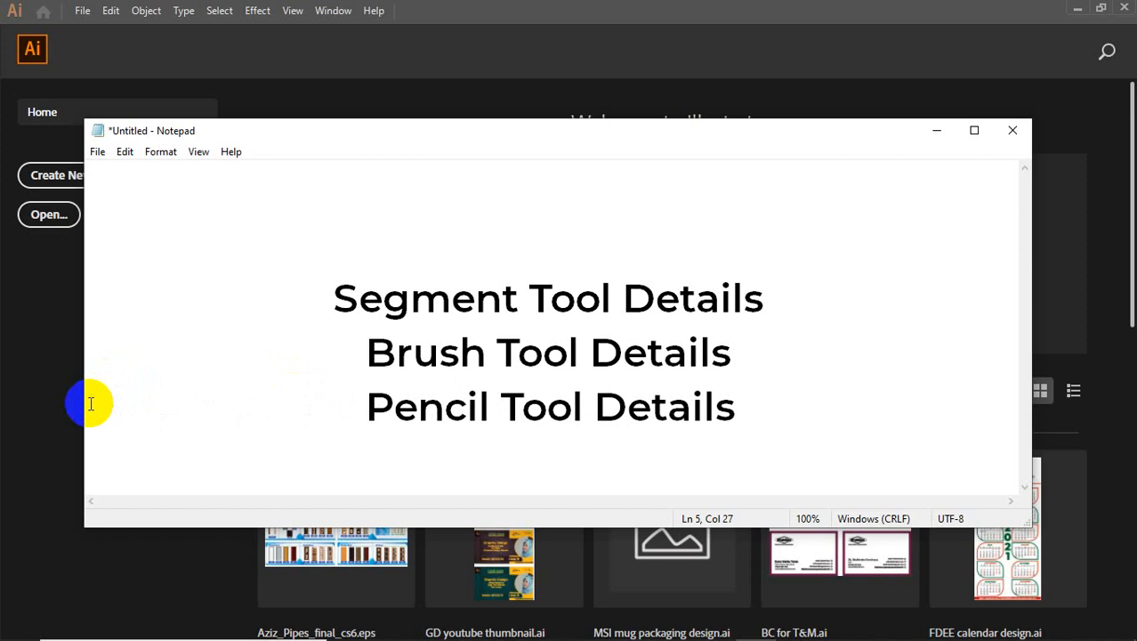
# - Remove one leading space before "Pencil Tool Details" in the note, make the note window taller and minimize it
pyautogui.press('BackSpace')
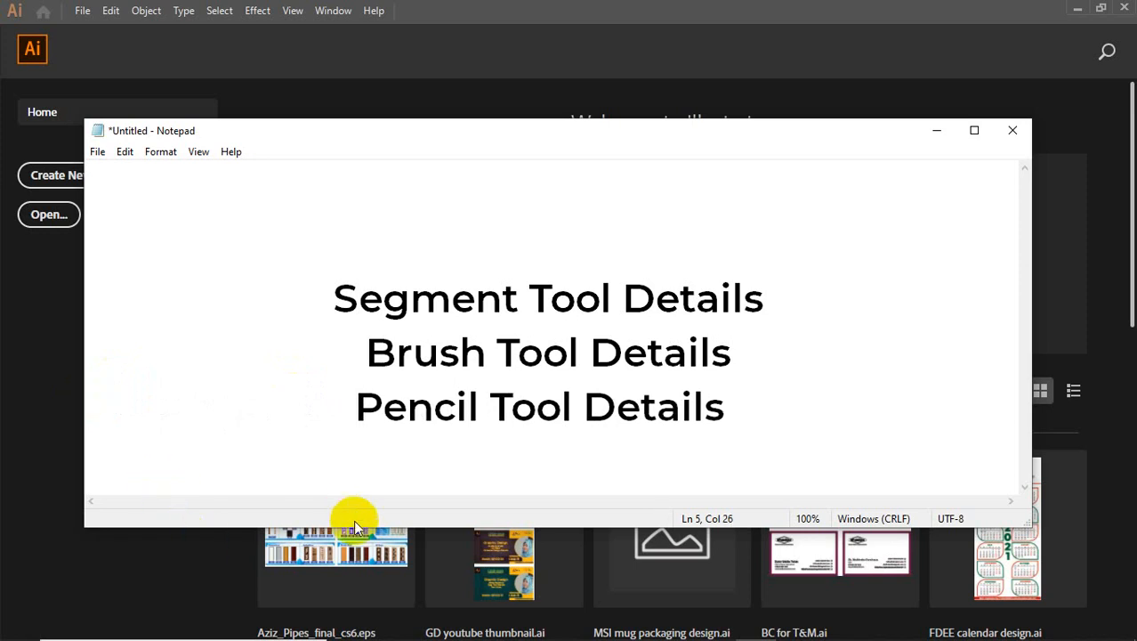
pyautogui.moveTo(355, 527); pyautogui.dragTo(363, 584)
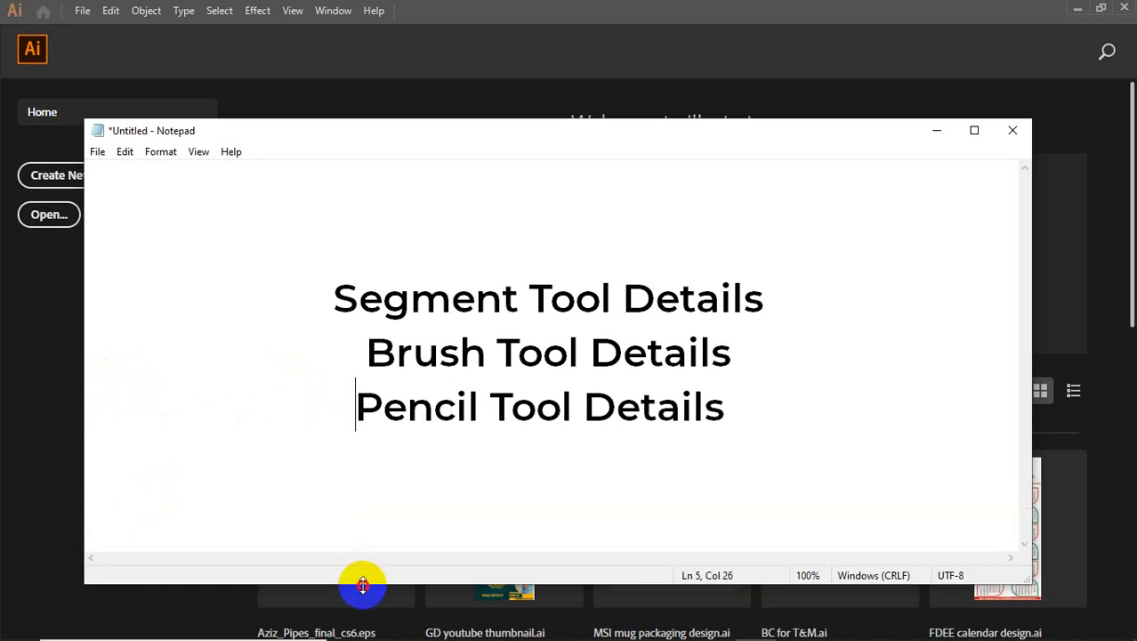
pyautogui.click(936, 132)
# - Create a new landscape document 7 in wide and 5 in high with one artboard and CMYK colour mode
pyautogui.click(104, 189)
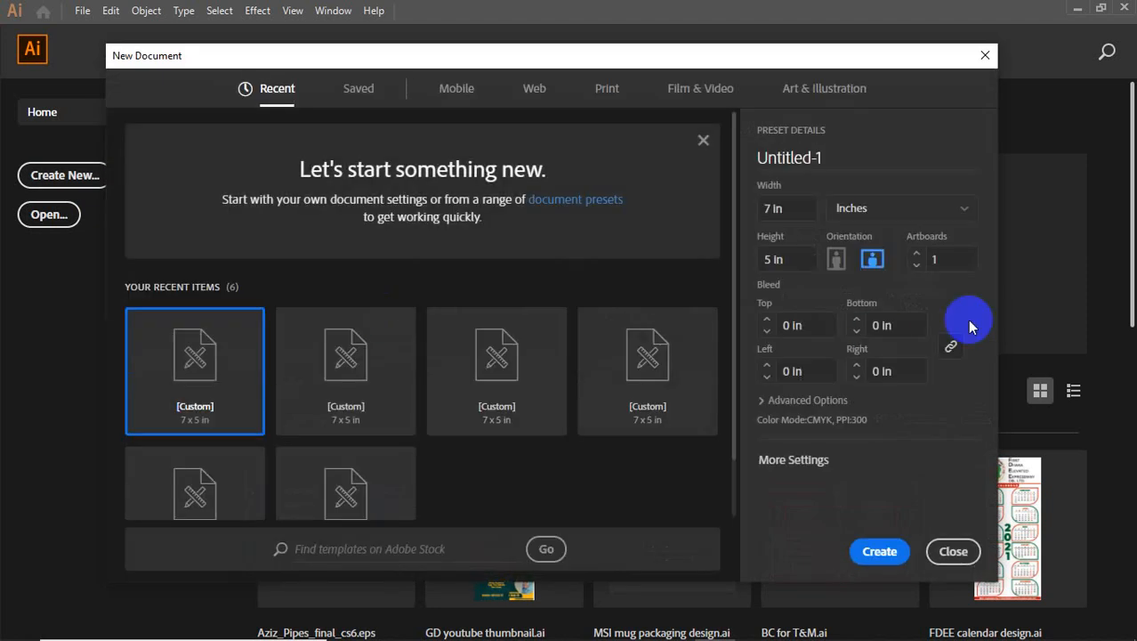
pyautogui.click(879, 551)
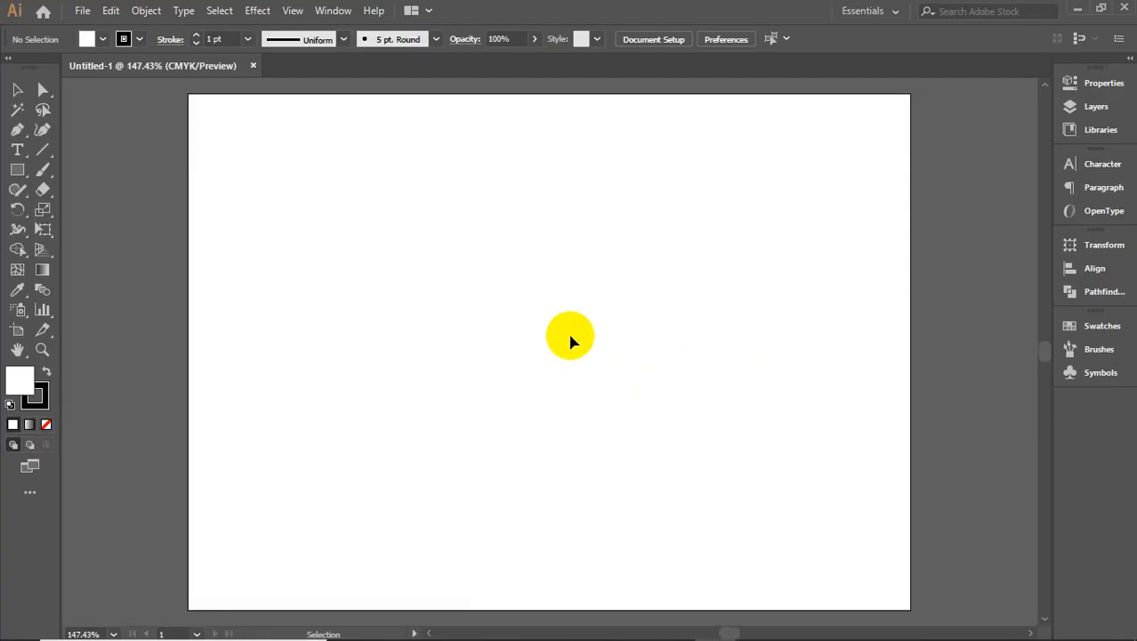
# - Draw six straight lines at different angles across the artboard with the Line Segment tool and no fill
pyautogui.click(46, 156)
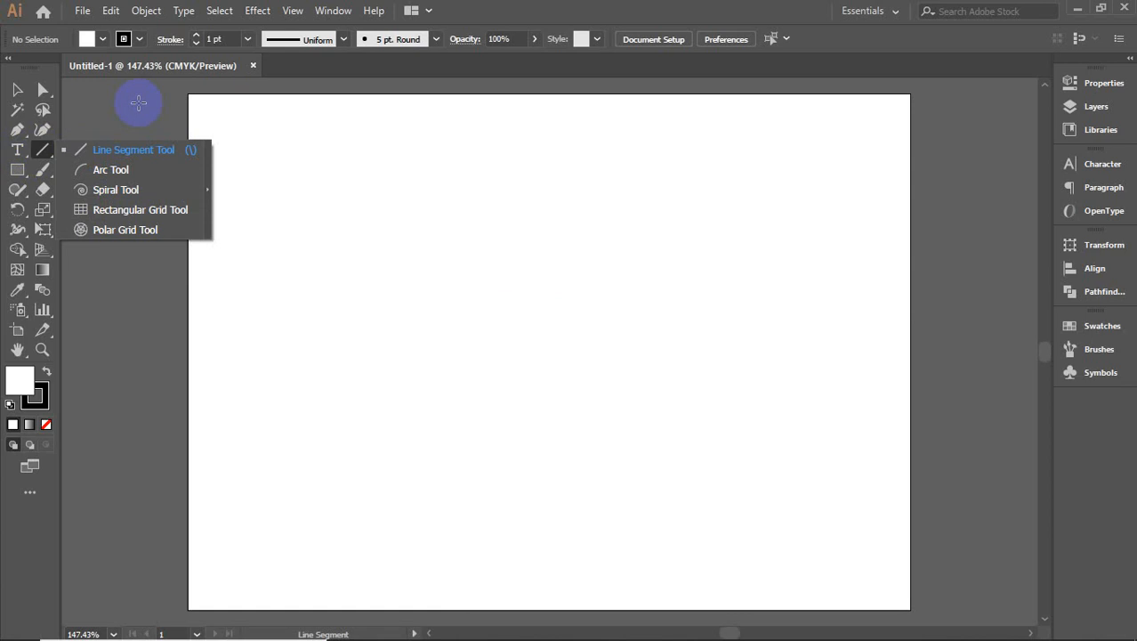
pyautogui.click(132, 153)
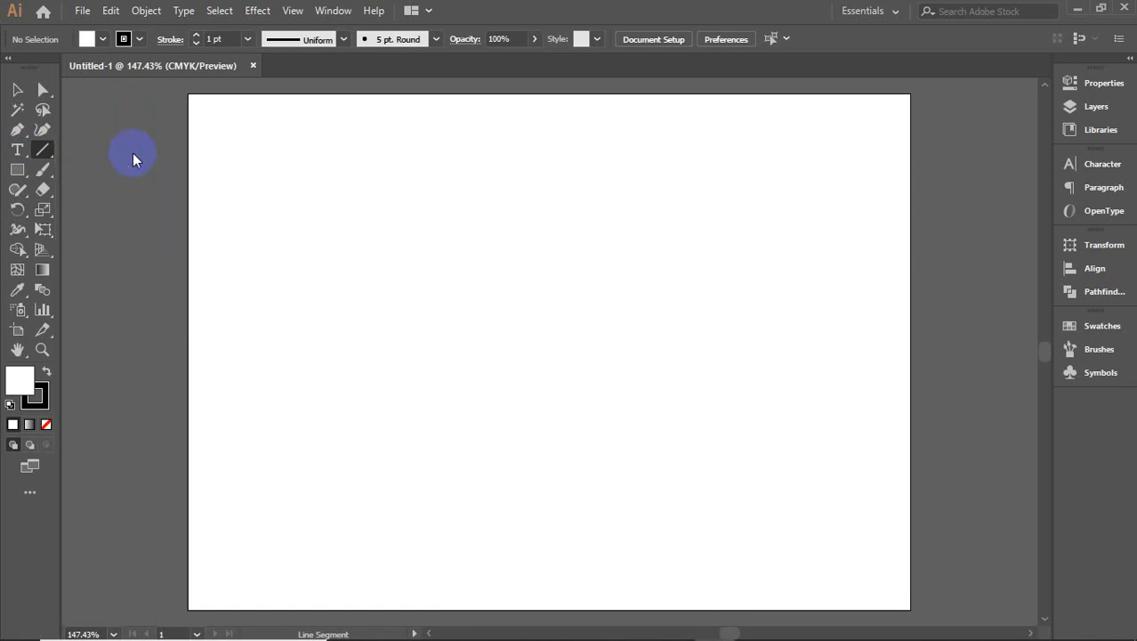
pyautogui.click(45, 425)
pyautogui.moveTo(344, 153); pyautogui.dragTo(231, 361)
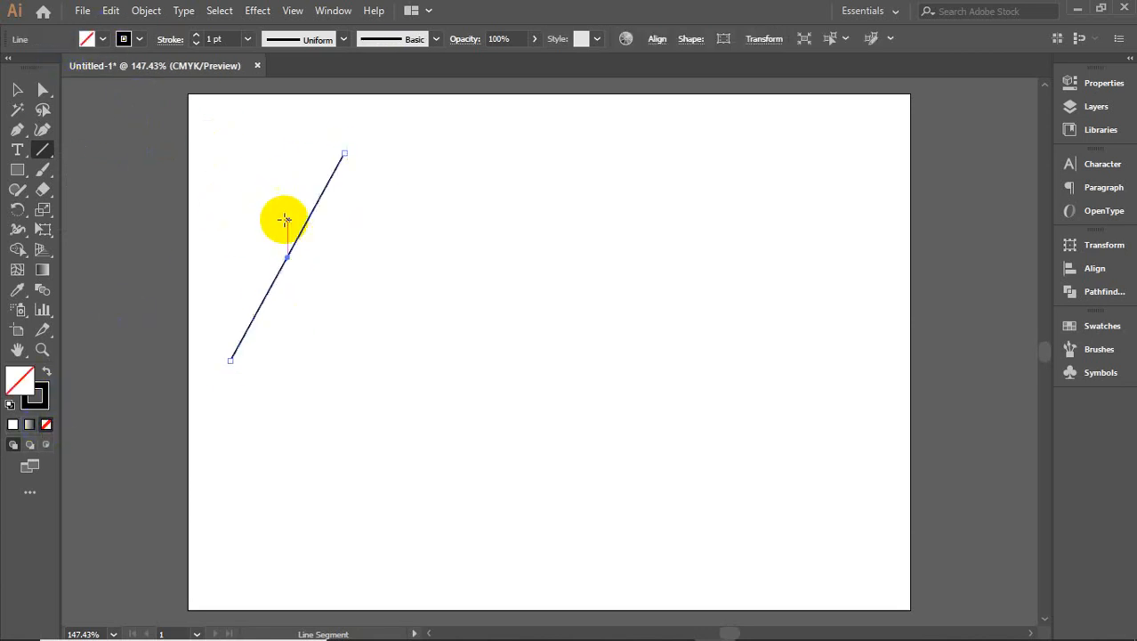
pyautogui.moveTo(378, 144); pyautogui.dragTo(586, 291)
pyautogui.moveTo(517, 164); pyautogui.dragTo(827, 226)
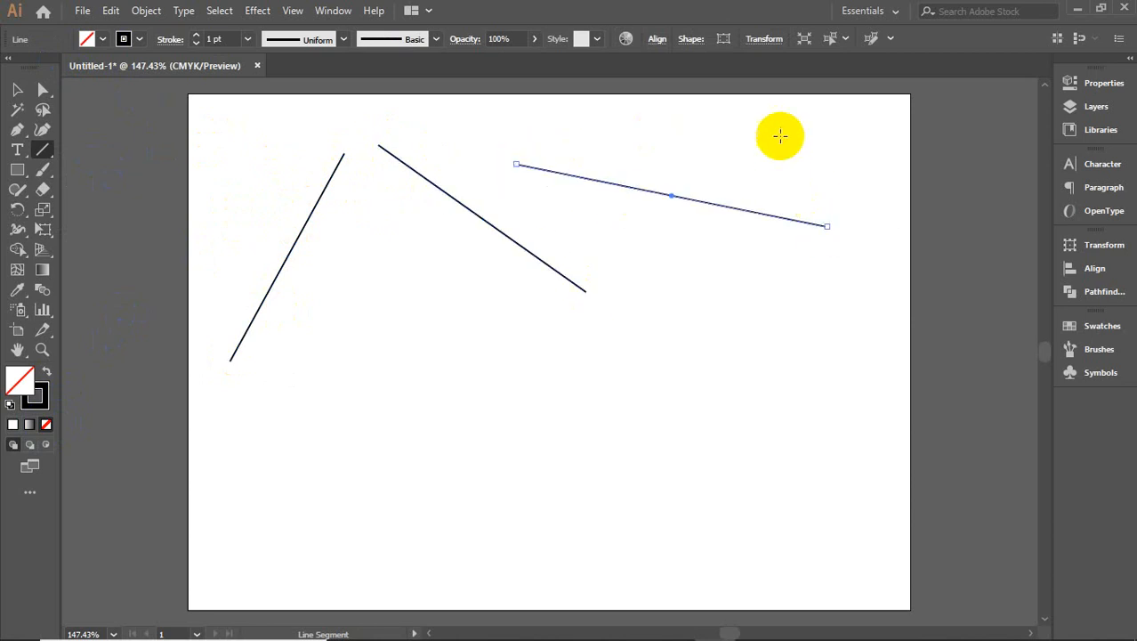
pyautogui.moveTo(780, 135); pyautogui.dragTo(560, 452)
pyautogui.moveTo(425, 315); pyautogui.dragTo(891, 400)
pyautogui.moveTo(478, 285)
pyautogui.mouseDown()
pyautogui.moveTo(394, 474)
pyautogui.moveTo(396, 498)
pyautogui.mouseUp()
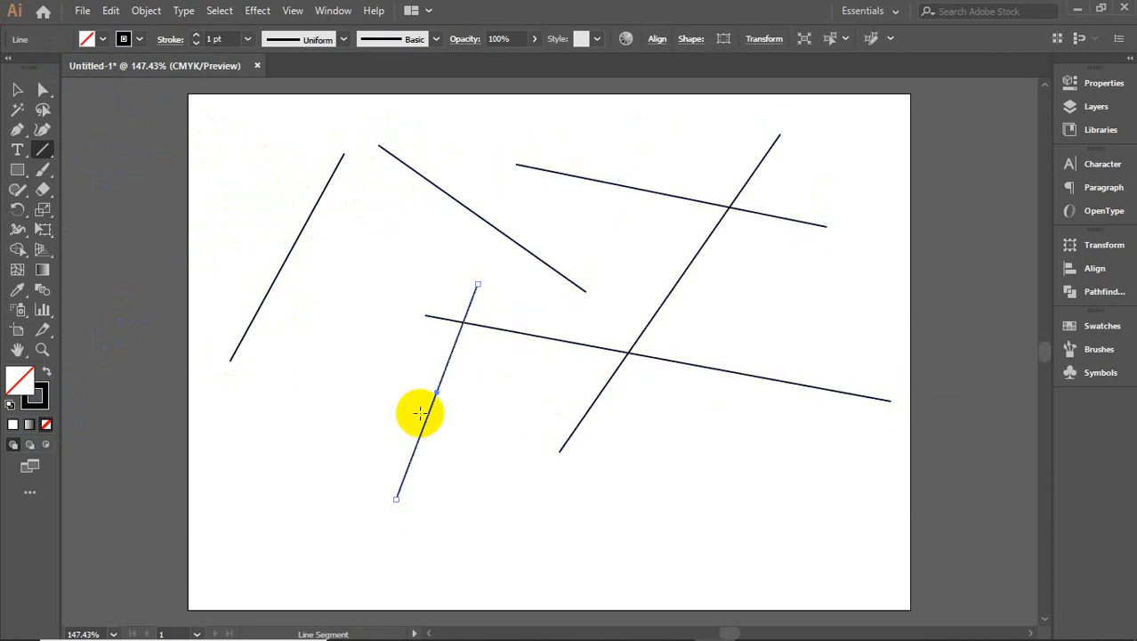
# - Draw an exactly horizontal line across the middle of the artboard, crossing two of the slanted lines
pyautogui.moveTo(352, 323); pyautogui.dragTo(360, 528)
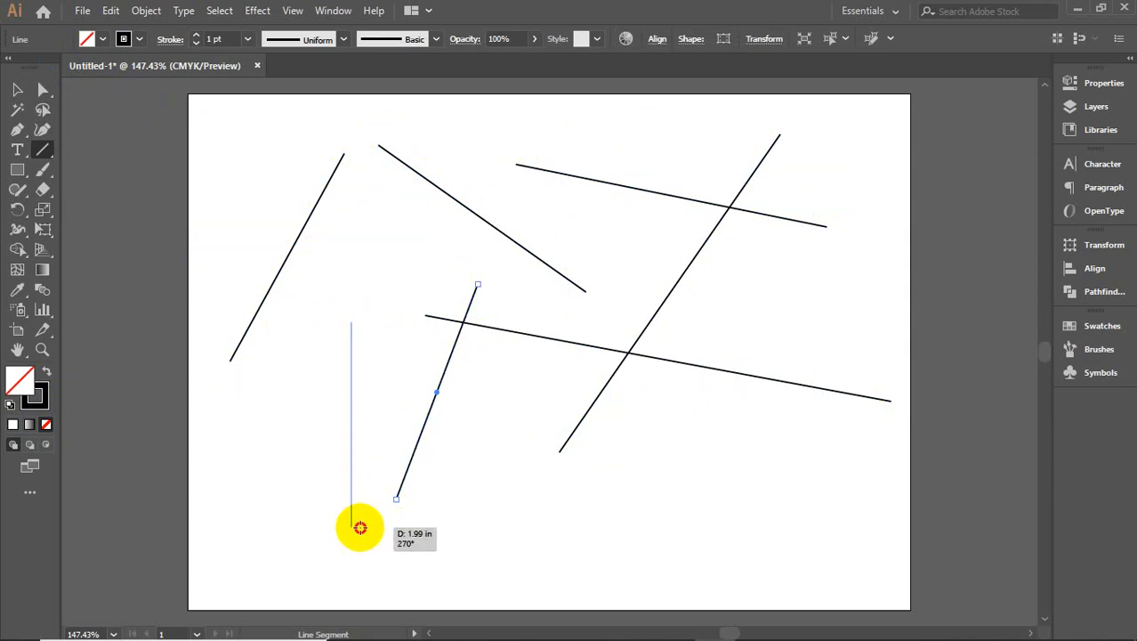
pyautogui.moveTo(360, 527); pyautogui.dragTo(602, 360)
pyautogui.scroll(-1, 808, 322)
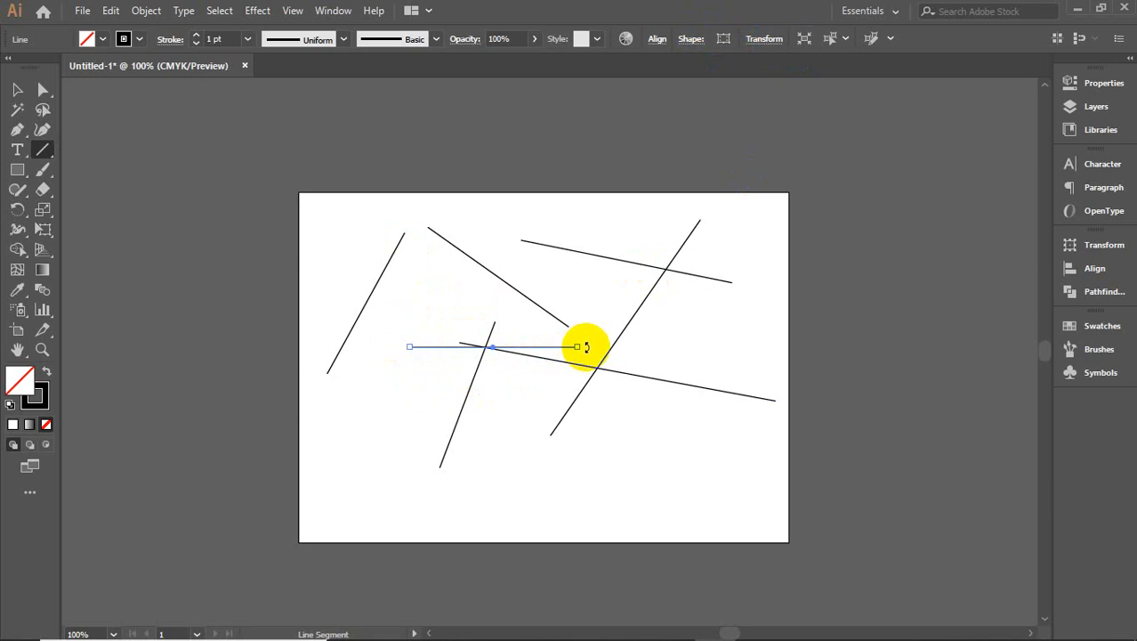
# - Try out much thicker stroke weights on the horizontal line, ending at 41 pt
pyautogui.click(40, 152)
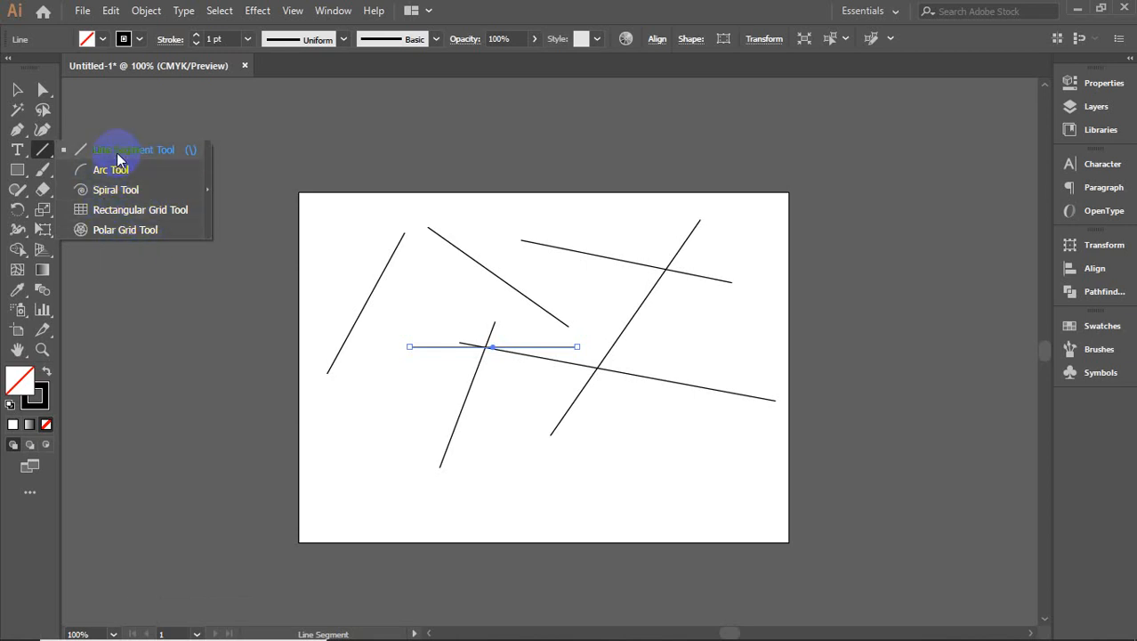
pyautogui.click(232, 40)
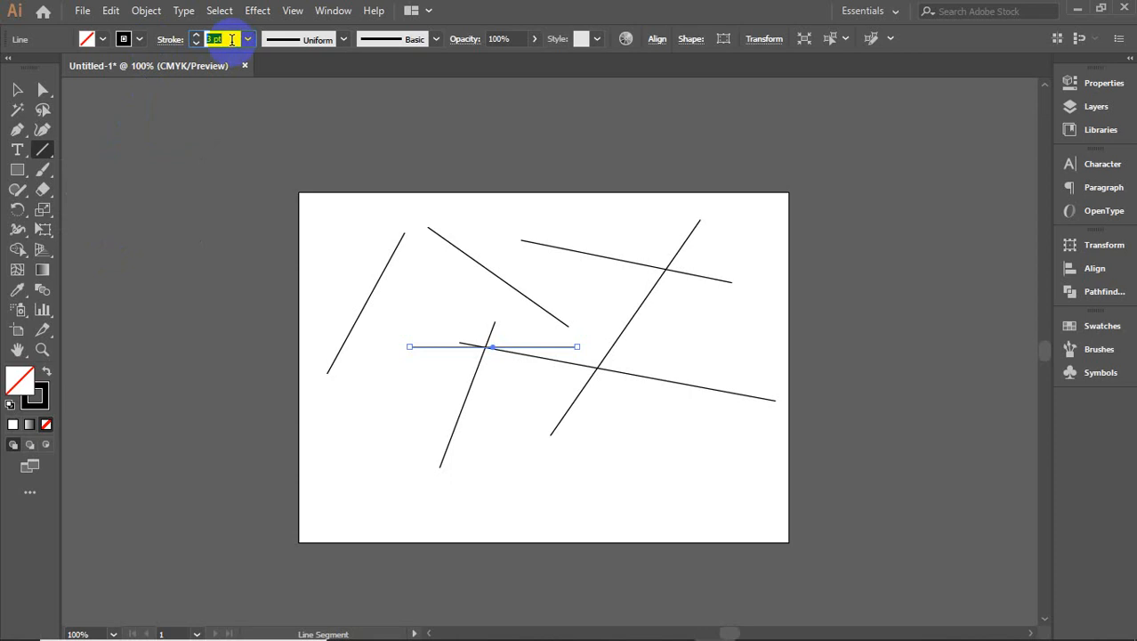
pyautogui.press('Up')
pyautogui.press('Up')
pyautogui.press('Up')
pyautogui.press('Up')
pyautogui.press('Up')
pyautogui.press('Up')
pyautogui.press('Up')
pyautogui.press('Up')
pyautogui.press('Up')
pyautogui.press('Up')
pyautogui.press('Up')
pyautogui.press('Up')
pyautogui.press('Up')
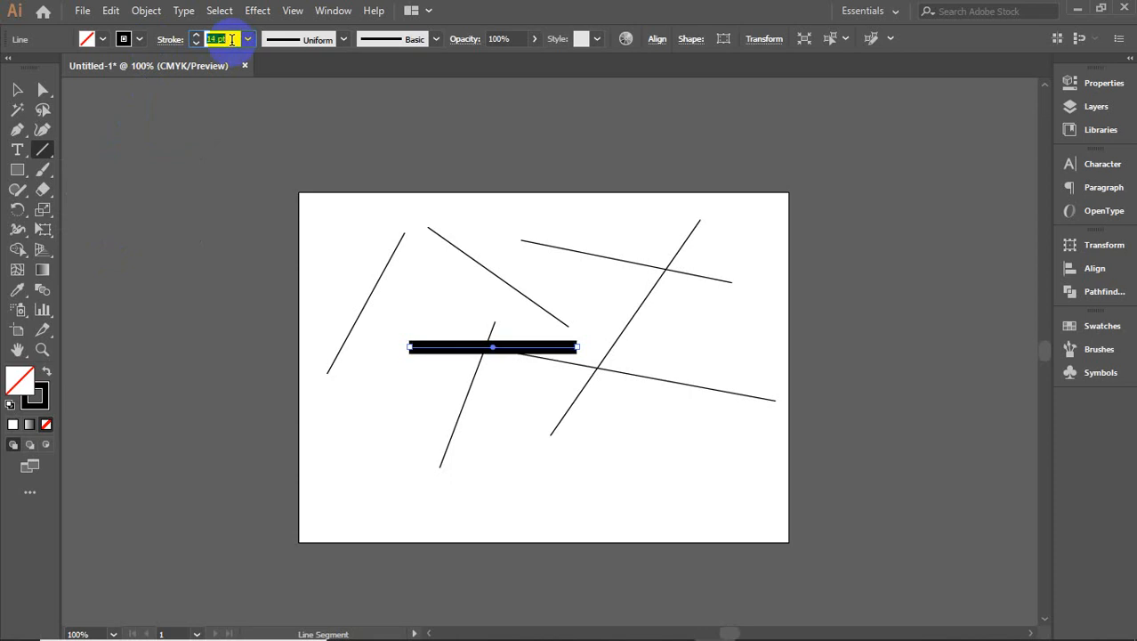
pyautogui.press('Up')
pyautogui.press('Up')
pyautogui.press('Up')
pyautogui.press('Up')
pyautogui.press('Up')
pyautogui.press('Up')
pyautogui.press('Up')
pyautogui.press('Up')
pyautogui.press('Up')
pyautogui.press('Up')
pyautogui.press('Up')
pyautogui.press('Up')
pyautogui.press('Up')
pyautogui.press('Up')
pyautogui.press('Up')
pyautogui.press('Up')
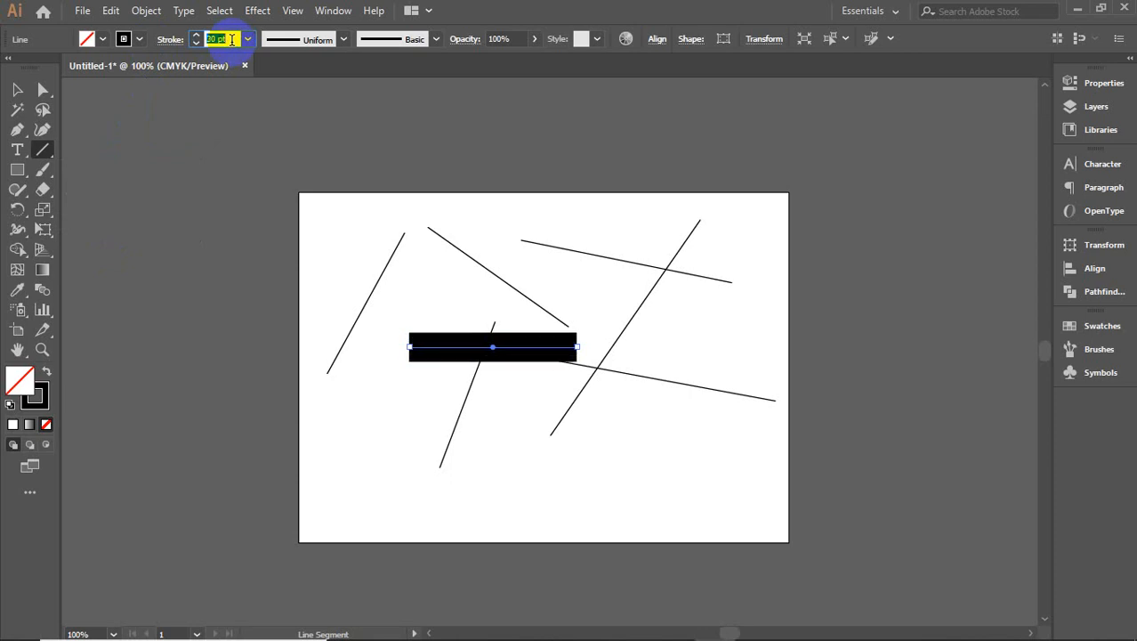
pyautogui.press('Up')
pyautogui.press('Up')
pyautogui.press('Up')
pyautogui.press('Up')
pyautogui.press('Up')
pyautogui.press('Up')
pyautogui.press('Up')
pyautogui.press('Up')
pyautogui.press('Up')
pyautogui.press('Up')
pyautogui.press('Up')
pyautogui.press('Up')
pyautogui.press('Up')
pyautogui.press('Up')
pyautogui.press('Up')
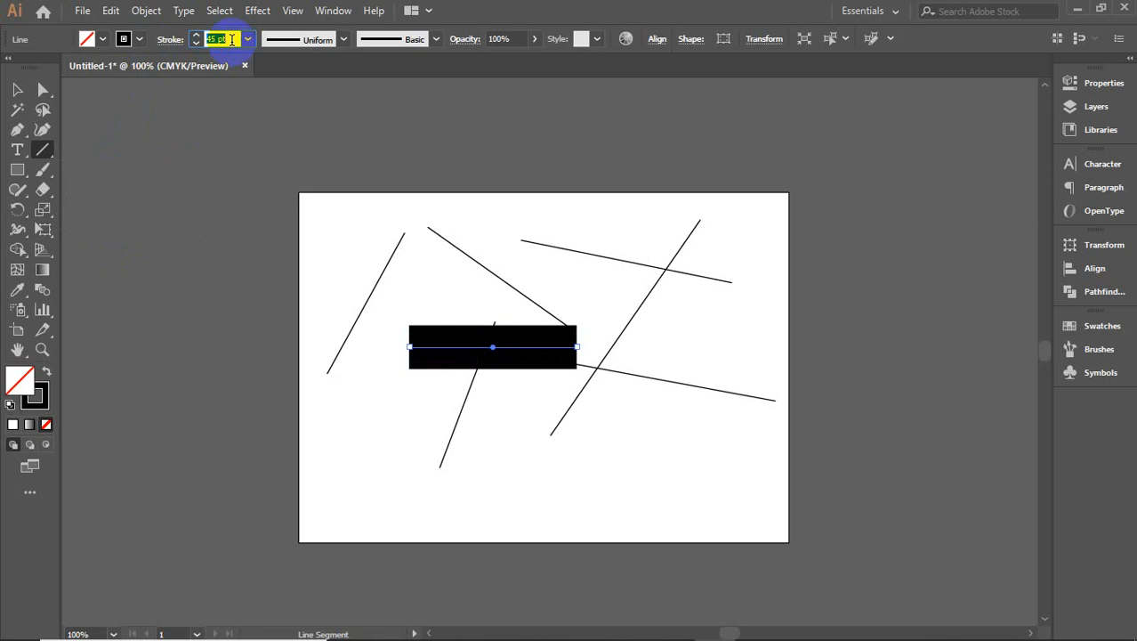
pyautogui.press('Up')
pyautogui.press('Up')
pyautogui.press('Up')
pyautogui.press('Up')
pyautogui.press('Up')
pyautogui.press('Up')
pyautogui.press('Down')
pyautogui.press('Down')
pyautogui.press('Down')
pyautogui.press('Down')
pyautogui.press('Down')
pyautogui.press('Down')
pyautogui.press('Down')
pyautogui.press('Down')
pyautogui.press('Down')
pyautogui.press('Down')
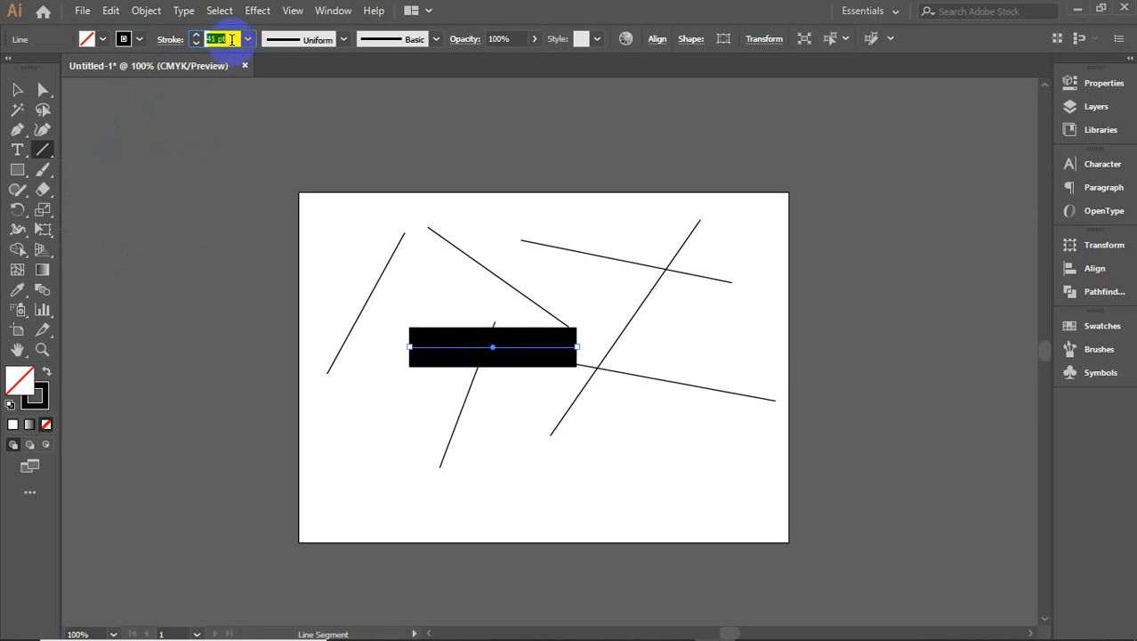
# - Set the horizontal line's stroke weight to the 2 pt preset
pyautogui.click(247, 38)
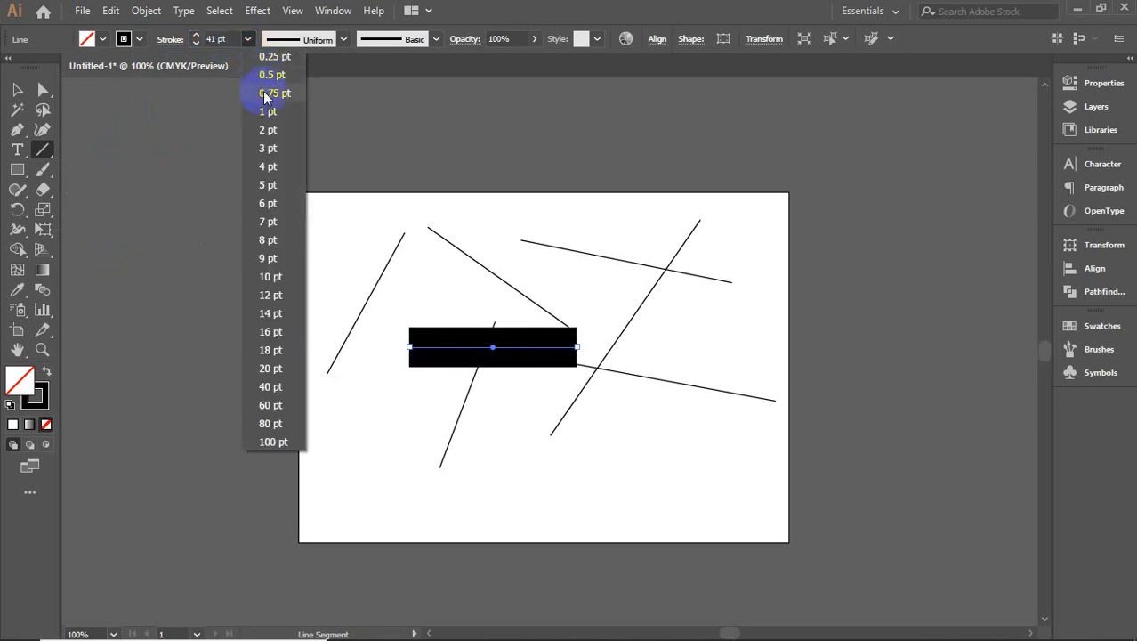
pyautogui.click(268, 131)
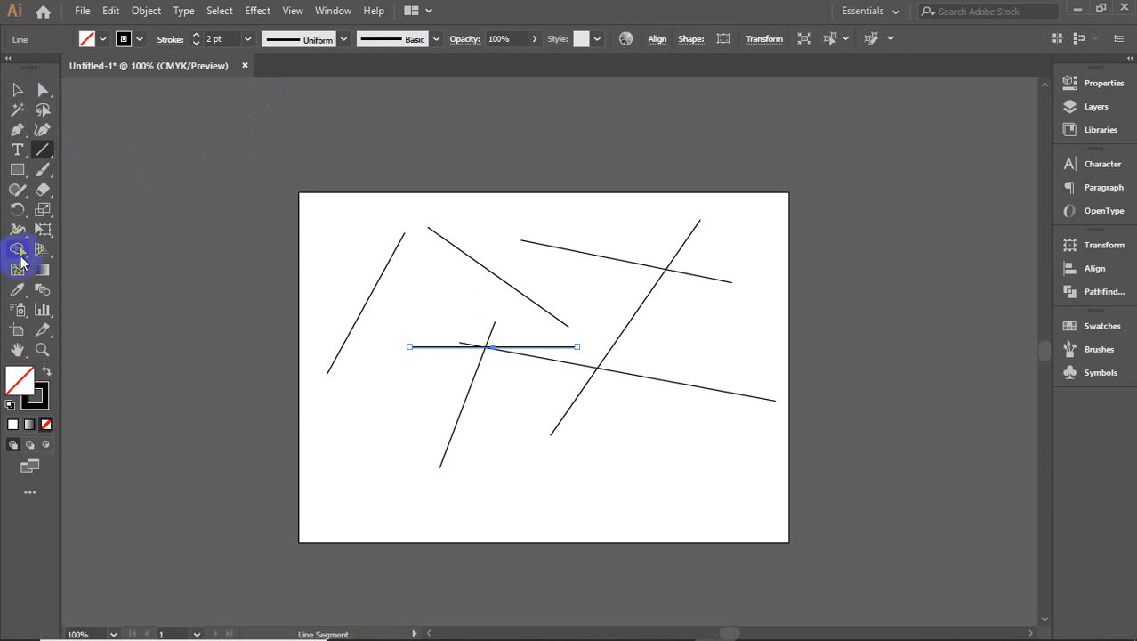
# - Draw an open arched curve from two anchor points with the Pen tool on the empty canvas outside the artboard, and deselect it
pyautogui.moveTo(41, 153); pyautogui.dragTo(151, 177)
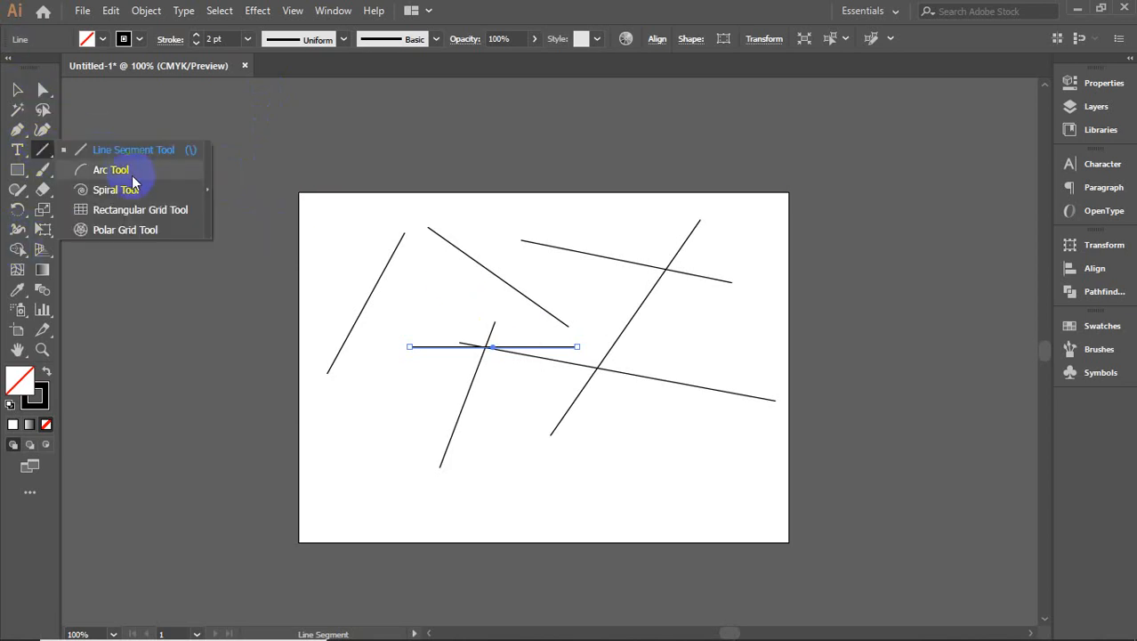
pyautogui.moveTo(132, 177); pyautogui.dragTo(132, 177)
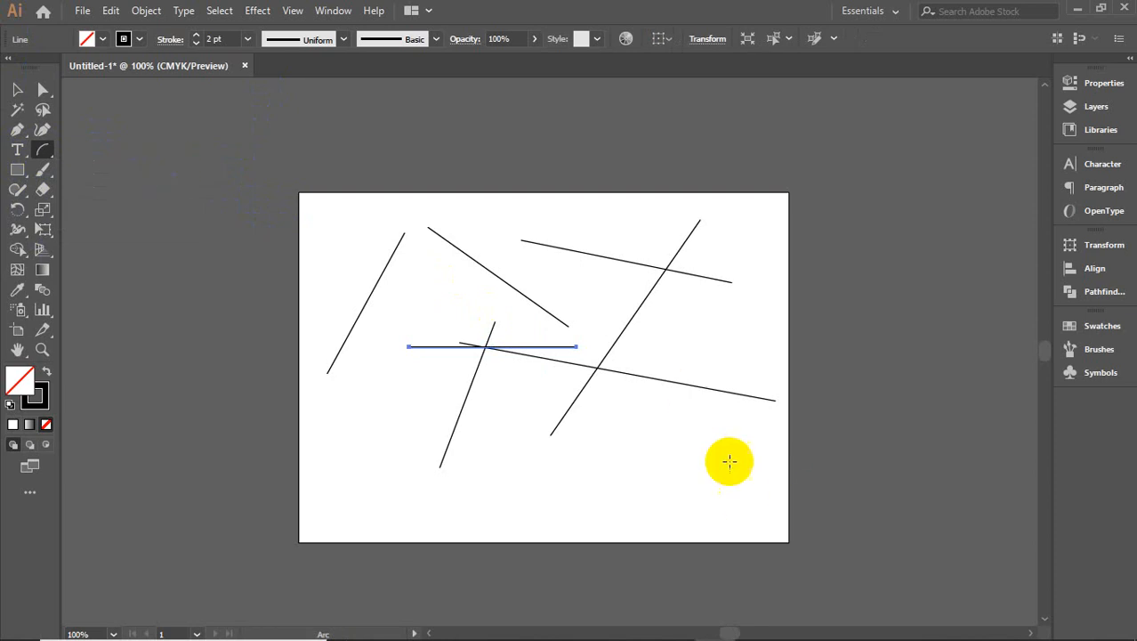
pyautogui.click(16, 129)
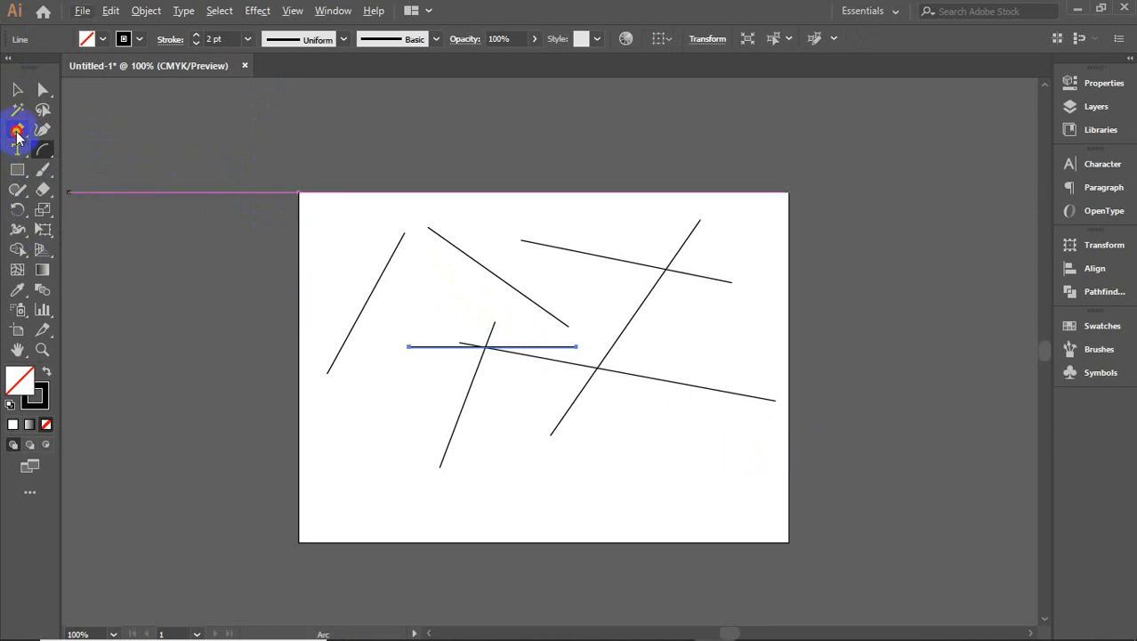
pyautogui.moveTo(914, 406); pyautogui.dragTo(264, 289)
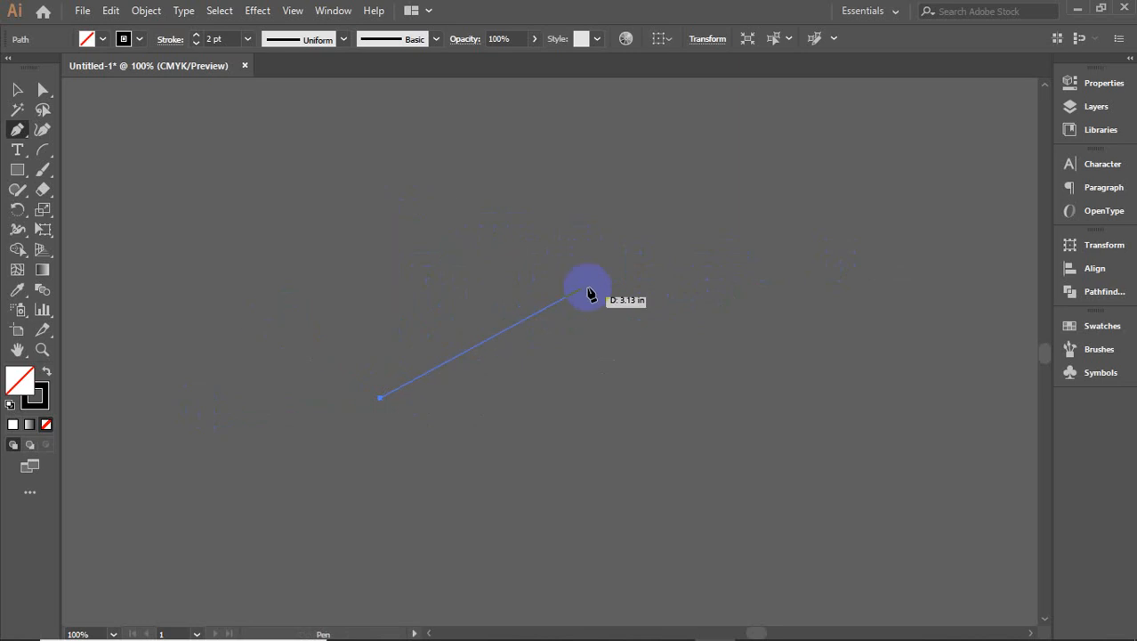
pyautogui.click(597, 257)
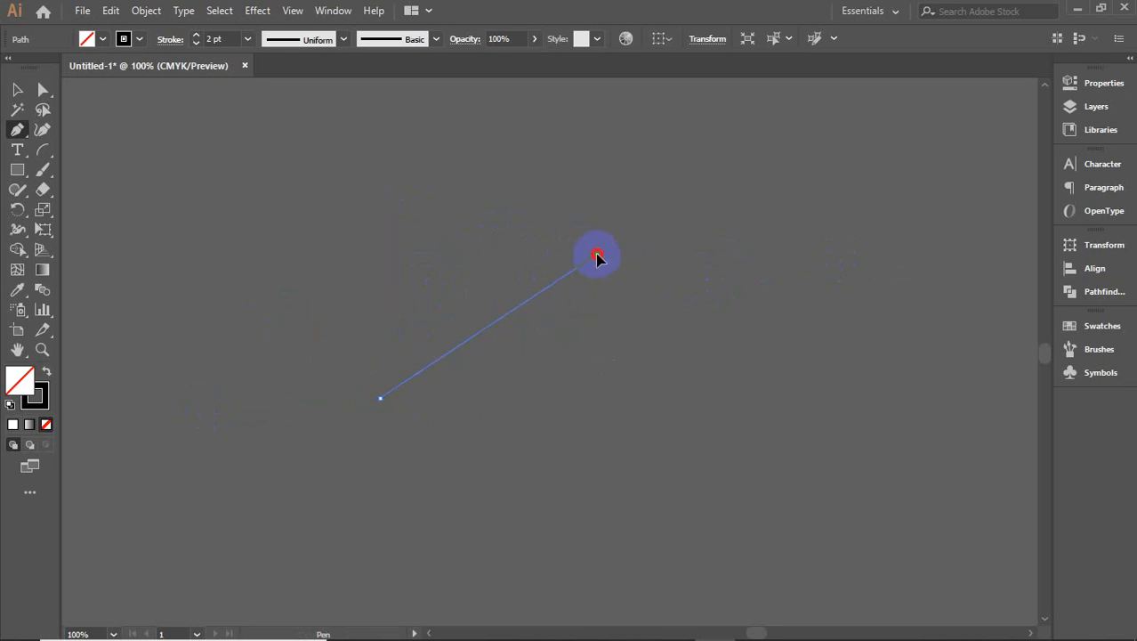
pyautogui.moveTo(597, 257)
pyautogui.mouseDown()
pyautogui.moveTo(800, 271)
pyautogui.moveTo(797, 287)
pyautogui.mouseUp()
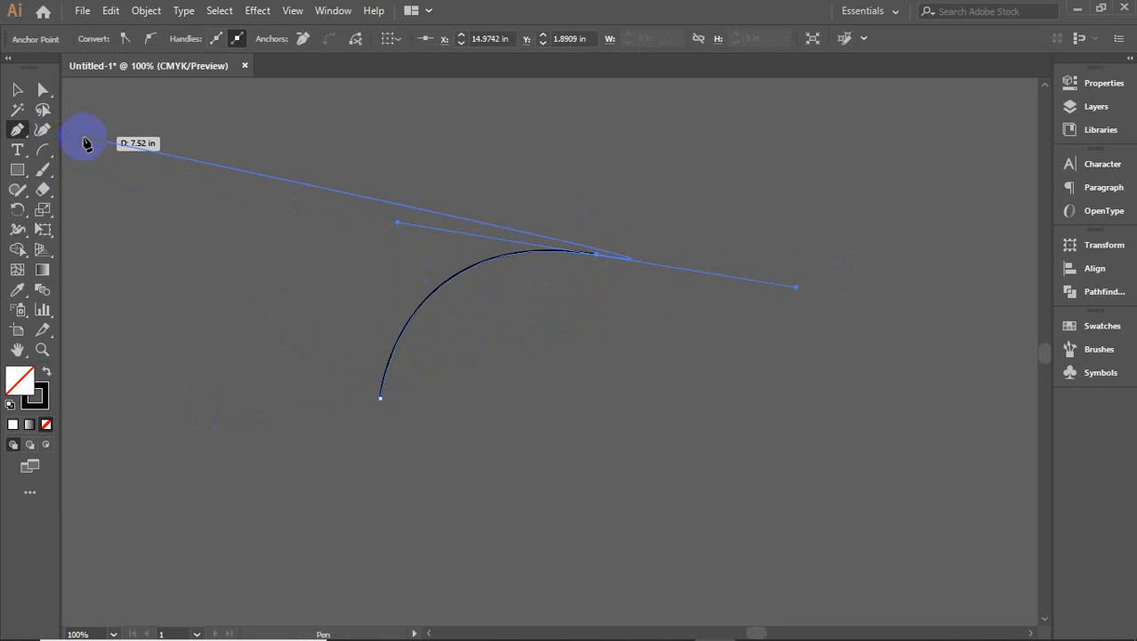
pyautogui.click(16, 90)
pyautogui.click(835, 294)
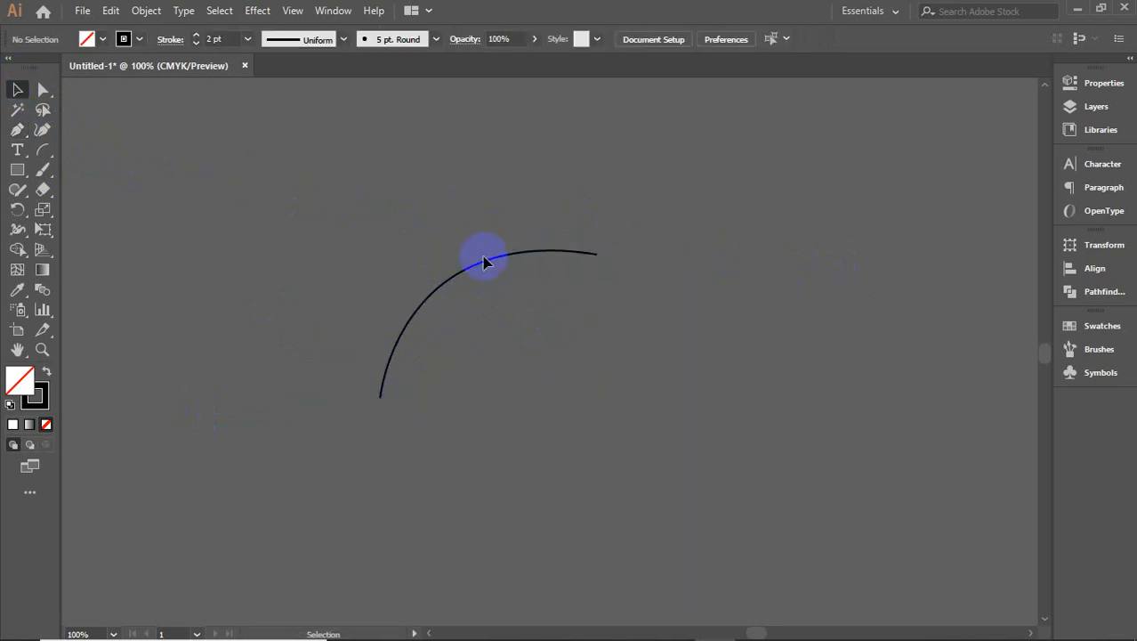
# - Draw five freehand arcs of different sizes and directions around the pen curve with the Arc tool
pyautogui.click(41, 153)
pyautogui.click(120, 173)
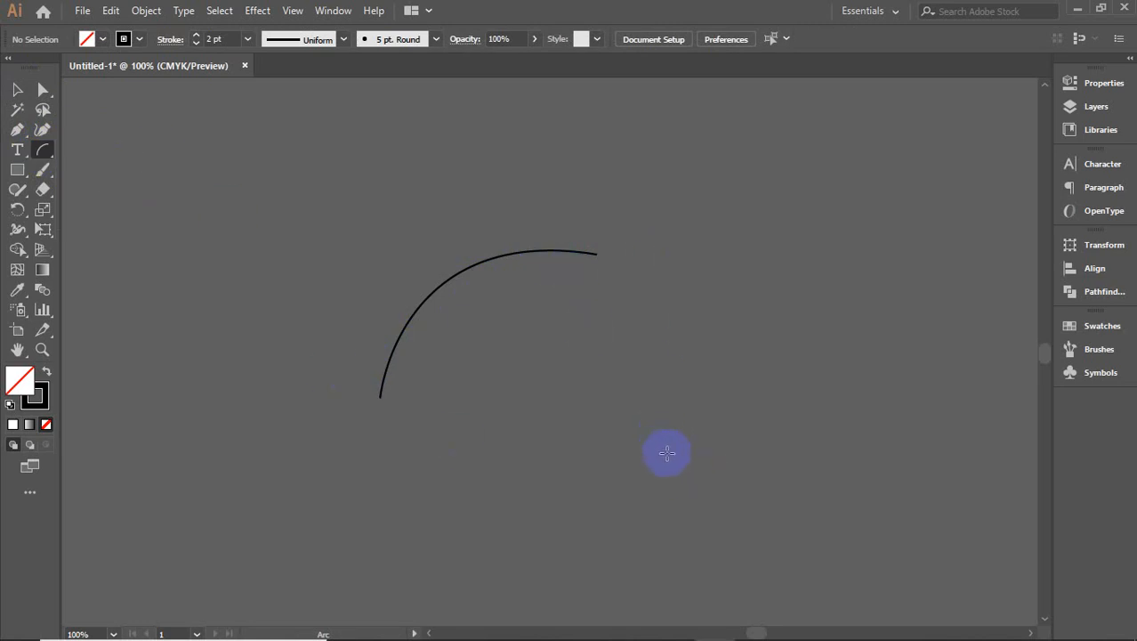
pyautogui.moveTo(667, 453); pyautogui.dragTo(837, 210)
pyautogui.moveTo(339, 397); pyautogui.dragTo(538, 203)
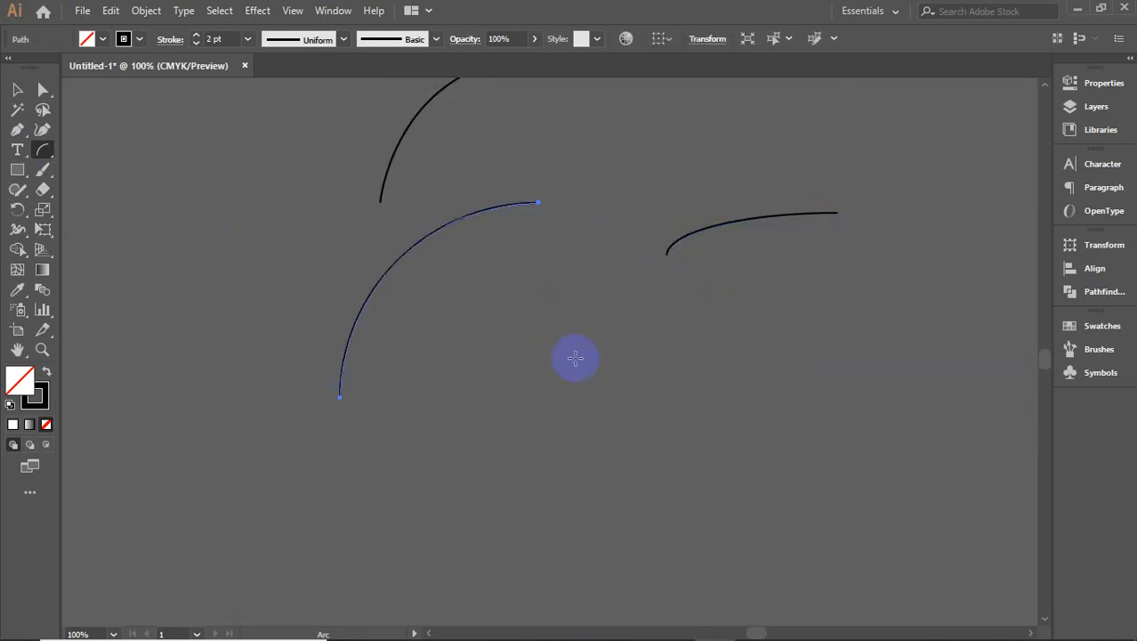
pyautogui.moveTo(585, 385); pyautogui.dragTo(409, 87)
pyautogui.moveTo(702, 458); pyautogui.dragTo(852, 277)
pyautogui.moveTo(637, 224)
pyautogui.mouseDown()
pyautogui.moveTo(615, 306)
pyautogui.moveTo(383, 504)
pyautogui.mouseUp()
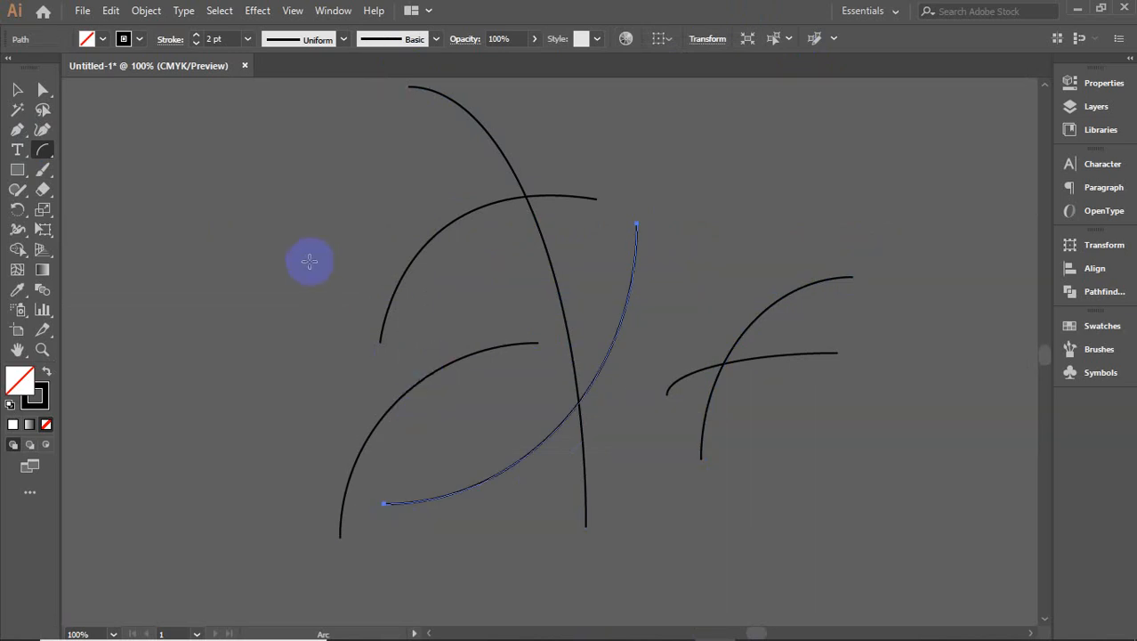
# - Draw four equal quarter-circle arcs from one shared point with the Arc tool, forming two half circles back to back
pyautogui.moveTo(310, 260); pyautogui.dragTo(515, 169)
pyautogui.moveTo(465, 257); pyautogui.dragTo(427, 156)
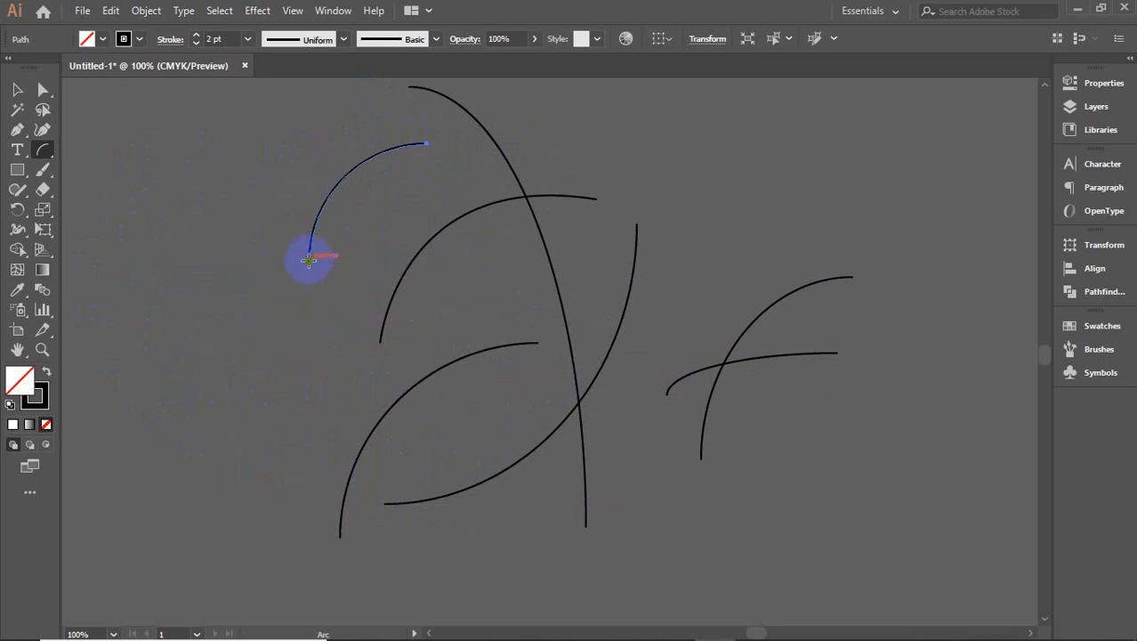
pyautogui.moveTo(309, 260); pyautogui.dragTo(208, 144)
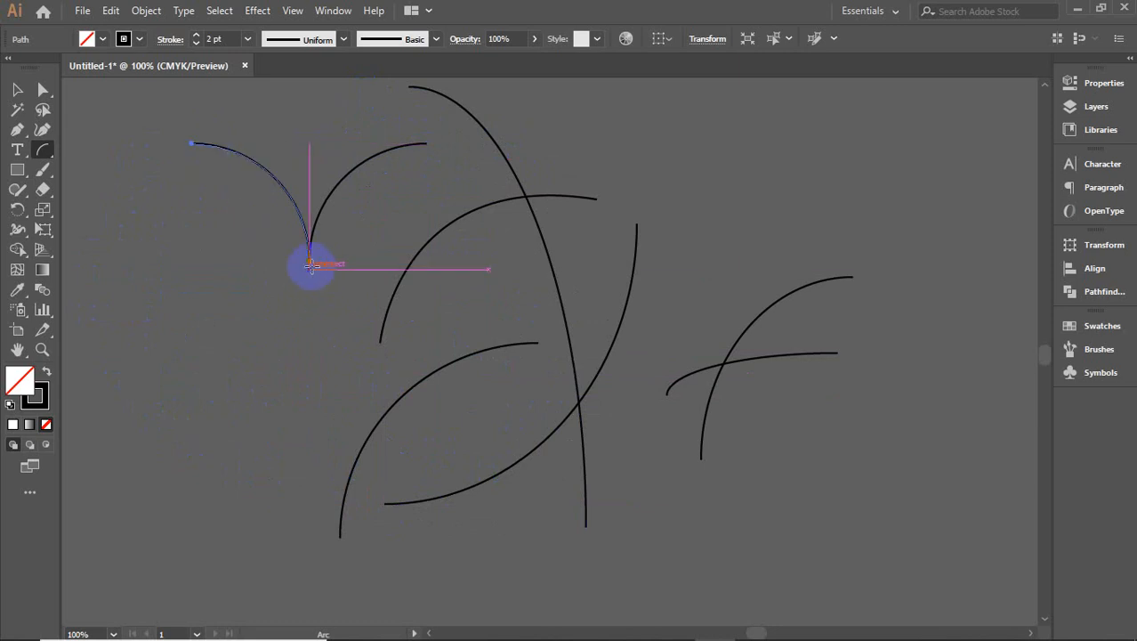
pyautogui.moveTo(309, 261); pyautogui.dragTo(191, 380)
pyautogui.moveTo(310, 259); pyautogui.dragTo(427, 335)
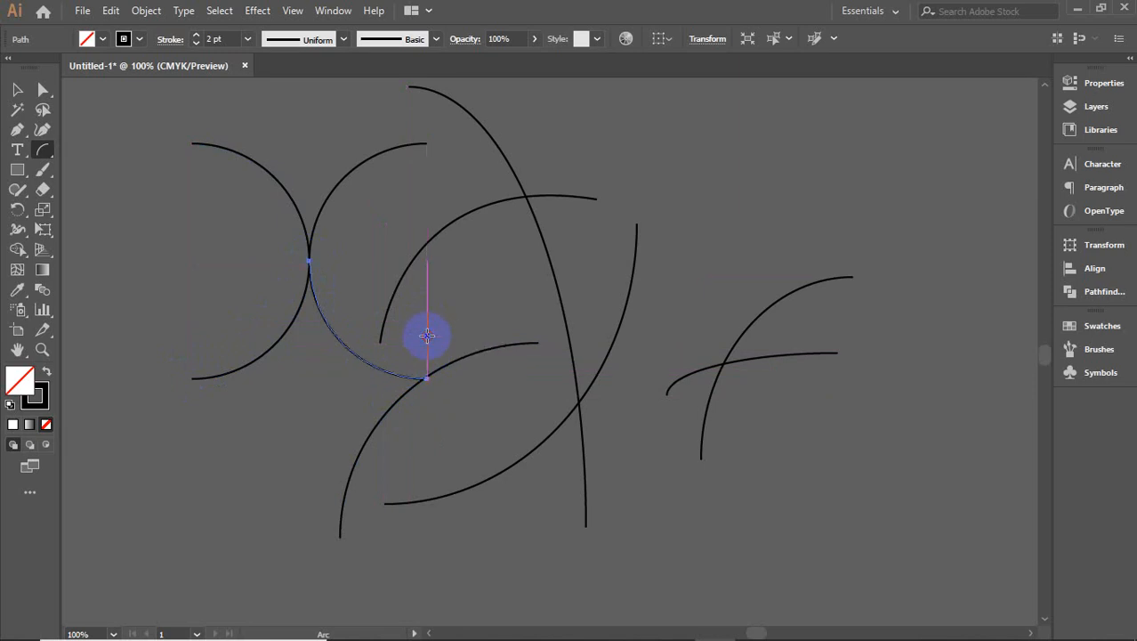
# - Delete the pen curve and the five freehand arcs, keeping only the four equal quarter-circle arcs
pyautogui.press('v')
pyautogui.moveTo(457, 169); pyautogui.dragTo(867, 457)
pyautogui.press('Delete')
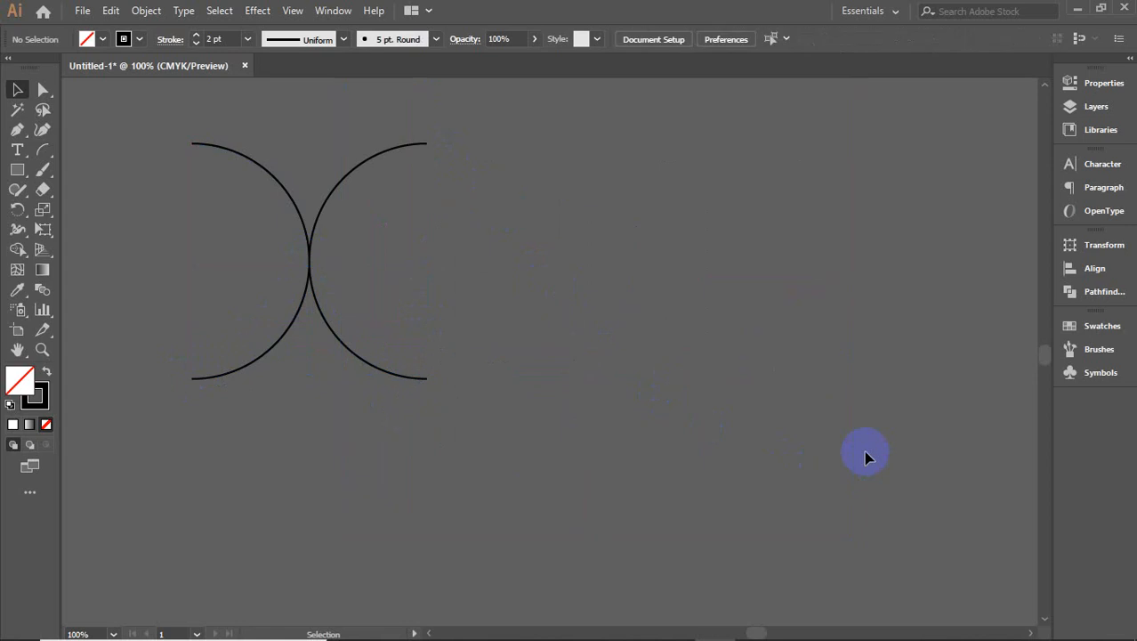
# - Increase the stroke weight of the four quarter-circle arcs to 12 pt and deselect them
pyautogui.moveTo(175, 129); pyautogui.dragTo(469, 399)
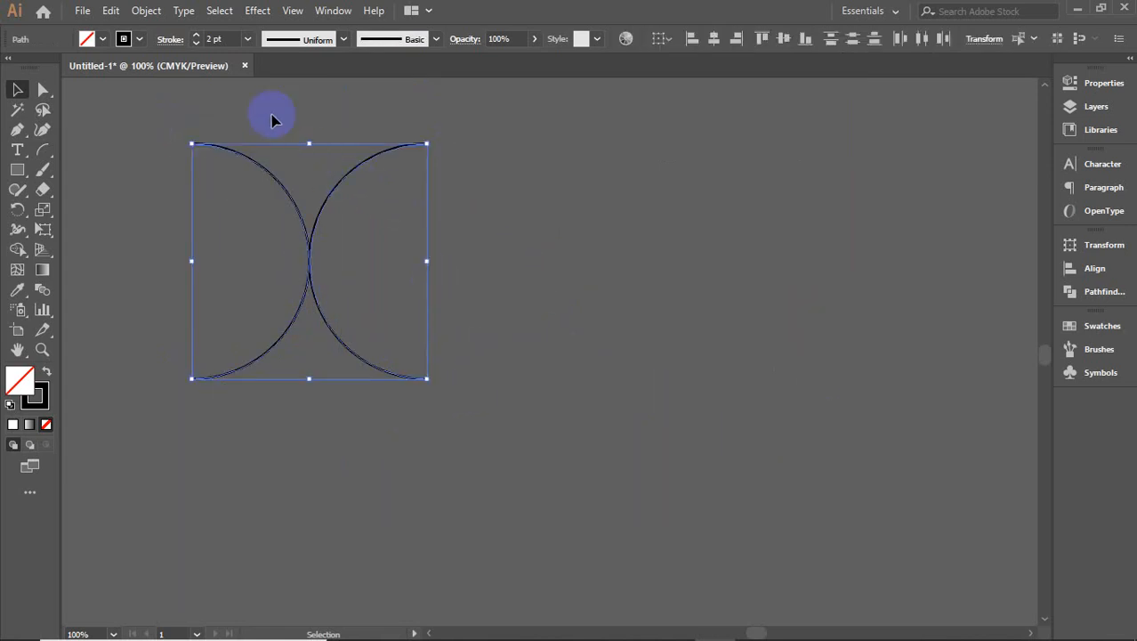
pyautogui.click(215, 38)
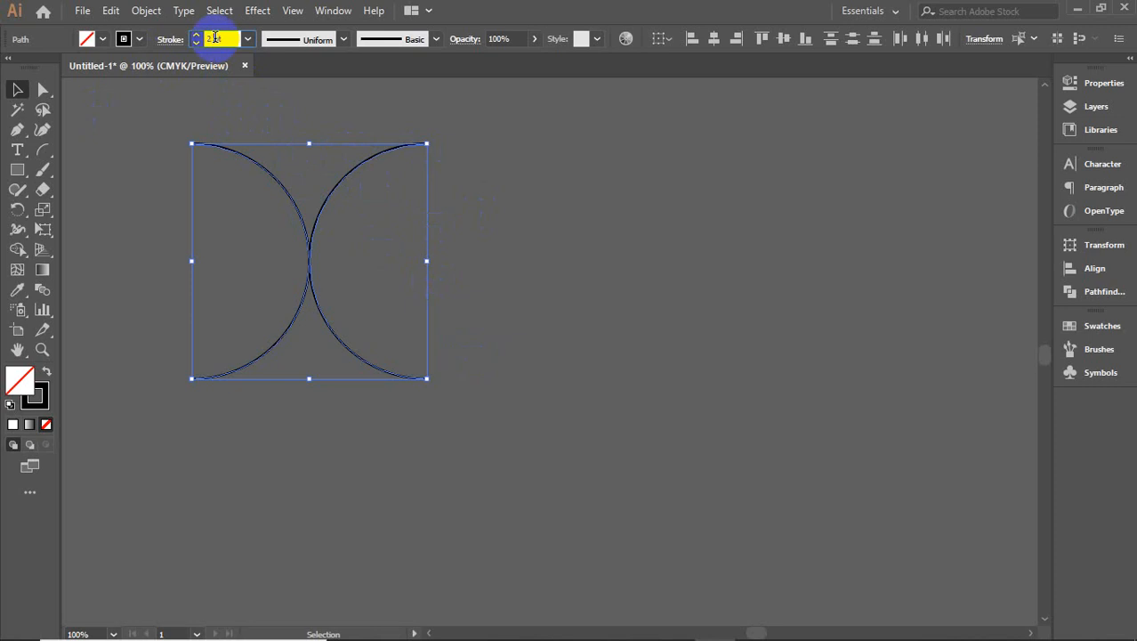
pyautogui.scroll(2, 214, 38)
pyautogui.scroll(8, 214, 39)
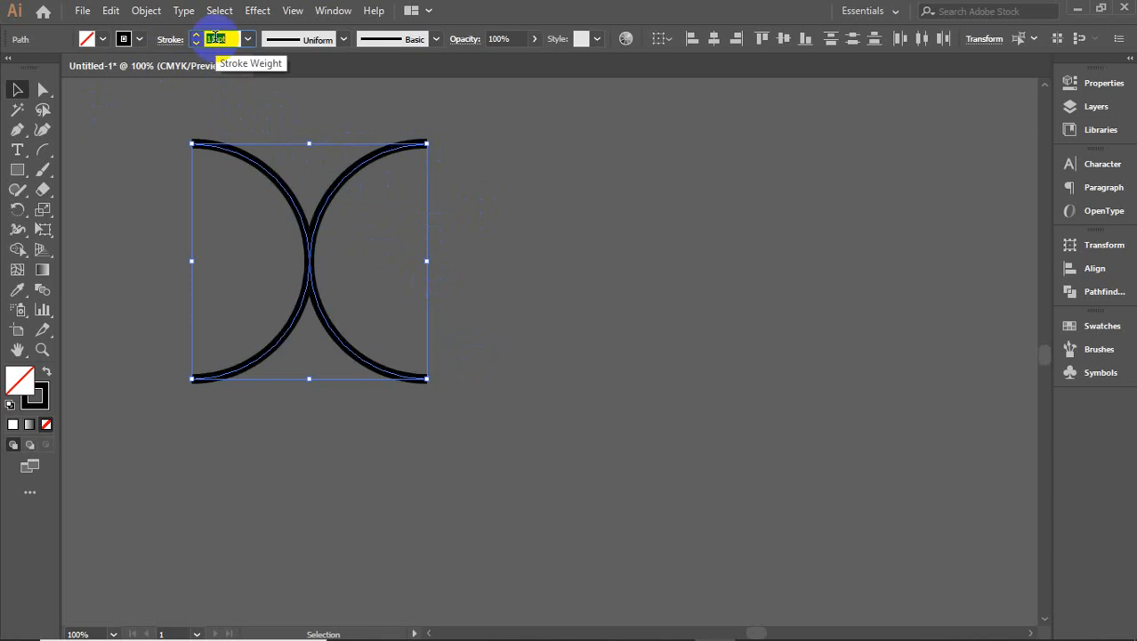
pyautogui.click(659, 337)
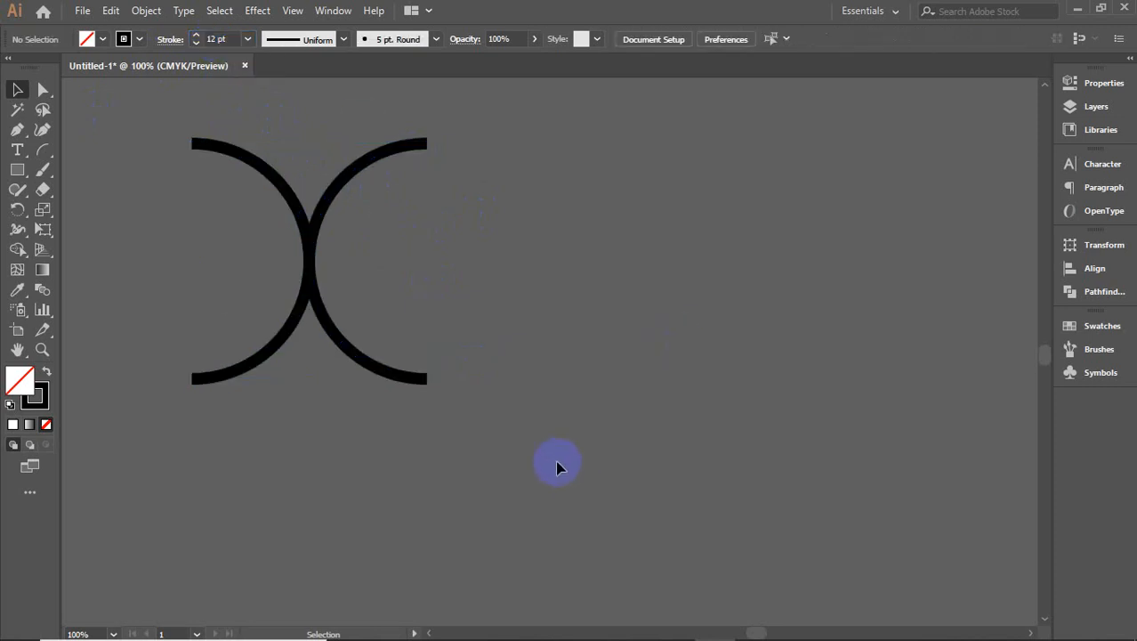
# - Draw three spirals with the Spiral tool on the empty canvas below the arcs: two large ones and a small one between them
pyautogui.click(37, 151)
pyautogui.moveTo(37, 151); pyautogui.dragTo(117, 192)
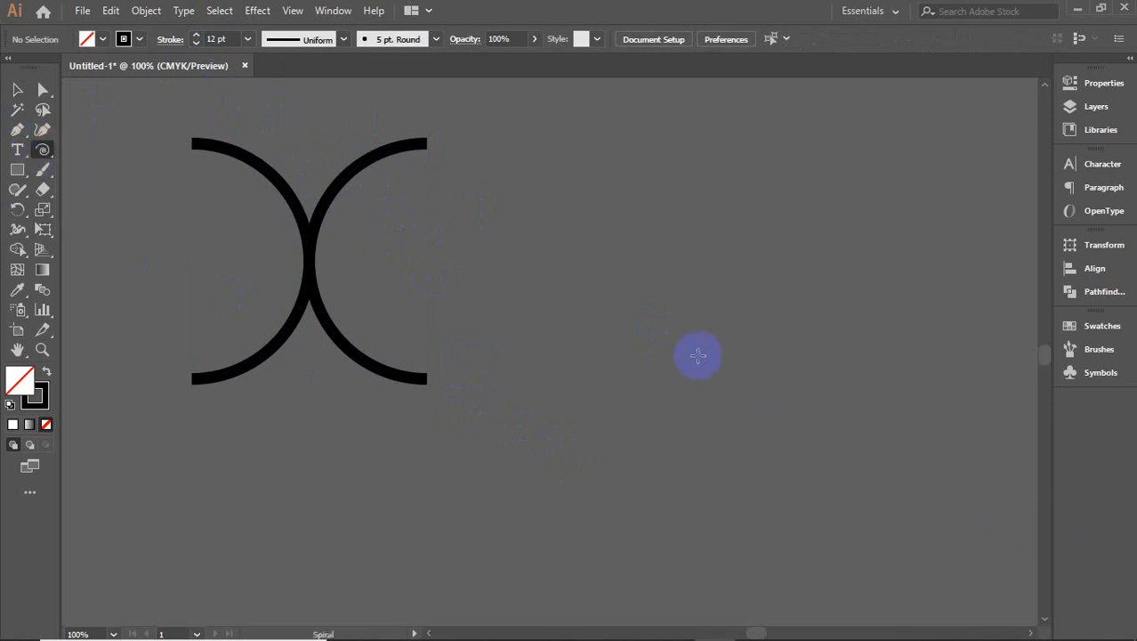
pyautogui.scroll(-10, 565, 399)
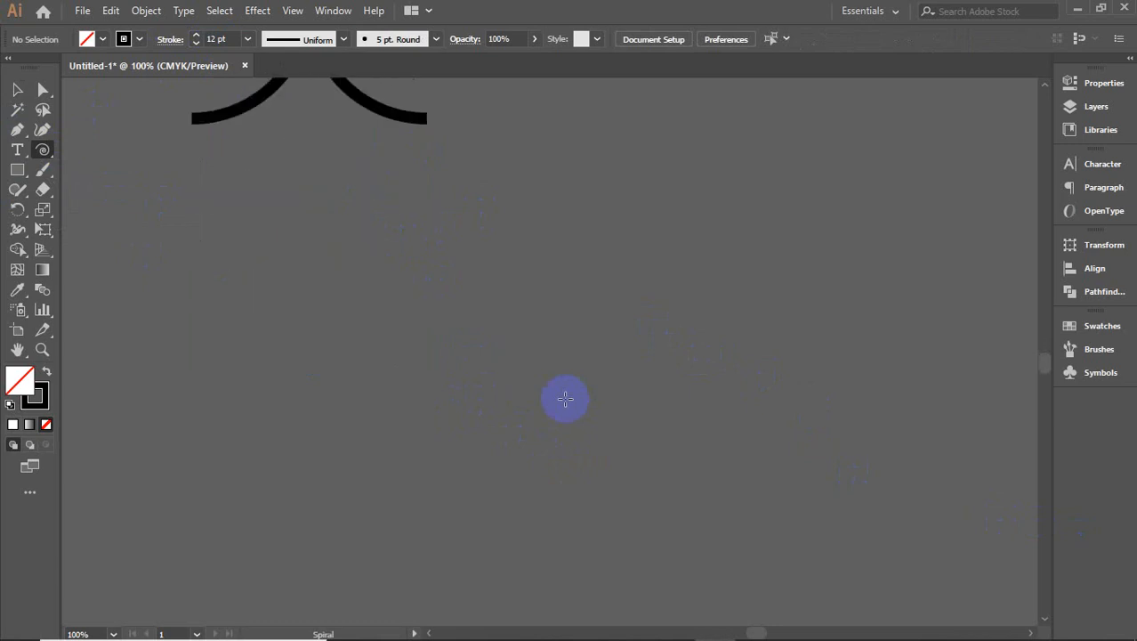
pyautogui.moveTo(366, 436)
pyautogui.mouseDown()
pyautogui.moveTo(479, 399)
pyautogui.moveTo(532, 367)
pyautogui.moveTo(475, 374)
pyautogui.moveTo(457, 332)
pyautogui.moveTo(358, 332)
pyautogui.moveTo(237, 445)
pyautogui.moveTo(363, 538)
pyautogui.moveTo(664, 470)
pyautogui.moveTo(411, 296)
pyautogui.moveTo(544, 209)
pyautogui.moveTo(458, 317)
pyautogui.mouseUp()
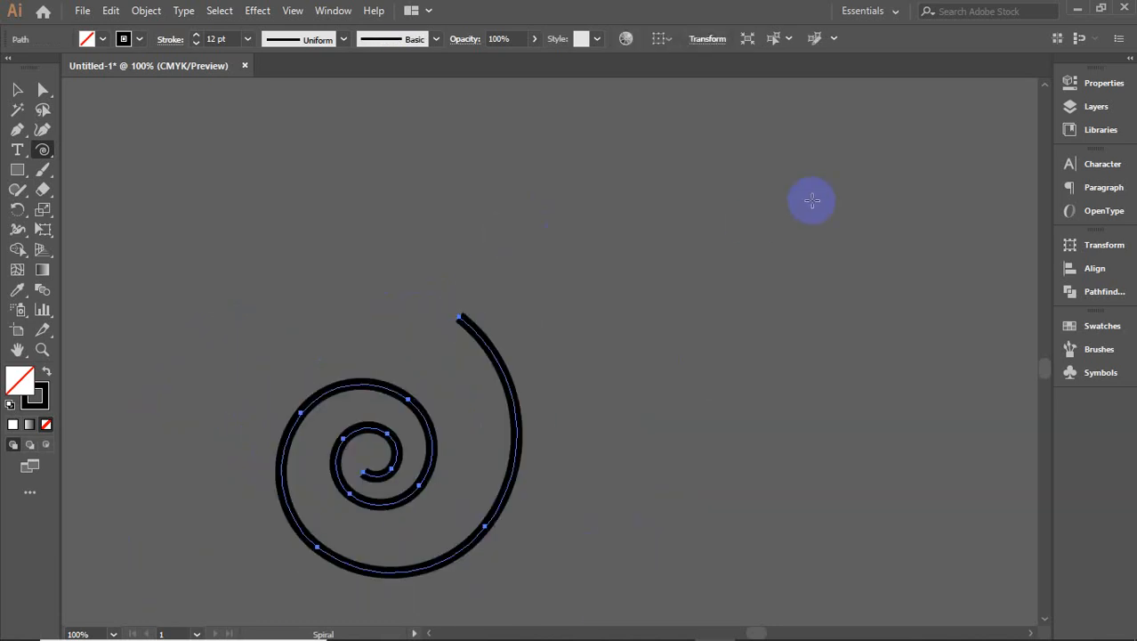
pyautogui.moveTo(814, 178); pyautogui.dragTo(701, 258)
pyautogui.moveTo(563, 294); pyautogui.dragTo(610, 332)
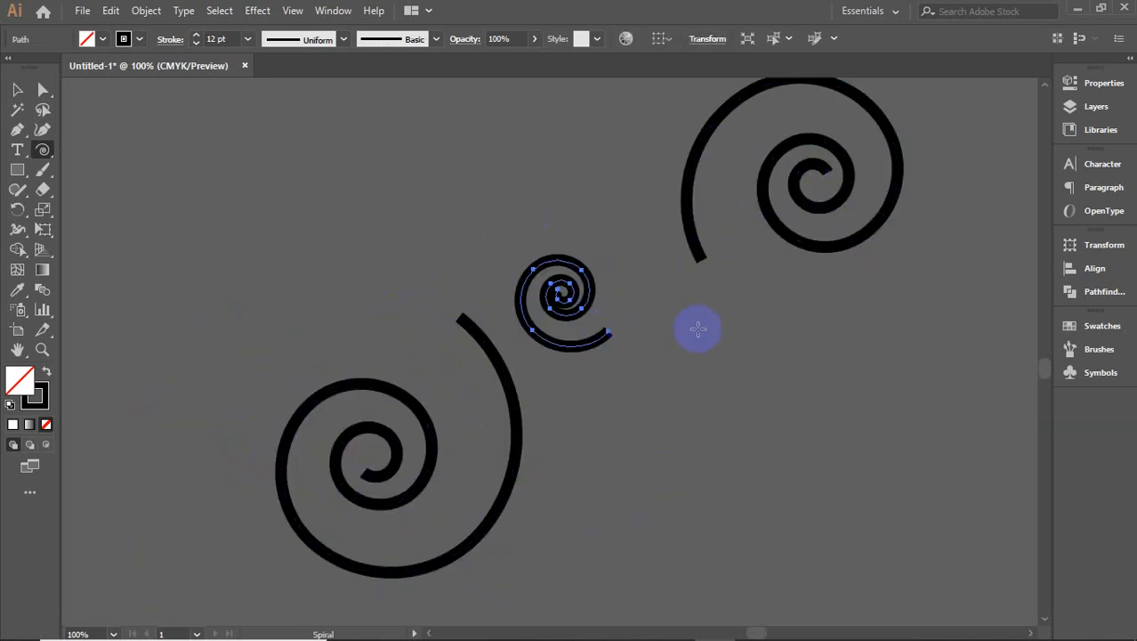
# - Reduce the stroke weight of the small middle spiral to 3 pt
pyautogui.click(222, 39)
pyautogui.write('3')
pyautogui.press('Return')
pyautogui.scroll(-3, 227, 39)
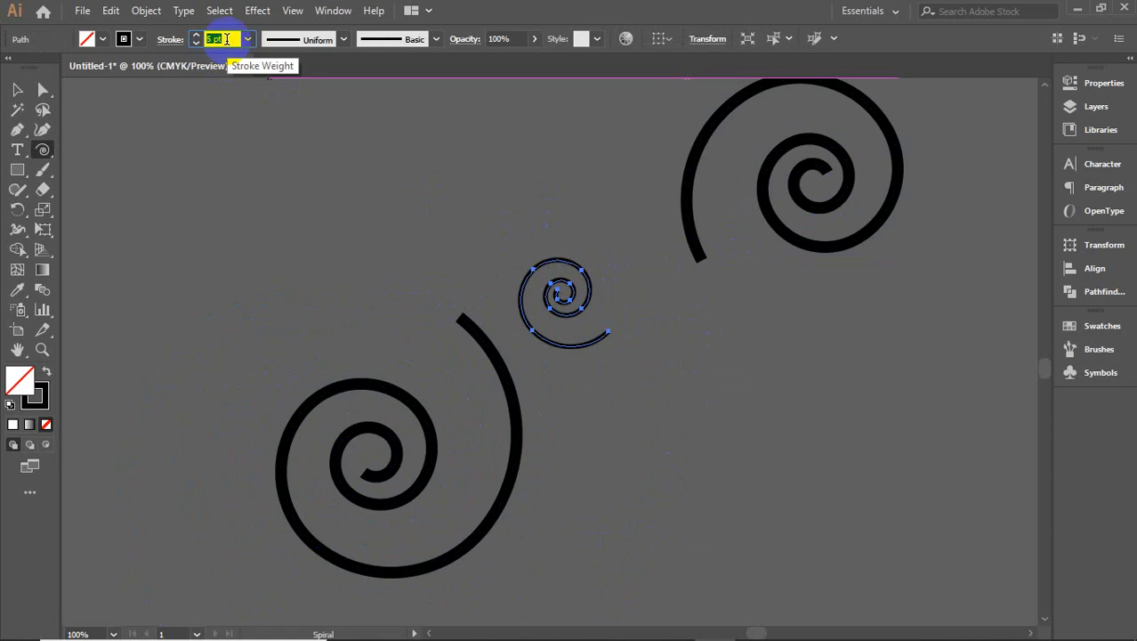
pyautogui.scroll(-2, 227, 39)
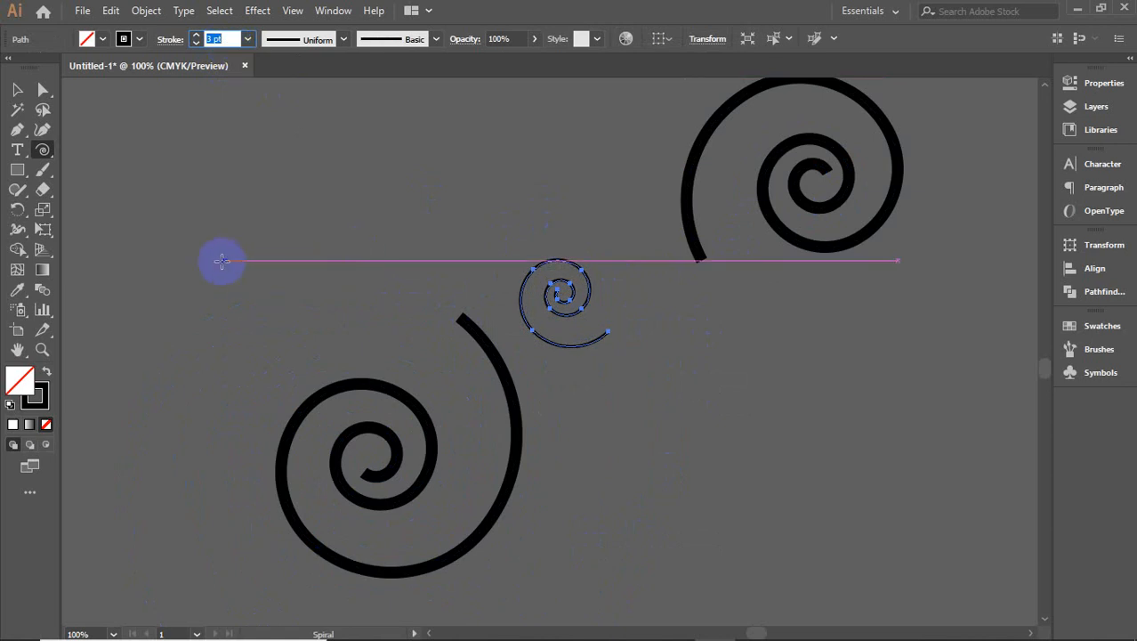
# - Examine the radius, decay, segments and style options for a numerically defined spiral, and cancel without creating one
pyautogui.click(47, 152)
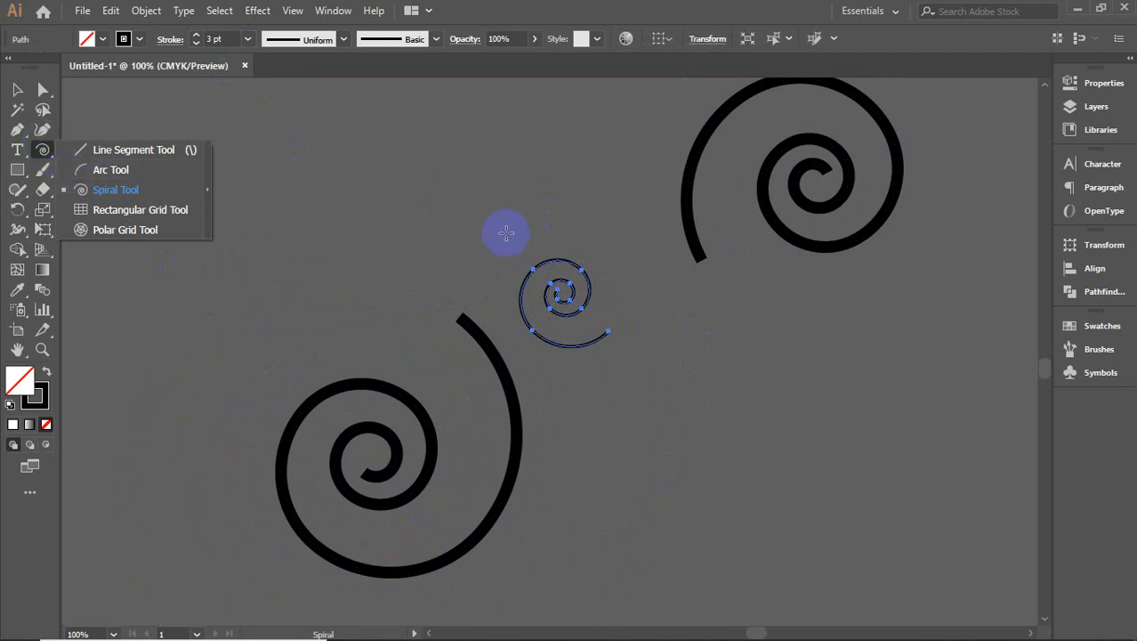
pyautogui.click(461, 232)
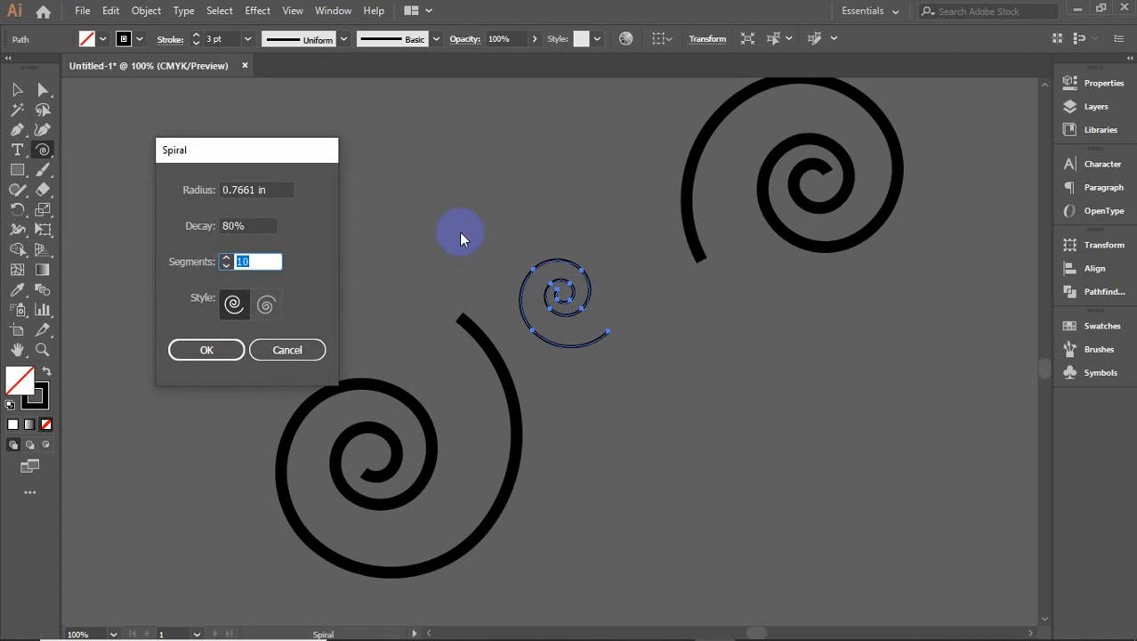
pyautogui.moveTo(222, 151); pyautogui.dragTo(888, 220)
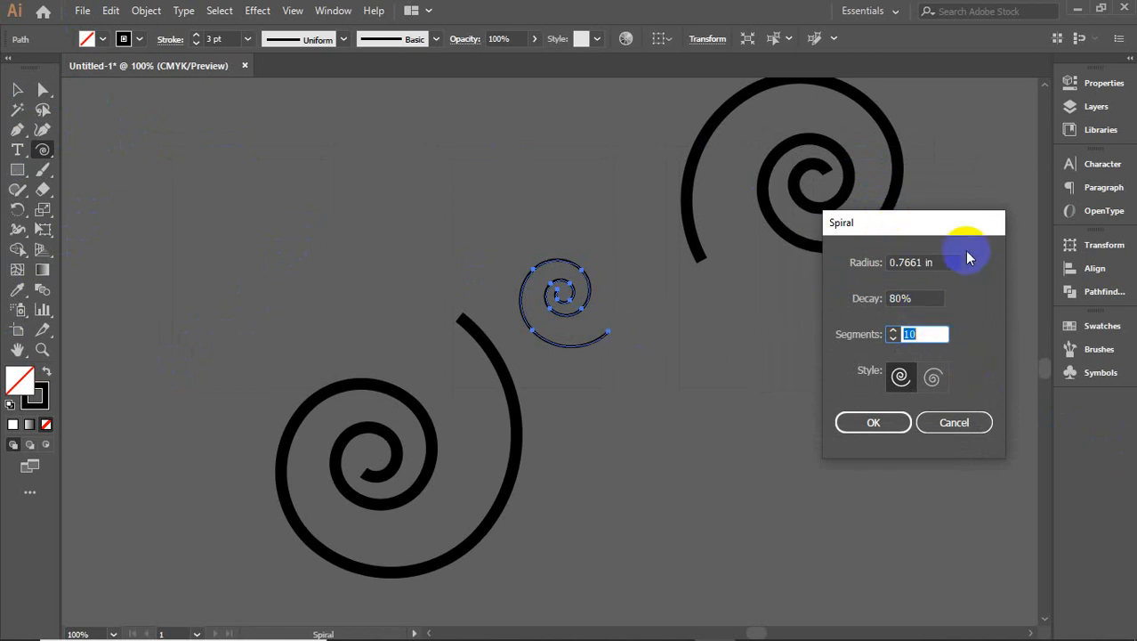
pyautogui.click(910, 313)
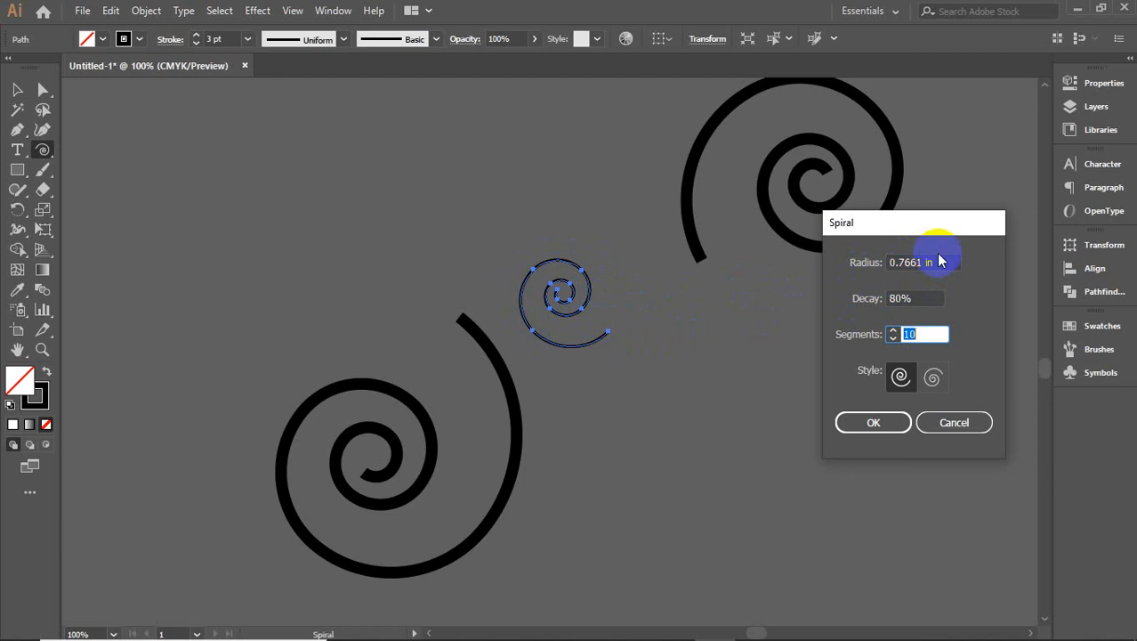
pyautogui.moveTo(944, 257); pyautogui.dragTo(862, 258)
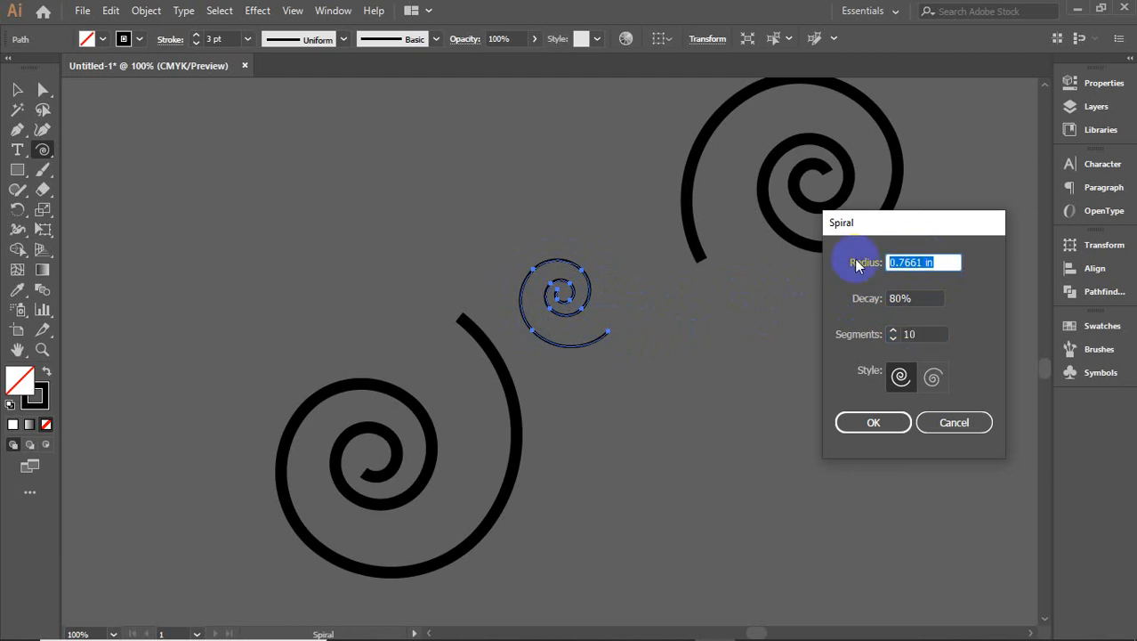
pyautogui.click(929, 301)
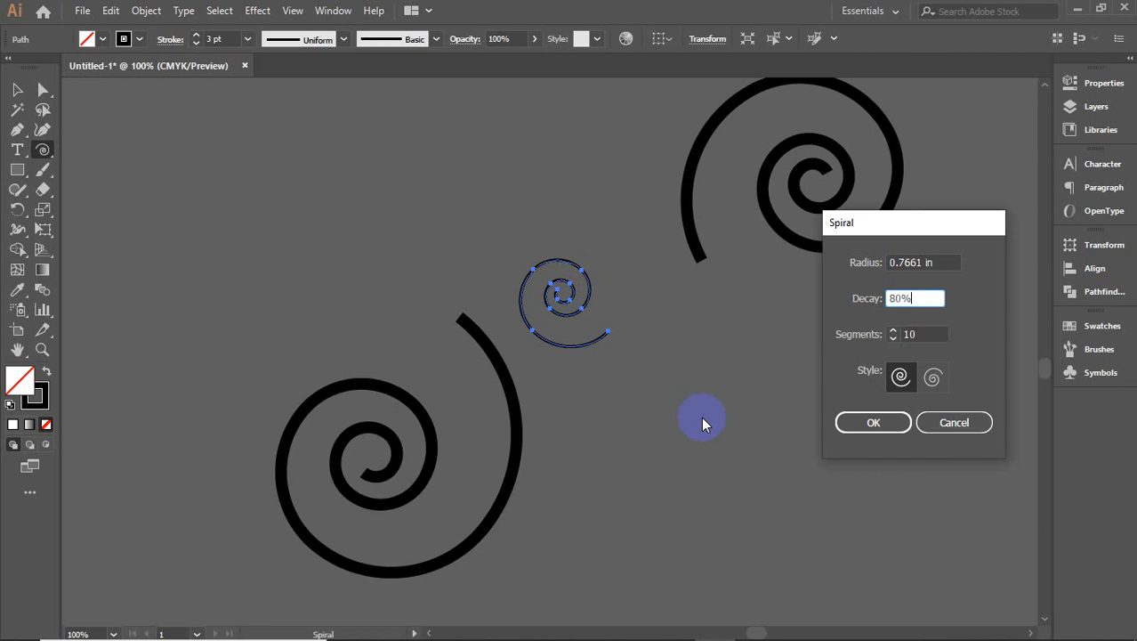
pyautogui.click(1101, 9)
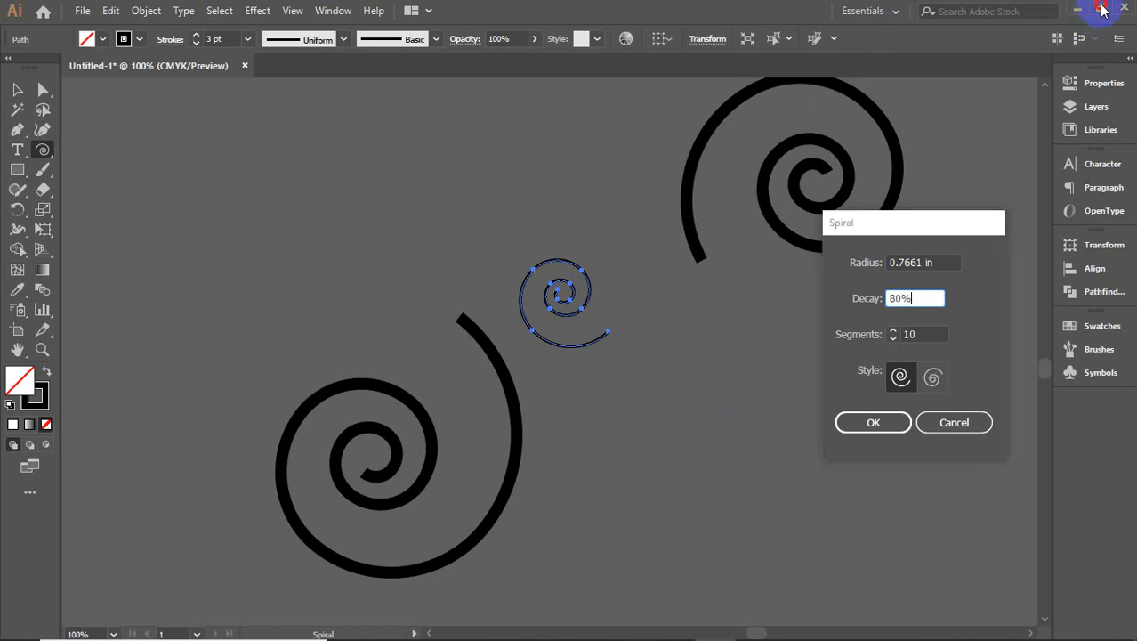
pyautogui.click(954, 422)
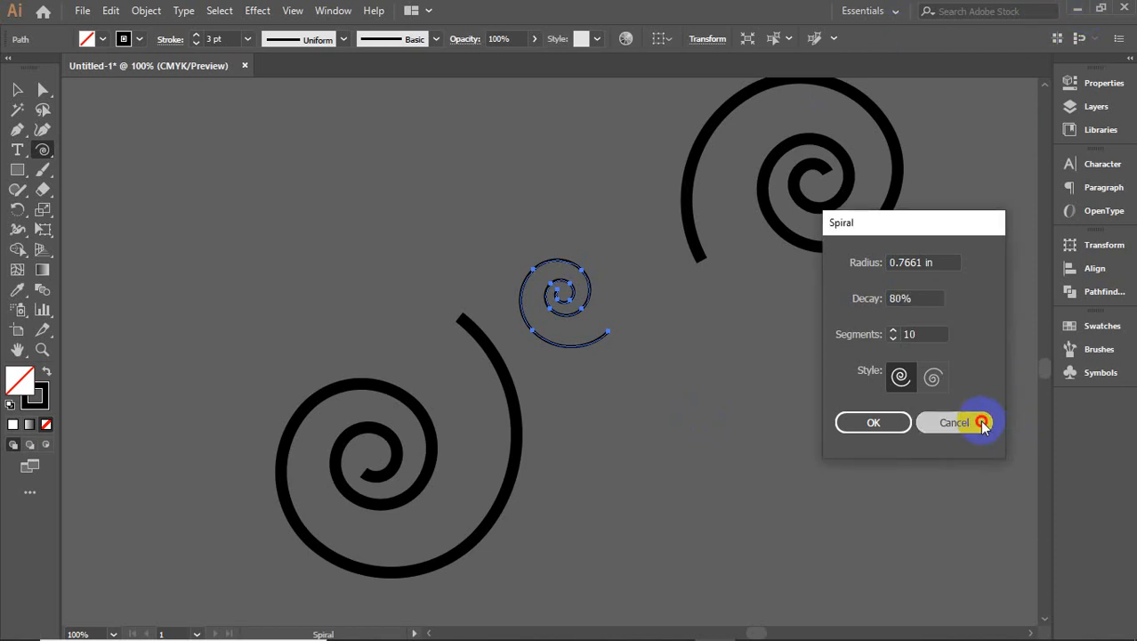
# - Restore the maximized application window to a resizable size, then widen it and extend it downward over most of the screen
pyautogui.click(1101, 9)
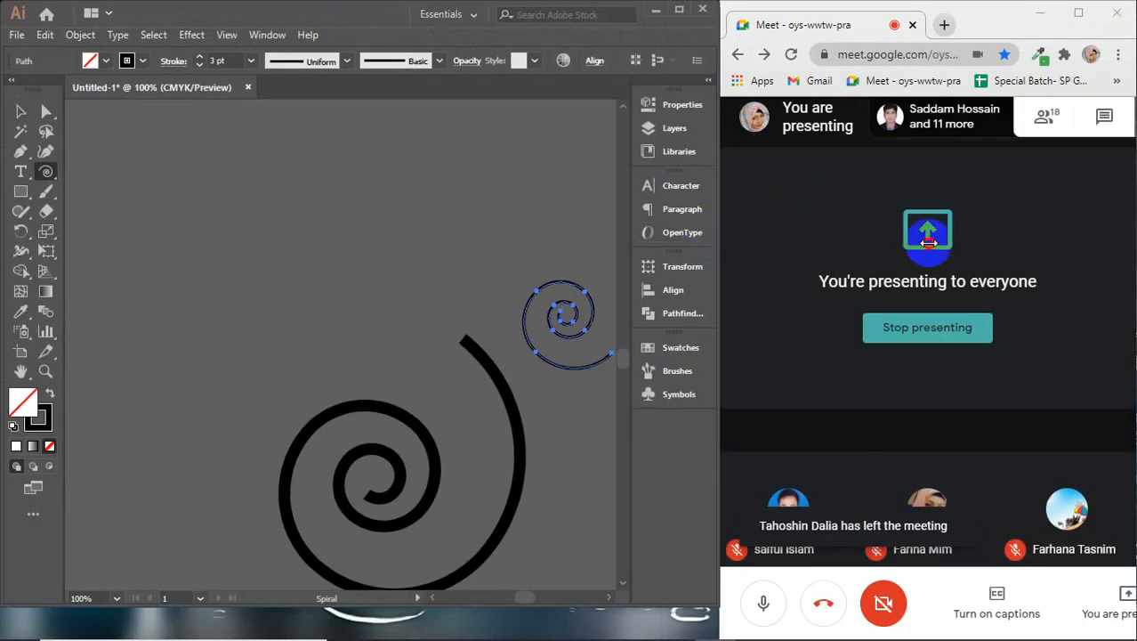
pyautogui.moveTo(720, 240); pyautogui.dragTo(1054, 239)
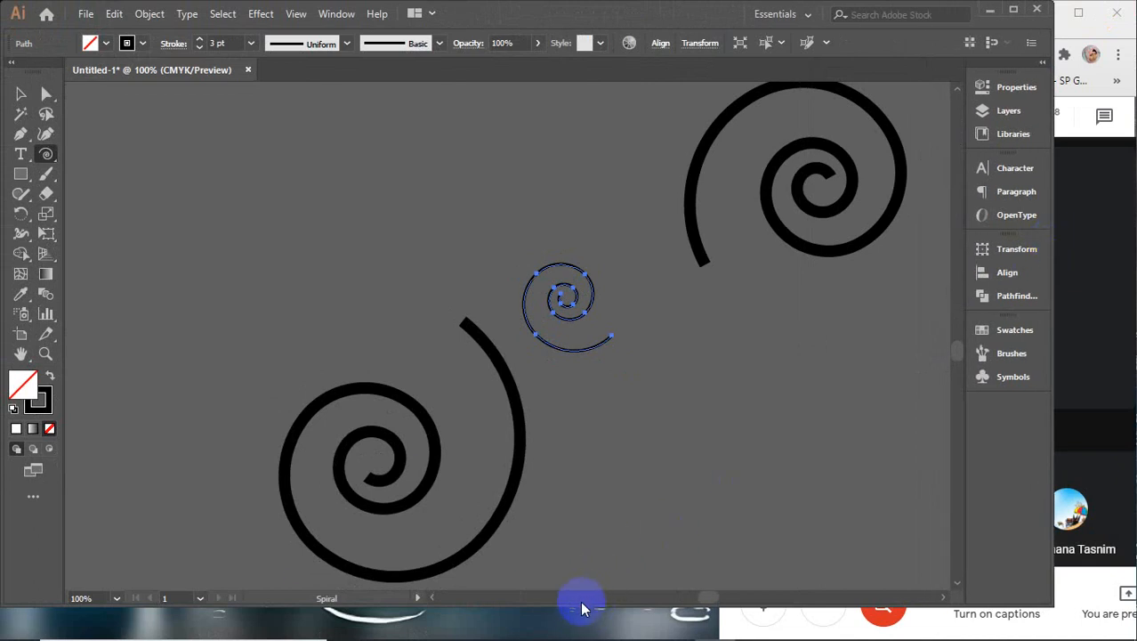
pyautogui.moveTo(581, 605); pyautogui.dragTo(591, 637)
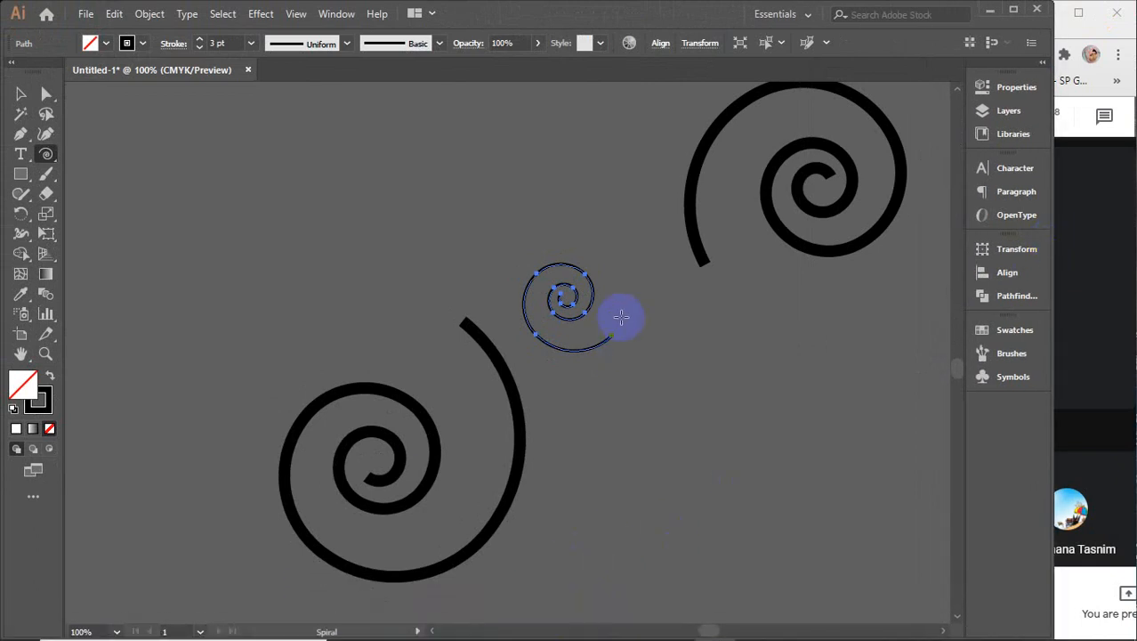
# - Create a spiral with a 1 in radius on the empty canvas below the upper large spiral
pyautogui.click(769, 416)
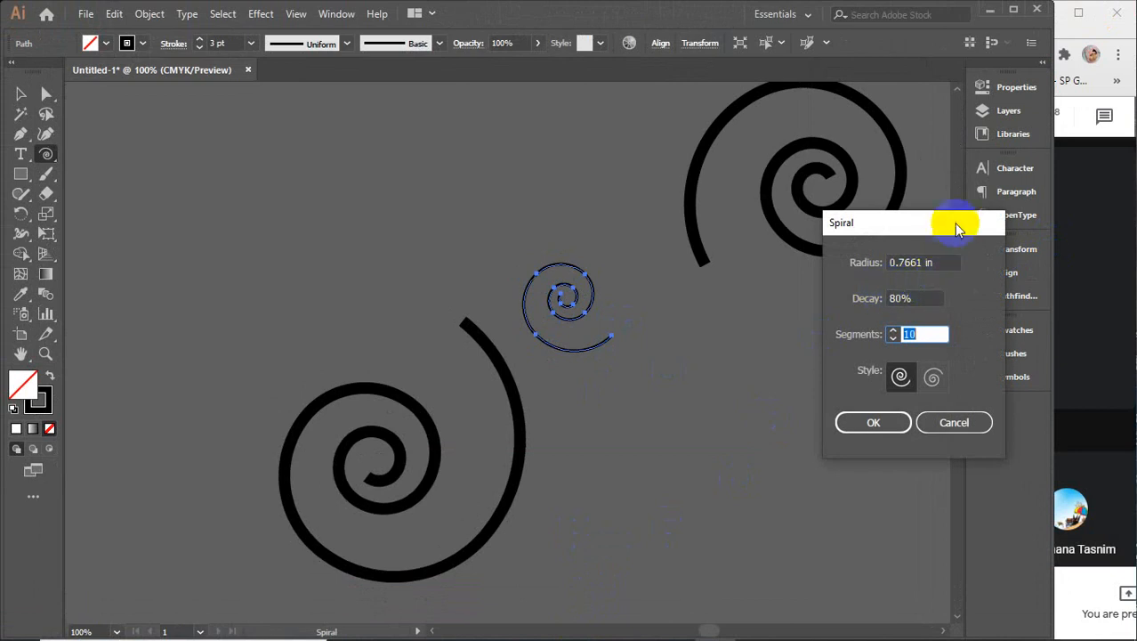
pyautogui.moveTo(936, 262); pyautogui.dragTo(795, 276)
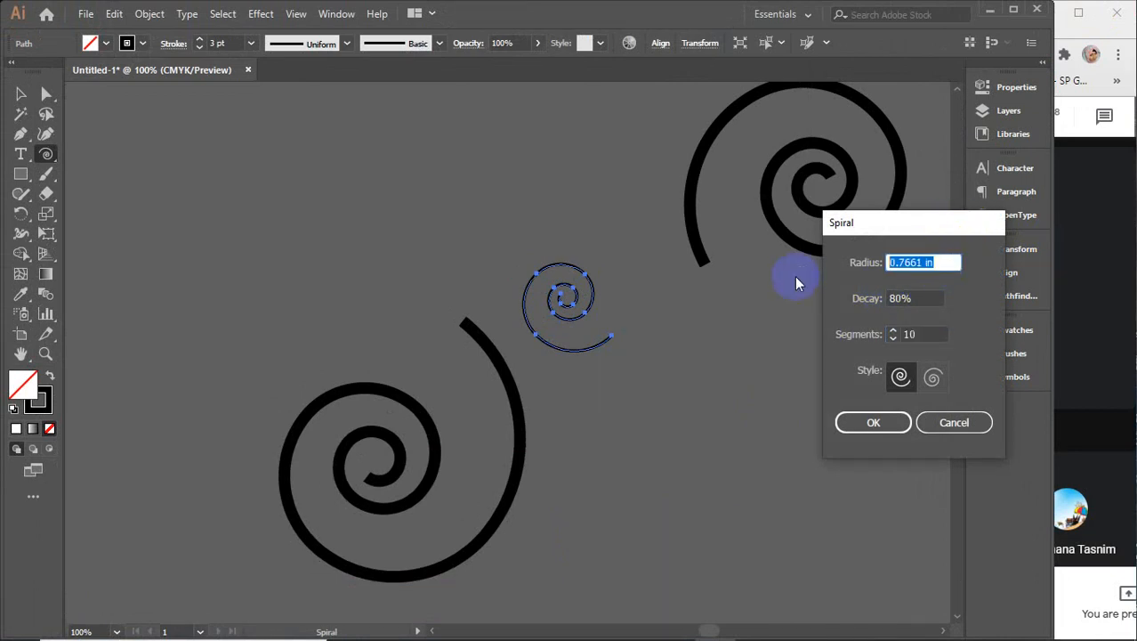
pyautogui.write('1')
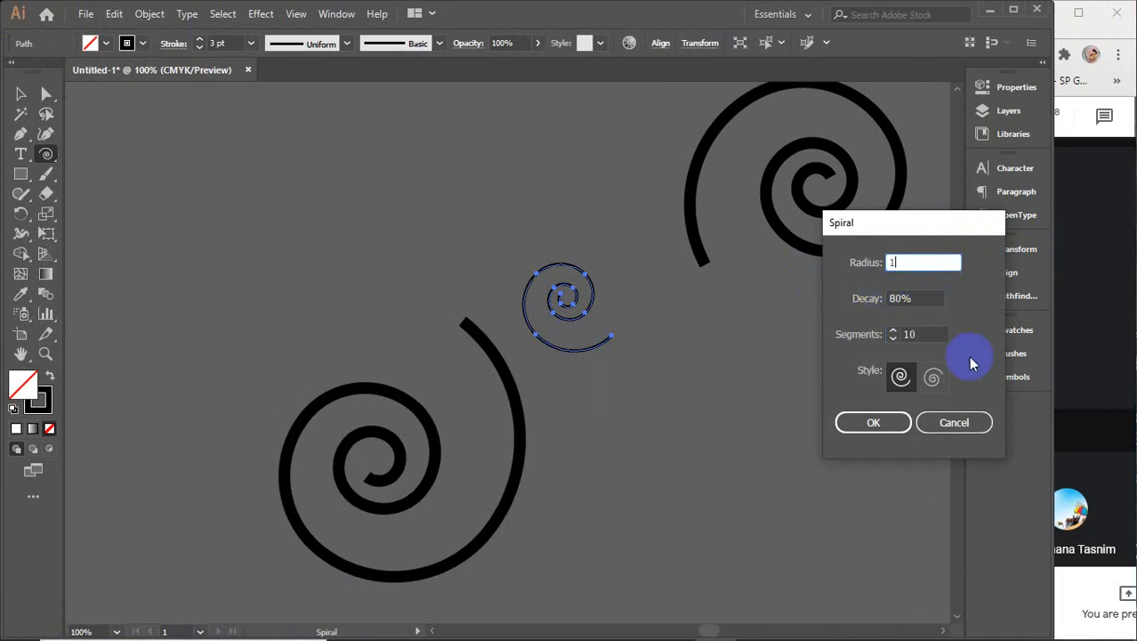
pyautogui.click(847, 422)
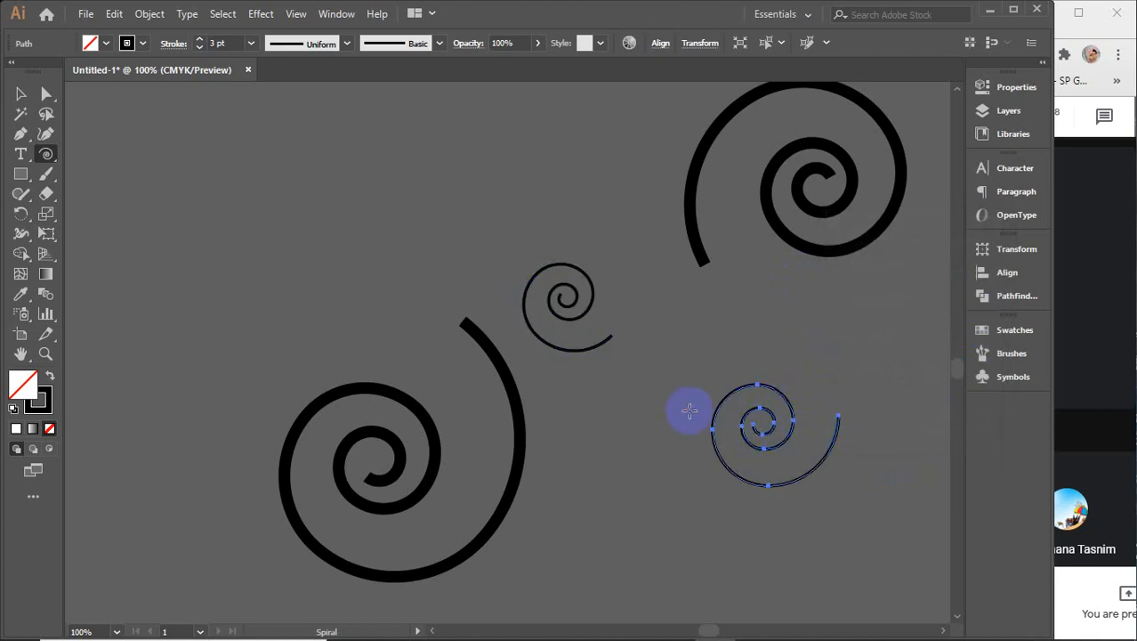
# - Create a spiral with a 5 in radius on the empty canvas above the lower large spiral
pyautogui.click(251, 215)
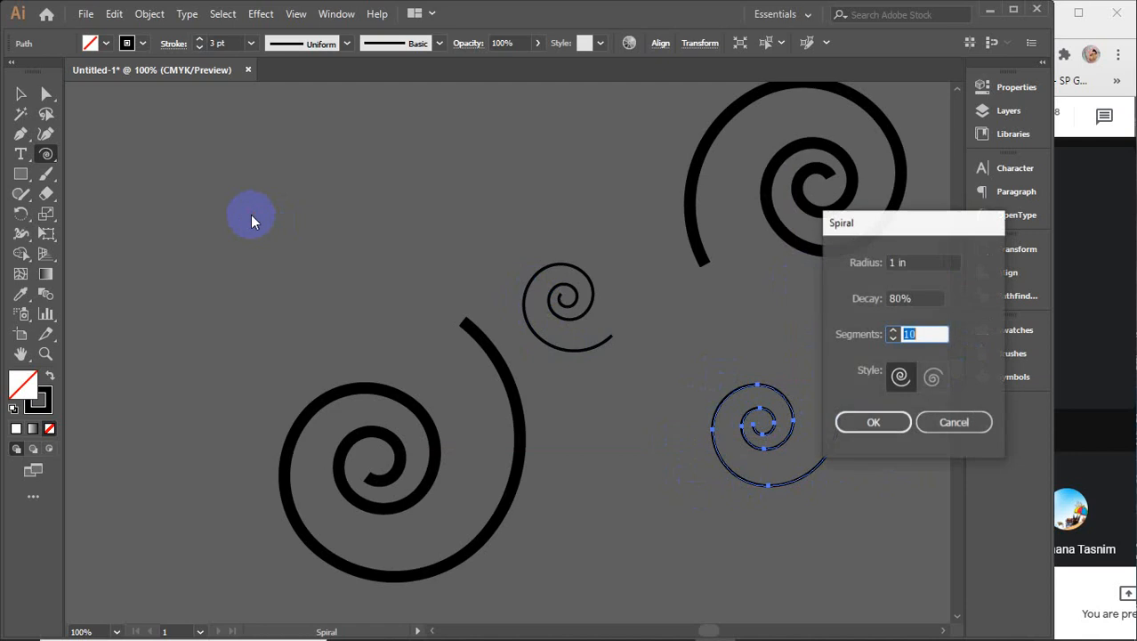
pyautogui.moveTo(929, 261); pyautogui.dragTo(808, 258)
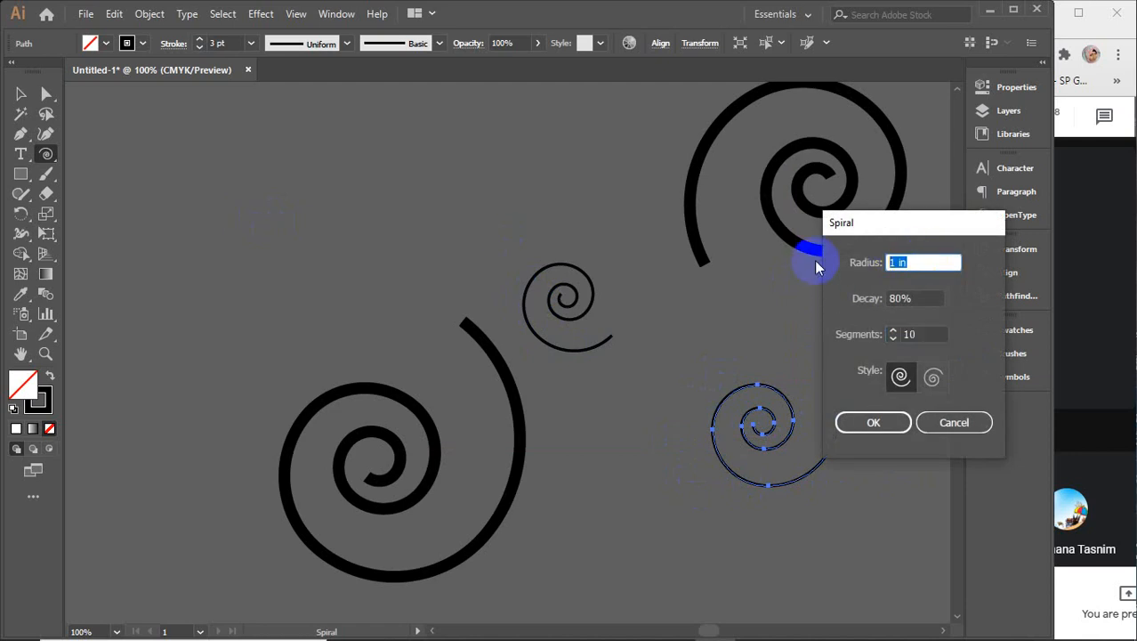
pyautogui.write('5')
pyautogui.press('Return')
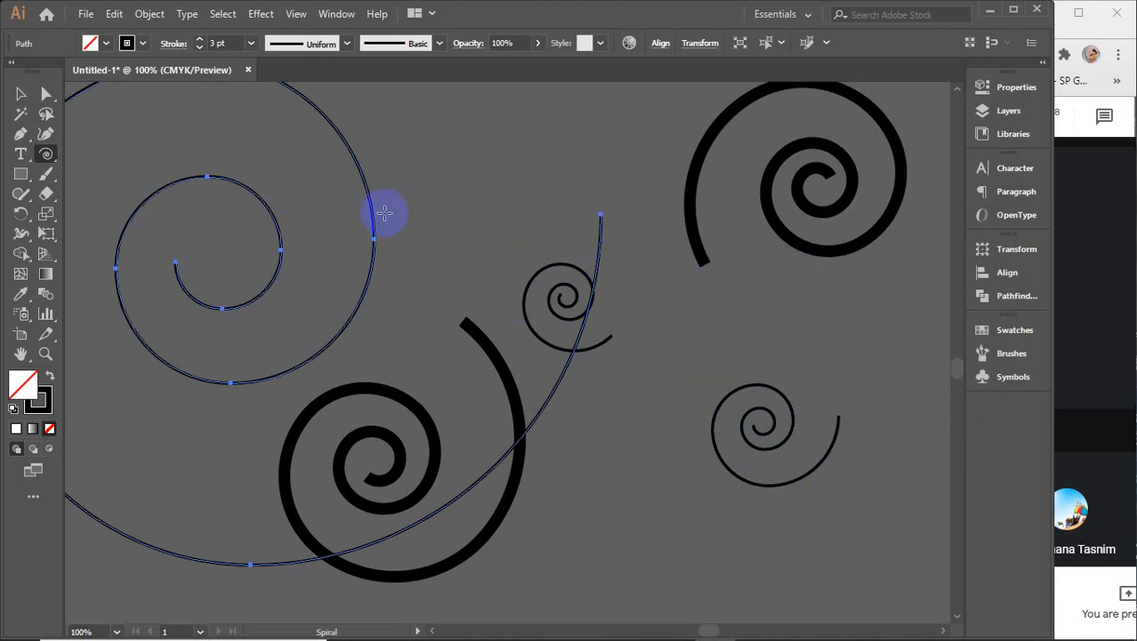
# - Select all the artwork in the document and delete it
pyautogui.press('v')
pyautogui.hotkey('ctrl', 'a')
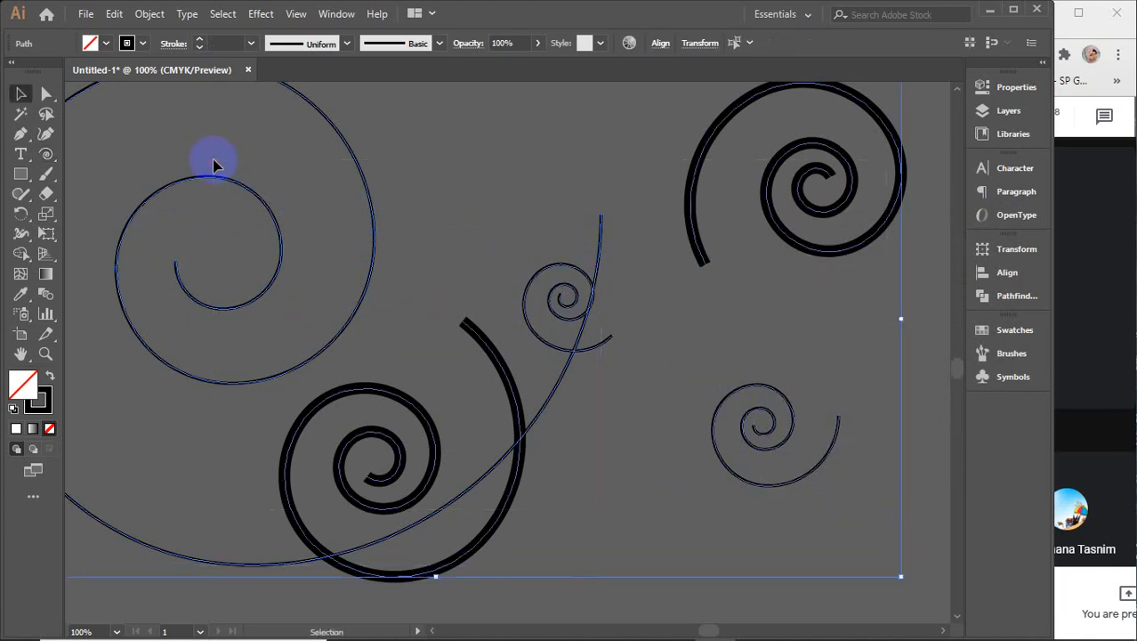
pyautogui.press('Delete')
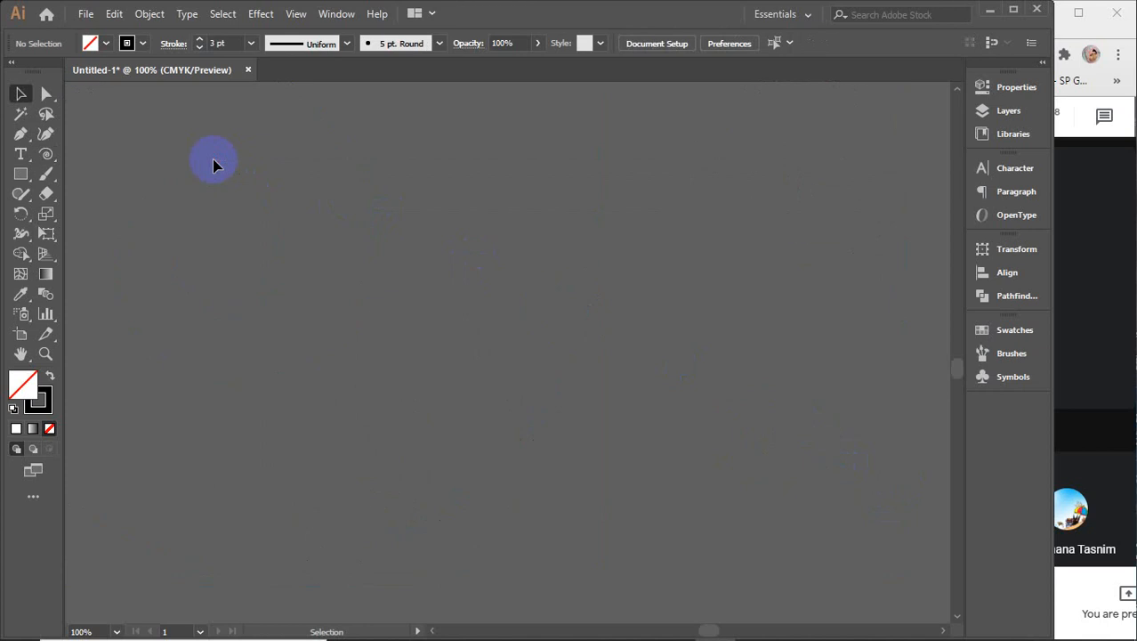
# - Create a spiral with a 2 in radius, 100% decay and 15 segments in the middle of the empty canvas
pyautogui.click(46, 154)
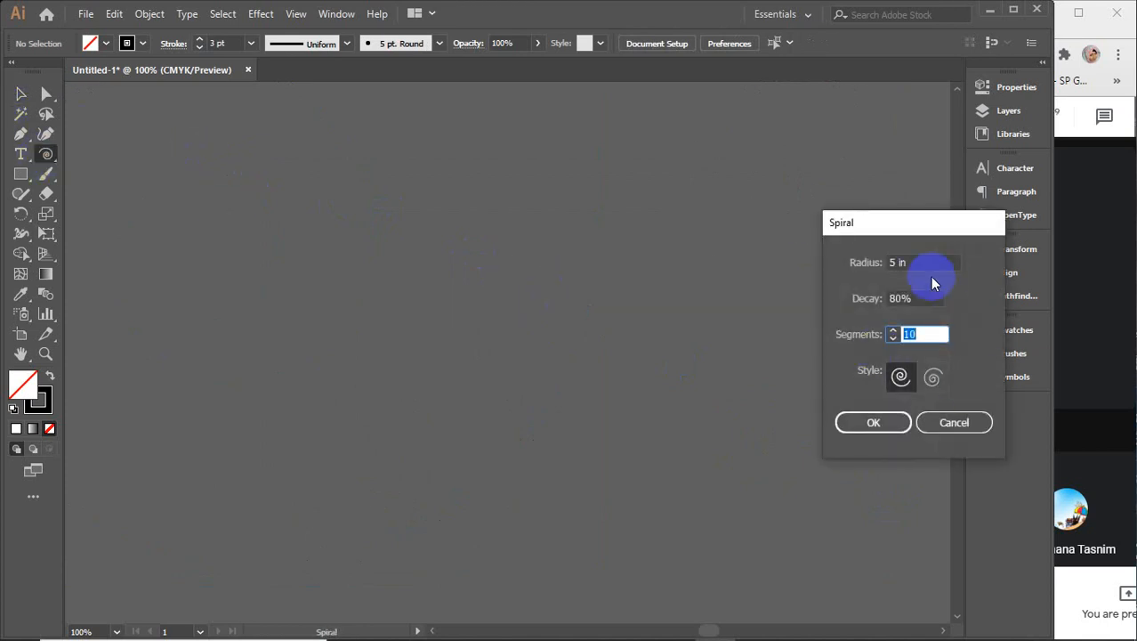
pyautogui.tripleClick(906, 261)
pyautogui.write('2')
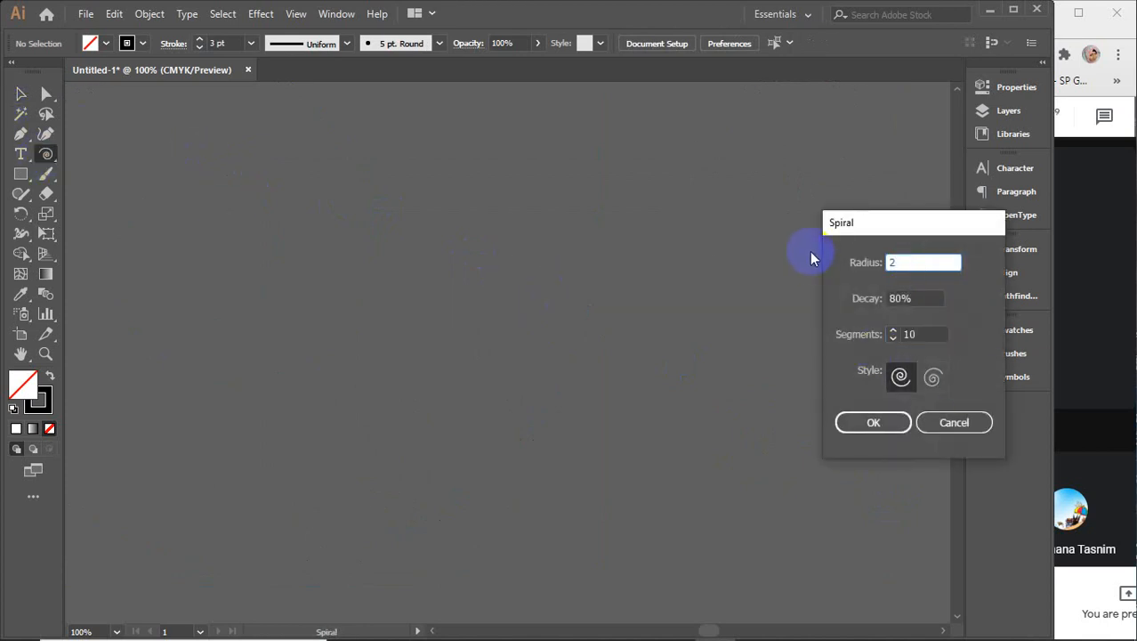
pyautogui.moveTo(927, 298); pyautogui.dragTo(842, 305)
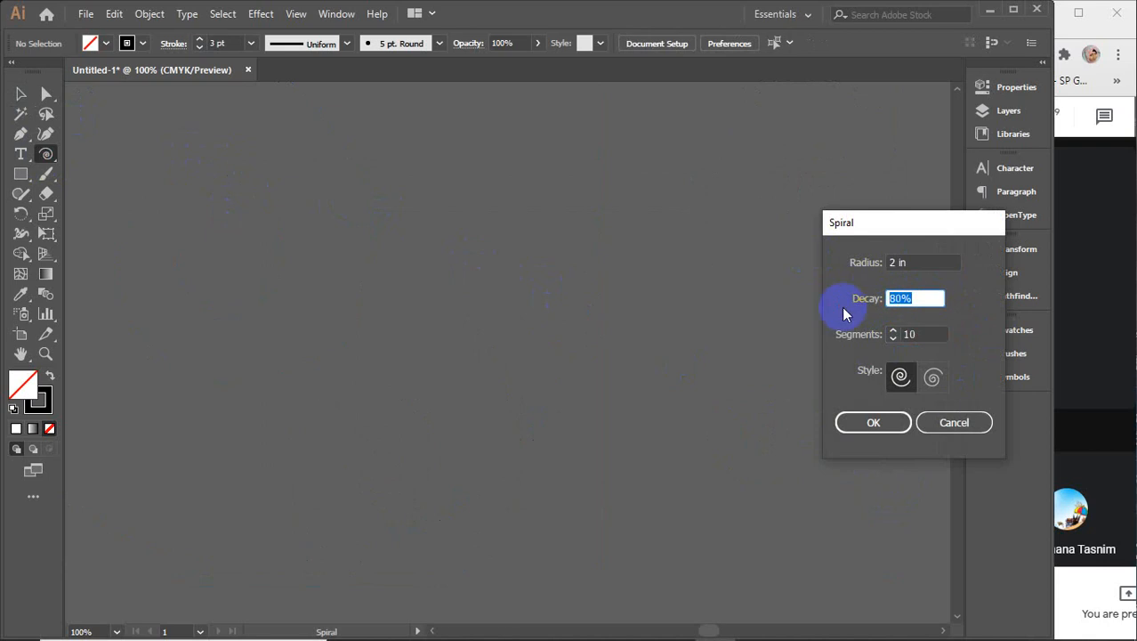
pyautogui.write('100')
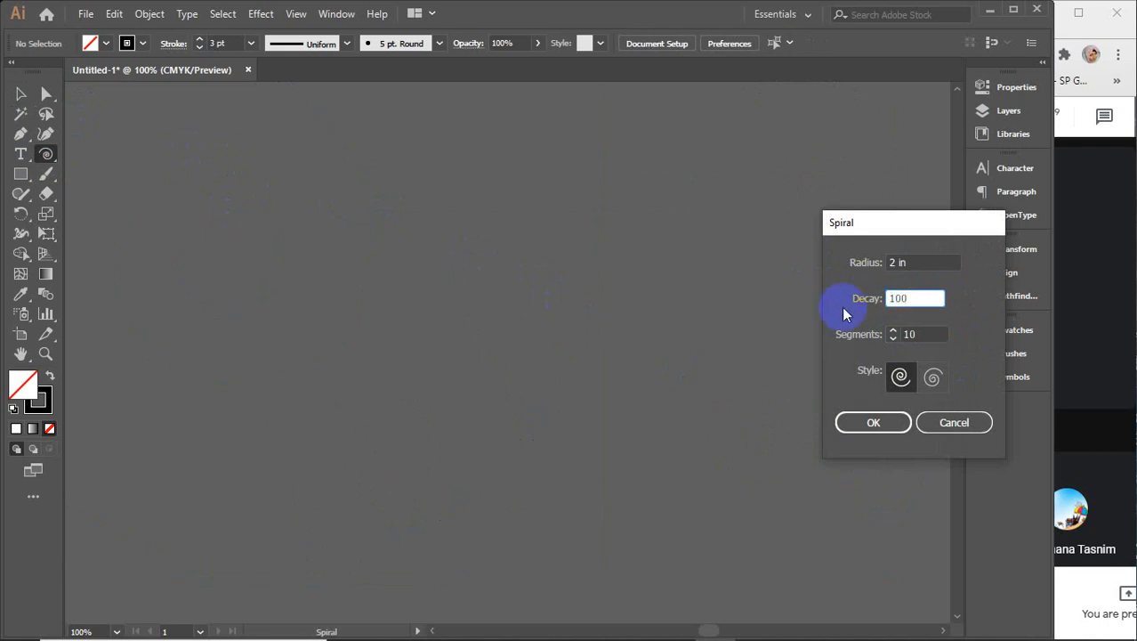
pyautogui.doubleClick(927, 331)
pyautogui.moveTo(938, 335); pyautogui.dragTo(858, 346)
pyautogui.write('15')
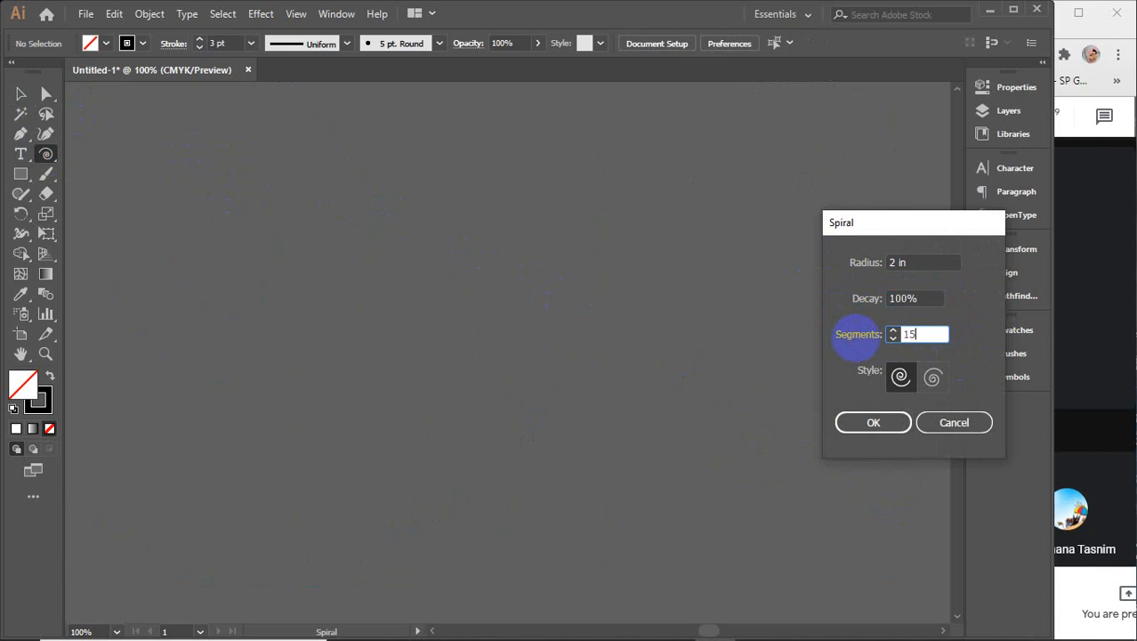
pyautogui.press('Return')
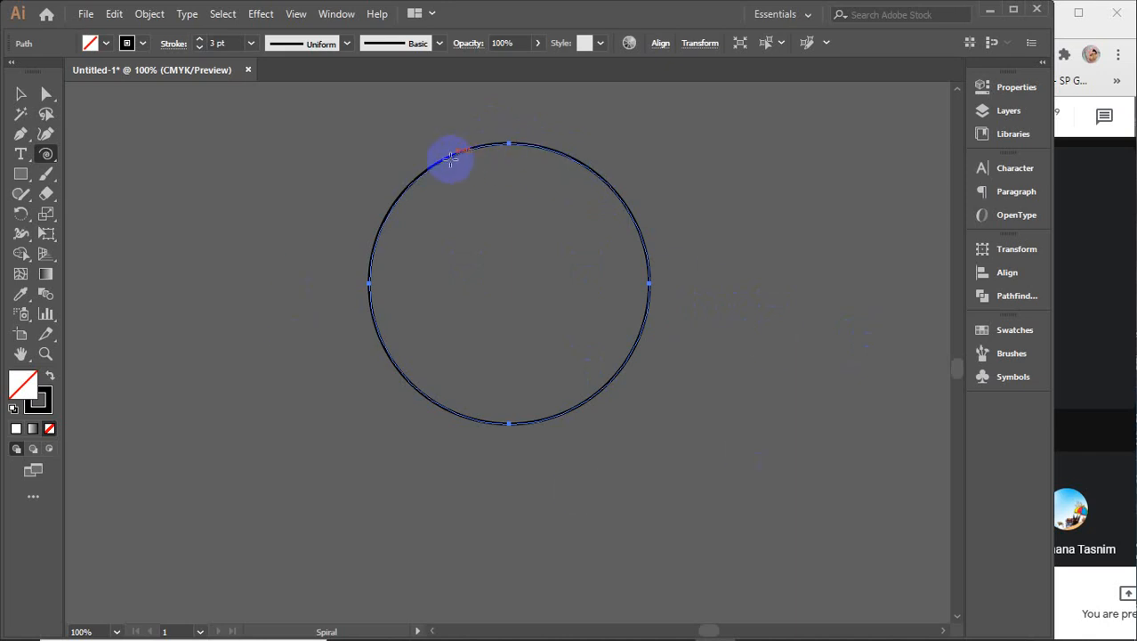
# - Create a 2 in spiral with 50% decay and 15 segments, and place it to the left of the circular spiral
pyautogui.click(824, 341)
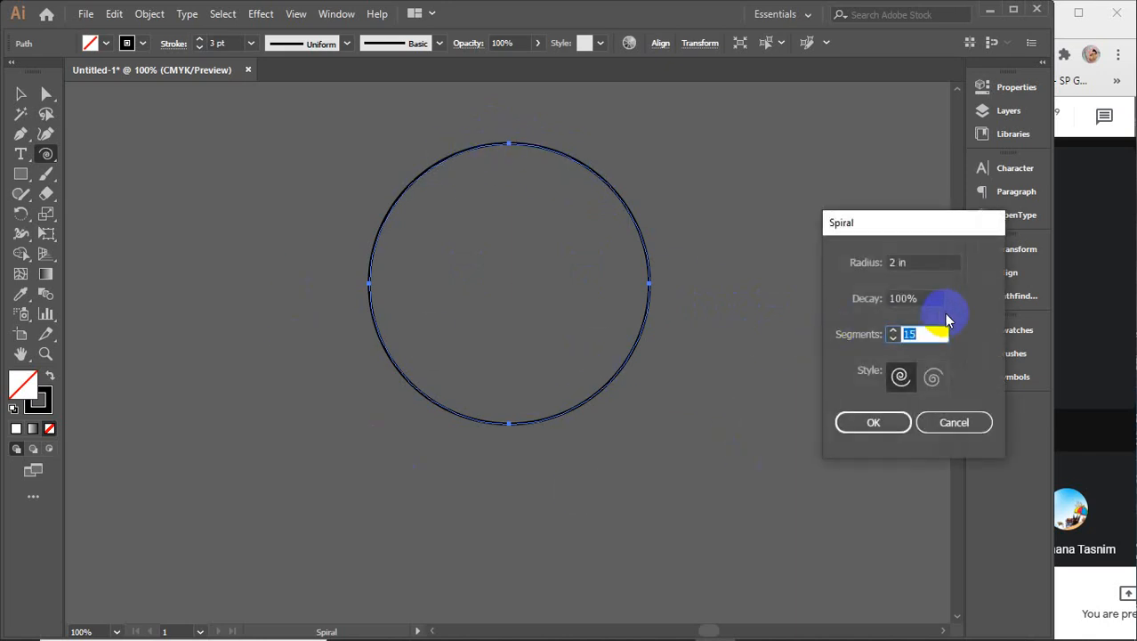
pyautogui.click(932, 297)
pyautogui.moveTo(931, 297); pyautogui.dragTo(844, 298)
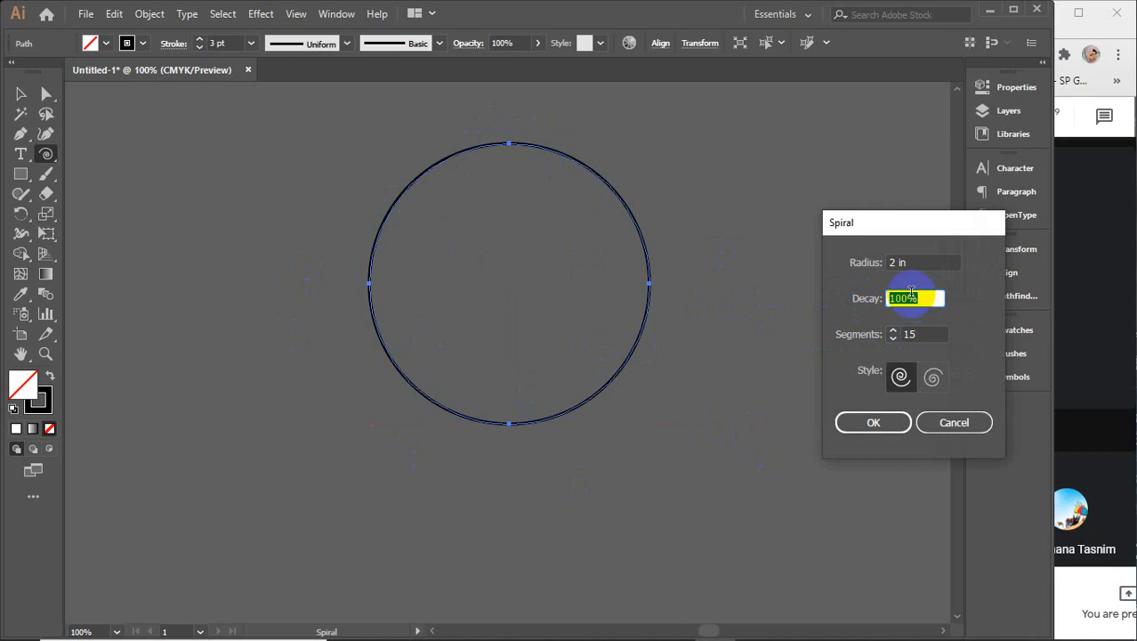
pyautogui.write('50')
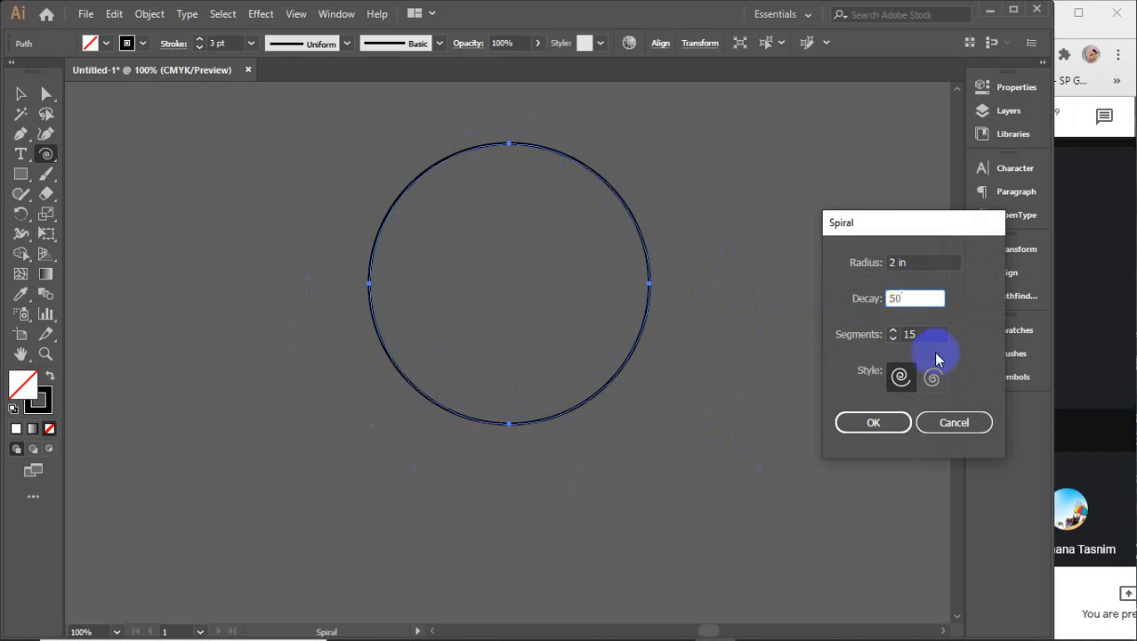
pyautogui.click(864, 424)
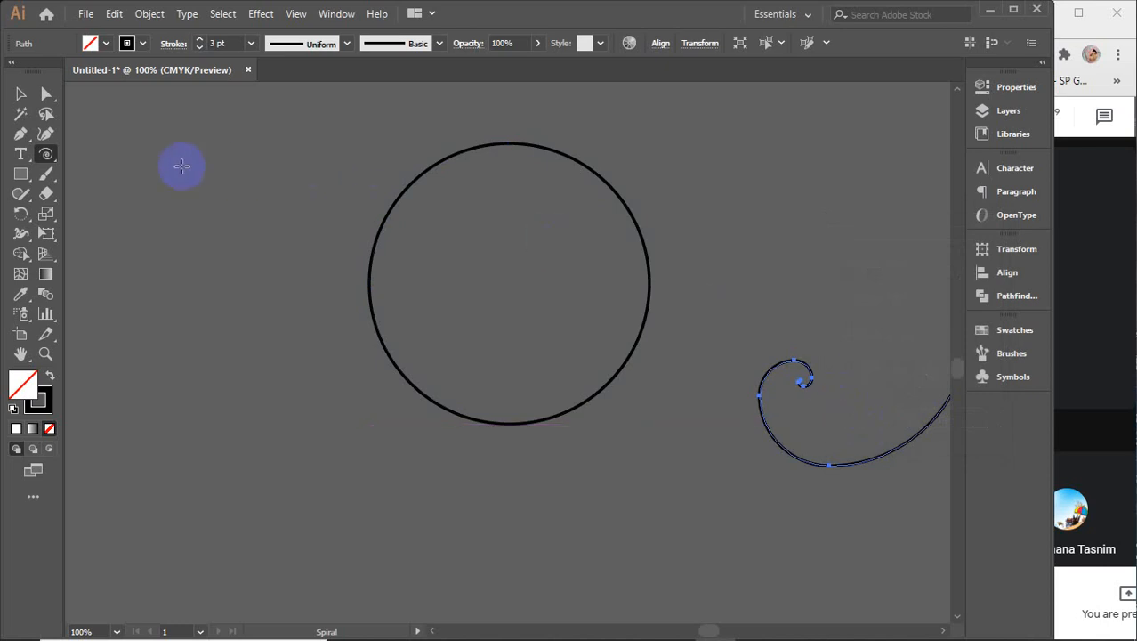
pyautogui.click(21, 93)
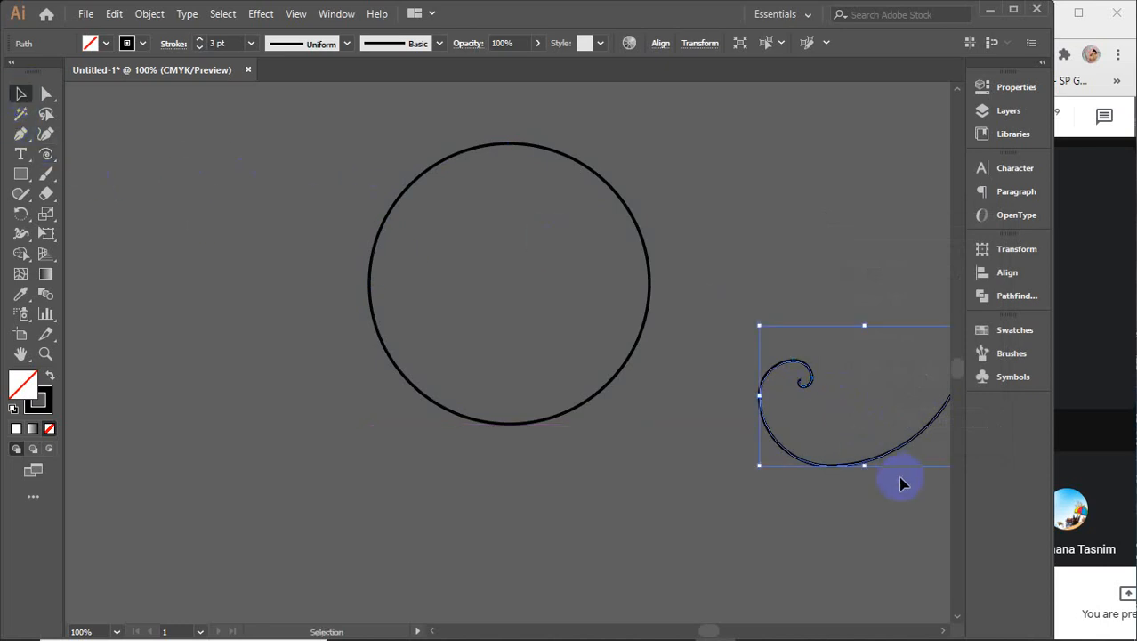
pyautogui.moveTo(902, 448)
pyautogui.mouseDown()
pyautogui.moveTo(513, 516)
pyautogui.moveTo(317, 468)
pyautogui.moveTo(271, 424)
pyautogui.mouseUp()
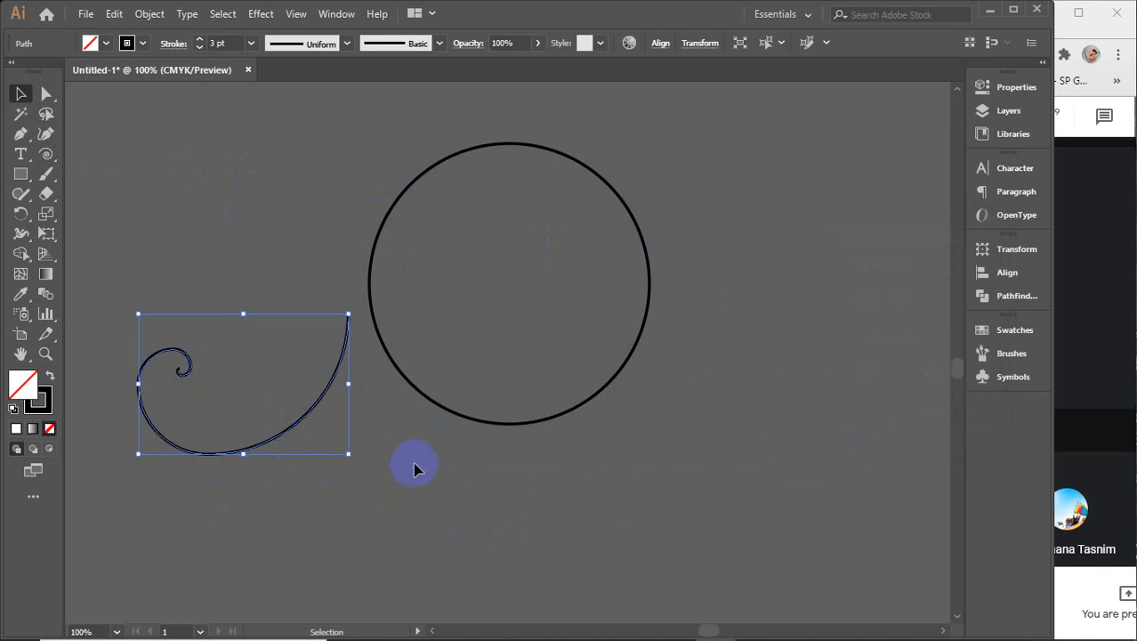
# - Create a 2 in spiral with 80% decay and 10 segments, and place it to the right of the circular spiral
pyautogui.click(45, 154)
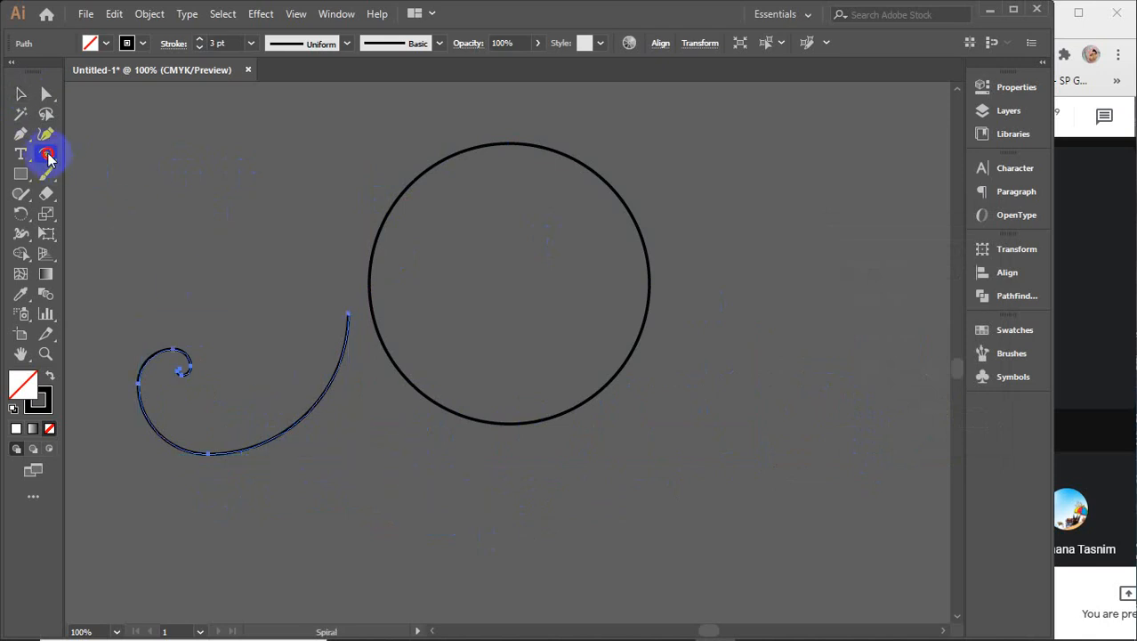
pyautogui.click(743, 343)
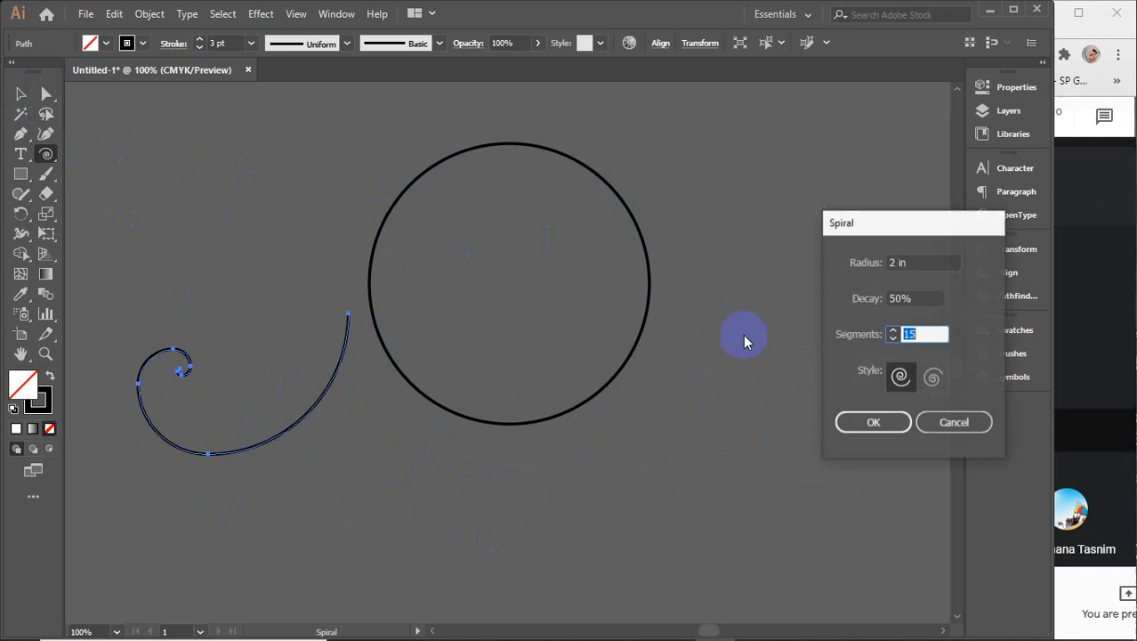
pyautogui.doubleClick(912, 334)
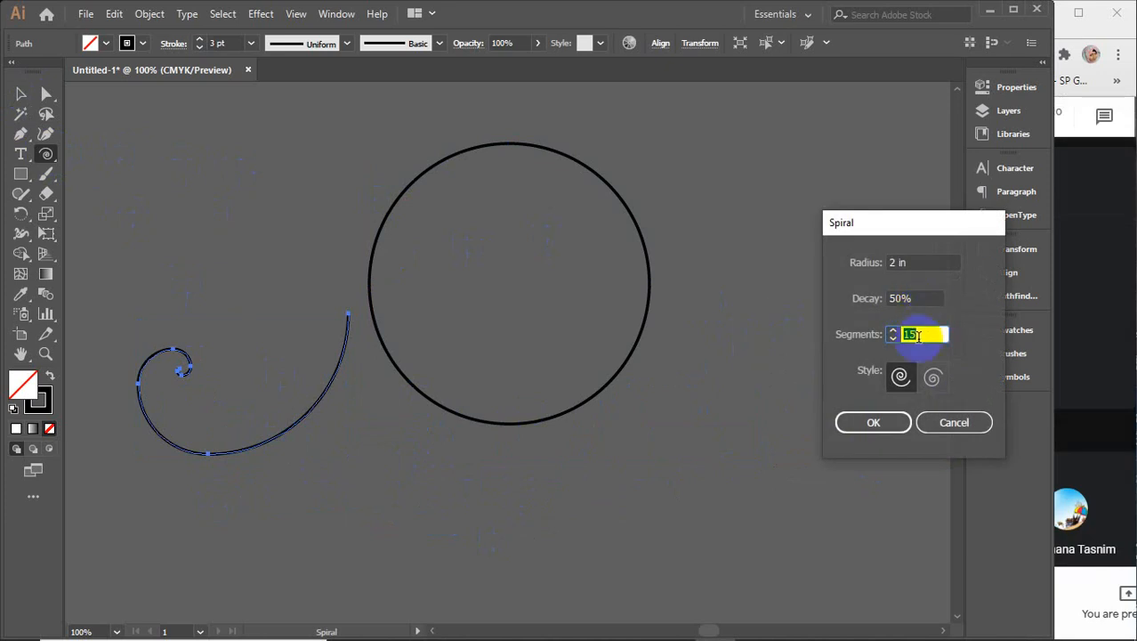
pyautogui.write('10')
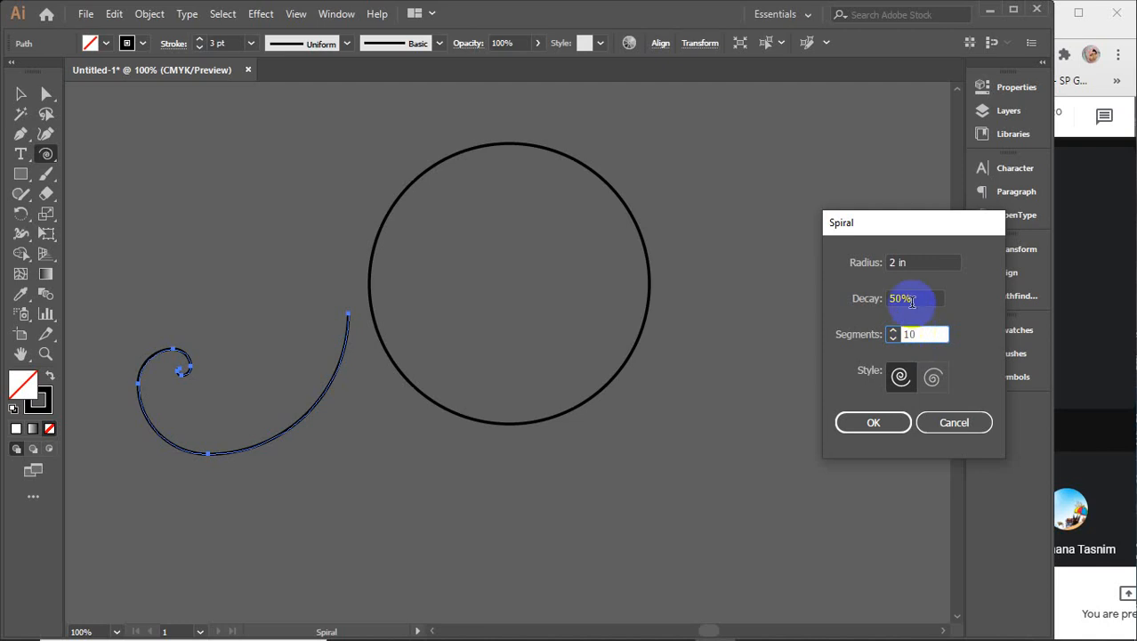
pyautogui.doubleClick(903, 299)
pyautogui.write('80')
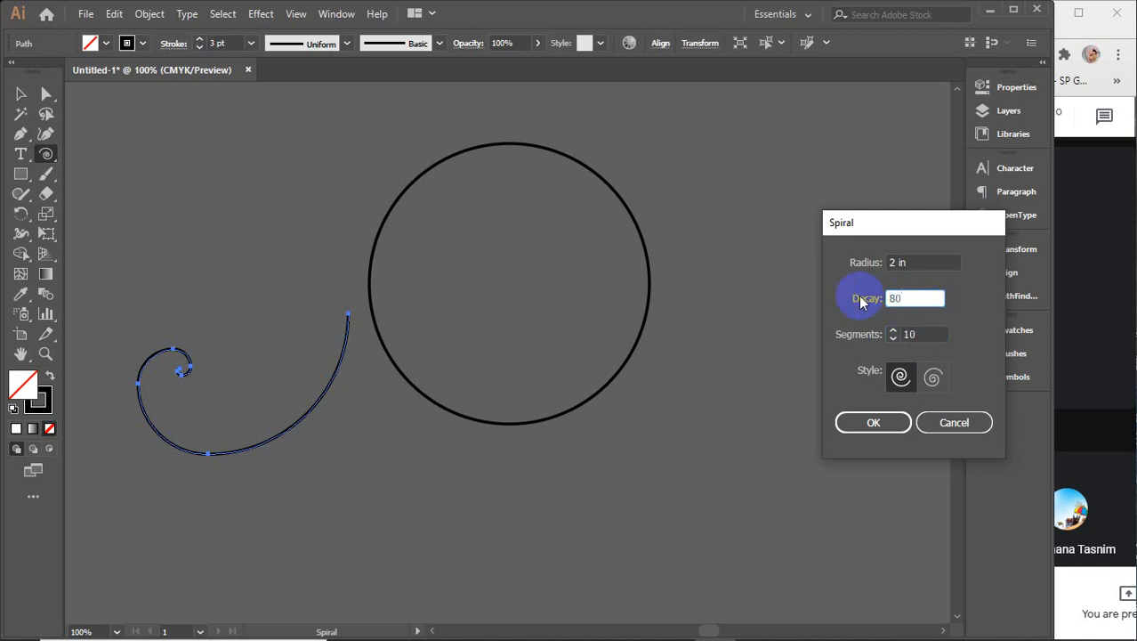
pyautogui.press('Return')
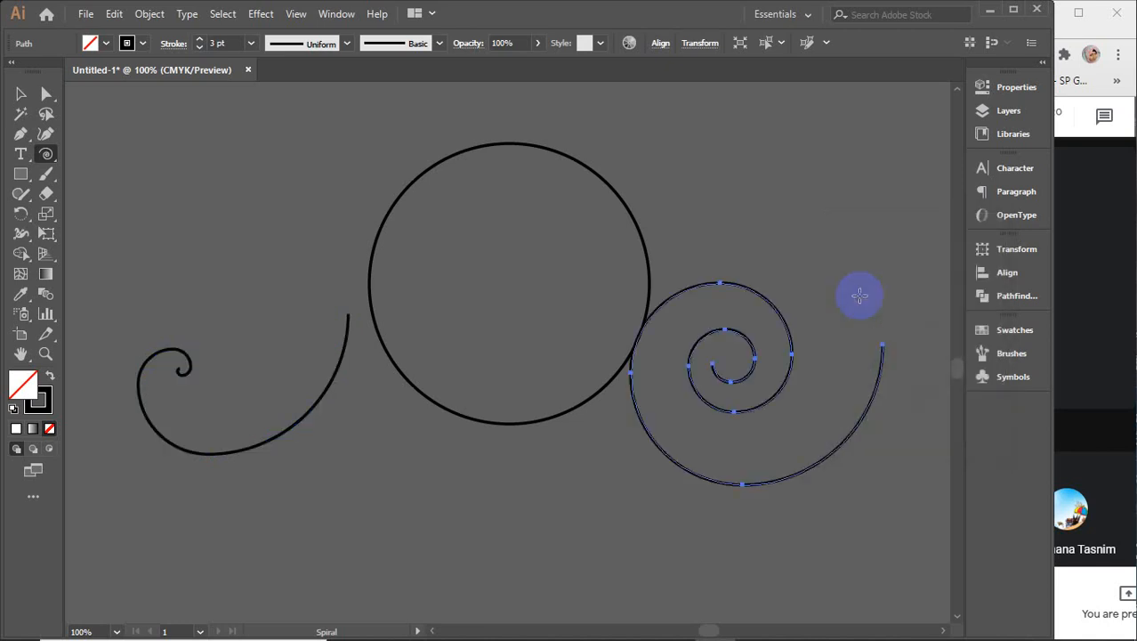
pyautogui.click(21, 95)
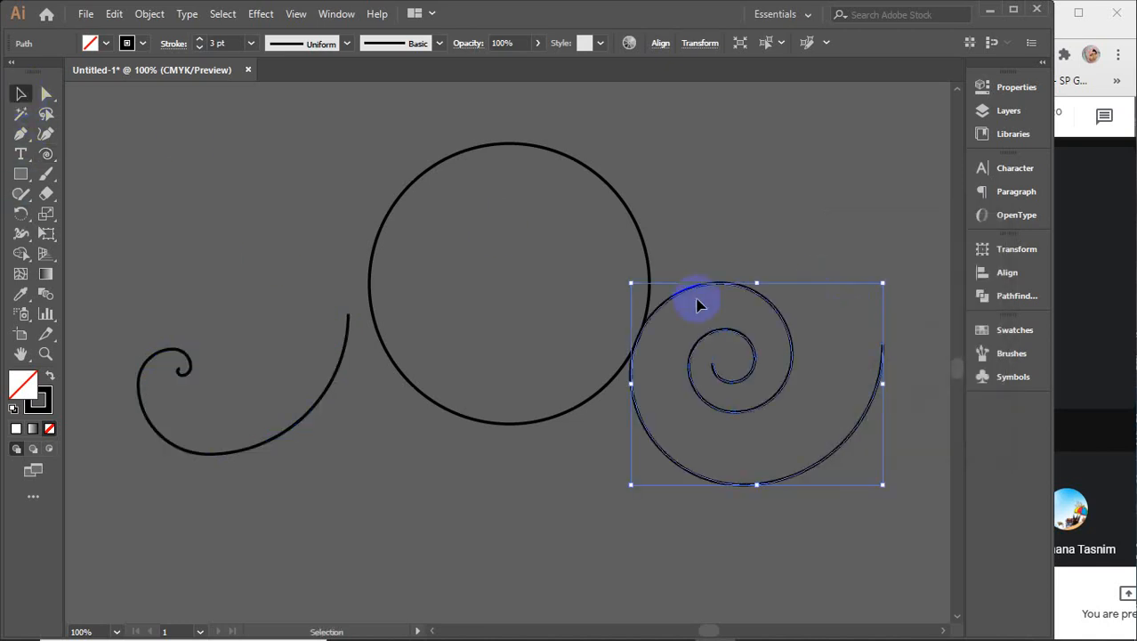
pyautogui.moveTo(744, 331); pyautogui.dragTo(770, 220)
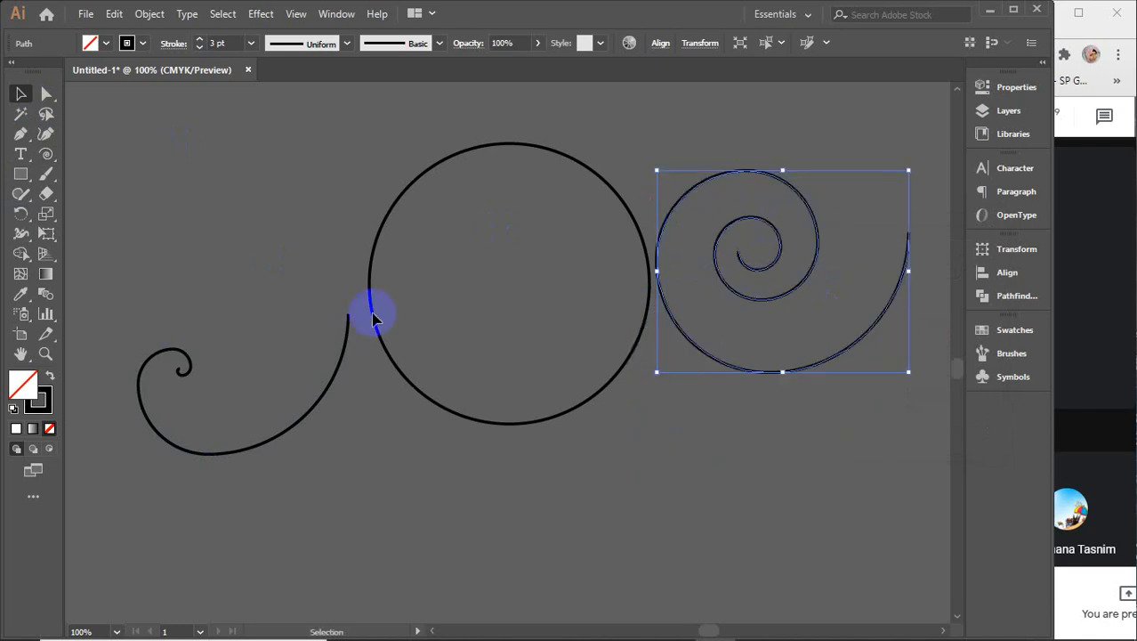
# - Select all three spirals and delete them
pyautogui.hotkey('ctrl', 'a')
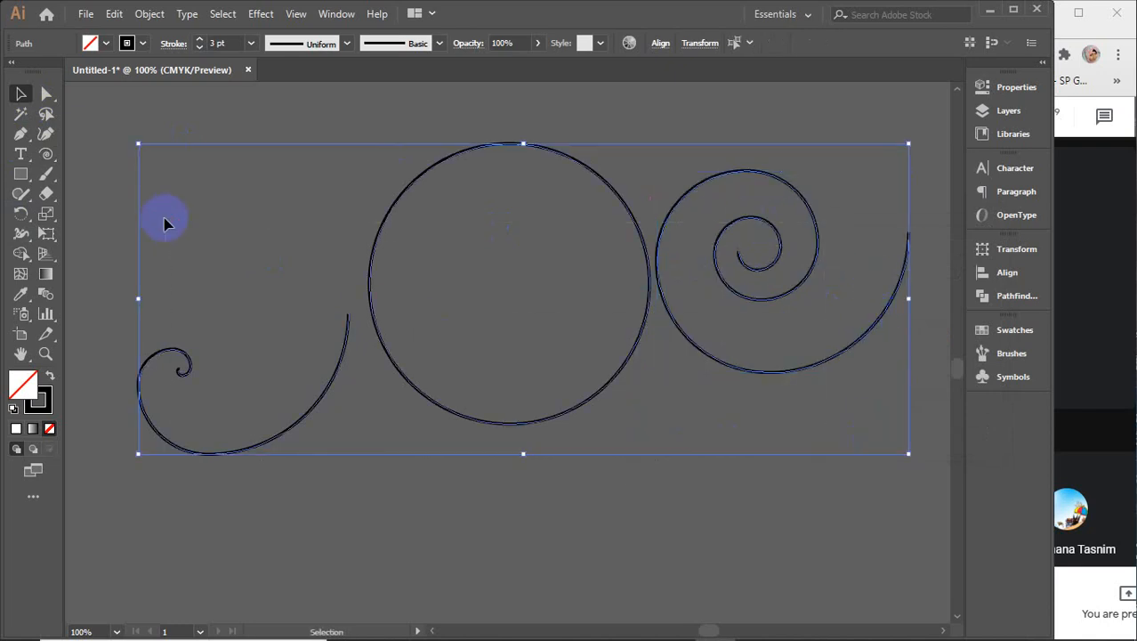
pyautogui.press('Delete')
# - Draw six evenly stacked horizontal lines across the middle of the canvas with the Line Segment tool
pyautogui.click(45, 153)
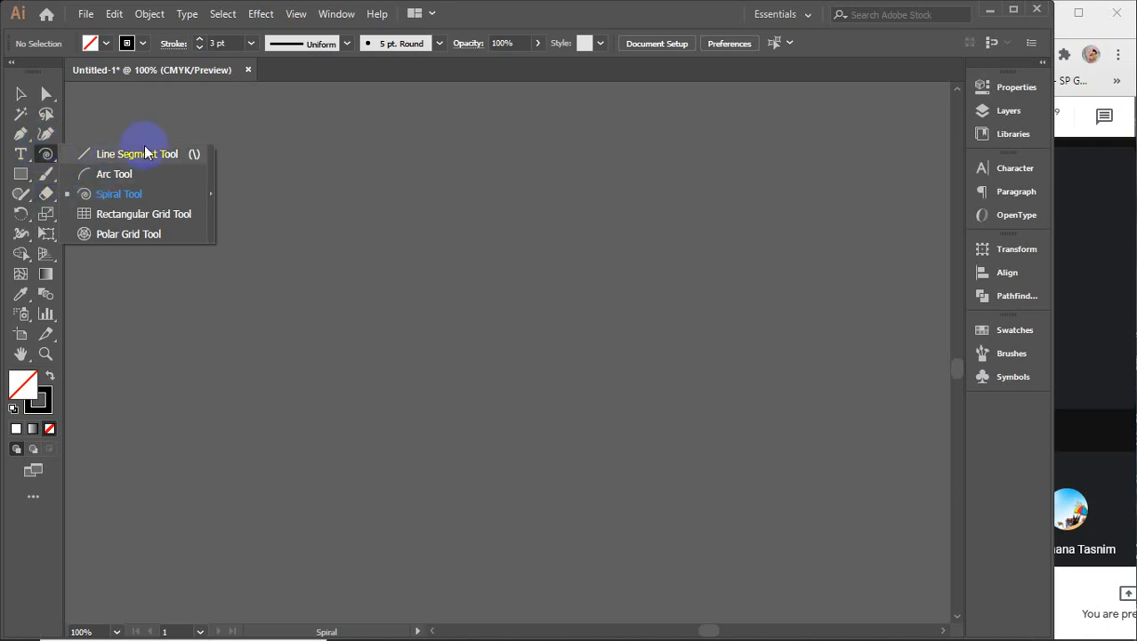
pyautogui.click(126, 158)
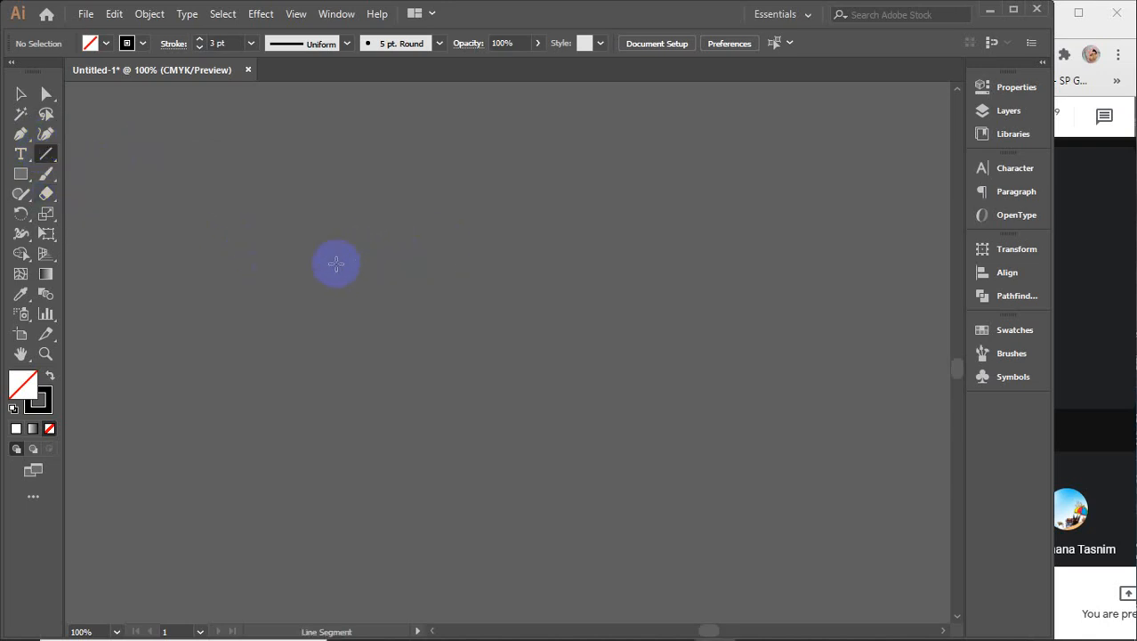
pyautogui.moveTo(257, 259)
pyautogui.mouseDown()
pyautogui.moveTo(591, 261)
pyautogui.moveTo(632, 246)
pyautogui.moveTo(632, 259)
pyautogui.mouseUp()
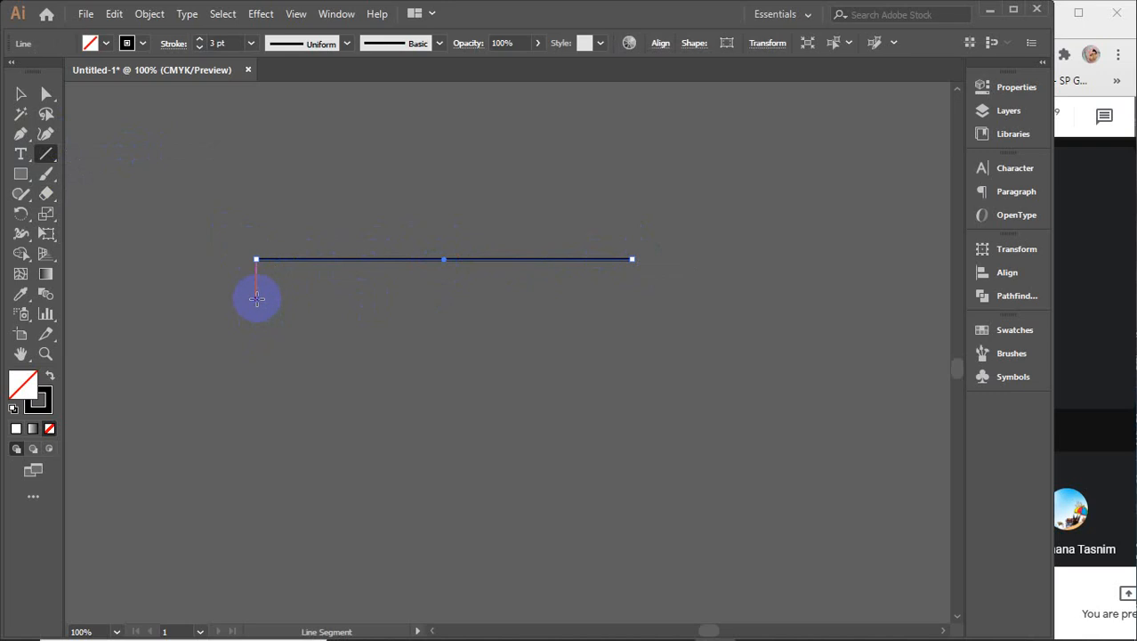
pyautogui.moveTo(256, 298); pyautogui.dragTo(651, 298)
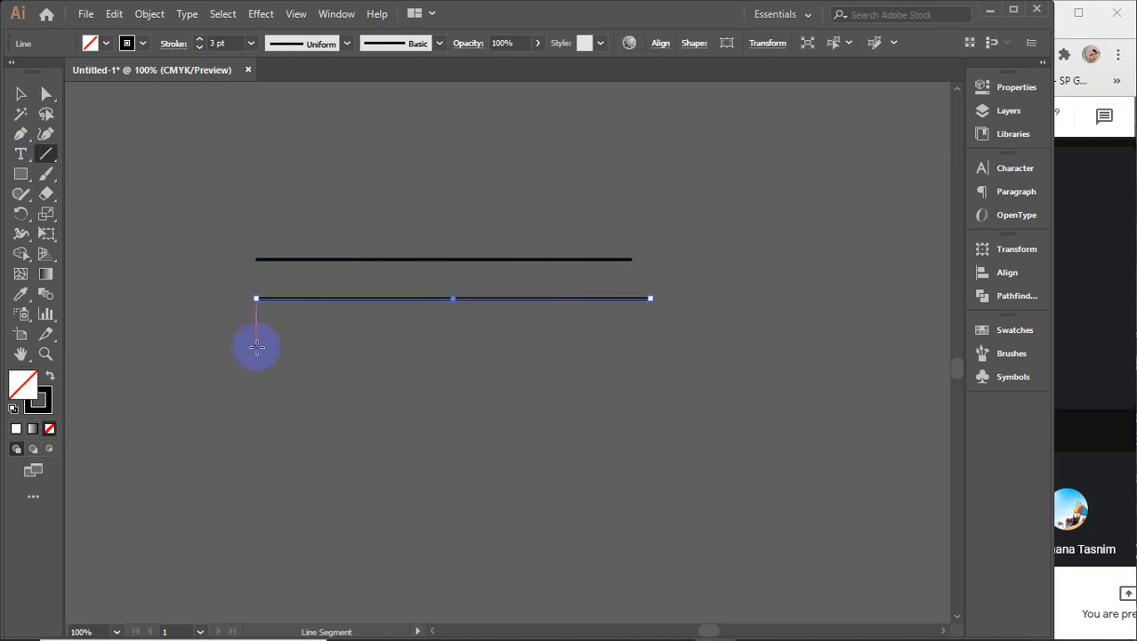
pyautogui.moveTo(257, 341); pyautogui.dragTo(646, 340)
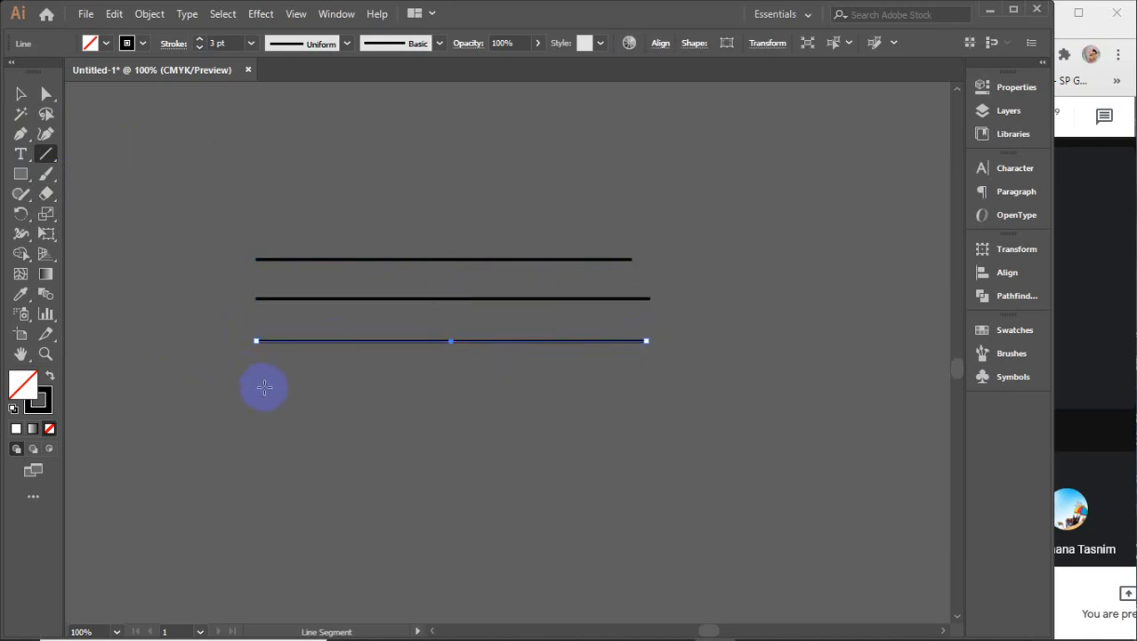
pyautogui.moveTo(263, 386); pyautogui.dragTo(664, 386)
pyautogui.moveTo(264, 441); pyautogui.dragTo(702, 442)
pyautogui.moveTo(257, 496); pyautogui.dragTo(702, 495)
# - Draw three vertical lines crossing the left part of the horizontal lines to imitate a grid
pyautogui.moveTo(275, 203); pyautogui.dragTo(292, 534)
pyautogui.moveTo(323, 243); pyautogui.dragTo(323, 534)
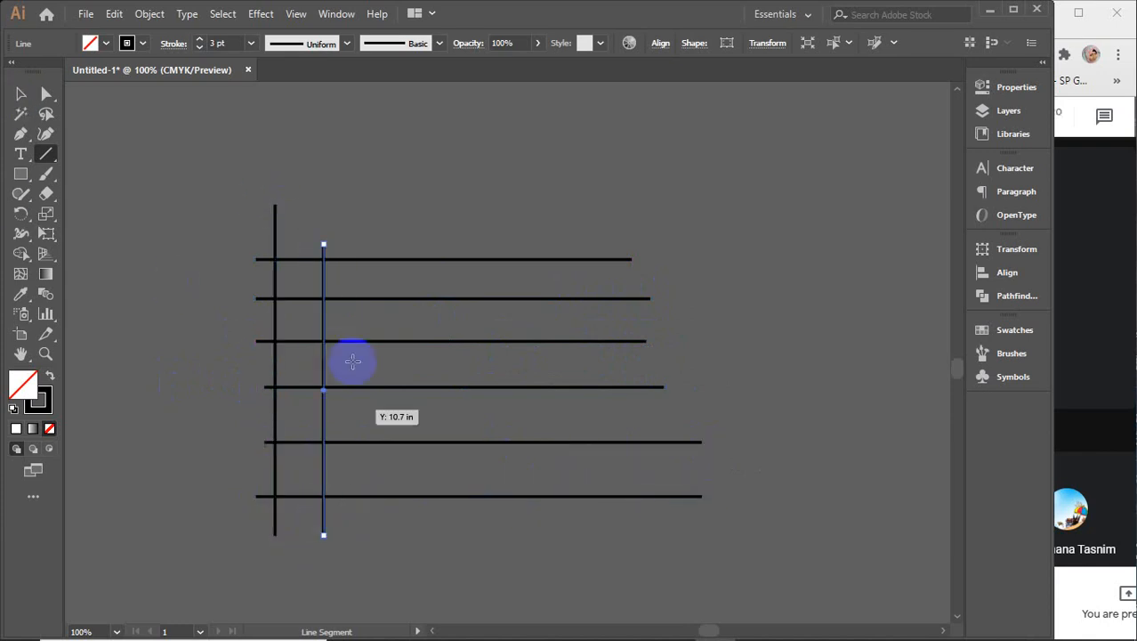
pyautogui.moveTo(379, 263); pyautogui.dragTo(378, 534)
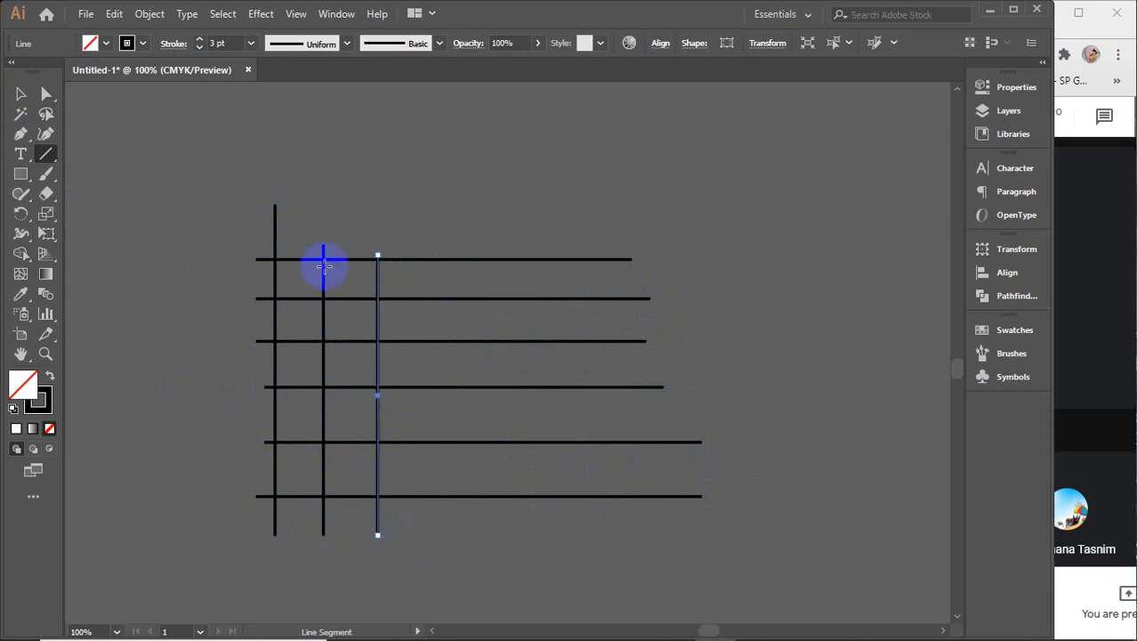
# - Select all the horizontal and vertical lines of the hand-drawn grid and delete them
pyautogui.click(21, 94)
pyautogui.moveTo(191, 183); pyautogui.dragTo(543, 538)
pyautogui.press('Delete')
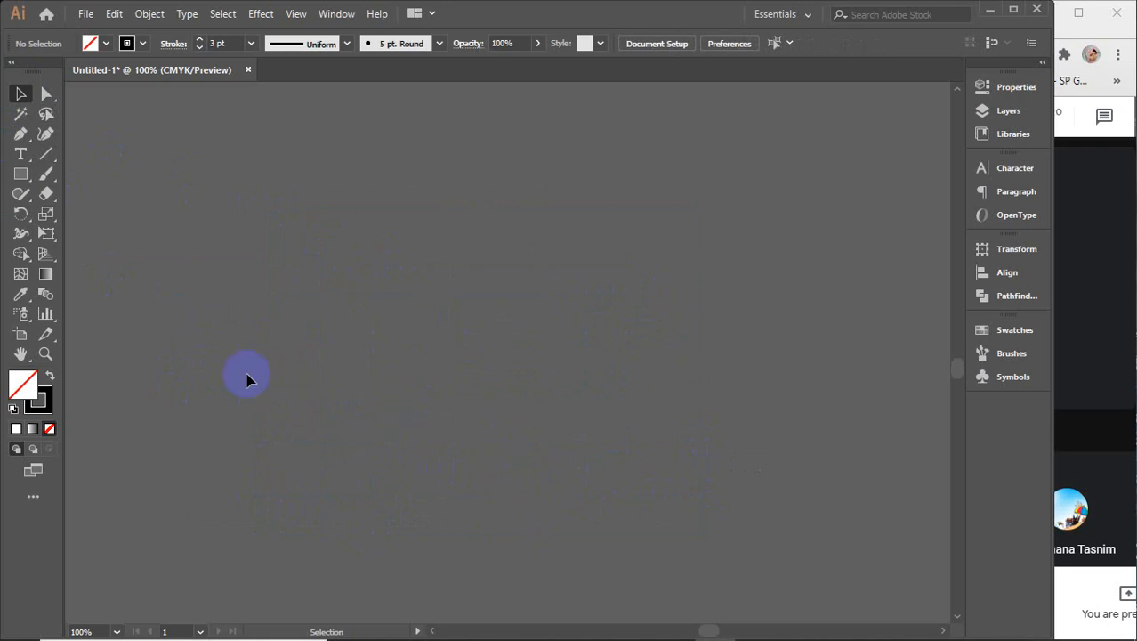
# - Draw three rectangular grids: a tall narrow one, a wide flat one to its right, and a square one below the wide grid
pyautogui.click(45, 154)
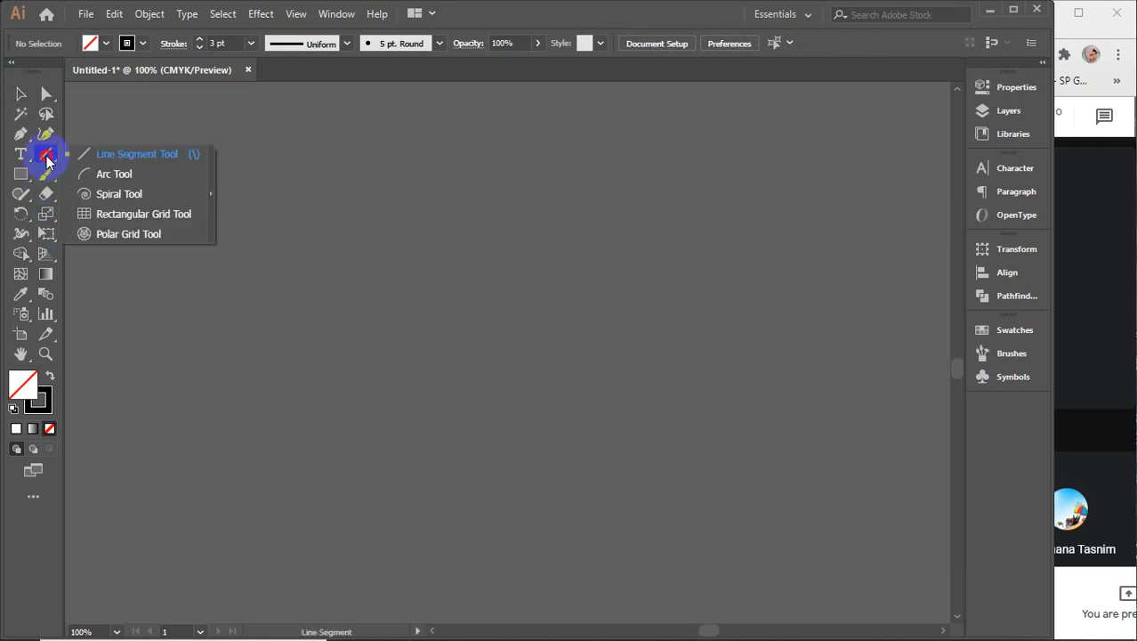
pyautogui.click(144, 214)
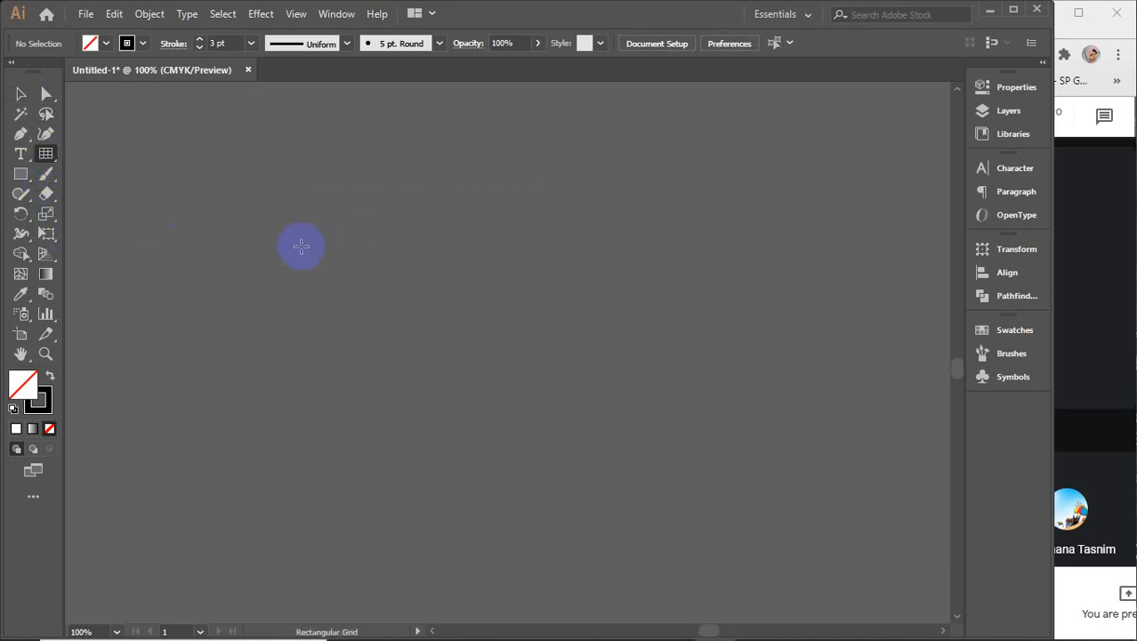
pyautogui.moveTo(284, 214)
pyautogui.mouseDown()
pyautogui.moveTo(369, 280)
pyautogui.moveTo(461, 482)
pyautogui.moveTo(449, 541)
pyautogui.mouseUp()
pyautogui.moveTo(522, 220); pyautogui.dragTo(915, 310)
pyautogui.moveTo(542, 364)
pyautogui.mouseDown()
pyautogui.moveTo(601, 458)
pyautogui.moveTo(751, 571)
pyautogui.mouseUp()
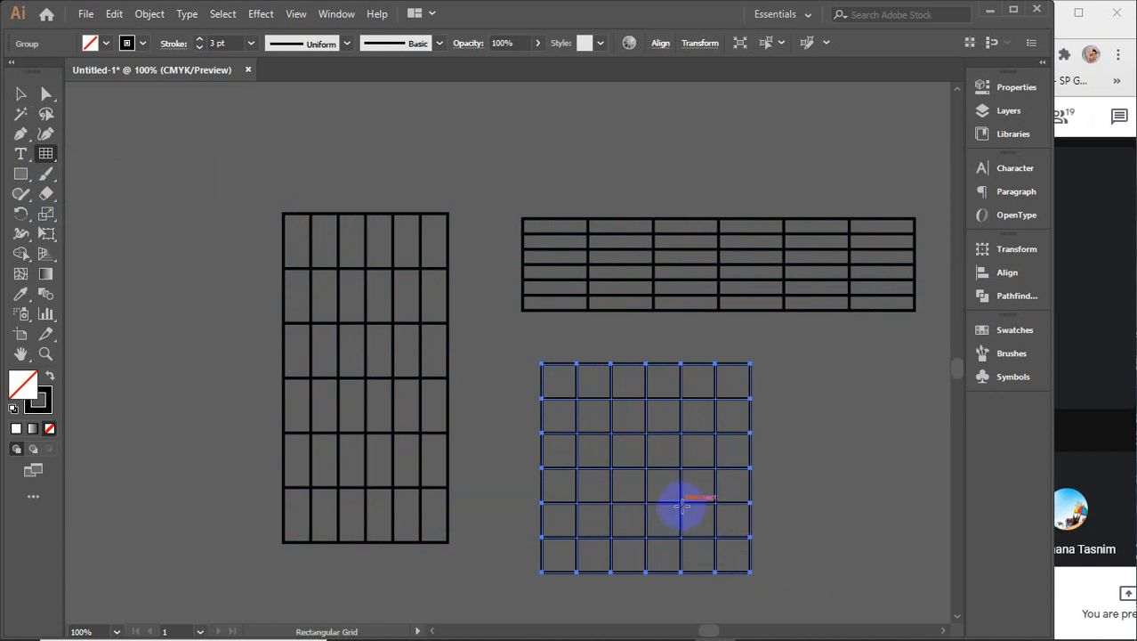
# - Reduce the square grid's stroke weight to 2 pt
pyautogui.scroll(2, 681, 503)
pyautogui.moveTo(652, 432); pyautogui.dragTo(597, 359)
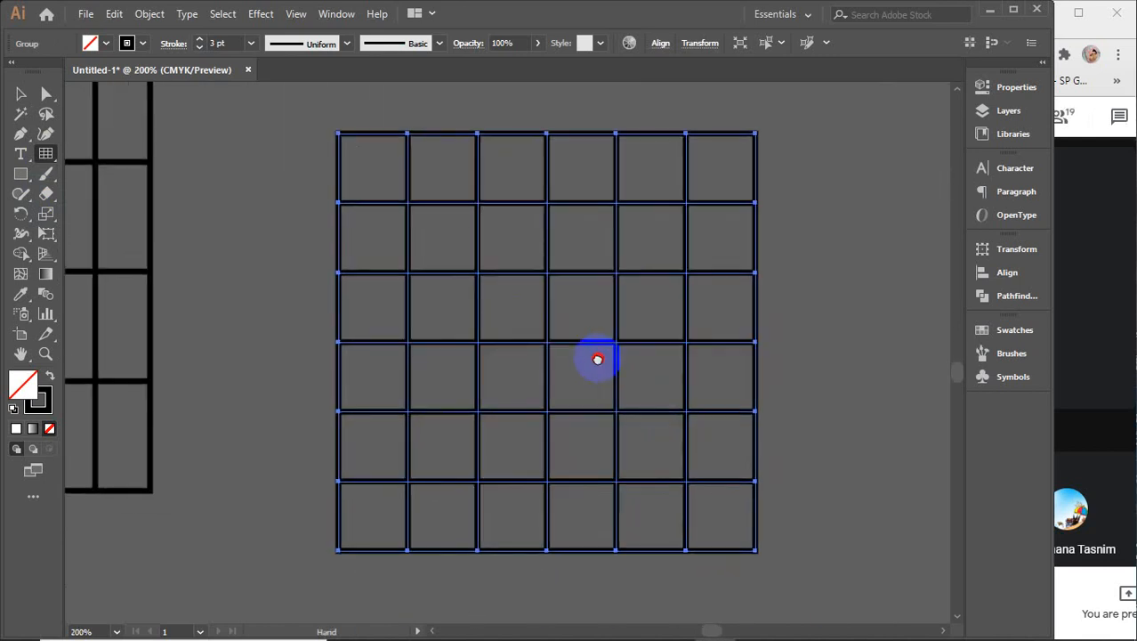
pyautogui.click(234, 42)
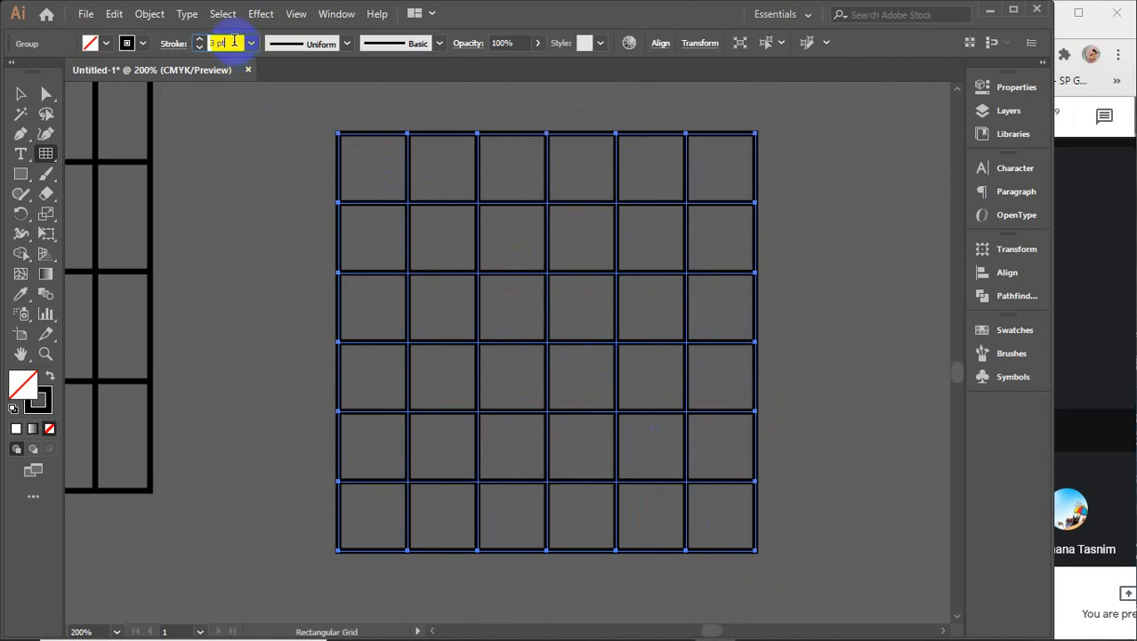
pyautogui.press('Down')
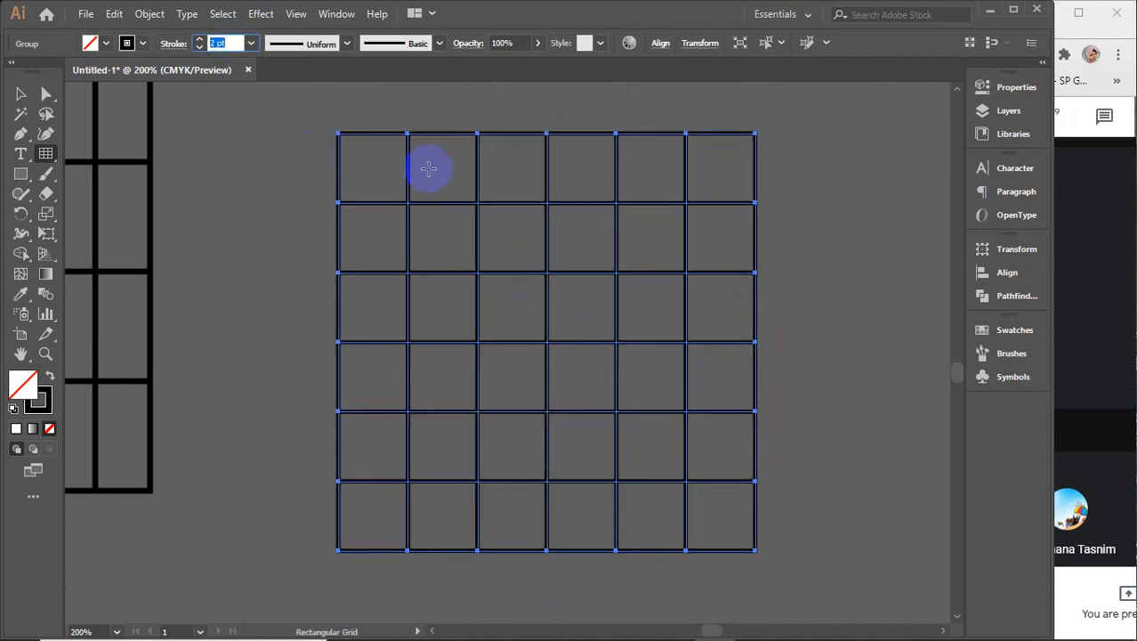
# - Select all three rectangular grids on the canvas and delete them
pyautogui.click(20, 93)
pyautogui.click(837, 294)
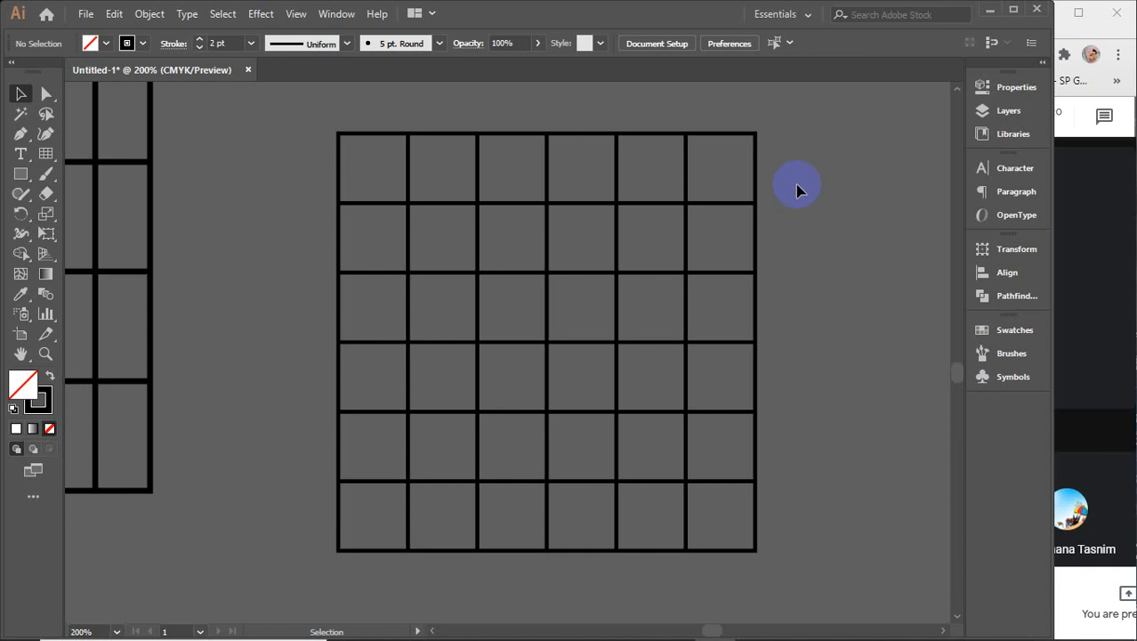
pyautogui.scroll(-2, 797, 185)
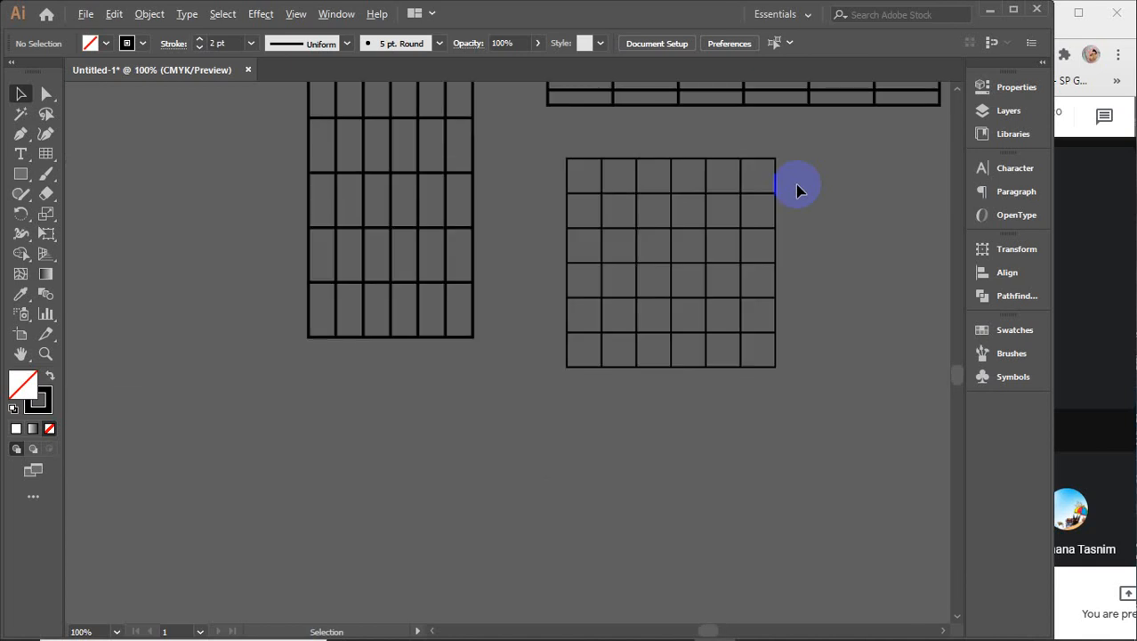
pyautogui.moveTo(871, 219); pyautogui.dragTo(336, 195)
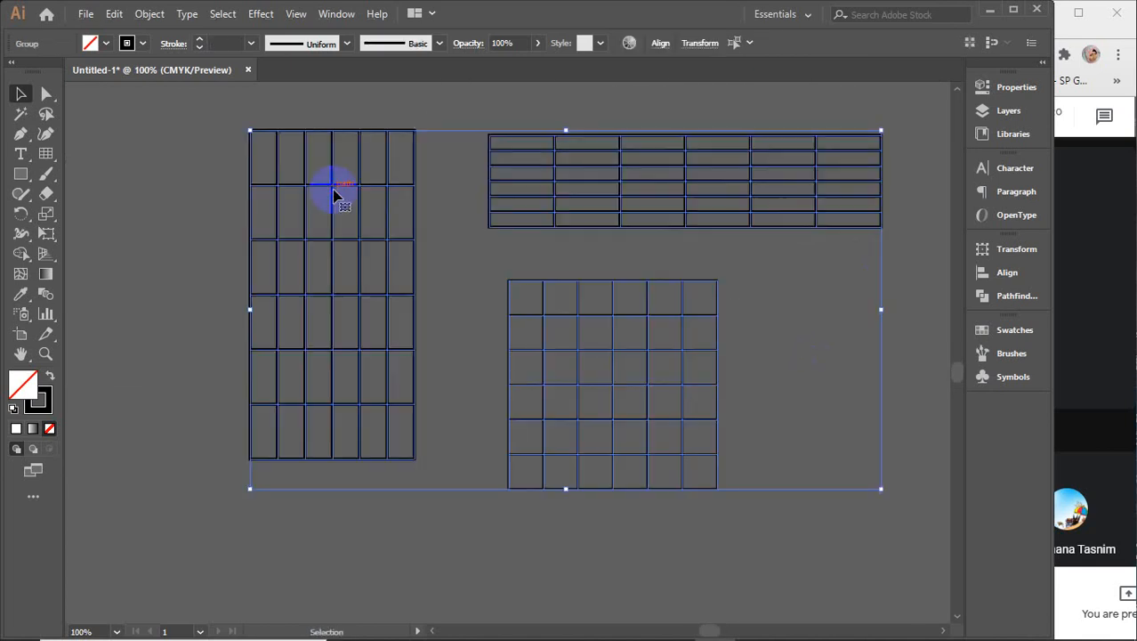
pyautogui.press('Delete')
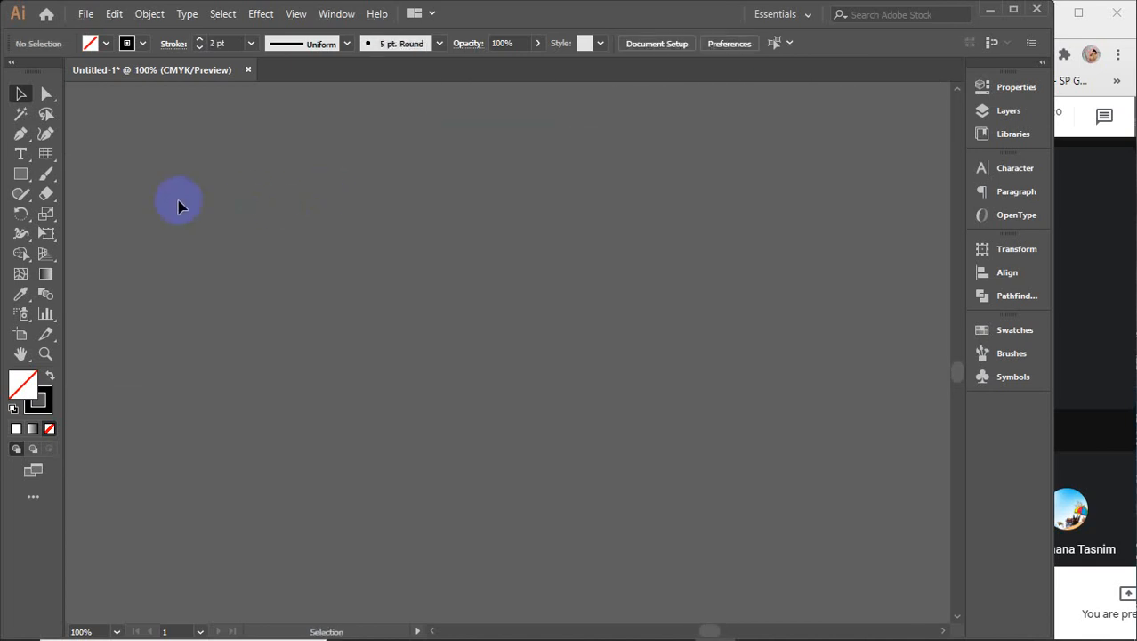
# - Create a rectangular grid 4 in wide and 4 in high with 9 horizontal and 7 vertical dividers
pyautogui.click(45, 156)
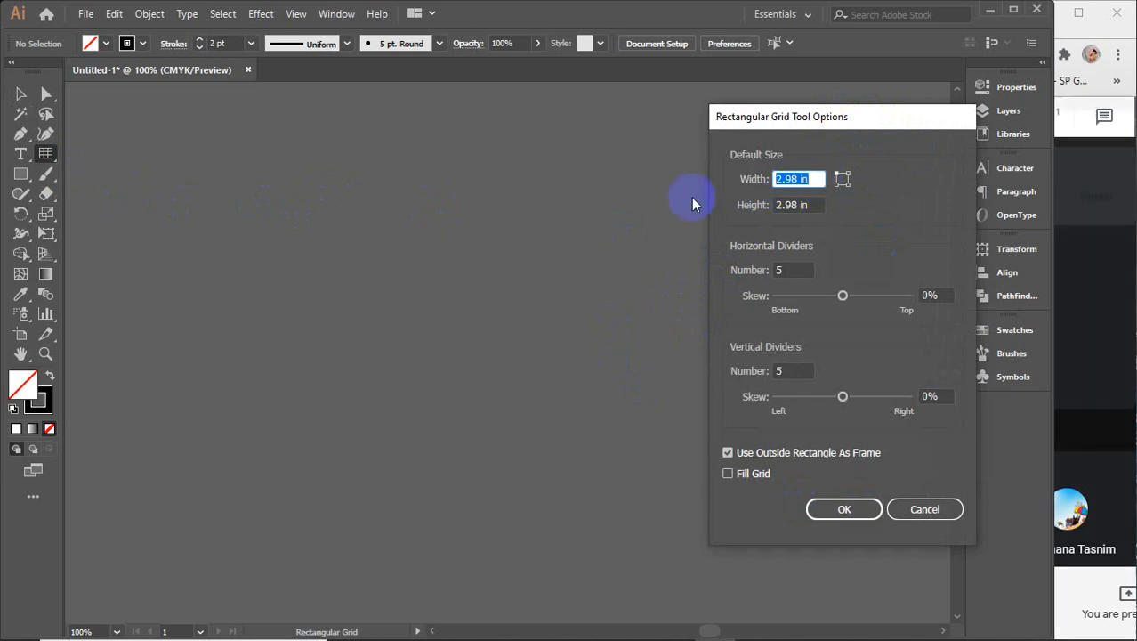
pyautogui.write('4')
pyautogui.click(732, 206)
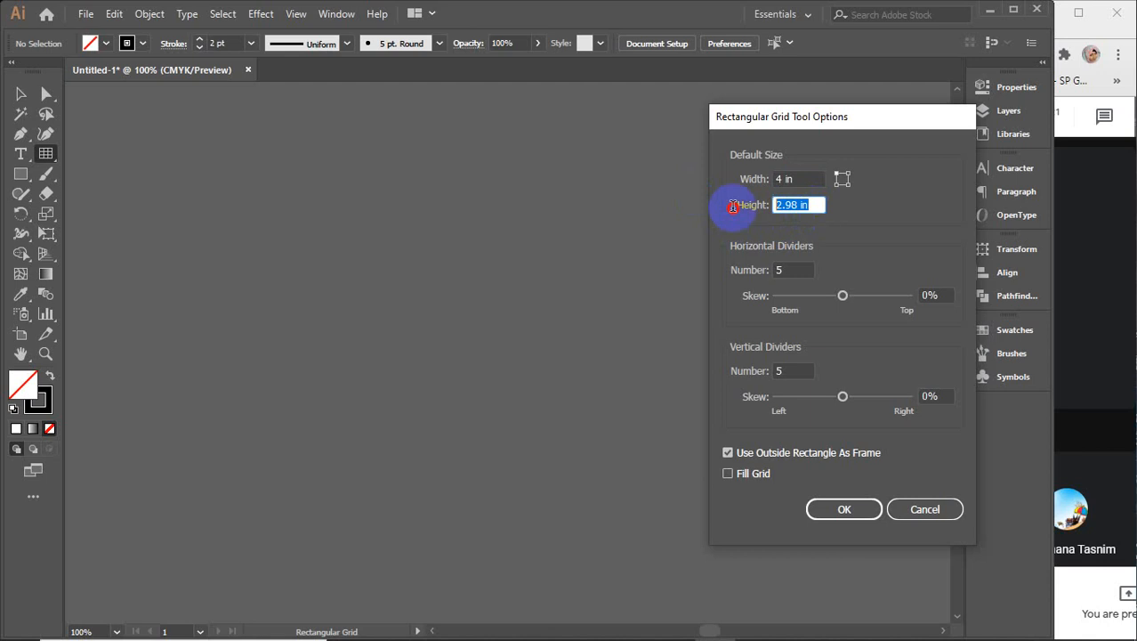
pyautogui.write('4')
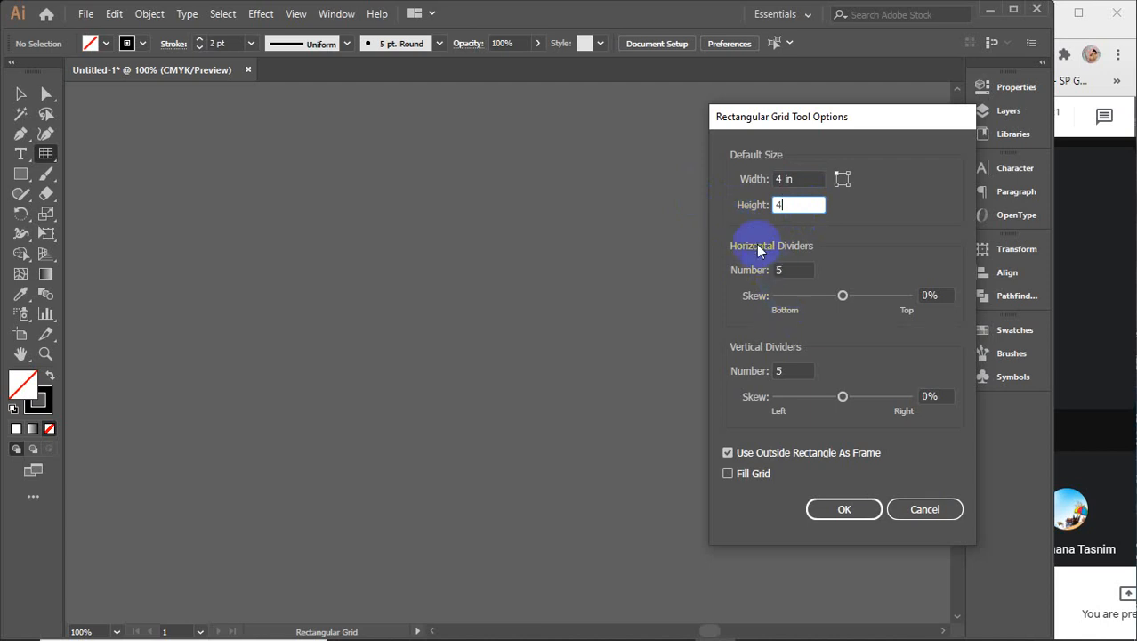
pyautogui.doubleClick(797, 269)
pyautogui.write('9')
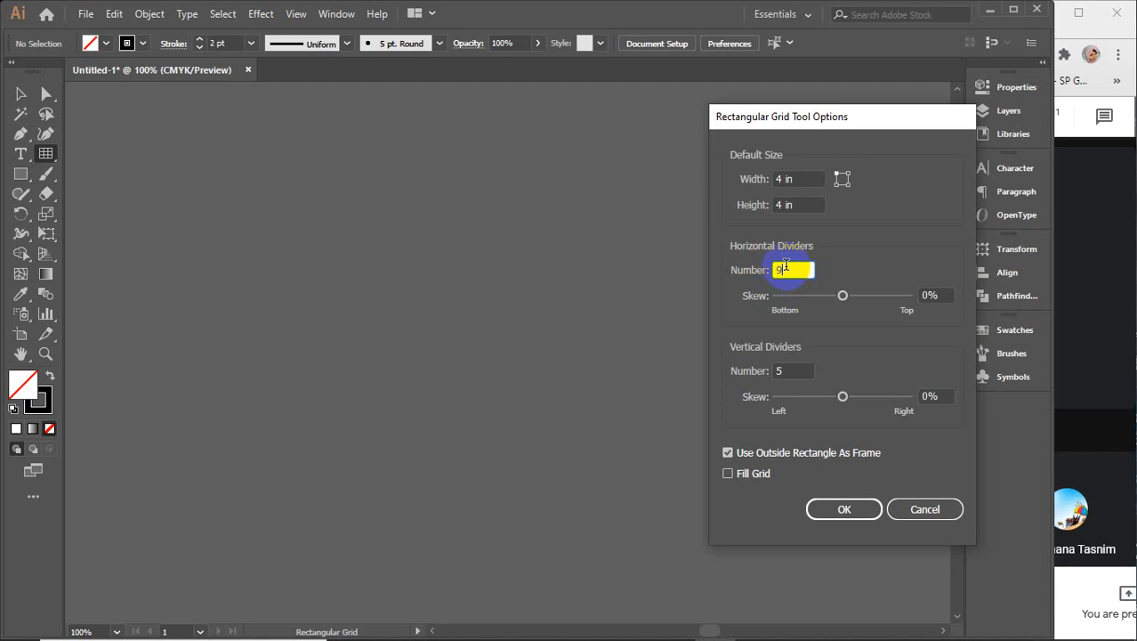
pyautogui.click(784, 372)
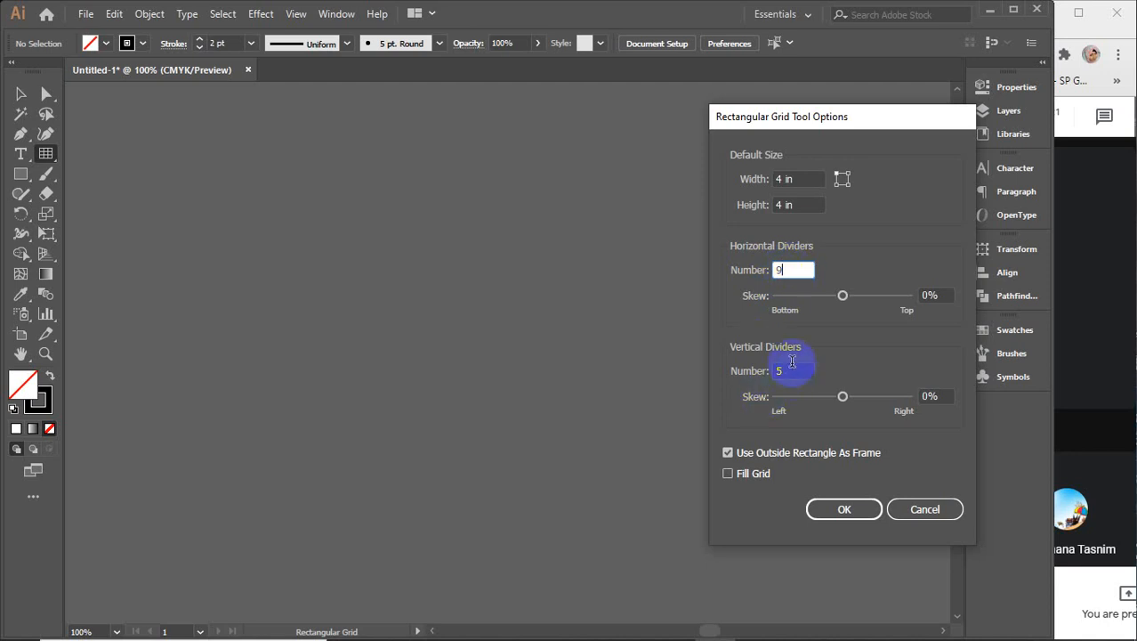
pyautogui.moveTo(798, 372); pyautogui.dragTo(756, 371)
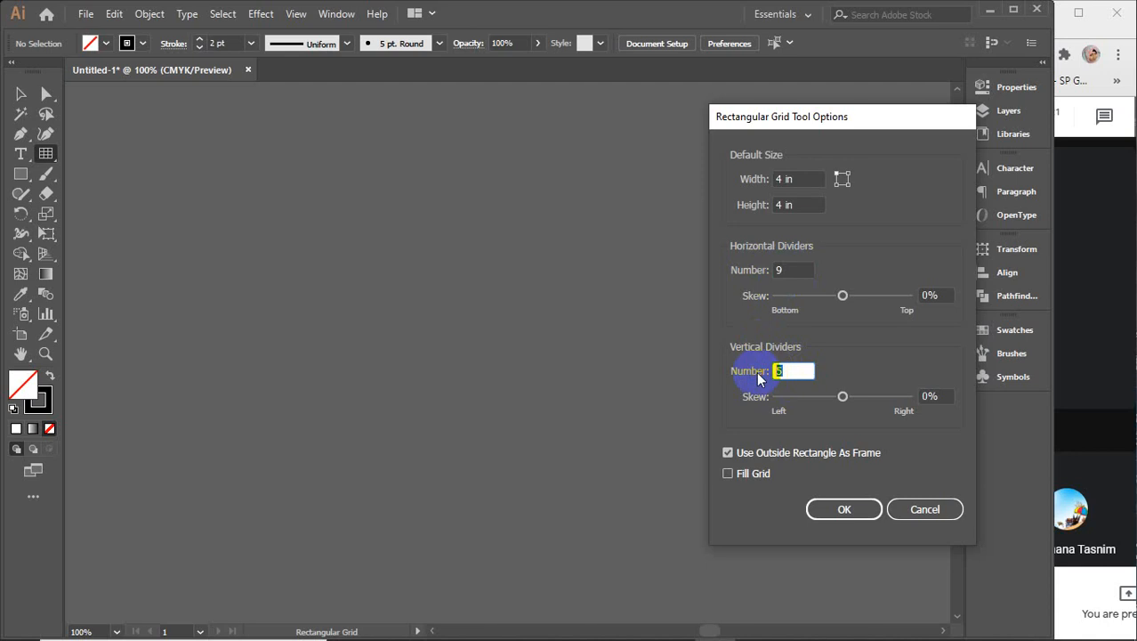
pyautogui.write('7')
pyautogui.click(857, 507)
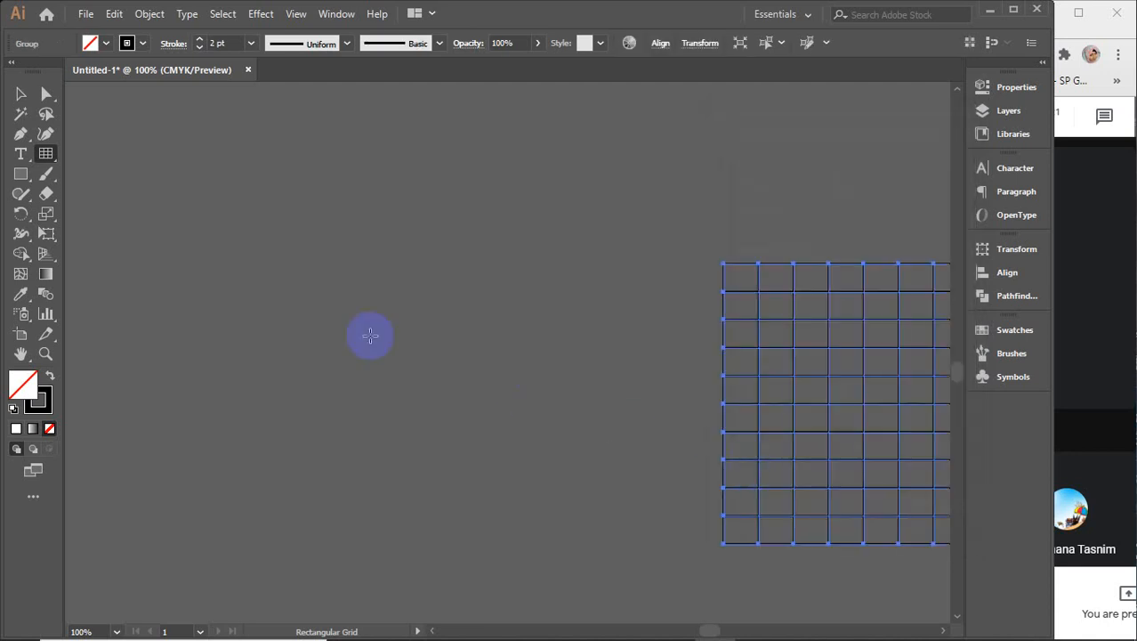
# - Move the new grid fully into view near the middle of the canvas and enlarge the view of it
pyautogui.click(20, 93)
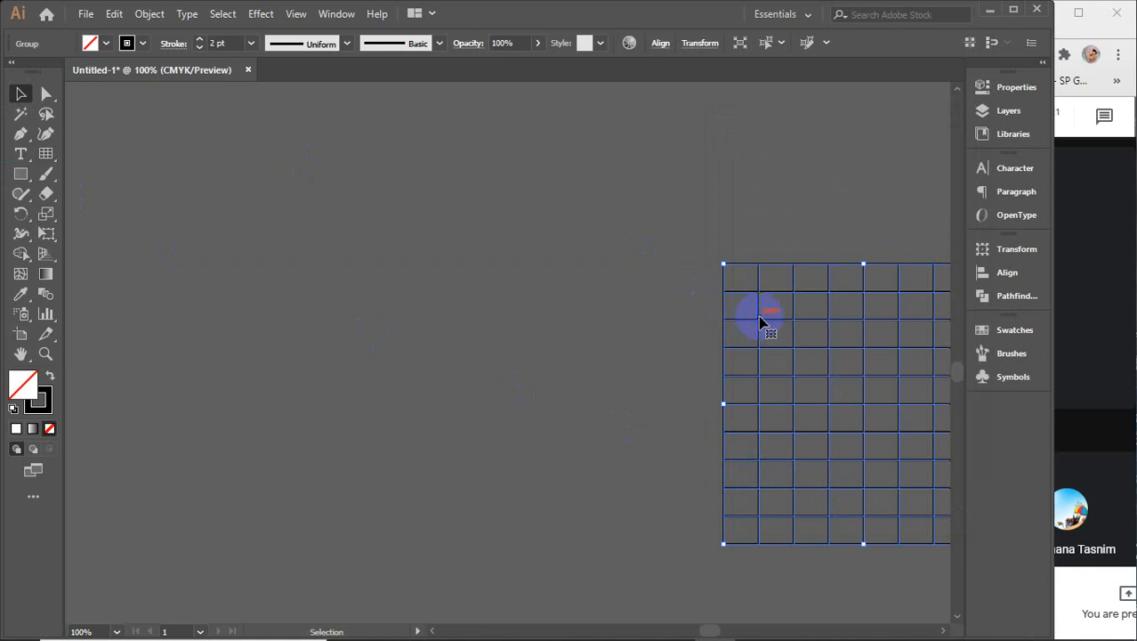
pyautogui.moveTo(761, 323); pyautogui.dragTo(363, 254)
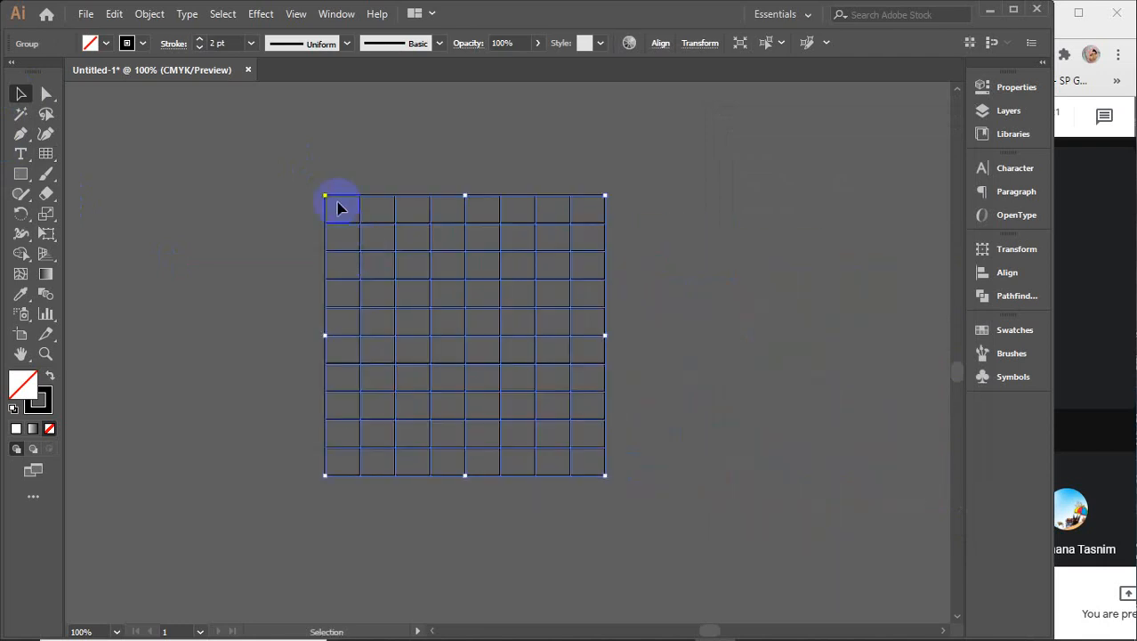
pyautogui.hotkey('ctrl', '+')
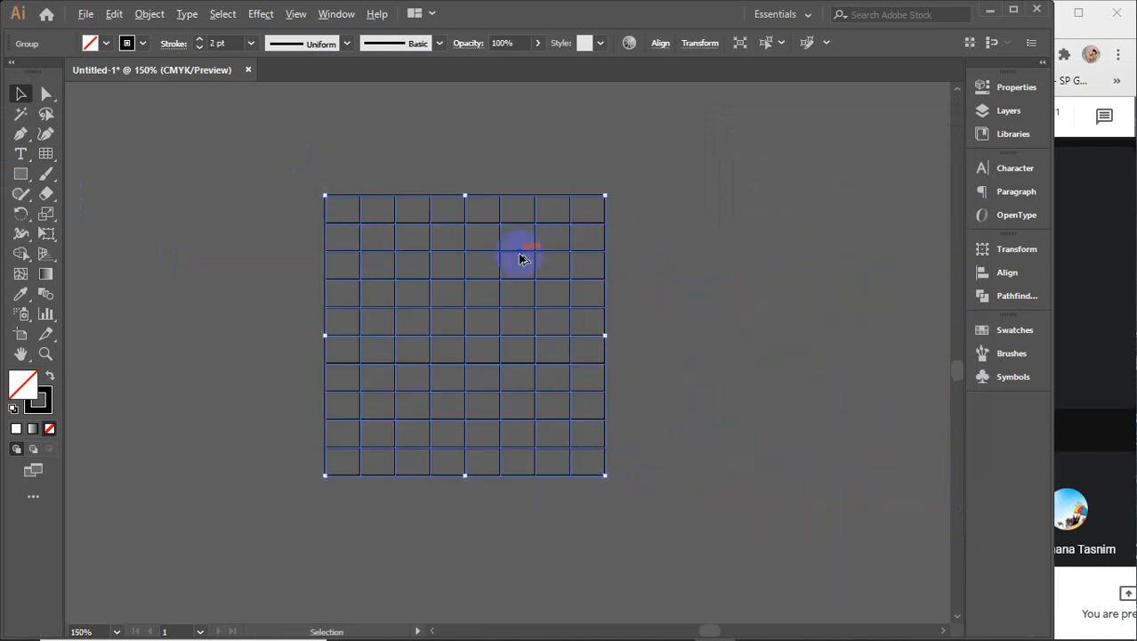
pyautogui.scroll(1, 519, 255)
pyautogui.scroll(-1, 518, 254)
pyautogui.press('space')
pyautogui.moveTo(514, 307); pyautogui.dragTo(578, 293)
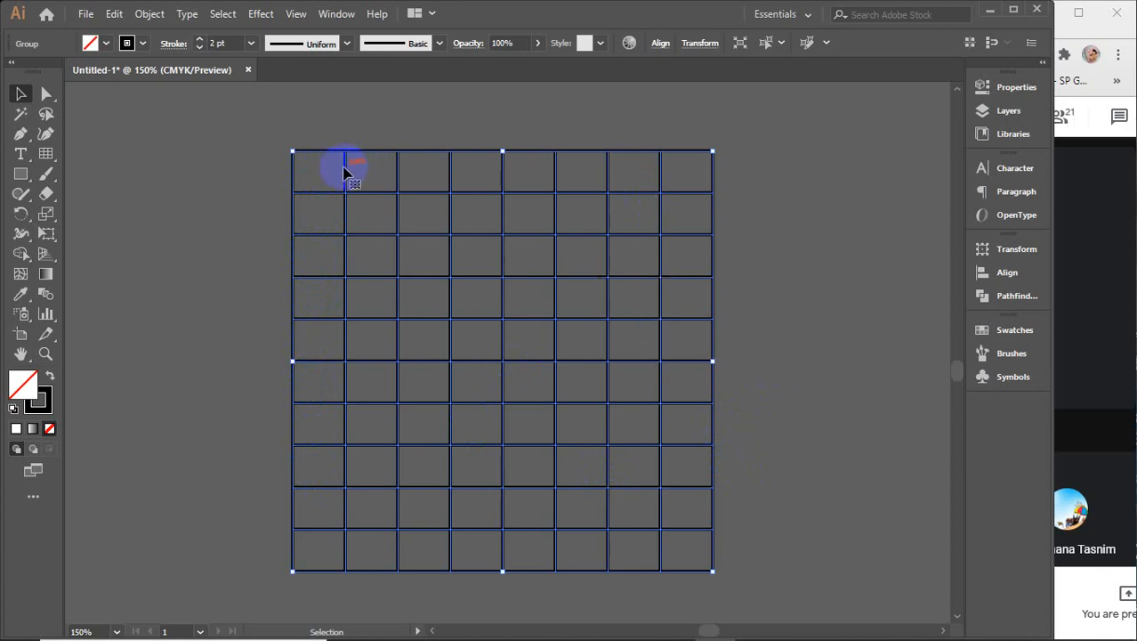
# - Replace the grid with a new rectangular grid that has 4 horizontal and 6 vertical dividers
pyautogui.press('Delete')
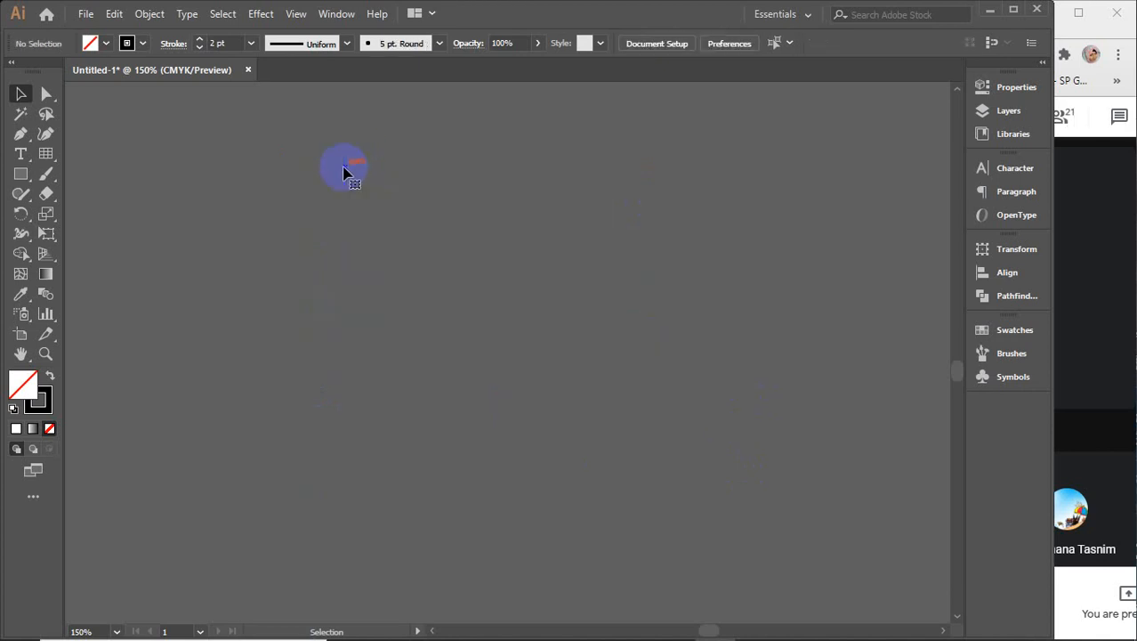
pyautogui.click(46, 153)
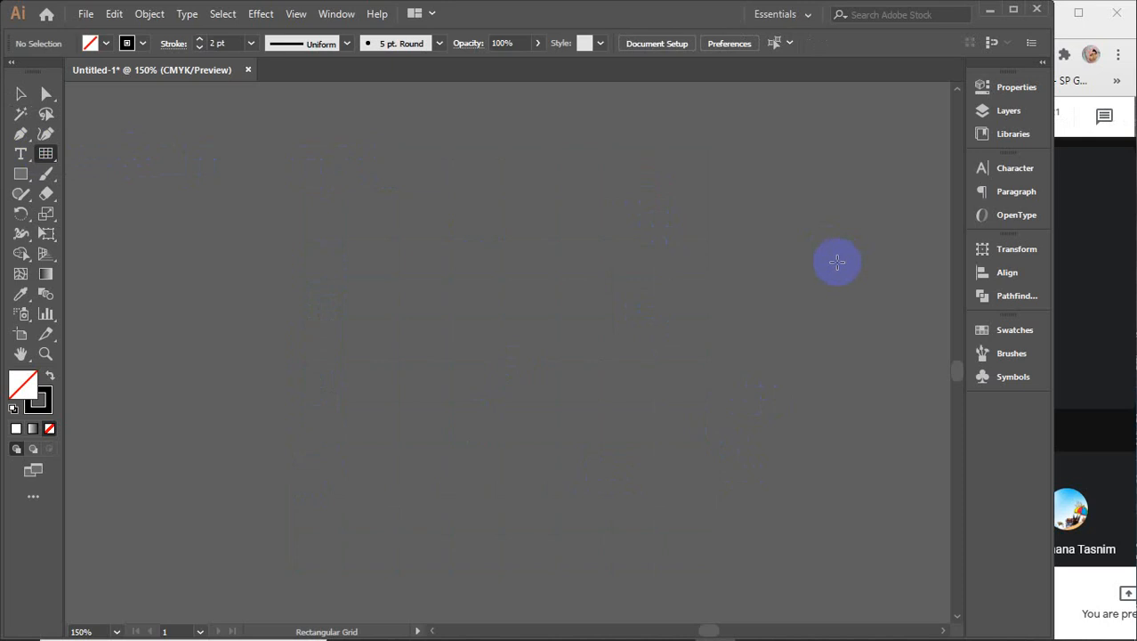
pyautogui.click(837, 262)
pyautogui.moveTo(807, 269); pyautogui.dragTo(715, 268)
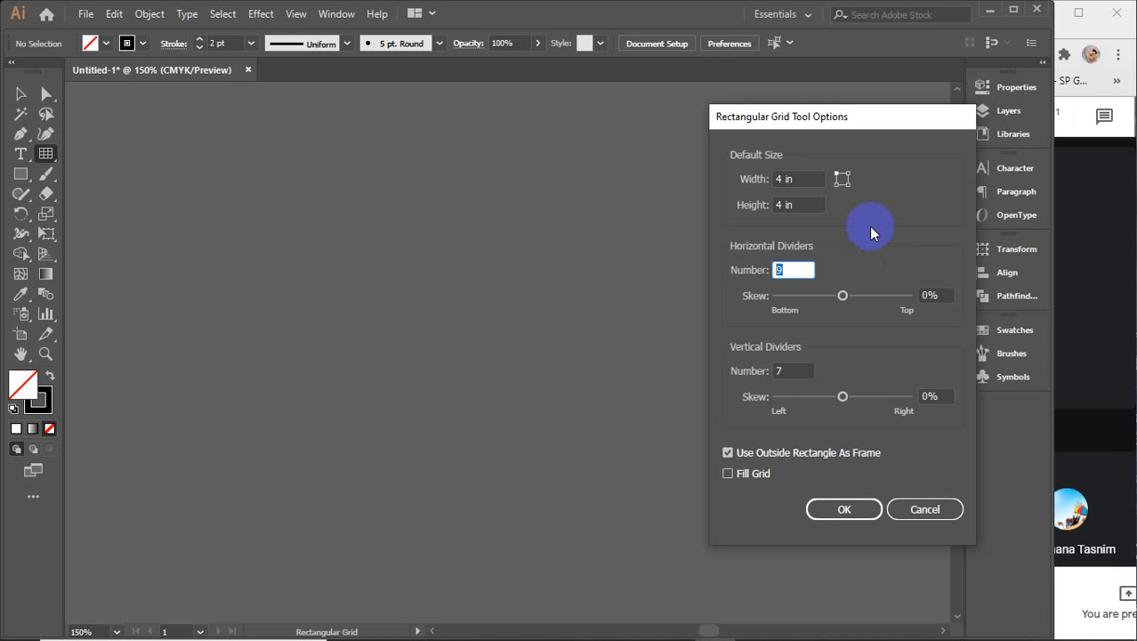
pyautogui.write('4')
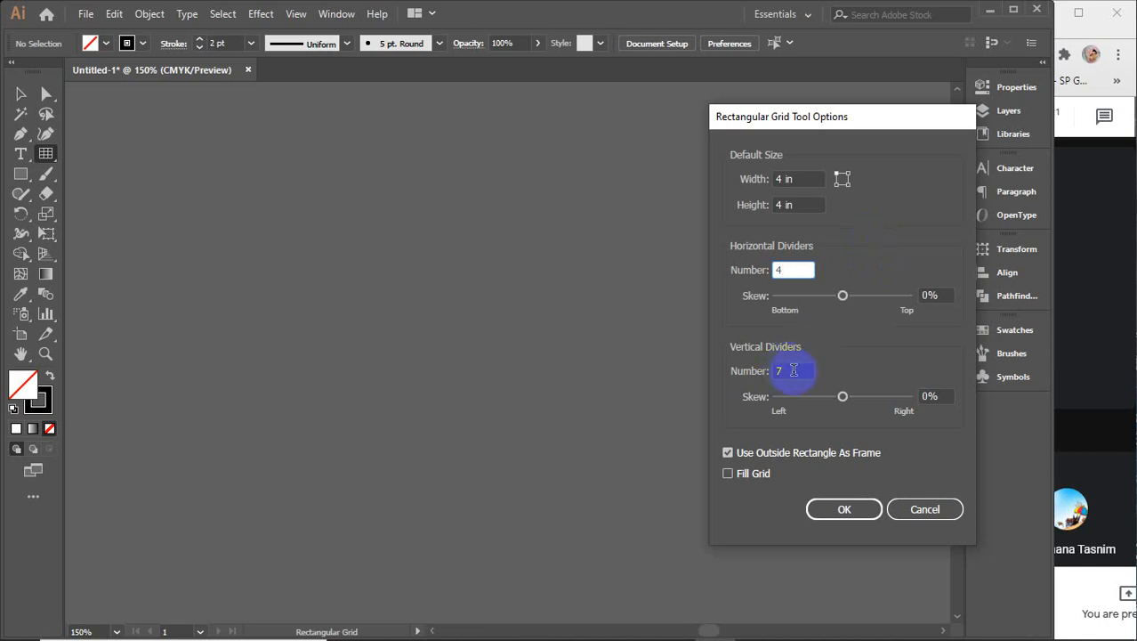
pyautogui.moveTo(785, 365); pyautogui.dragTo(757, 373)
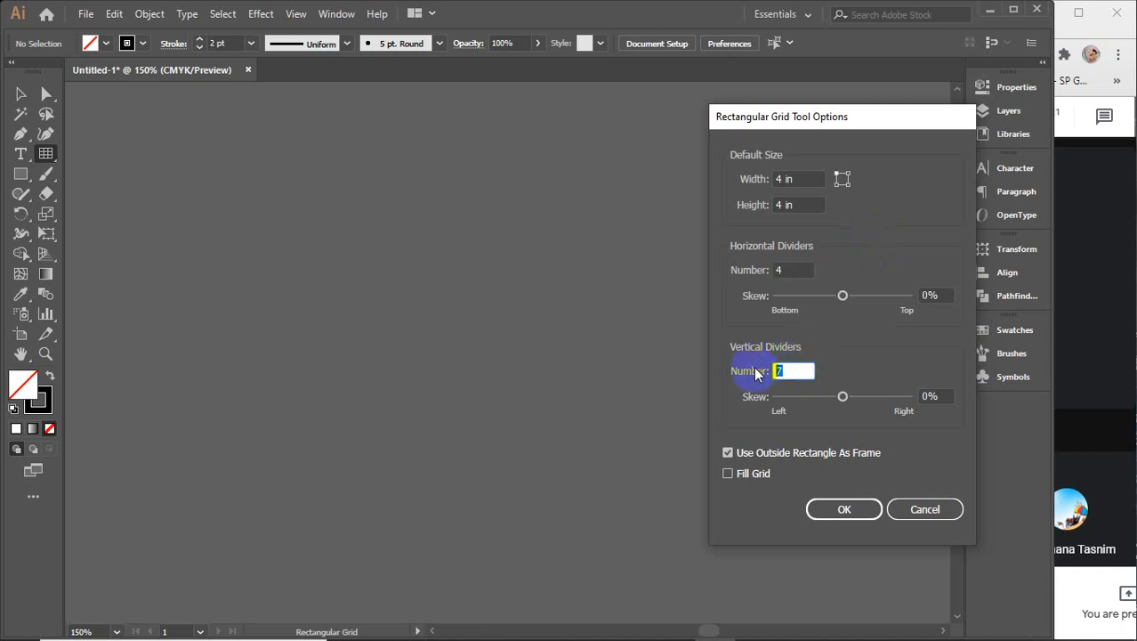
pyautogui.write('6')
pyautogui.press('Return')
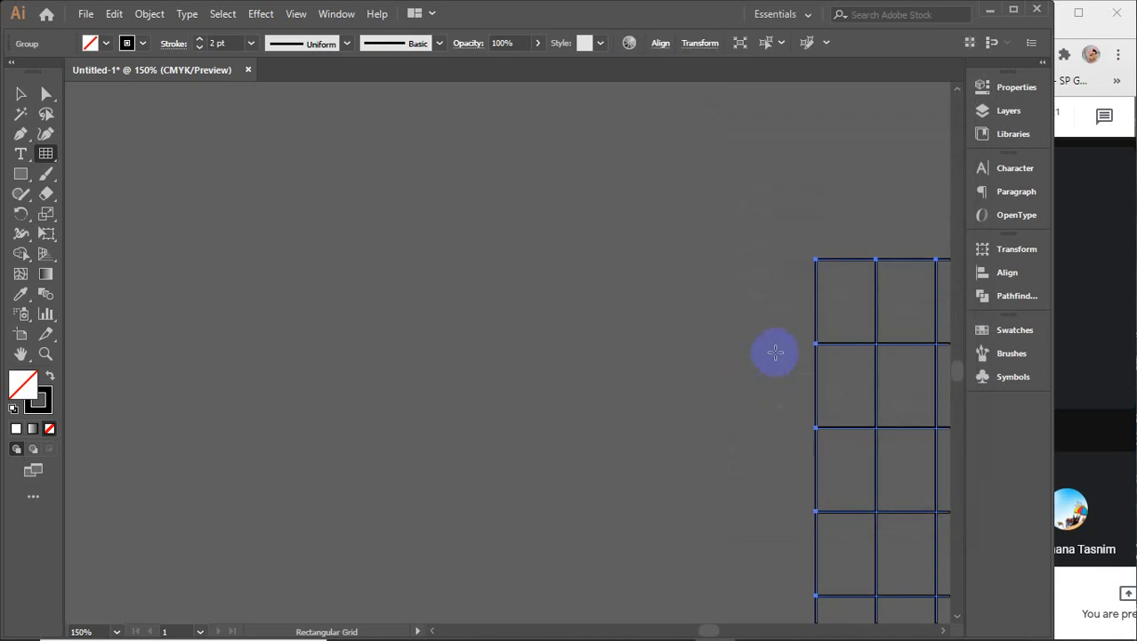
# - Move the new grid to the middle of the visible canvas and ungroup it into separate lines
pyautogui.press('v')
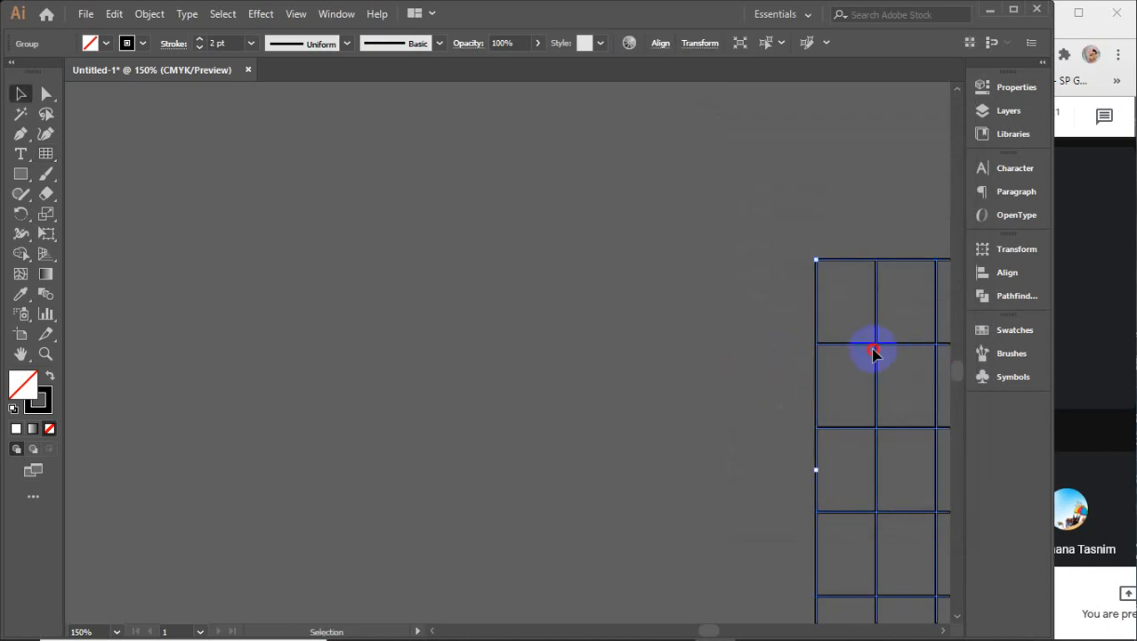
pyautogui.moveTo(873, 352); pyautogui.dragTo(359, 224)
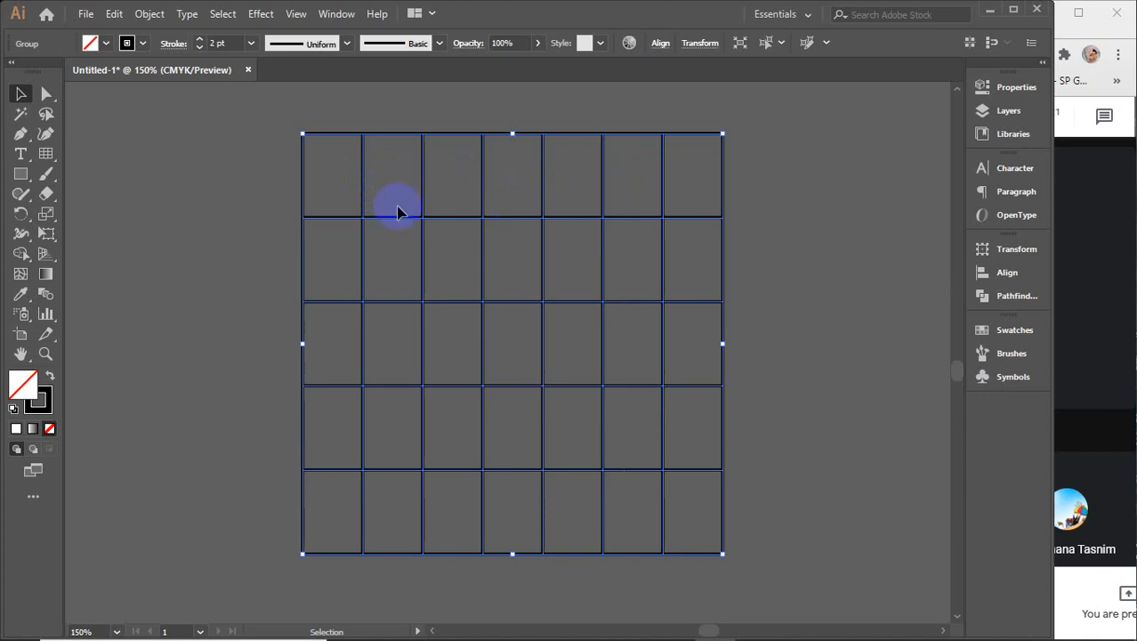
pyautogui.rightClick(545, 210)
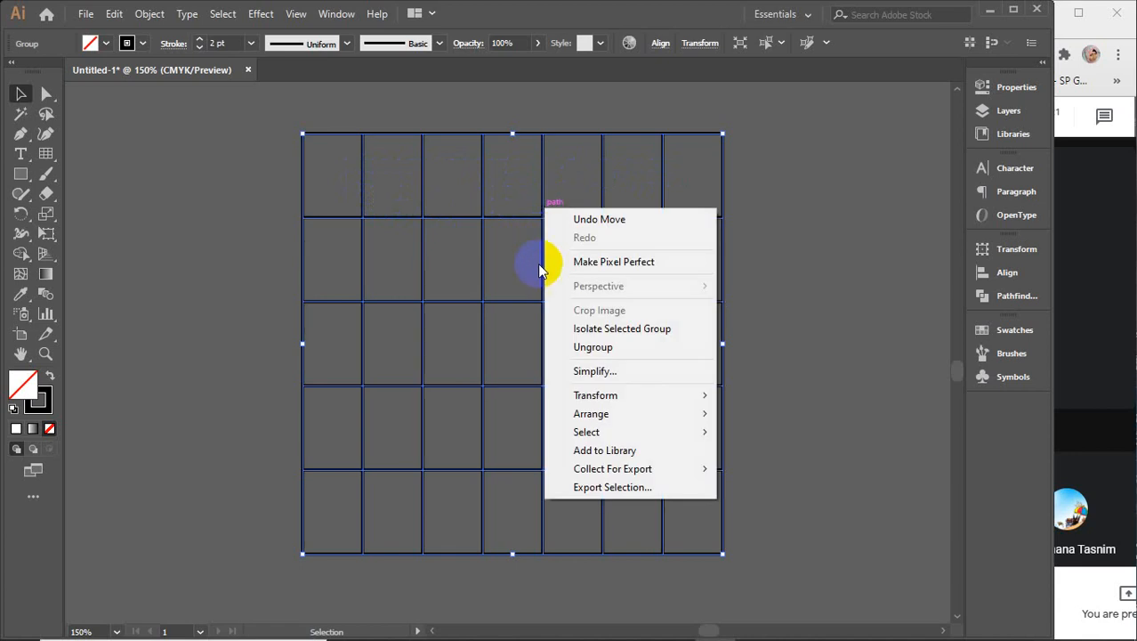
pyautogui.click(596, 348)
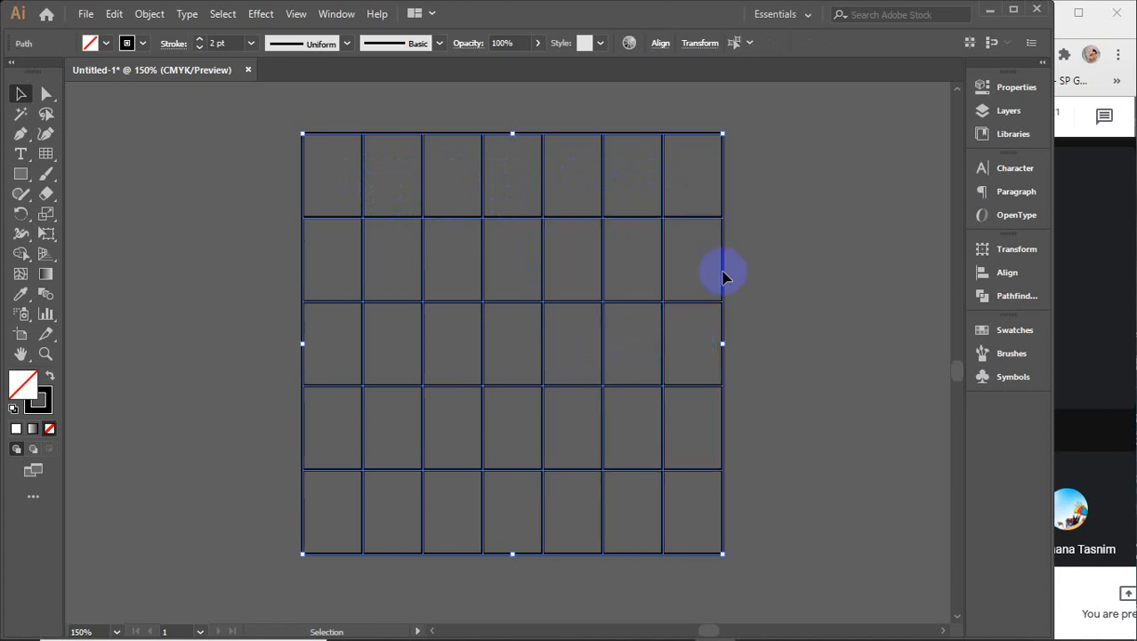
pyautogui.click(807, 229)
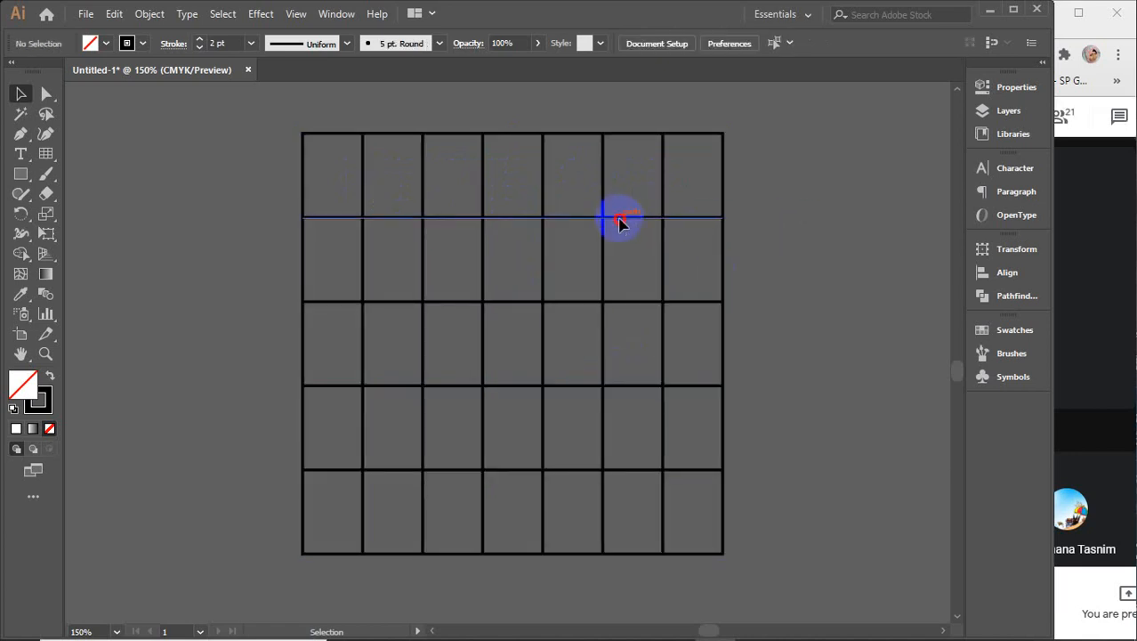
# - Try moving the grid's rightmost inner vertical line diagonally down and to the right, and undo the move
pyautogui.click(618, 218)
pyautogui.click(604, 177)
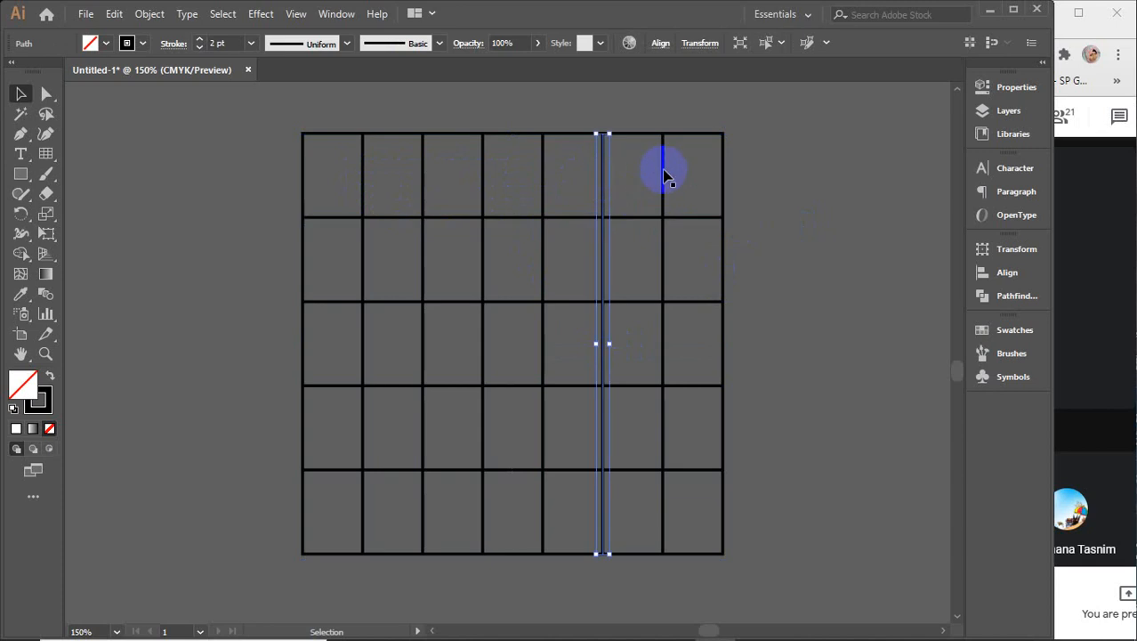
pyautogui.click(666, 172)
pyautogui.moveTo(667, 176); pyautogui.dragTo(695, 211)
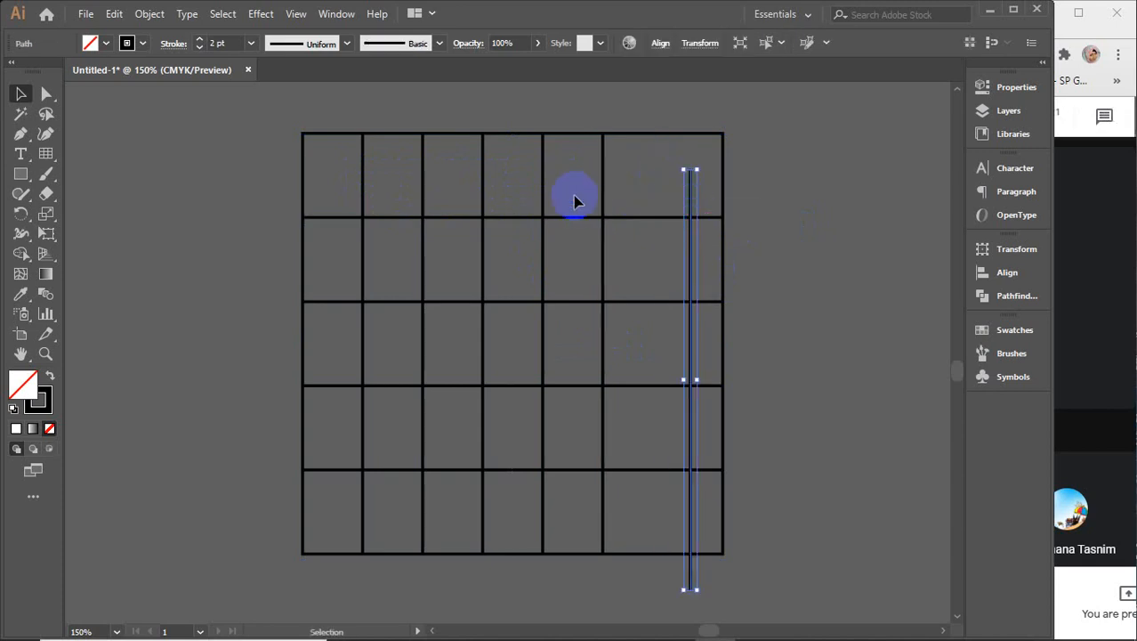
pyautogui.hotkey('ctrl', 'z')
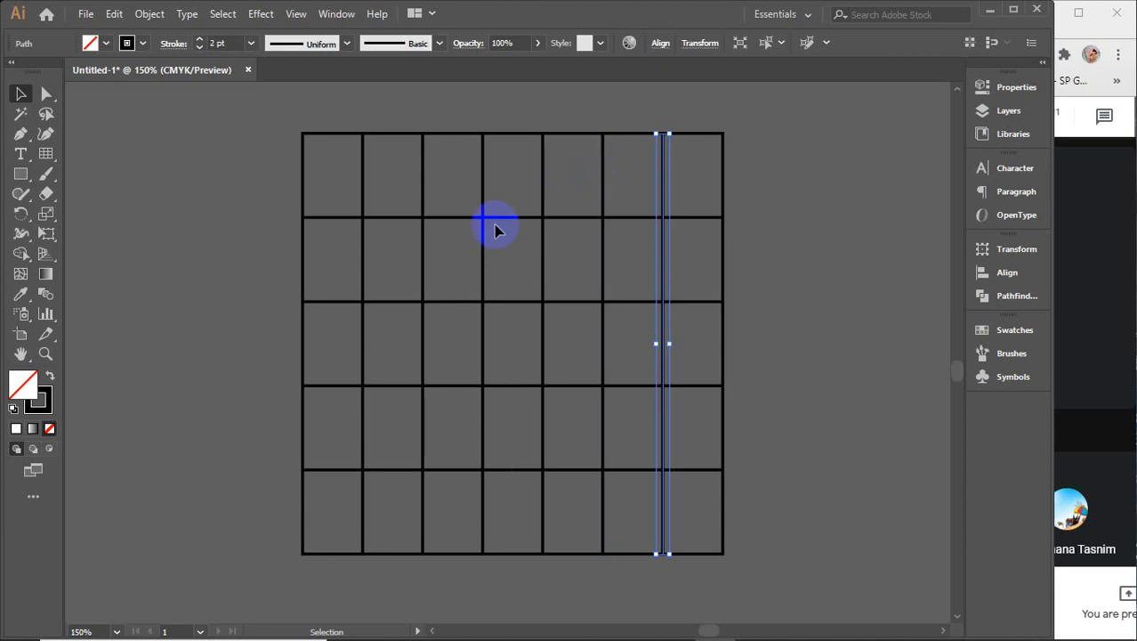
# - Shift the first inner vertical line left toward the grid's edge and the second and third ones slightly right, keeping them level
pyautogui.moveTo(370, 198); pyautogui.dragTo(331, 195)
pyautogui.press('shift')
pyautogui.moveTo(331, 194); pyautogui.dragTo(332, 196)
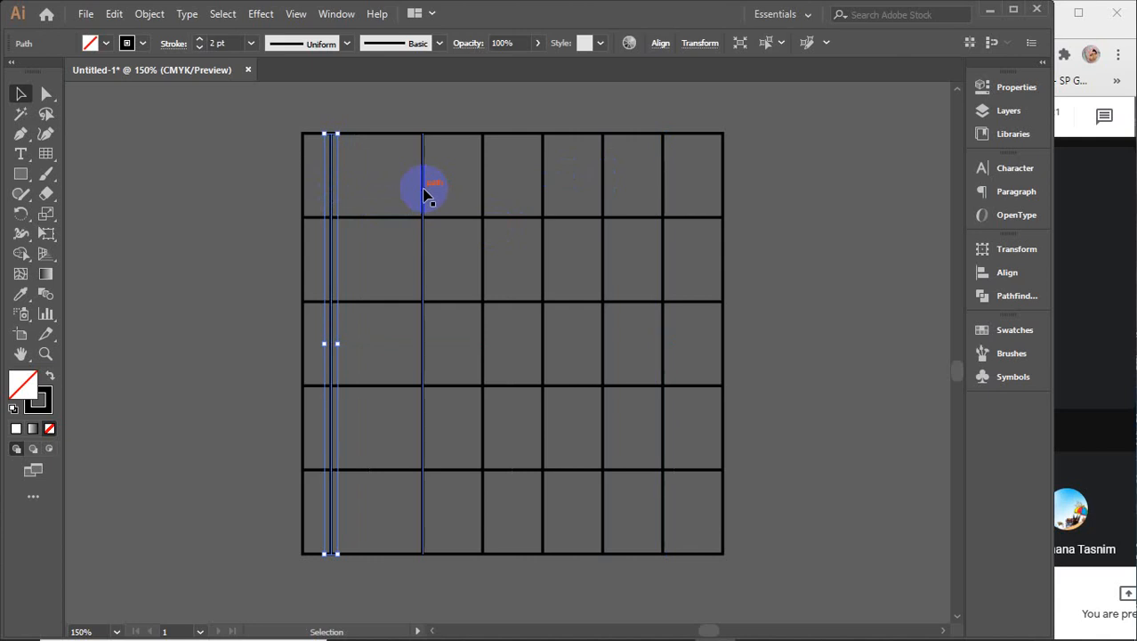
pyautogui.moveTo(424, 194); pyautogui.dragTo(495, 189)
# - Draw a horizontal line segment across the top row, from the second to the fourth inner vertical line
pyautogui.click(45, 154)
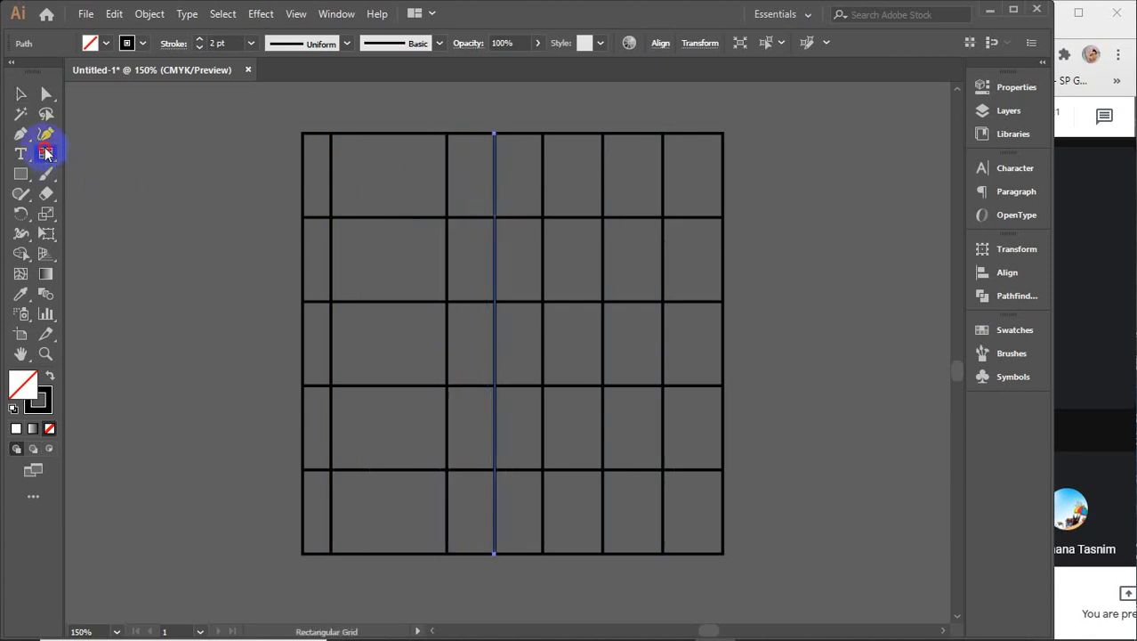
pyautogui.moveTo(45, 153); pyautogui.dragTo(149, 157)
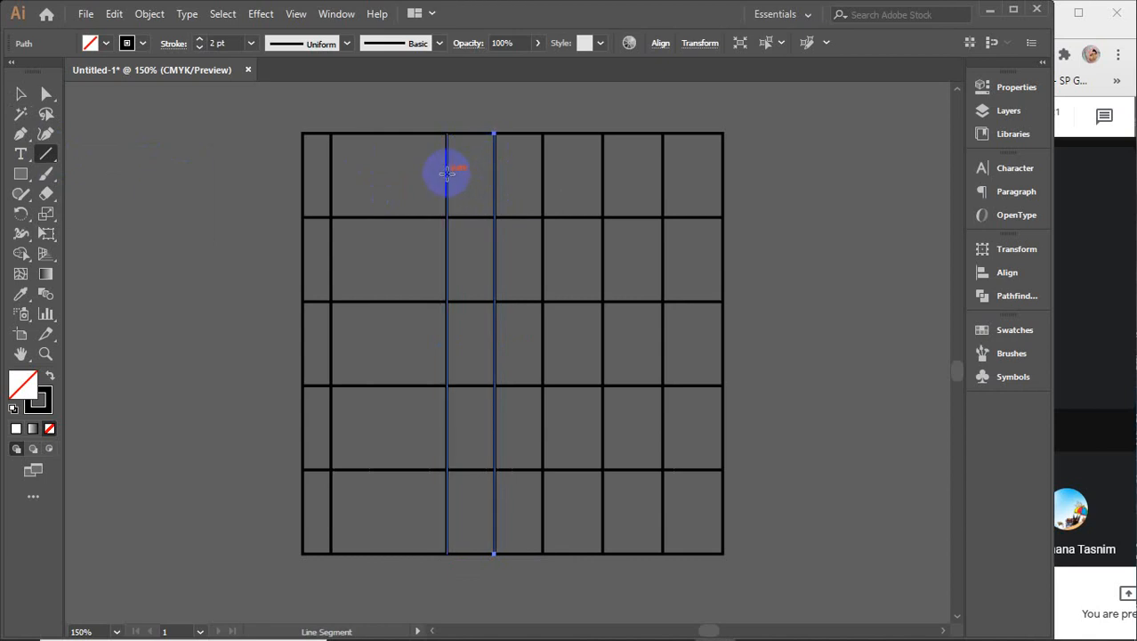
pyautogui.moveTo(447, 173); pyautogui.dragTo(542, 173)
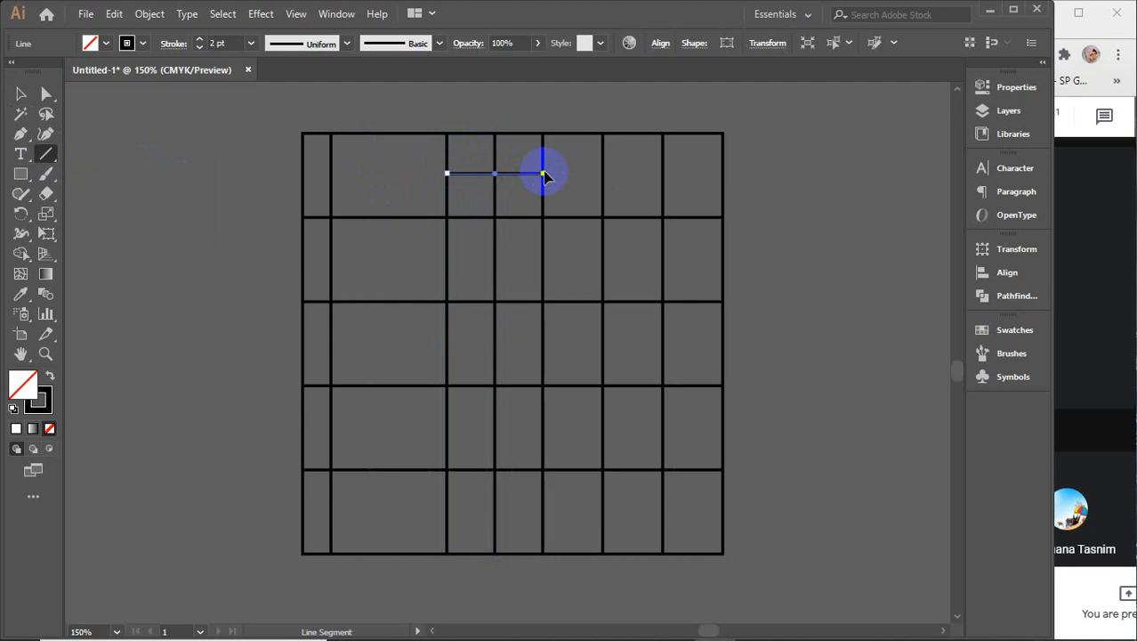
# - Shorten the third inner vertical line from above so its upper end meets the short horizontal line
pyautogui.press('v')
pyautogui.click(496, 153)
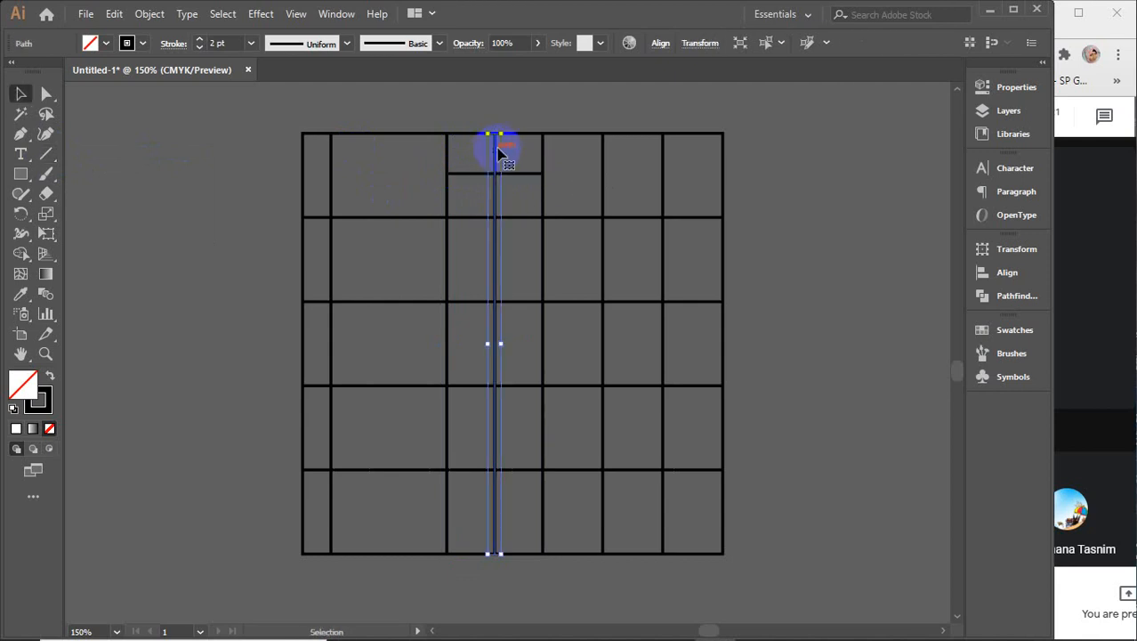
pyautogui.moveTo(496, 135); pyautogui.dragTo(496, 174)
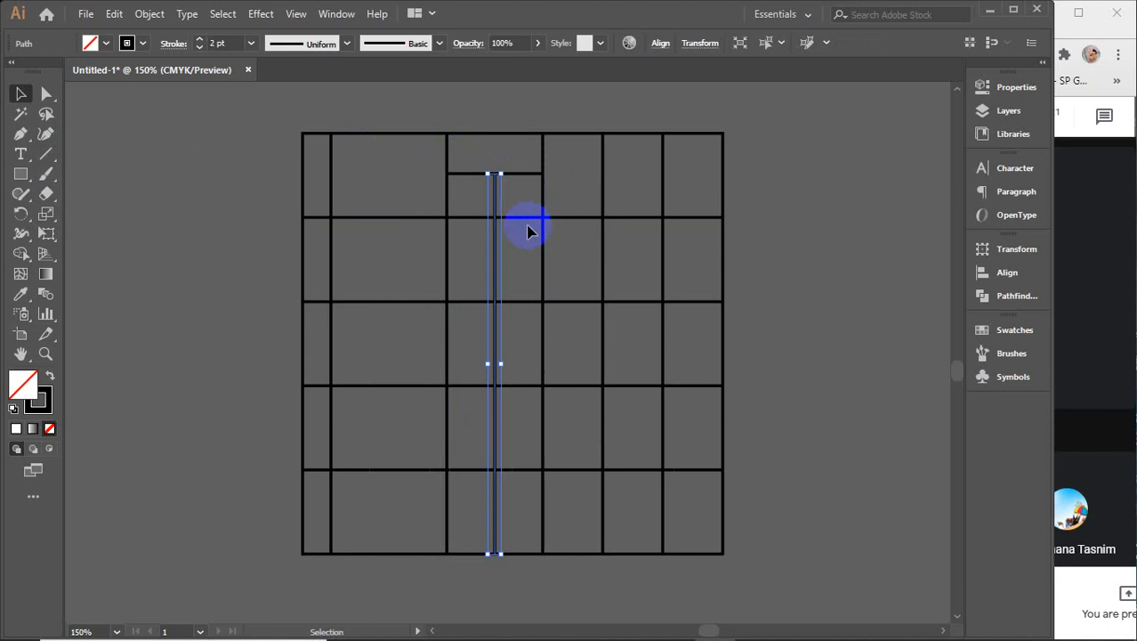
# - Shift the rightmost inner vertical line right toward the grid's edge and its left neighbour slightly left, keeping both level
pyautogui.click(664, 184)
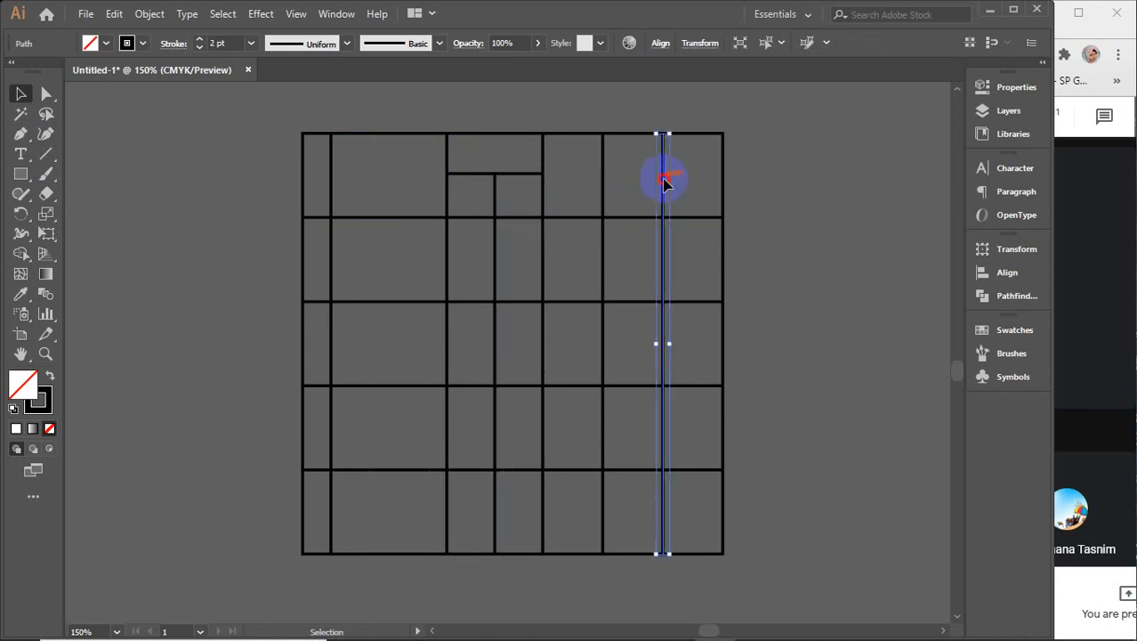
pyautogui.moveTo(664, 184); pyautogui.dragTo(688, 183)
pyautogui.click(602, 189)
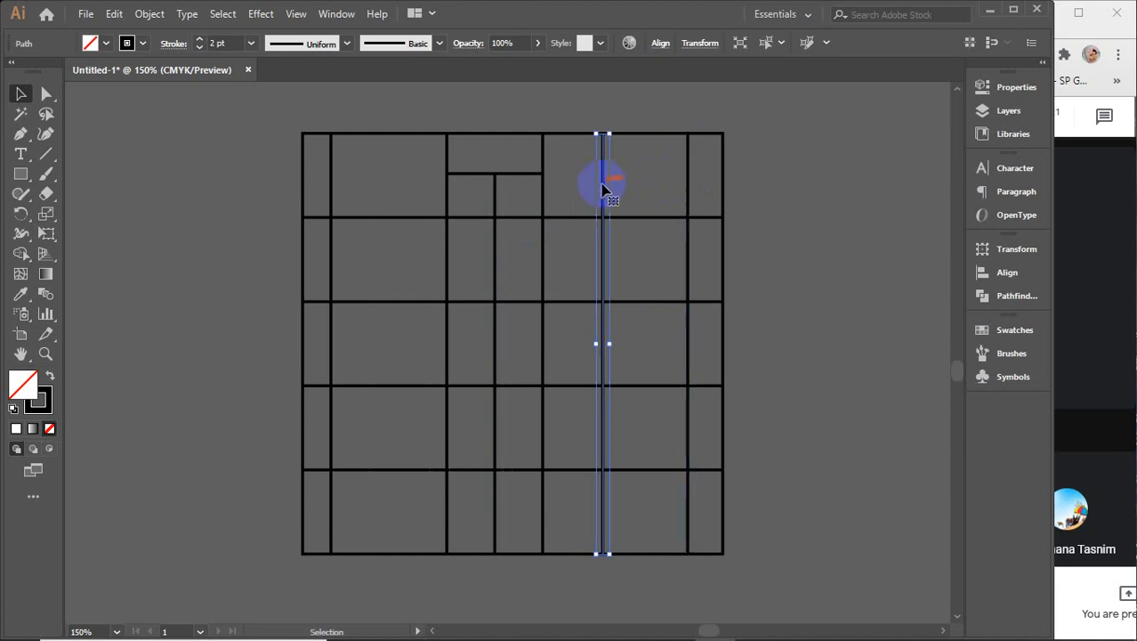
pyautogui.moveTo(602, 187); pyautogui.dragTo(587, 185)
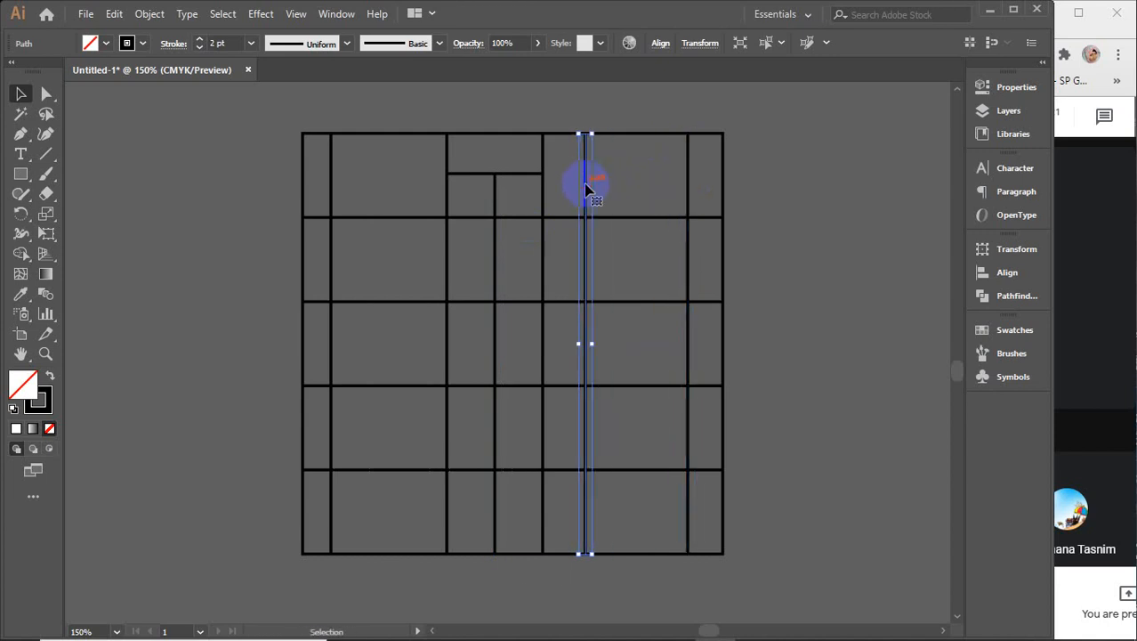
pyautogui.click(656, 193)
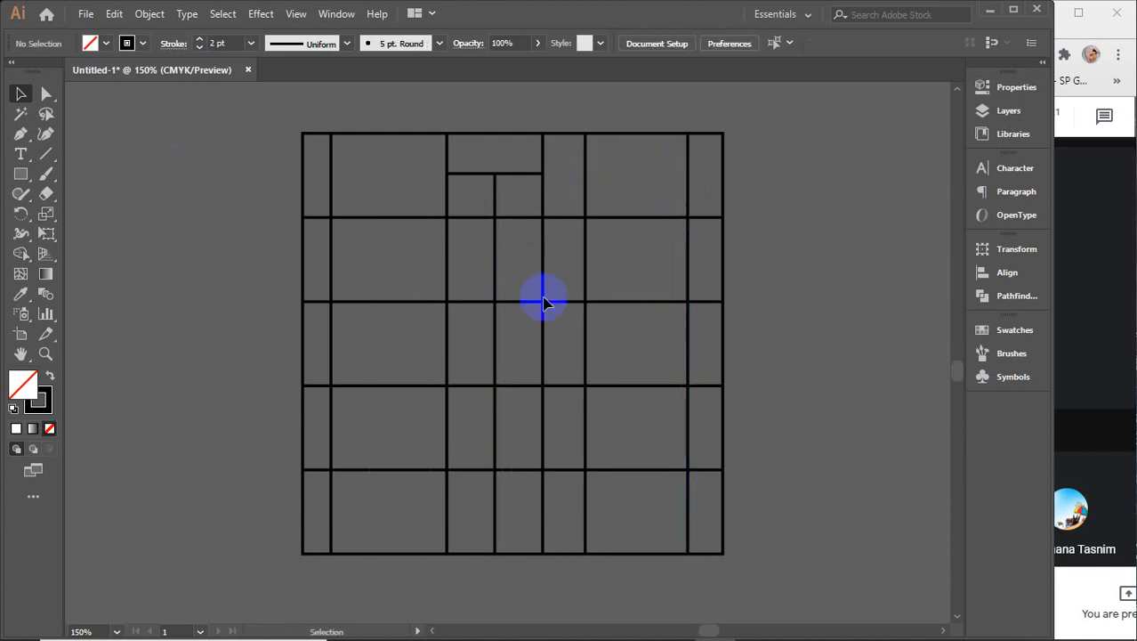
# - Group all the lines of the rearranged rectangular grid into one object
pyautogui.moveTo(236, 116); pyautogui.dragTo(795, 562)
pyautogui.rightClick(620, 388)
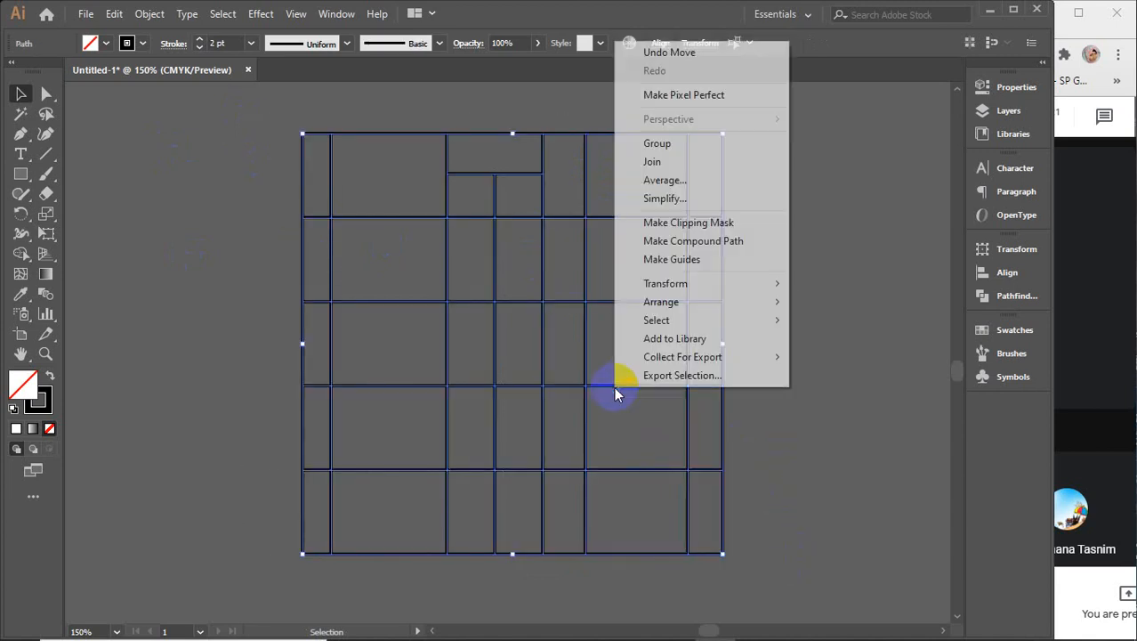
pyautogui.click(659, 144)
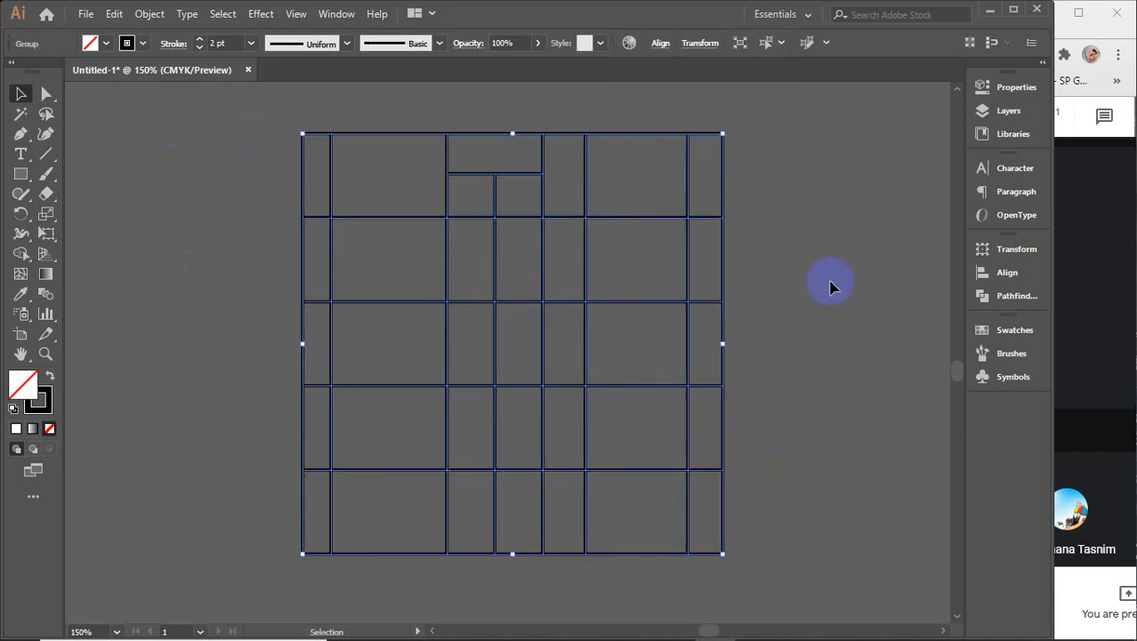
pyautogui.click(801, 281)
# - Move the grouped rectangular grid slightly down and left, and delete it from the canvas
pyautogui.click(542, 256)
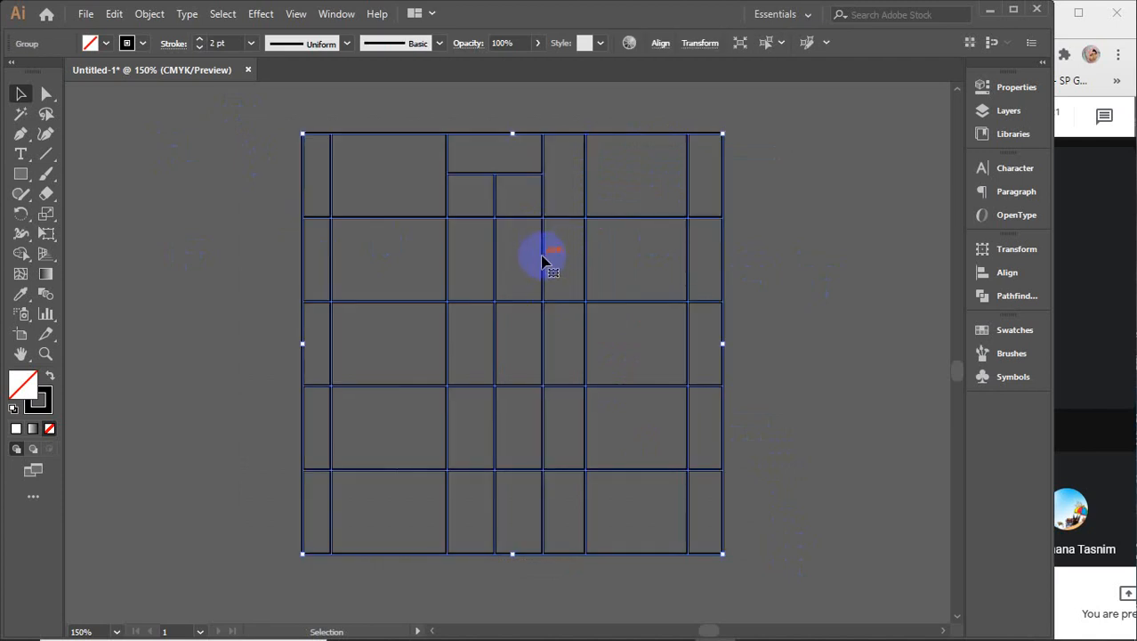
pyautogui.moveTo(541, 257); pyautogui.dragTo(548, 279)
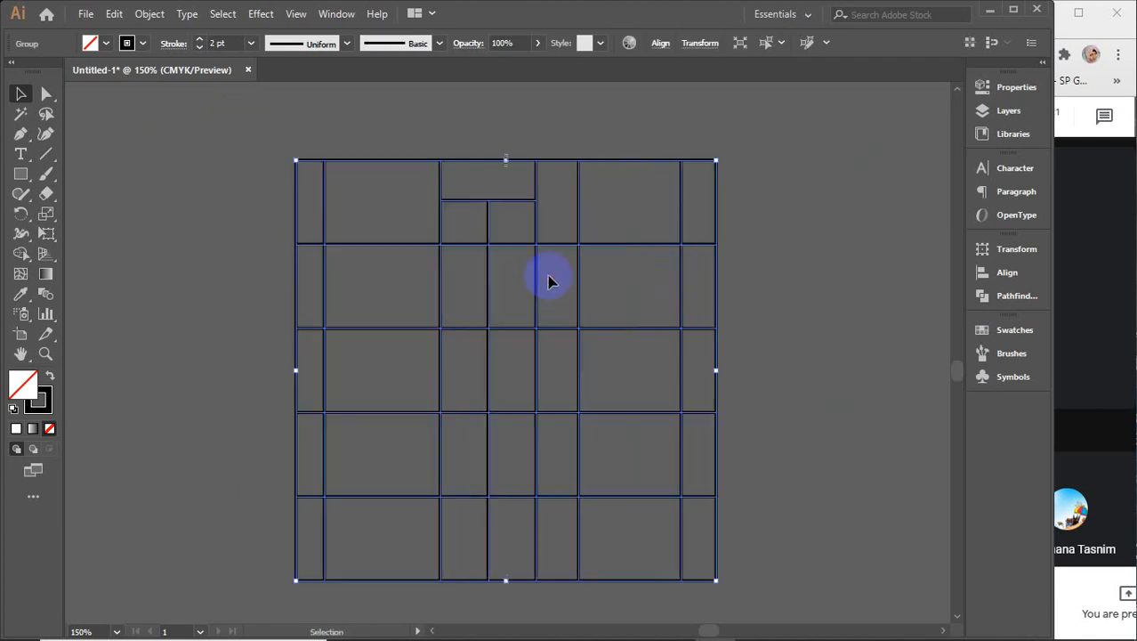
pyautogui.moveTo(819, 305); pyautogui.dragTo(349, 555)
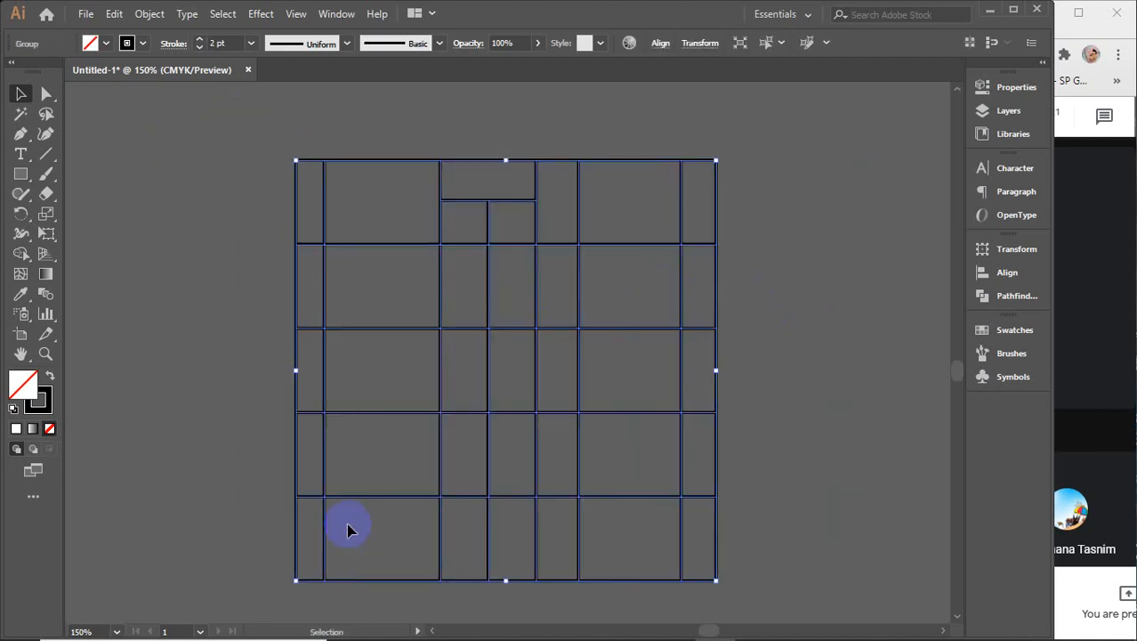
pyautogui.press('Delete')
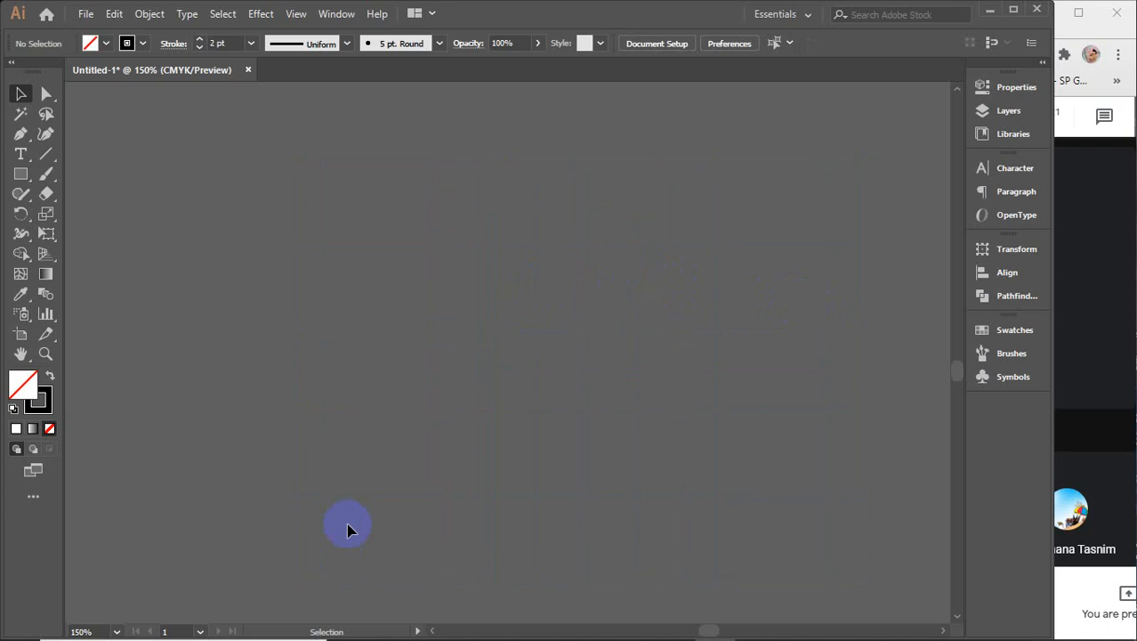
# - Draw a circular polar grid about 2.4 in across on the empty canvas and move it up and to the left
pyautogui.click(46, 156)
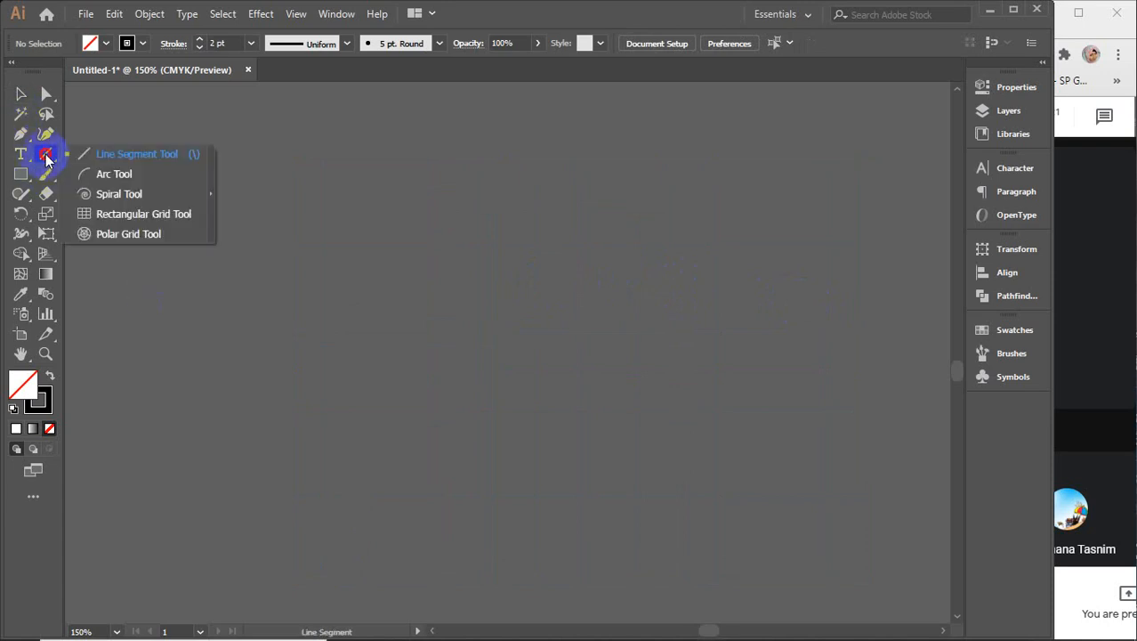
pyautogui.moveTo(47, 158); pyautogui.dragTo(138, 240)
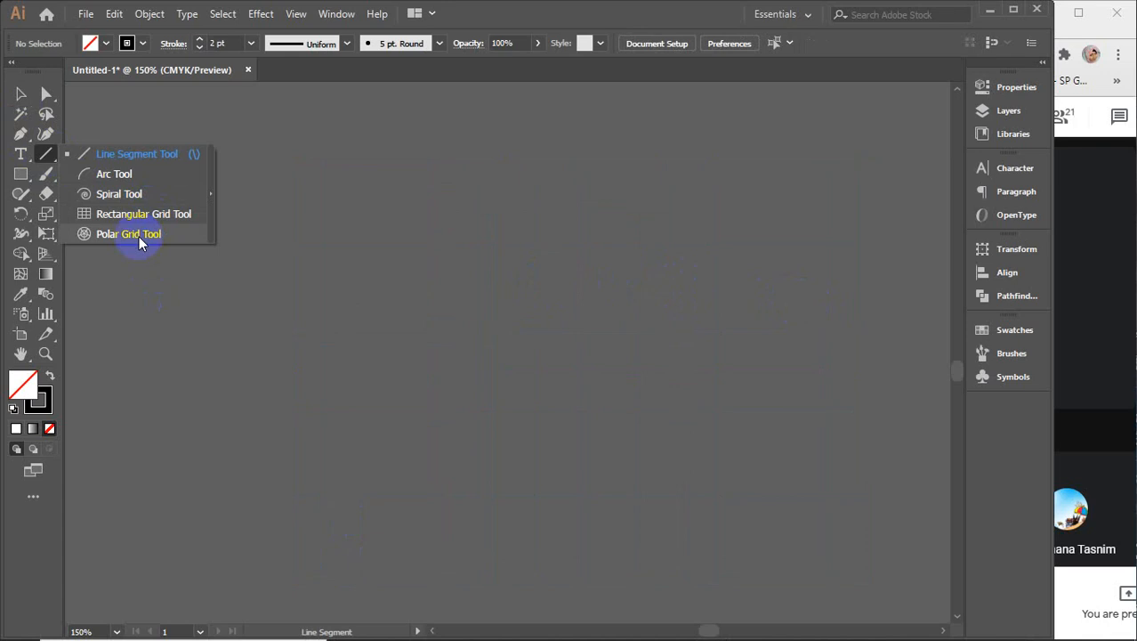
pyautogui.click(138, 237)
pyautogui.moveTo(373, 278)
pyautogui.mouseDown()
pyautogui.moveTo(423, 340)
pyautogui.moveTo(617, 444)
pyautogui.moveTo(622, 471)
pyautogui.mouseUp()
pyautogui.press('v')
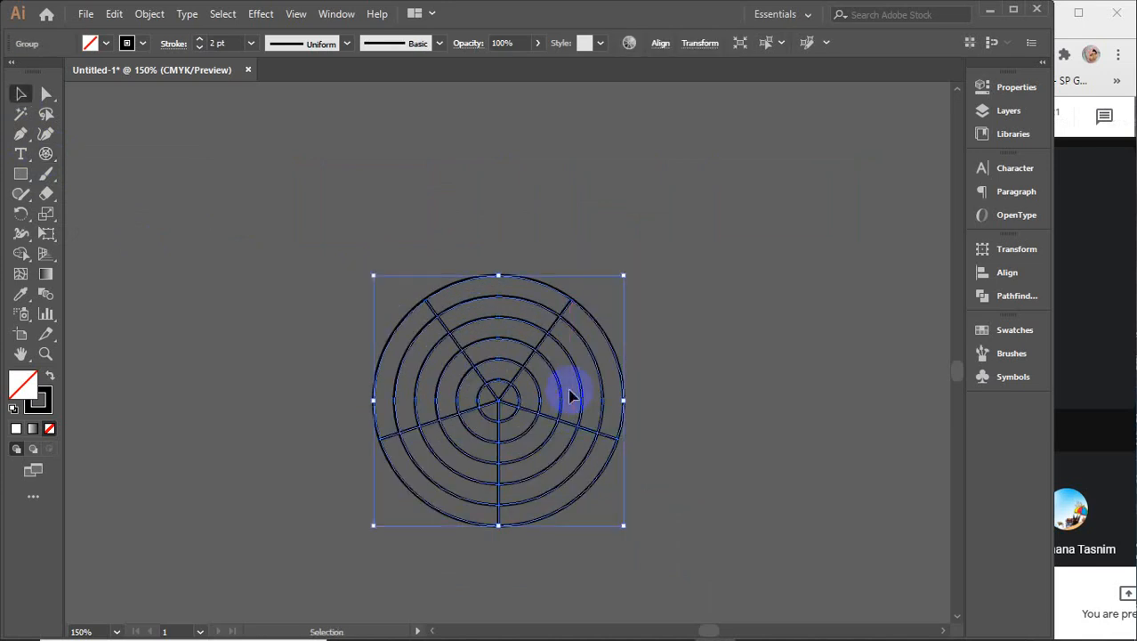
pyautogui.moveTo(564, 383); pyautogui.dragTo(512, 263)
pyautogui.click(671, 321)
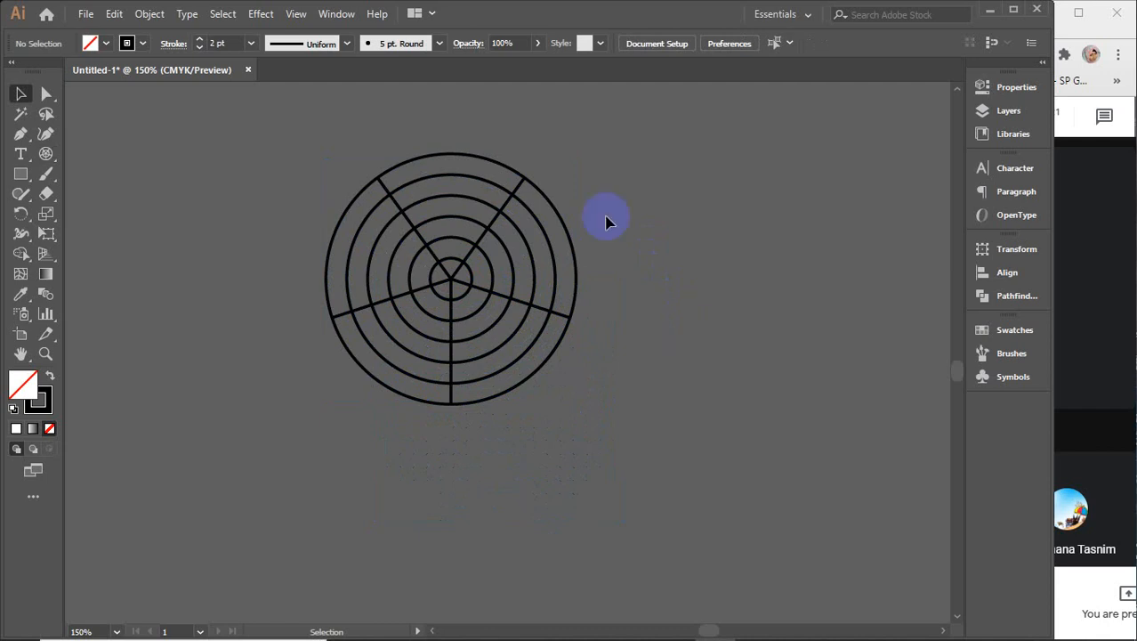
# - Set the polar grid's stroke weight to 1 pt and move the grid slightly down and to the left
pyautogui.click(377, 188)
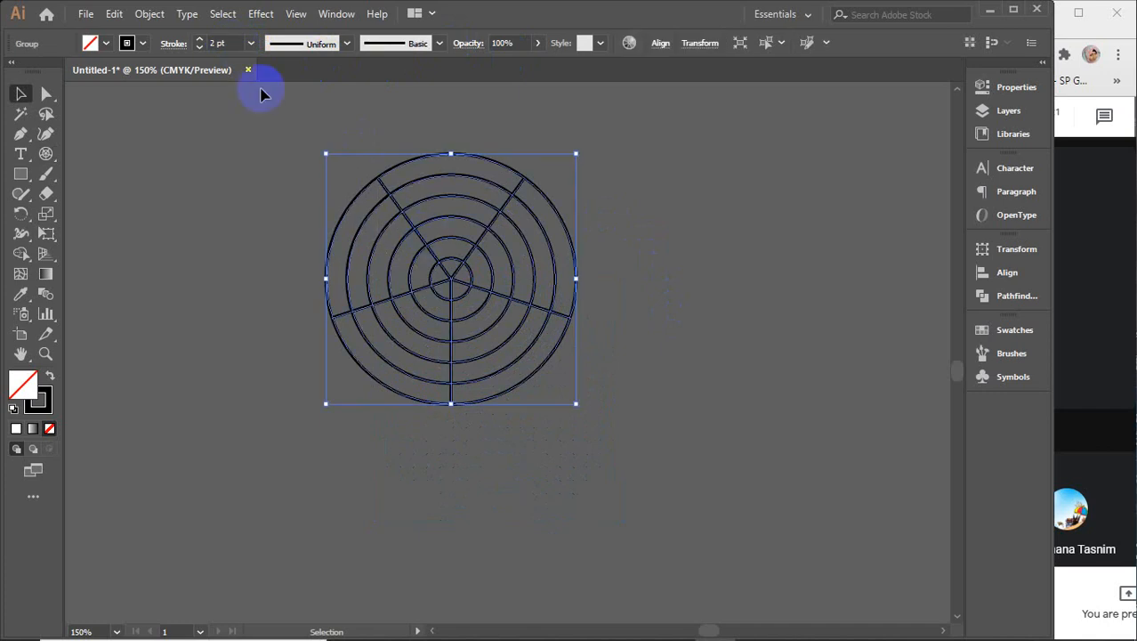
pyautogui.click(229, 41)
pyautogui.press('Down')
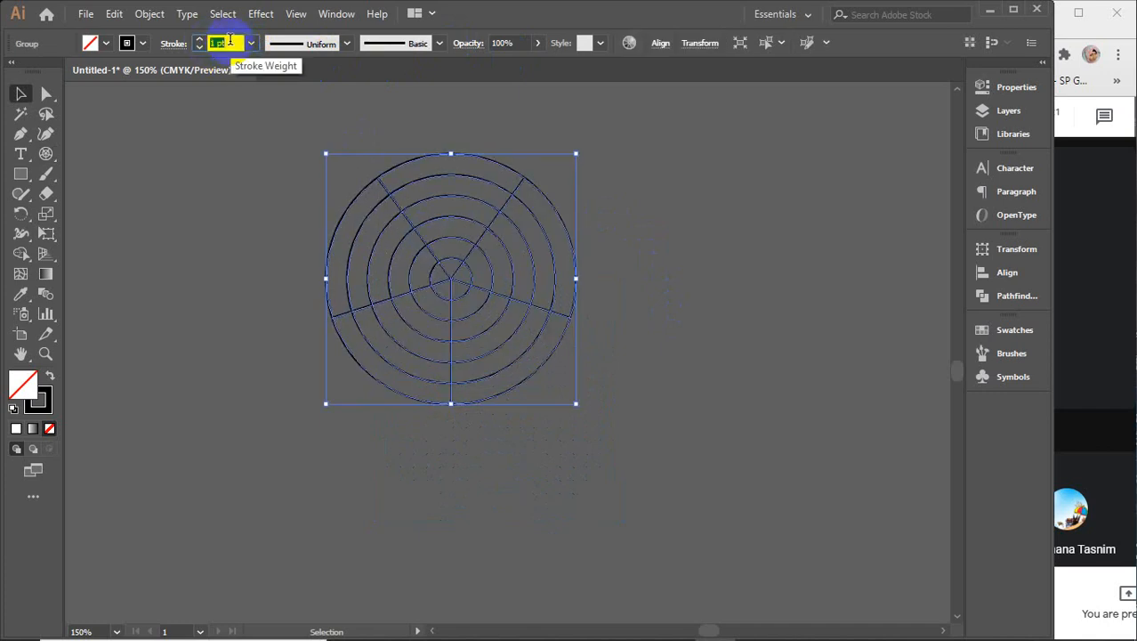
pyautogui.click(224, 203)
pyautogui.moveTo(454, 280); pyautogui.dragTo(432, 336)
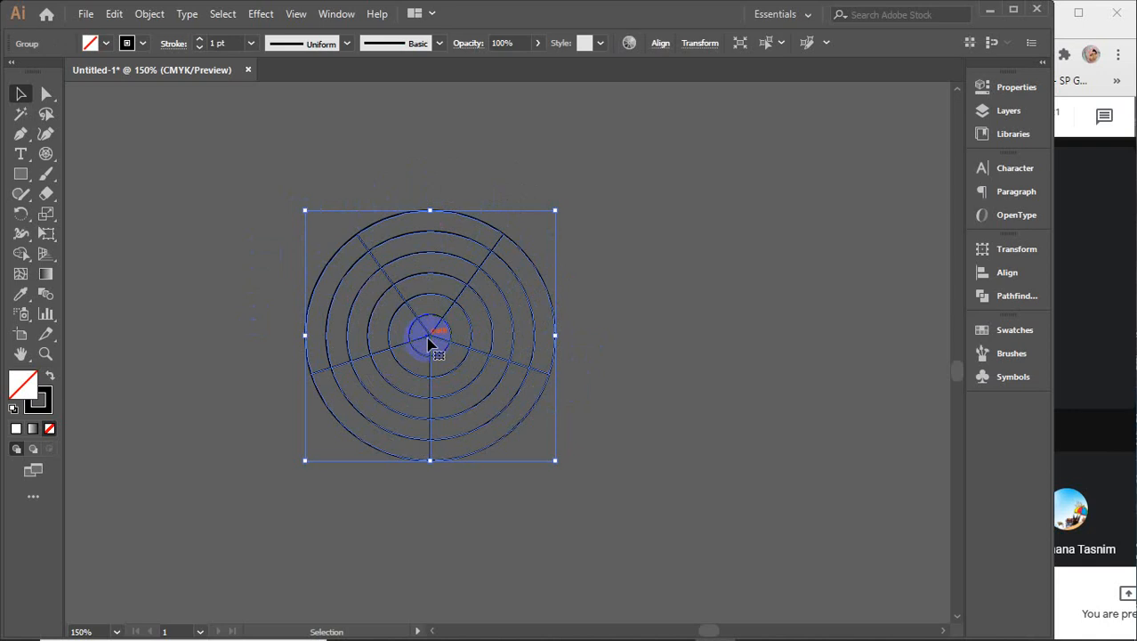
pyautogui.scroll(1, 432, 369)
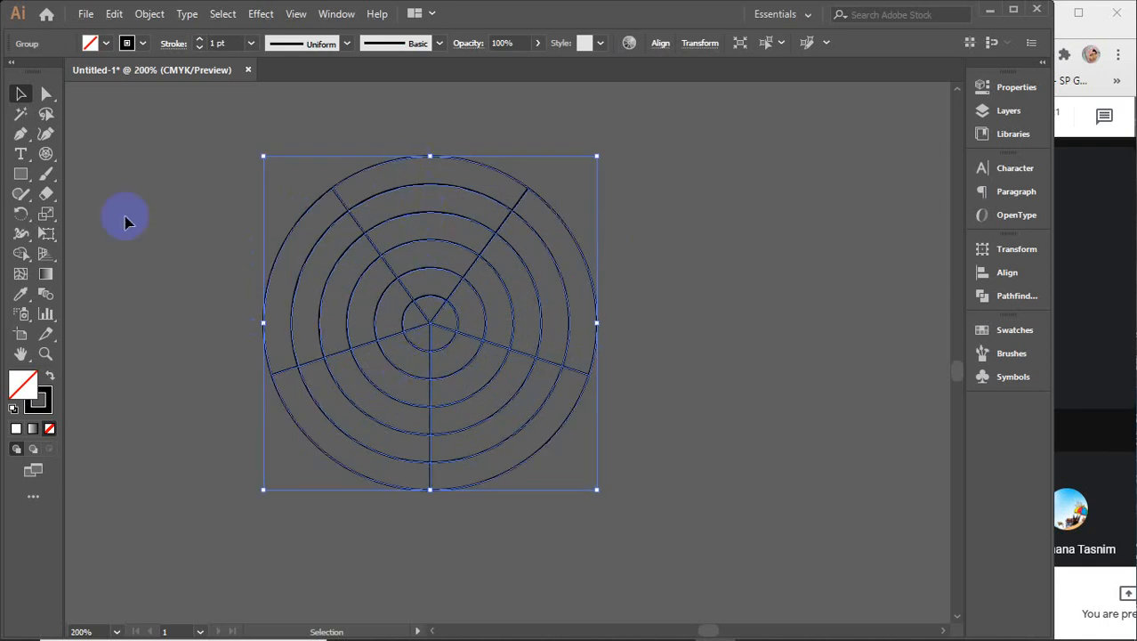
# - Create a second polar grid right of the first, 2.38 in wide and high, with 3 concentric and 5 radial dividers
pyautogui.moveTo(45, 151); pyautogui.dragTo(145, 234)
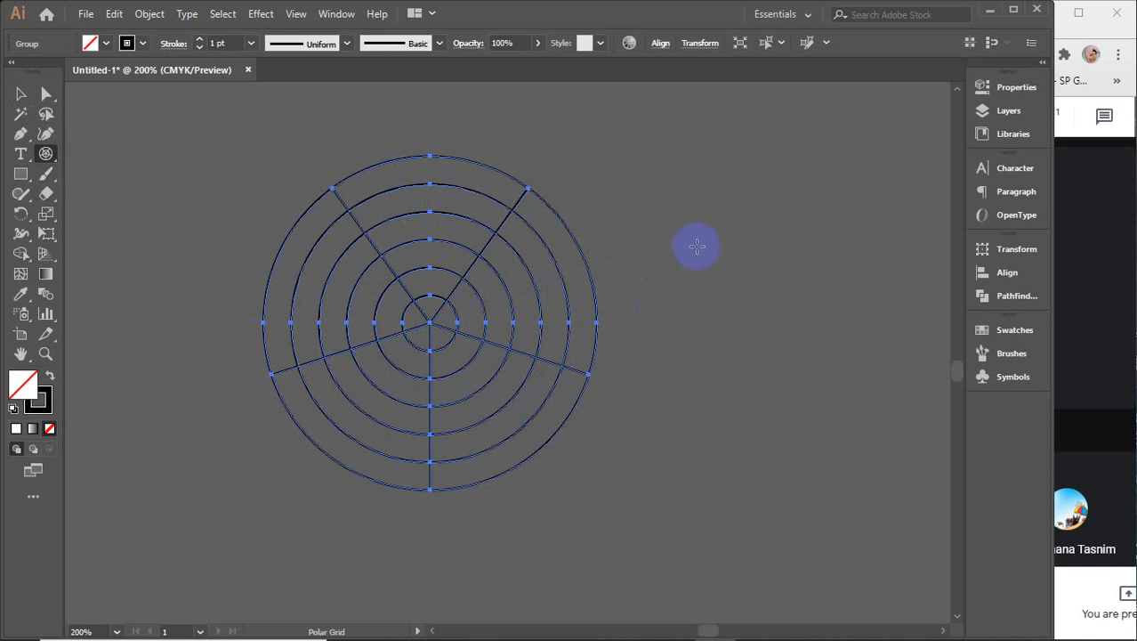
pyautogui.click(774, 241)
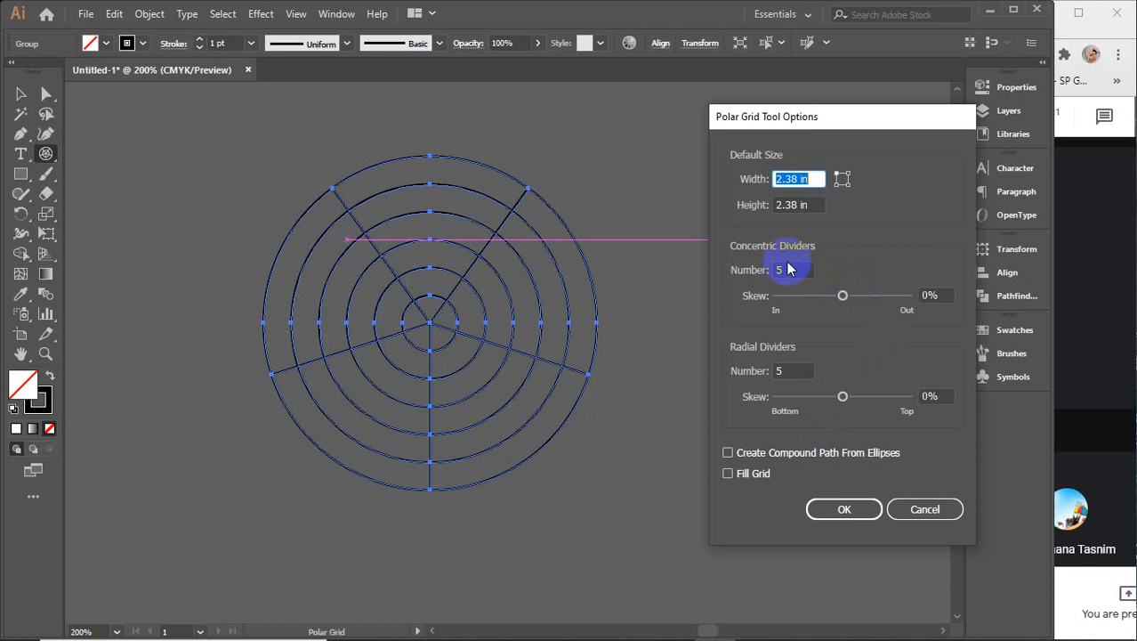
pyautogui.moveTo(791, 267); pyautogui.dragTo(754, 276)
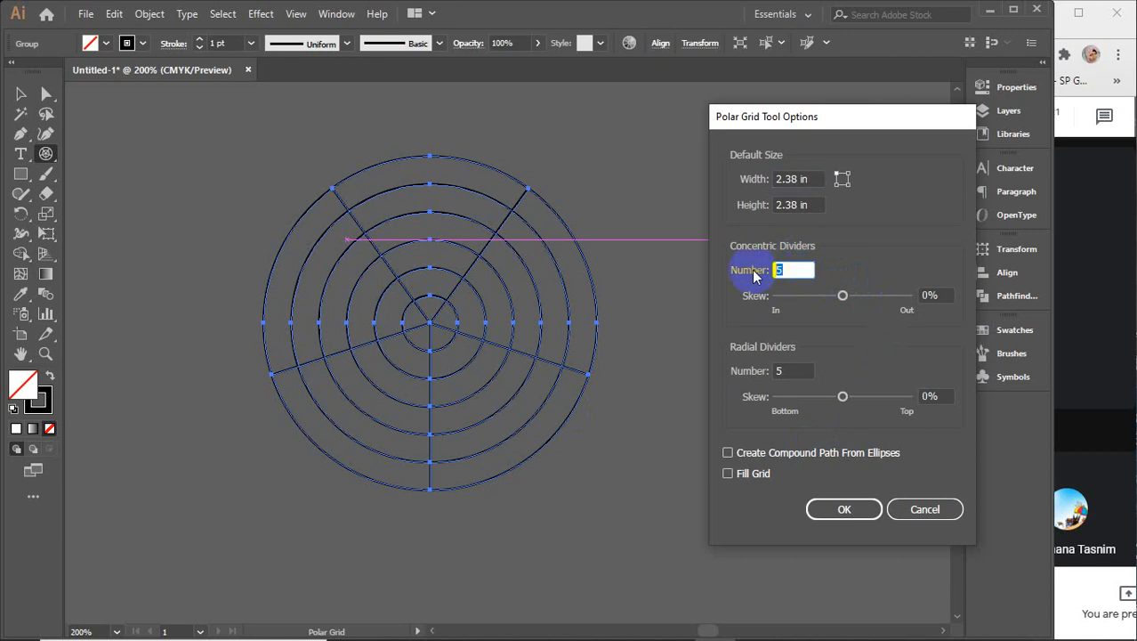
pyautogui.write('3')
pyautogui.click(795, 370)
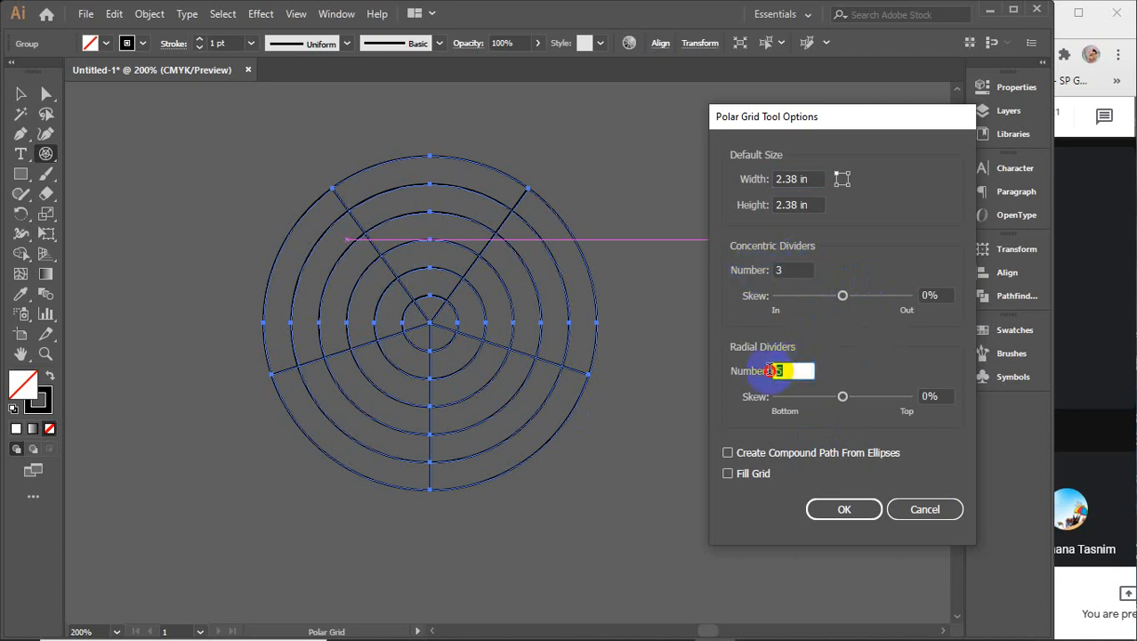
pyautogui.click(841, 508)
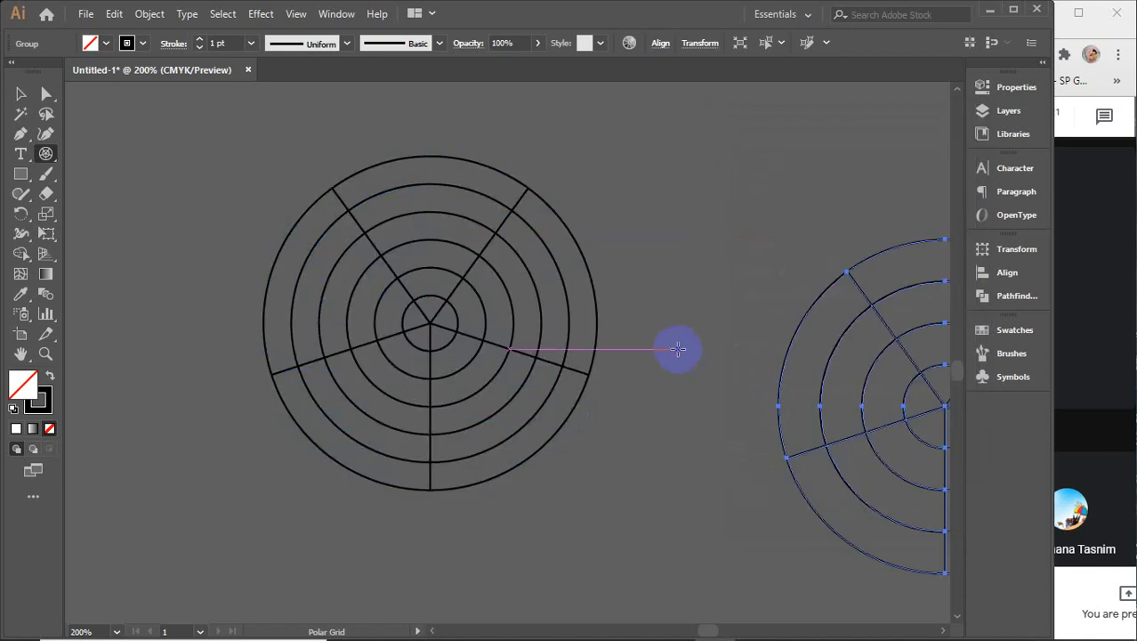
# - Move the second polar grid up and left until level with the first, and delete both polar grids
pyautogui.click(20, 93)
pyautogui.moveTo(674, 318); pyautogui.dragTo(419, 298)
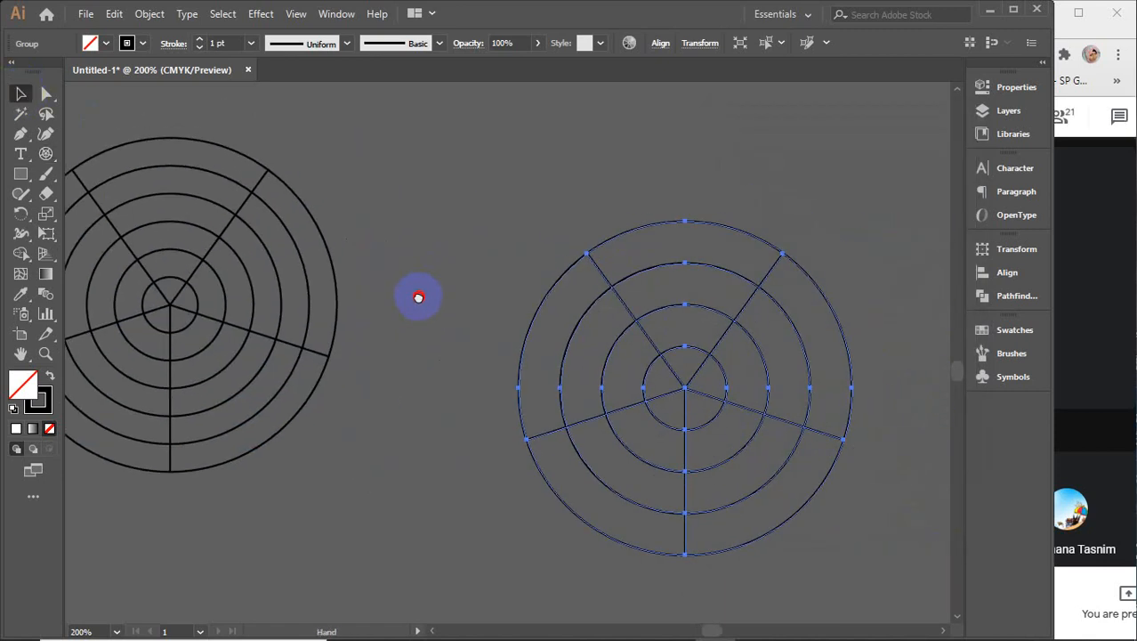
pyautogui.moveTo(717, 369); pyautogui.dragTo(728, 392)
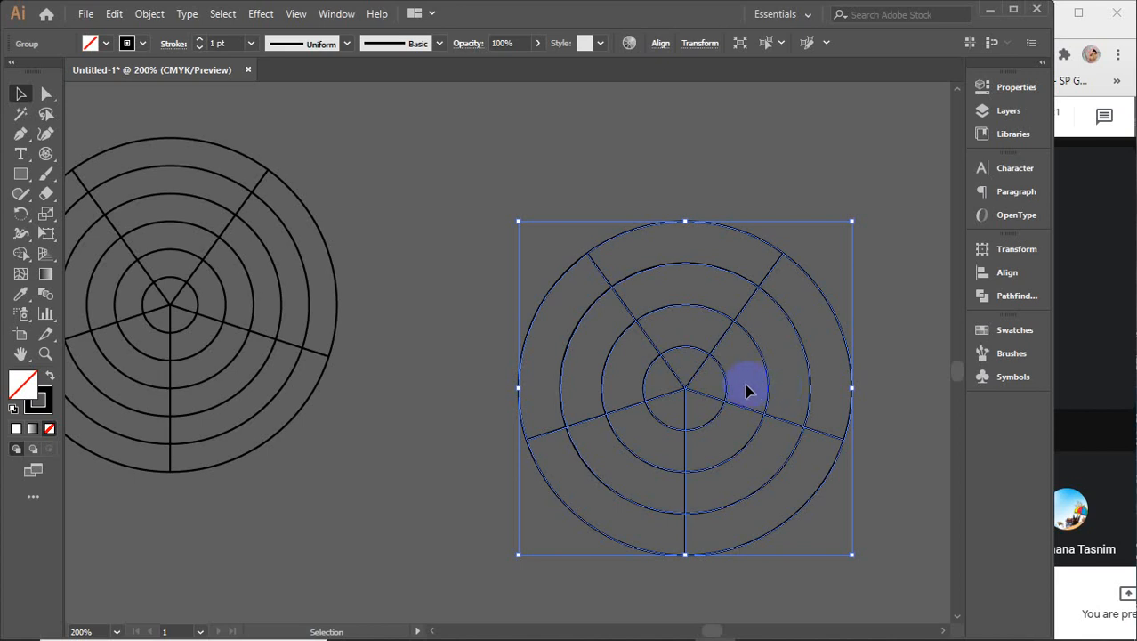
pyautogui.moveTo(729, 389); pyautogui.dragTo(673, 309)
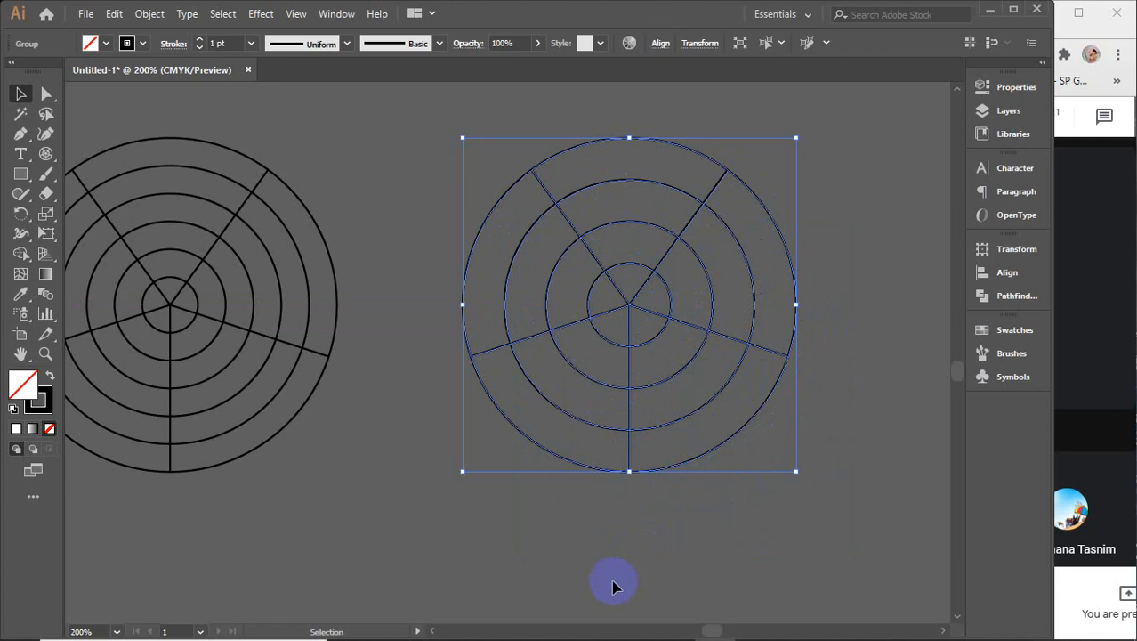
pyautogui.keyDown('shift'); pyautogui.click(200, 327); pyautogui.keyUp('shift')
pyautogui.press('Delete')
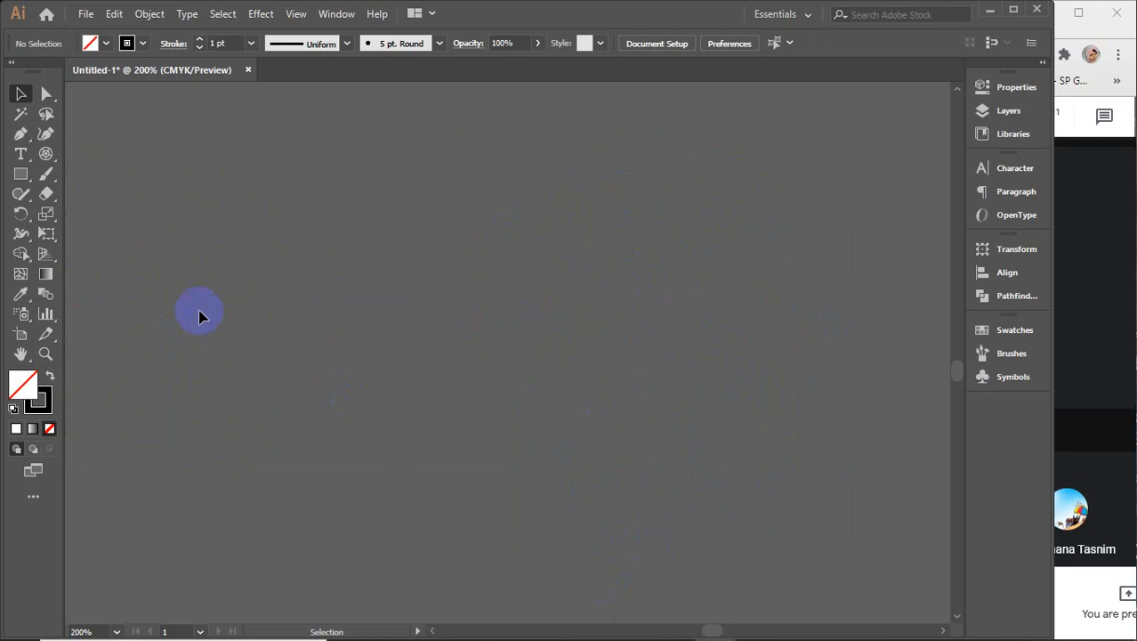
pyautogui.click(47, 155)
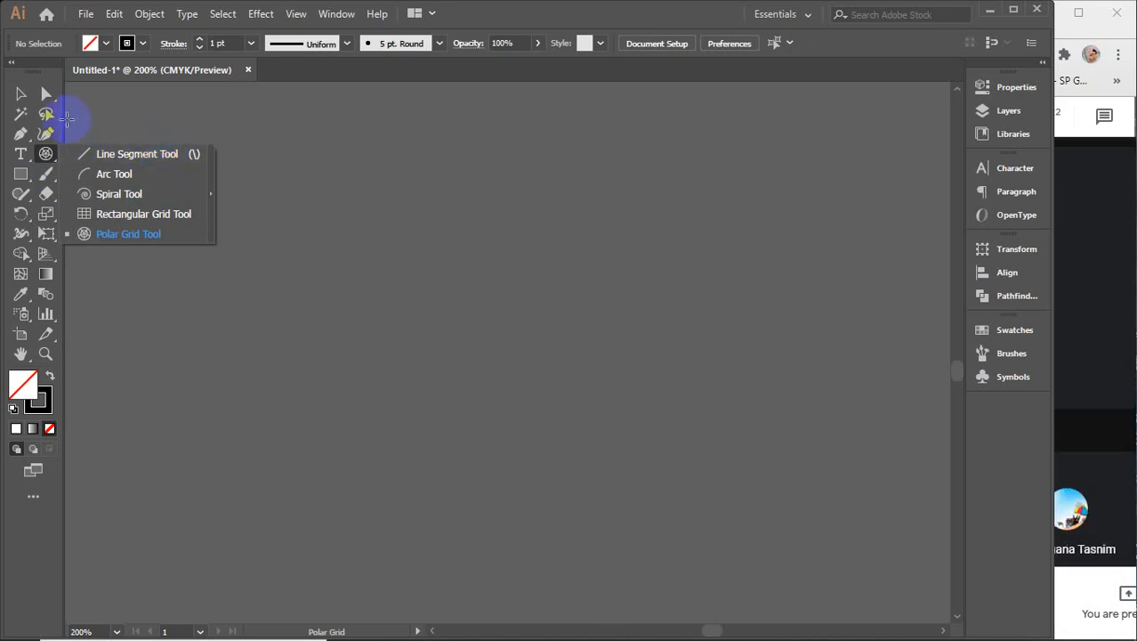
pyautogui.click(20, 94)
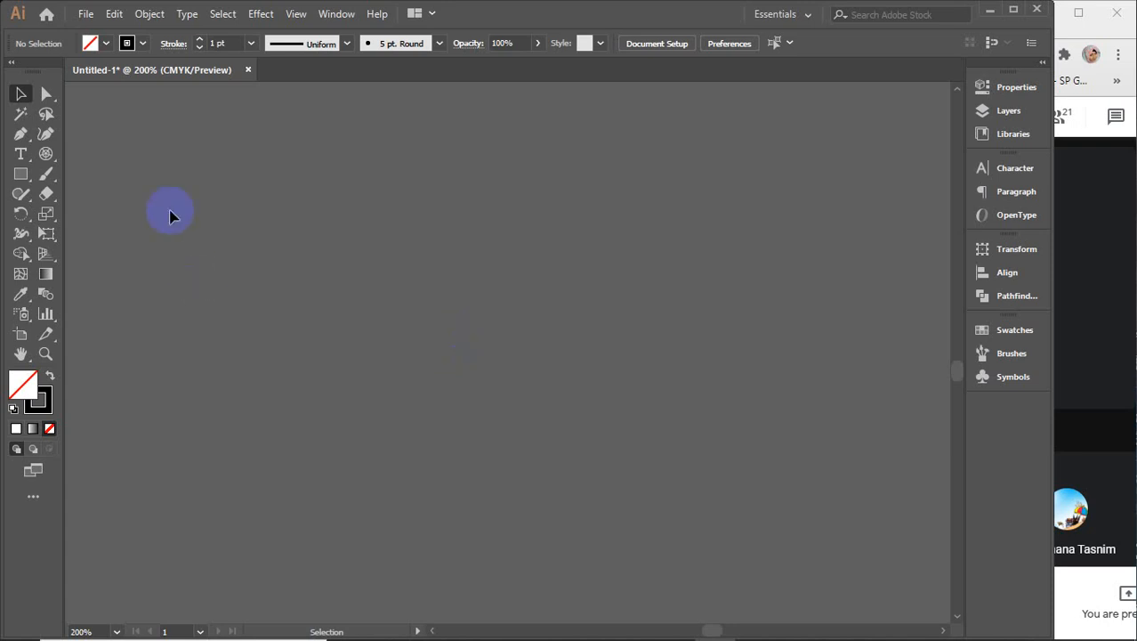
pyautogui.click(47, 154)
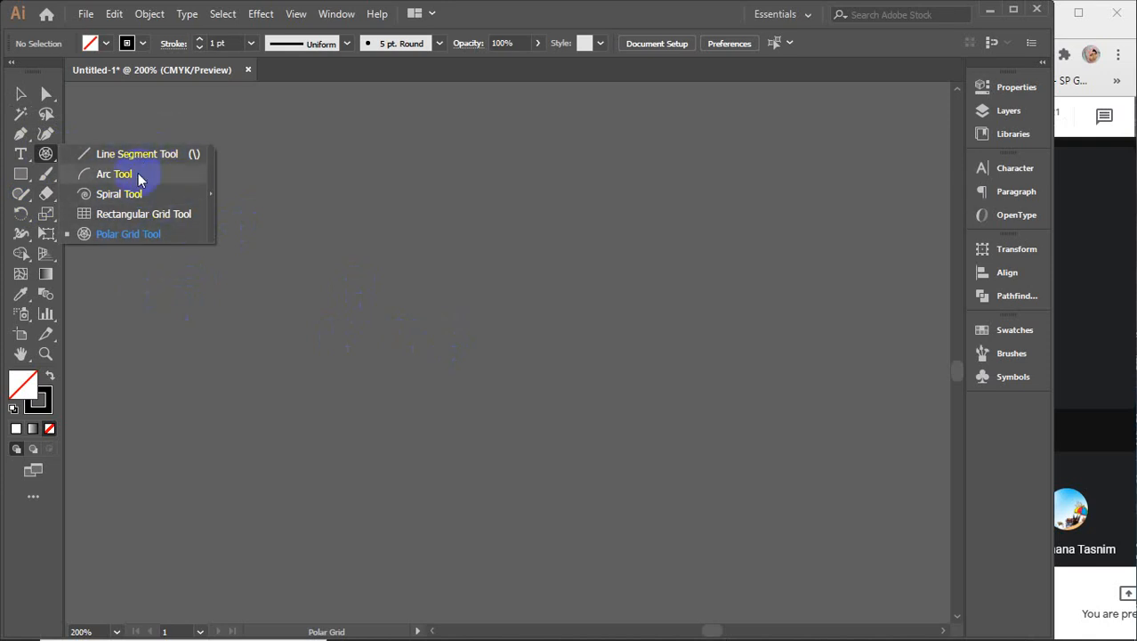
pyautogui.click(21, 95)
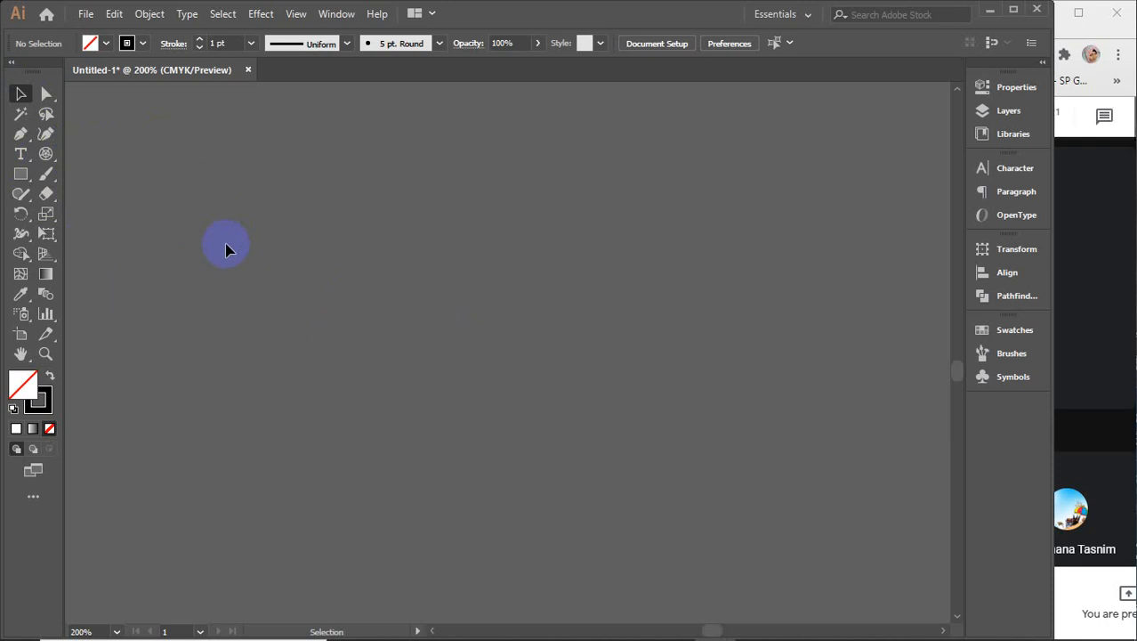
pyautogui.click(347, 43)
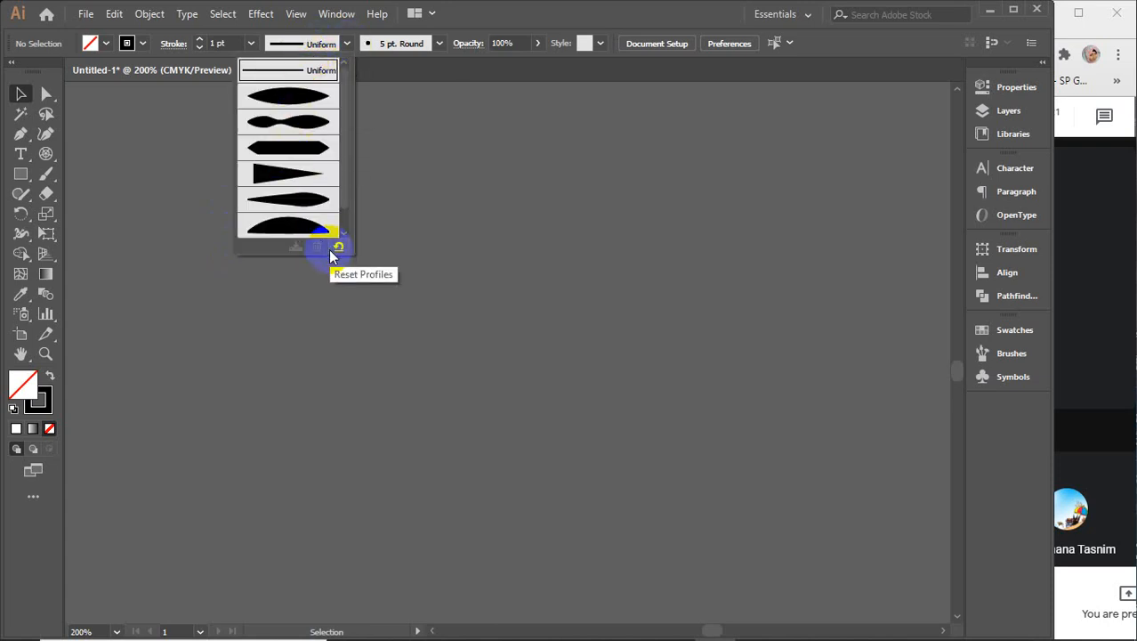
pyautogui.click(347, 42)
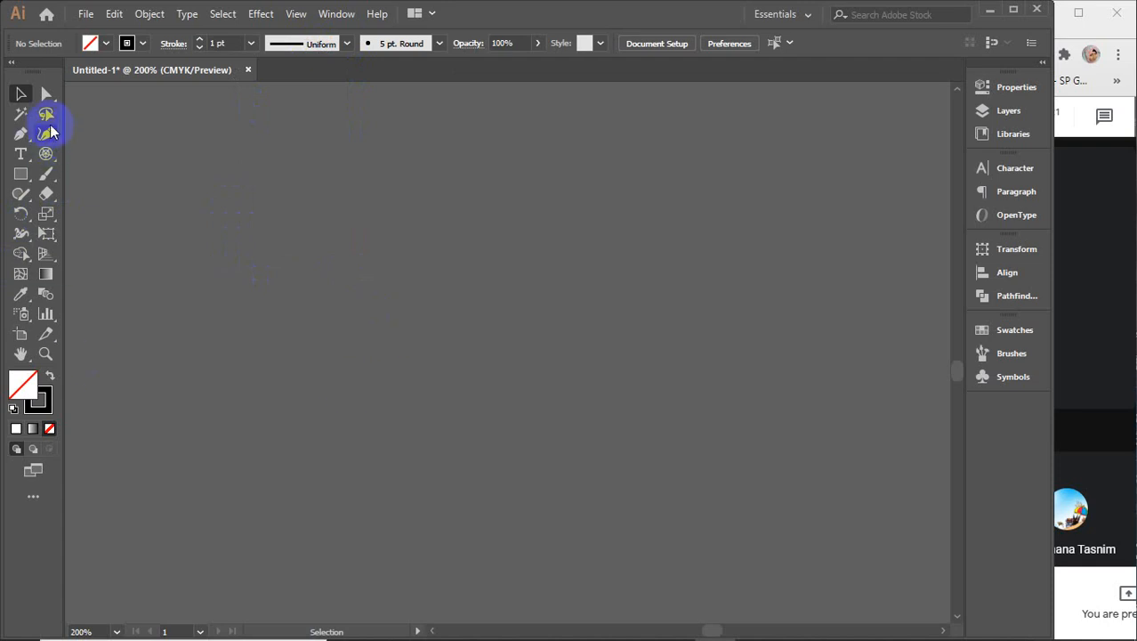
# - Paint a black curved stroke across the lower part of the empty canvas with the Paintbrush tool
pyautogui.click(41, 179)
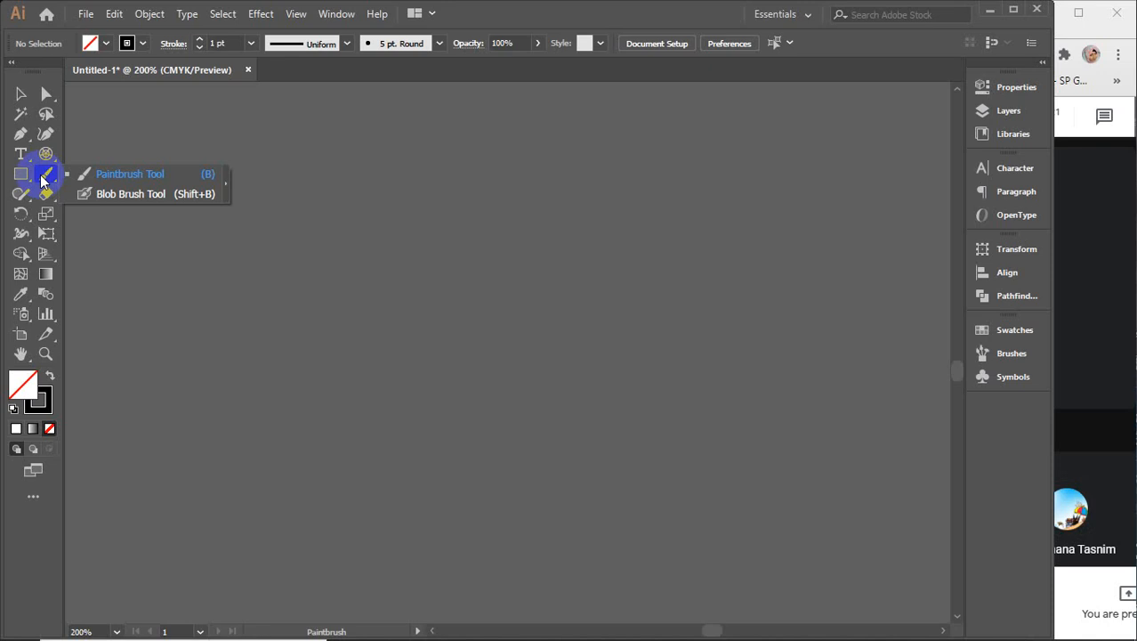
pyautogui.moveTo(41, 181); pyautogui.dragTo(137, 176)
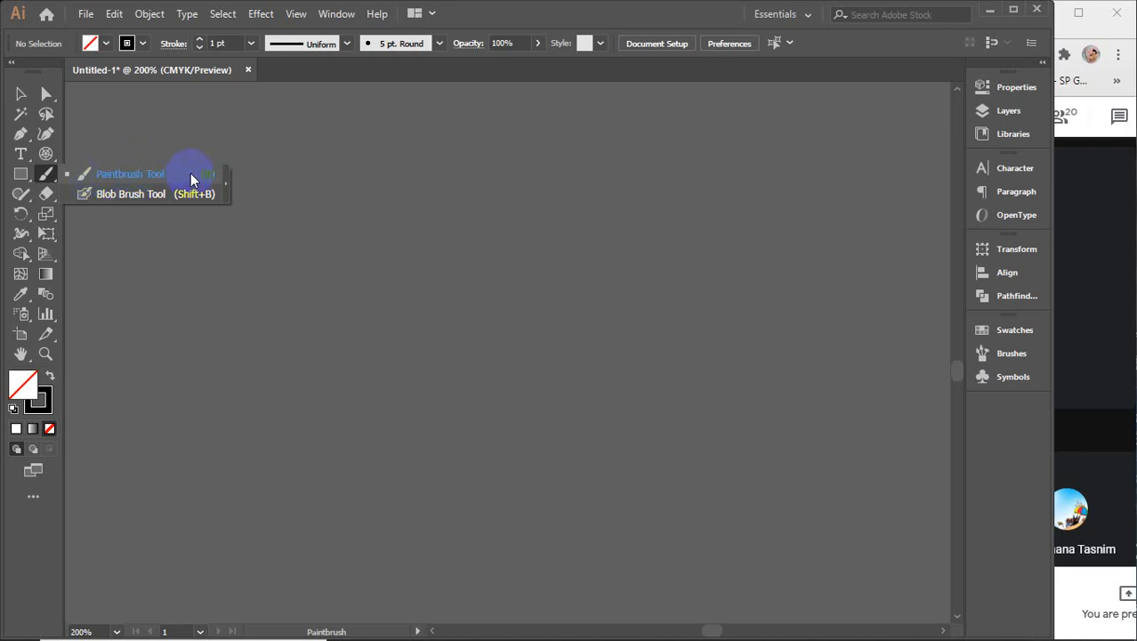
pyautogui.click(123, 173)
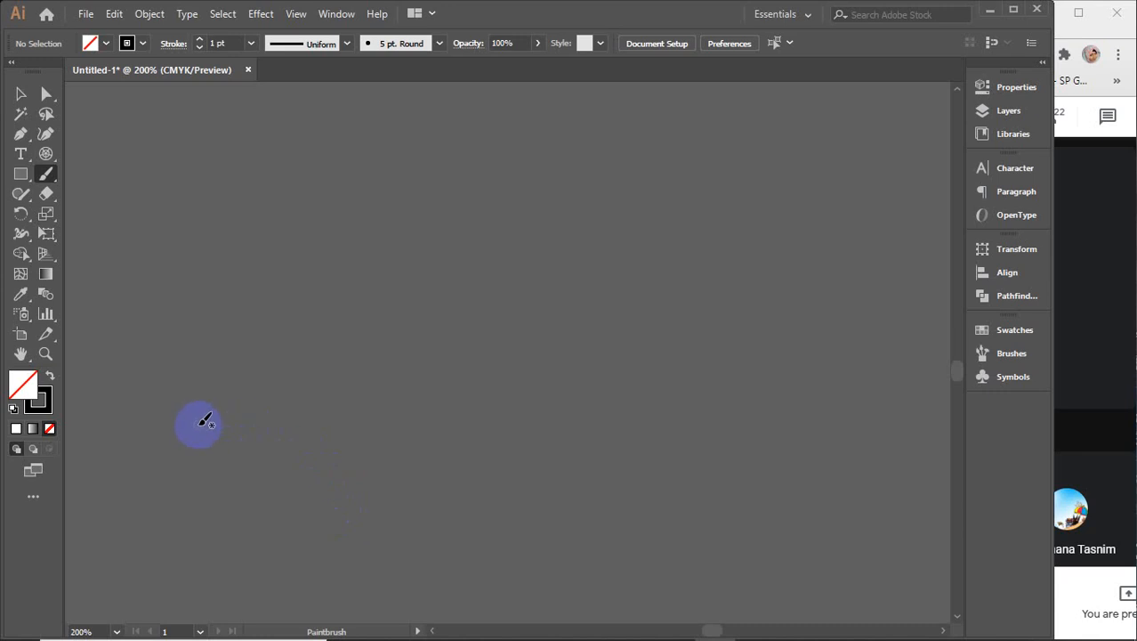
pyautogui.moveTo(207, 488)
pyautogui.mouseDown()
pyautogui.moveTo(321, 413)
pyautogui.moveTo(437, 324)
pyautogui.mouseUp()
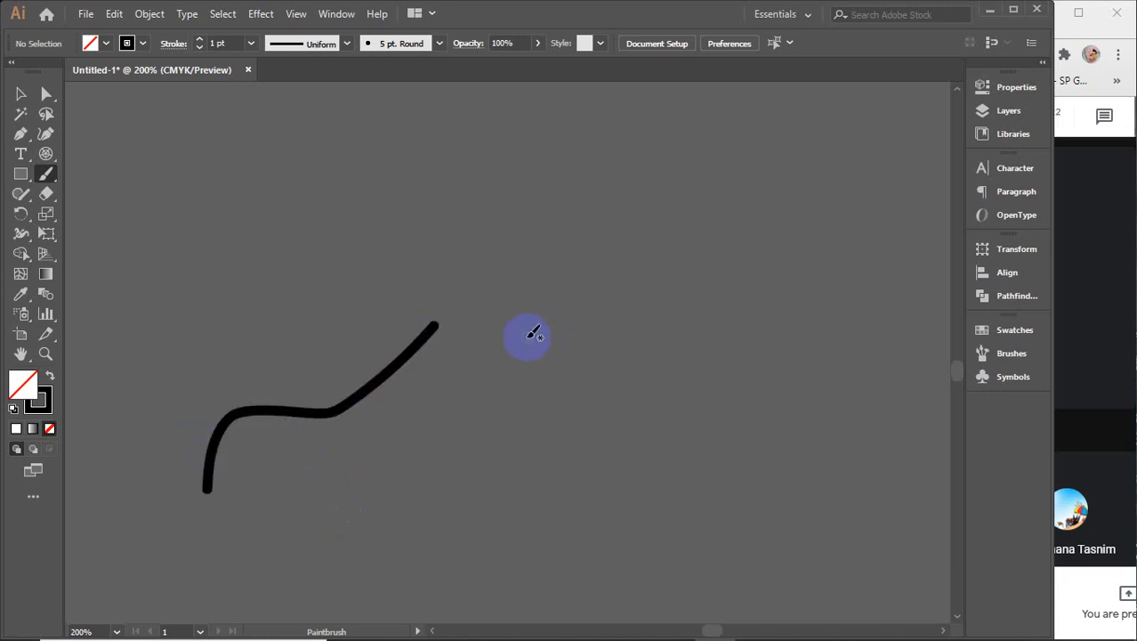
# - Set the stroke colour to white and paint a long curved stroke and a squiggly stroke above the black one
pyautogui.click(142, 43)
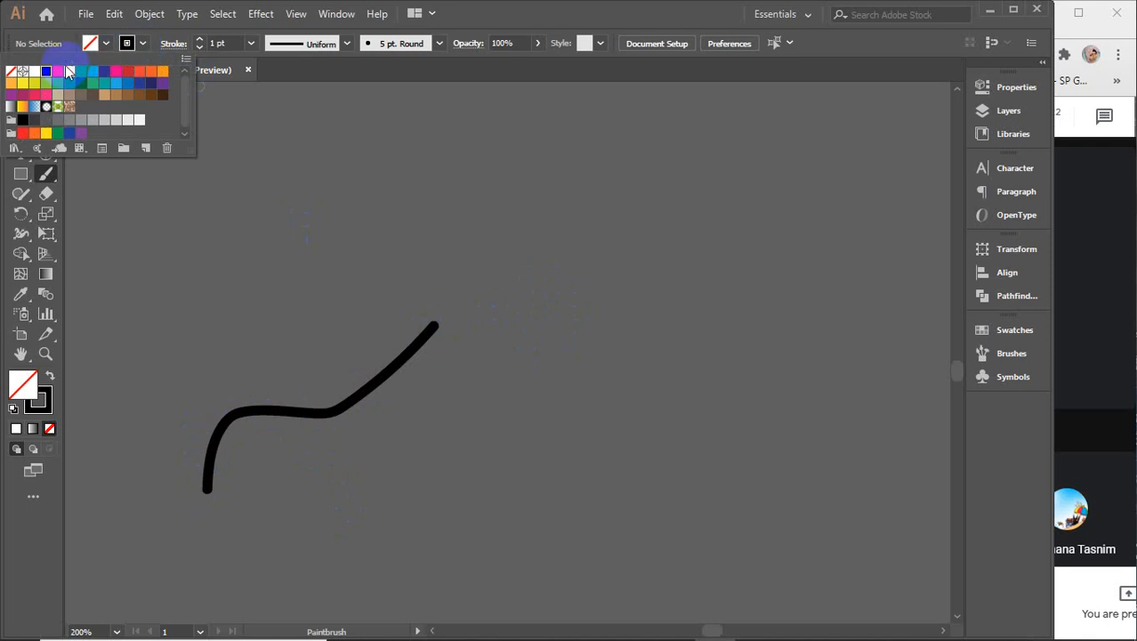
pyautogui.click(34, 71)
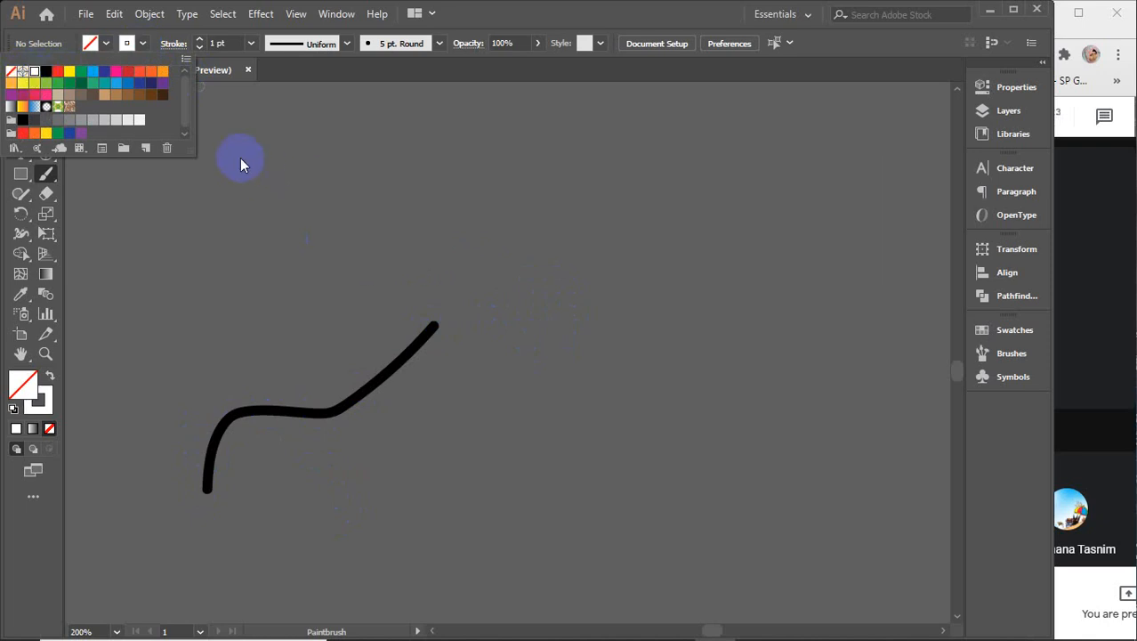
pyautogui.moveTo(223, 156)
pyautogui.mouseDown()
pyautogui.moveTo(471, 219)
pyautogui.moveTo(626, 224)
pyautogui.mouseUp()
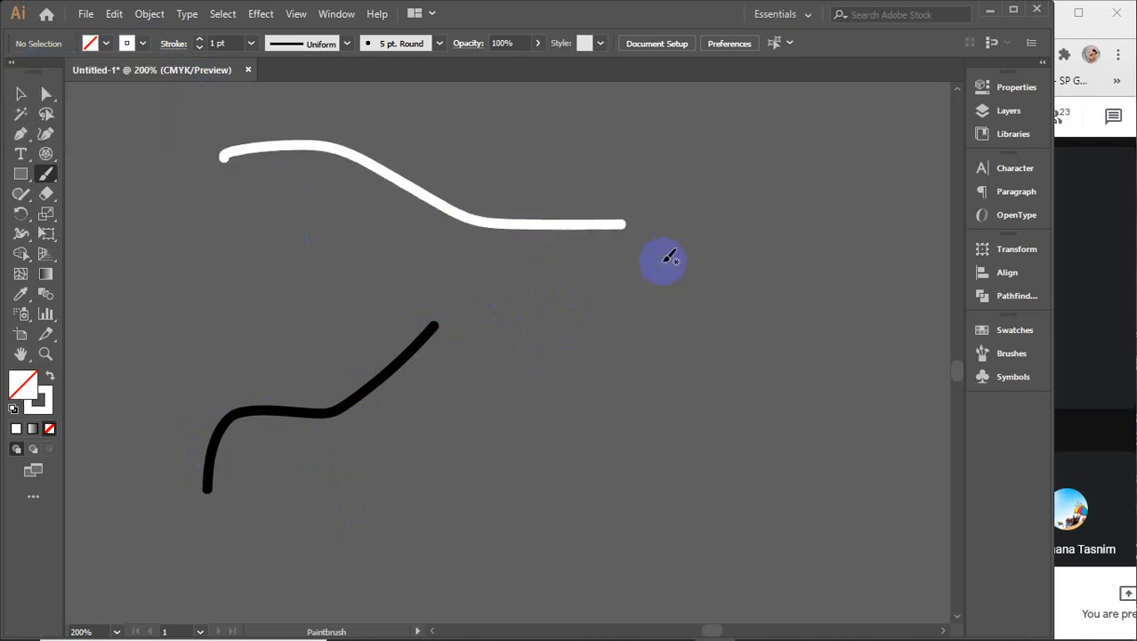
pyautogui.moveTo(344, 309)
pyautogui.mouseDown()
pyautogui.moveTo(388, 287)
pyautogui.moveTo(383, 312)
pyautogui.moveTo(506, 281)
pyautogui.moveTo(594, 297)
pyautogui.mouseUp()
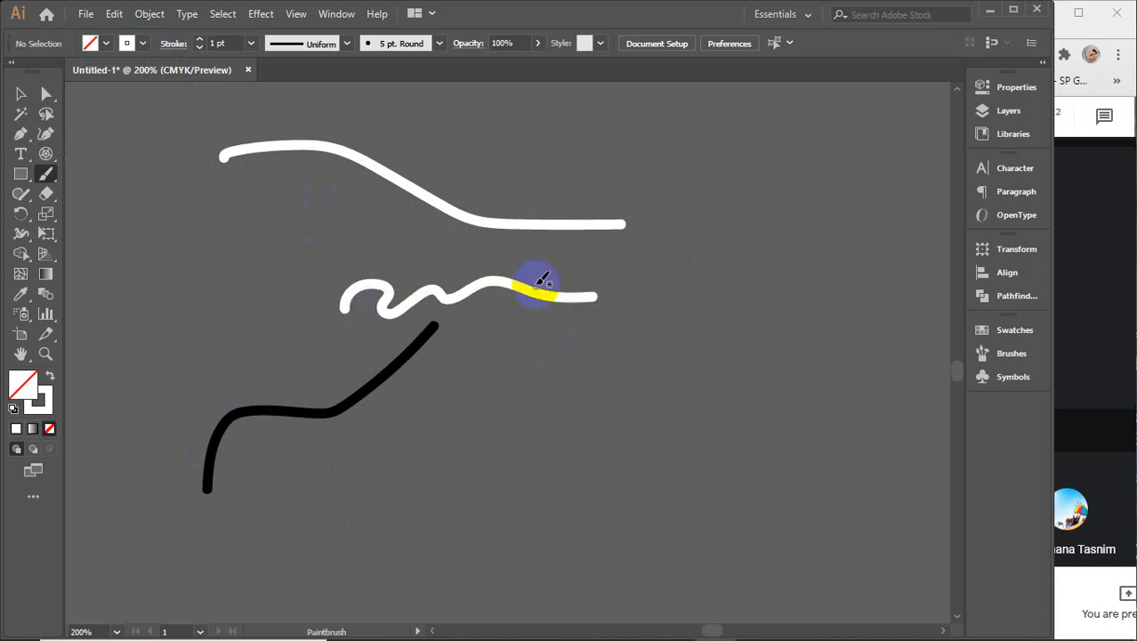
# - Select the paintbrush strokes one after another to examine how their paths run
pyautogui.press('v')
pyautogui.scroll(4, 479, 299)
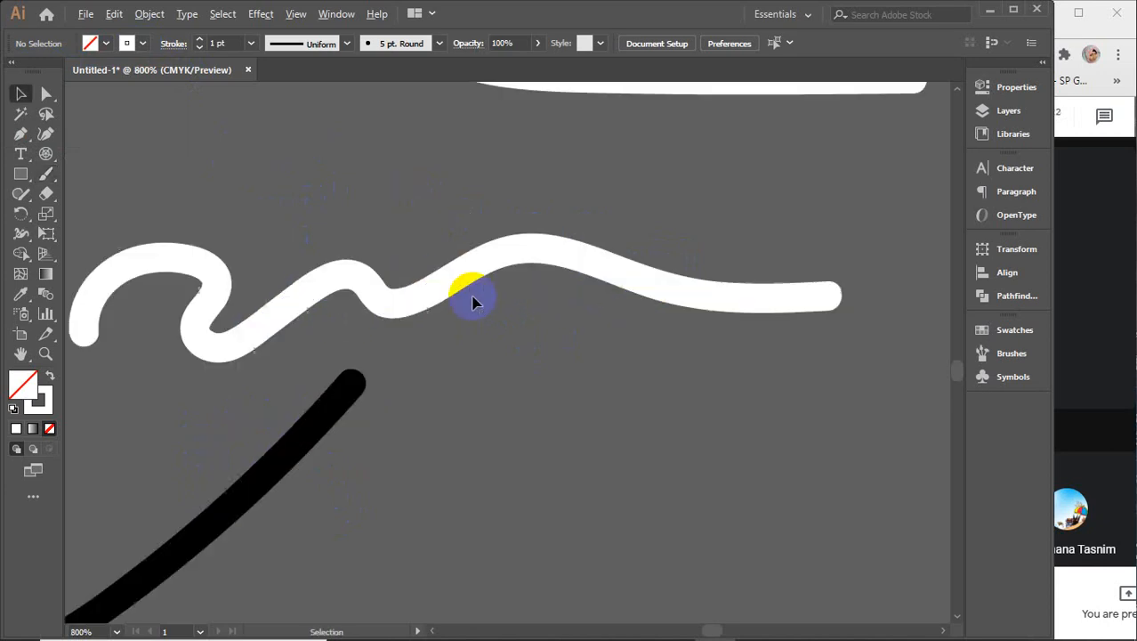
pyautogui.click(437, 265)
pyautogui.scroll(-2, 437, 272)
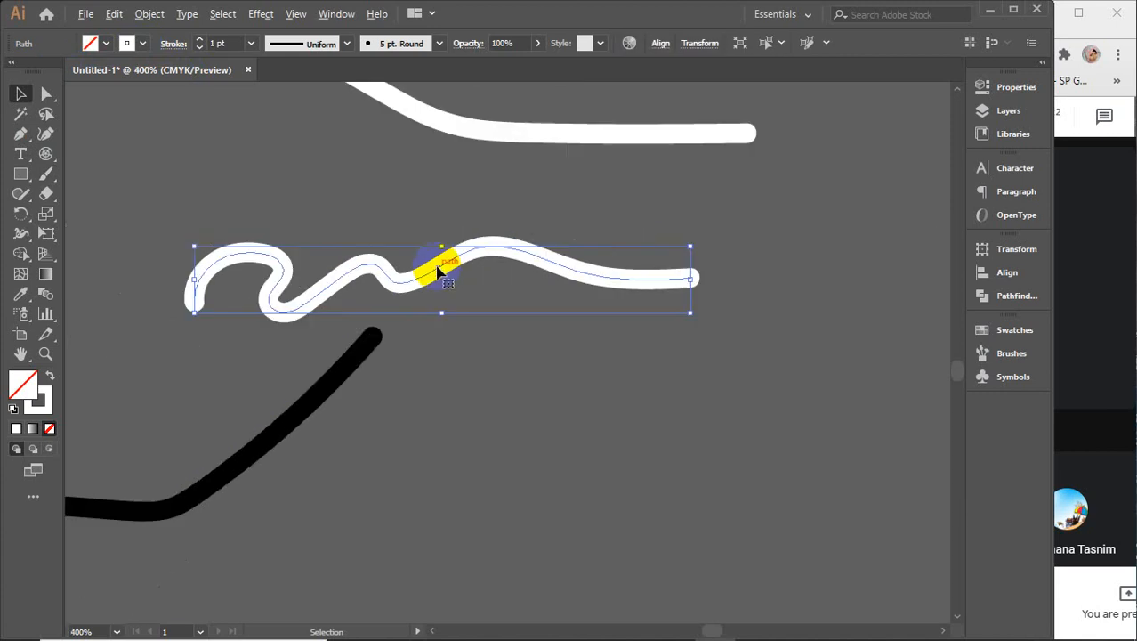
pyautogui.click(363, 351)
pyautogui.click(492, 129)
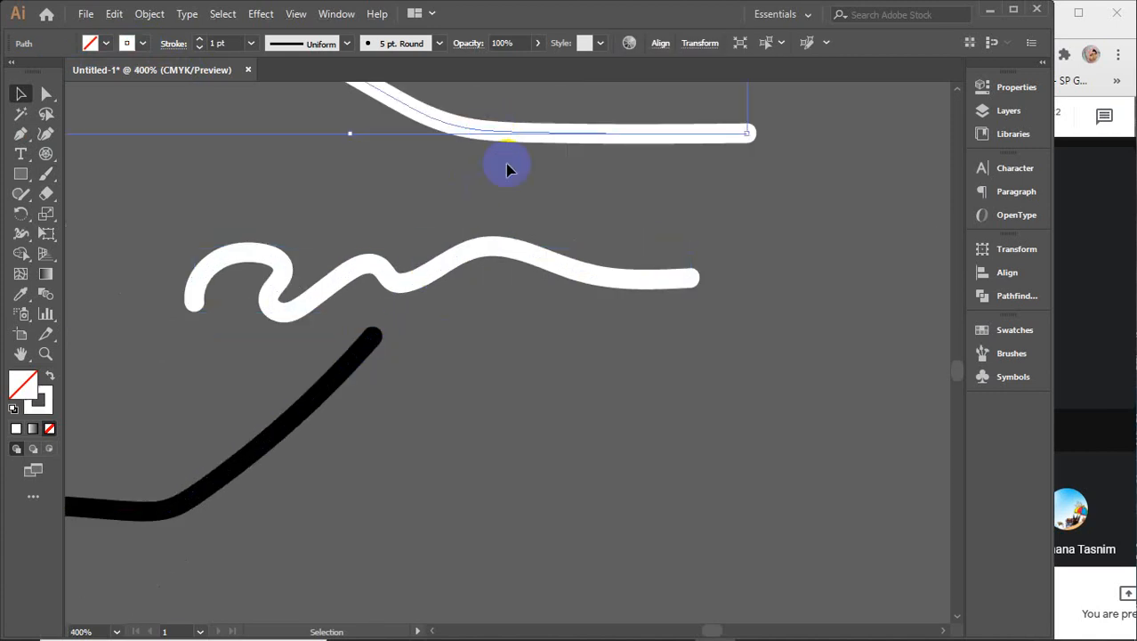
pyautogui.scroll(-2, 541, 254)
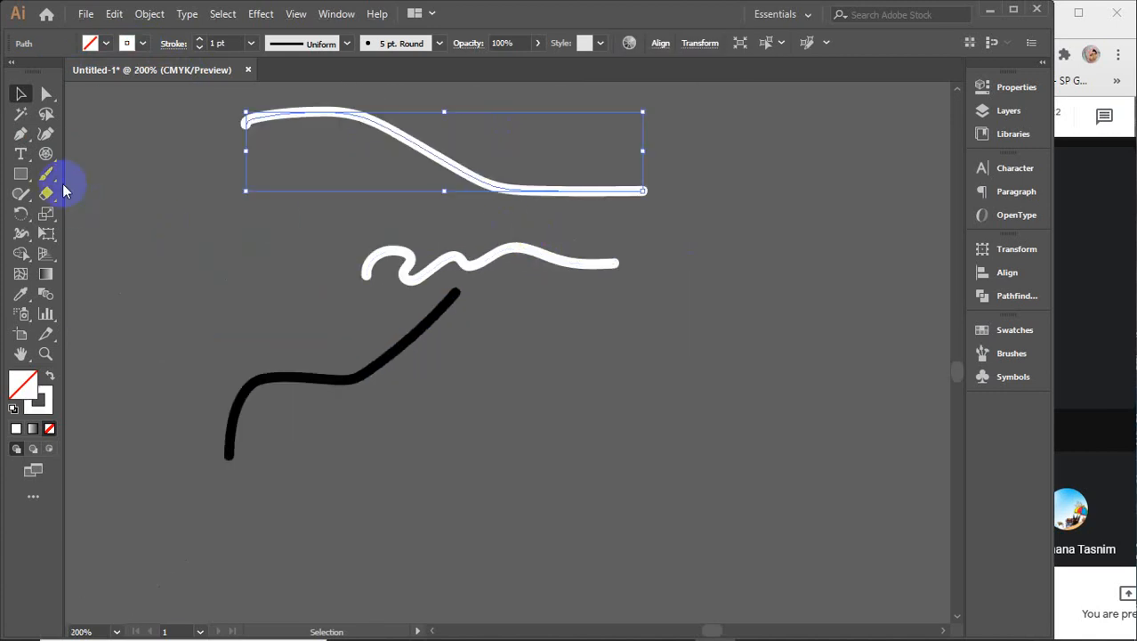
# - Paint two white wavy strokes below the existing ones with the Blob Brush tool
pyautogui.moveTo(49, 174); pyautogui.dragTo(131, 198)
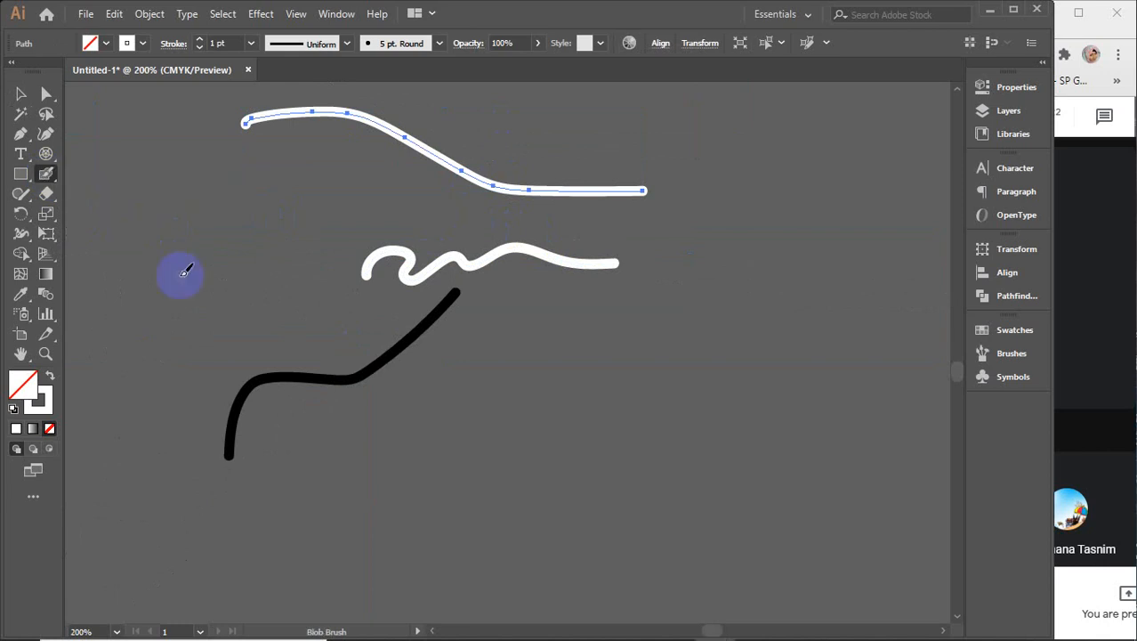
pyautogui.moveTo(331, 464)
pyautogui.mouseDown()
pyautogui.moveTo(372, 428)
pyautogui.moveTo(430, 440)
pyautogui.moveTo(515, 382)
pyautogui.moveTo(602, 380)
pyautogui.mouseUp()
pyautogui.moveTo(579, 473)
pyautogui.mouseDown()
pyautogui.moveTo(229, 498)
pyautogui.moveTo(183, 517)
pyautogui.mouseUp()
pyautogui.moveTo(230, 418); pyautogui.dragTo(233, 396)
# - Select the blob brush strokes and the black paintbrush stroke in turn to compare their fill and stroke attributes
pyautogui.click(20, 96)
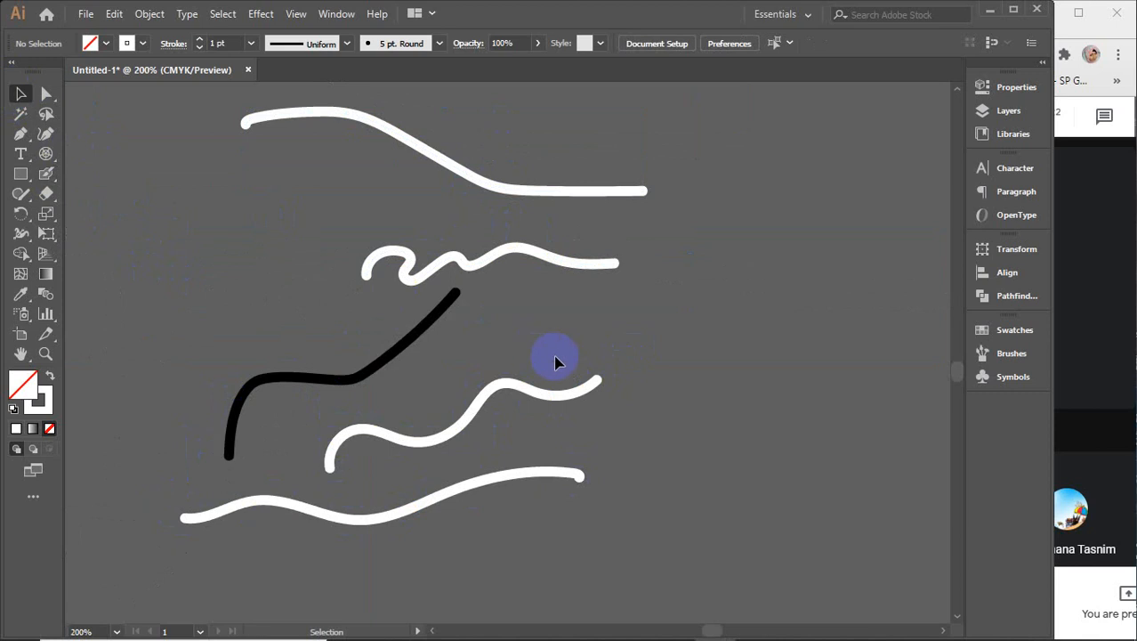
pyautogui.scroll(2, 536, 398)
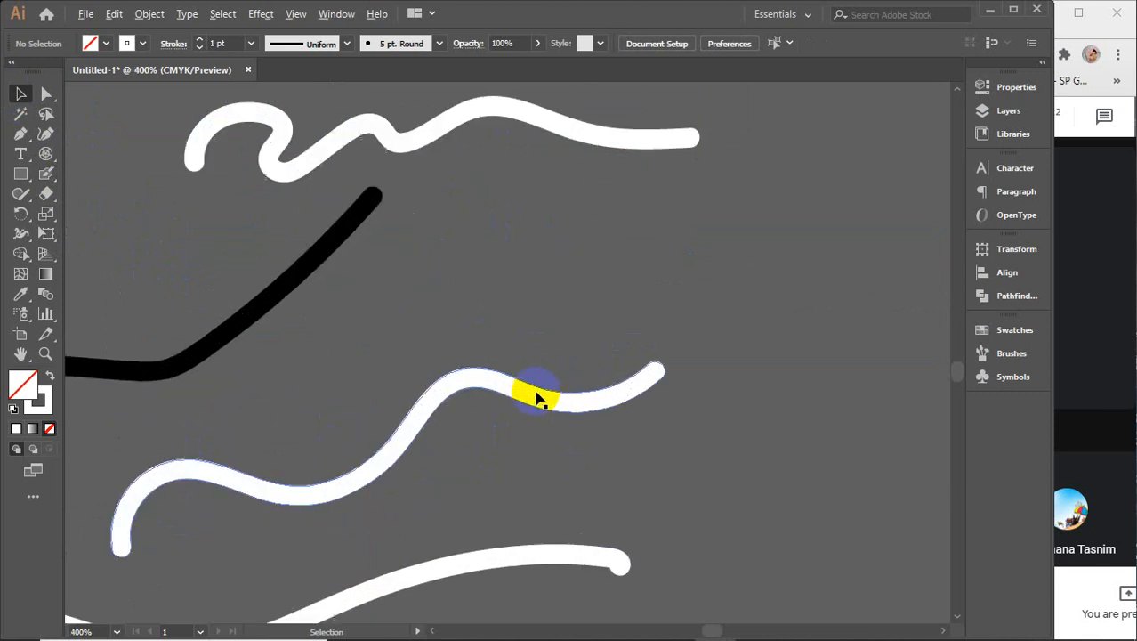
pyautogui.click(537, 397)
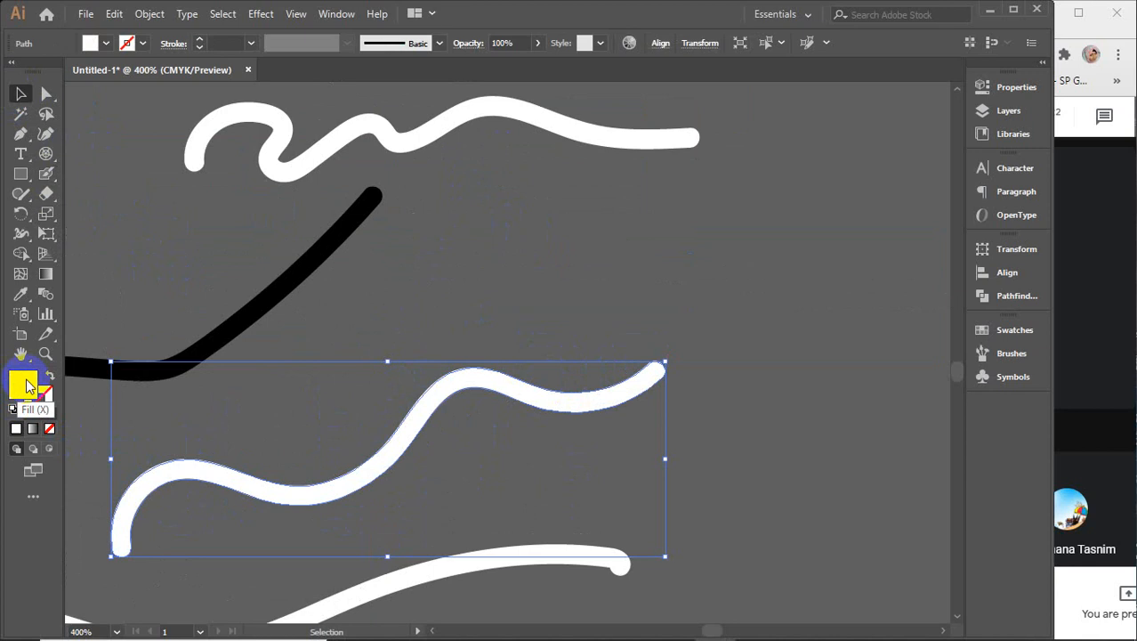
pyautogui.click(231, 328)
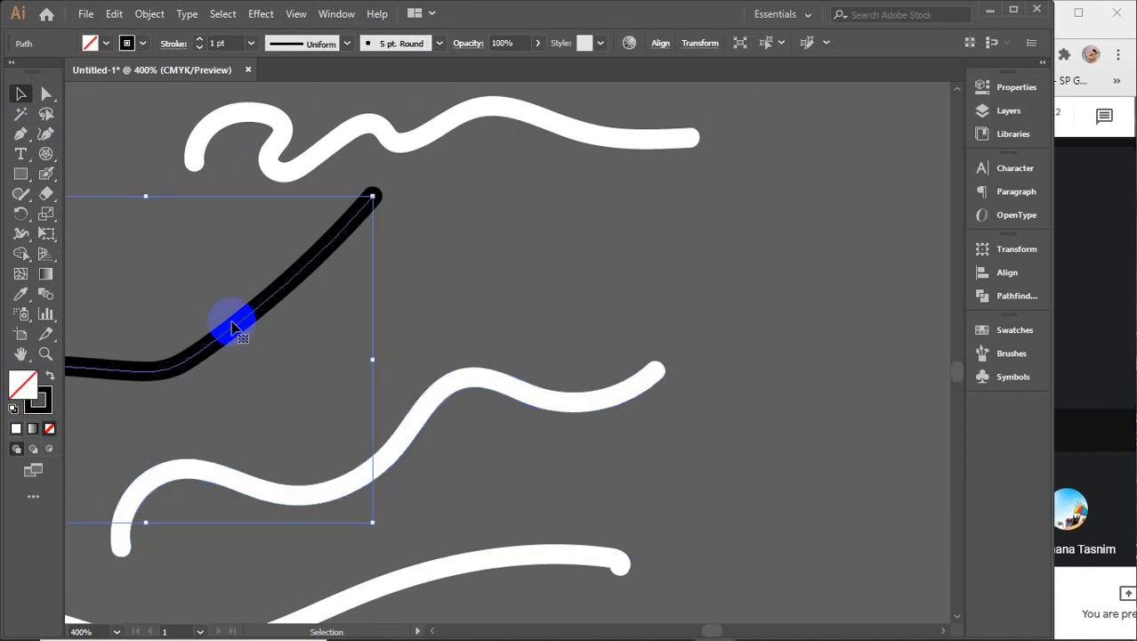
pyautogui.click(427, 408)
pyautogui.click(415, 578)
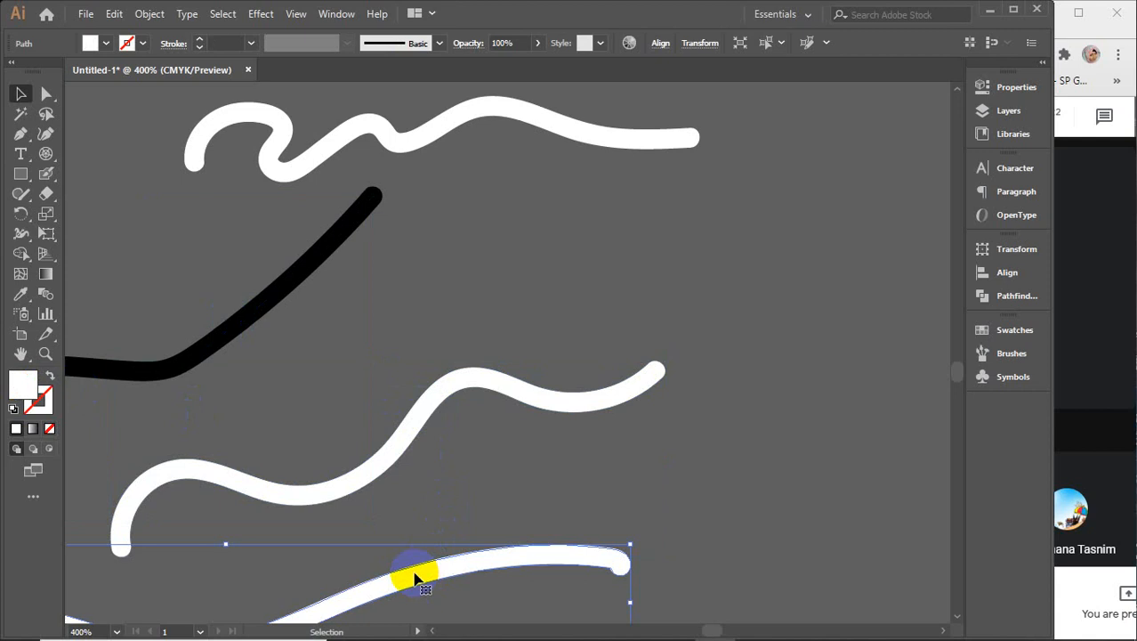
# - Select all the painted strokes together and delete them from the canvas
pyautogui.scroll(-3, 414, 578)
pyautogui.press('space')
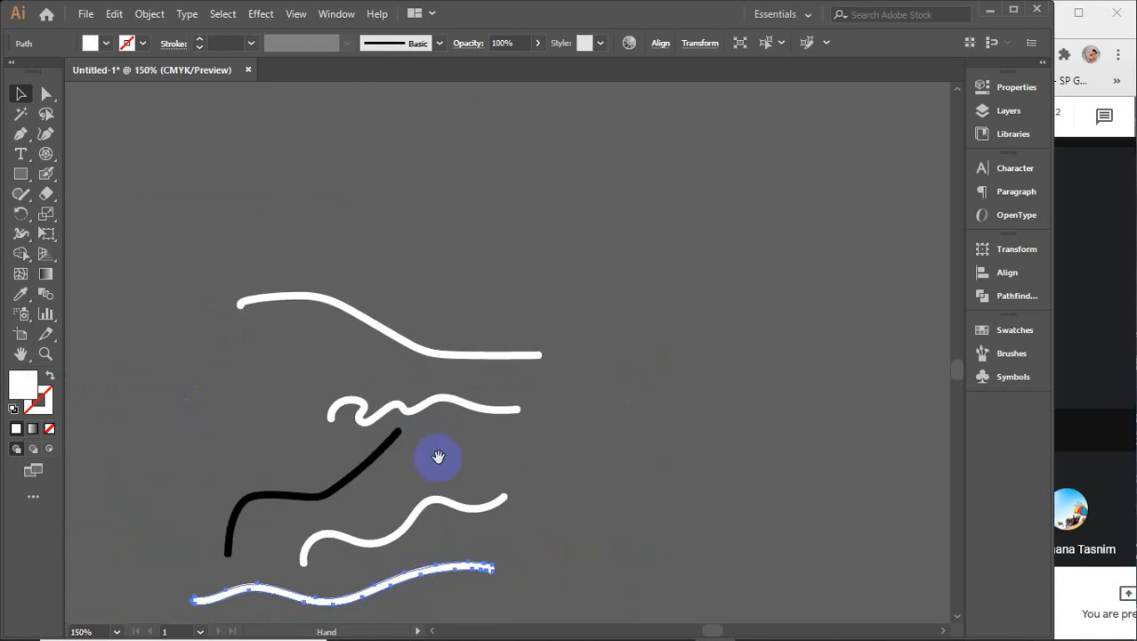
pyautogui.moveTo(438, 456); pyautogui.dragTo(450, 381)
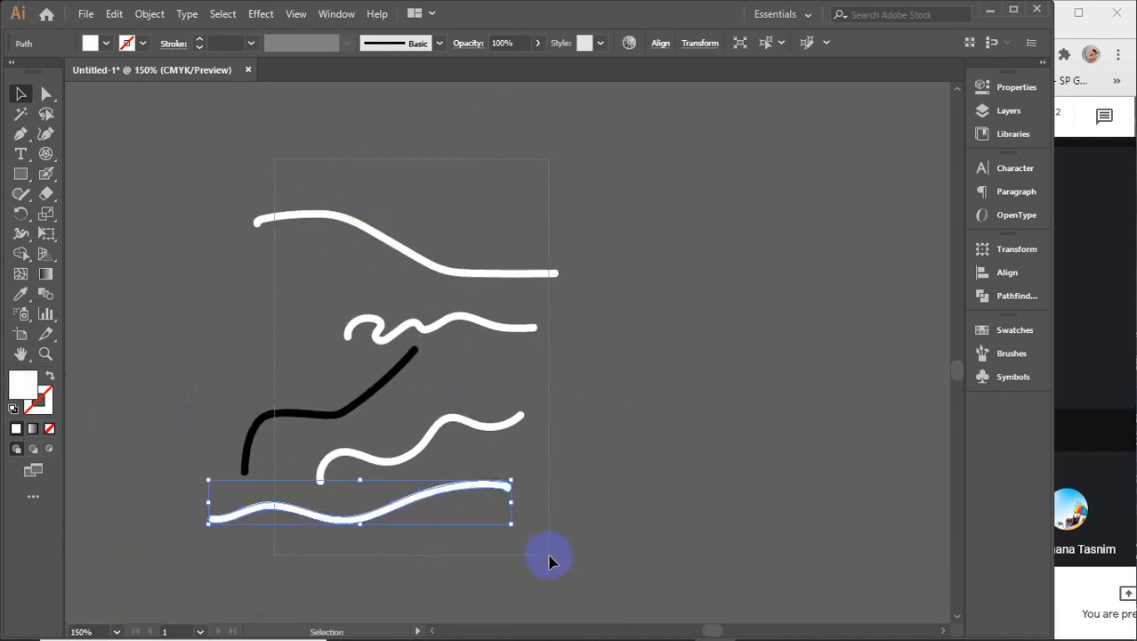
pyautogui.moveTo(549, 555); pyautogui.dragTo(548, 518)
pyautogui.press('Delete')
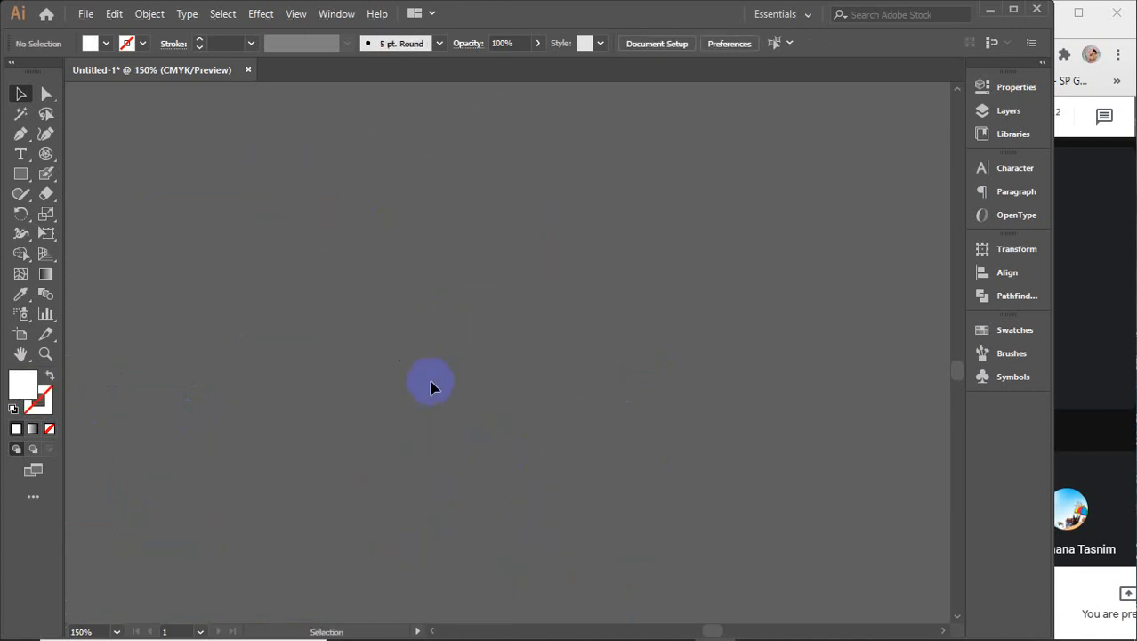
# - Paint a white wavy stroke near the top of the canvas using the Paintbrush with the 5 pt. Flat brush
pyautogui.click(45, 176)
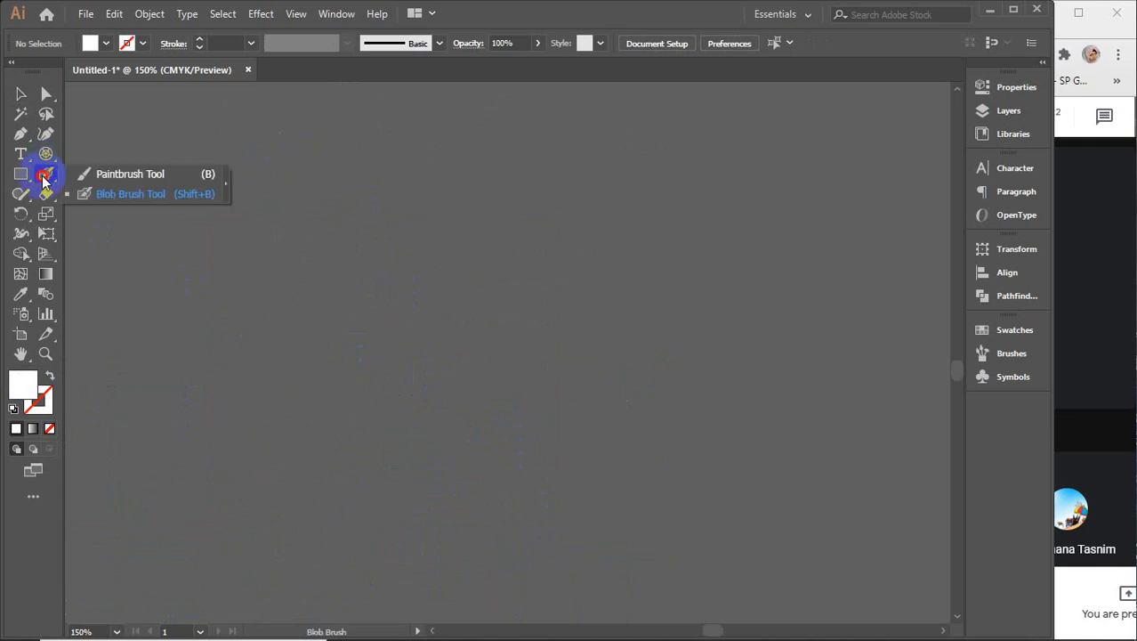
pyautogui.click(132, 173)
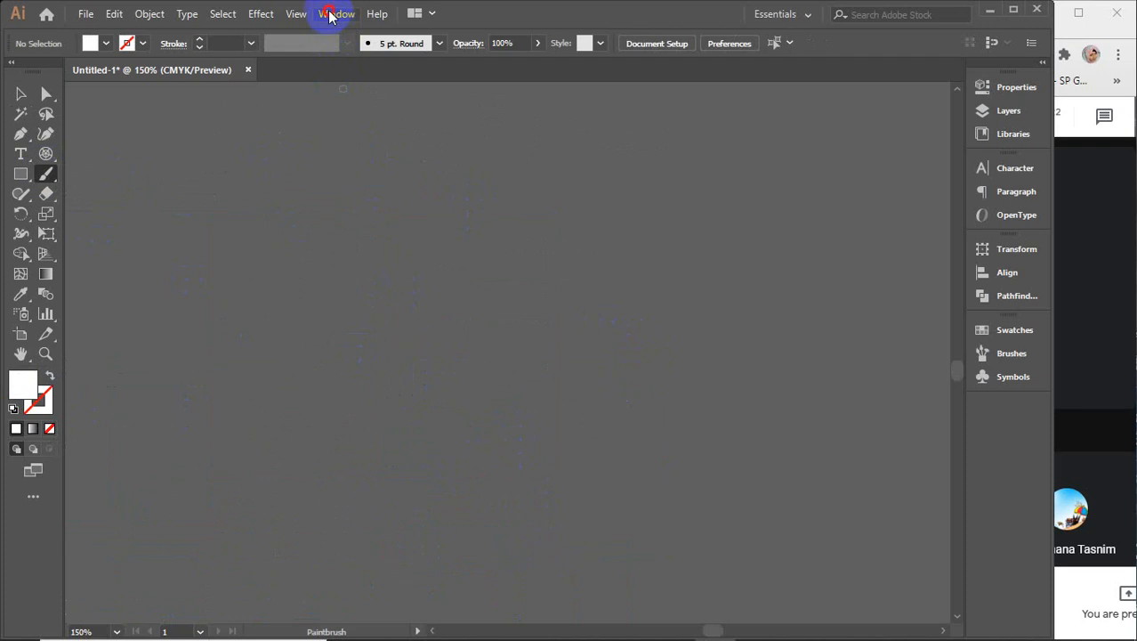
pyautogui.click(335, 16)
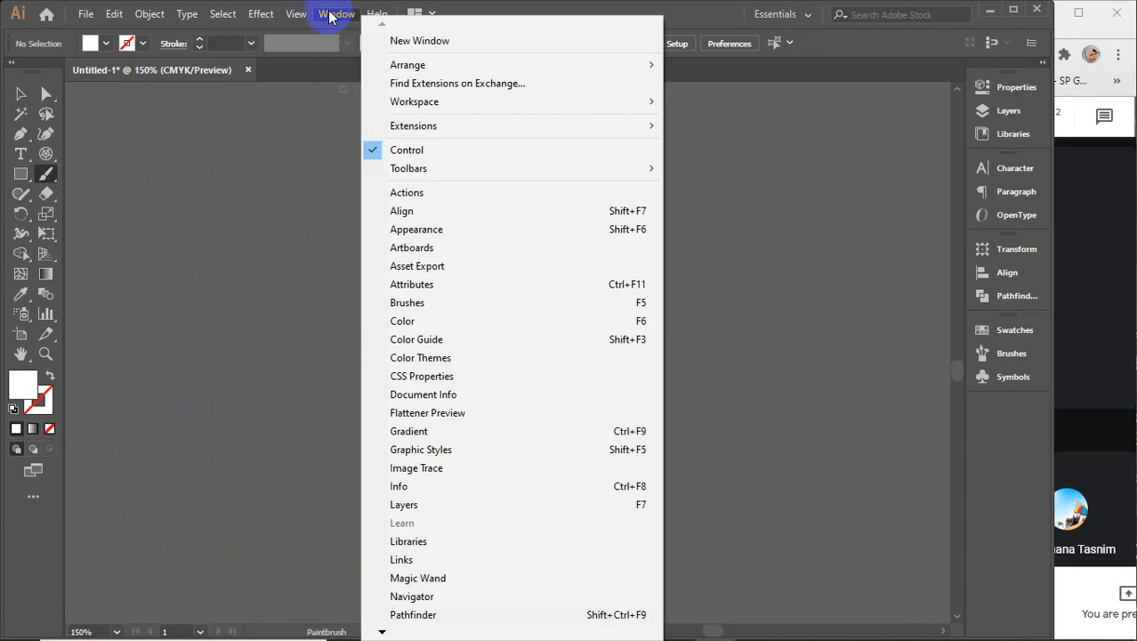
pyautogui.click(434, 302)
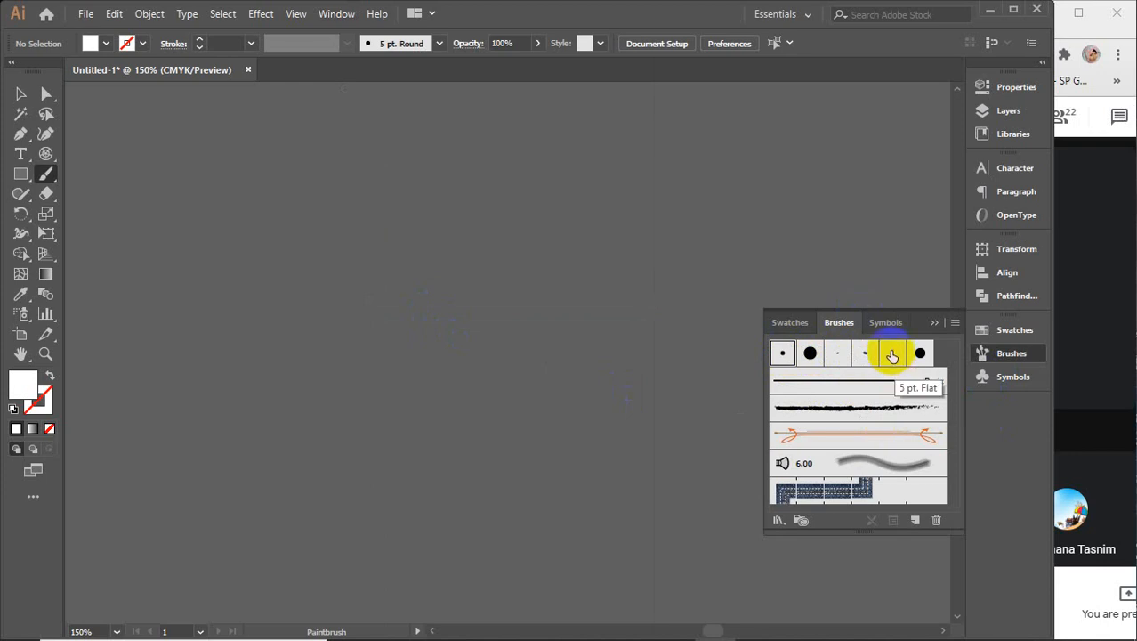
pyautogui.click(894, 355)
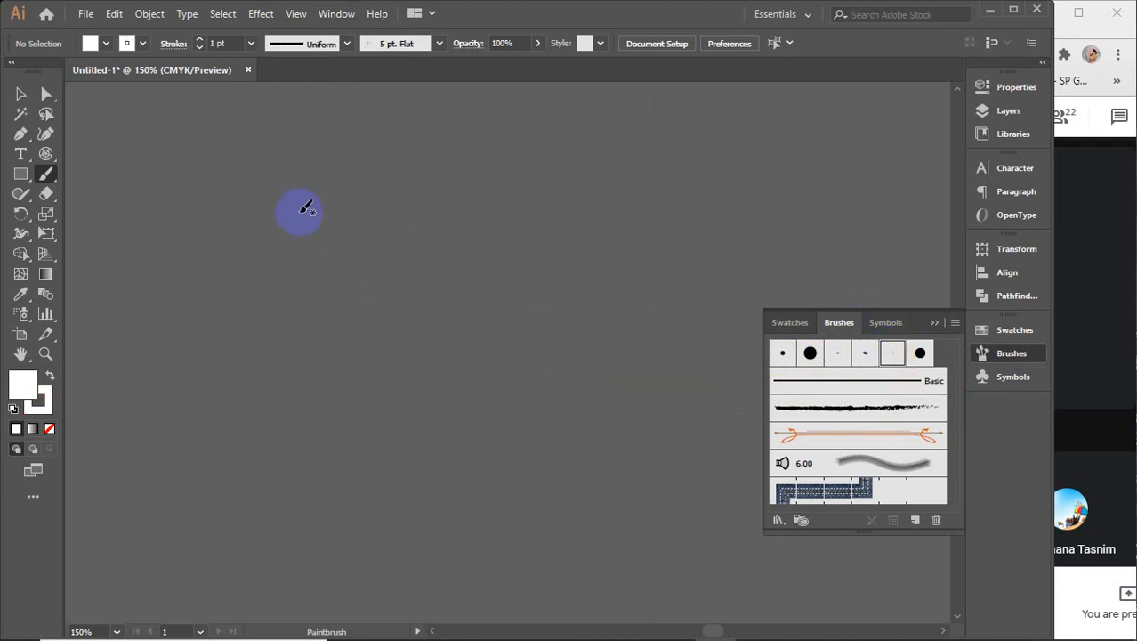
pyautogui.moveTo(281, 203)
pyautogui.mouseDown()
pyautogui.moveTo(335, 197)
pyautogui.moveTo(401, 218)
pyautogui.moveTo(595, 226)
pyautogui.mouseUp()
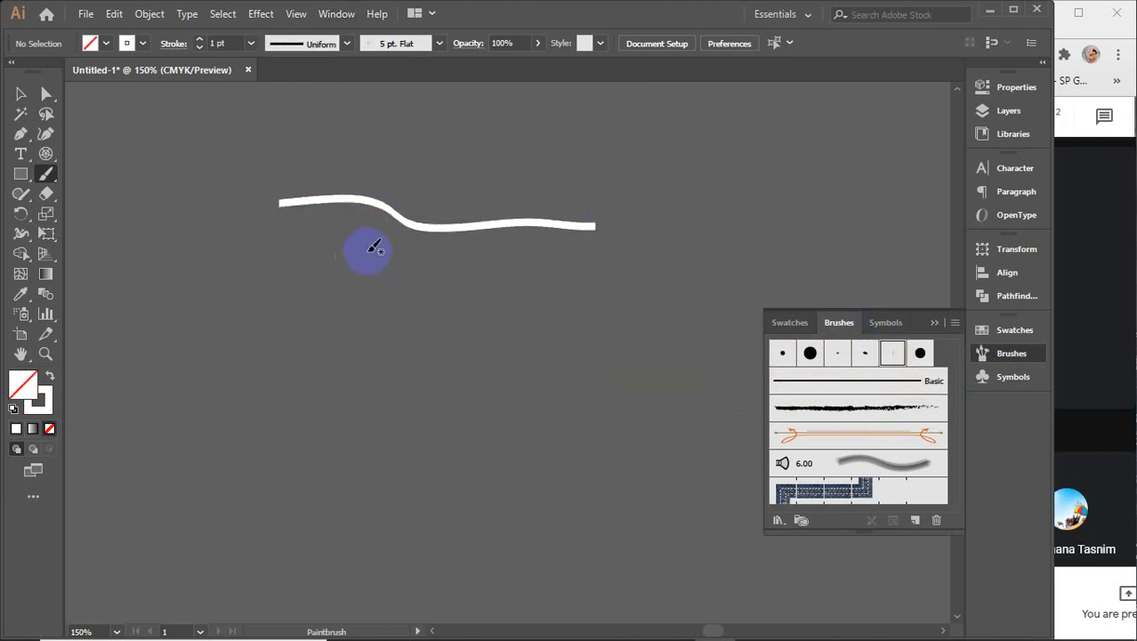
# - Paint a wavy stroke with the 15 pt. Round brush and another below it with the 5 pt. Oval brush
pyautogui.click(811, 354)
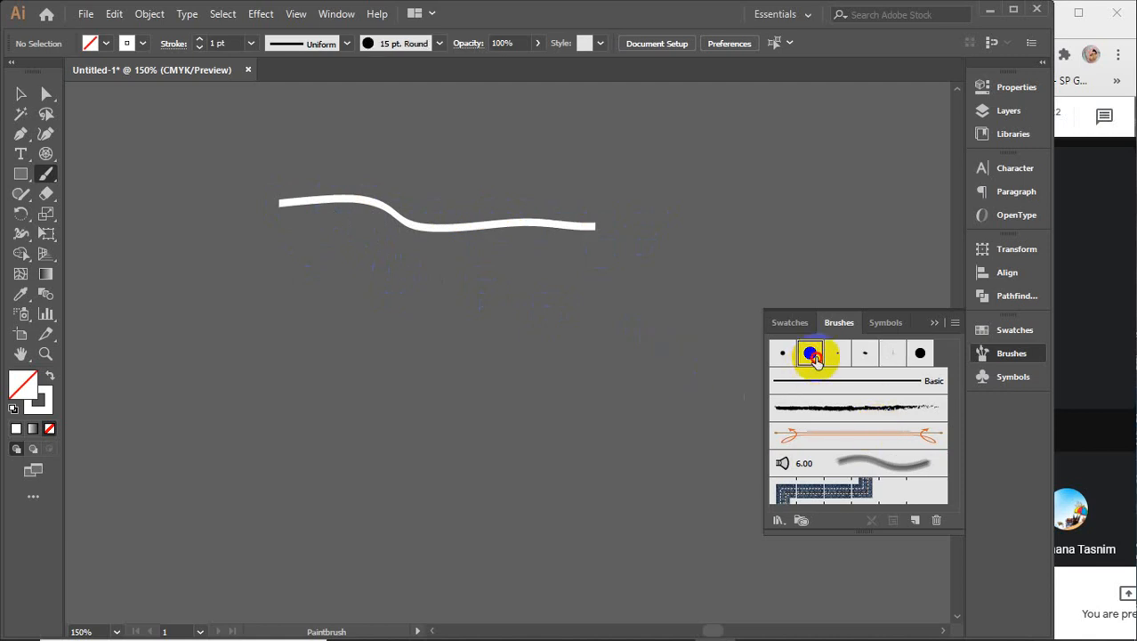
pyautogui.moveTo(509, 310); pyautogui.dragTo(614, 296)
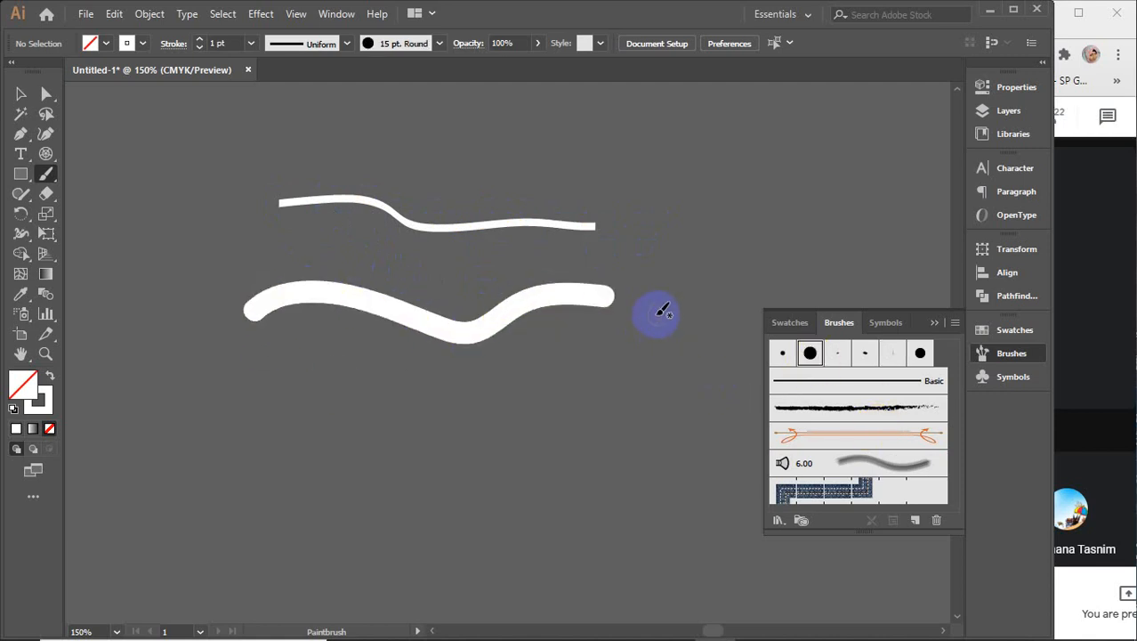
pyautogui.click(865, 352)
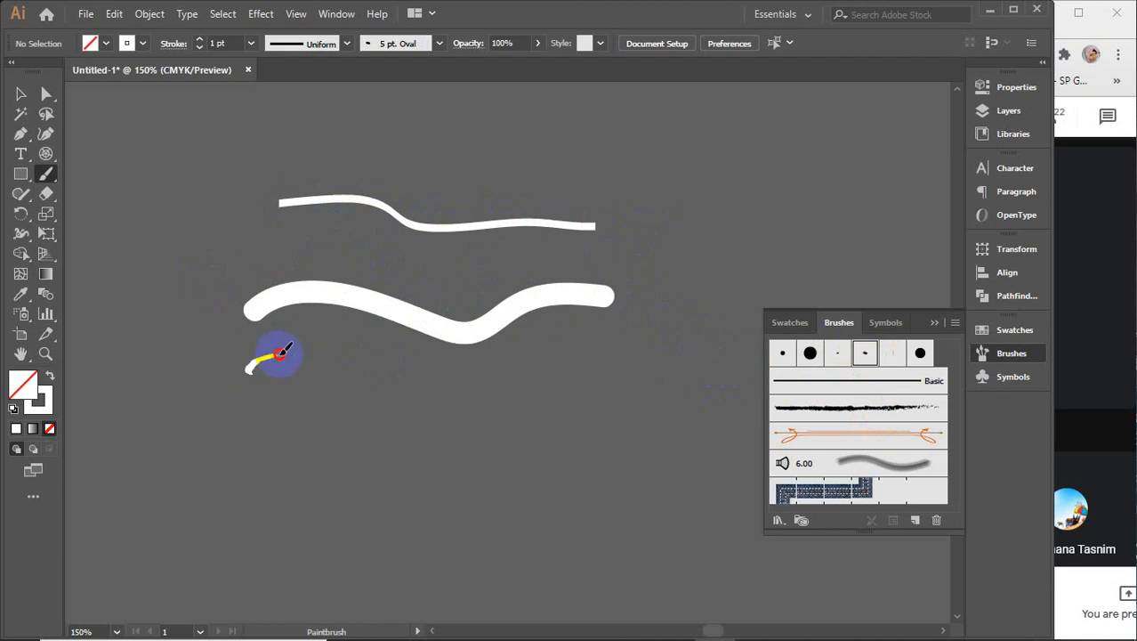
pyautogui.moveTo(281, 353)
pyautogui.mouseDown()
pyautogui.moveTo(417, 368)
pyautogui.moveTo(635, 344)
pyautogui.mouseUp()
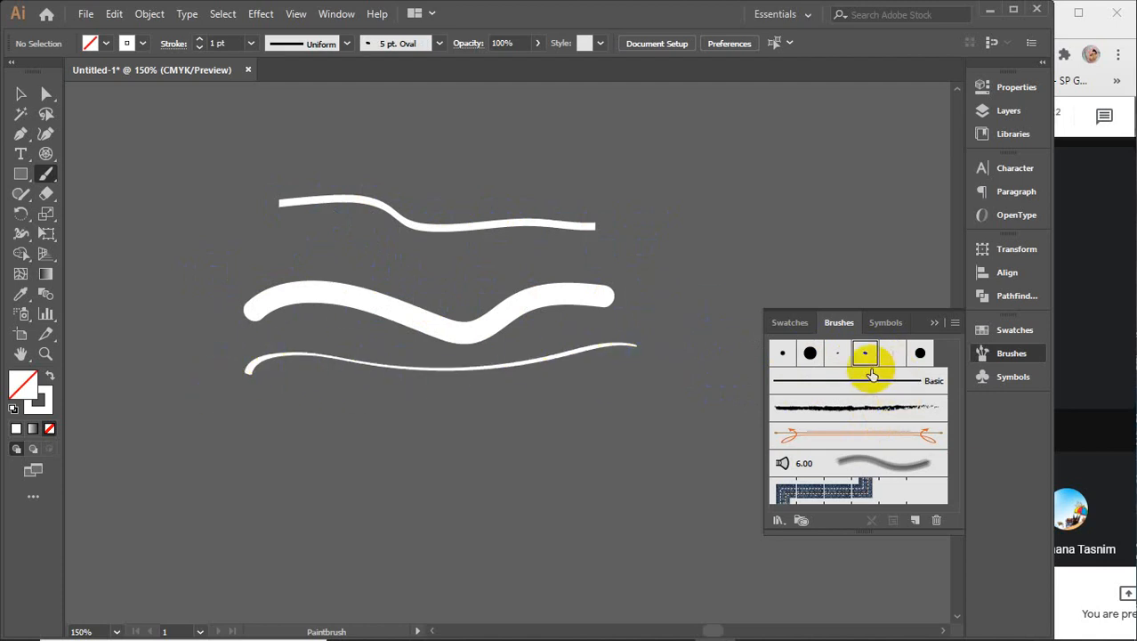
# - Paint a wavy stroke with the 3 pt. Oval brush, and another below it after choosing the Basic brush
pyautogui.click(837, 354)
pyautogui.moveTo(232, 410)
pyautogui.mouseDown()
pyautogui.moveTo(301, 388)
pyautogui.moveTo(452, 407)
pyautogui.moveTo(665, 386)
pyautogui.mouseUp()
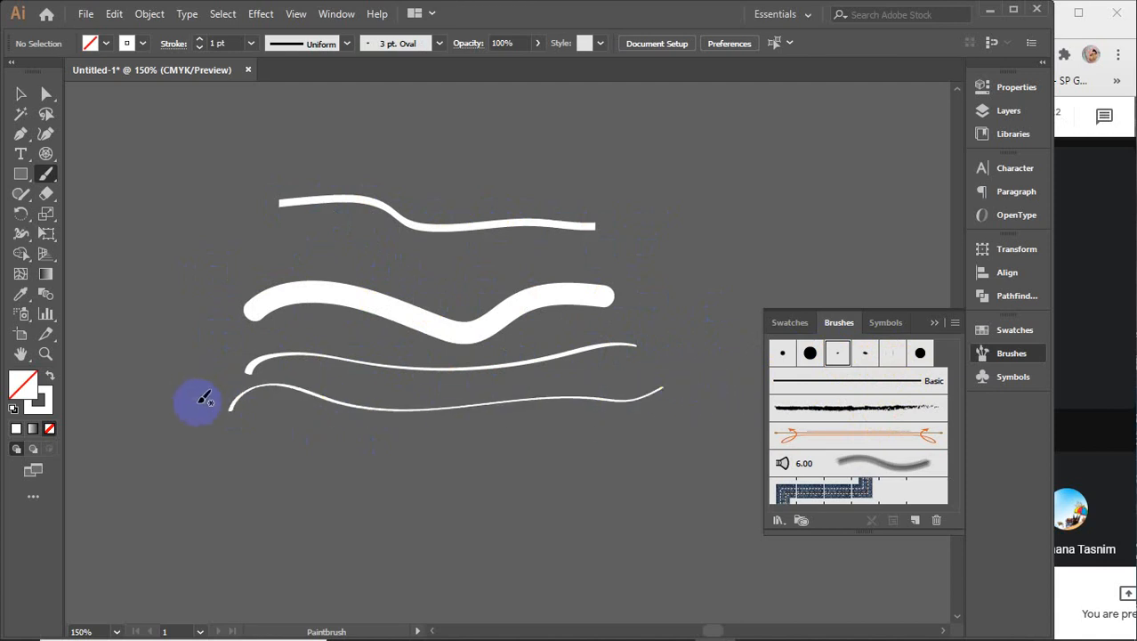
pyautogui.moveTo(252, 411)
pyautogui.mouseDown()
pyautogui.moveTo(287, 393)
pyautogui.moveTo(335, 403)
pyautogui.moveTo(519, 395)
pyautogui.mouseUp()
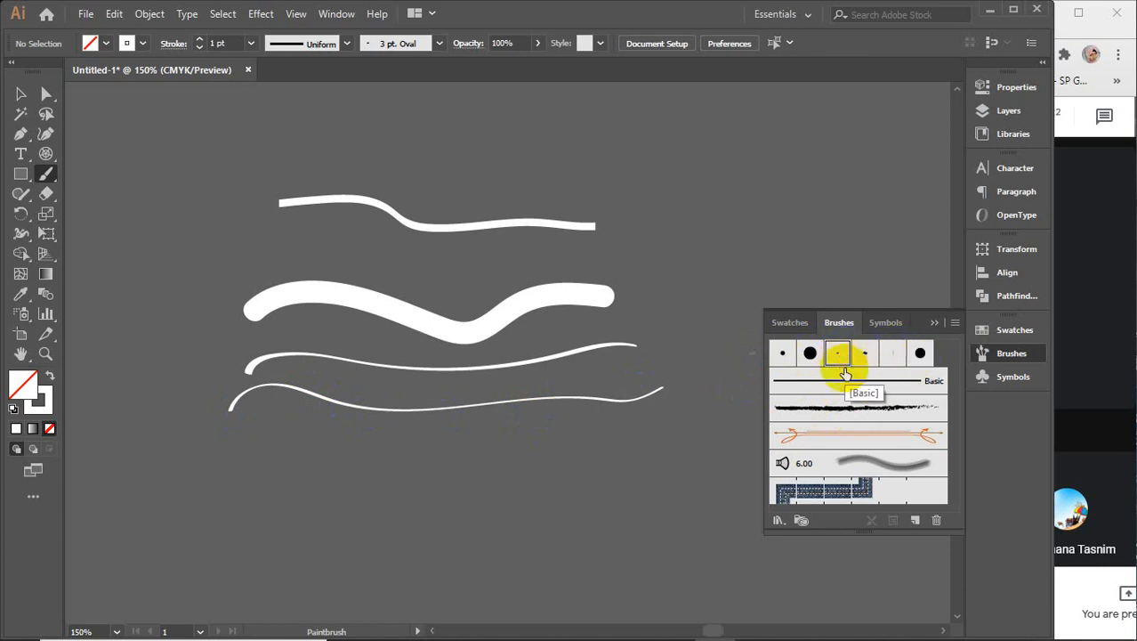
pyautogui.click(822, 389)
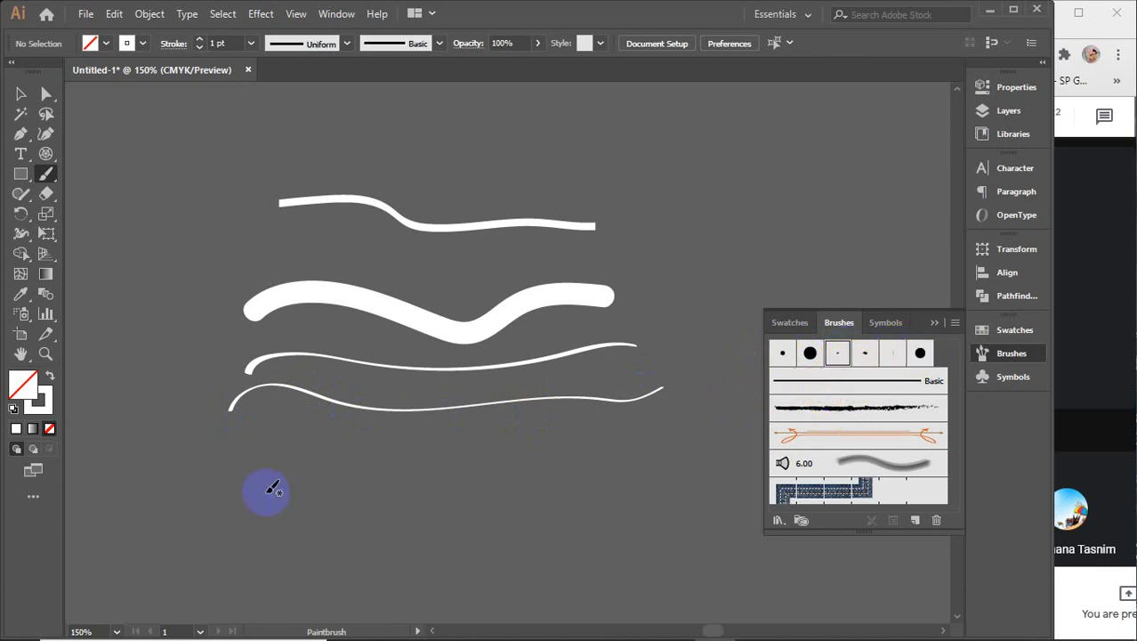
pyautogui.moveTo(216, 470); pyautogui.dragTo(661, 448)
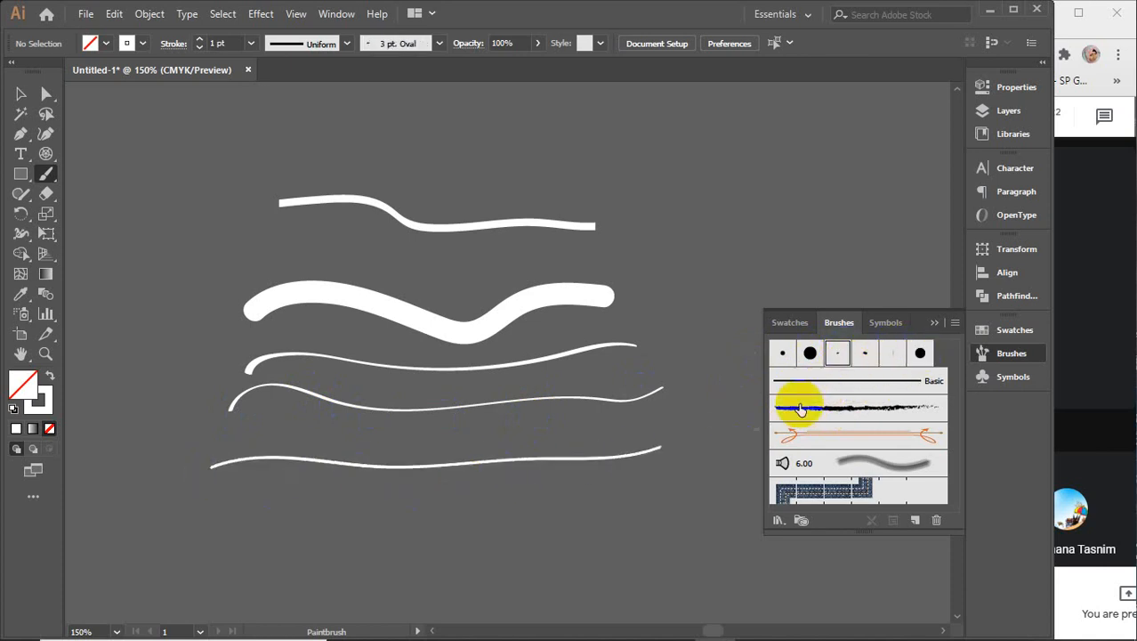
# - Paint a wavy stroke below the others with the rough-textured art brush, and one above them all with the Denim Seam brush
pyautogui.click(840, 355)
pyautogui.click(824, 411)
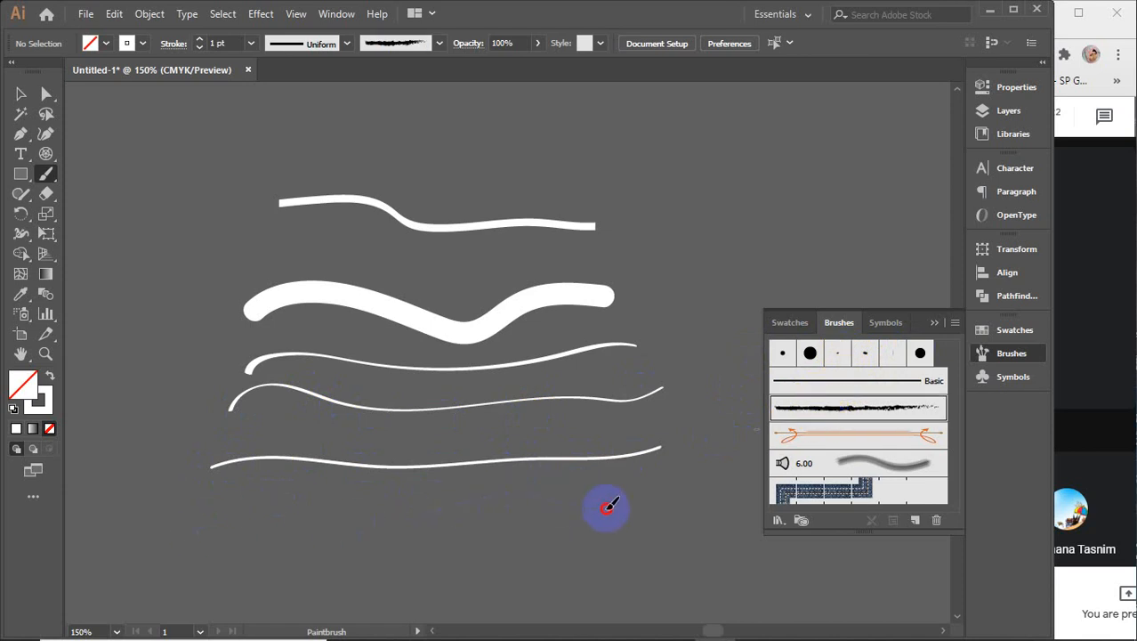
pyautogui.moveTo(606, 506); pyautogui.dragTo(661, 498)
pyautogui.moveTo(172, 540)
pyautogui.mouseDown()
pyautogui.moveTo(524, 495)
pyautogui.moveTo(570, 502)
pyautogui.moveTo(534, 507)
pyautogui.moveTo(592, 514)
pyautogui.mouseUp()
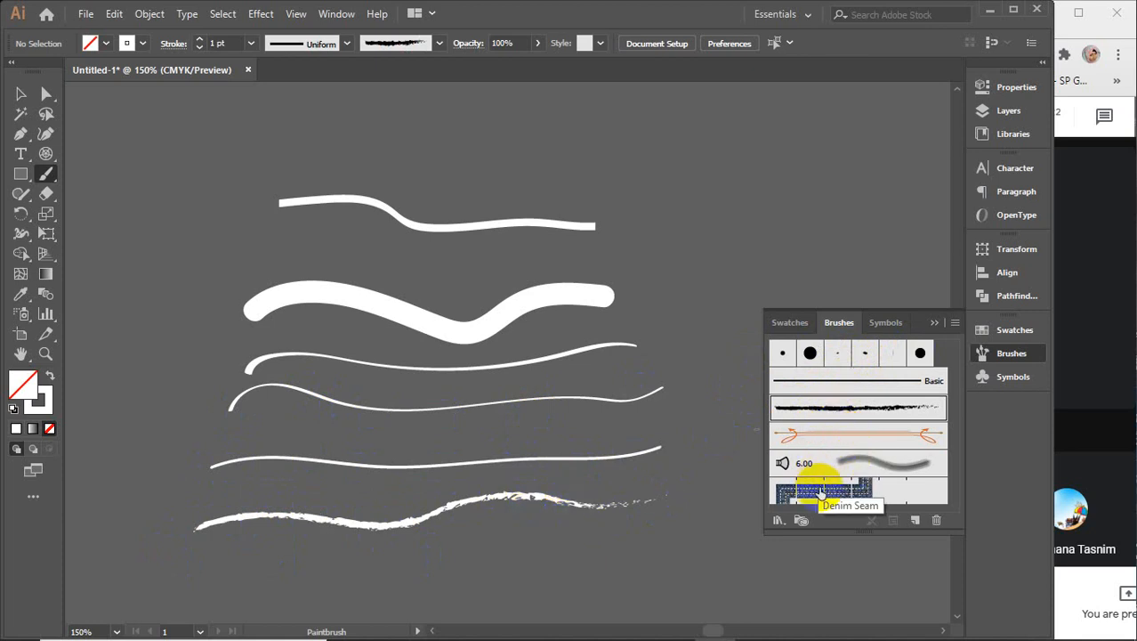
pyautogui.click(861, 492)
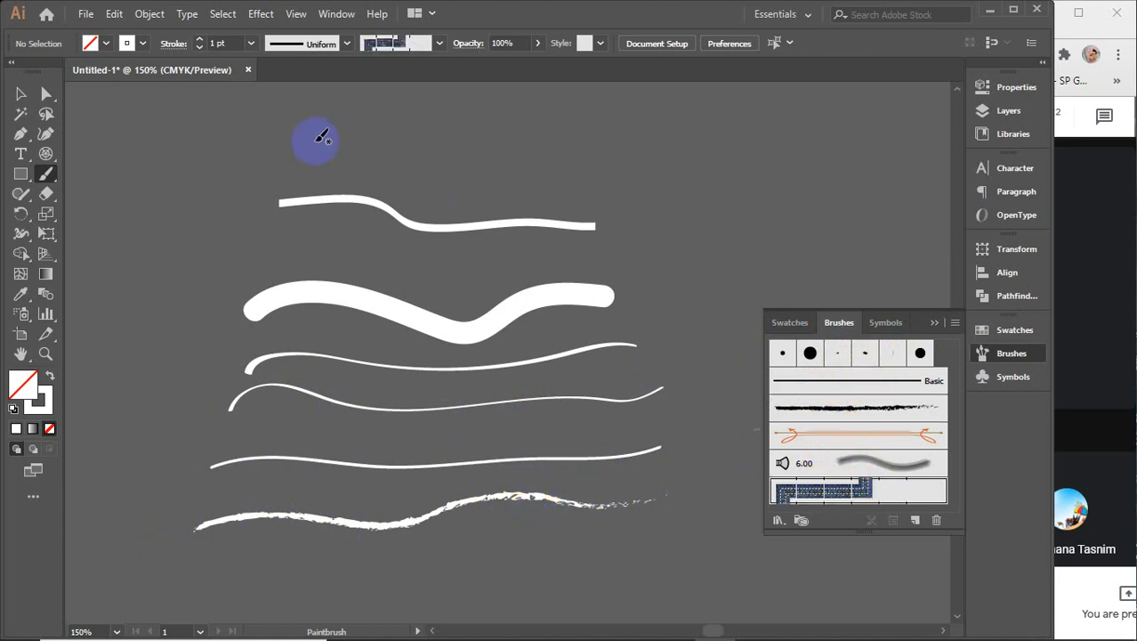
pyautogui.moveTo(505, 157); pyautogui.dragTo(756, 178)
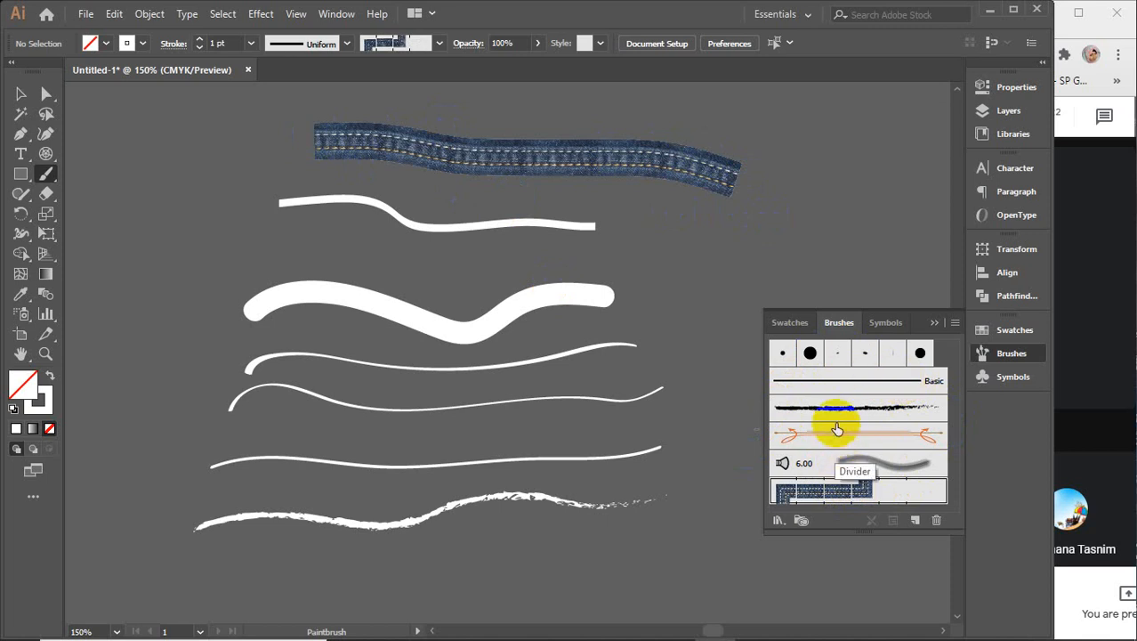
# - Open the Artistic_Calligraphic brush library, enlarge it to show all its brushes, and move it clear of the painted strokes
pyautogui.click(956, 324)
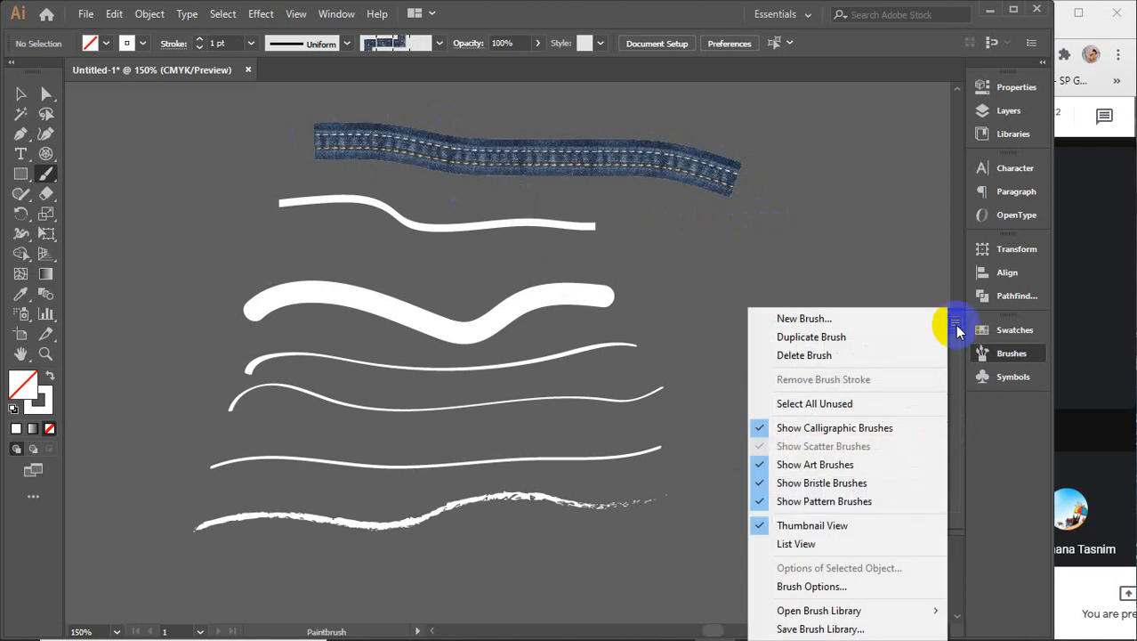
pyautogui.moveTo(780, 614)
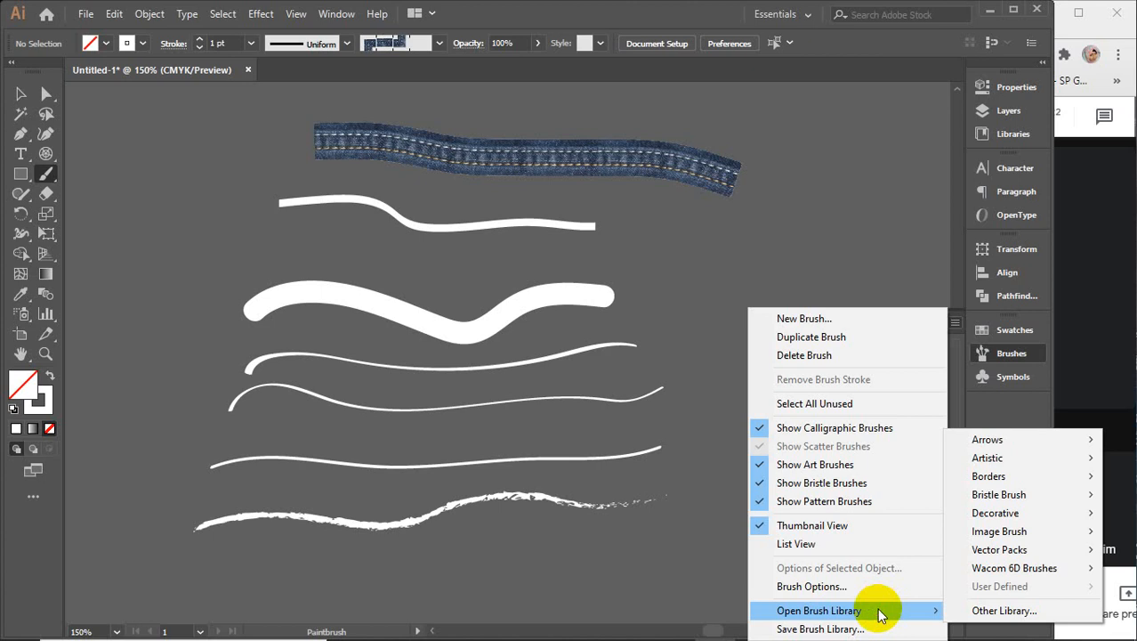
pyautogui.moveTo(995, 442)
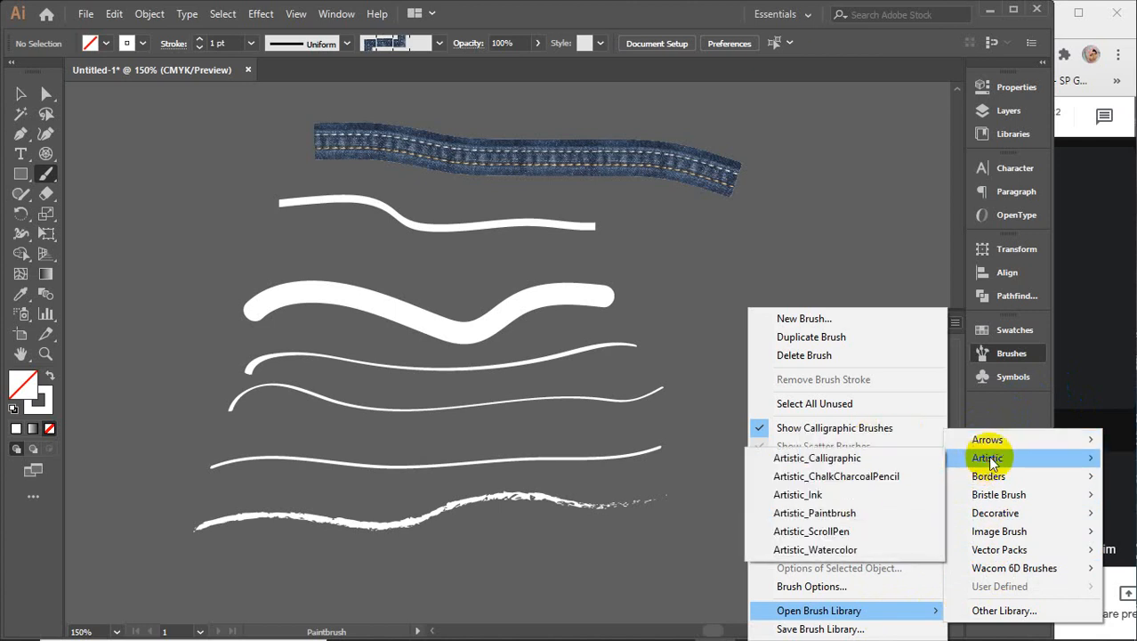
pyautogui.click(810, 458)
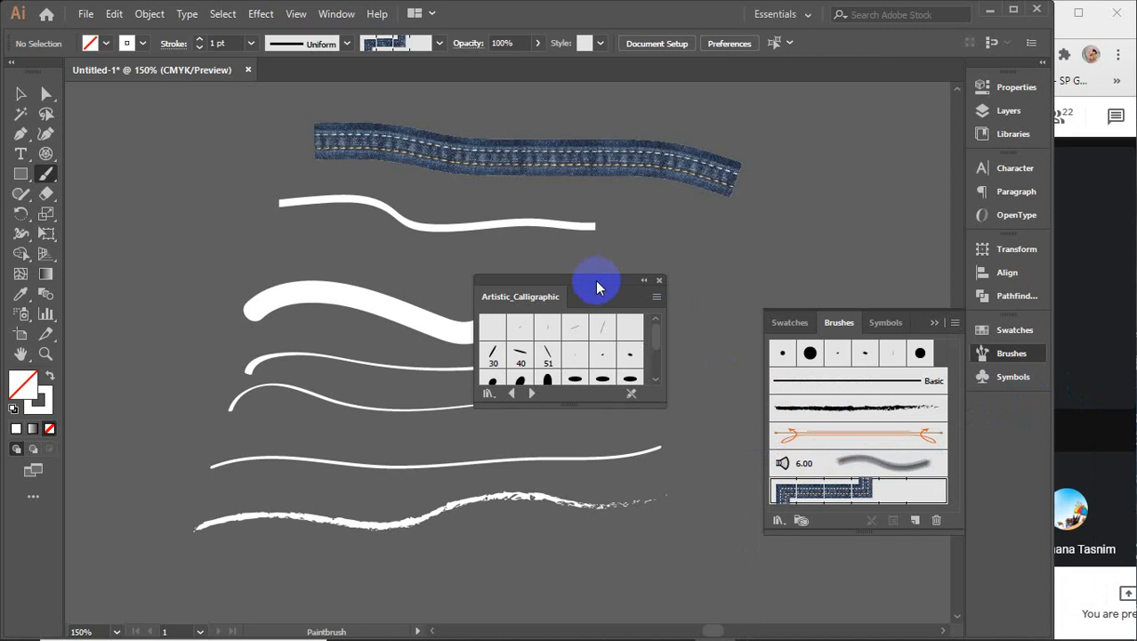
pyautogui.moveTo(597, 287)
pyautogui.mouseDown()
pyautogui.moveTo(681, 340)
pyautogui.moveTo(685, 482)
pyautogui.moveTo(665, 437)
pyautogui.moveTo(677, 408)
pyautogui.mouseUp()
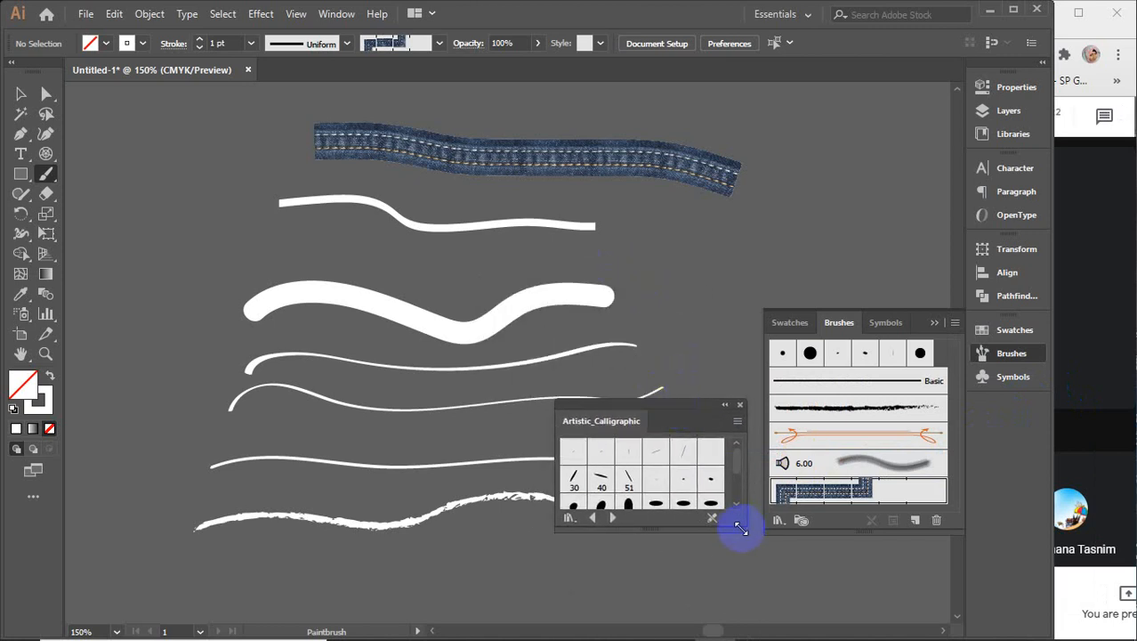
pyautogui.moveTo(741, 528)
pyautogui.mouseDown()
pyautogui.moveTo(790, 577)
pyautogui.moveTo(774, 570)
pyautogui.mouseUp()
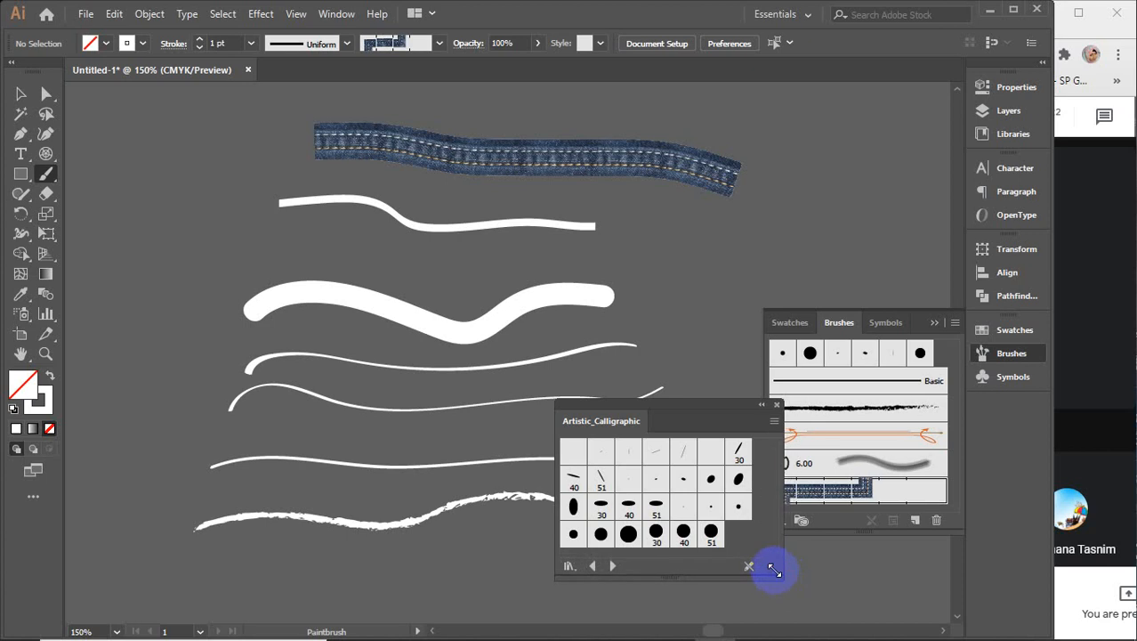
pyautogui.moveTo(680, 402)
pyautogui.mouseDown()
pyautogui.moveTo(794, 416)
pyautogui.moveTo(955, 414)
pyautogui.mouseUp()
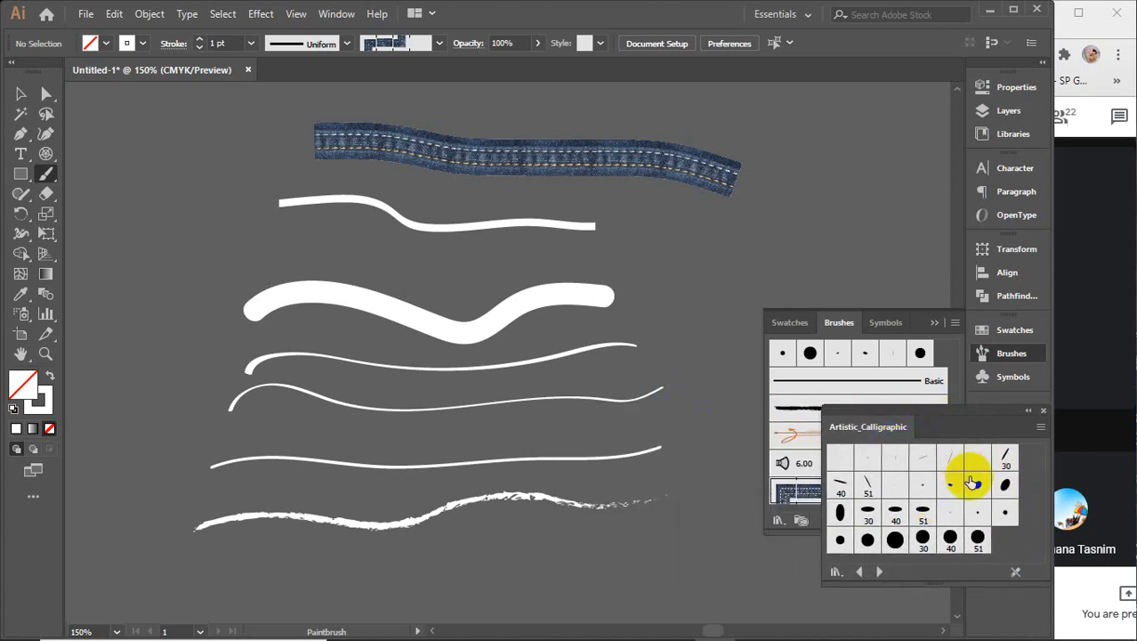
# - Paint a large calligraphic letter L on an empty area of the canvas with the 30 pt. Flat brush
pyautogui.click(1005, 456)
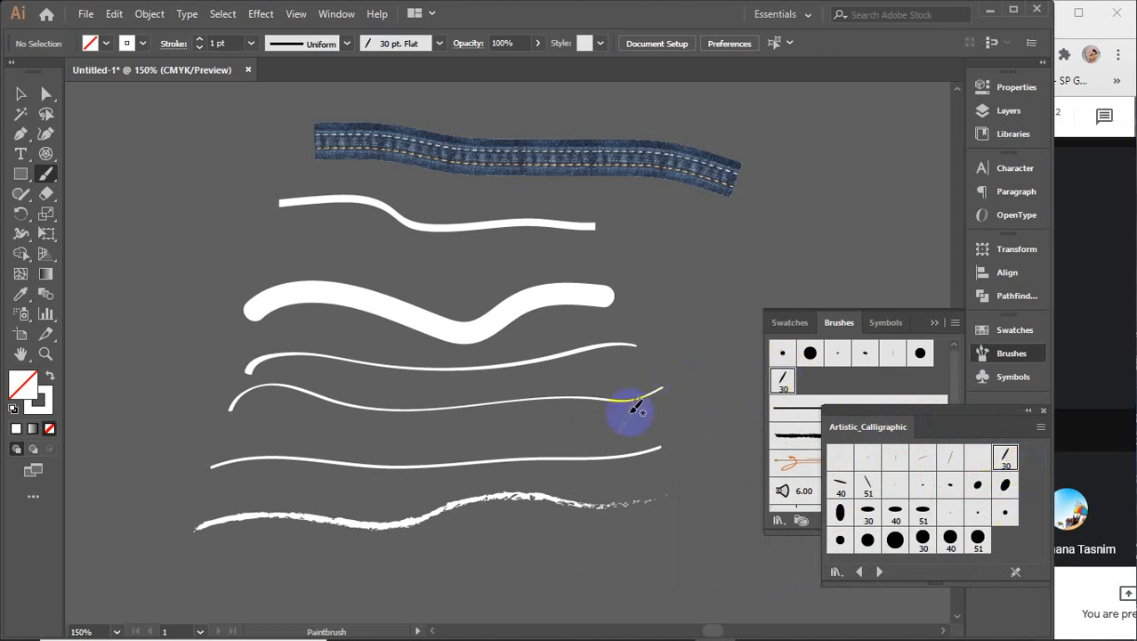
pyautogui.scroll(-1, 630, 413)
pyautogui.press('space')
pyautogui.moveTo(660, 342); pyautogui.dragTo(388, 499)
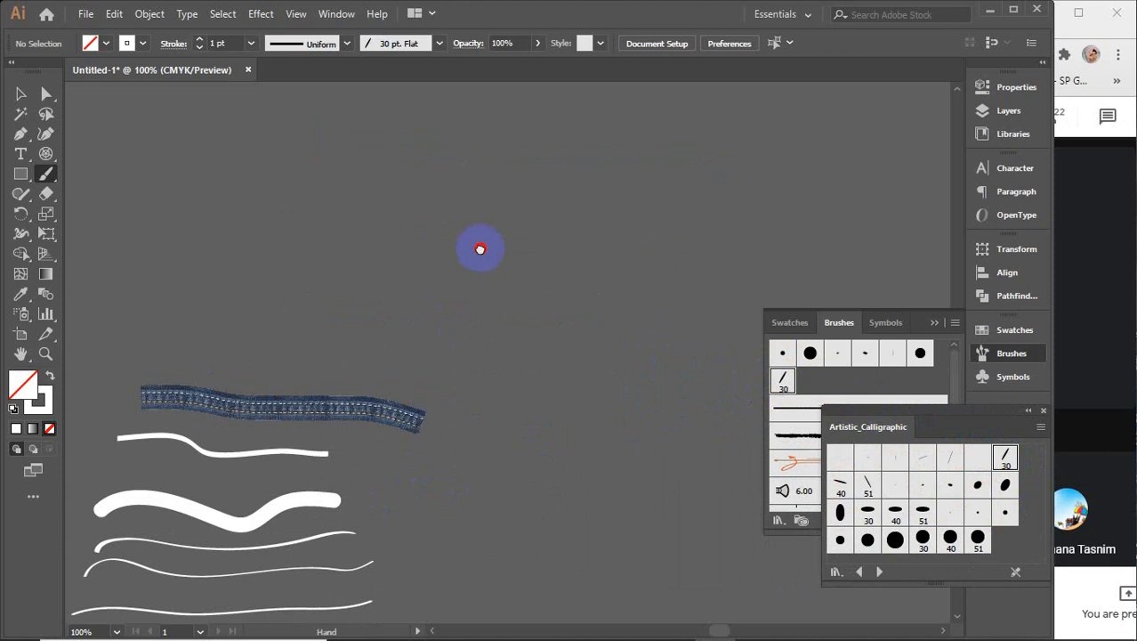
pyautogui.moveTo(480, 249)
pyautogui.mouseDown()
pyautogui.moveTo(422, 444)
pyautogui.moveTo(411, 447)
pyautogui.mouseUp()
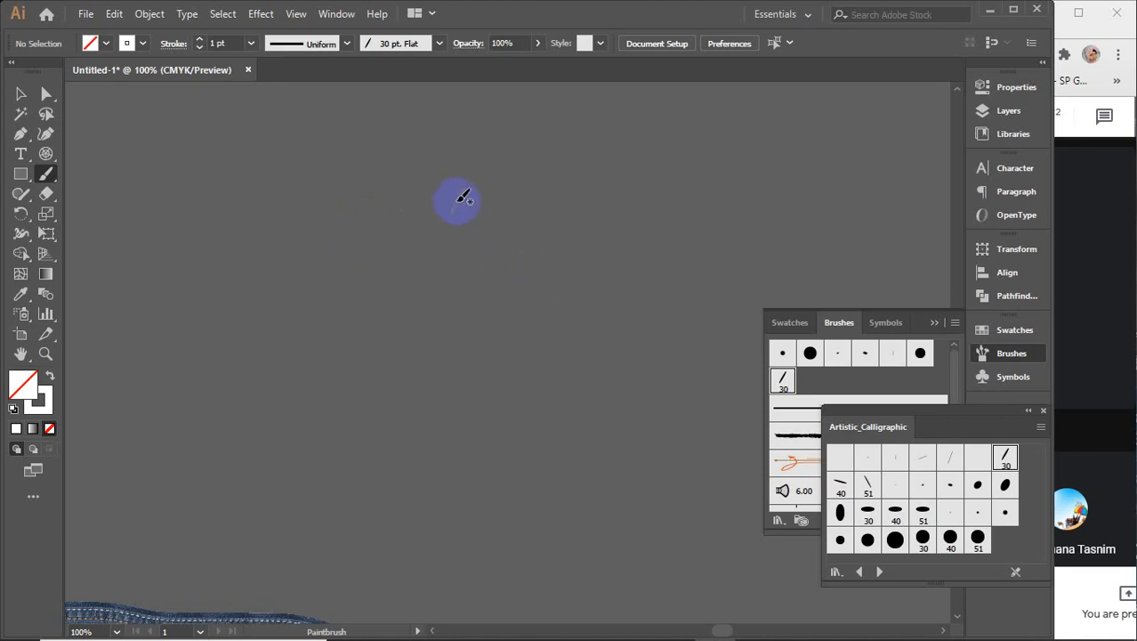
pyautogui.moveTo(339, 166)
pyautogui.mouseDown()
pyautogui.moveTo(337, 396)
pyautogui.moveTo(326, 424)
pyautogui.moveTo(449, 405)
pyautogui.moveTo(514, 331)
pyautogui.mouseUp()
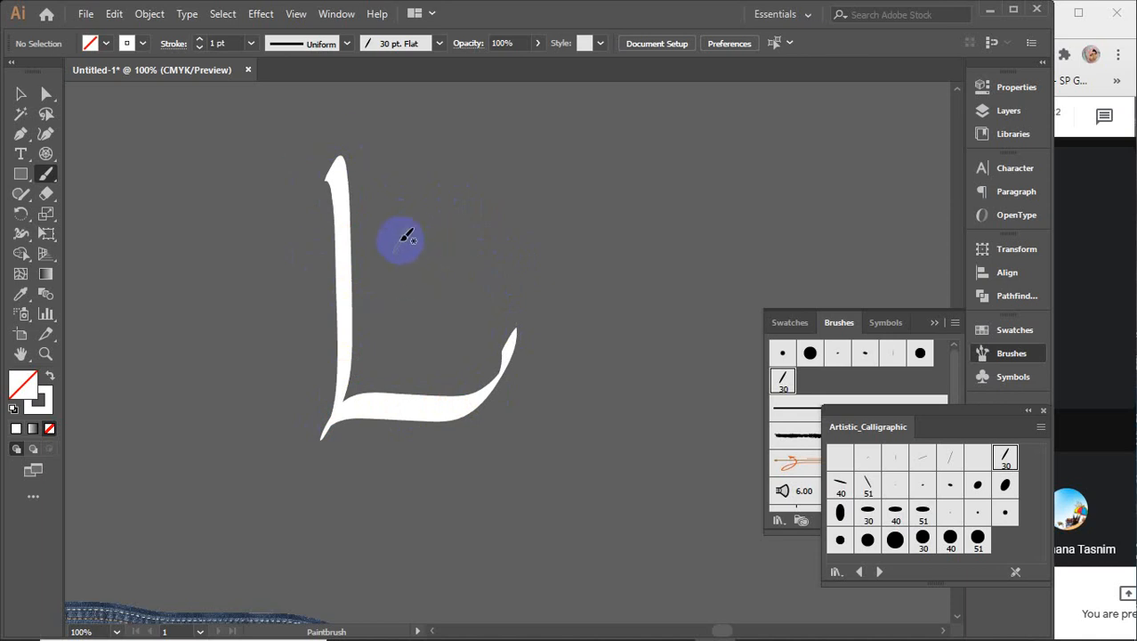
# - Paint a smaller letter E inside the angle of the L, using one curved main stroke and two arms
pyautogui.moveTo(406, 228)
pyautogui.mouseDown()
pyautogui.moveTo(394, 356)
pyautogui.moveTo(431, 369)
pyautogui.moveTo(484, 308)
pyautogui.moveTo(485, 318)
pyautogui.mouseUp()
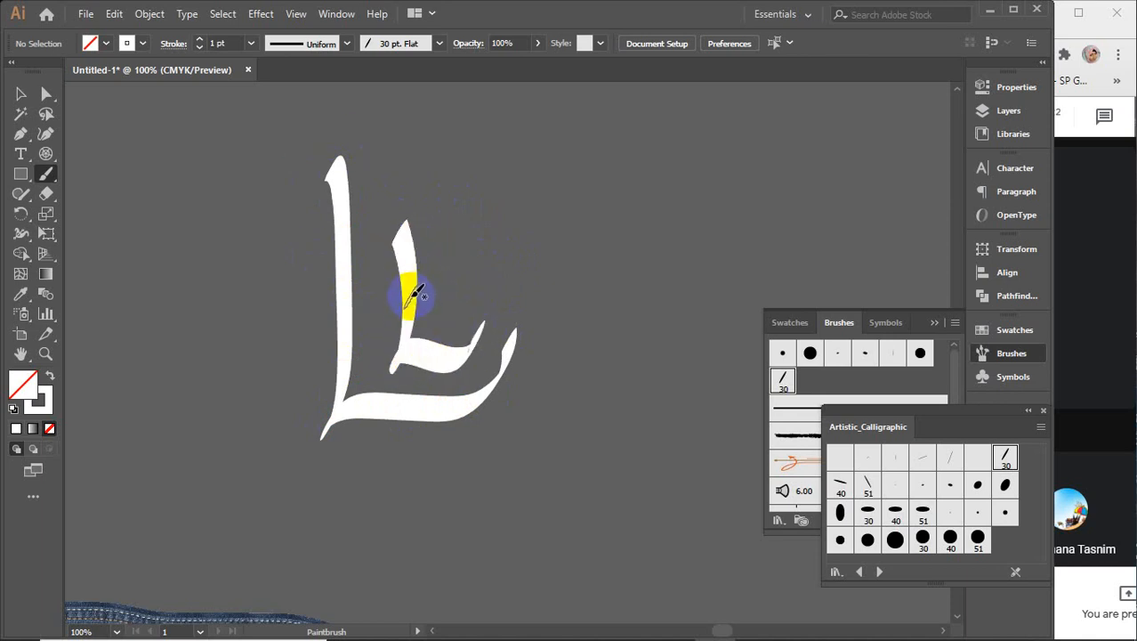
pyautogui.moveTo(419, 291); pyautogui.dragTo(465, 283)
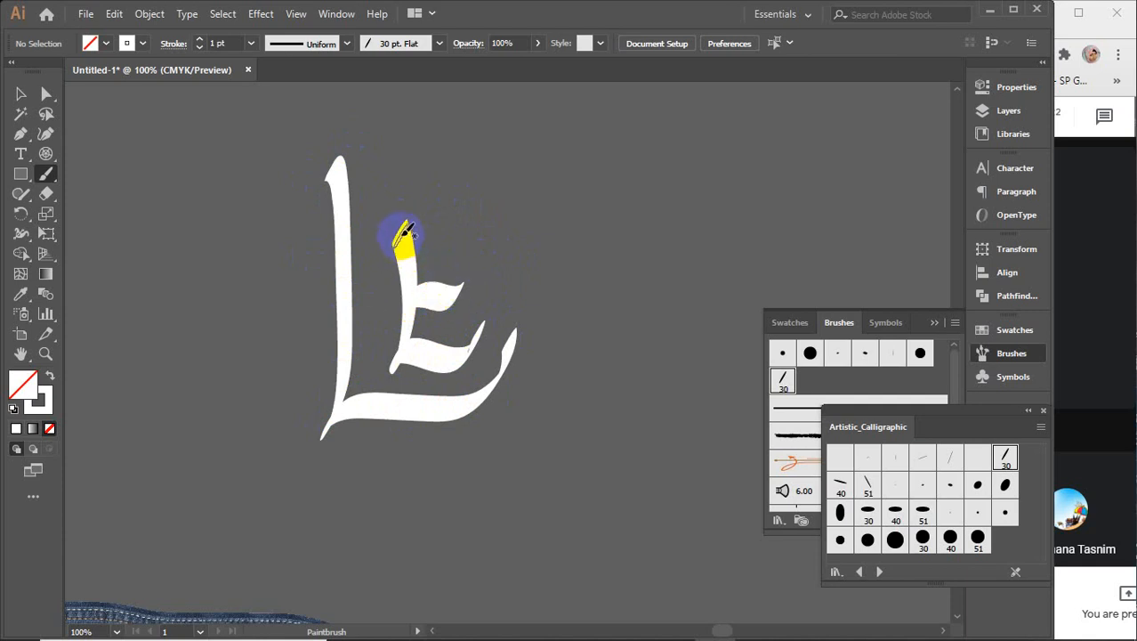
pyautogui.moveTo(405, 228); pyautogui.dragTo(500, 222)
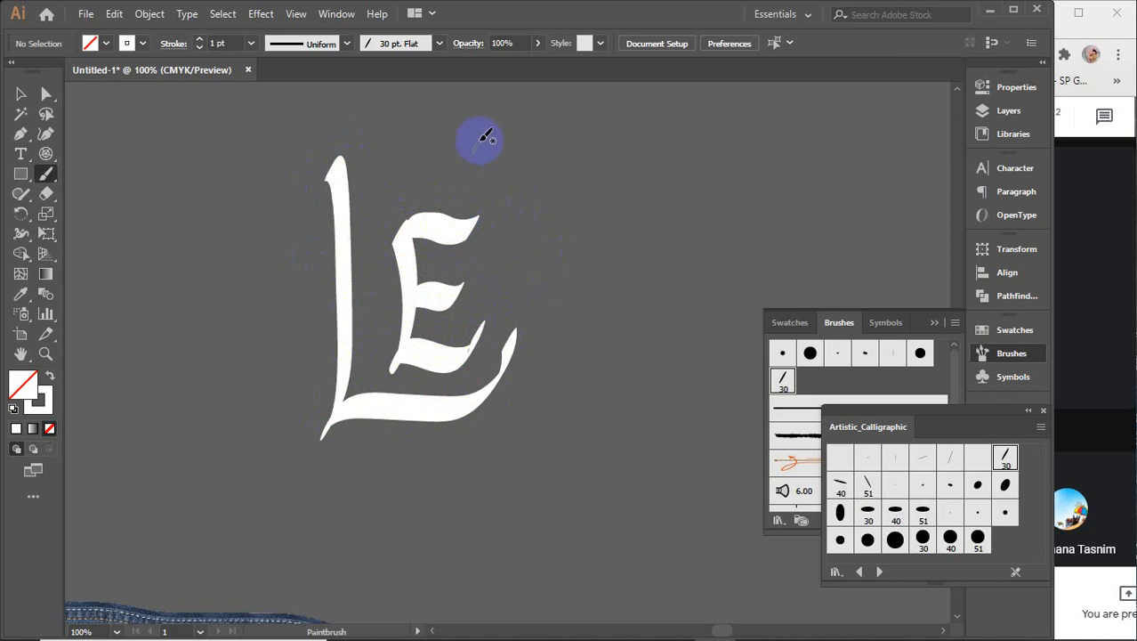
# - Paint a letter D beside the E, undoing and repainting its bowl, and a letter P beside the D
pyautogui.moveTo(485, 135); pyautogui.dragTo(512, 311)
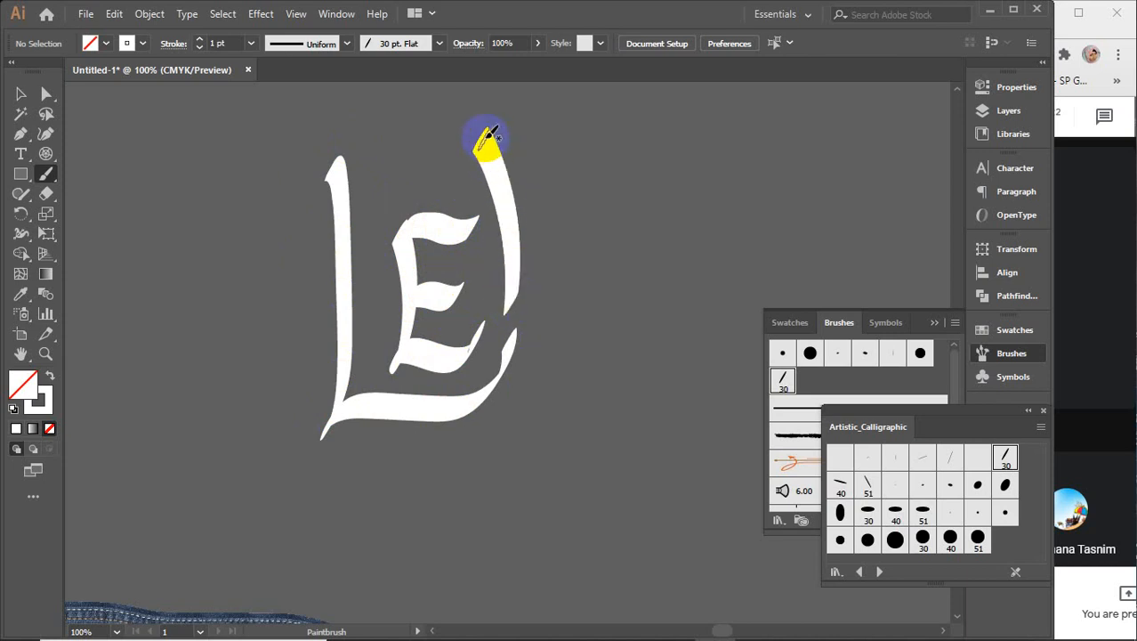
pyautogui.moveTo(486, 138)
pyautogui.mouseDown()
pyautogui.moveTo(547, 174)
pyautogui.moveTo(566, 229)
pyautogui.moveTo(560, 258)
pyautogui.moveTo(503, 306)
pyautogui.mouseUp()
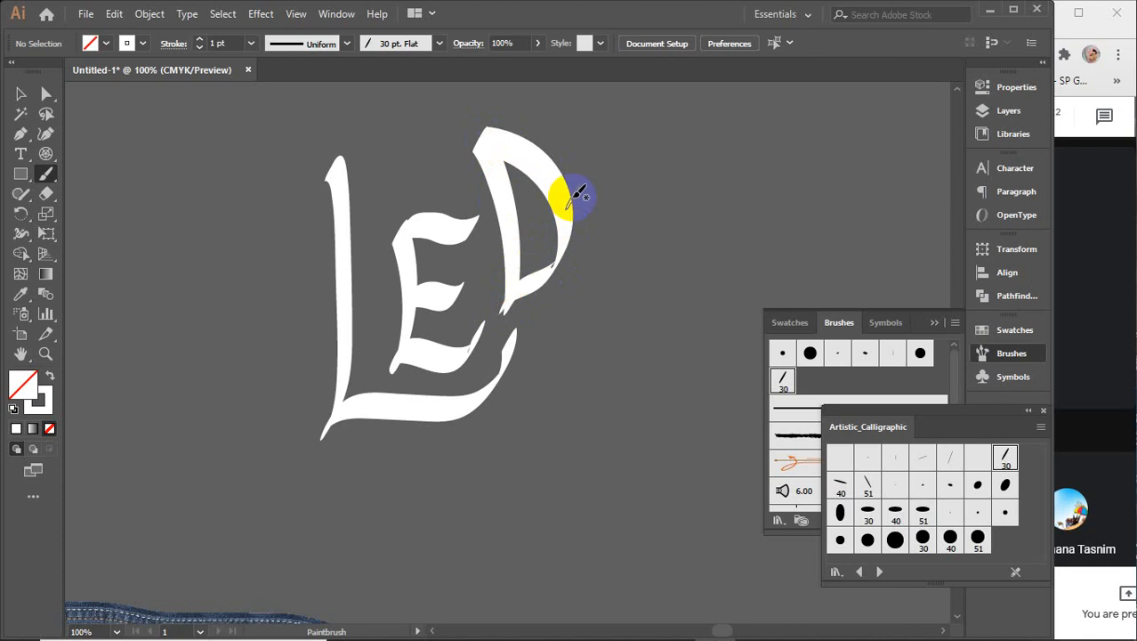
pyautogui.hotkey('ctrl', 'z')
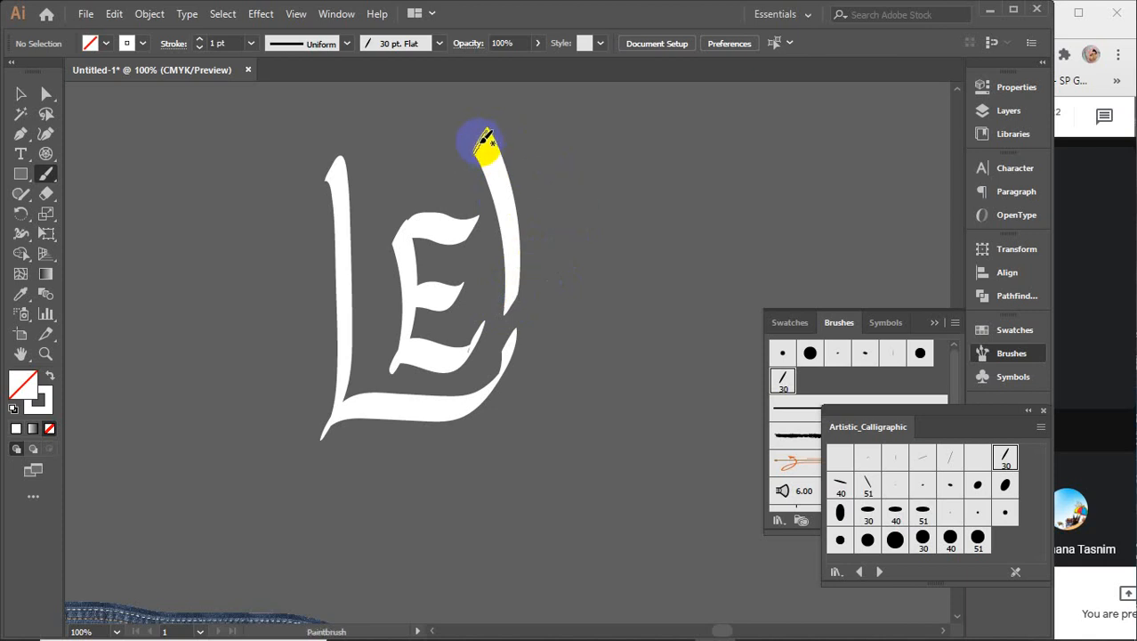
pyautogui.moveTo(484, 138)
pyautogui.mouseDown()
pyautogui.moveTo(549, 175)
pyautogui.moveTo(569, 221)
pyautogui.moveTo(563, 258)
pyautogui.moveTo(511, 313)
pyautogui.mouseUp()
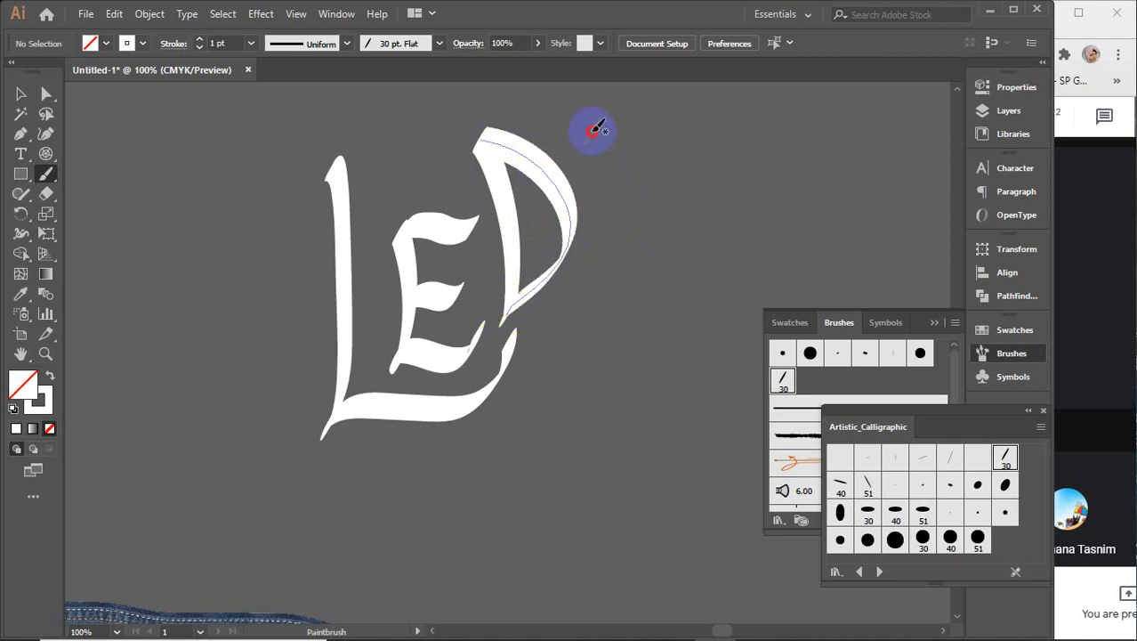
pyautogui.moveTo(595, 130)
pyautogui.mouseDown()
pyautogui.moveTo(610, 254)
pyautogui.moveTo(574, 409)
pyautogui.mouseUp()
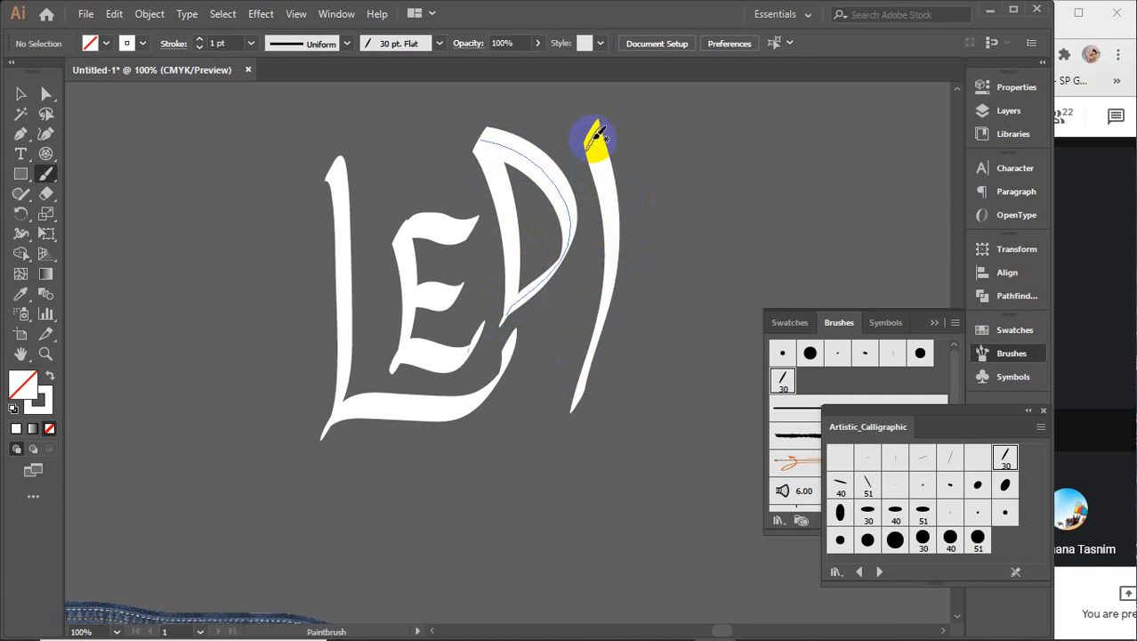
pyautogui.moveTo(603, 128)
pyautogui.mouseDown()
pyautogui.moveTo(651, 126)
pyautogui.moveTo(699, 186)
pyautogui.moveTo(704, 237)
pyautogui.moveTo(647, 278)
pyautogui.moveTo(618, 267)
pyautogui.moveTo(607, 223)
pyautogui.mouseUp()
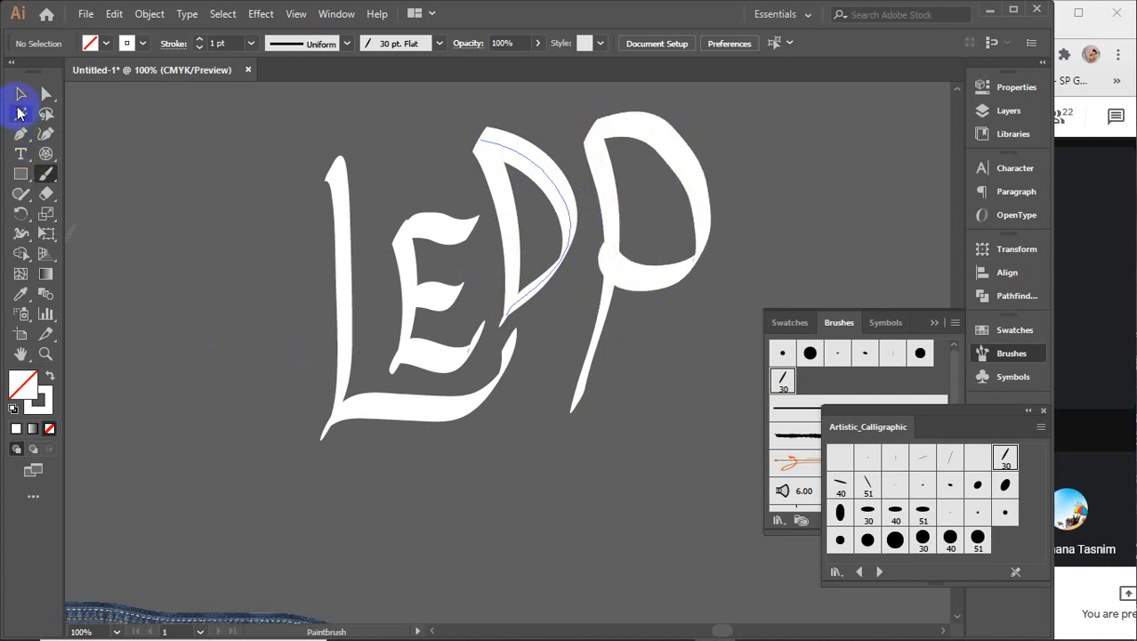
# - Select all the calligraphic letter strokes together and delete them
pyautogui.click(21, 93)
pyautogui.click(96, 165)
pyautogui.moveTo(159, 167)
pyautogui.mouseDown()
pyautogui.moveTo(645, 413)
pyautogui.moveTo(658, 431)
pyautogui.mouseUp()
pyautogui.click(532, 478)
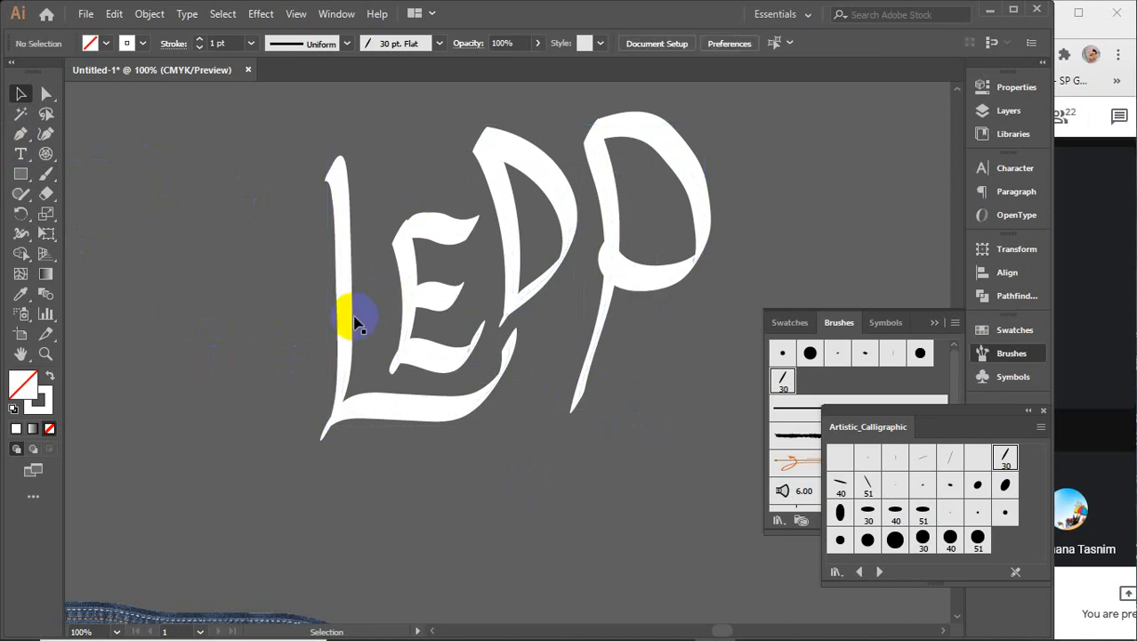
pyautogui.moveTo(259, 169); pyautogui.dragTo(647, 406)
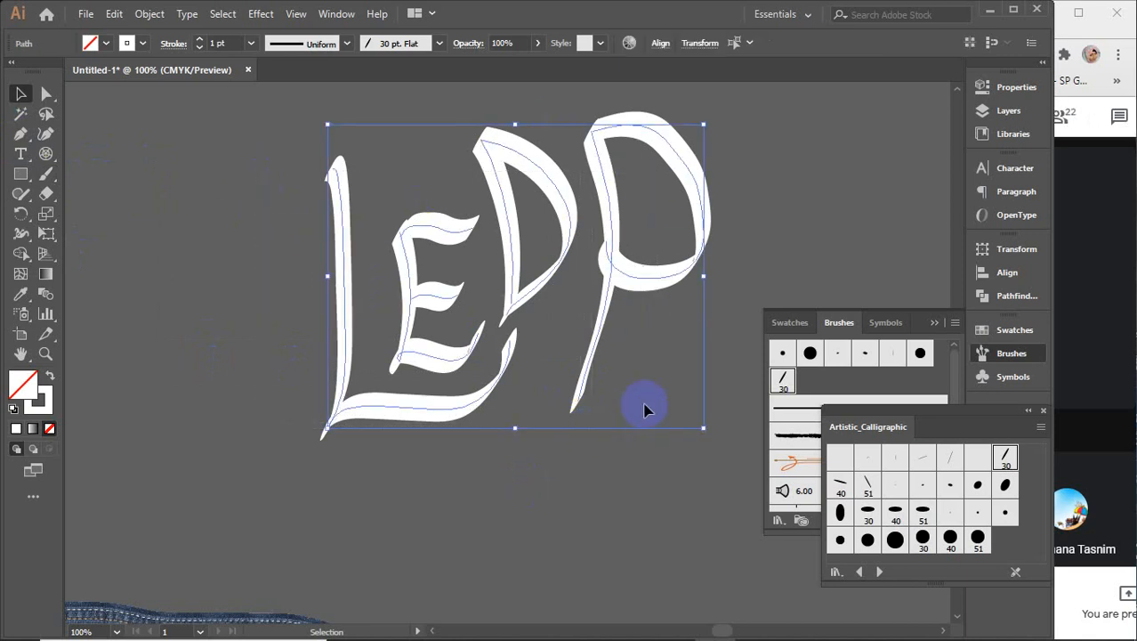
pyautogui.press('Delete')
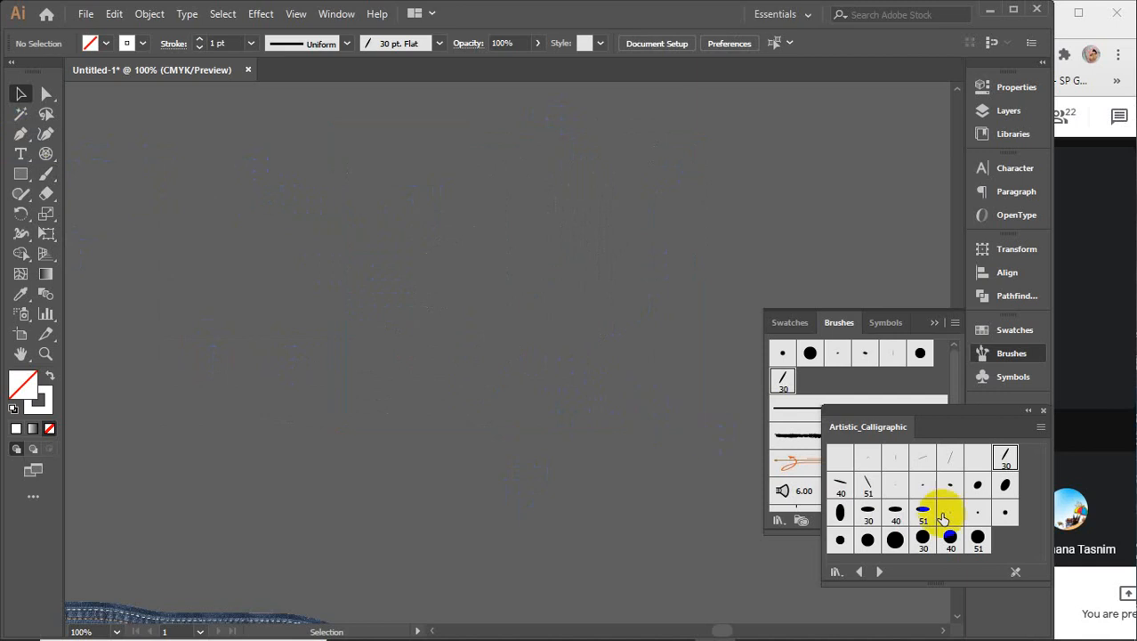
# - Paint two tall vertical strokes side by side using the Paintbrush with the 40 pt. Flat calligraphic brush
pyautogui.click(842, 487)
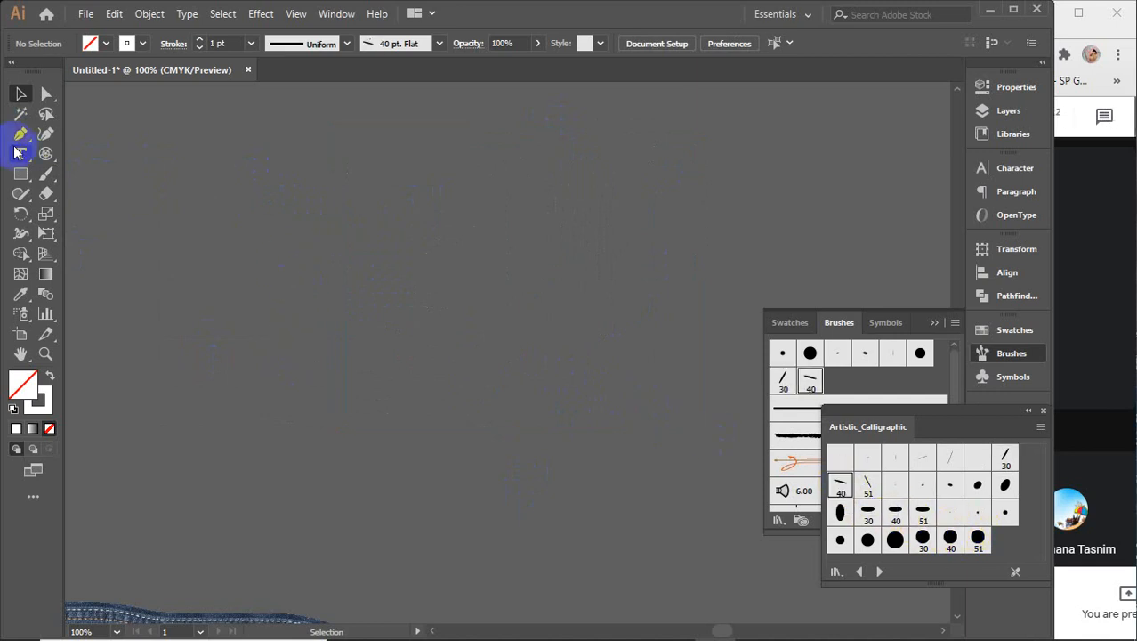
pyautogui.click(46, 174)
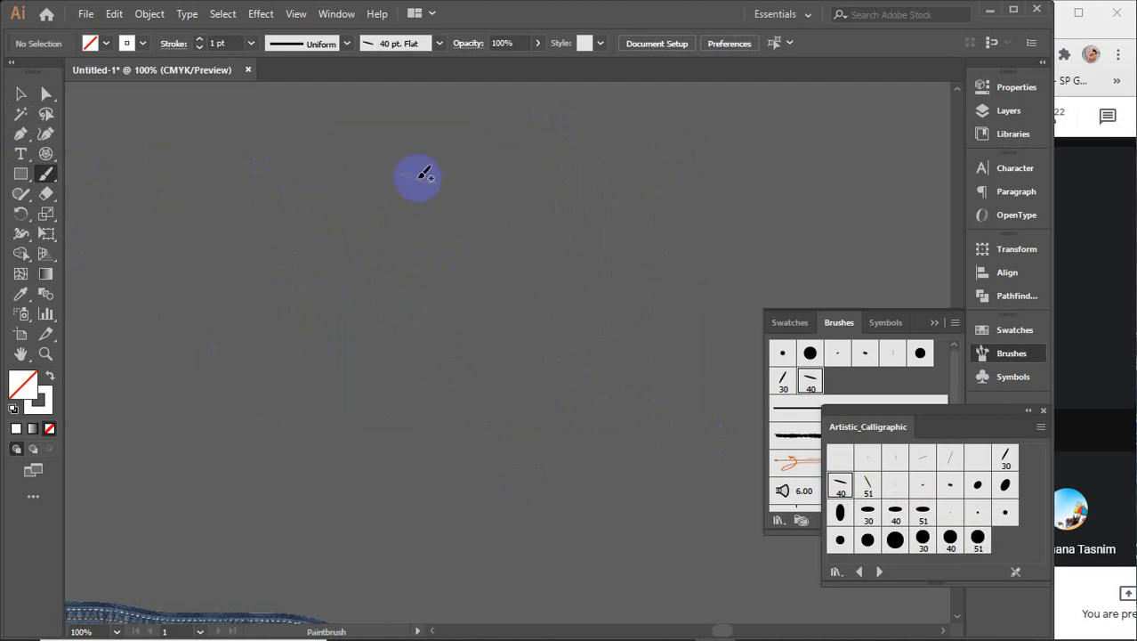
pyautogui.moveTo(416, 171)
pyautogui.mouseDown()
pyautogui.moveTo(399, 223)
pyautogui.moveTo(398, 373)
pyautogui.moveTo(381, 411)
pyautogui.mouseUp()
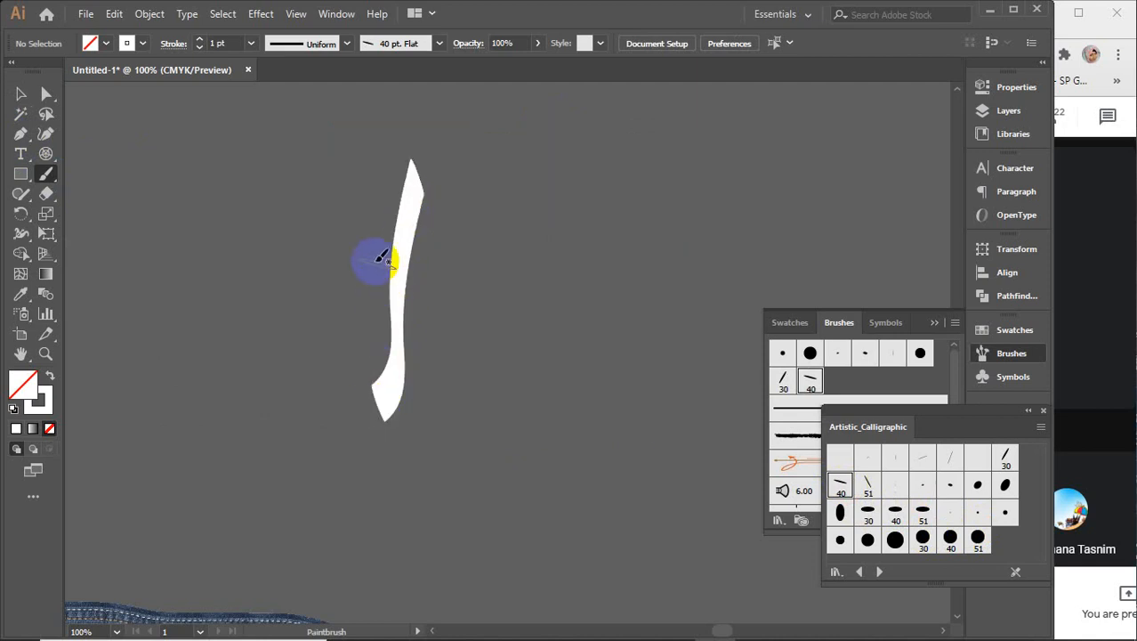
pyautogui.moveTo(471, 162)
pyautogui.mouseDown()
pyautogui.moveTo(499, 348)
pyautogui.moveTo(489, 496)
pyautogui.mouseUp()
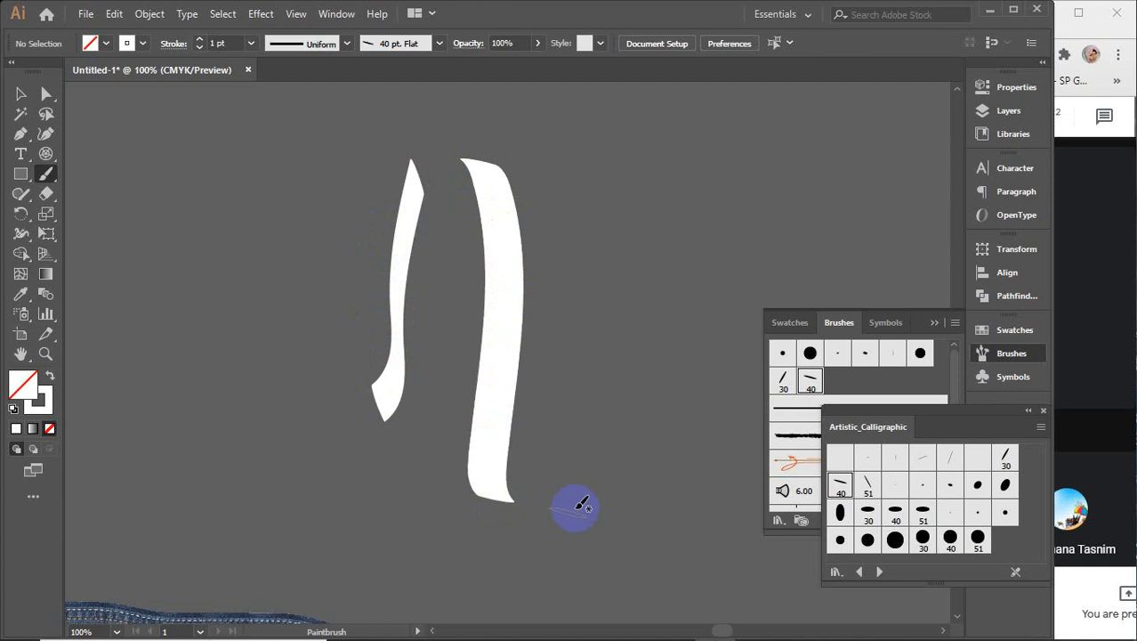
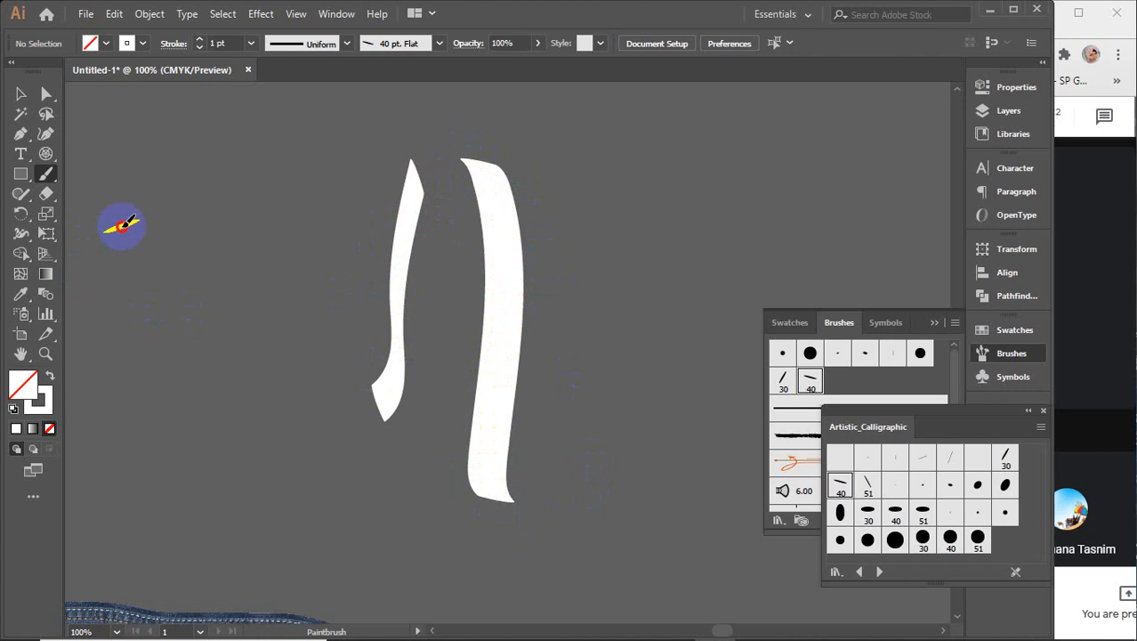
# - Paint a thin horizontal stroke beside the vertical ones, and a rounded bowl that turns the thicker vertical stroke into a P
pyautogui.moveTo(122, 225); pyautogui.dragTo(343, 244)
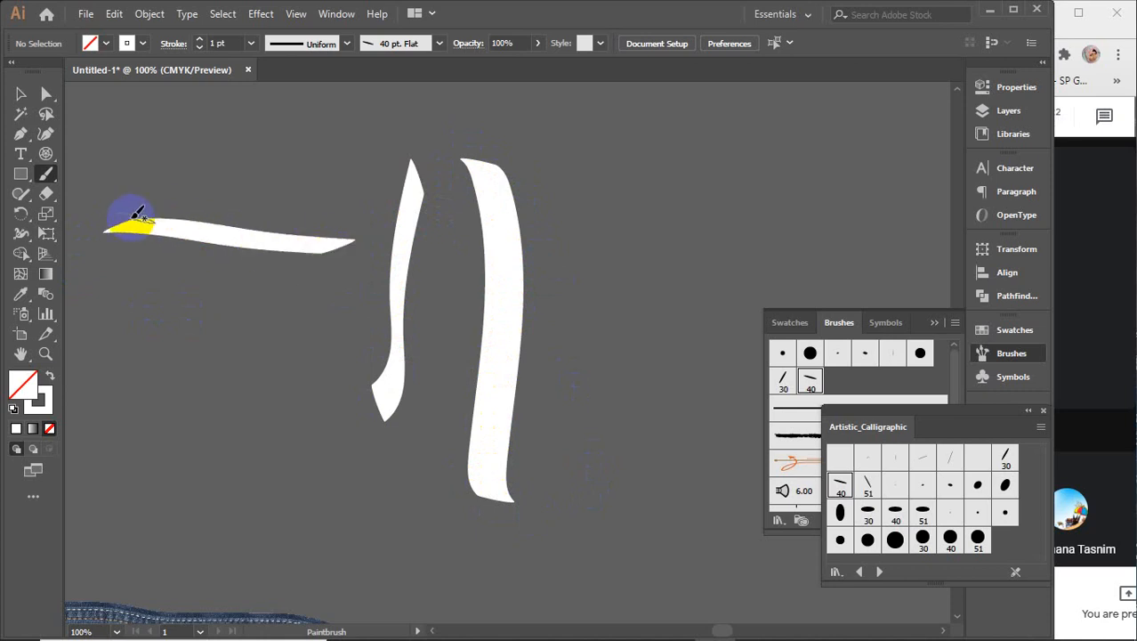
pyautogui.moveTo(138, 213); pyautogui.dragTo(107, 233)
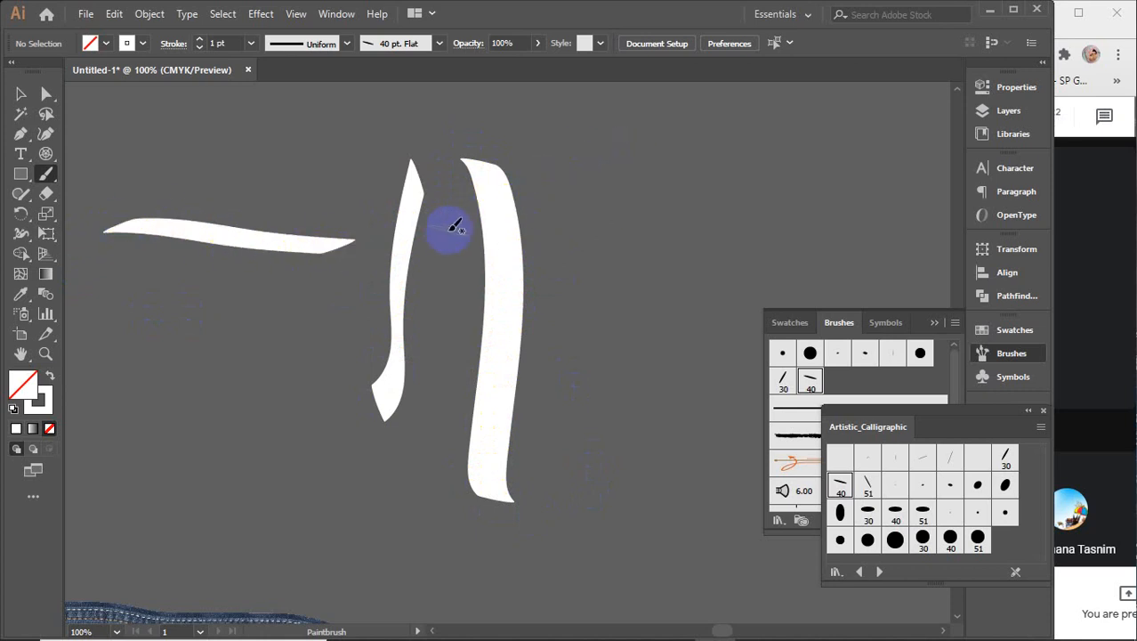
pyautogui.moveTo(452, 233)
pyautogui.mouseDown()
pyautogui.moveTo(610, 175)
pyautogui.moveTo(548, 338)
pyautogui.moveTo(524, 322)
pyautogui.mouseUp()
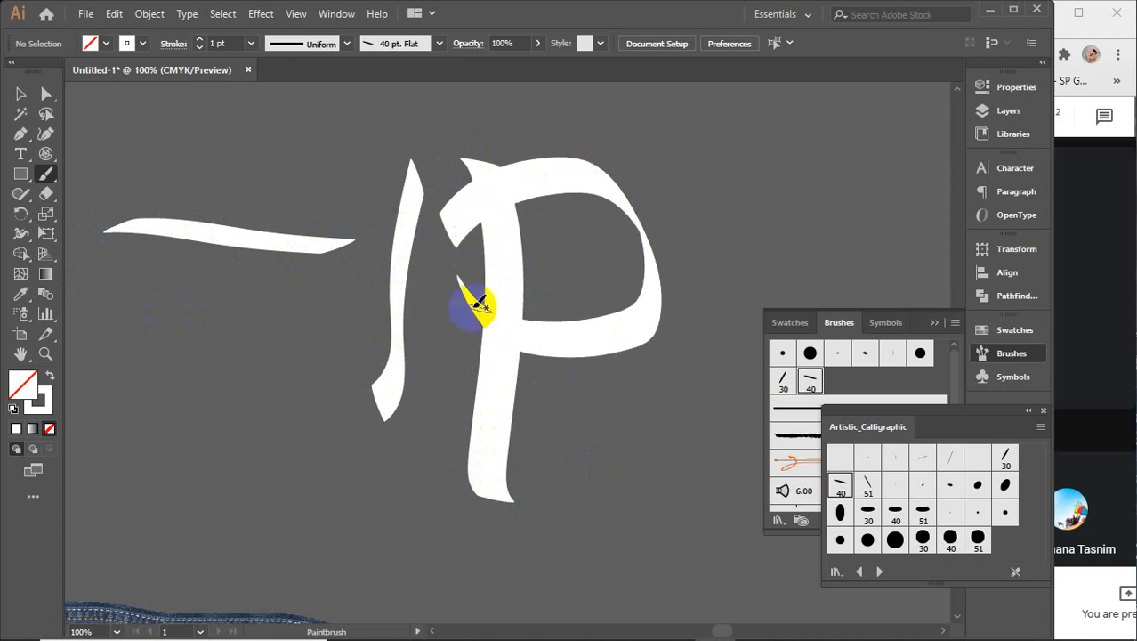
# - Select all the 40 pt. Flat brush strokes together, delete them, and close the Artistic_Calligraphic brush library
pyautogui.press('v')
pyautogui.moveTo(236, 170)
pyautogui.mouseDown()
pyautogui.moveTo(521, 373)
pyautogui.moveTo(595, 409)
pyautogui.mouseUp()
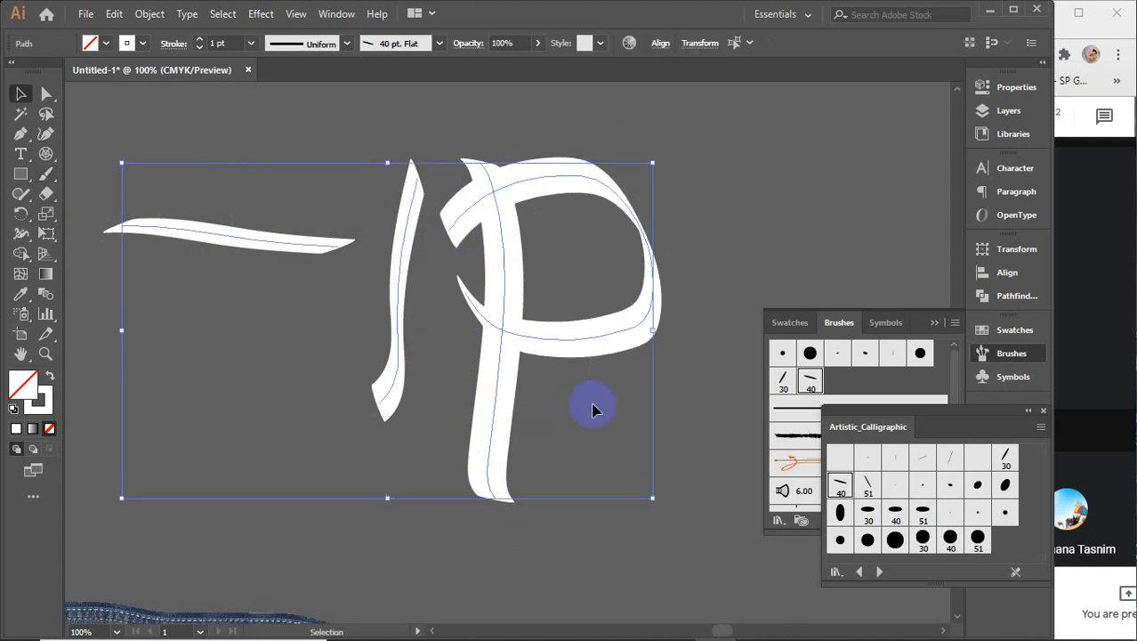
pyautogui.press('Delete')
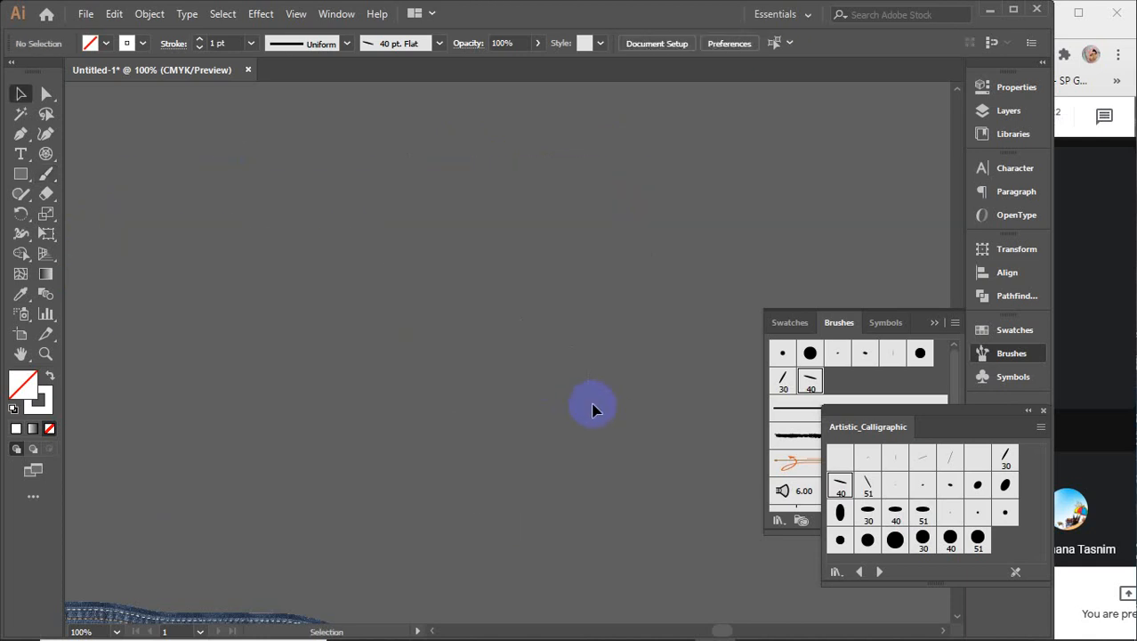
pyautogui.click(1043, 410)
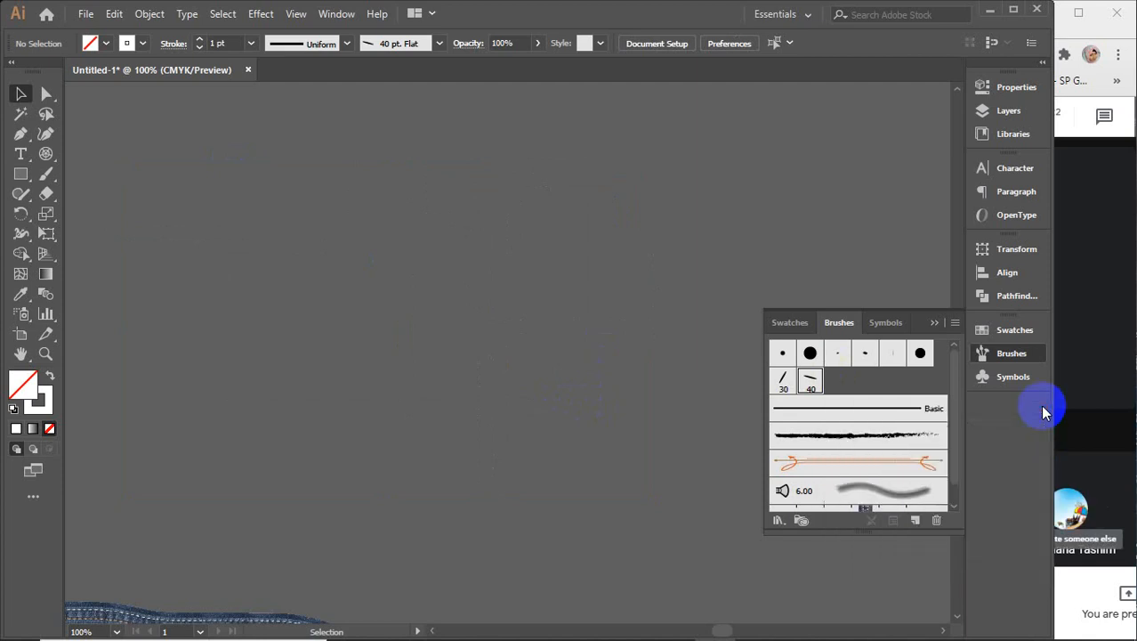
# - Open the Decorative_Scatter brush library, enlarge it to show more brushes, and choose the Star 2 brush
pyautogui.click(955, 322)
pyautogui.moveTo(925, 610)
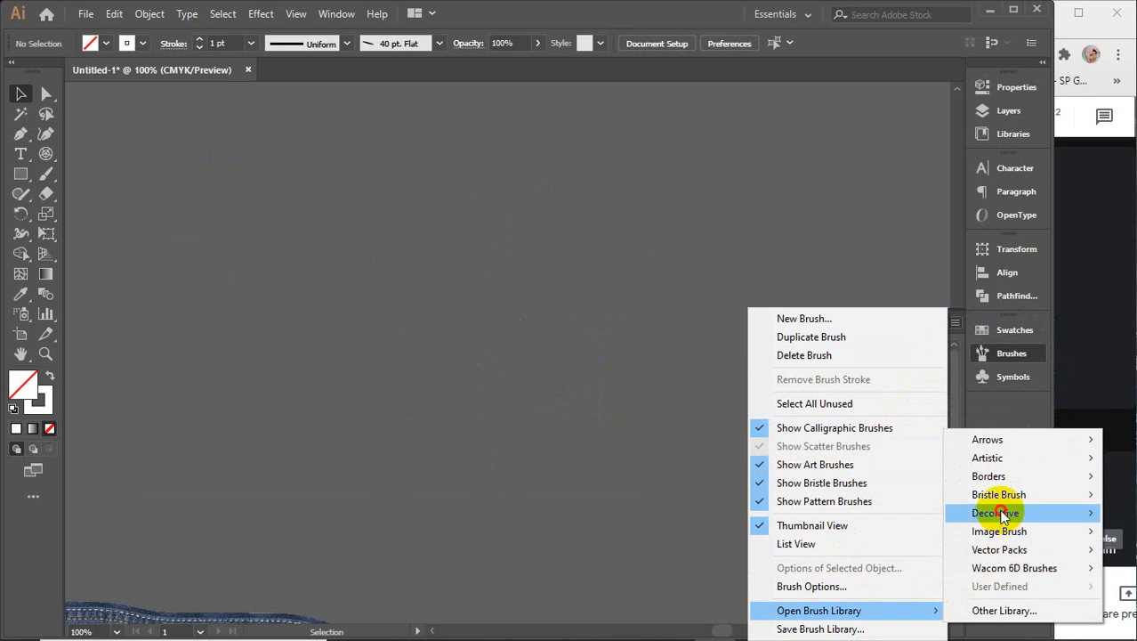
pyautogui.moveTo(995, 512)
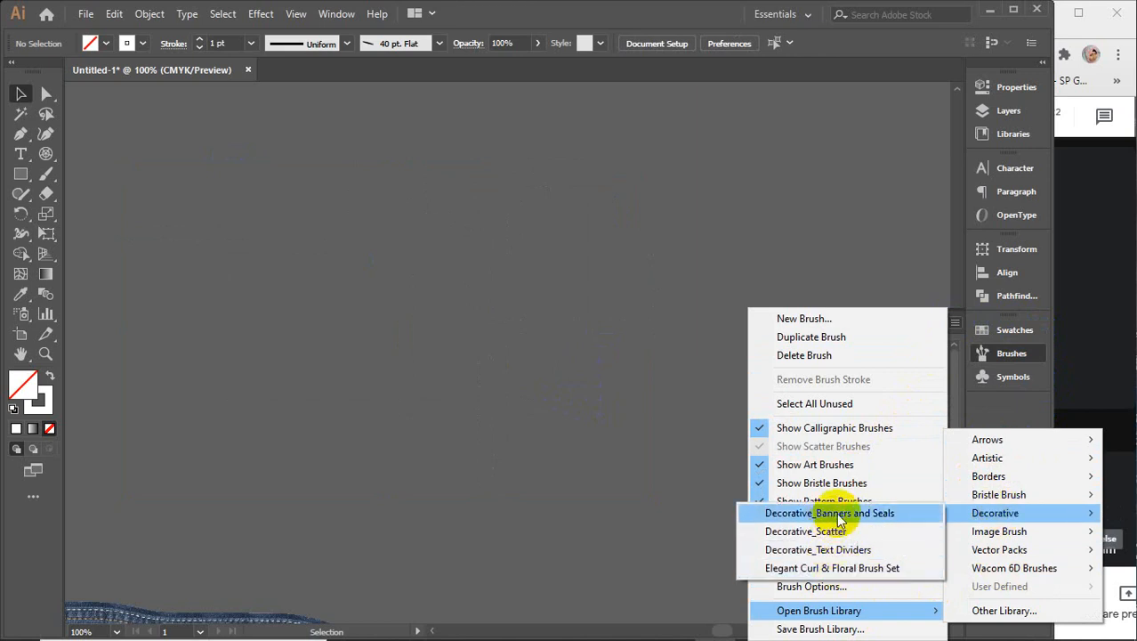
pyautogui.click(804, 532)
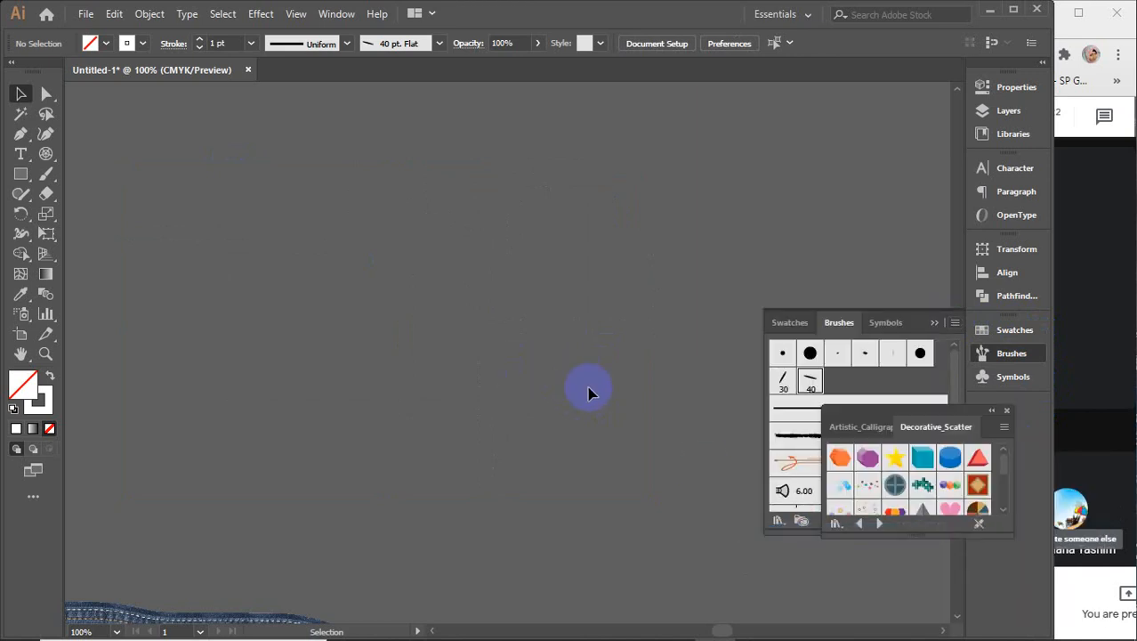
pyautogui.moveTo(896, 537); pyautogui.dragTo(895, 611)
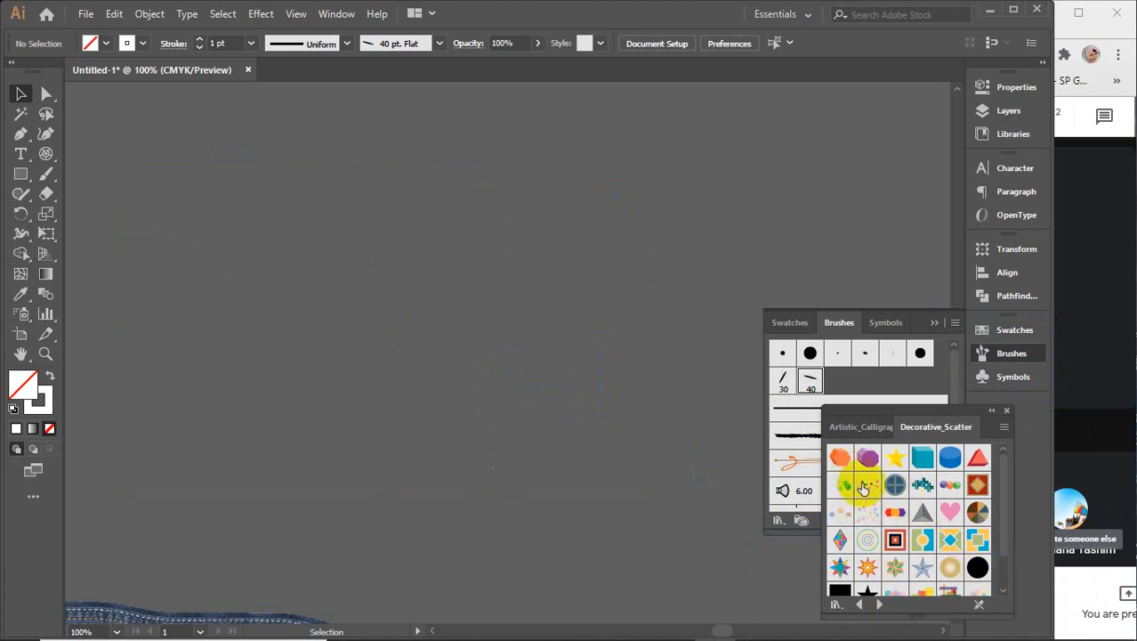
pyautogui.click(865, 566)
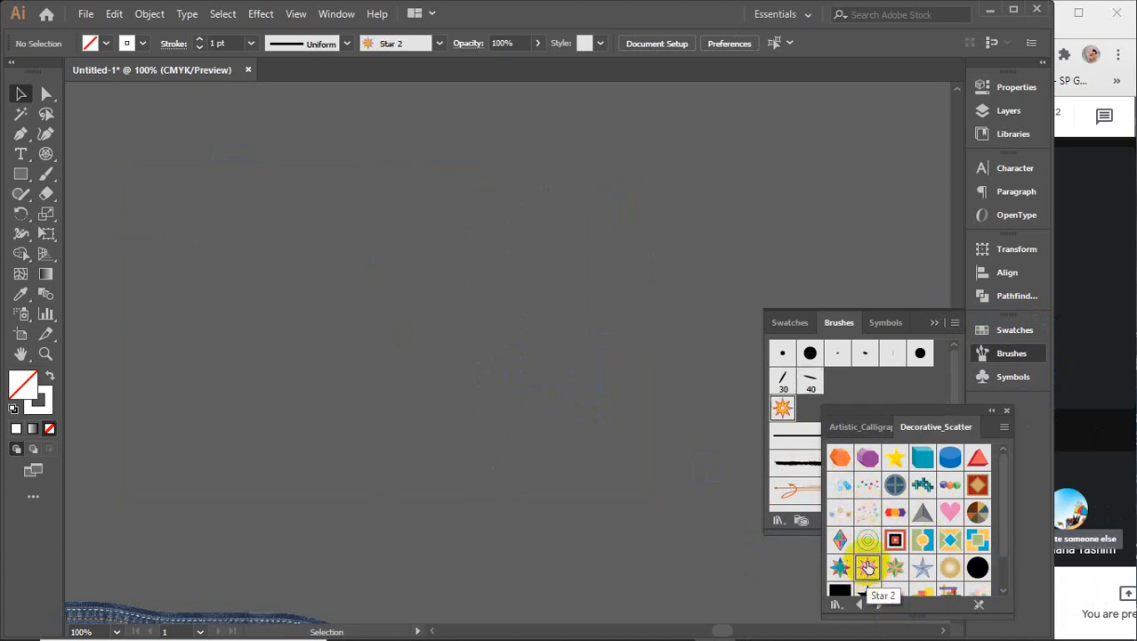
# - Paint several freehand strokes across the empty canvas area using the Paintbrush with the Star 2 scatter brush
pyautogui.click(45, 174)
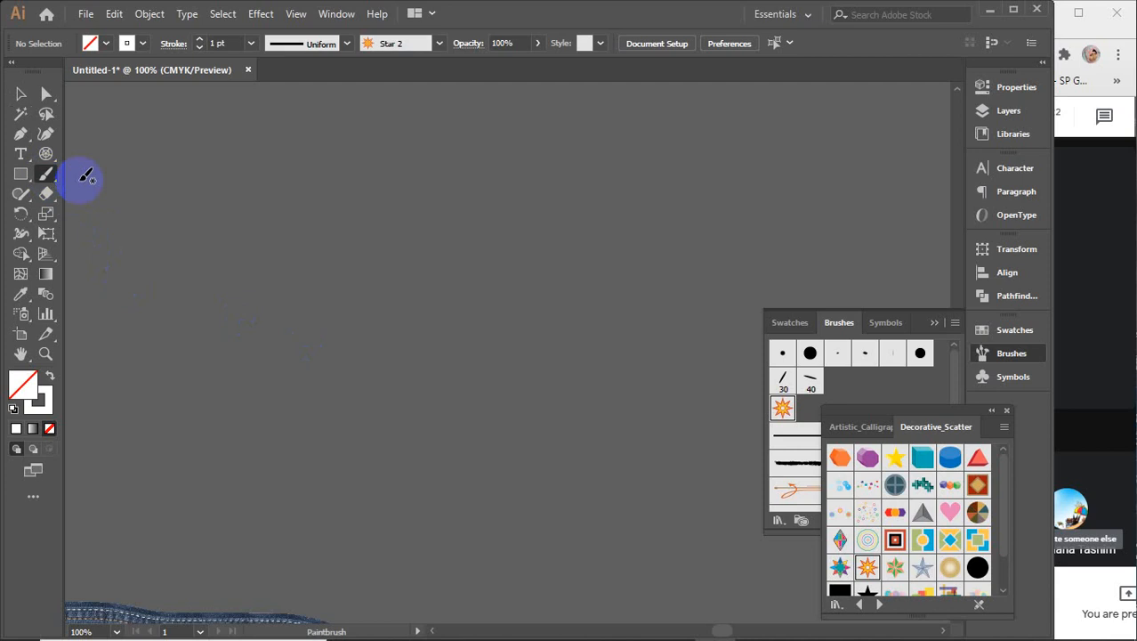
pyautogui.moveTo(536, 232); pyautogui.dragTo(766, 242)
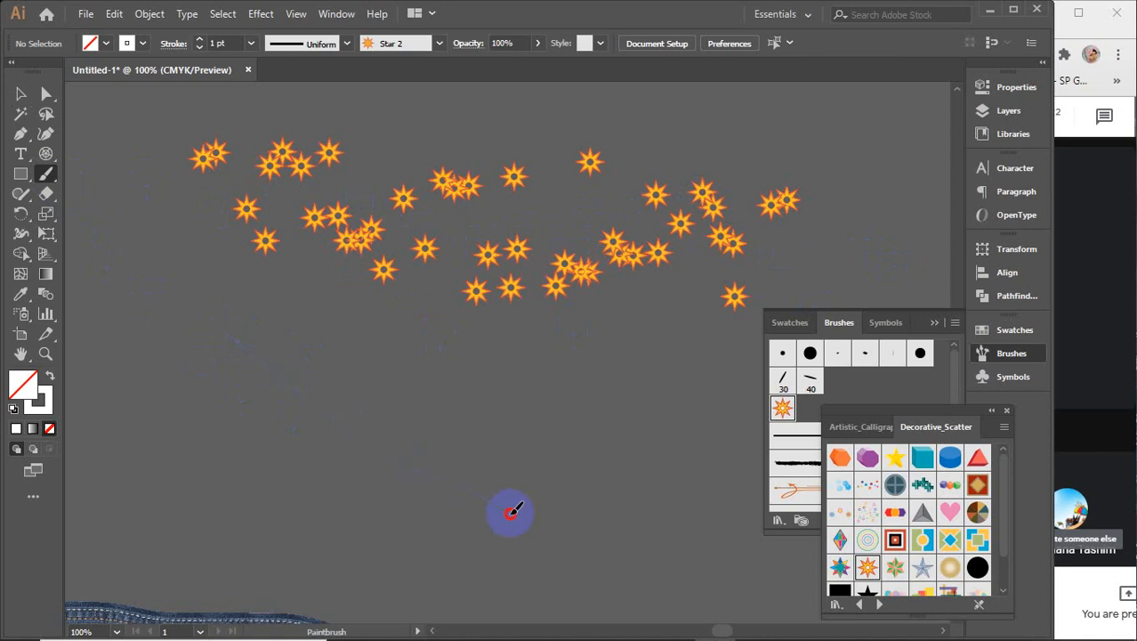
pyautogui.moveTo(514, 510); pyautogui.dragTo(512, 500)
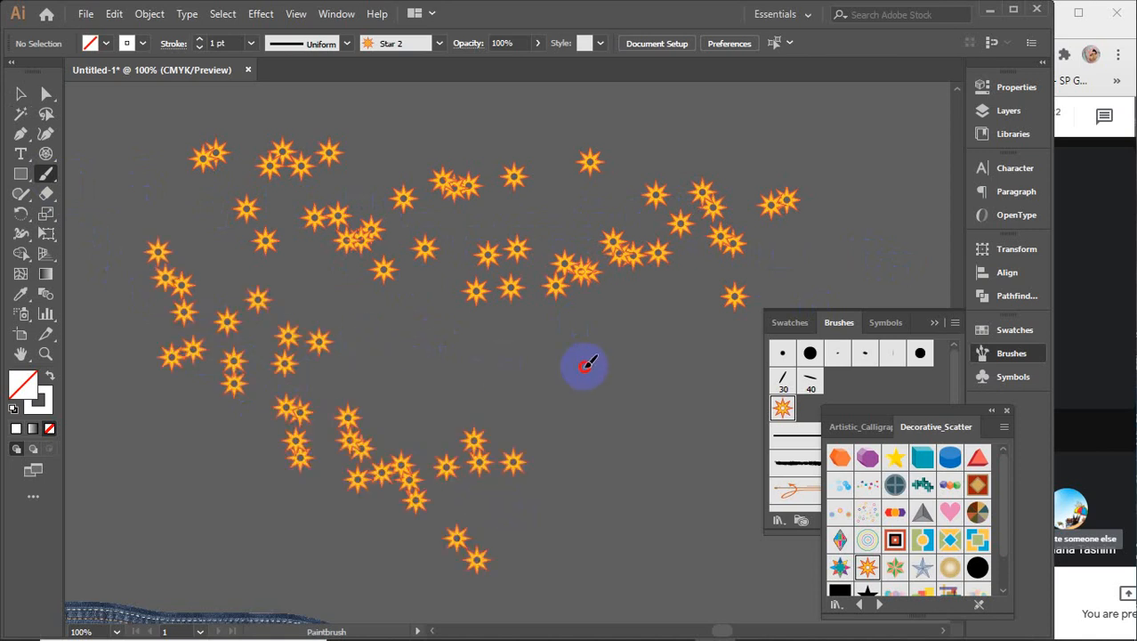
pyautogui.moveTo(585, 365); pyautogui.dragTo(726, 378)
pyautogui.moveTo(663, 504); pyautogui.dragTo(401, 512)
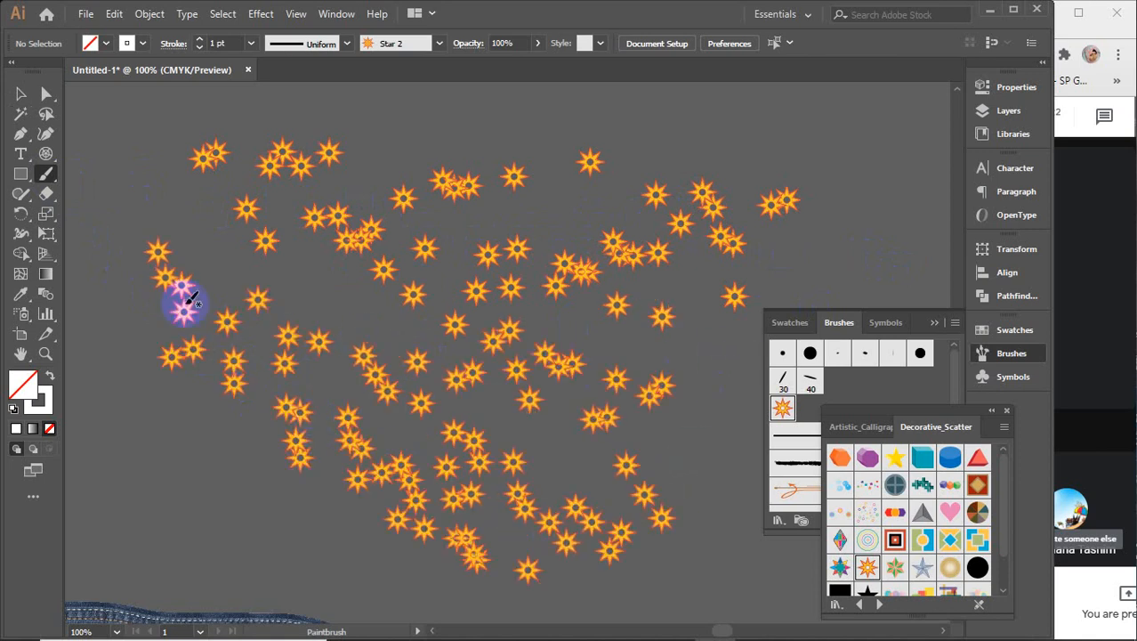
# - Select all artwork in the document, including the star strokes and earlier brush samples, and delete it
pyautogui.click(19, 98)
pyautogui.moveTo(158, 113); pyautogui.dragTo(561, 493)
pyautogui.scroll(-6, 560, 492)
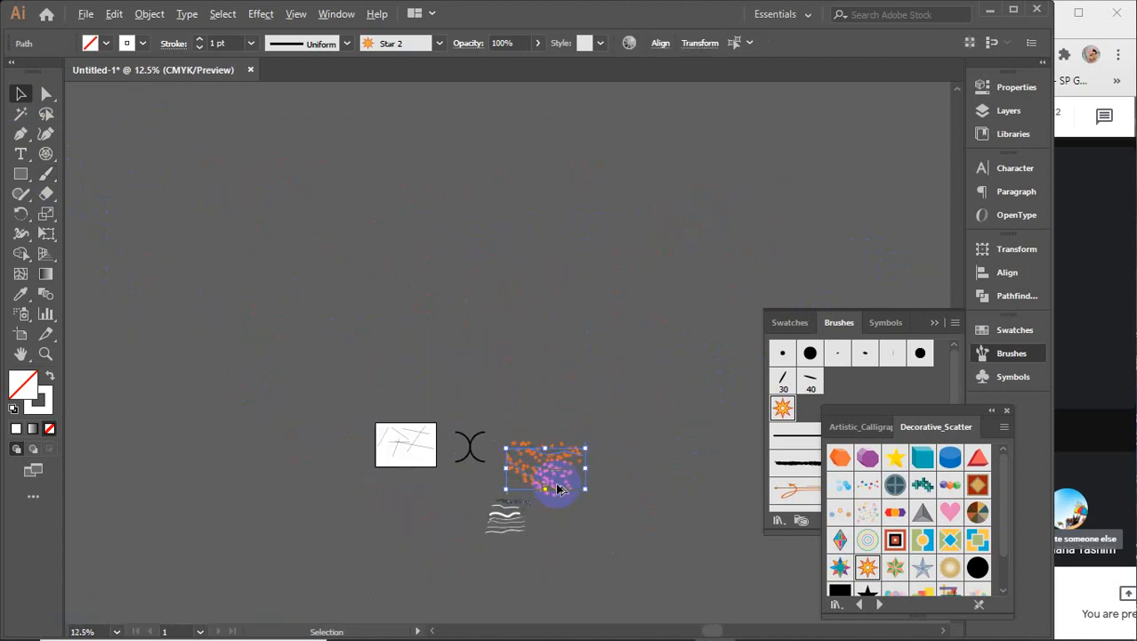
pyautogui.hotkey('ctrl', 'a')
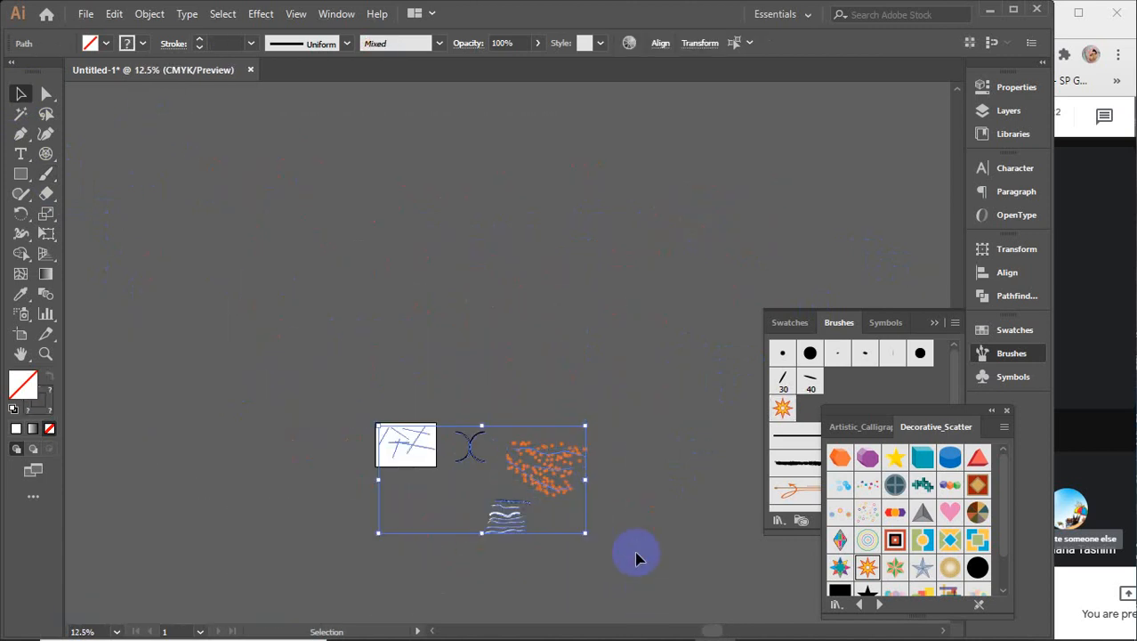
pyautogui.press('Delete')
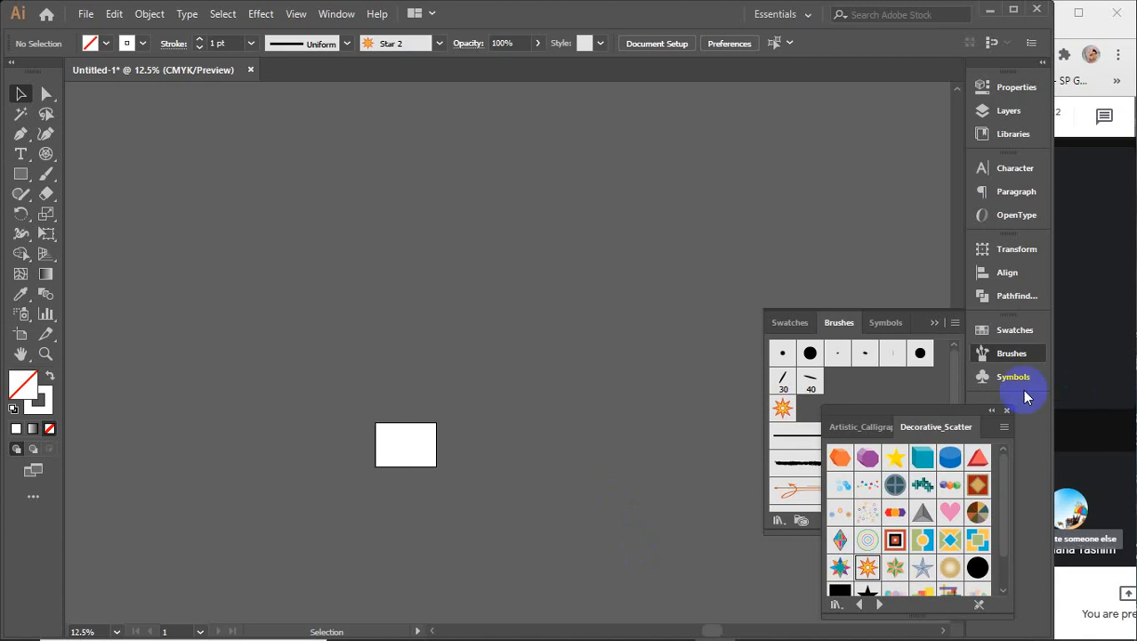
# - Close the Decorative_Scatter brush library and collapse the Brushes panel
pyautogui.click(1006, 428)
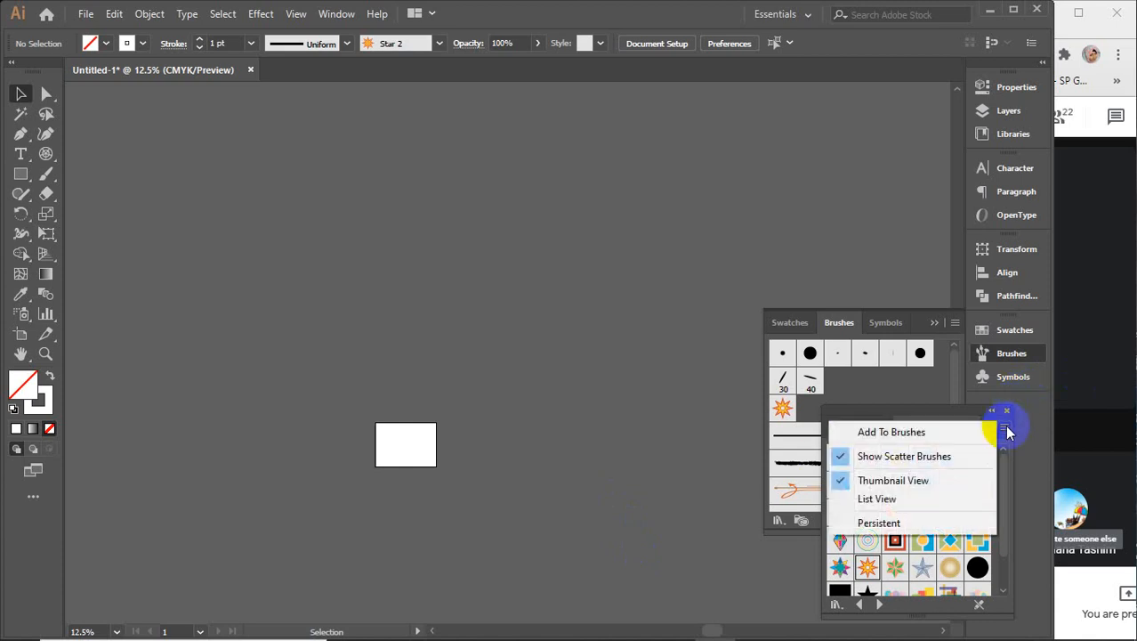
pyautogui.click(1009, 411)
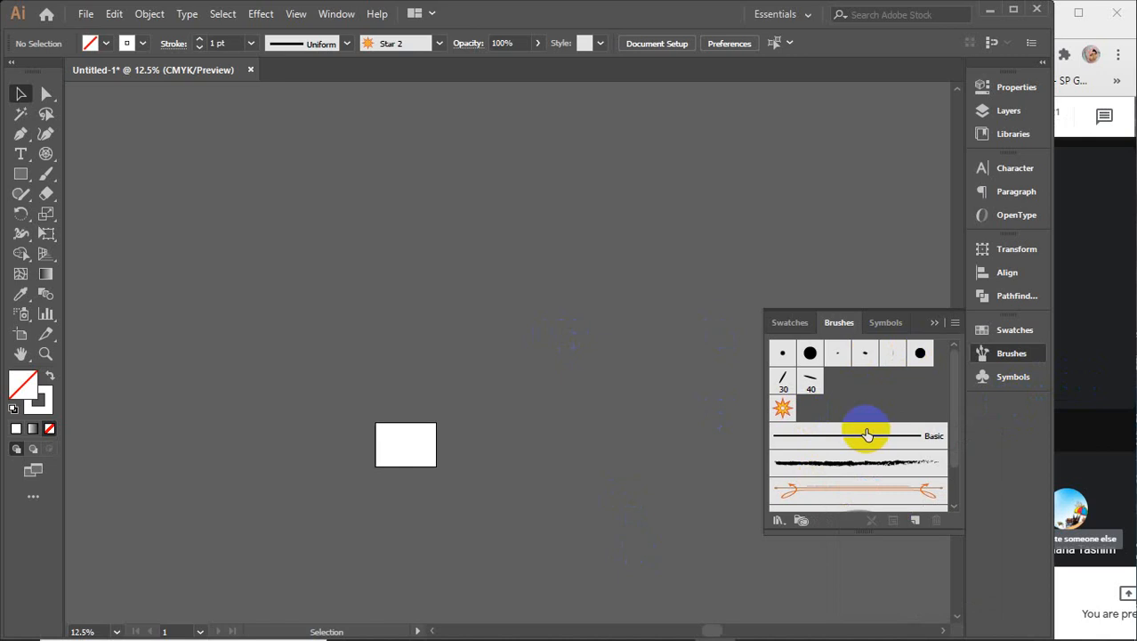
pyautogui.click(921, 352)
pyautogui.click(930, 326)
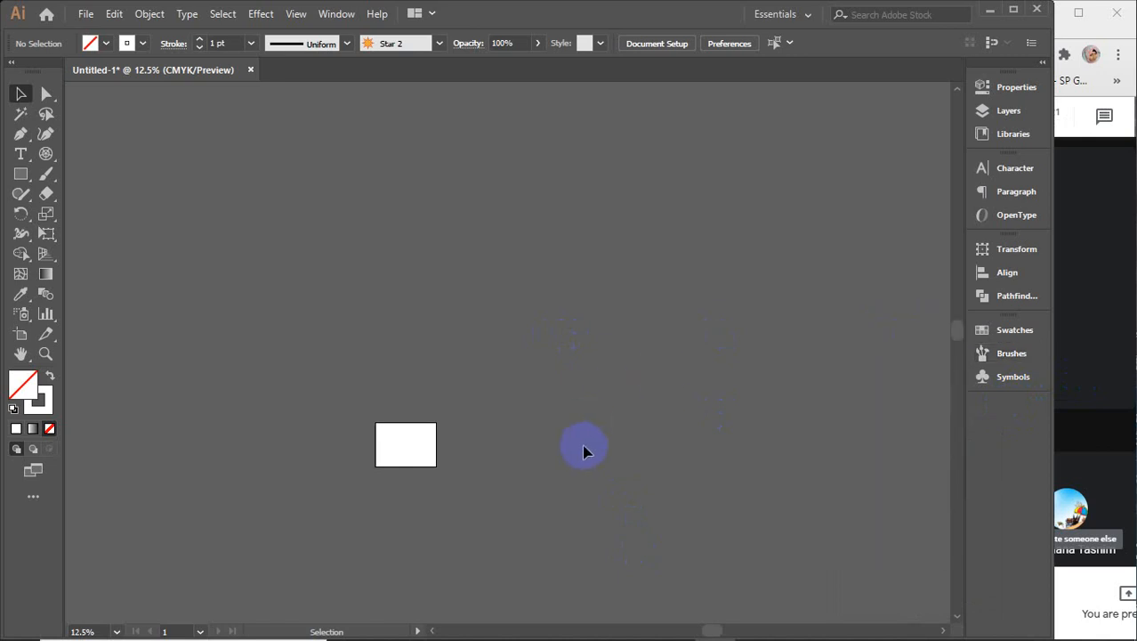
# - Draw a large circle in the empty canvas area with the Ellipse tool
pyautogui.scroll(4, 583, 452)
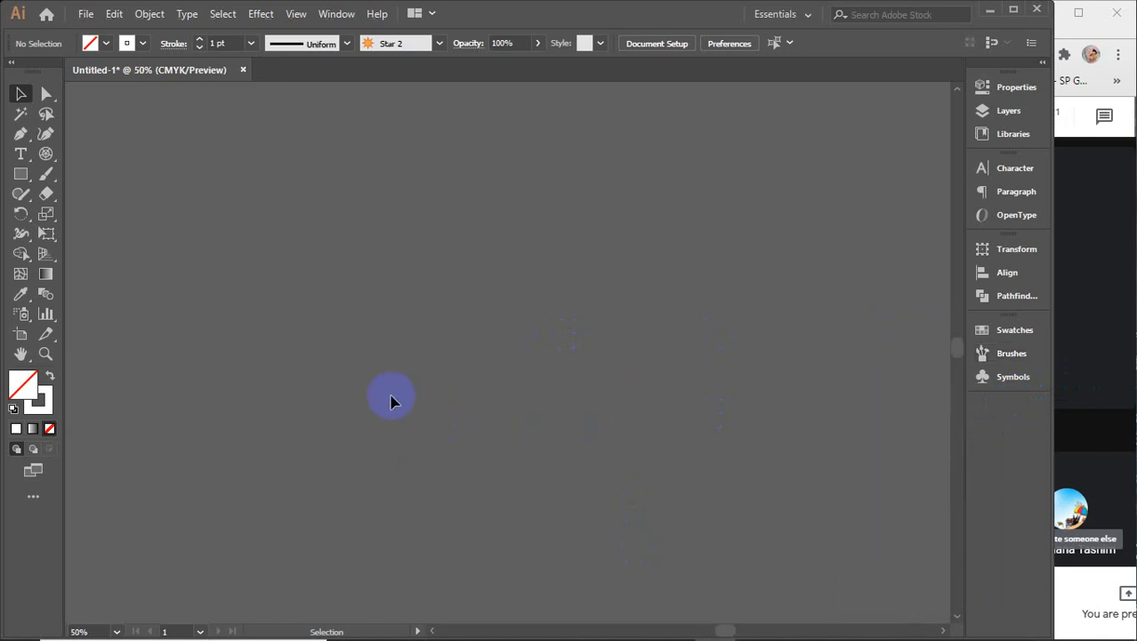
pyautogui.moveTo(333, 399); pyautogui.dragTo(350, 225)
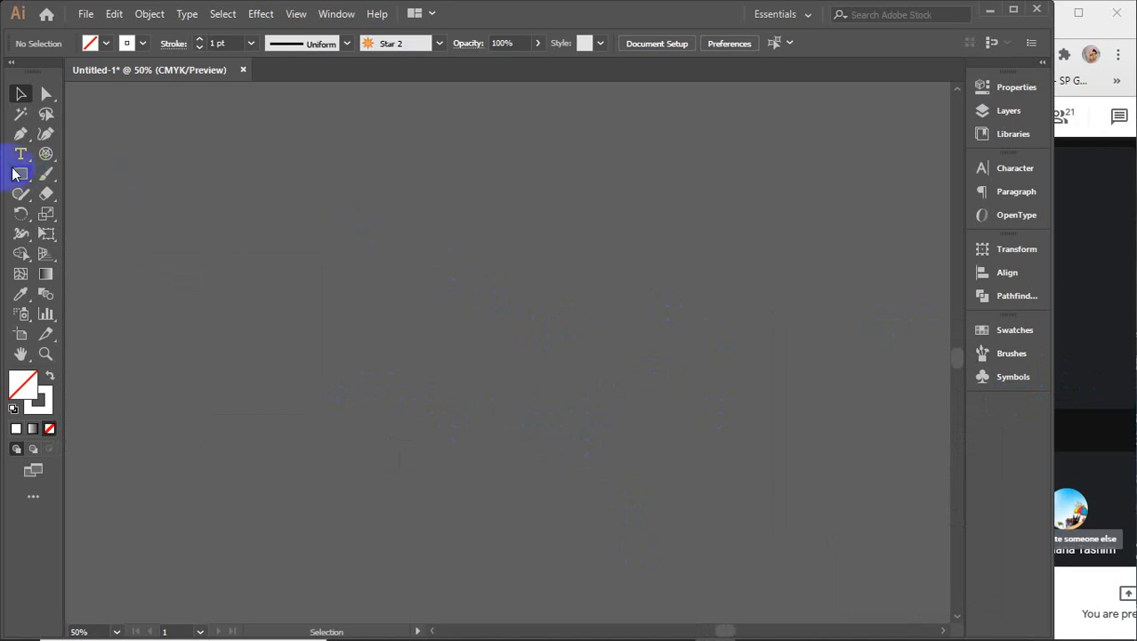
pyautogui.moveTo(14, 175); pyautogui.dragTo(115, 213)
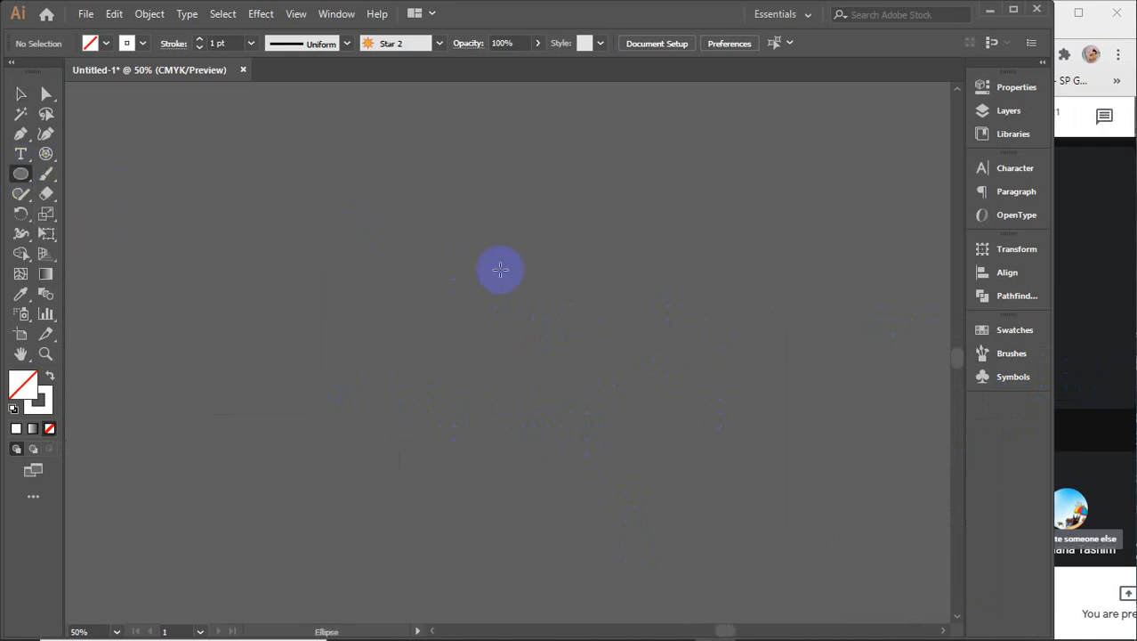
pyautogui.moveTo(371, 176); pyautogui.dragTo(766, 570)
pyautogui.press('space')
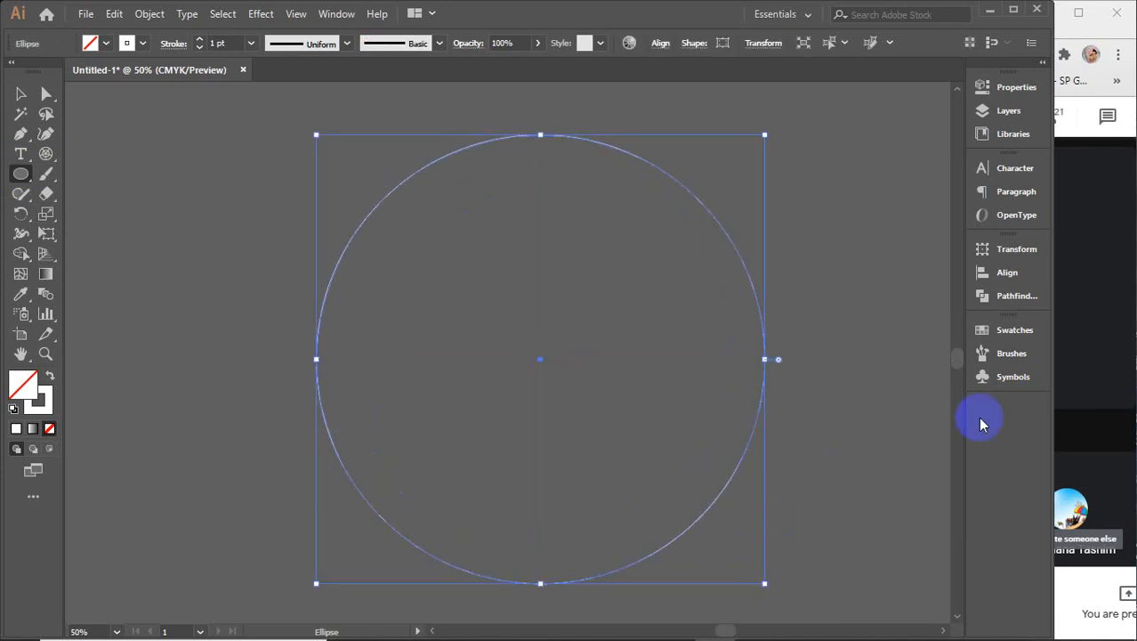
# - Open the Elegant Curl & Floral Brush Set library from the decorative brush libraries
pyautogui.click(1019, 354)
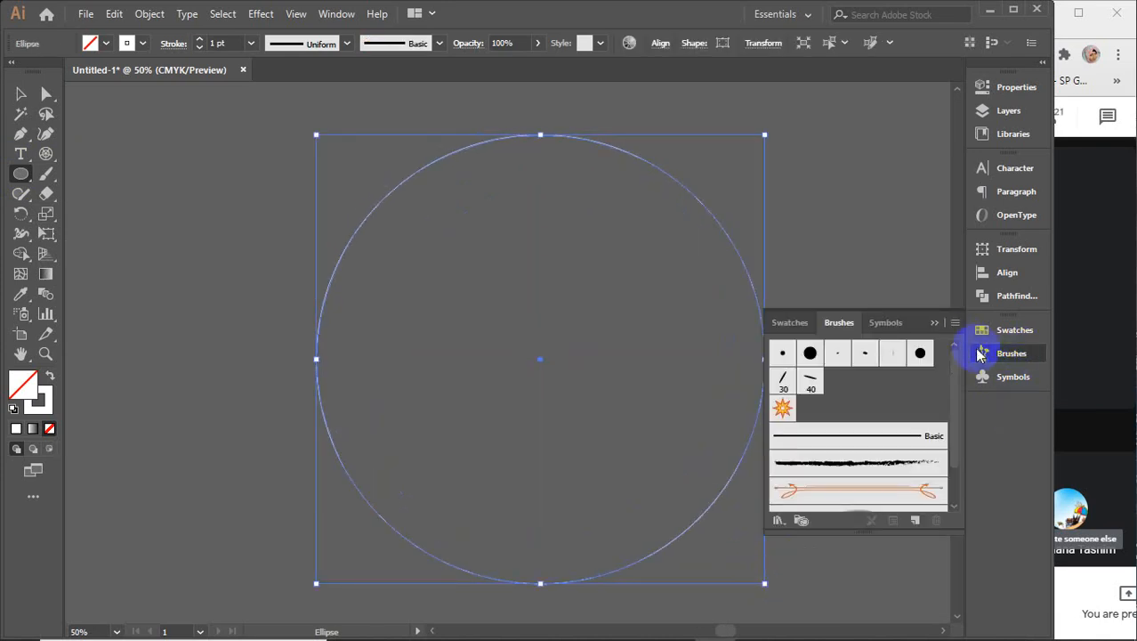
pyautogui.click(954, 322)
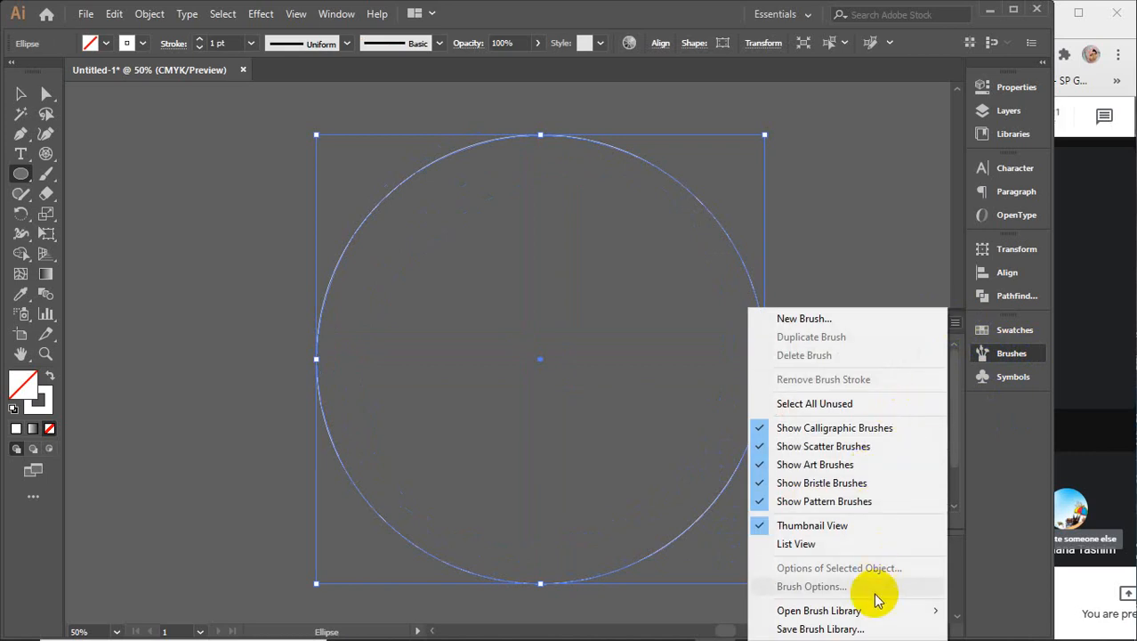
pyautogui.moveTo(864, 610)
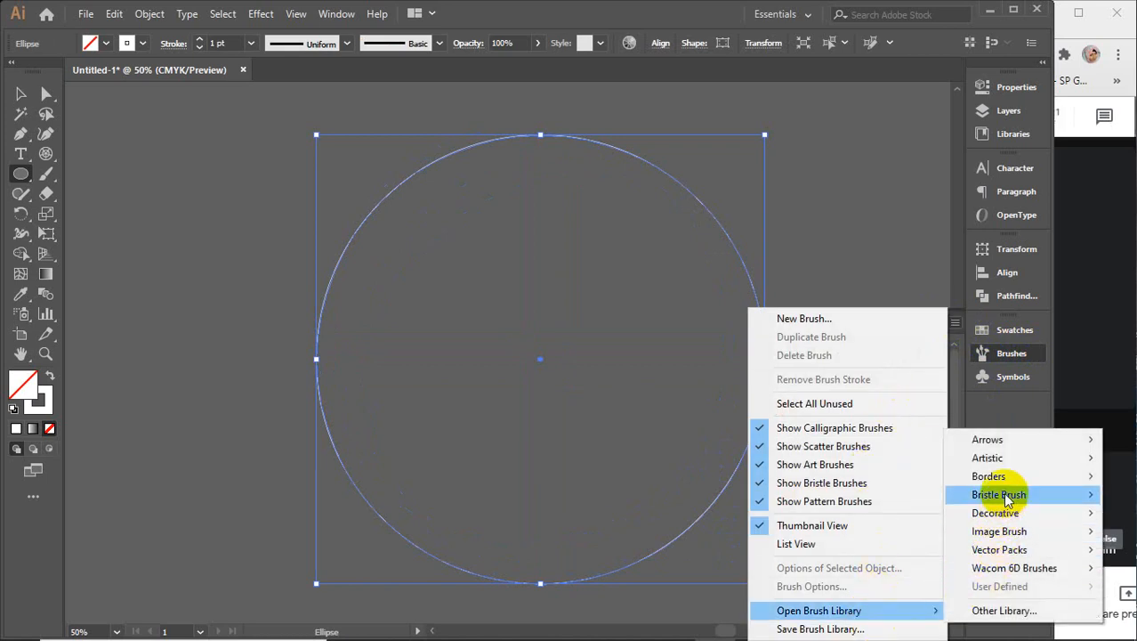
pyautogui.moveTo(1013, 555)
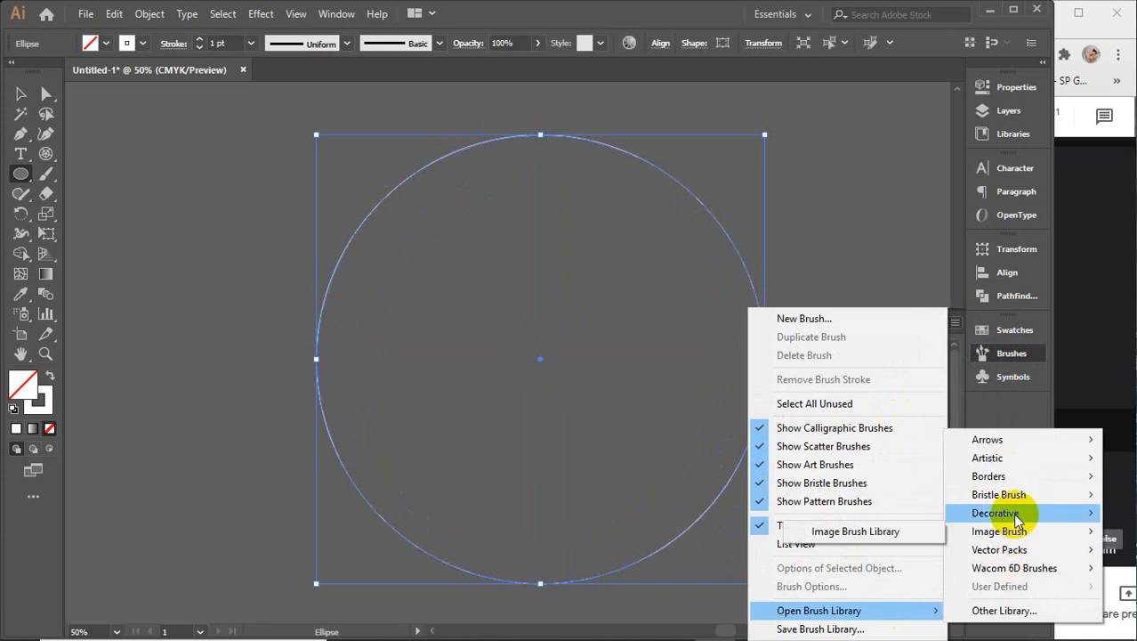
pyautogui.moveTo(1018, 516)
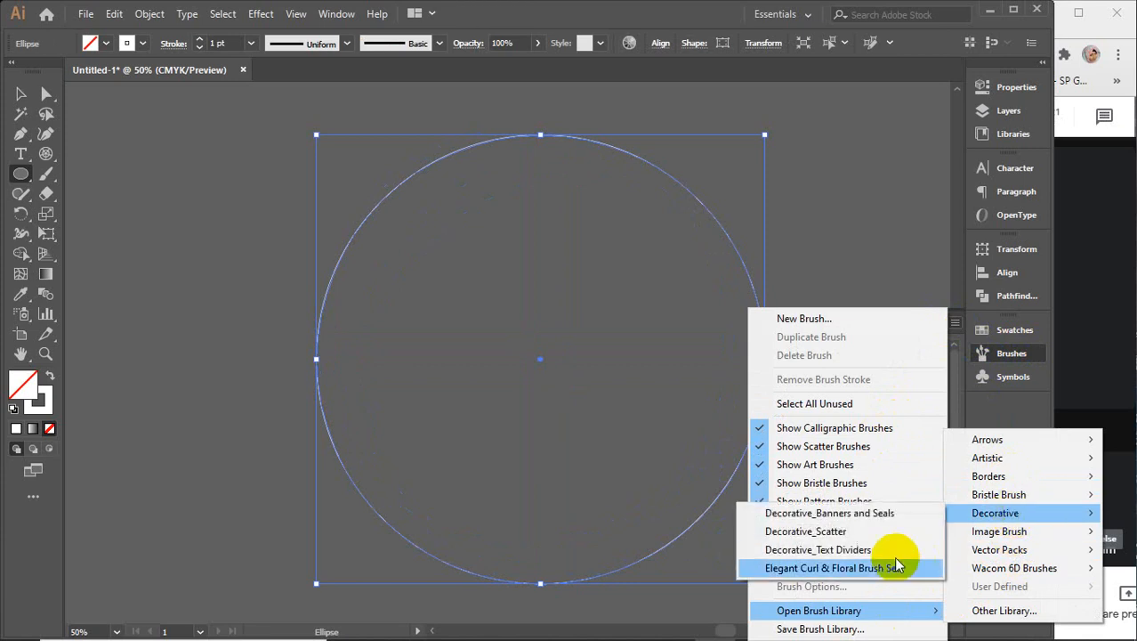
pyautogui.click(831, 564)
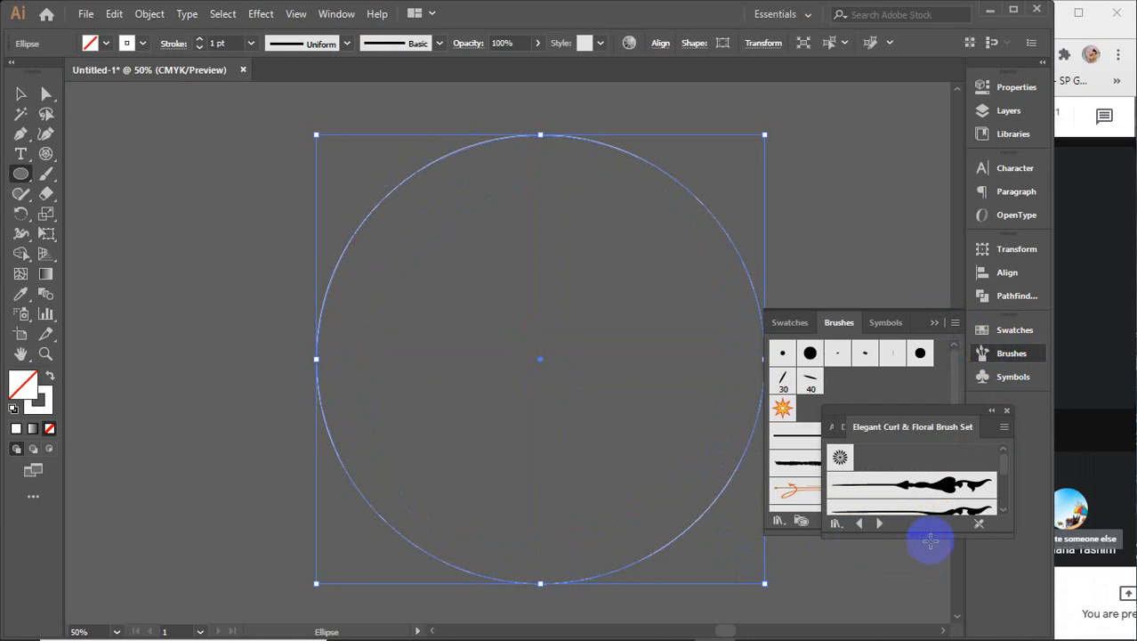
# - Enlarge the Elegant Curl & Floral Brush Set and apply its red and black border pattern brush to the circle
pyautogui.moveTo(906, 416); pyautogui.dragTo(858, 95)
pyautogui.moveTo(875, 220); pyautogui.dragTo(907, 597)
pyautogui.scroll(-10, 888, 400)
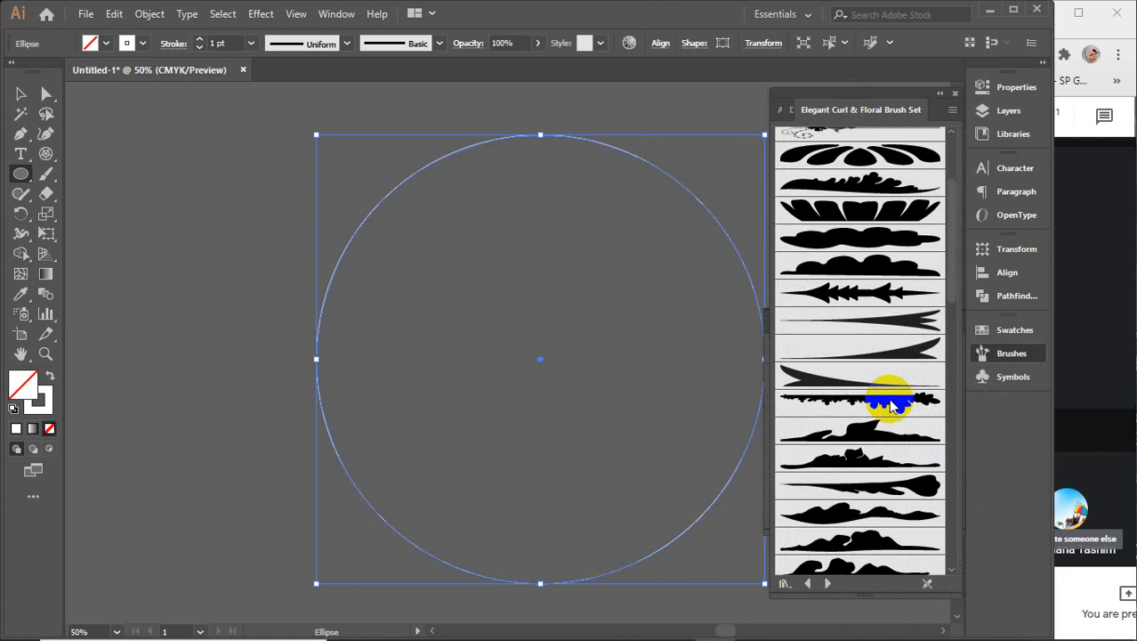
pyautogui.scroll(-3, 891, 405)
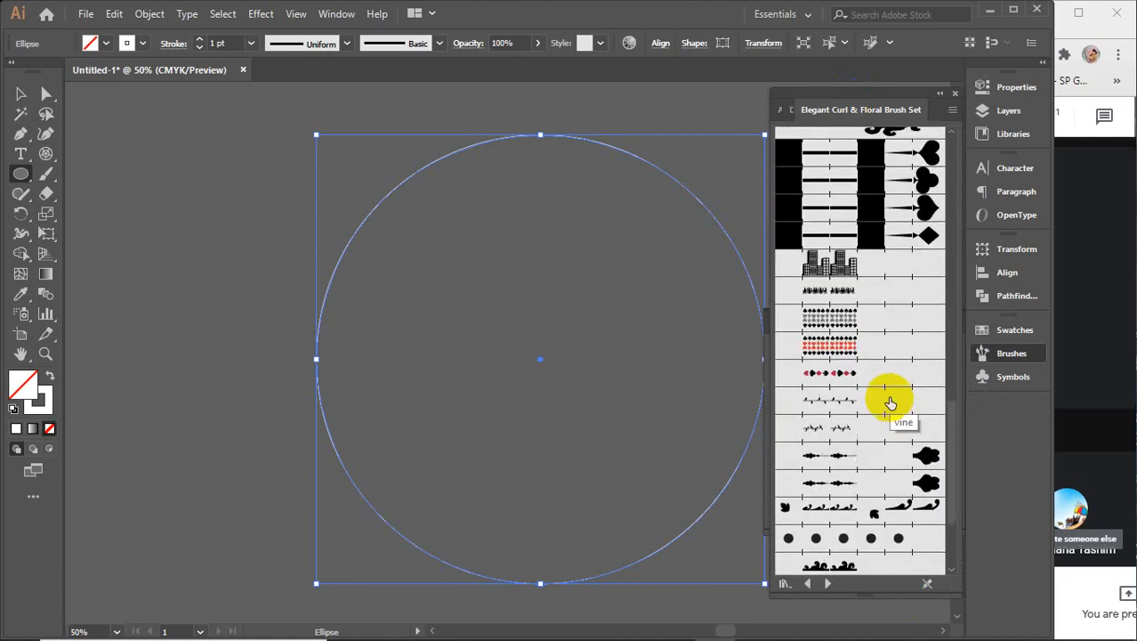
pyautogui.click(859, 345)
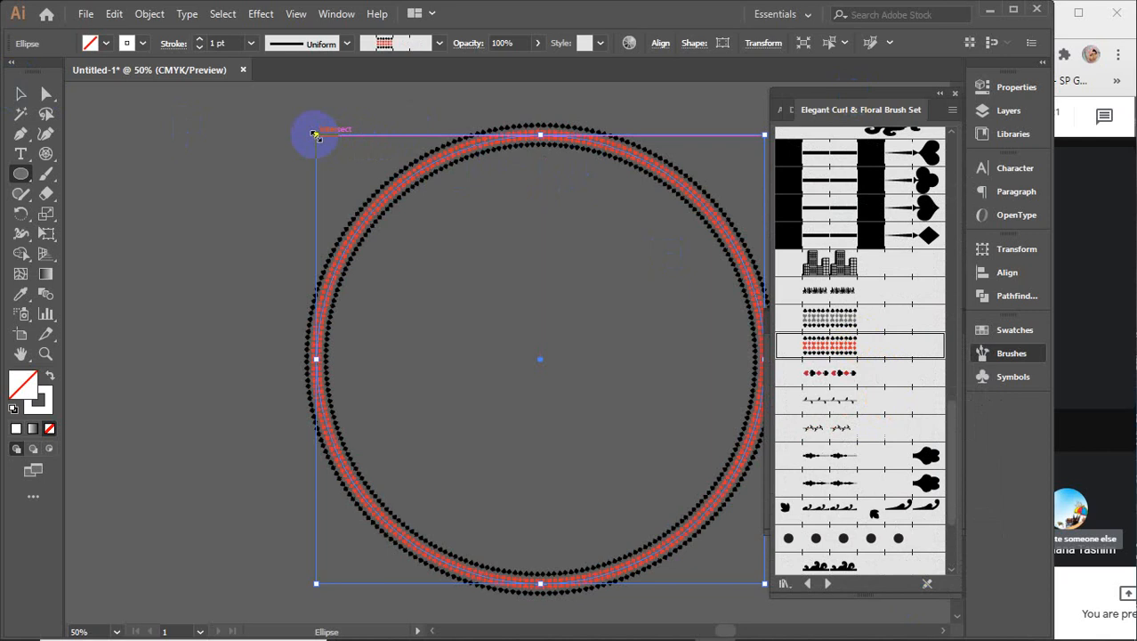
# - Add a smaller concentric copy of the circle, stroked with the ornamental leaf pattern brush and sized to fit just inside the outer ring
pyautogui.moveTo(316, 134); pyautogui.dragTo(333, 180)
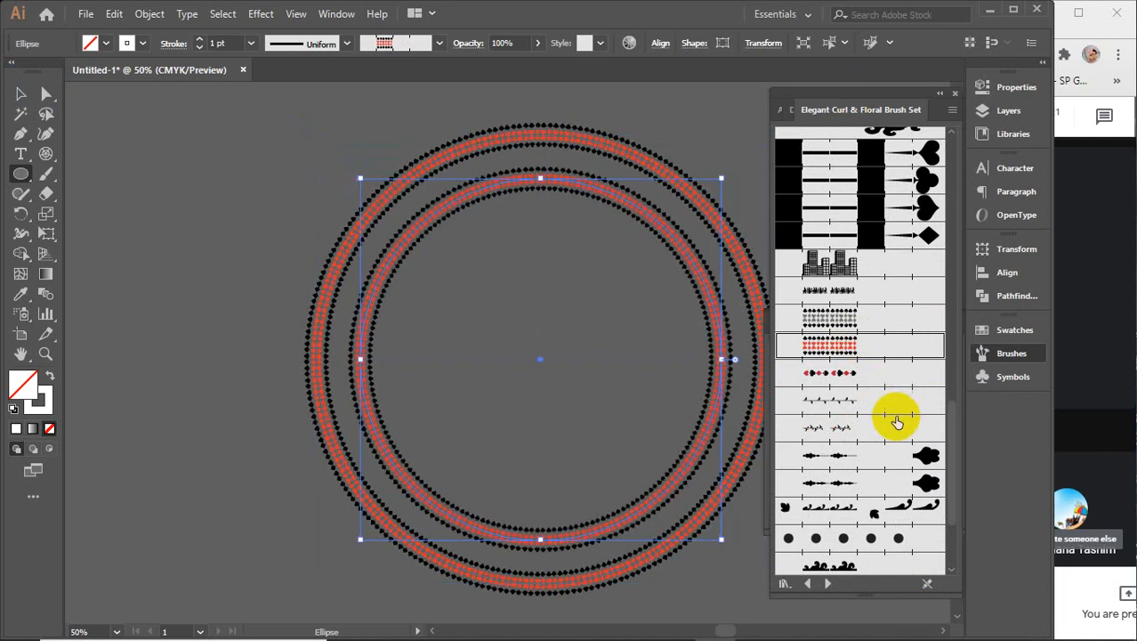
pyautogui.scroll(-5, 895, 420)
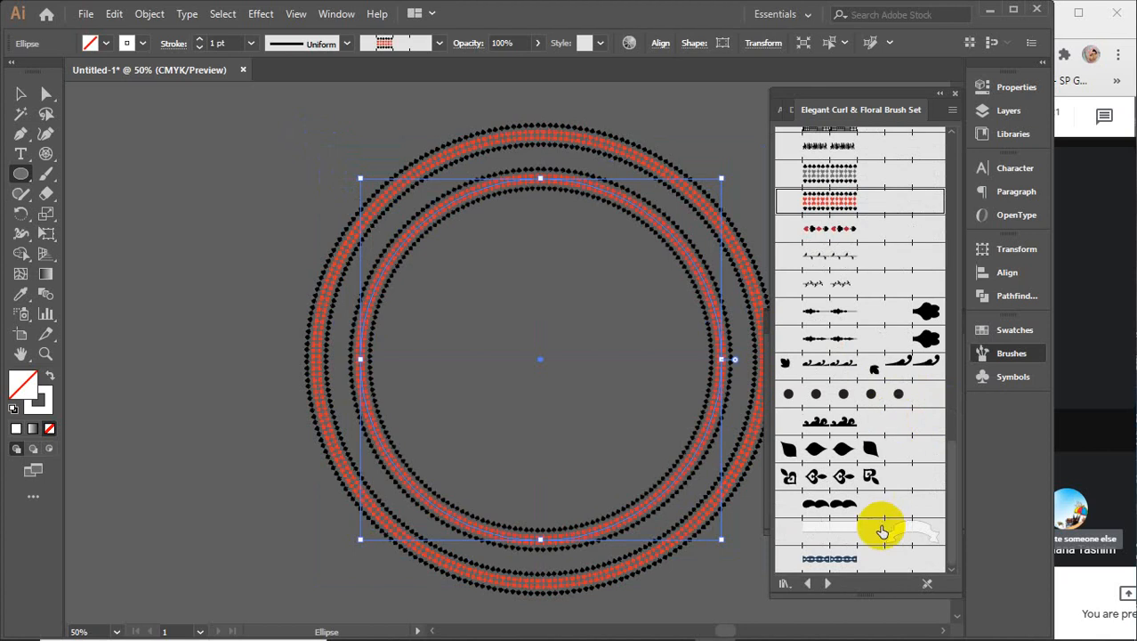
pyautogui.click(870, 476)
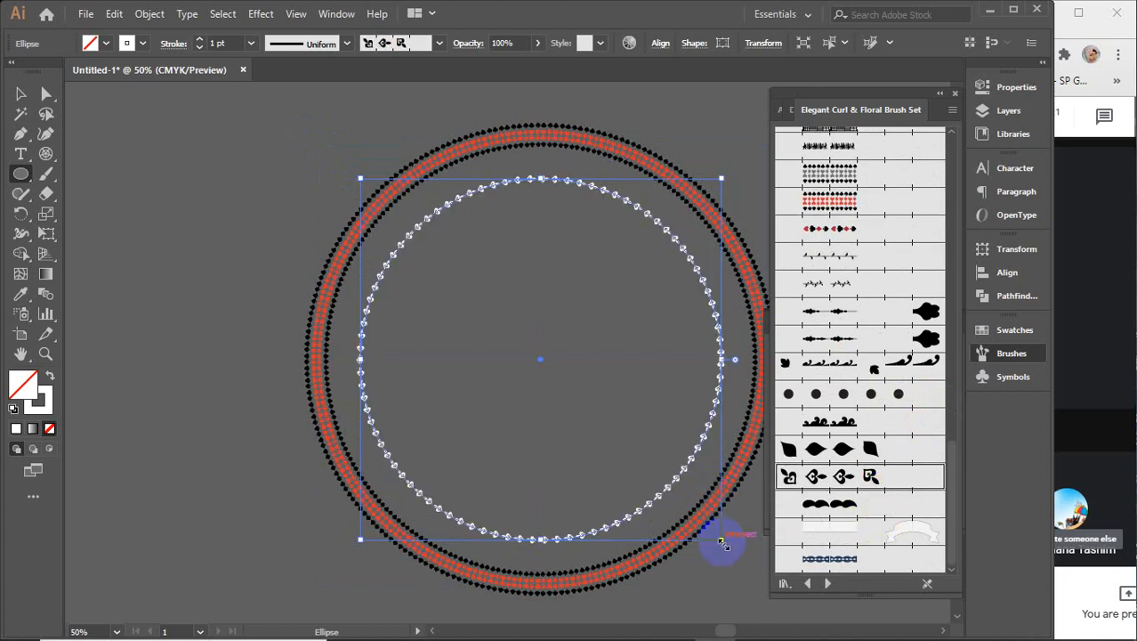
pyautogui.moveTo(723, 541); pyautogui.dragTo(737, 574)
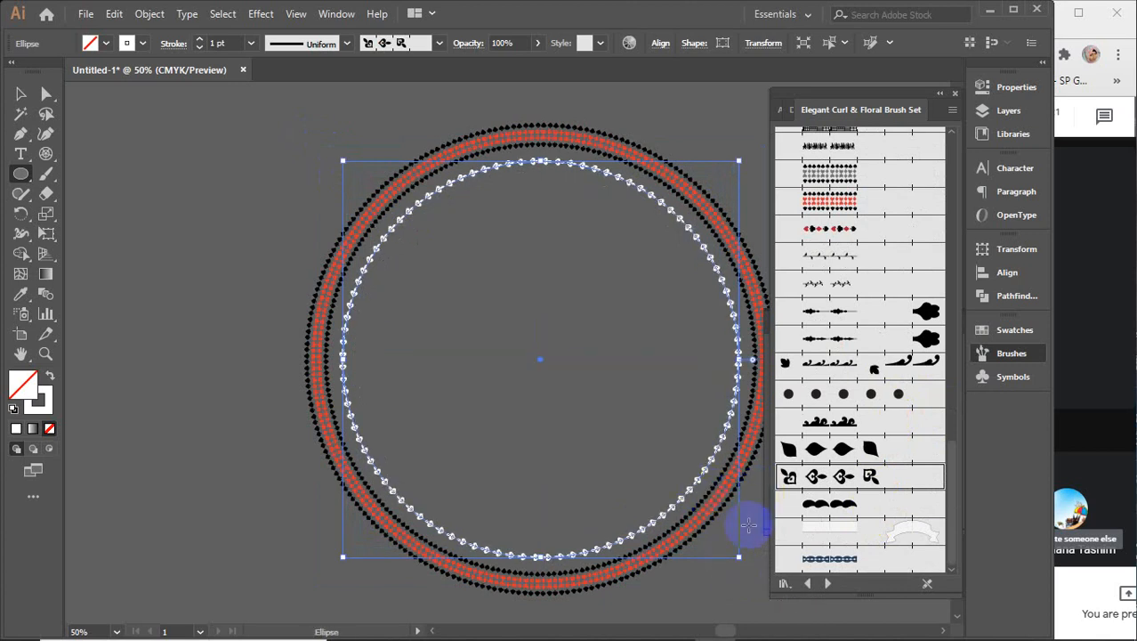
# - Add a smaller concentric copy inside the ornamental leaf ring and apply the curling vine pattern brush to it
pyautogui.moveTo(738, 559); pyautogui.dragTo(718, 534)
pyautogui.scroll(3, 884, 445)
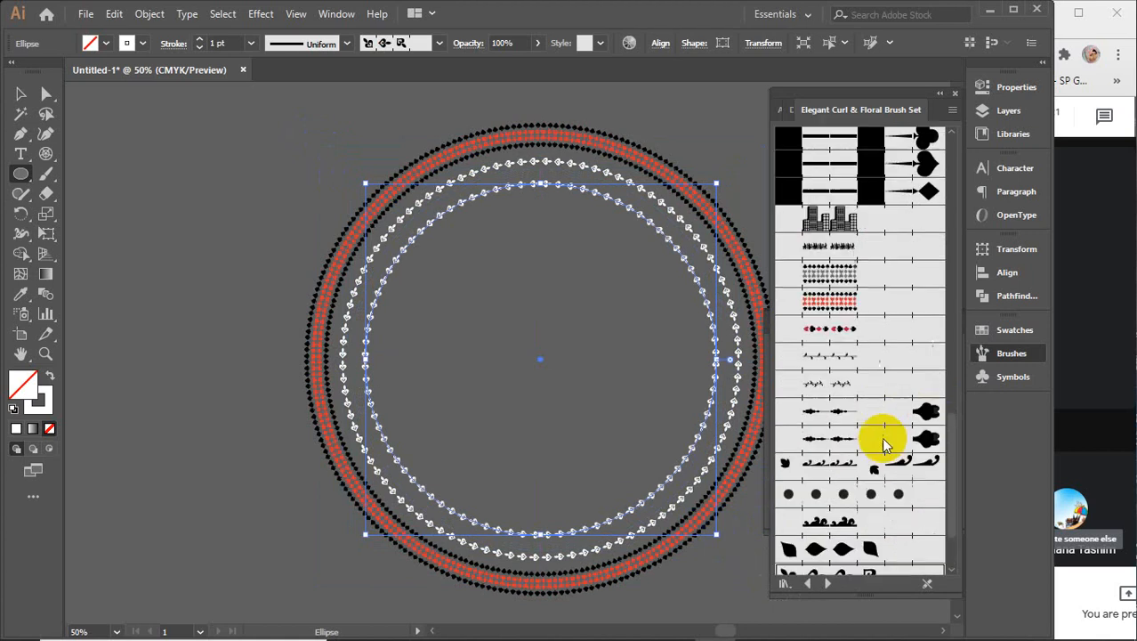
pyautogui.click(855, 388)
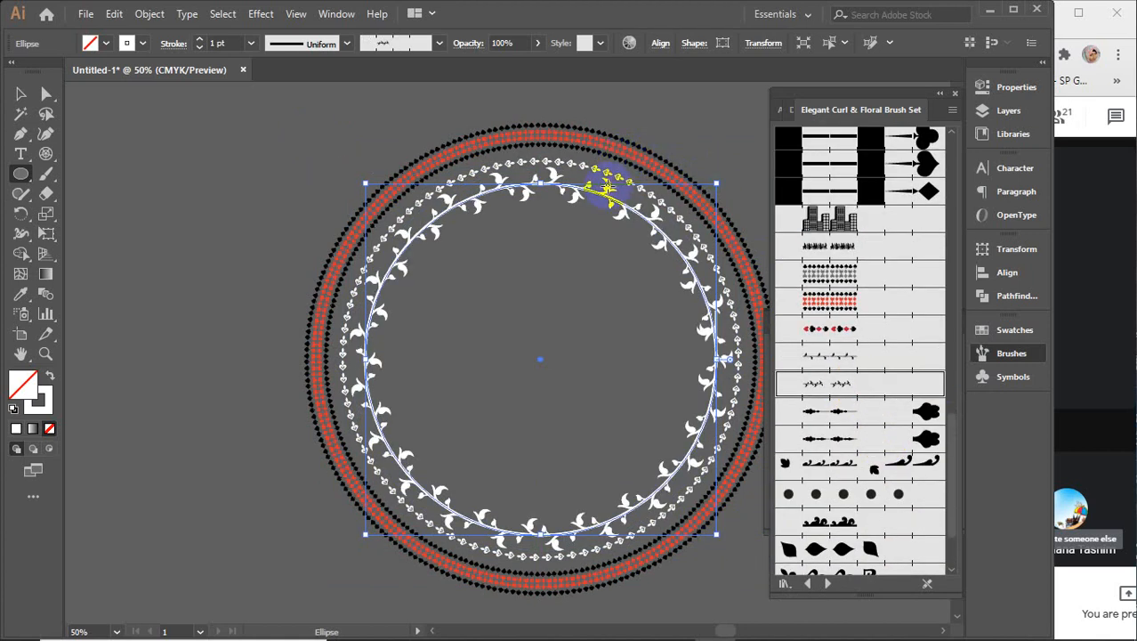
# - Enlarge the white ornamental leaf ring slightly toward the outer border and set its stroke to orange, C=0 M=50 Y=100 K=0
pyautogui.press('v')
pyautogui.click(576, 163)
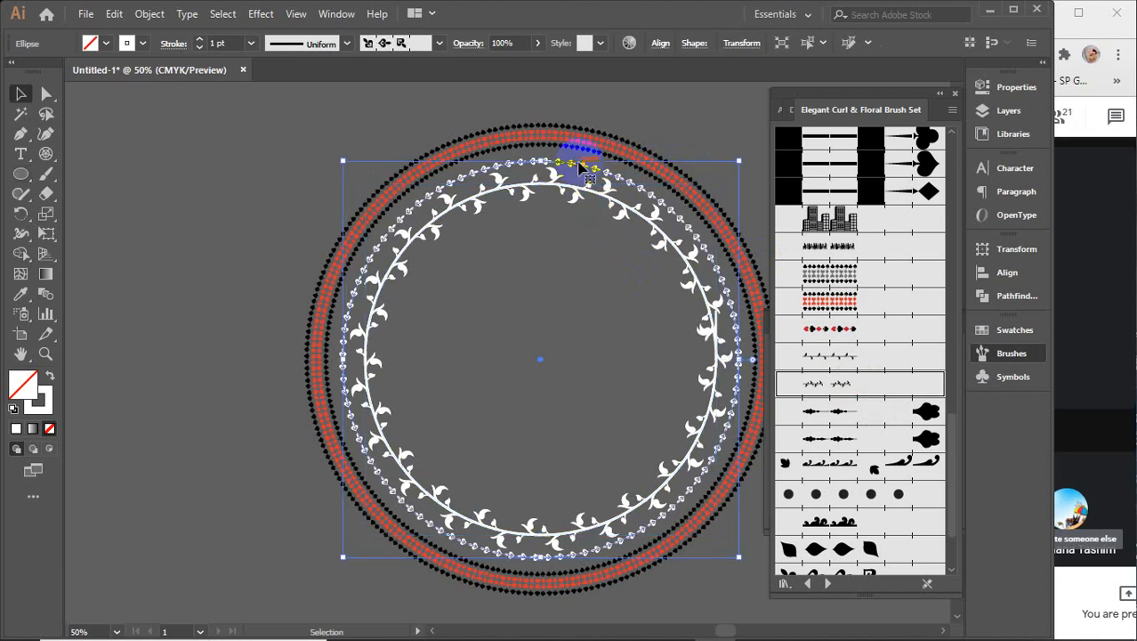
pyautogui.moveTo(738, 558); pyautogui.dragTo(746, 564)
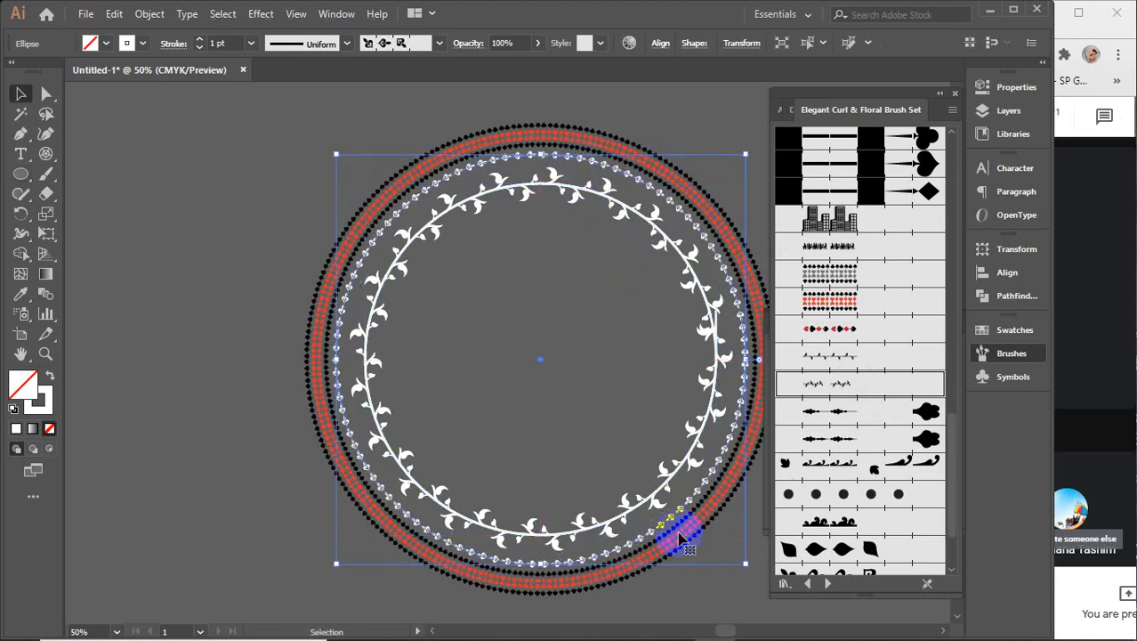
pyautogui.click(144, 43)
pyautogui.click(144, 72)
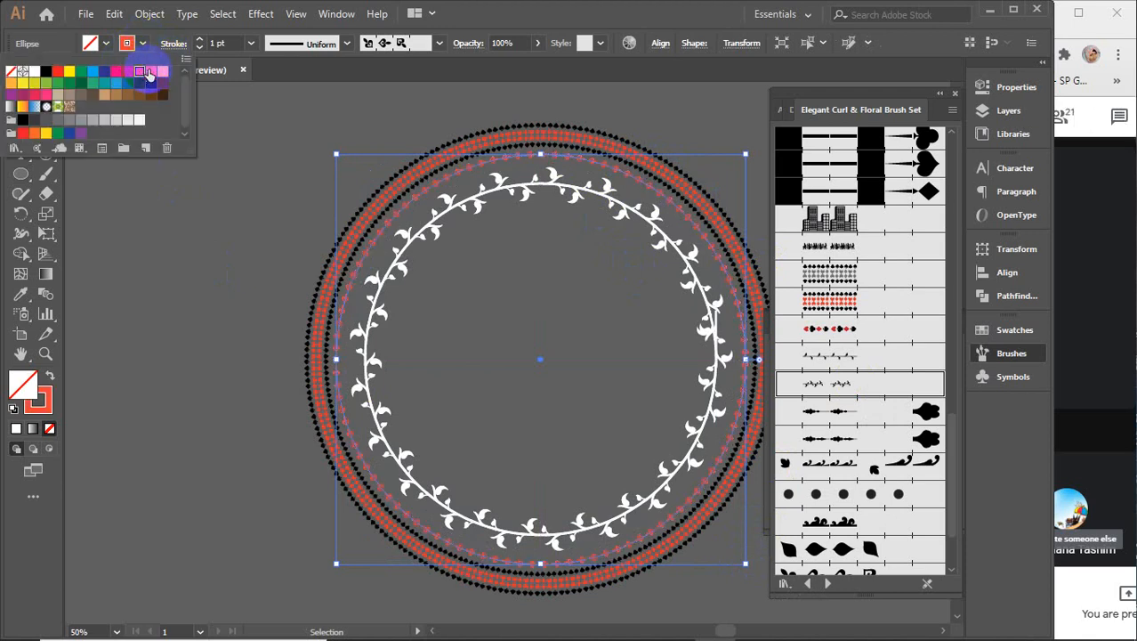
pyautogui.click(163, 73)
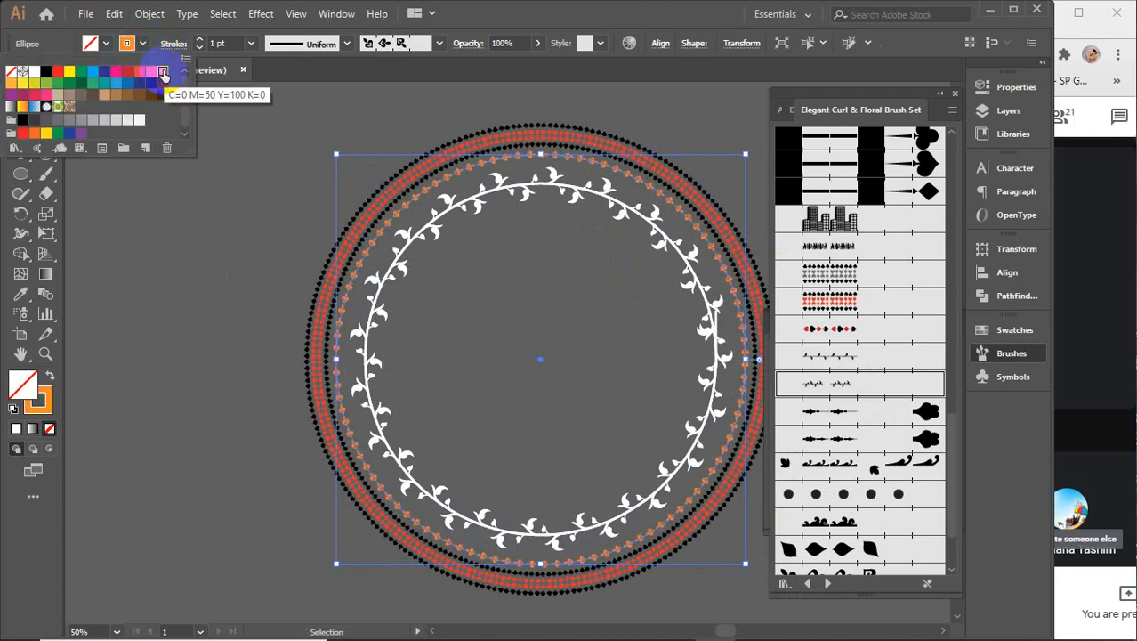
# - Set the stroke color of the vine ring to yellow
pyautogui.click(515, 188)
pyautogui.click(524, 189)
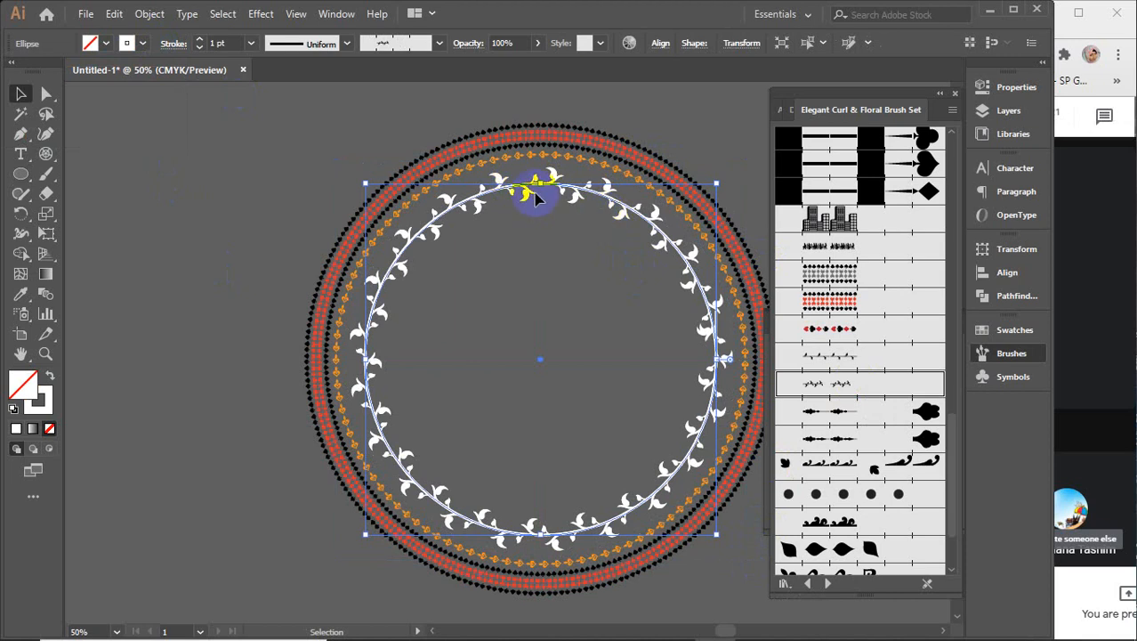
pyautogui.click(142, 43)
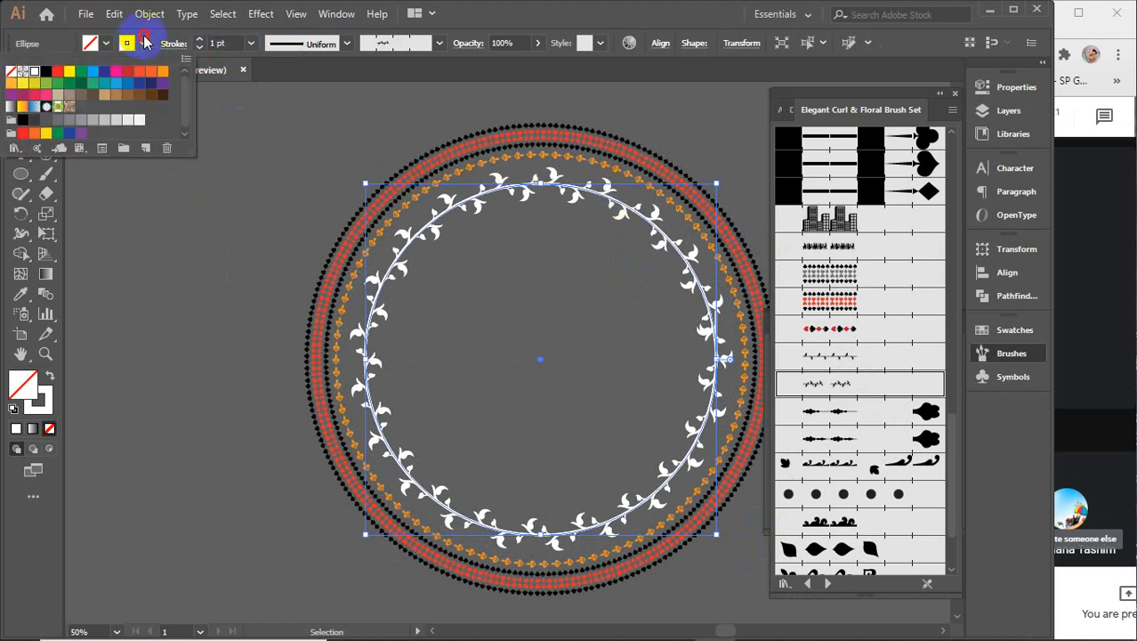
pyautogui.click(92, 84)
pyautogui.click(117, 84)
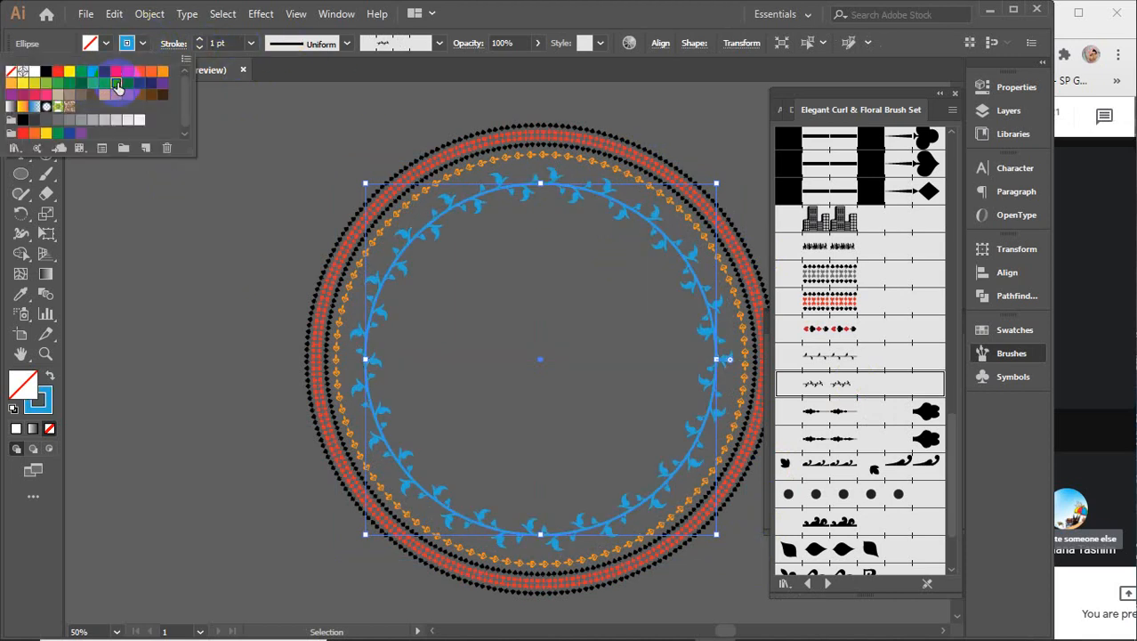
pyautogui.click(71, 72)
pyautogui.click(624, 341)
pyautogui.click(622, 338)
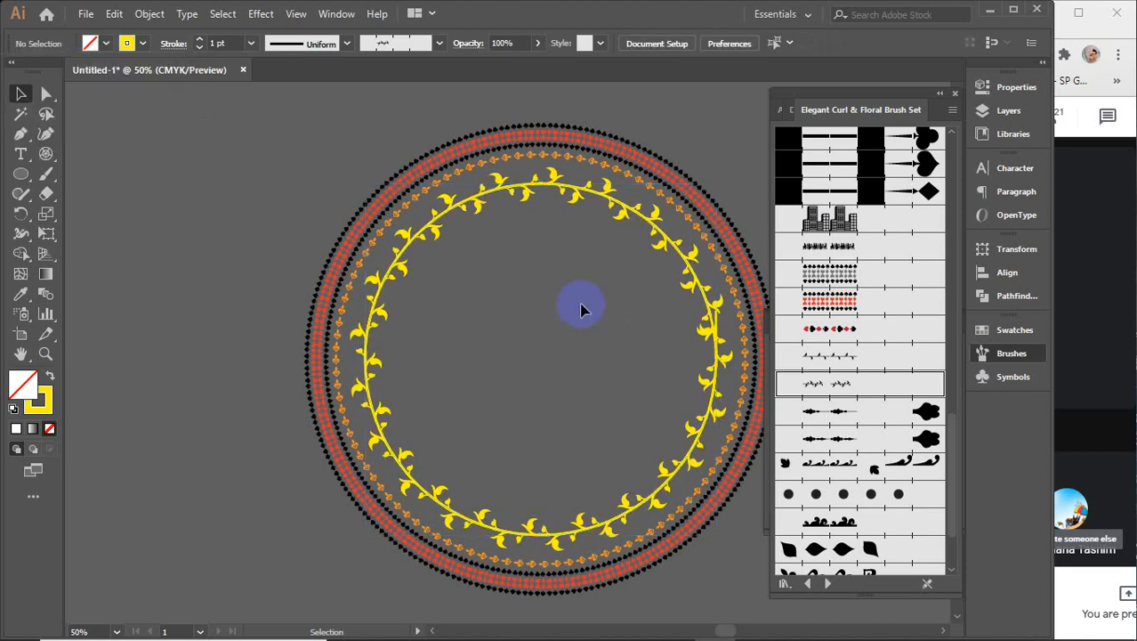
# - Duplicate the yellow vine ring in place and scale the copy down around its center
pyautogui.click(656, 233)
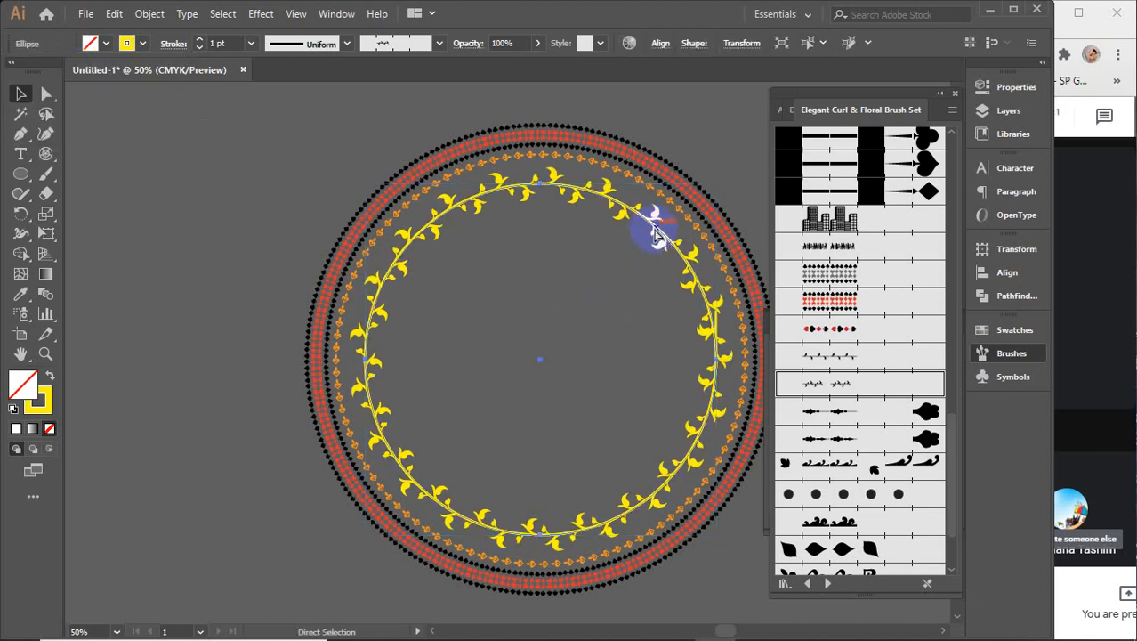
pyautogui.hotkey('ctrl', 'c')
pyautogui.hotkey('ctrl', 'f')
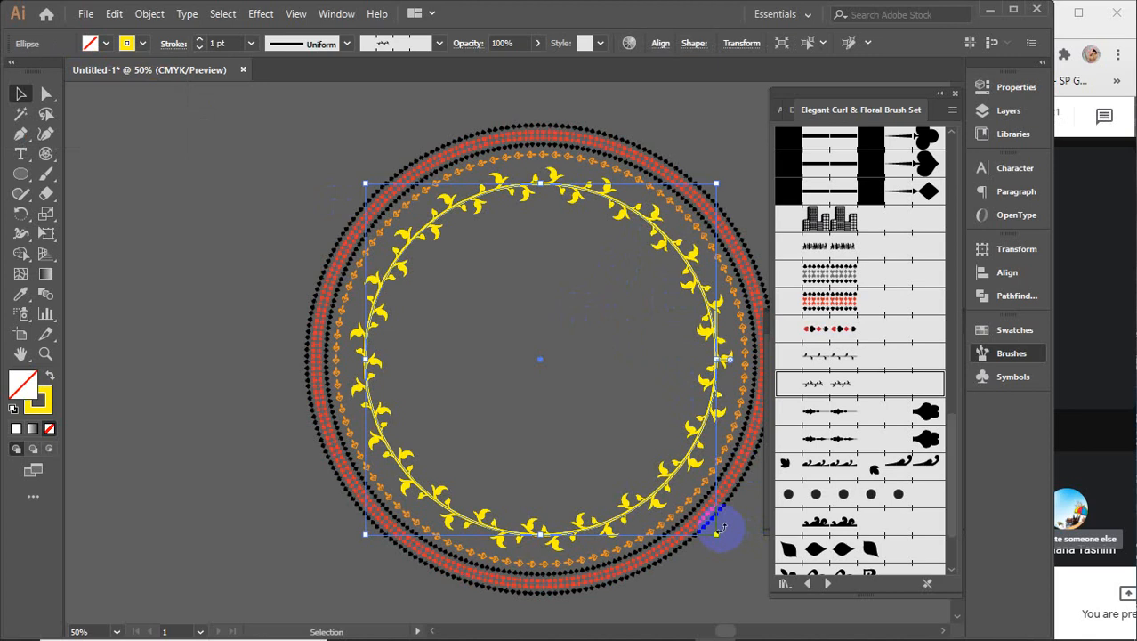
pyautogui.moveTo(718, 533); pyautogui.dragTo(693, 503)
# - Apply the Leaf Pattern brush to the innermost ring and set its stroke to red
pyautogui.scroll(1, 930, 411)
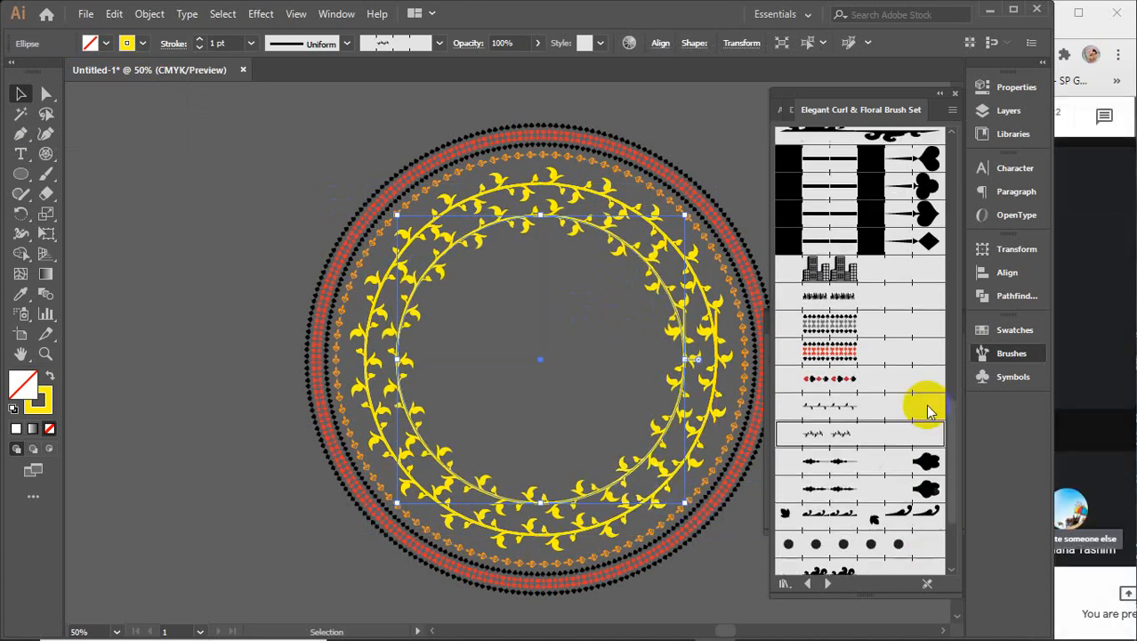
pyautogui.scroll(3, 930, 412)
pyautogui.scroll(-3, 930, 411)
pyautogui.scroll(-3, 928, 410)
pyautogui.scroll(-2, 928, 410)
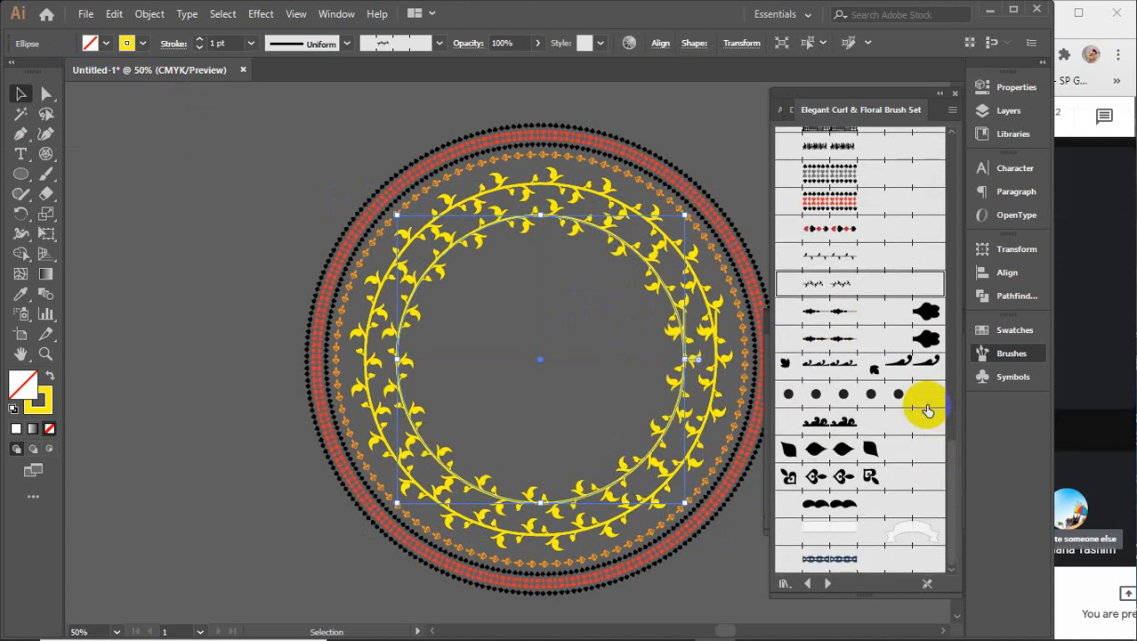
pyautogui.click(870, 476)
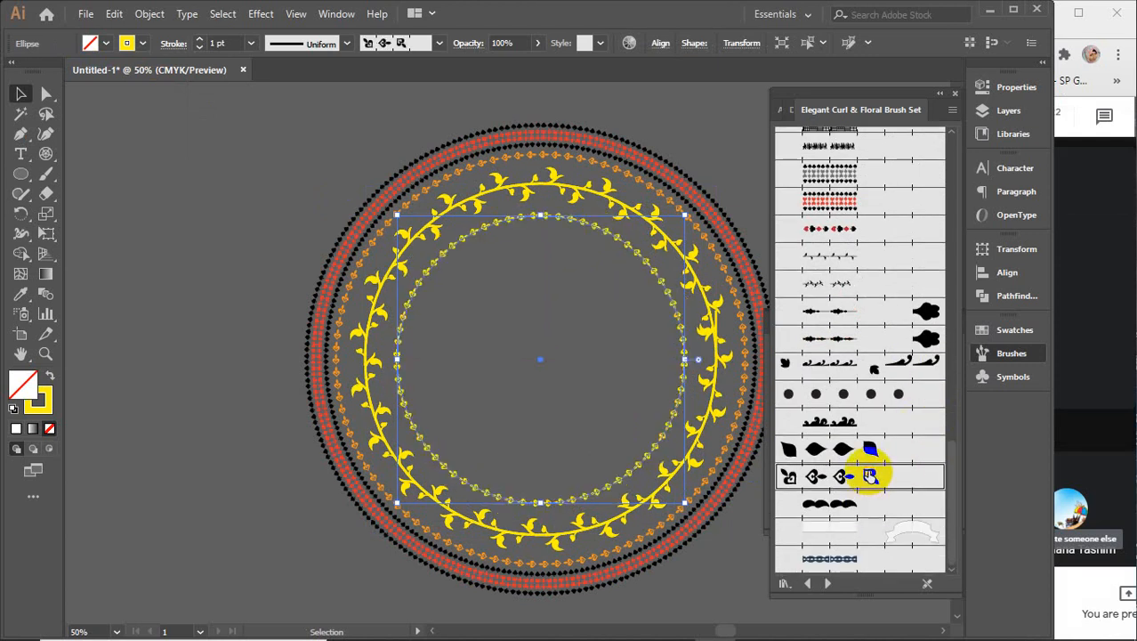
pyautogui.click(868, 448)
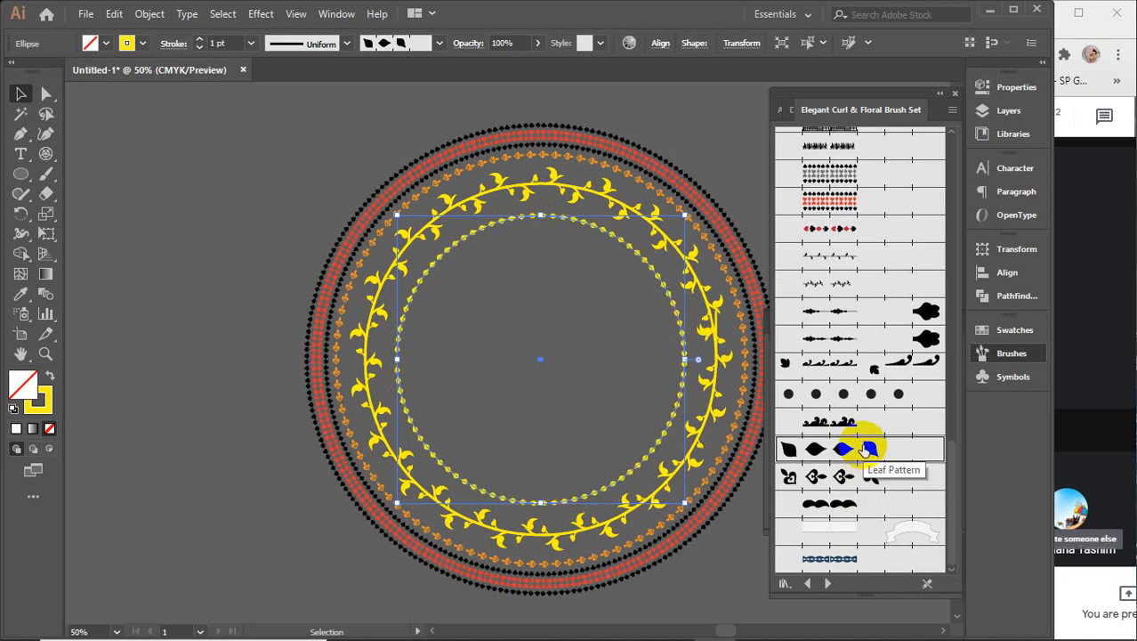
pyautogui.click(143, 43)
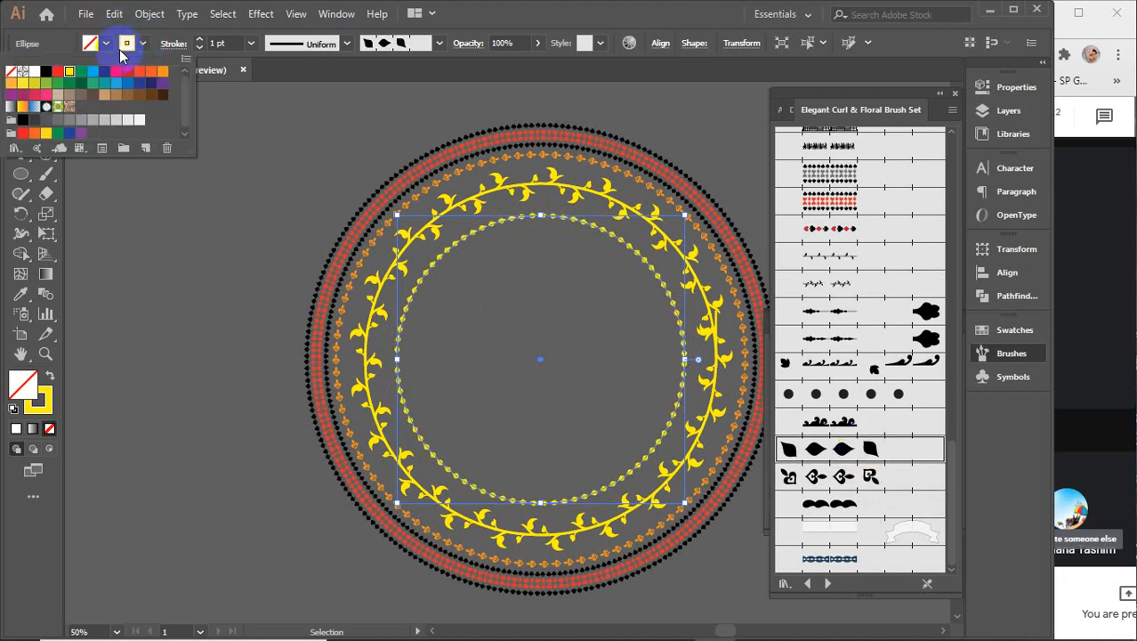
pyautogui.click(57, 71)
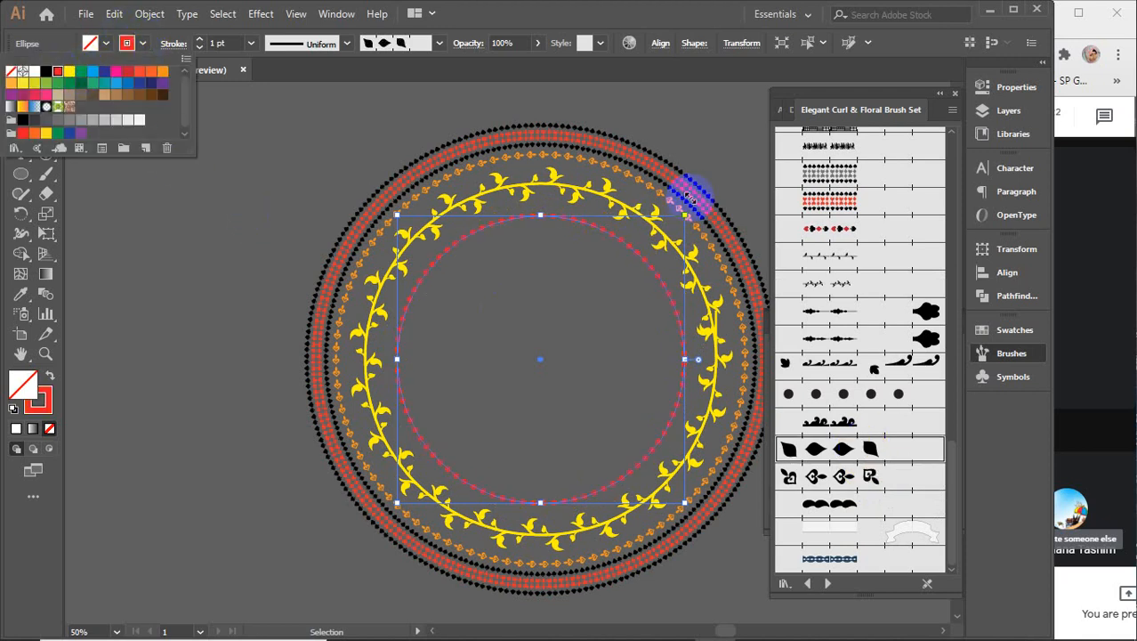
# - Add a smaller concentric copy of the red leaf ring and apply the yellow star brush from the Decorative_Scatter library
pyautogui.click(792, 118)
pyautogui.click(789, 114)
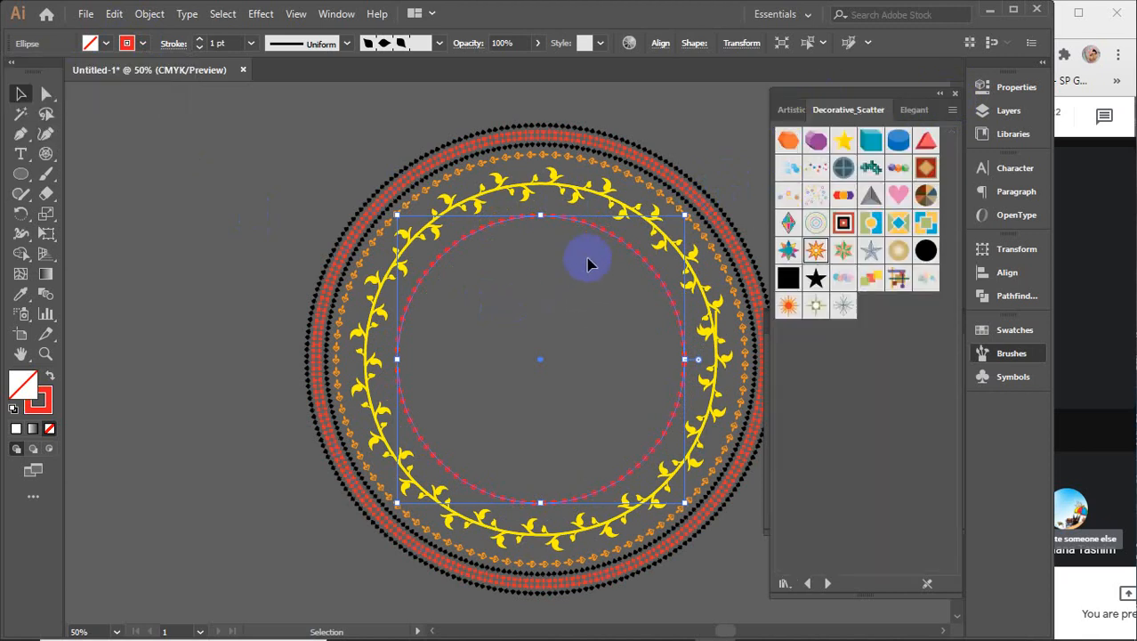
pyautogui.press('a')
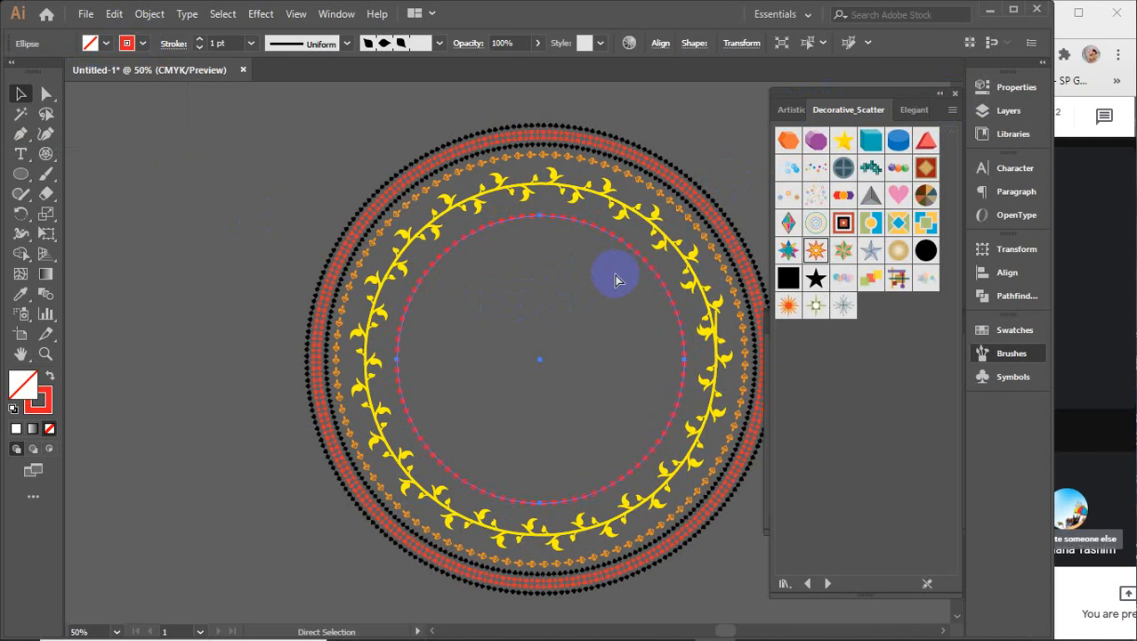
pyautogui.press('v')
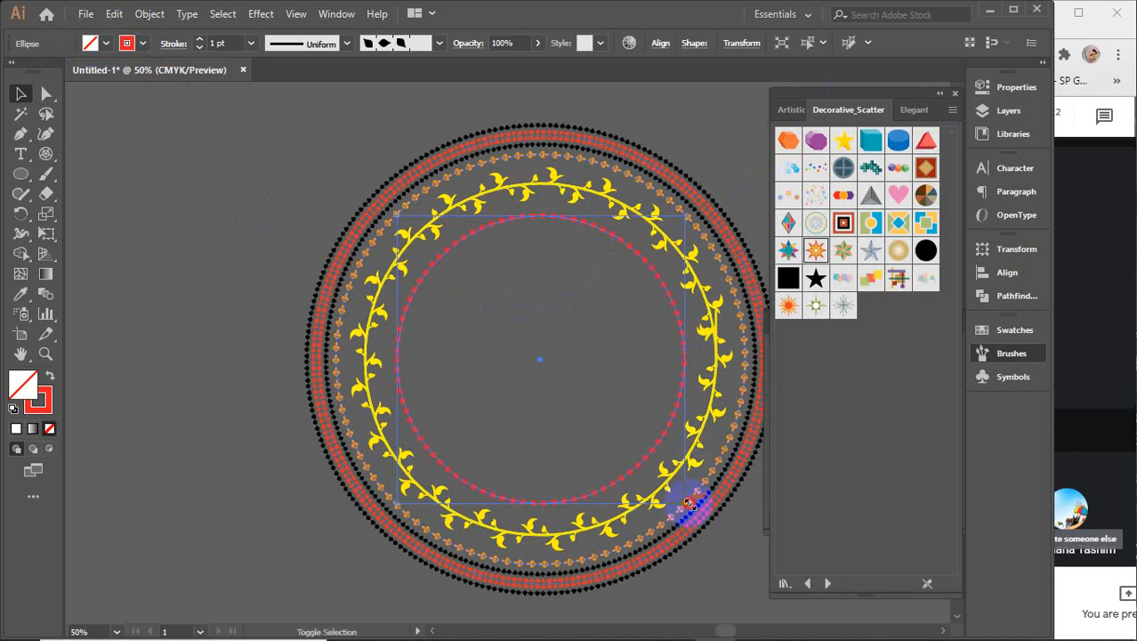
pyautogui.moveTo(690, 503); pyautogui.dragTo(646, 464)
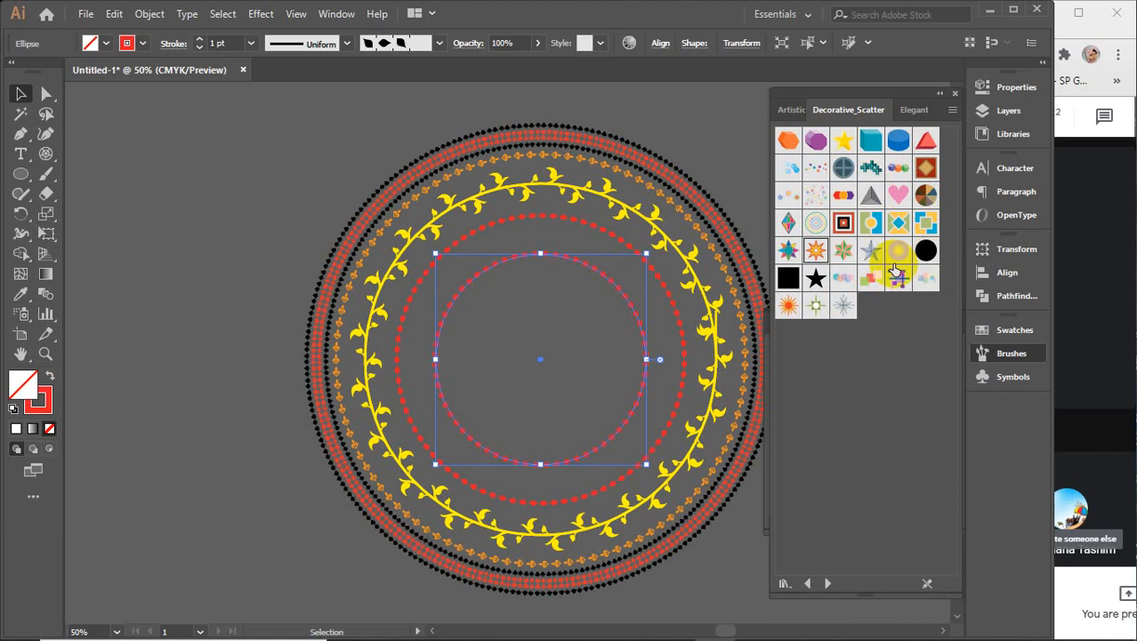
pyautogui.click(843, 141)
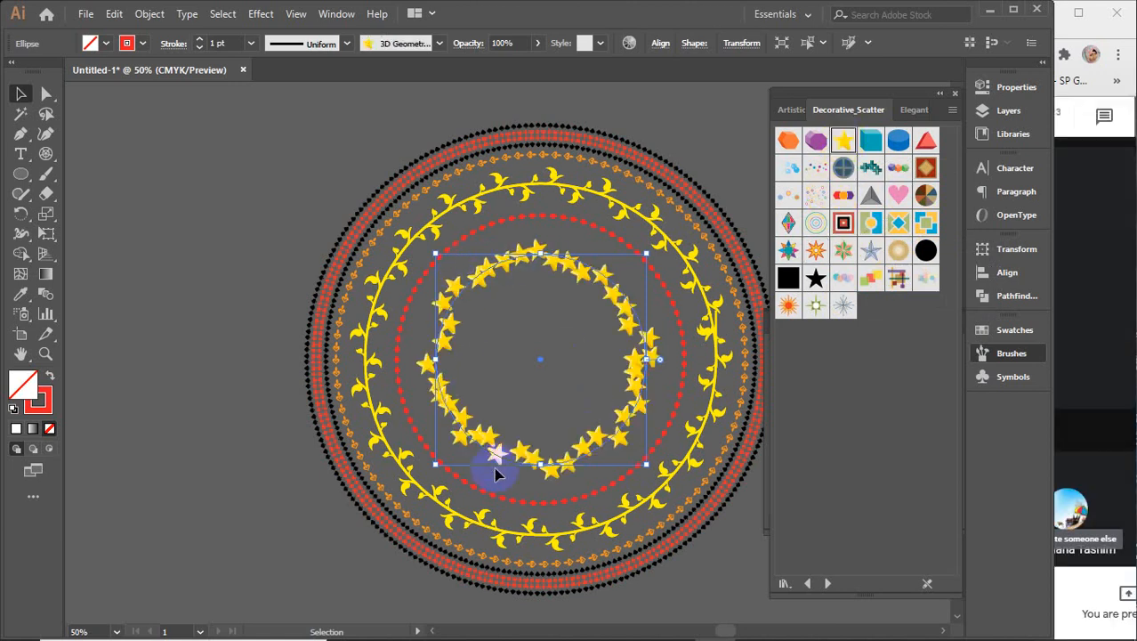
# - Close the brush library panels and delete the whole set of concentric rings
pyautogui.click(215, 169)
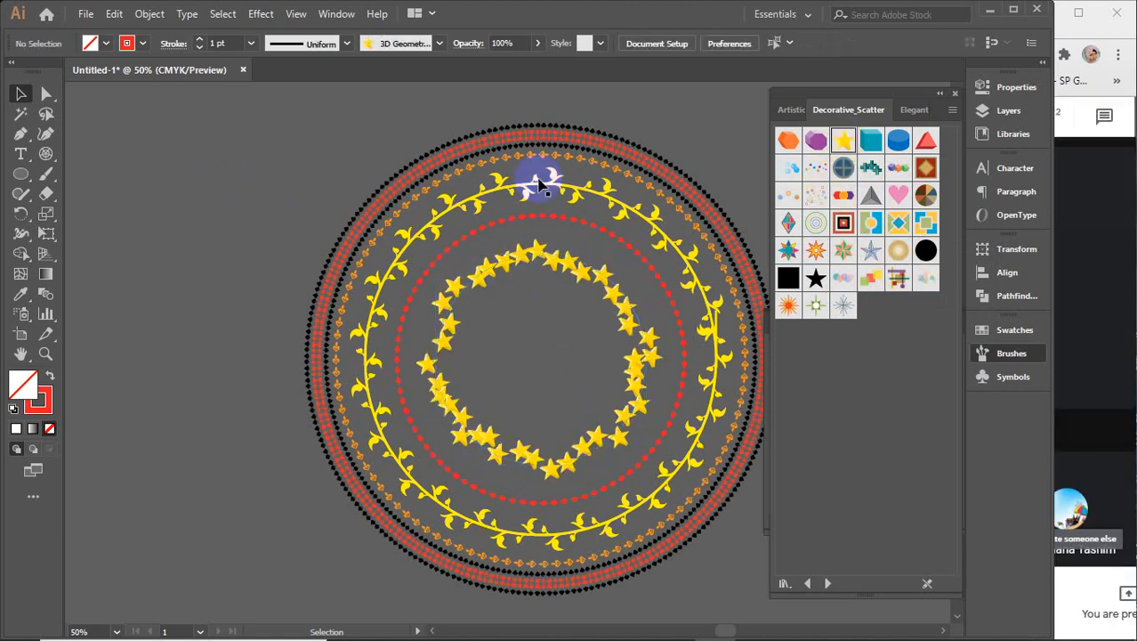
pyautogui.click(953, 93)
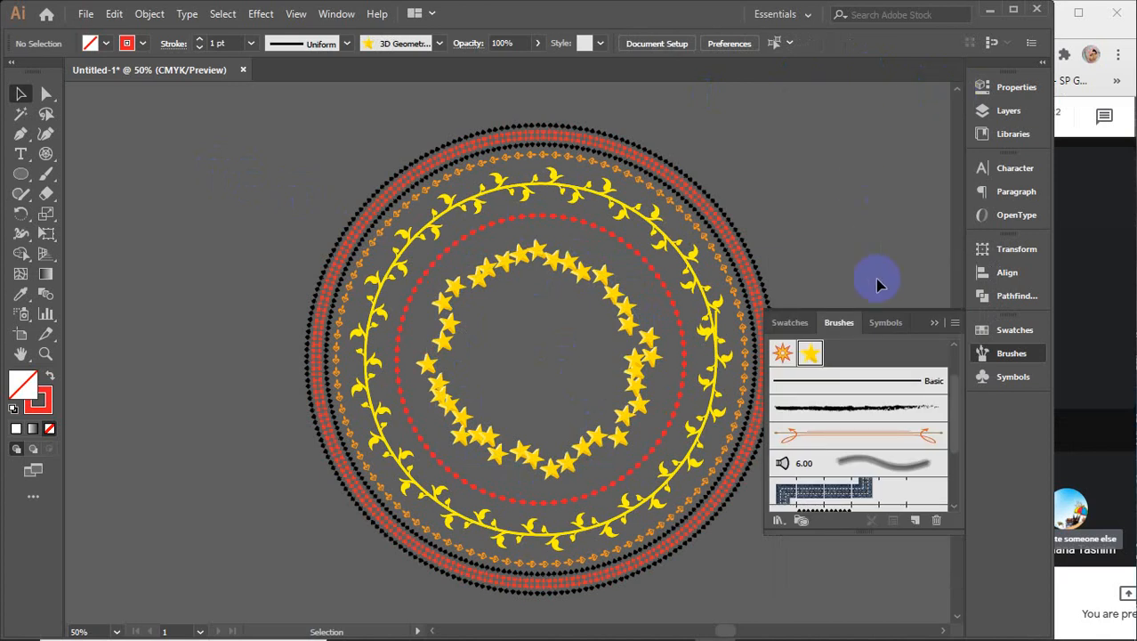
pyautogui.click(934, 326)
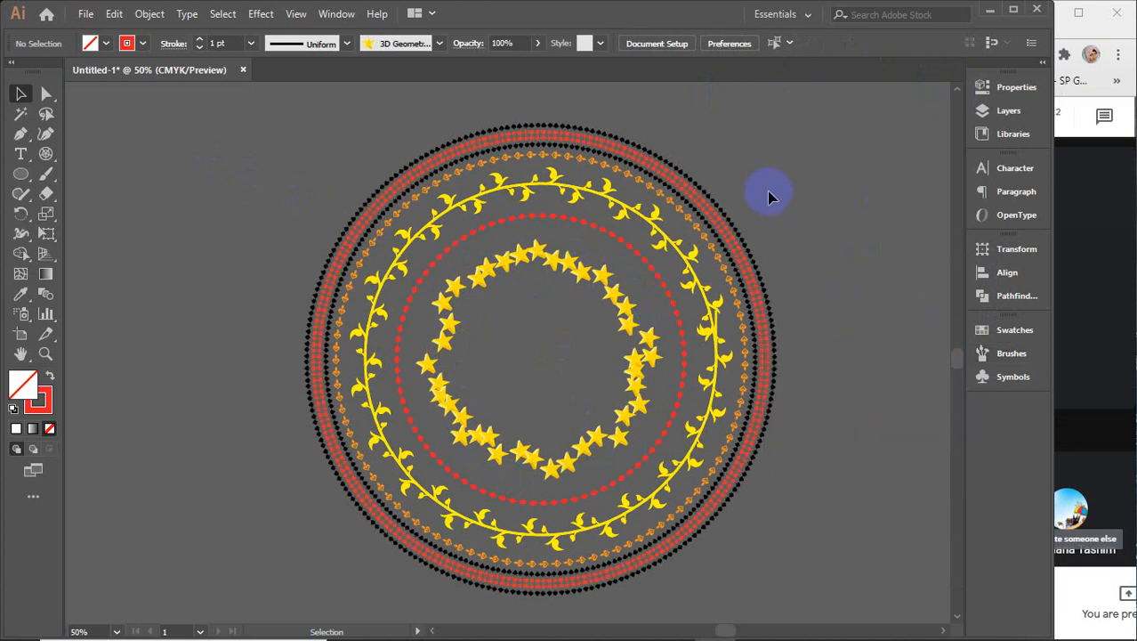
pyautogui.click(525, 361)
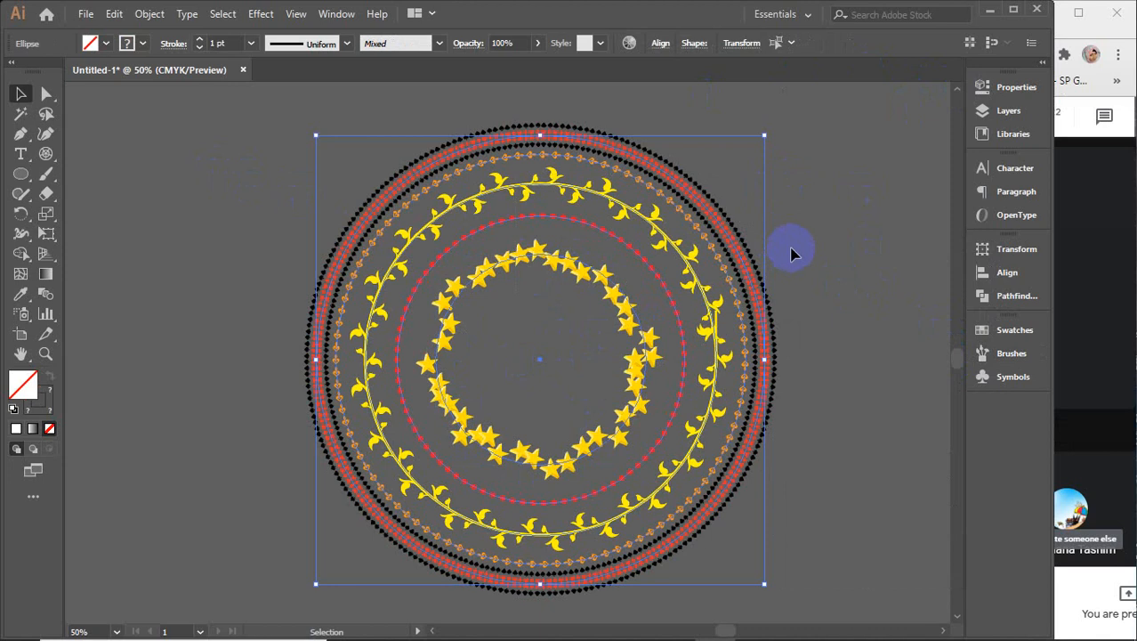
pyautogui.press('Delete')
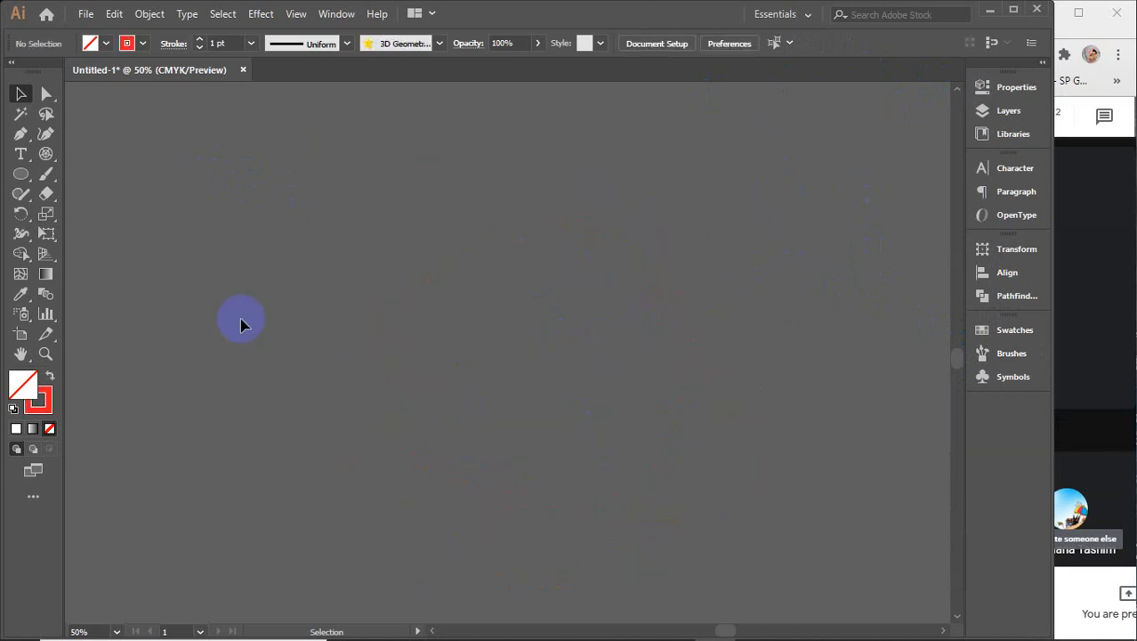
# - Draw a small circle in the empty canvas with the Ellipse tool
pyautogui.click(18, 178)
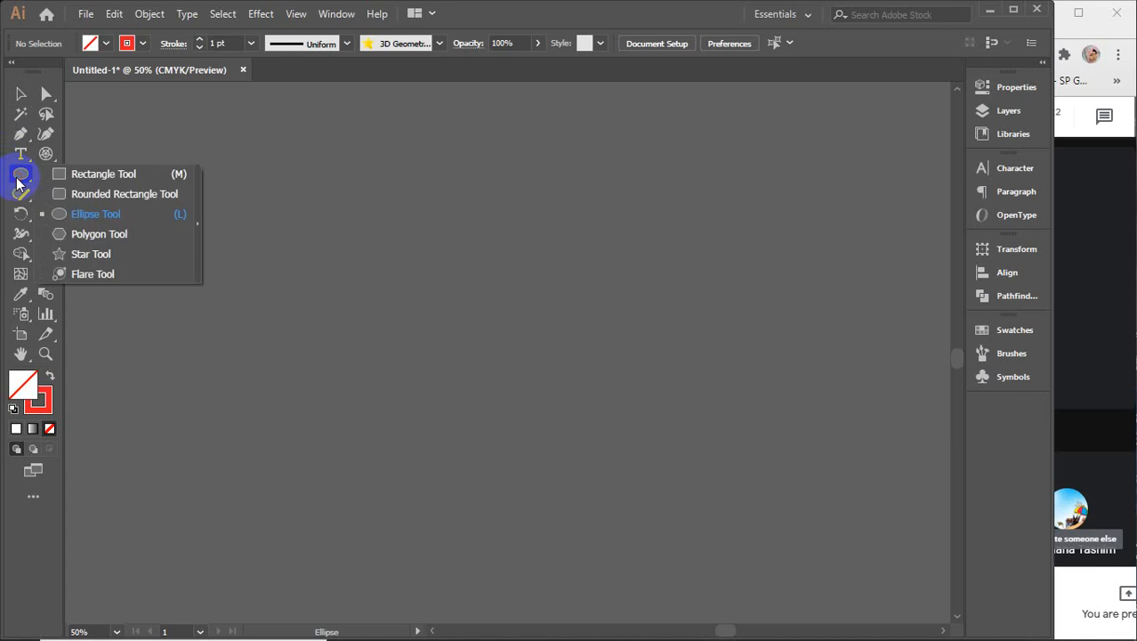
pyautogui.moveTo(394, 258); pyautogui.dragTo(503, 367)
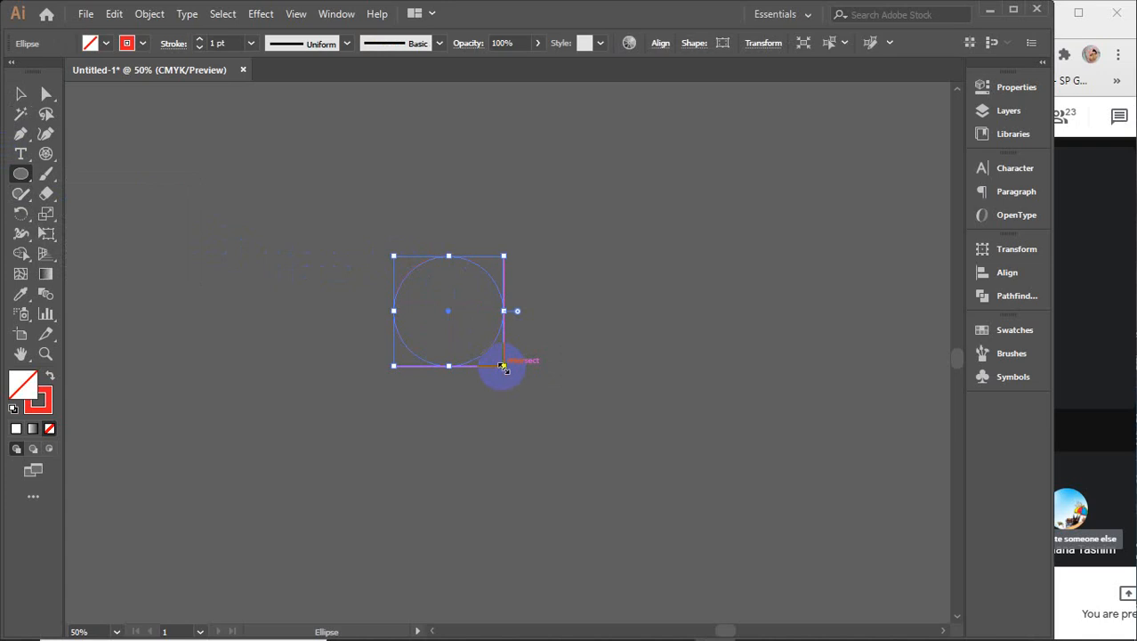
pyautogui.press('v')
# - Give the circle a solid red fill with no stroke and close the Color panel
pyautogui.click(32, 428)
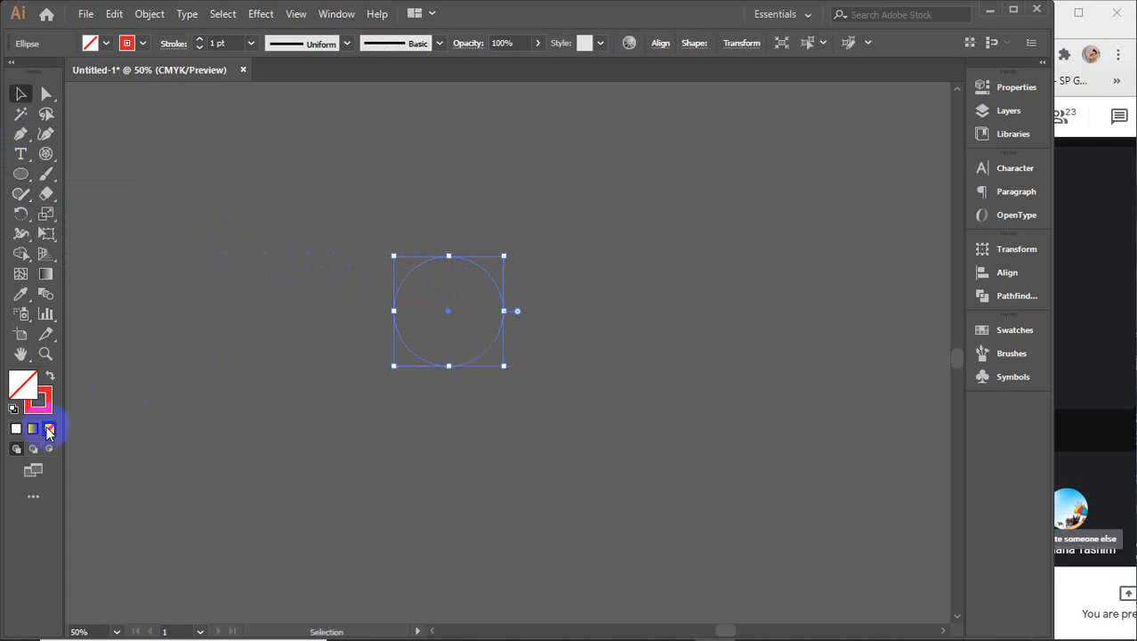
pyautogui.click(27, 394)
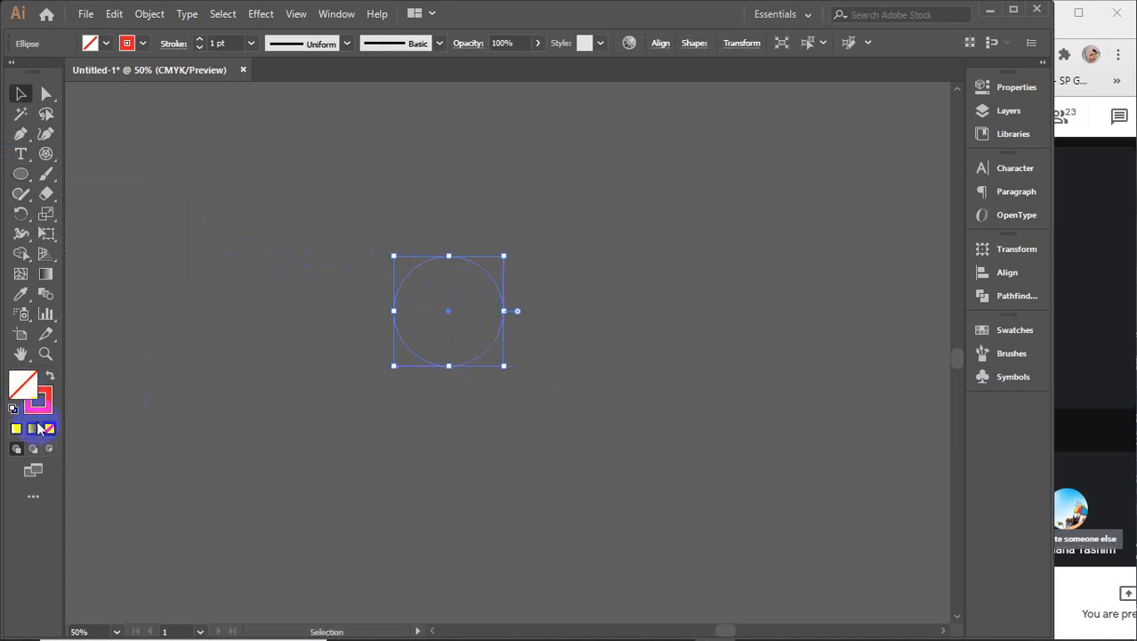
pyautogui.click(21, 384)
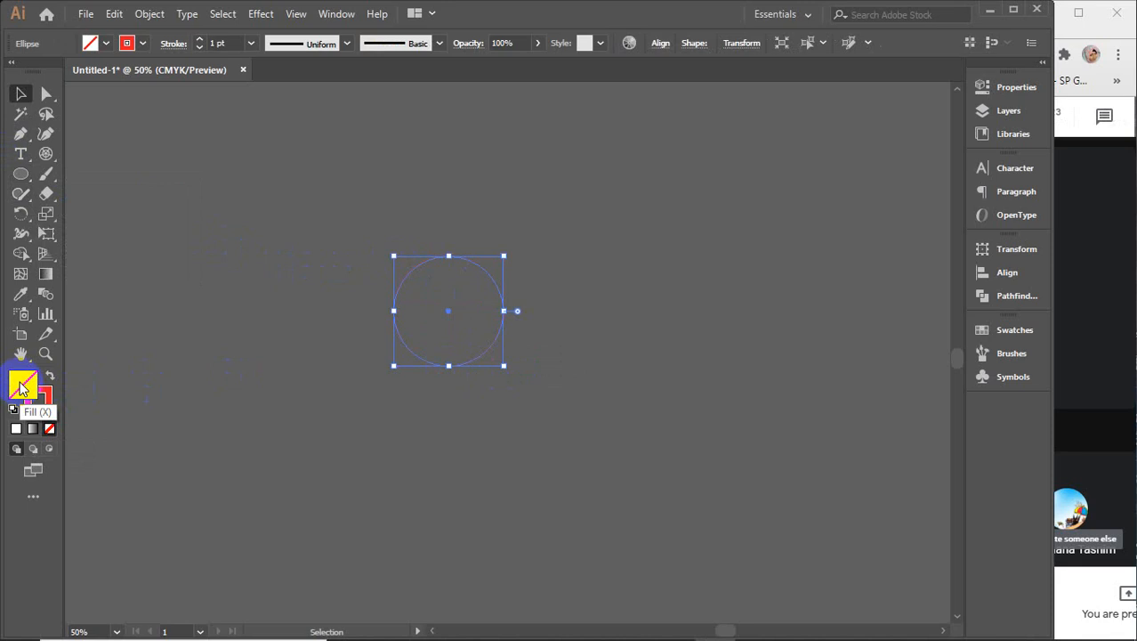
pyautogui.click(37, 401)
pyautogui.click(50, 431)
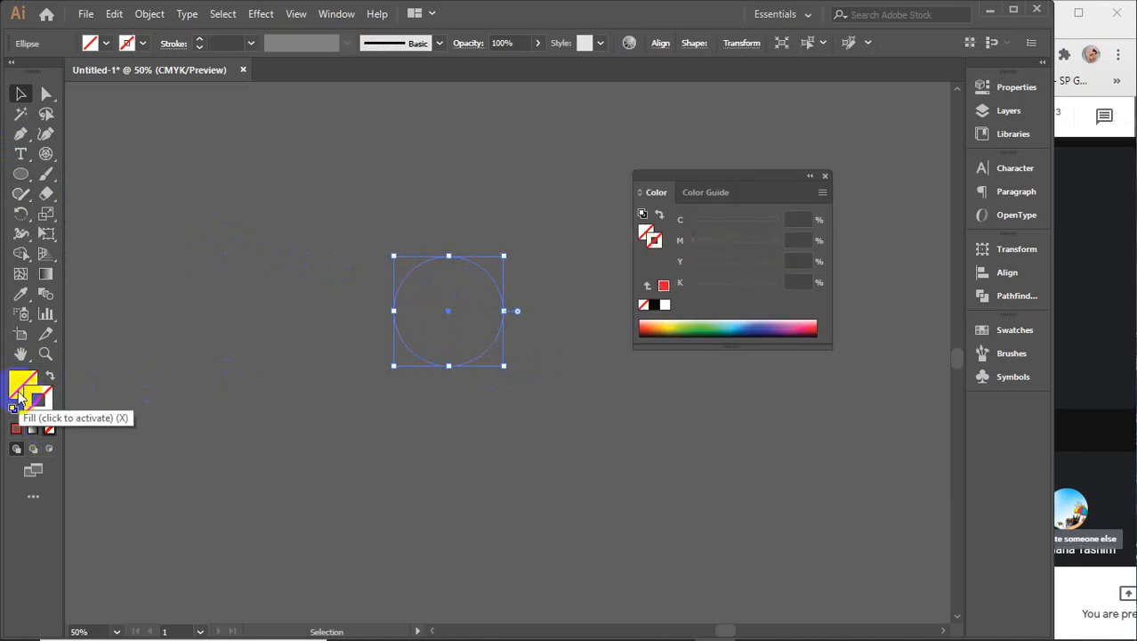
pyautogui.click(21, 384)
pyautogui.click(16, 429)
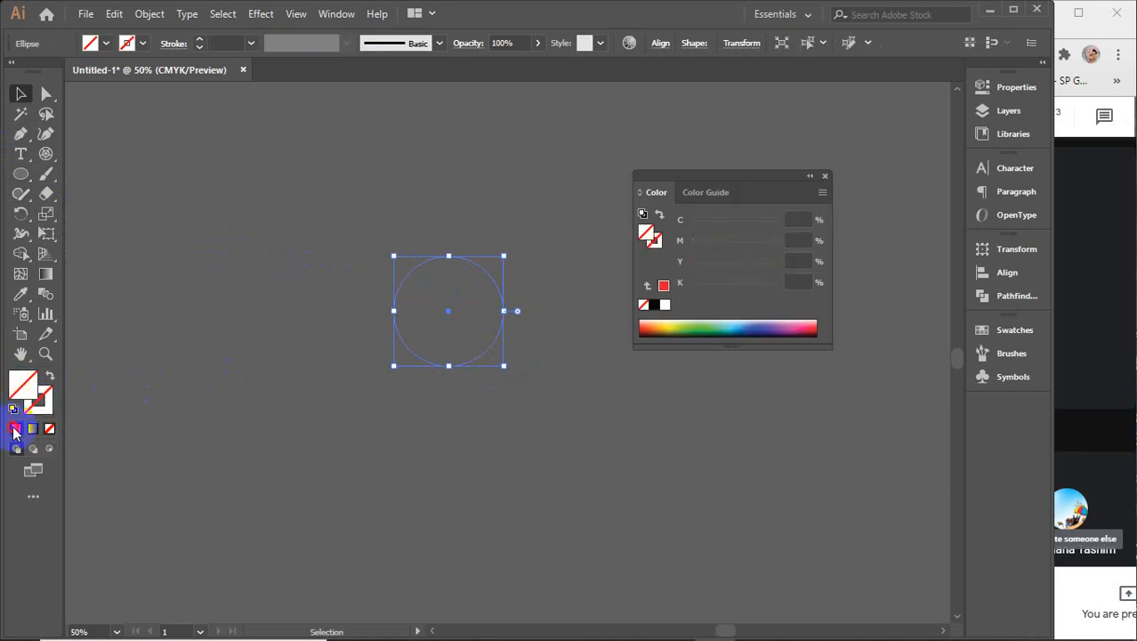
pyautogui.click(826, 175)
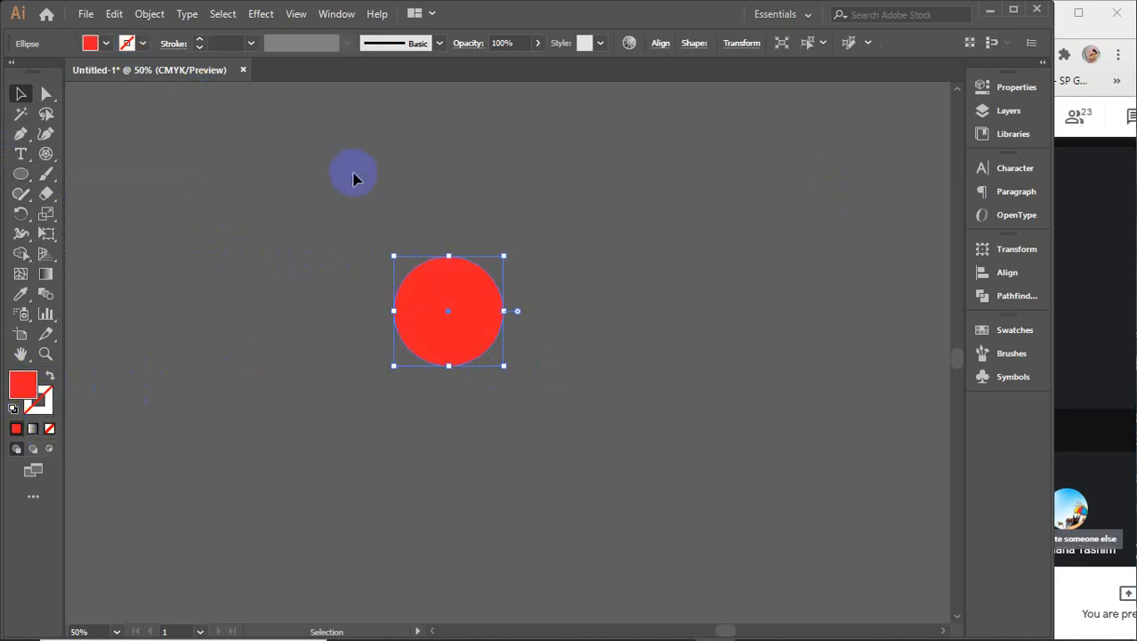
# - Convert the circle's top anchor point to a corner and pull it upward to form a teardrop
pyautogui.press('a')
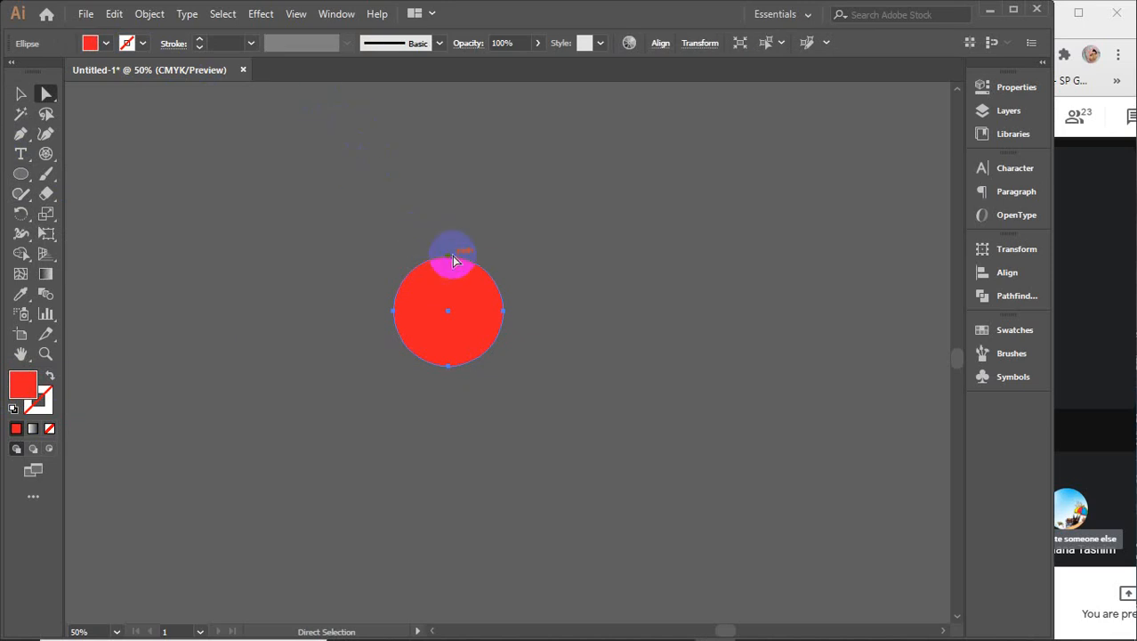
pyautogui.click(447, 255)
pyautogui.click(128, 45)
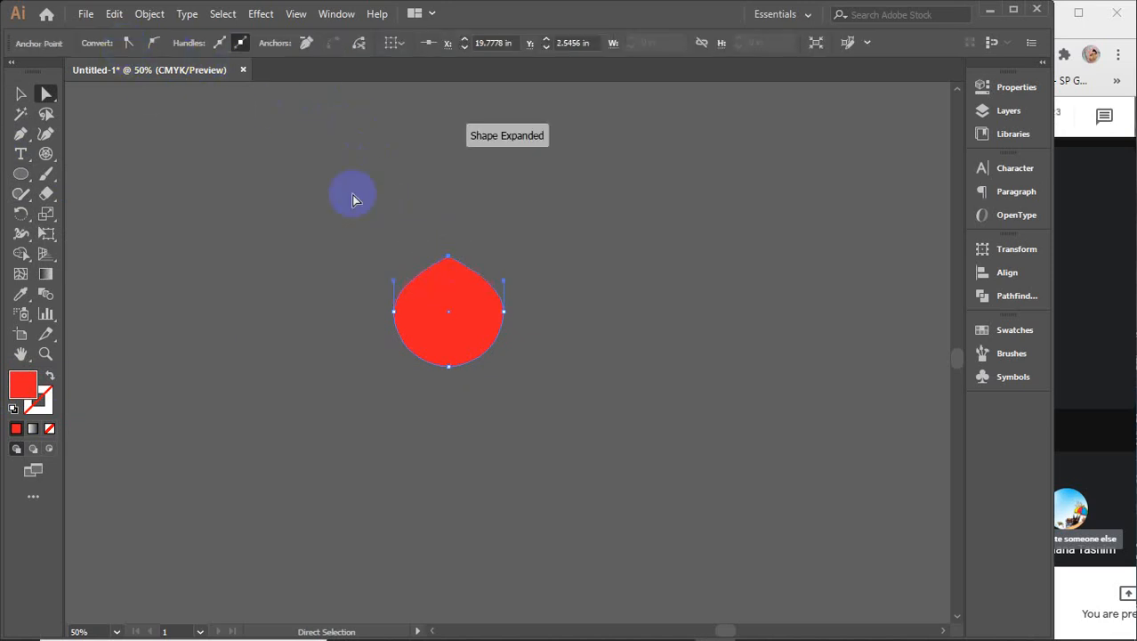
pyautogui.moveTo(452, 255); pyautogui.dragTo(450, 224)
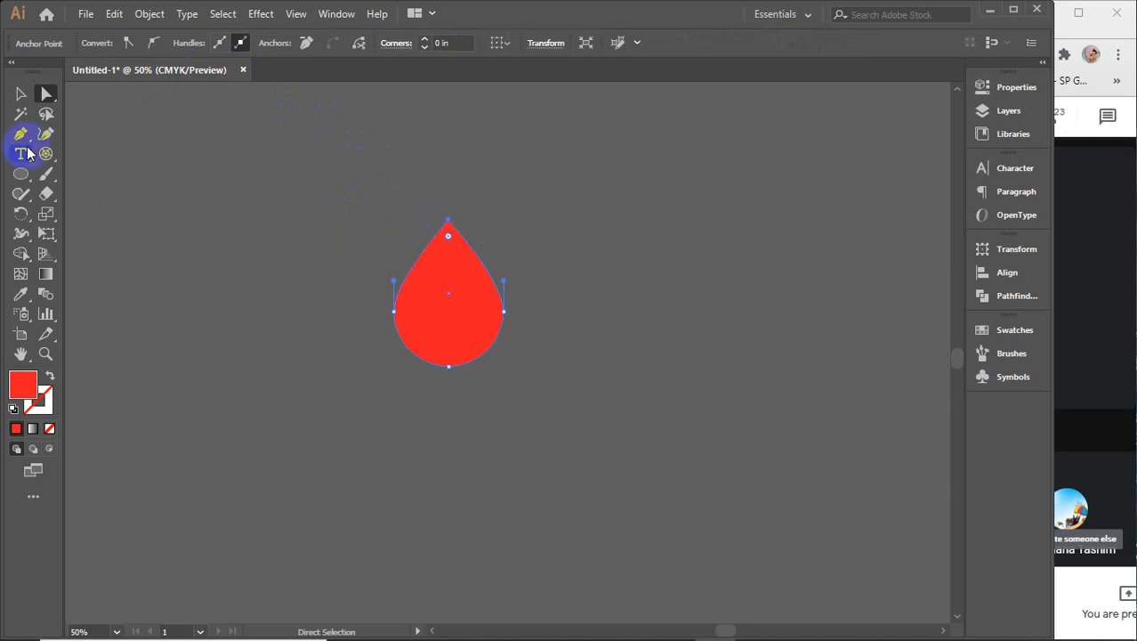
# - Remove the teardrop's fill, give it a red stroke, and close the Color panel
pyautogui.click(21, 93)
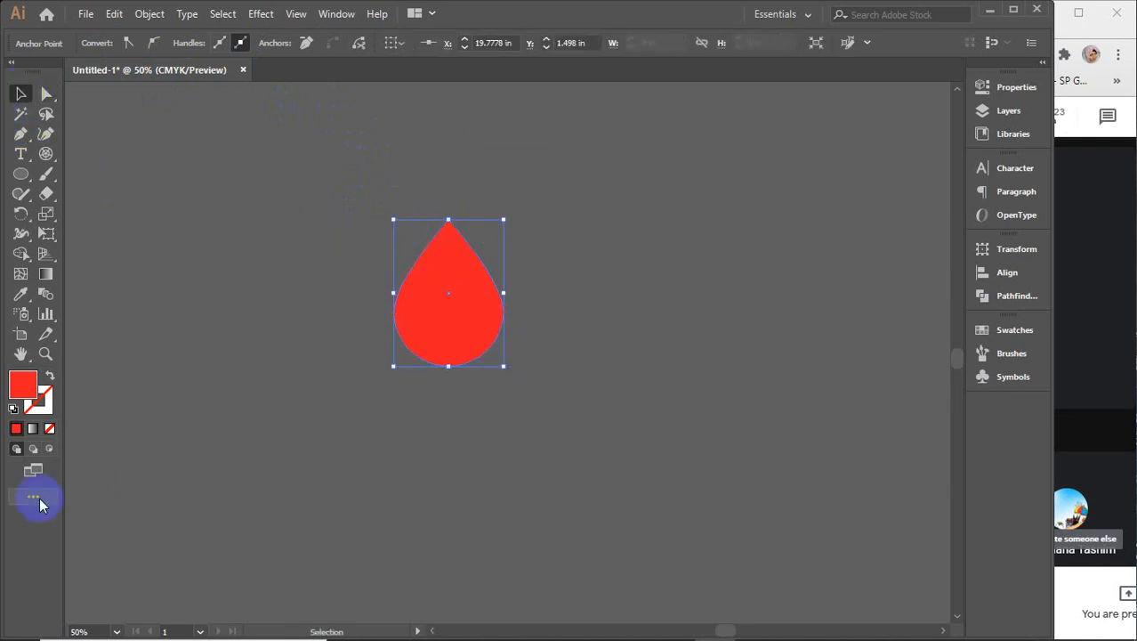
pyautogui.click(49, 429)
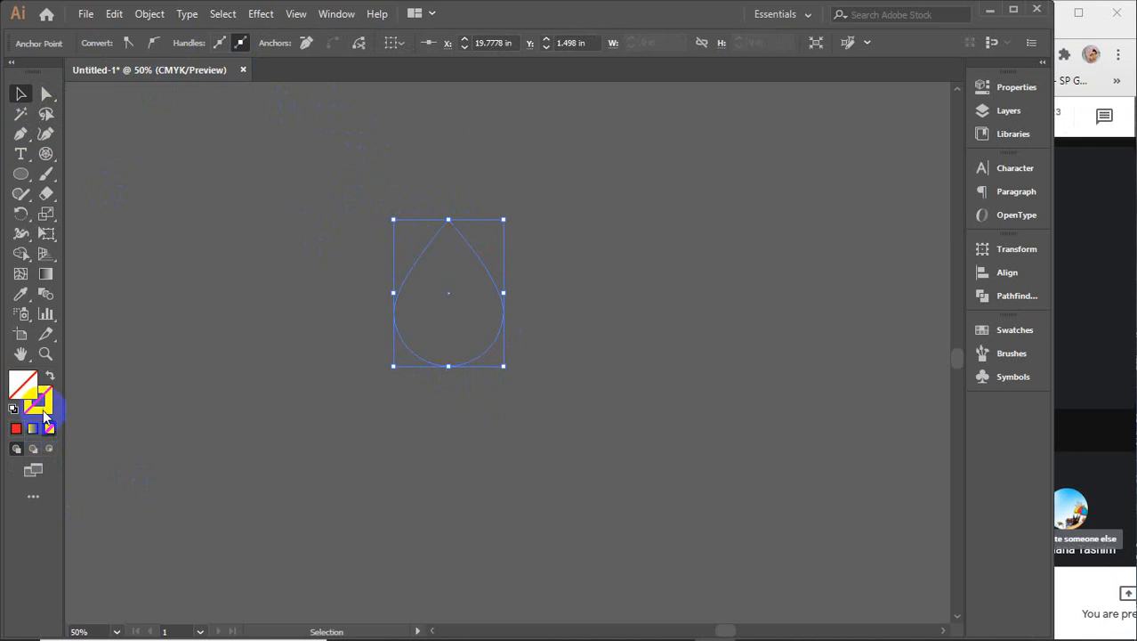
pyautogui.click(43, 406)
pyautogui.click(16, 429)
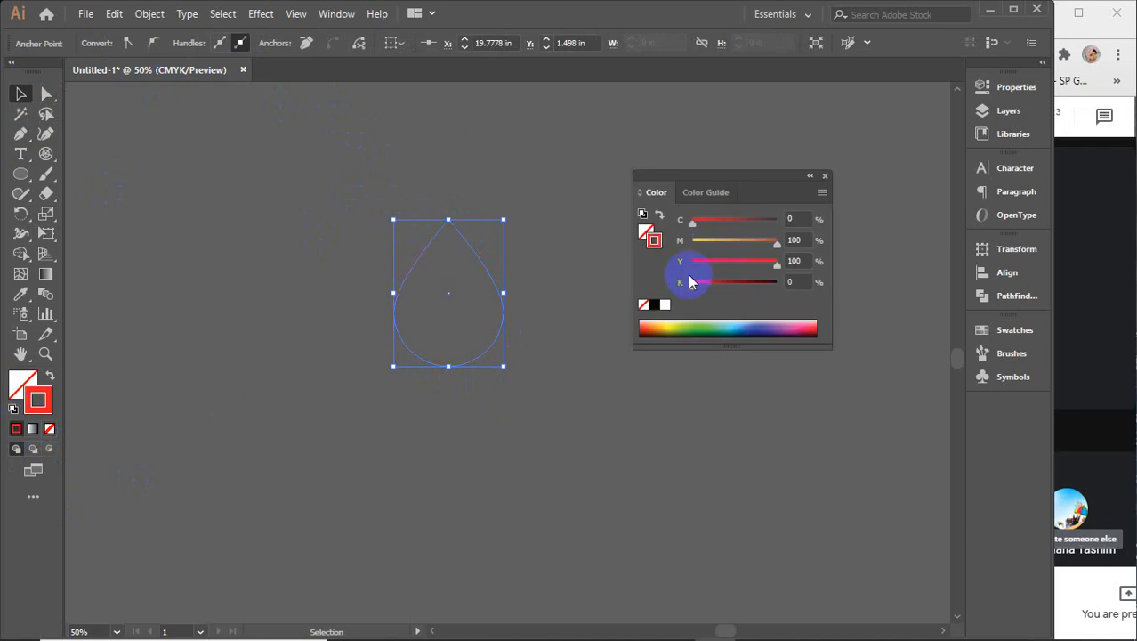
pyautogui.click(829, 176)
pyautogui.click(518, 263)
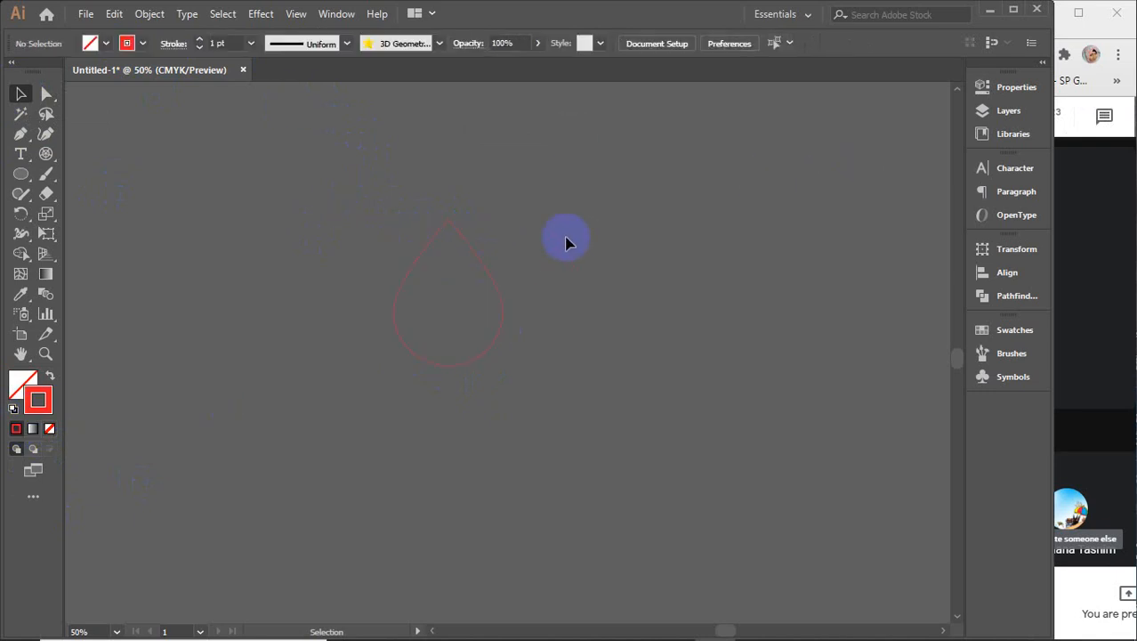
# - Set the teardrop outline's stroke weight to 10 pt
pyautogui.click(450, 262)
pyautogui.click(215, 43)
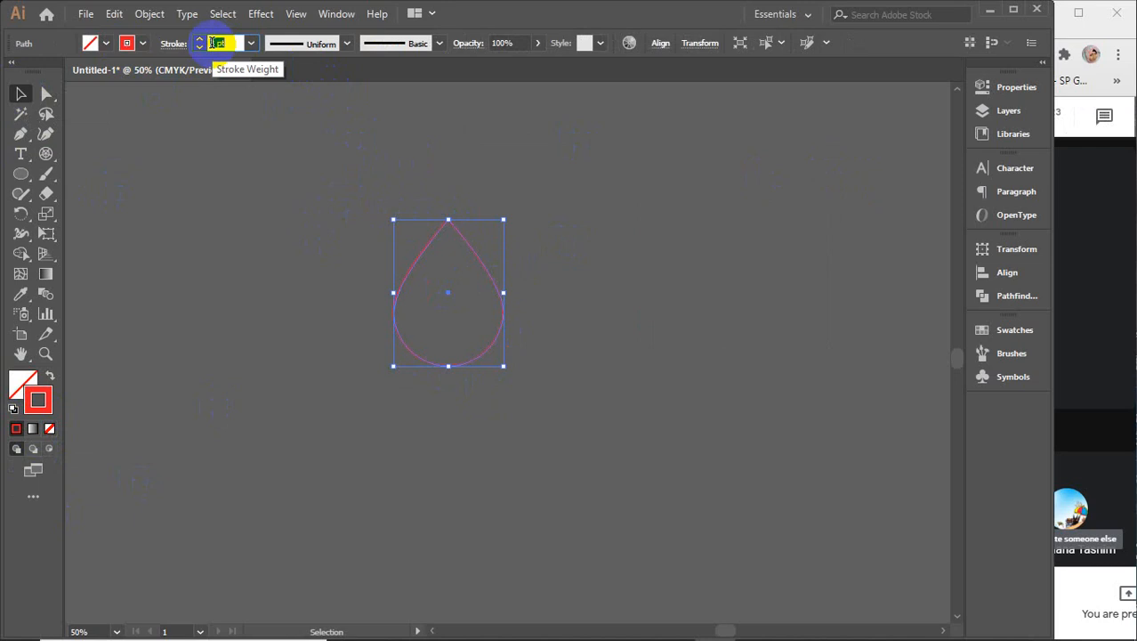
pyautogui.write('6')
pyautogui.press('Return')
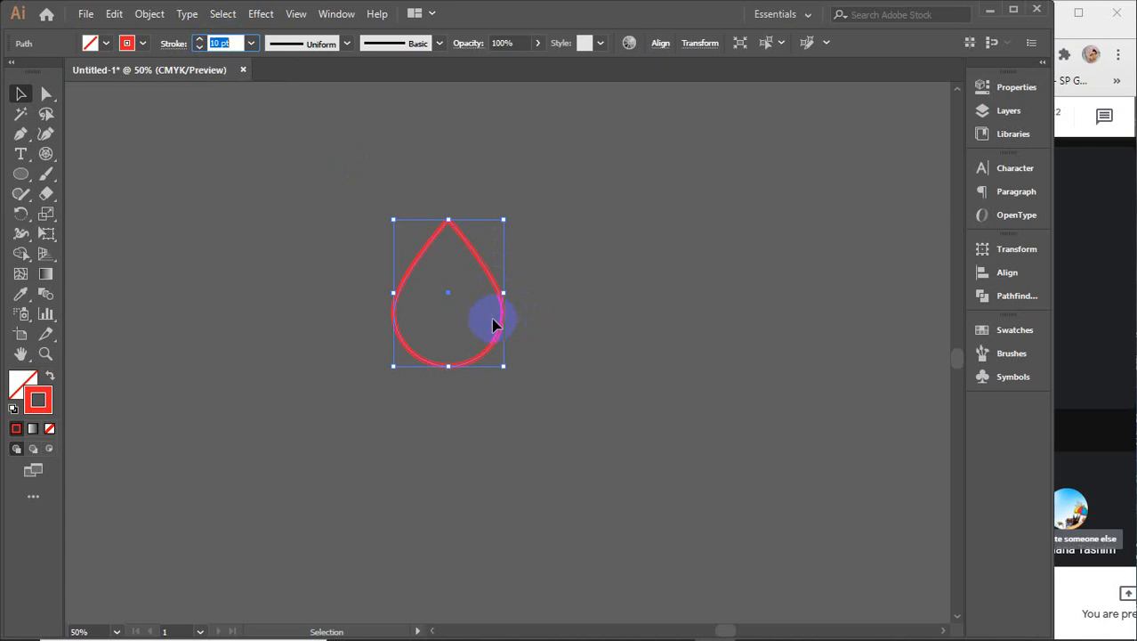
# - Make two copies of the teardrop in place, each scaled down about its centre, giving three evenly nested red outlines
pyautogui.scroll(3, 492, 325)
pyautogui.moveTo(490, 300); pyautogui.dragTo(562, 368)
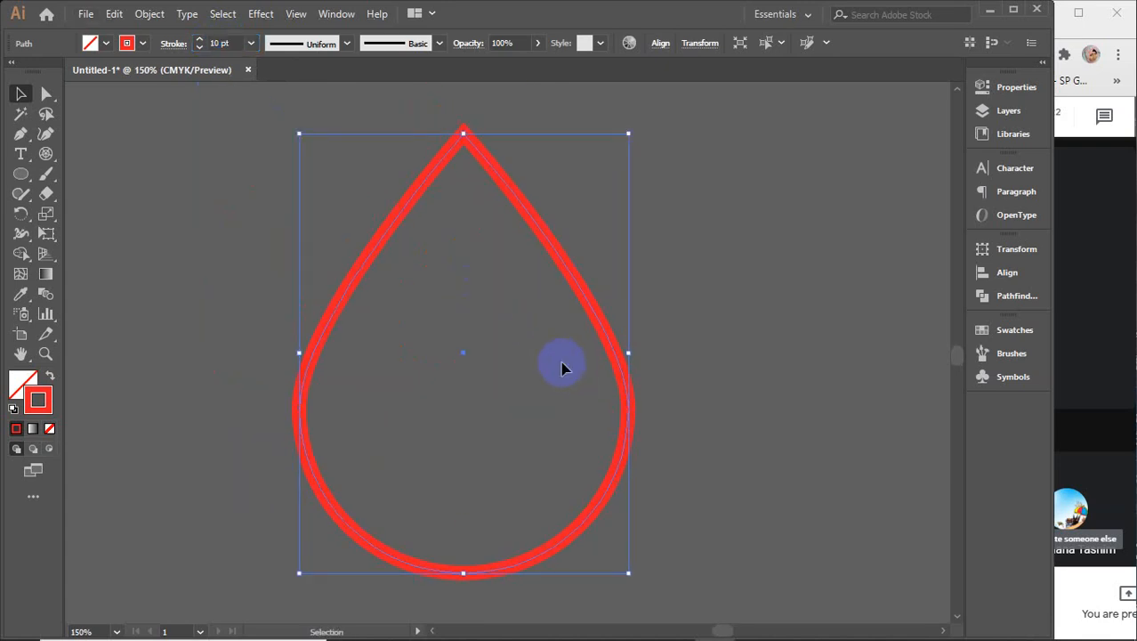
pyautogui.press('a')
pyautogui.press('v')
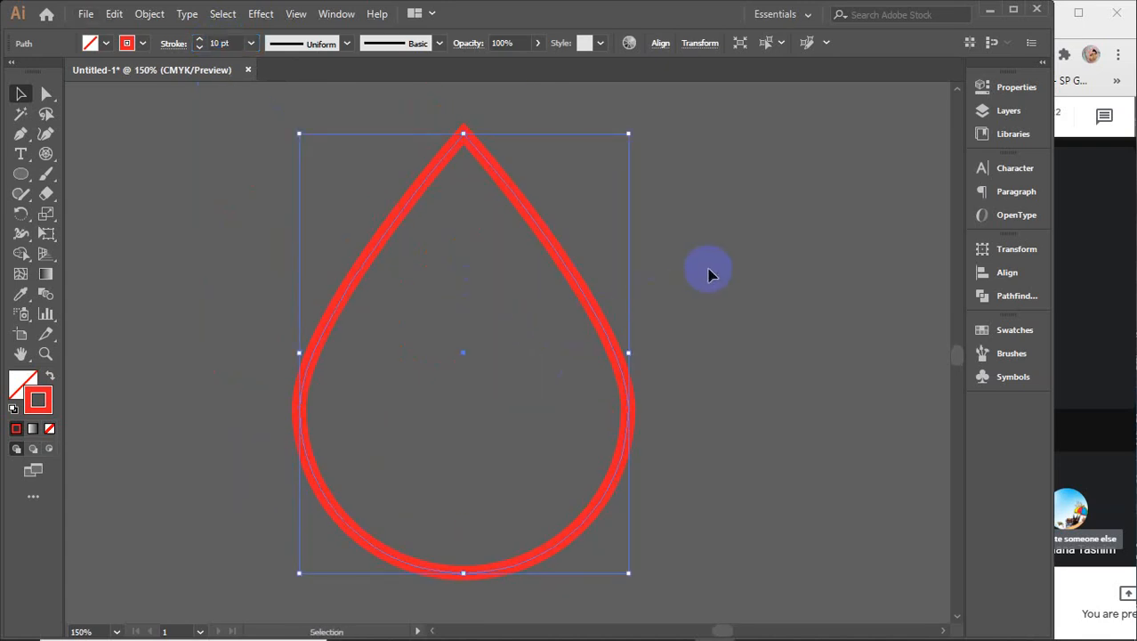
pyautogui.click(710, 275)
pyautogui.click(488, 393)
pyautogui.press('a')
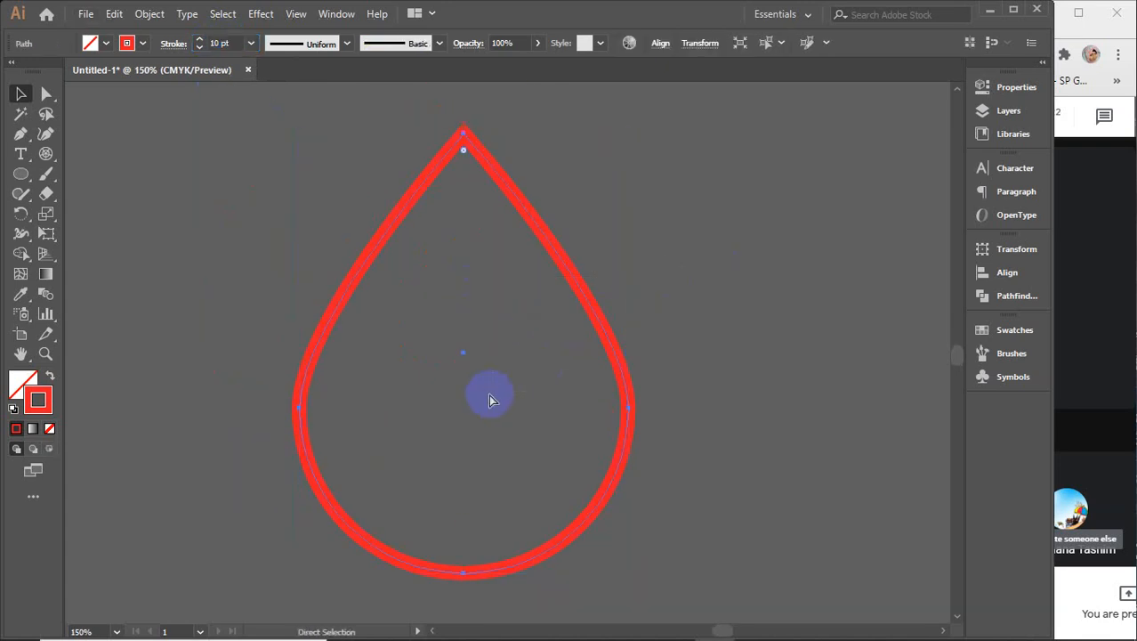
pyautogui.press('v')
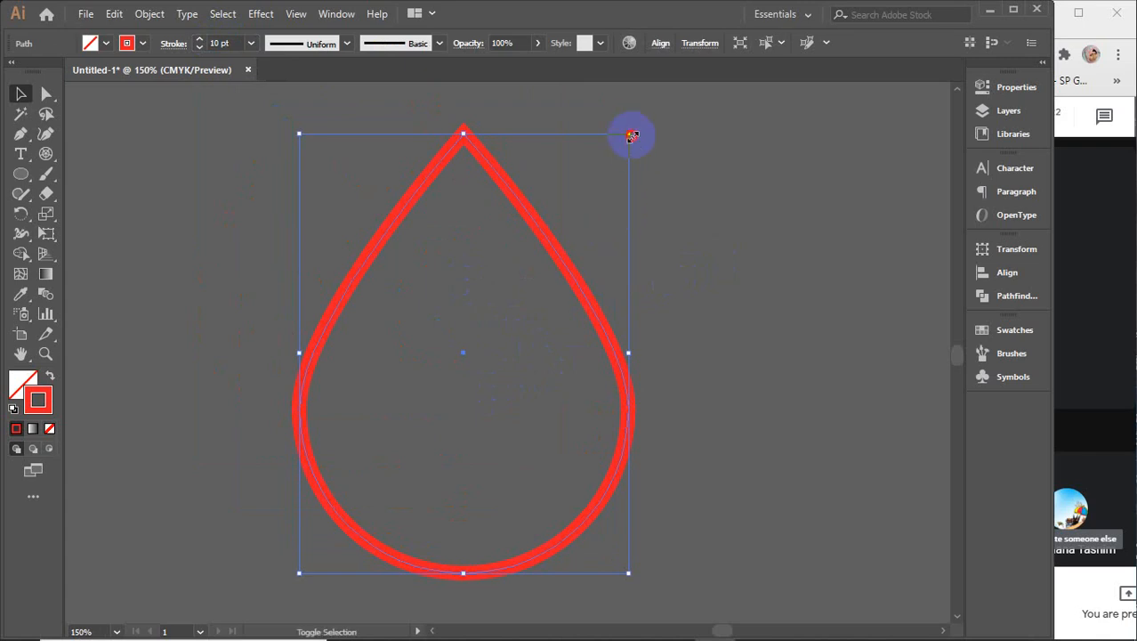
pyautogui.moveTo(631, 135); pyautogui.dragTo(613, 173)
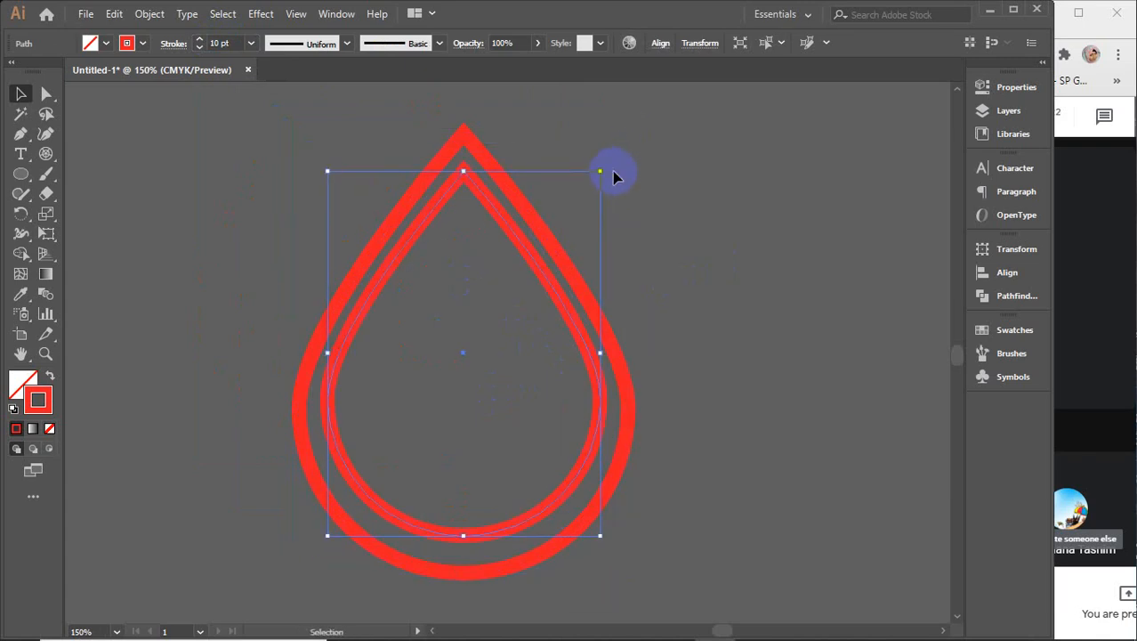
pyautogui.hotkey('ctrl', 'f')
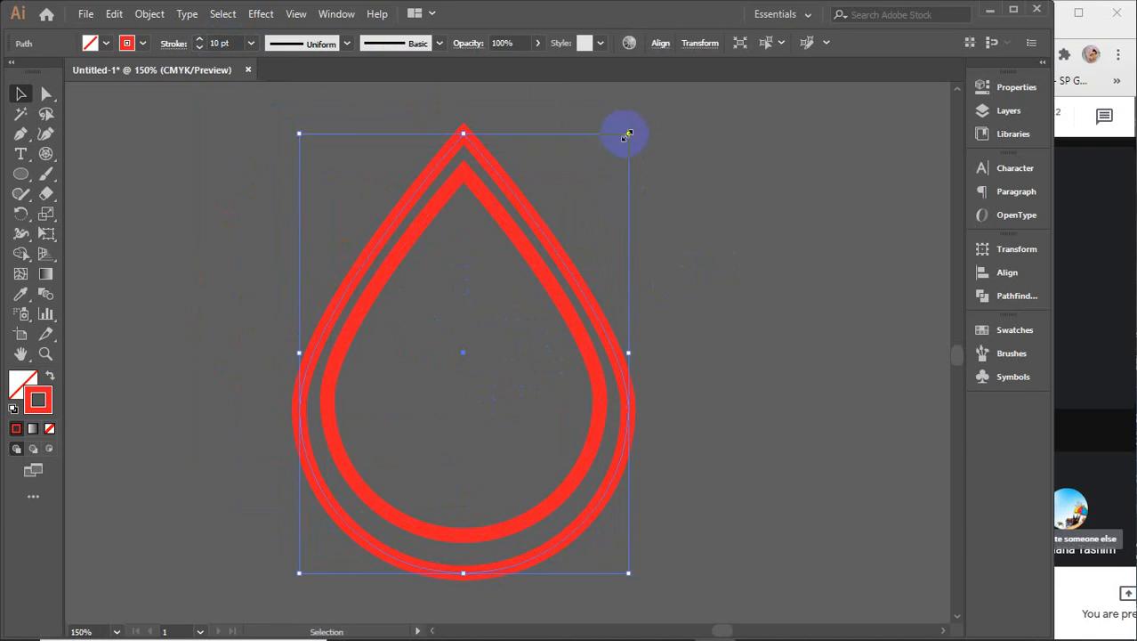
pyautogui.moveTo(627, 134); pyautogui.dragTo(580, 214)
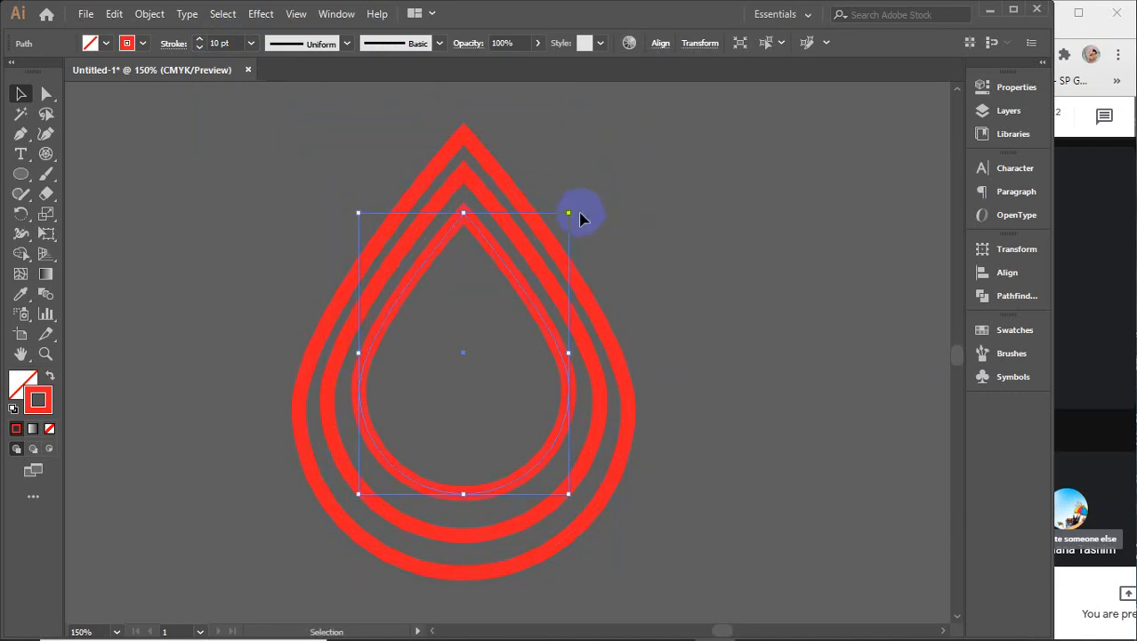
# - Align the bottom edges of all three nested teardrops
pyautogui.hotkey('ctrl', 'a')
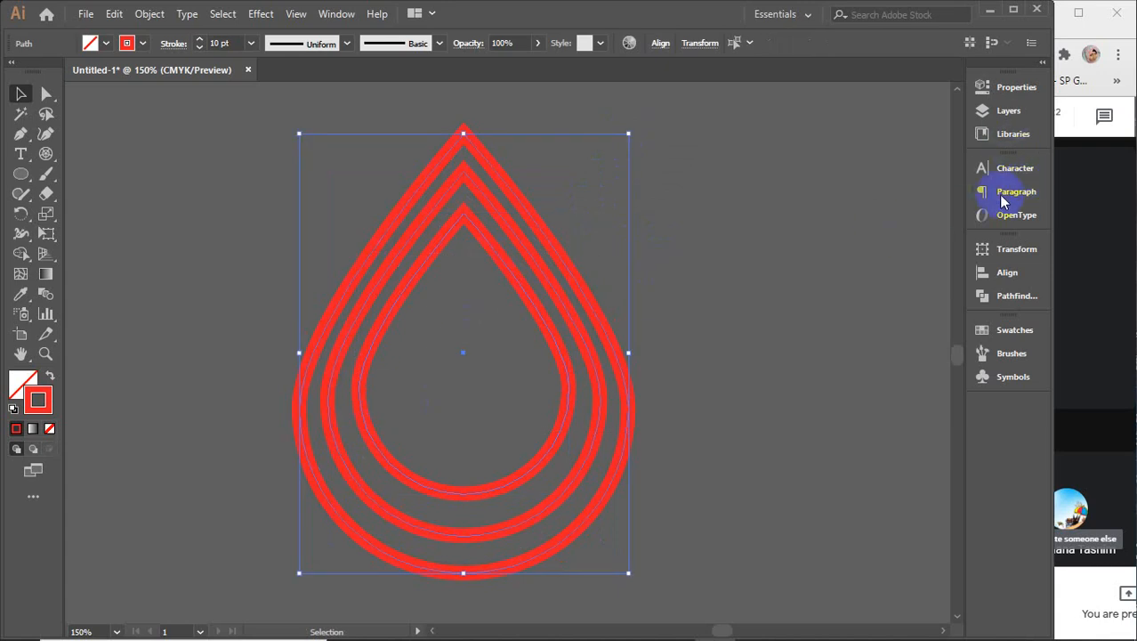
pyautogui.click(997, 272)
pyautogui.click(949, 289)
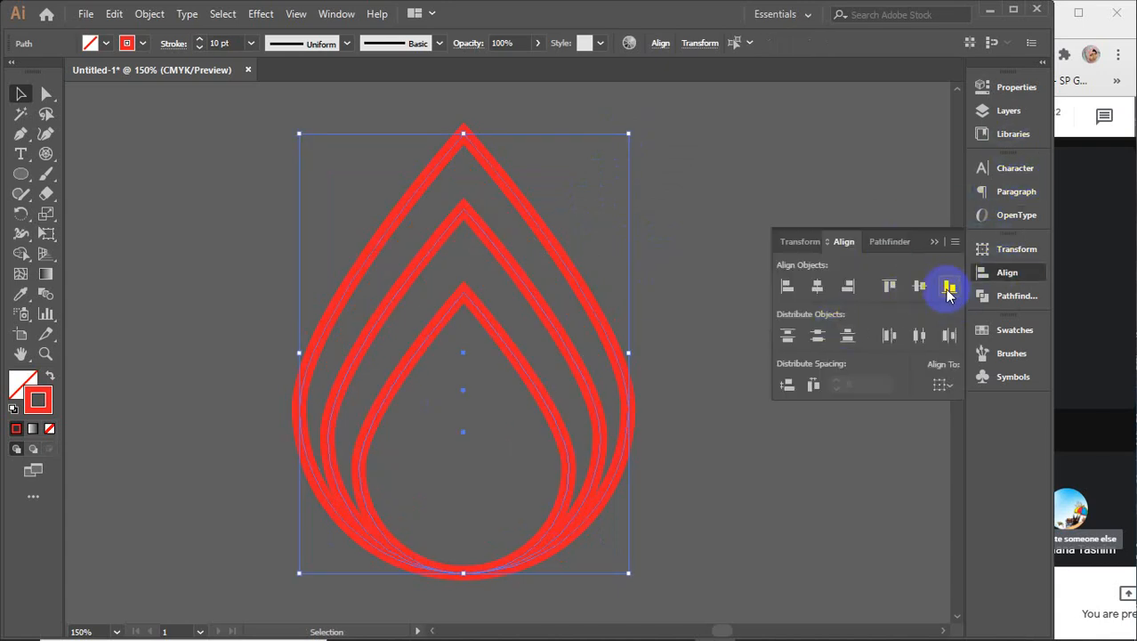
pyautogui.click(931, 245)
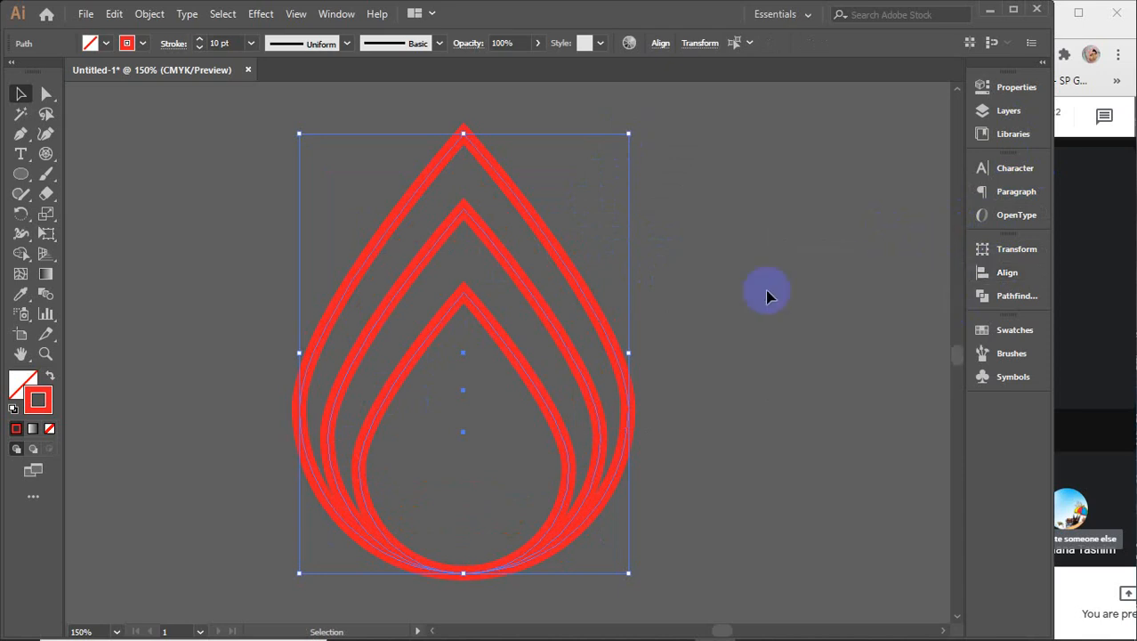
# - Set the middle teardrop's stroke to the orange swatch C=0 M=50 Y=100 K=0
pyautogui.click(625, 262)
pyautogui.click(509, 267)
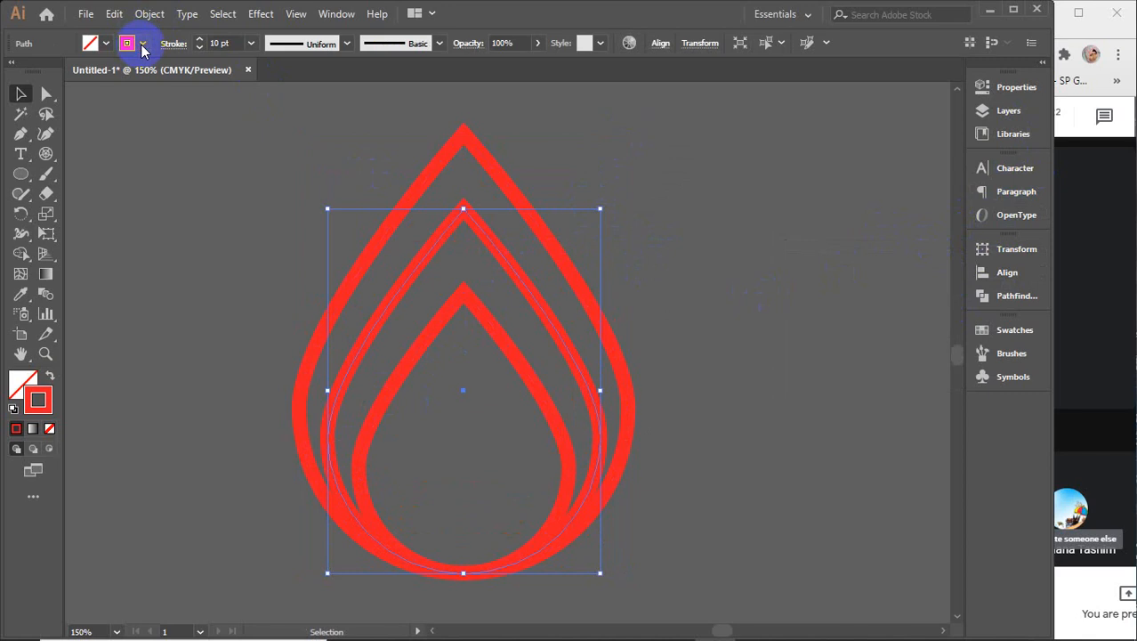
pyautogui.click(141, 44)
pyautogui.click(69, 74)
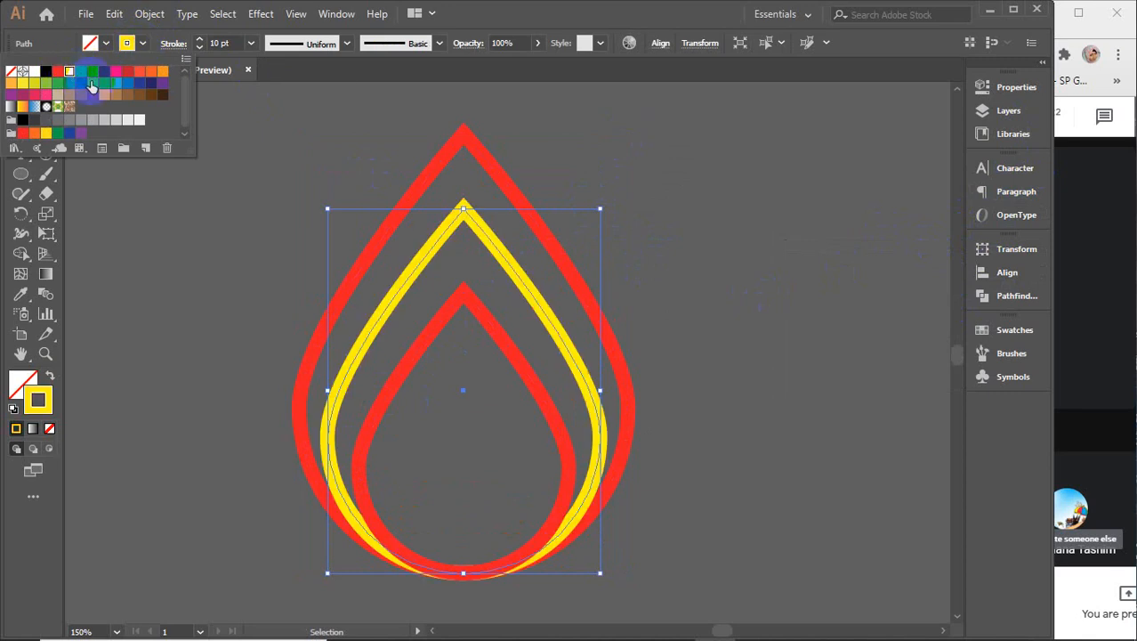
pyautogui.click(827, 306)
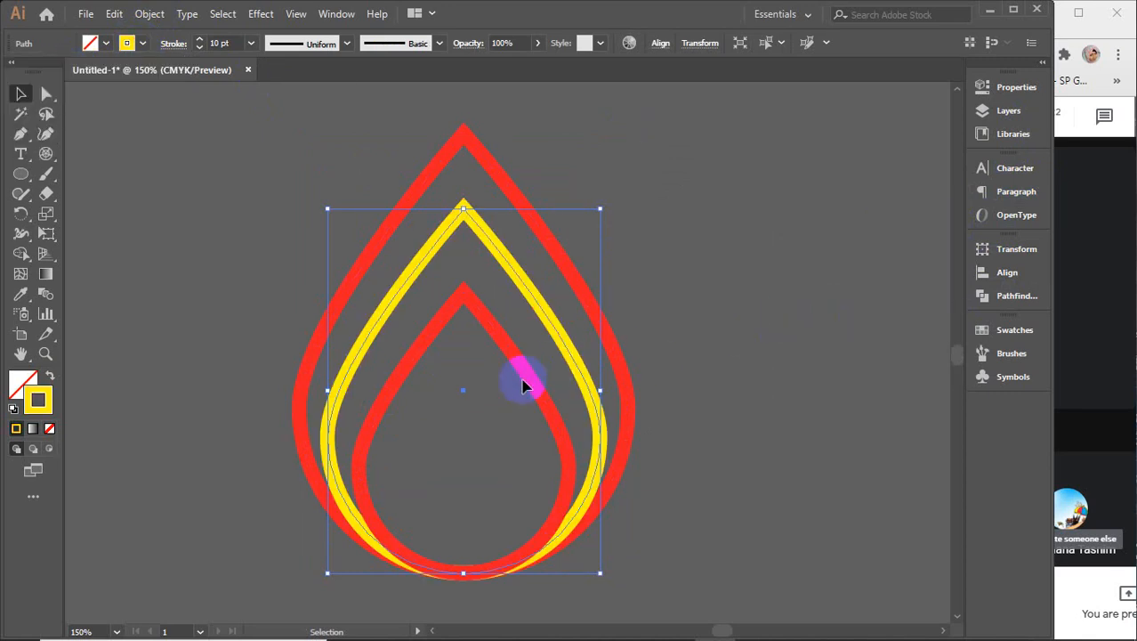
pyautogui.click(144, 42)
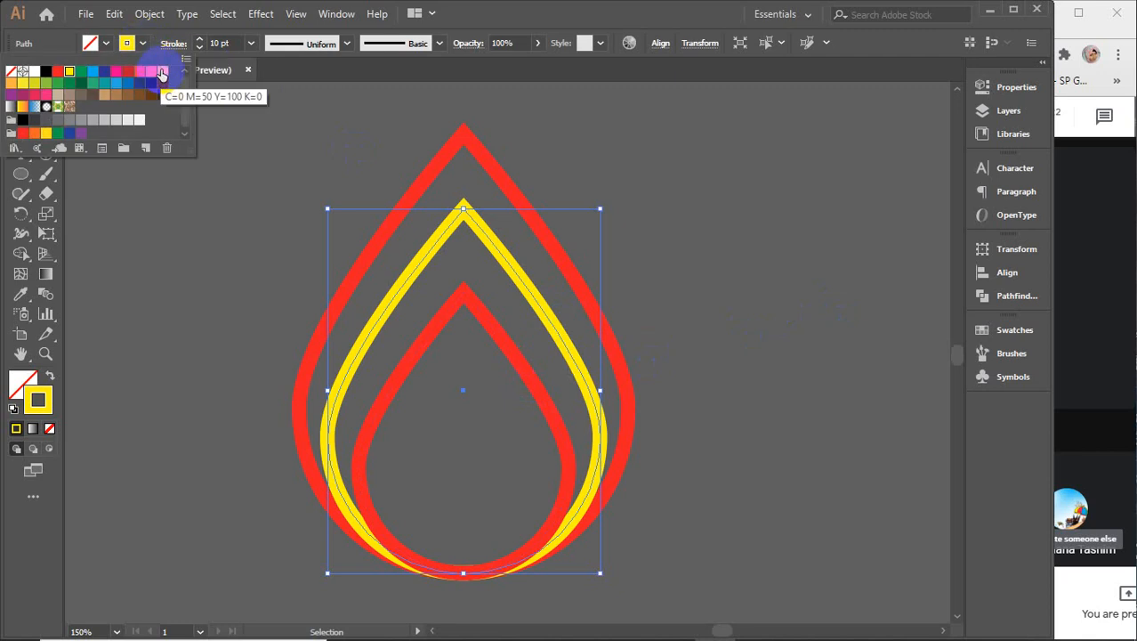
pyautogui.click(153, 73)
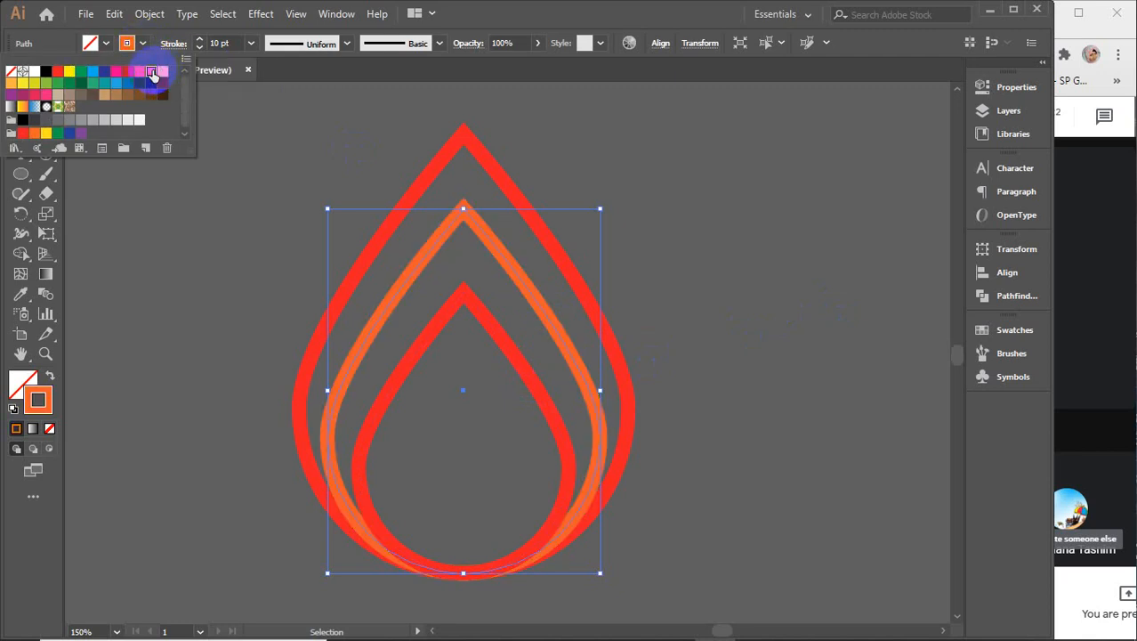
pyautogui.click(164, 72)
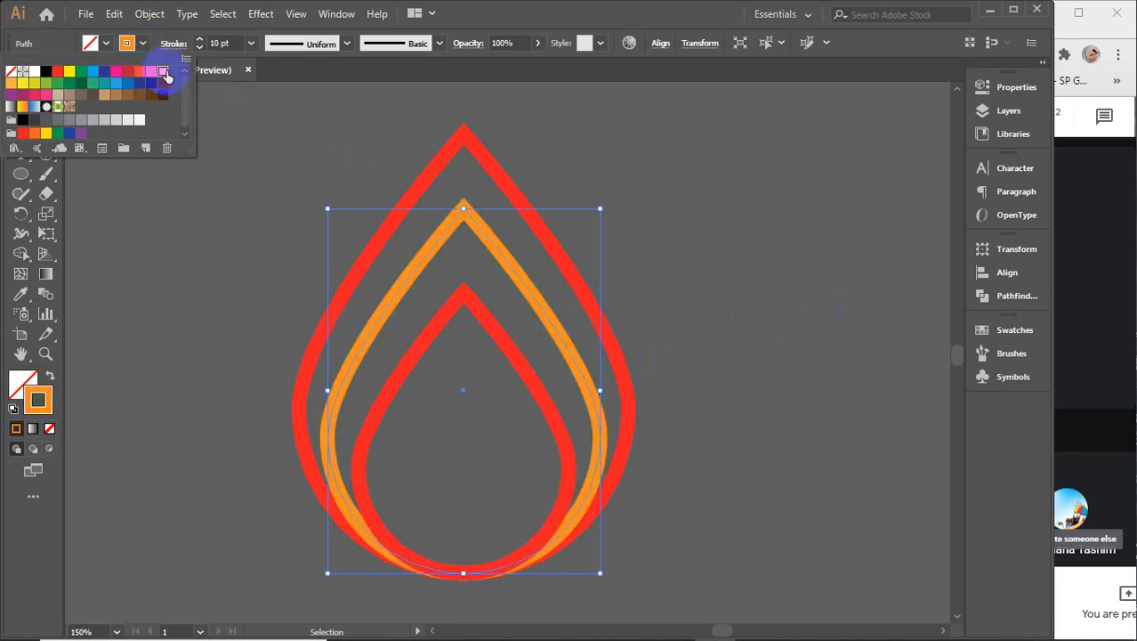
# - Set the innermost teardrop's stroke to fully saturated amber, hex ffb000
pyautogui.click(437, 337)
pyautogui.click(434, 332)
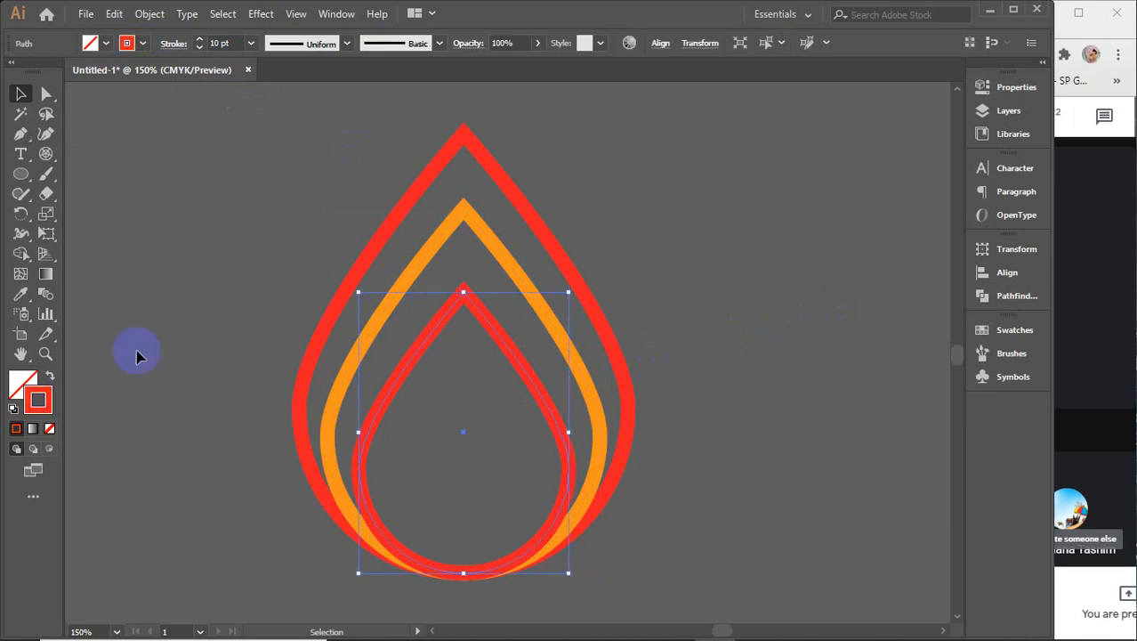
pyautogui.doubleClick(38, 399)
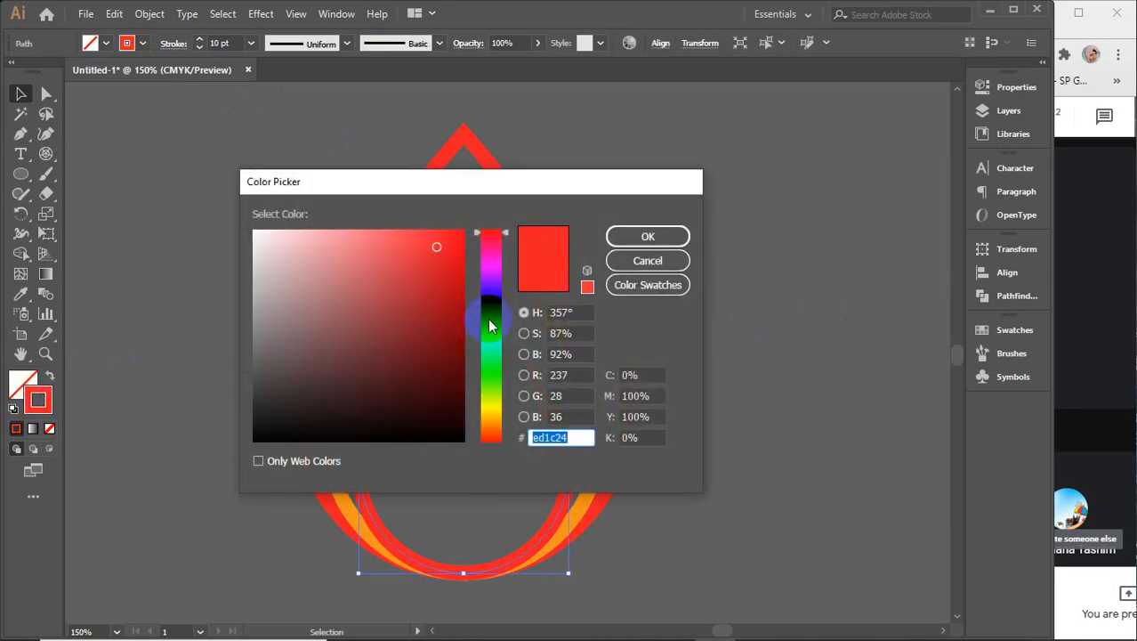
pyautogui.click(495, 415)
pyautogui.click(486, 418)
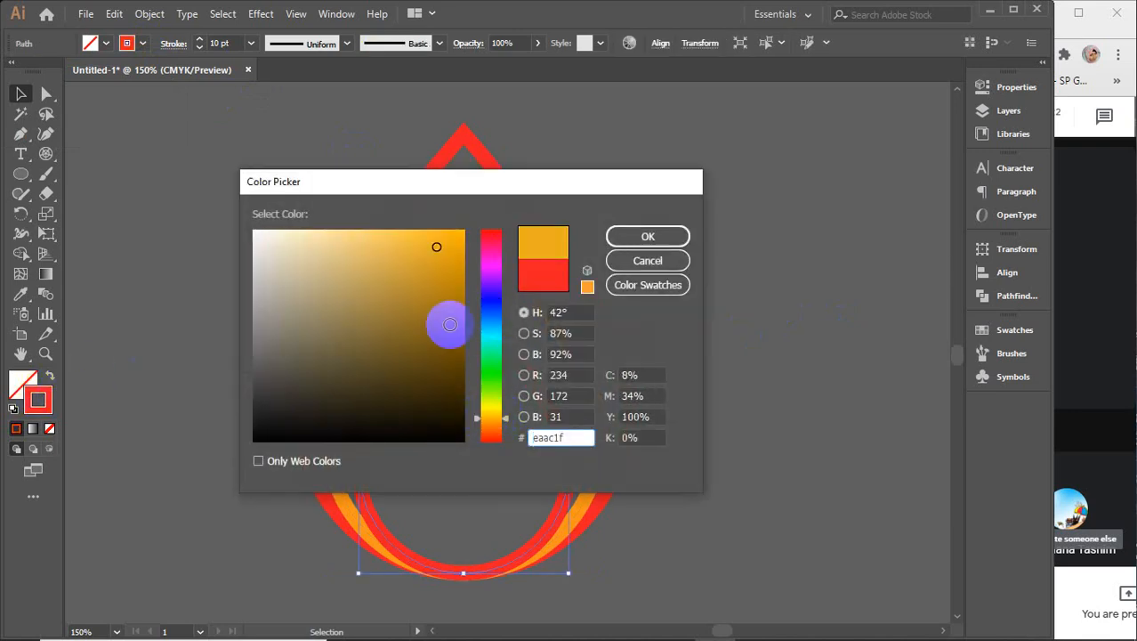
pyautogui.moveTo(444, 326); pyautogui.dragTo(475, 221)
pyautogui.click(614, 236)
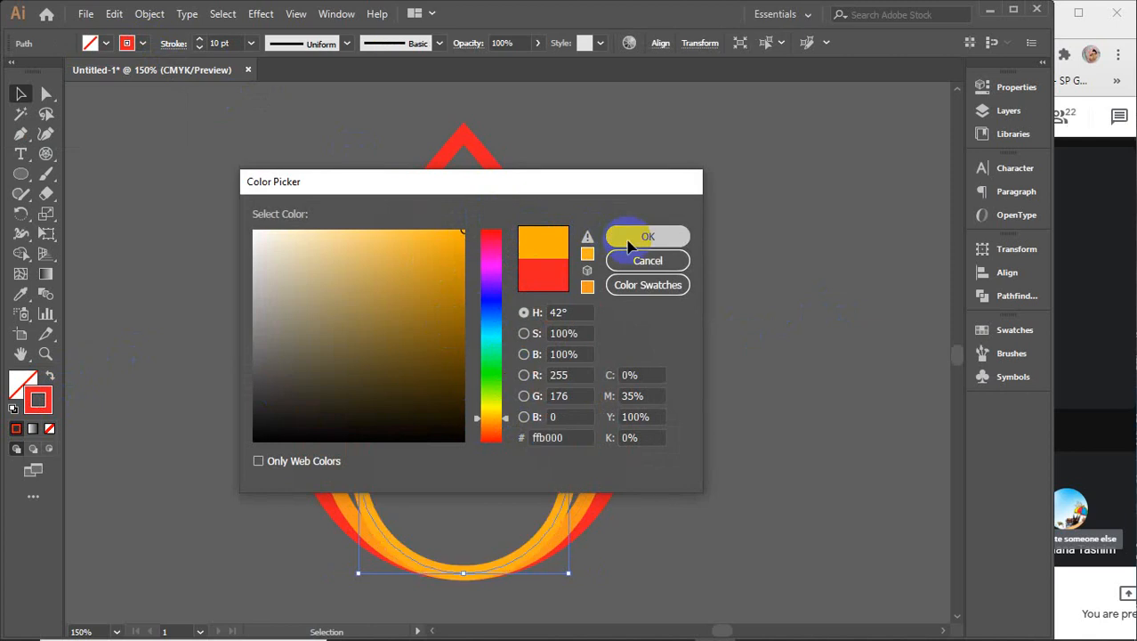
# - Shift the innermost teardrop's stroke hue to 55° for yellow ffe600, and deselect it
pyautogui.doubleClick(39, 399)
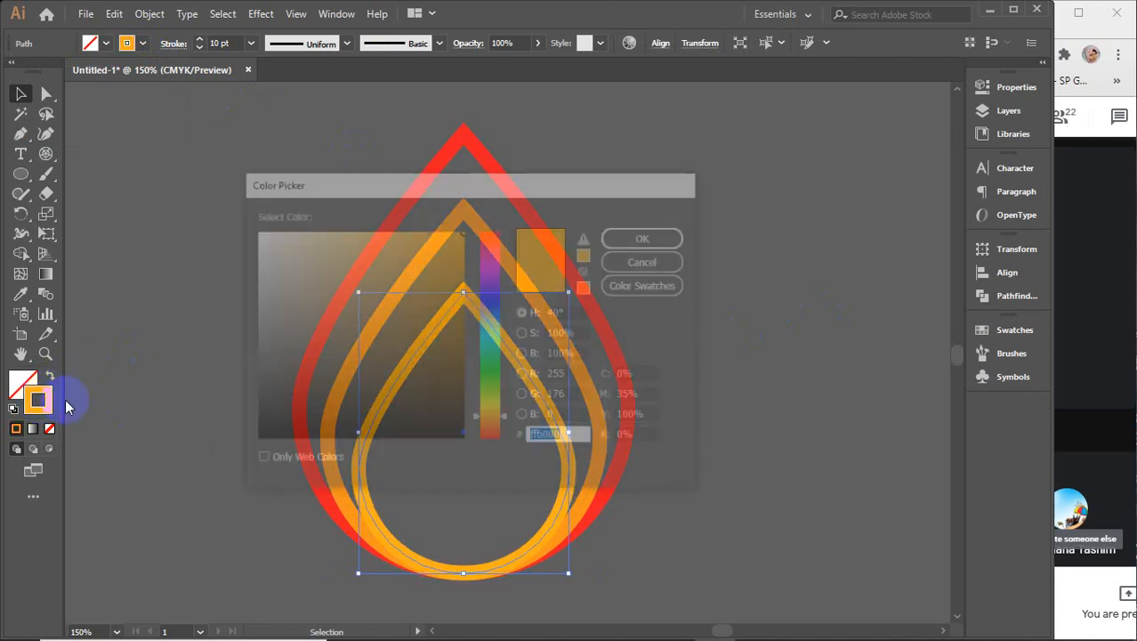
pyautogui.click(490, 416)
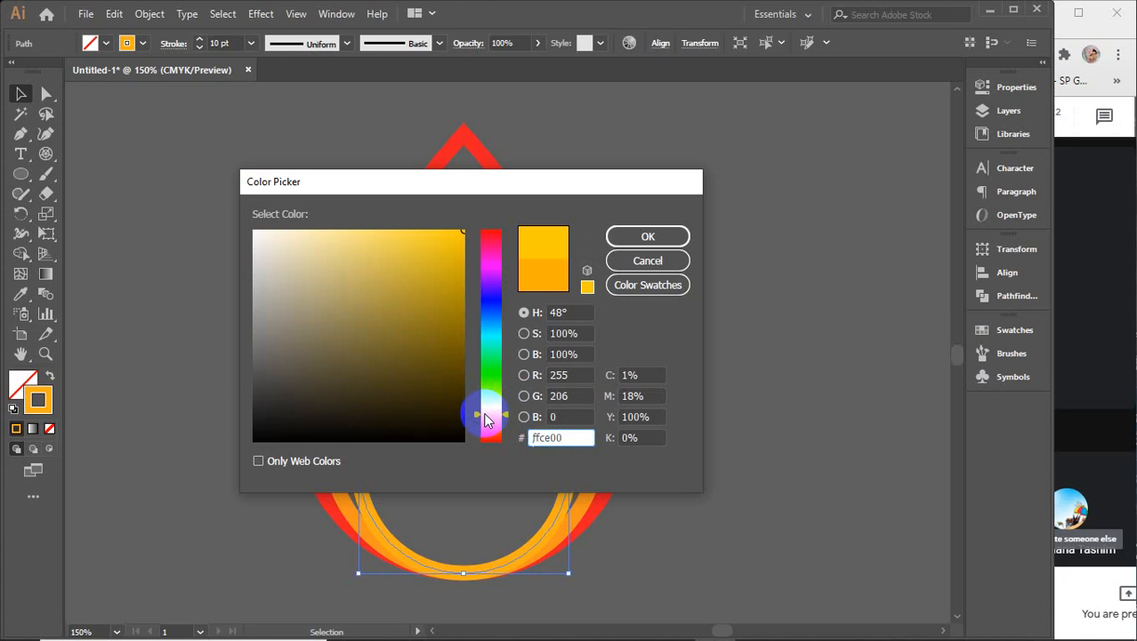
pyautogui.moveTo(485, 417); pyautogui.dragTo(485, 411)
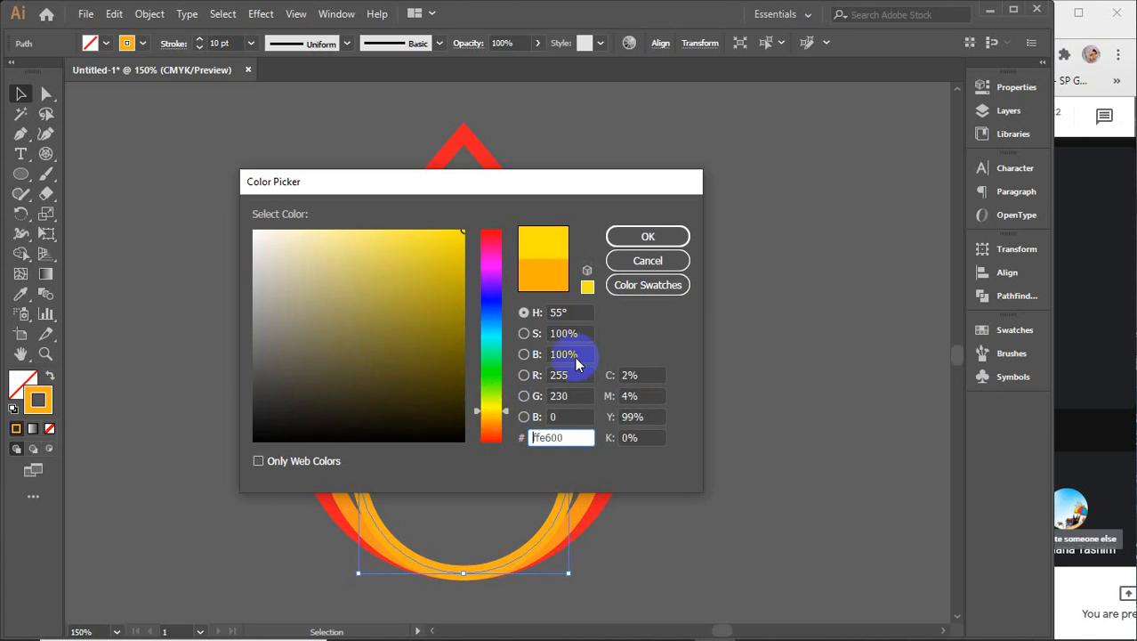
pyautogui.click(640, 236)
pyautogui.click(737, 266)
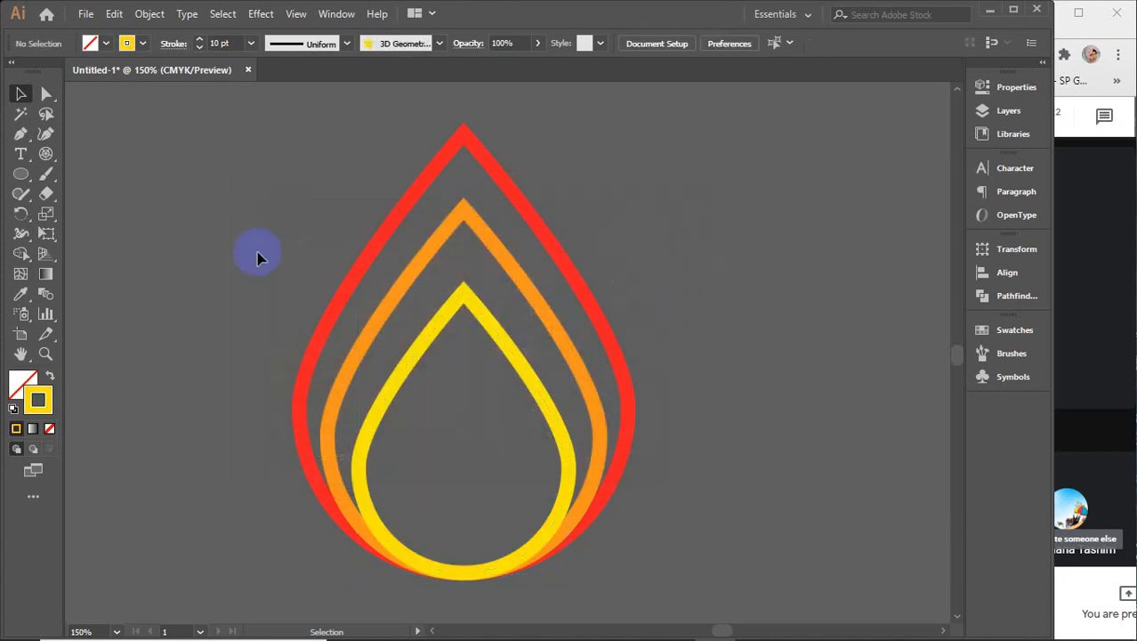
# - Draw a small circle with the Ellipse tool at the bottom centre inside the innermost teardrop
pyautogui.click(20, 174)
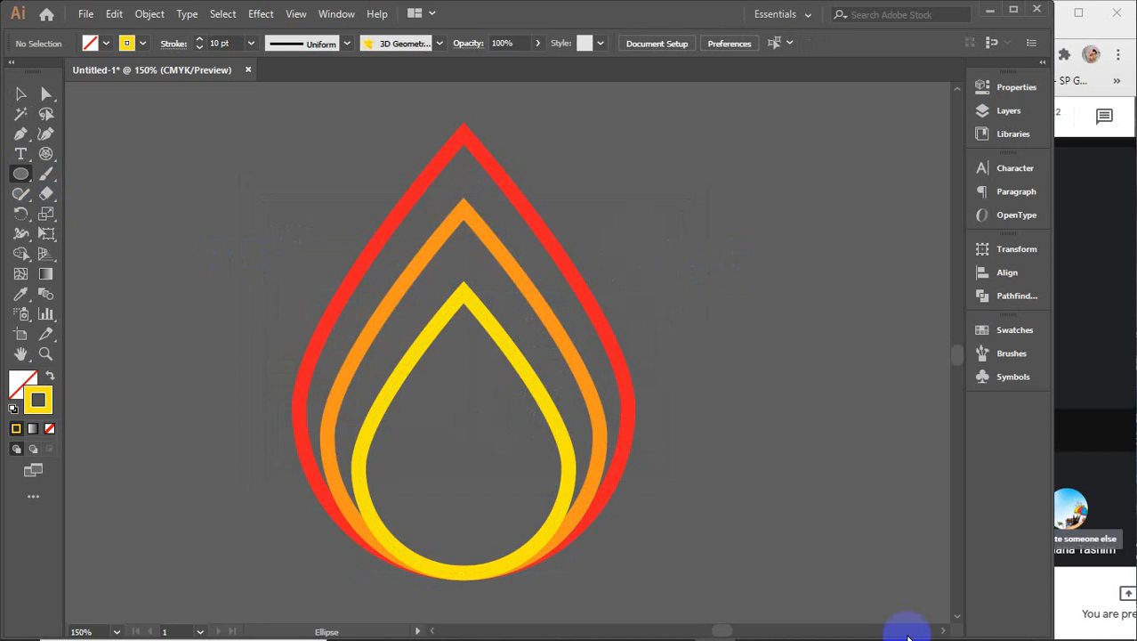
pyautogui.moveTo(799, 632)
pyautogui.moveTo(450, 466); pyautogui.dragTo(498, 572)
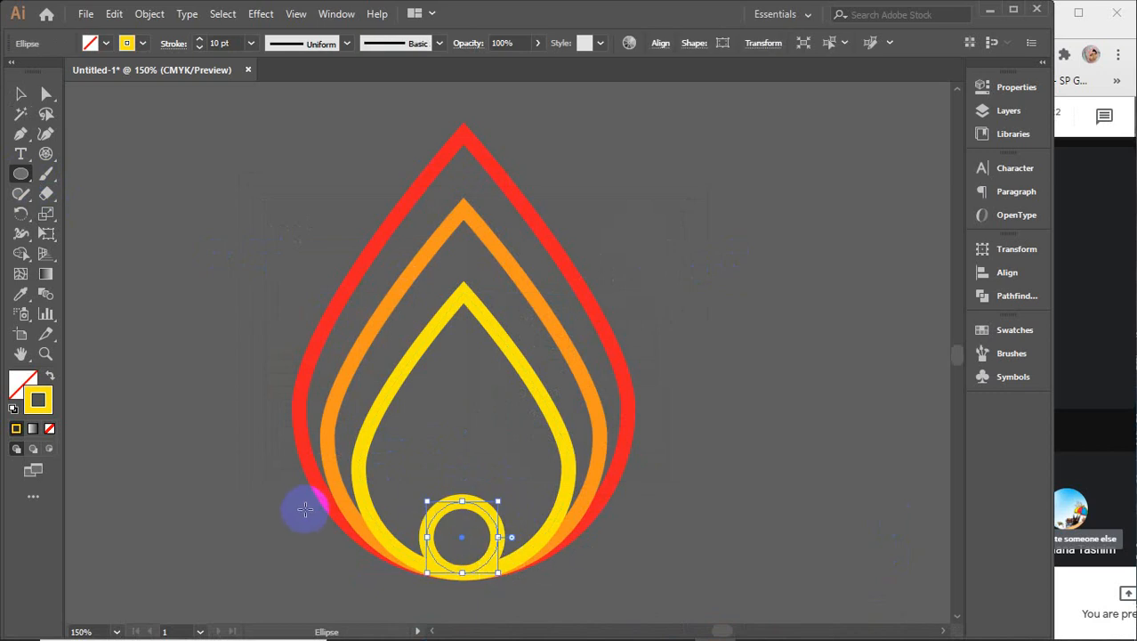
# - Remove the small circle's stroke and fill it with solid red
pyautogui.click(49, 429)
pyautogui.click(21, 383)
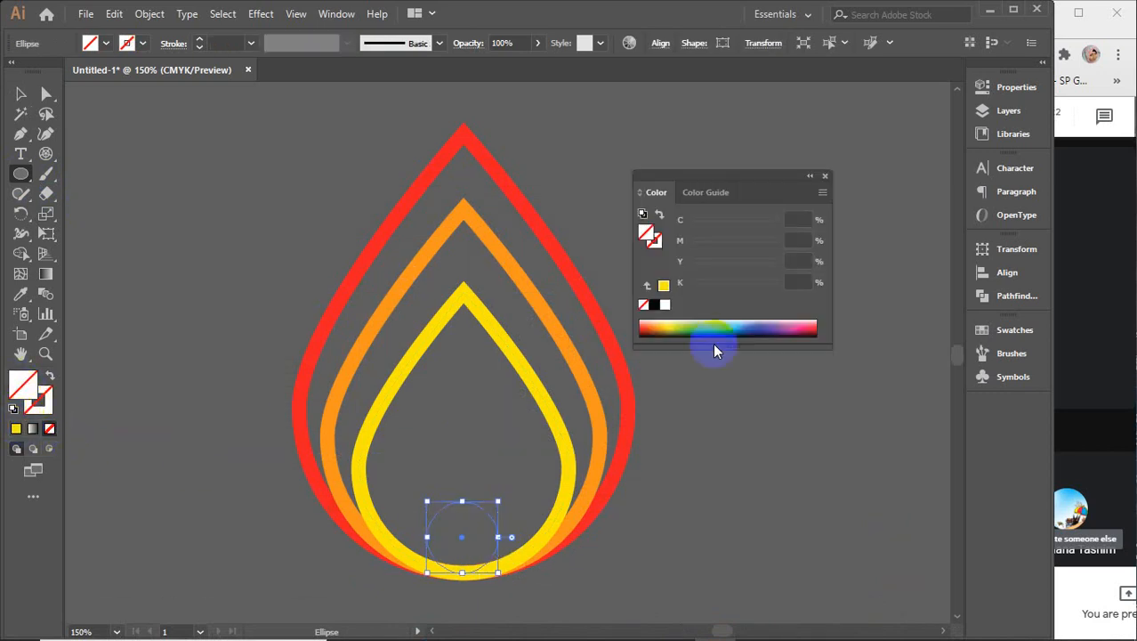
pyautogui.click(647, 324)
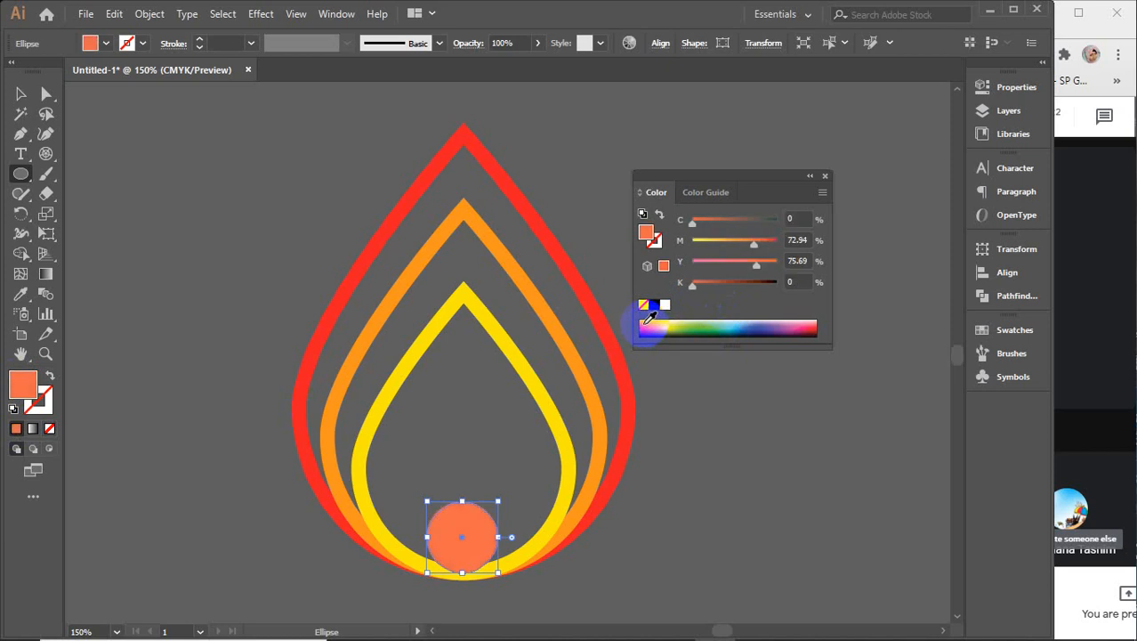
pyautogui.click(644, 326)
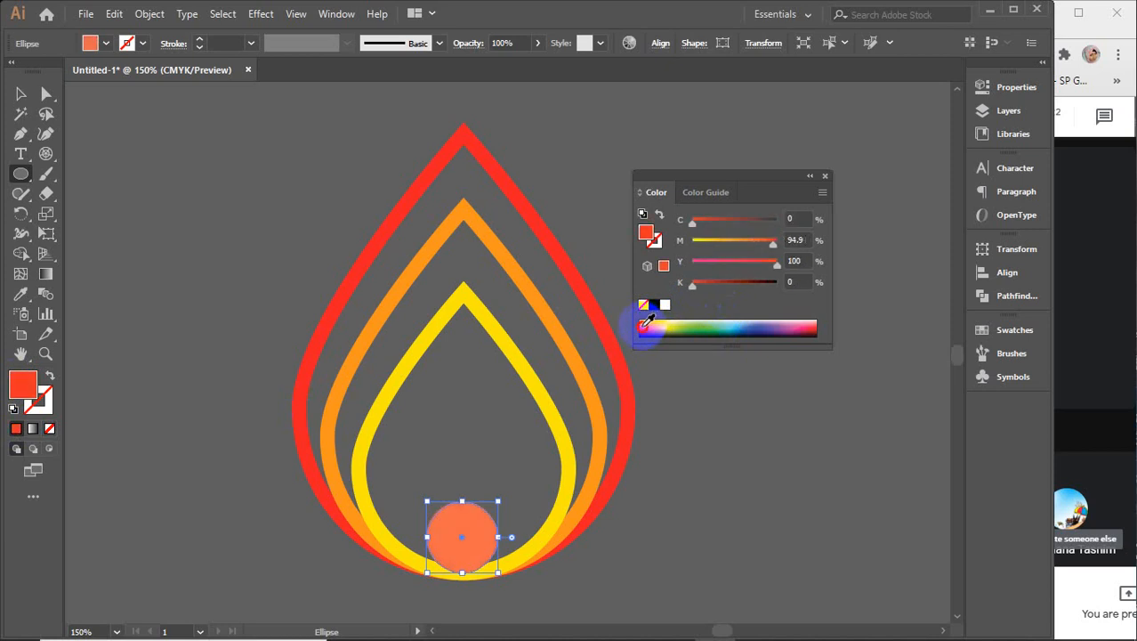
pyautogui.click(826, 178)
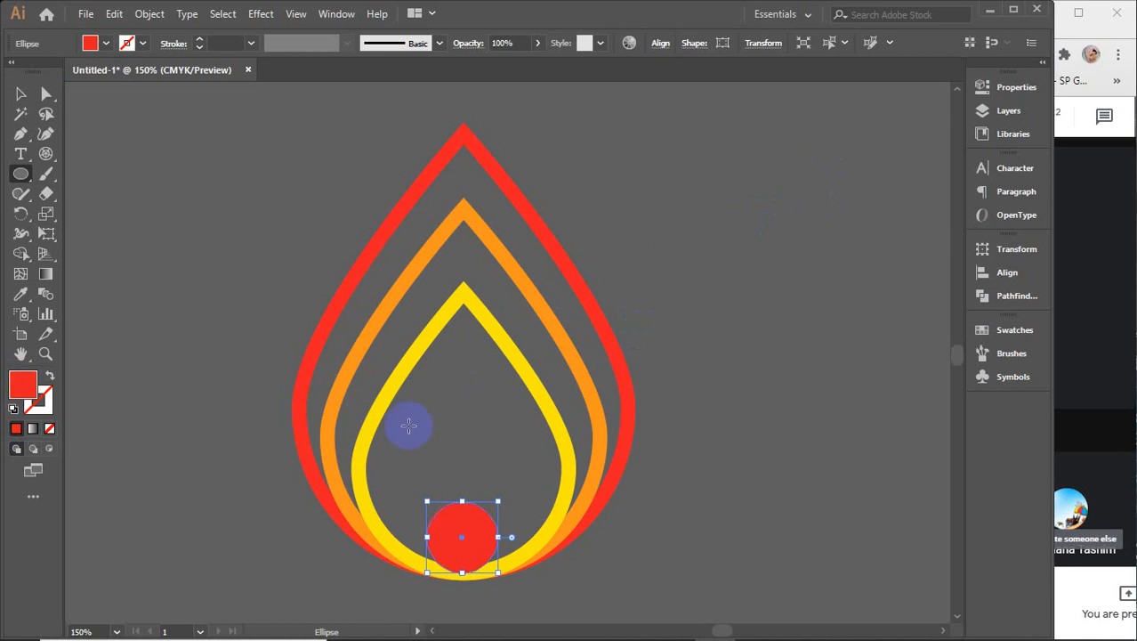
# - Enlarge the red circle slightly and stack two progressively smaller copies above it inside the innermost teardrop
pyautogui.press('v')
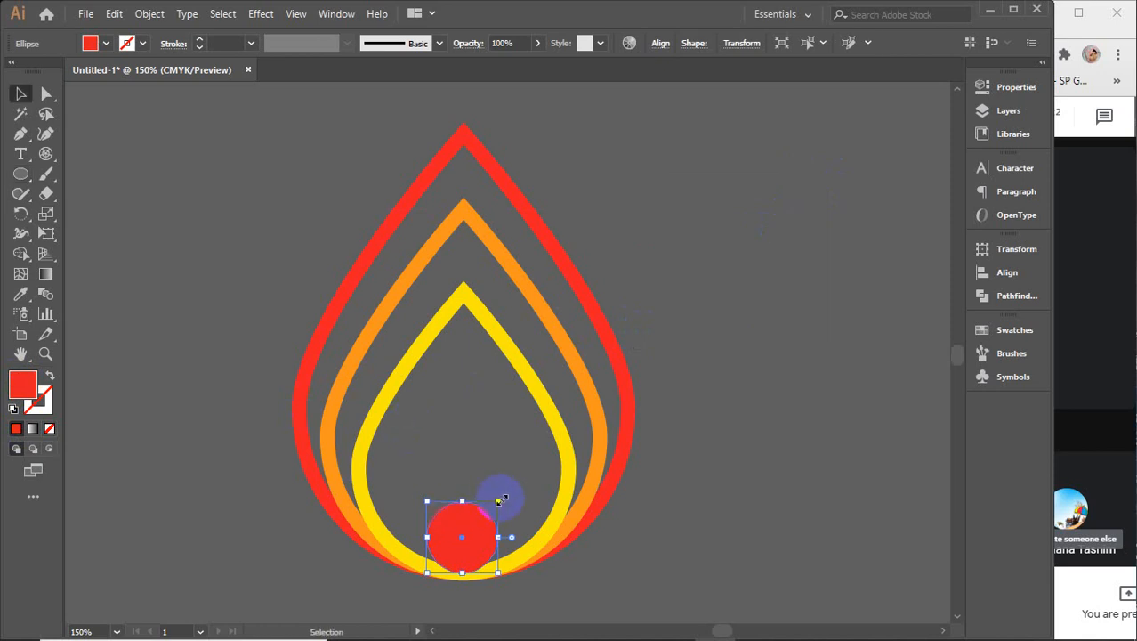
pyautogui.moveTo(500, 502); pyautogui.dragTo(485, 348)
# - Select all three red circles and distribute the vertical space between them evenly
pyautogui.keyDown('shift'); pyautogui.click(466, 437); pyautogui.keyUp('shift')
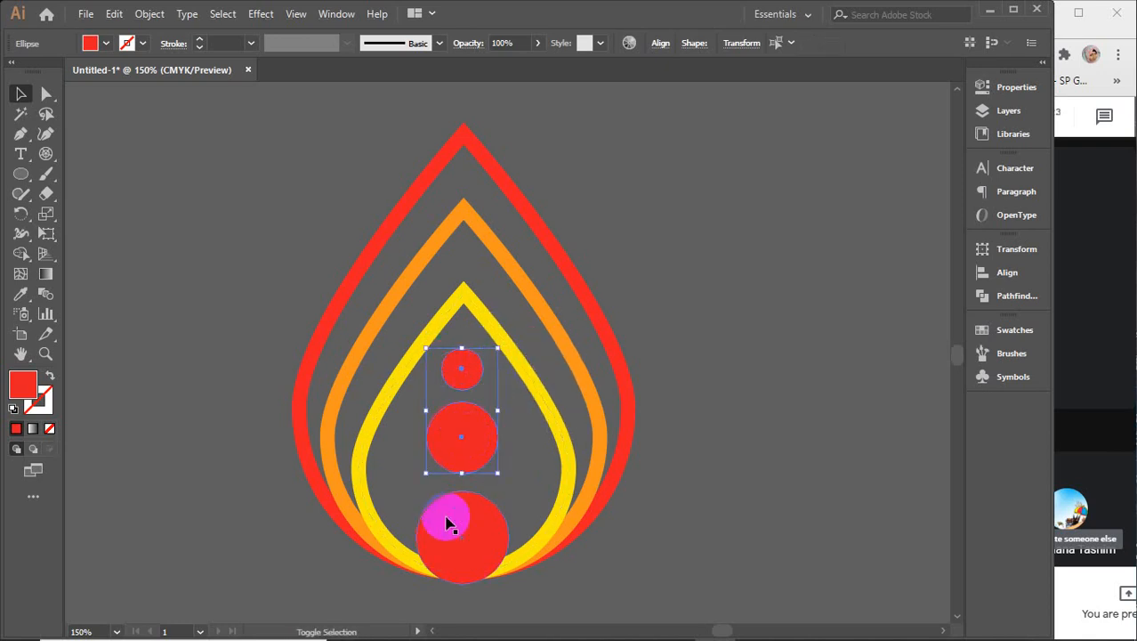
pyautogui.keyDown('shift'); pyautogui.click(466, 525); pyautogui.keyUp('shift')
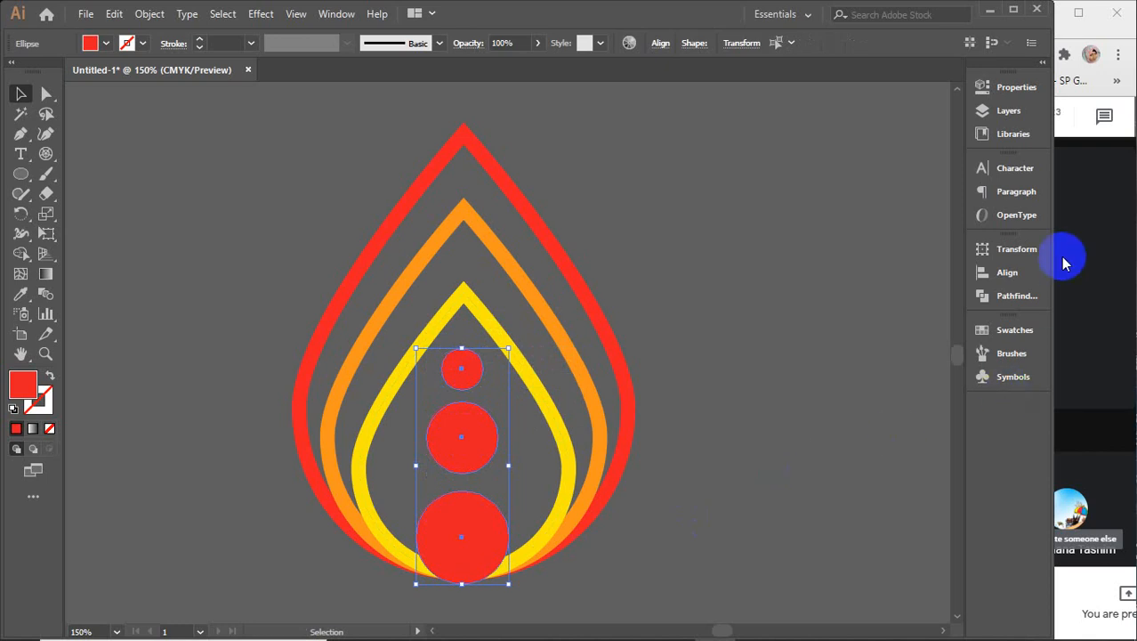
pyautogui.click(1027, 281)
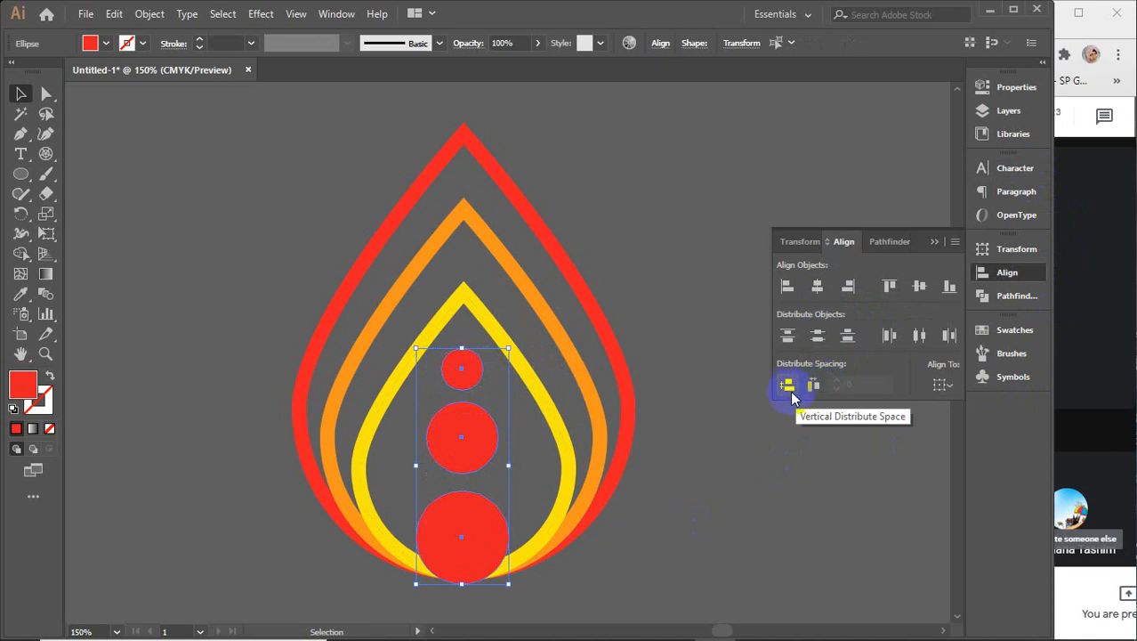
pyautogui.click(787, 387)
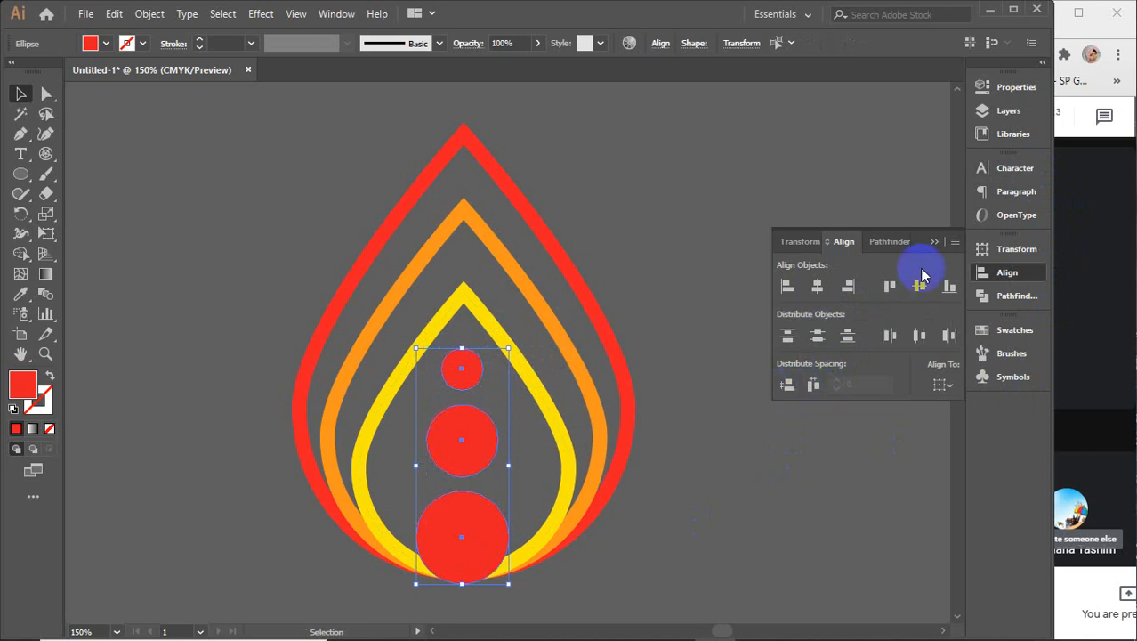
# - Group the three red circles
pyautogui.click(934, 241)
pyautogui.press('a')
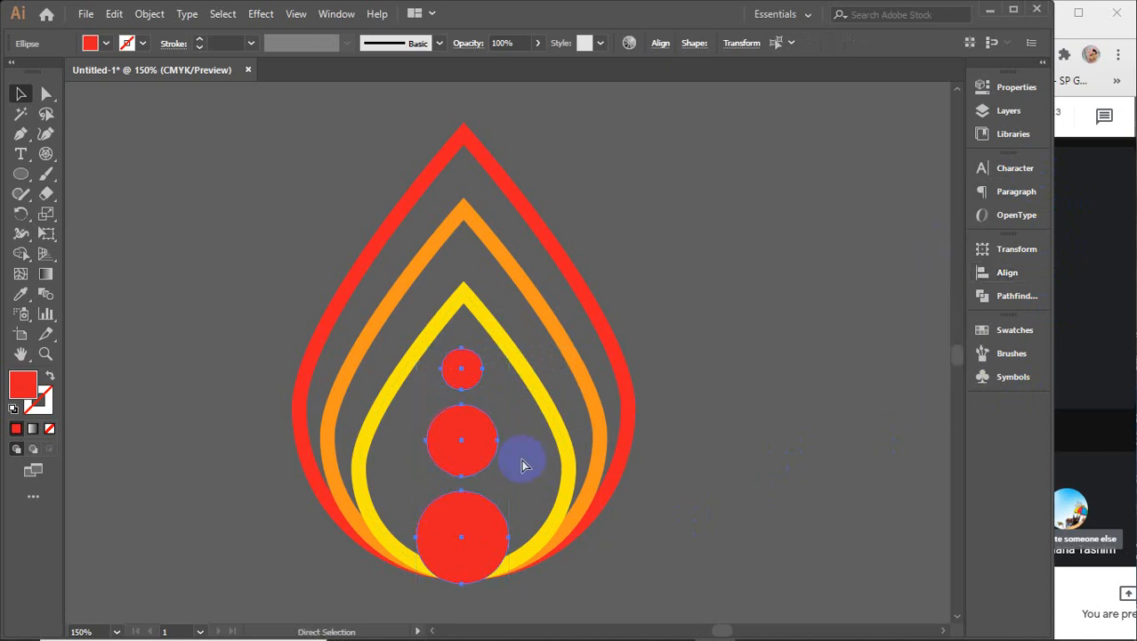
pyautogui.press('v')
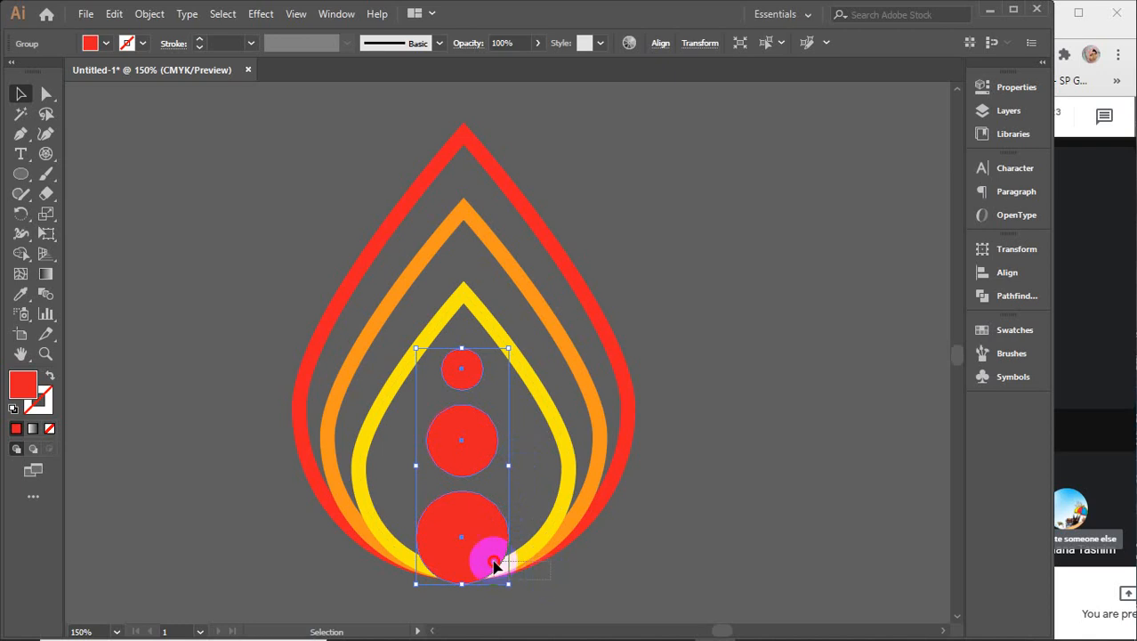
# - Select the entire artwork and align the teardrops and the circle group along their bottom edges
pyautogui.hotkey('ctrl', 'a')
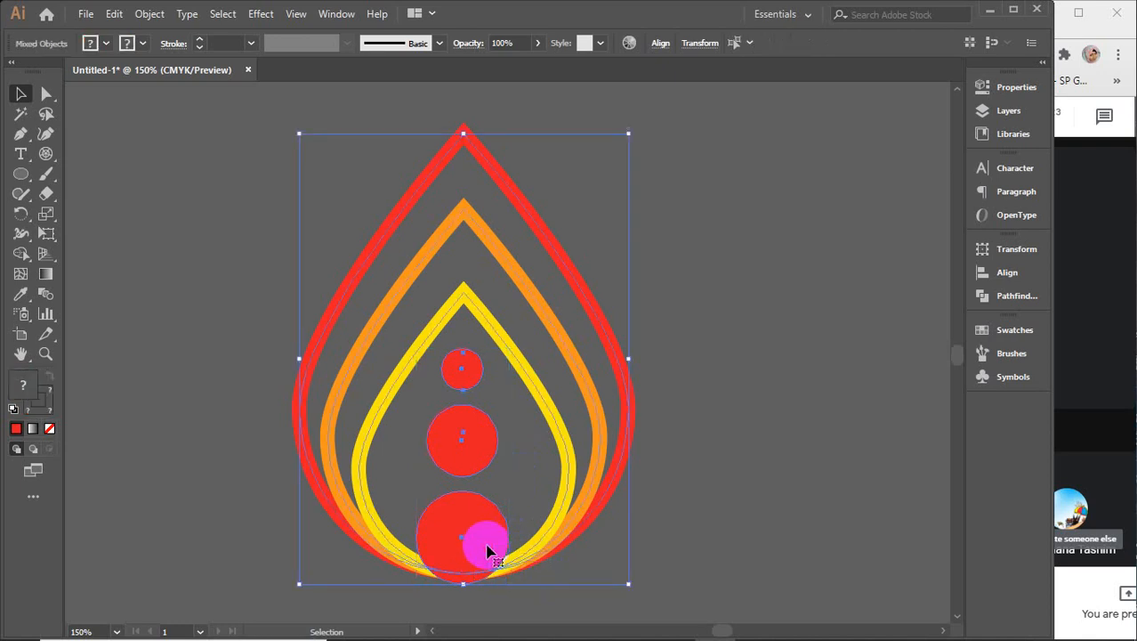
pyautogui.click(1013, 273)
pyautogui.click(948, 293)
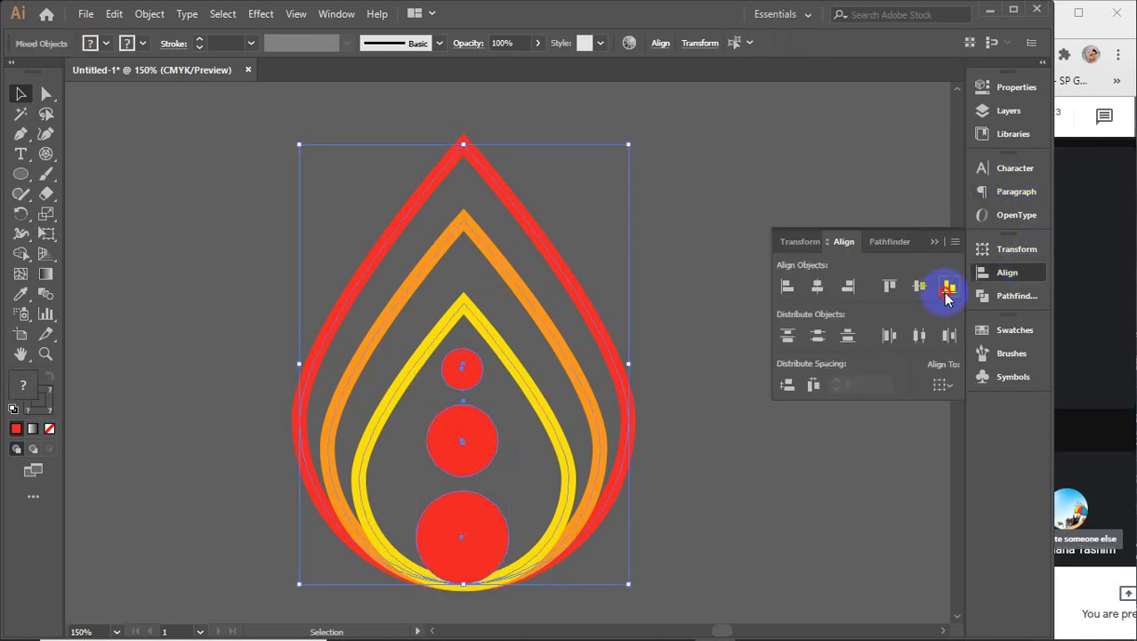
pyautogui.click(934, 242)
pyautogui.click(754, 396)
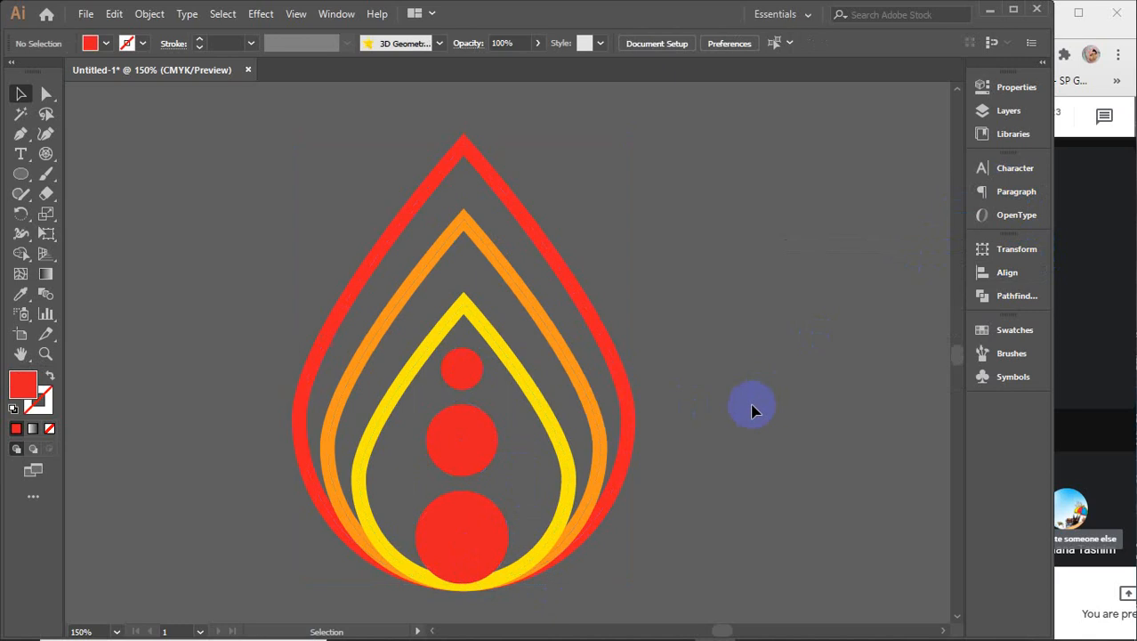
# - Send the group of red circles to the back, behind the teardrop outlines
pyautogui.scroll(-3, 534, 494)
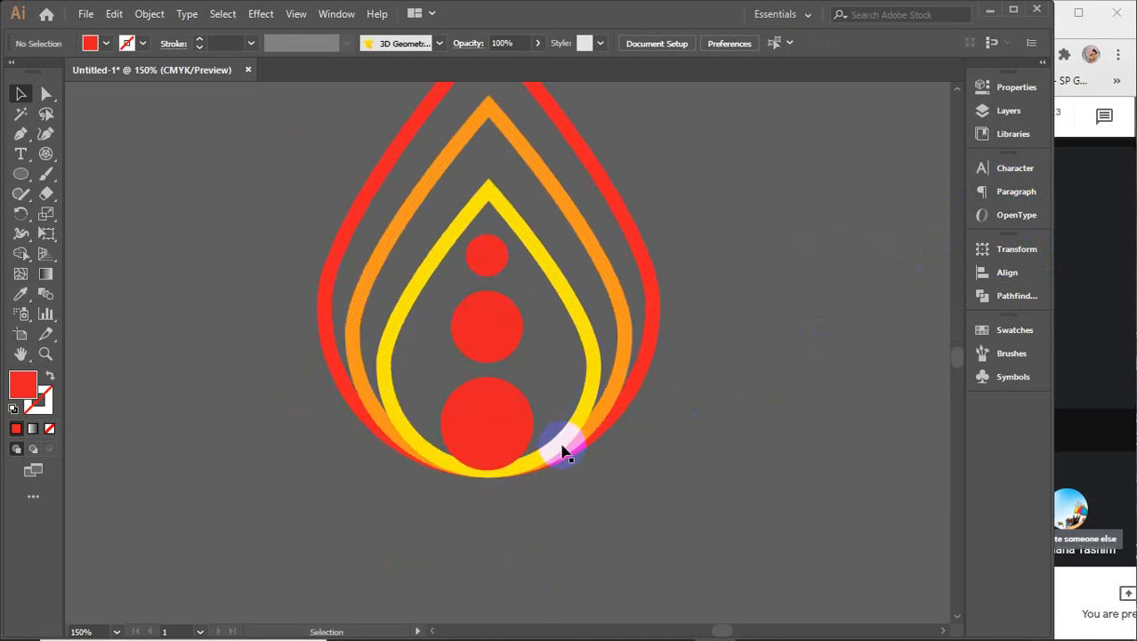
pyautogui.click(493, 447)
pyautogui.rightClick(493, 447)
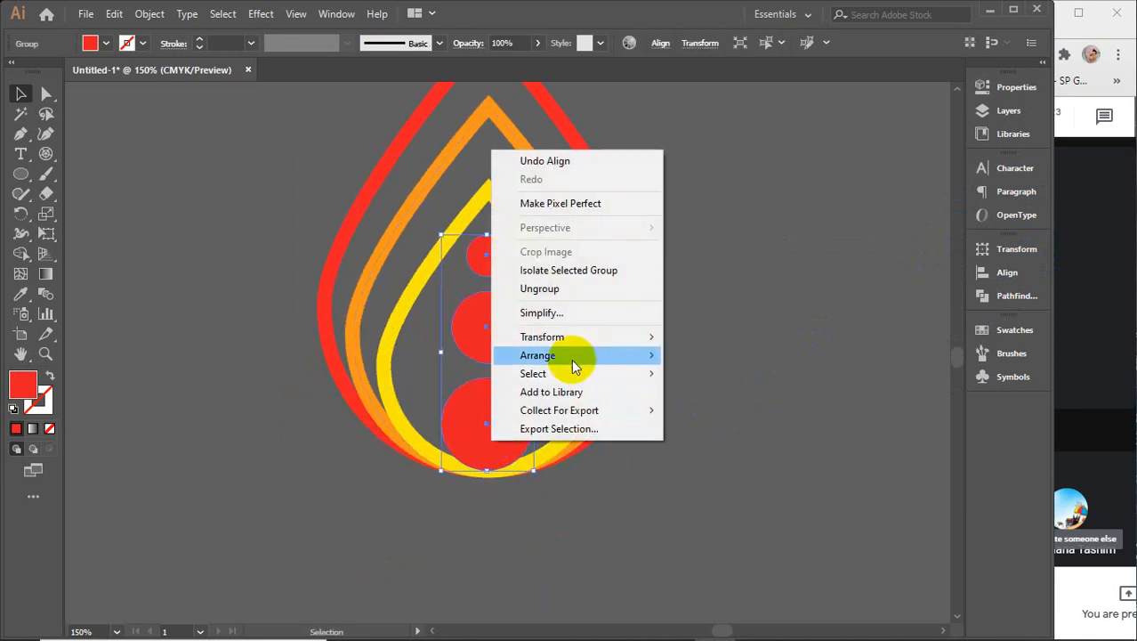
pyautogui.moveTo(572, 359)
pyautogui.click(739, 411)
pyautogui.click(669, 462)
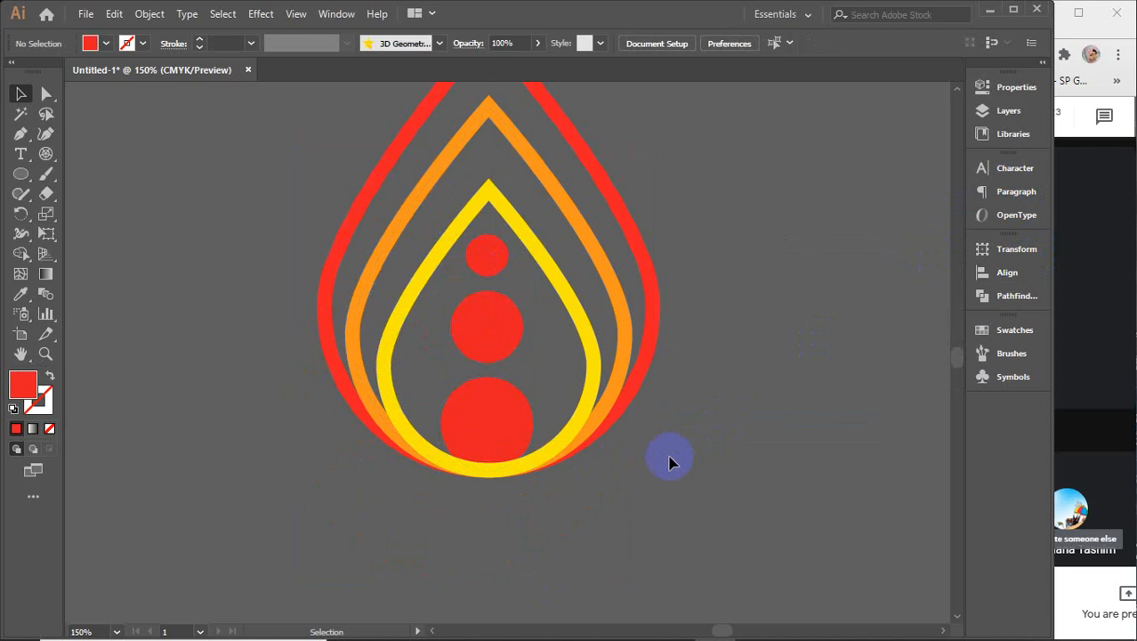
# - Group the teardrop outlines and the red circles into one object
pyautogui.scroll(-1, 699, 472)
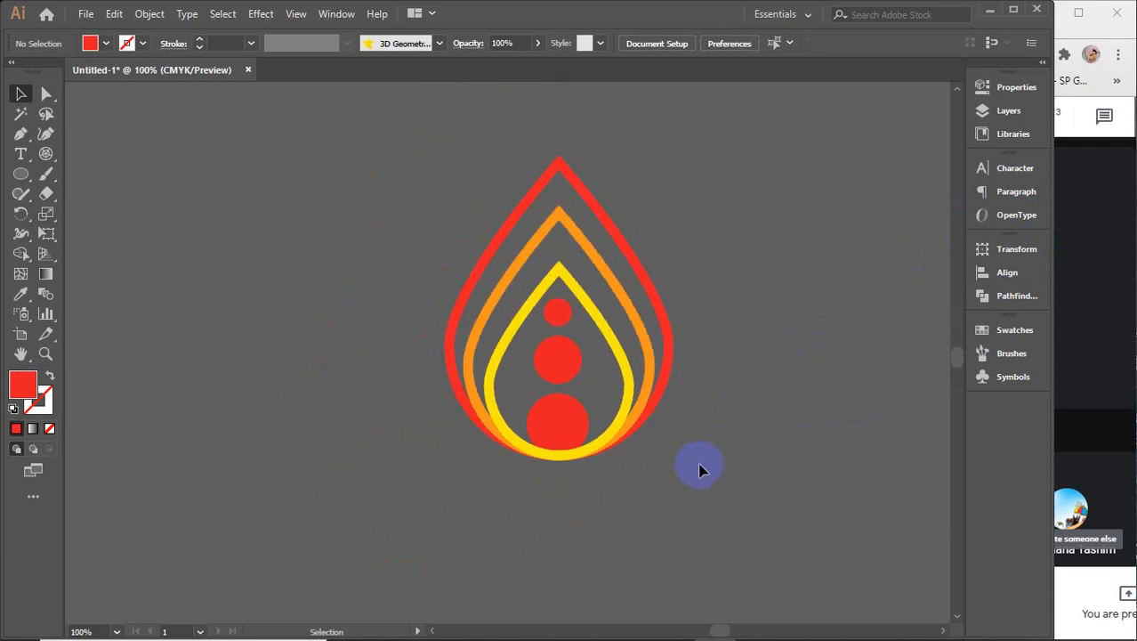
pyautogui.moveTo(700, 464); pyautogui.dragTo(489, 320)
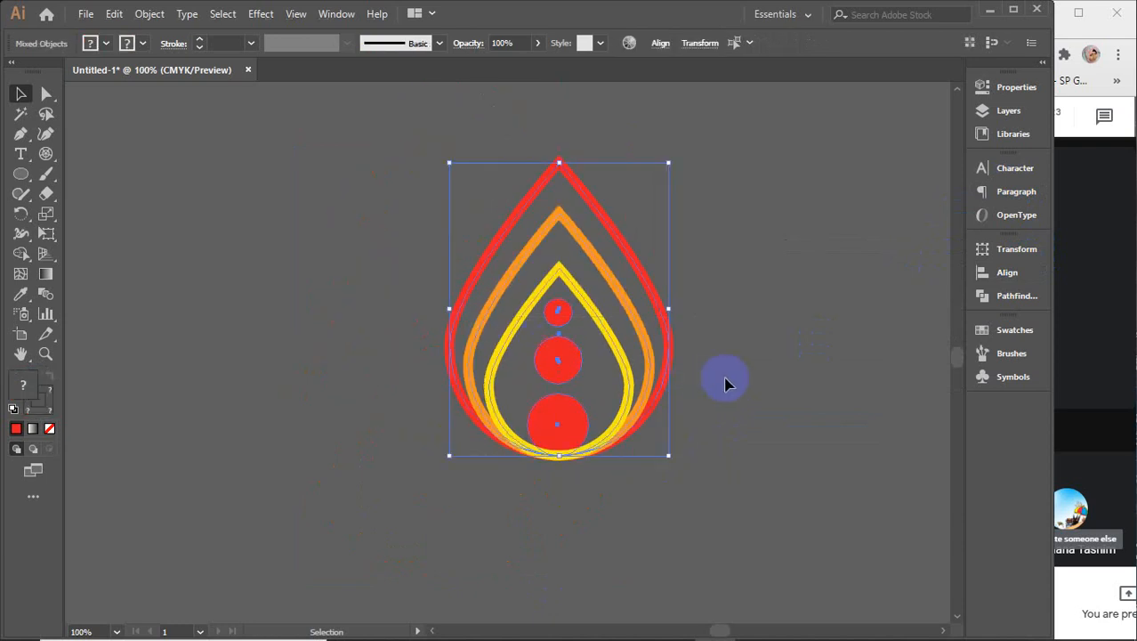
pyautogui.hotkey('ctrl', 'g')
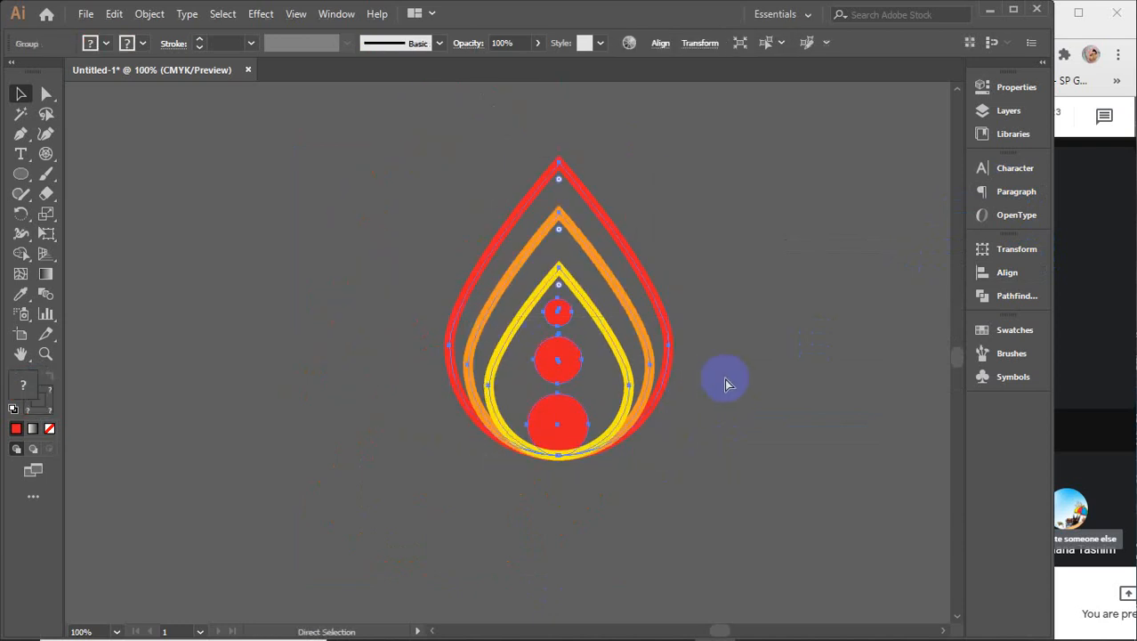
pyautogui.click(409, 411)
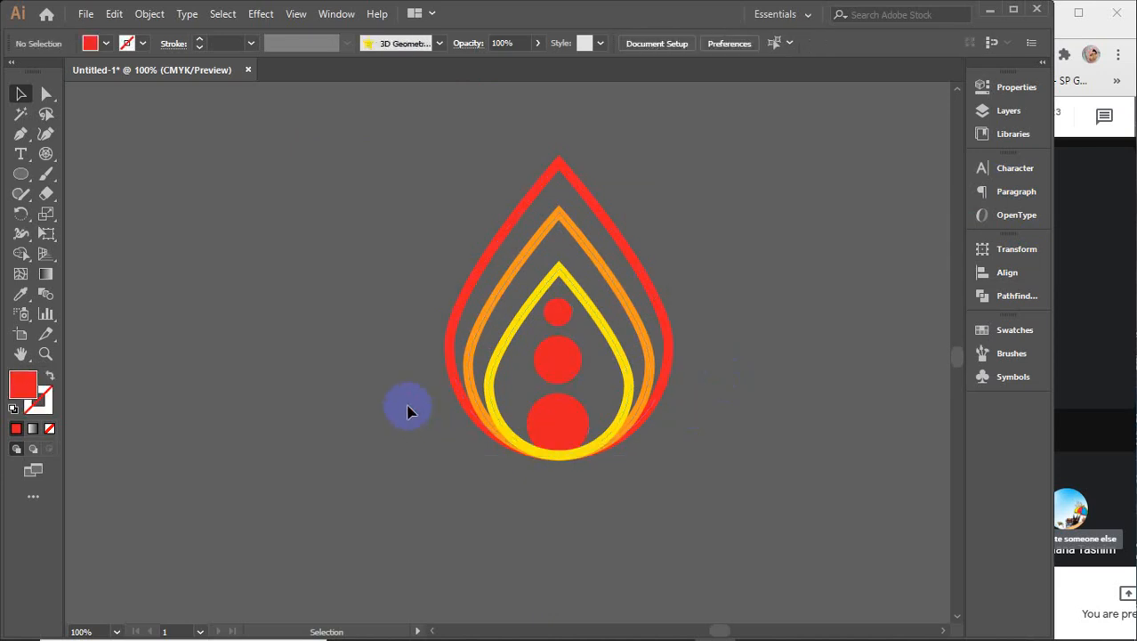
# - Draw a horizontal line across the base of the teardrops with the Line Segment tool and give it a 5 pt yellow stroke
pyautogui.click(45, 153)
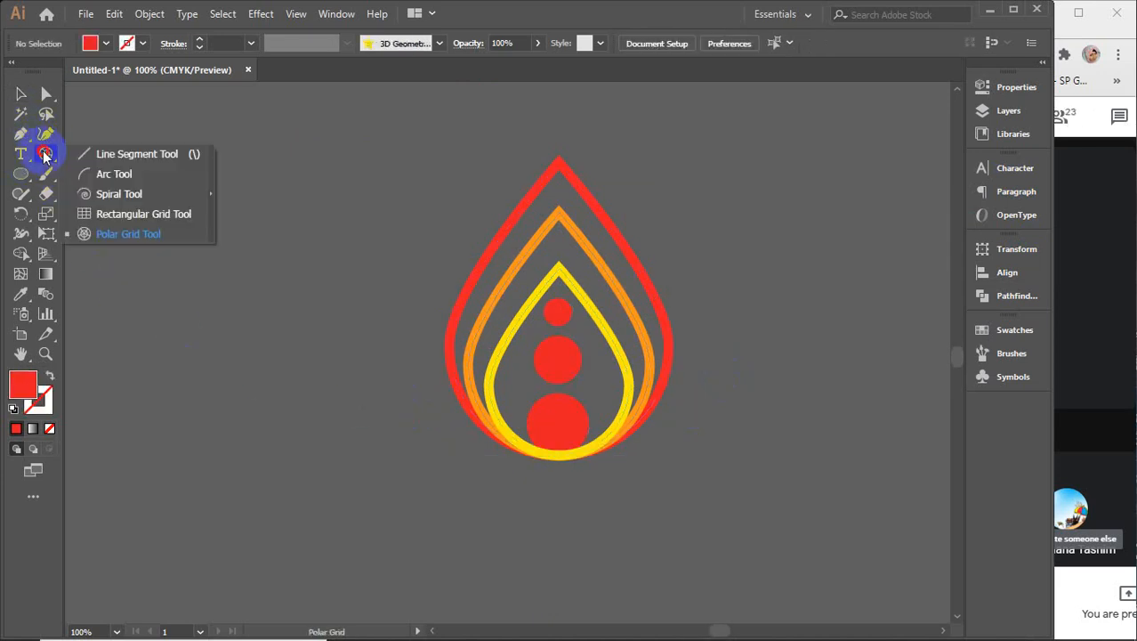
pyautogui.click(165, 152)
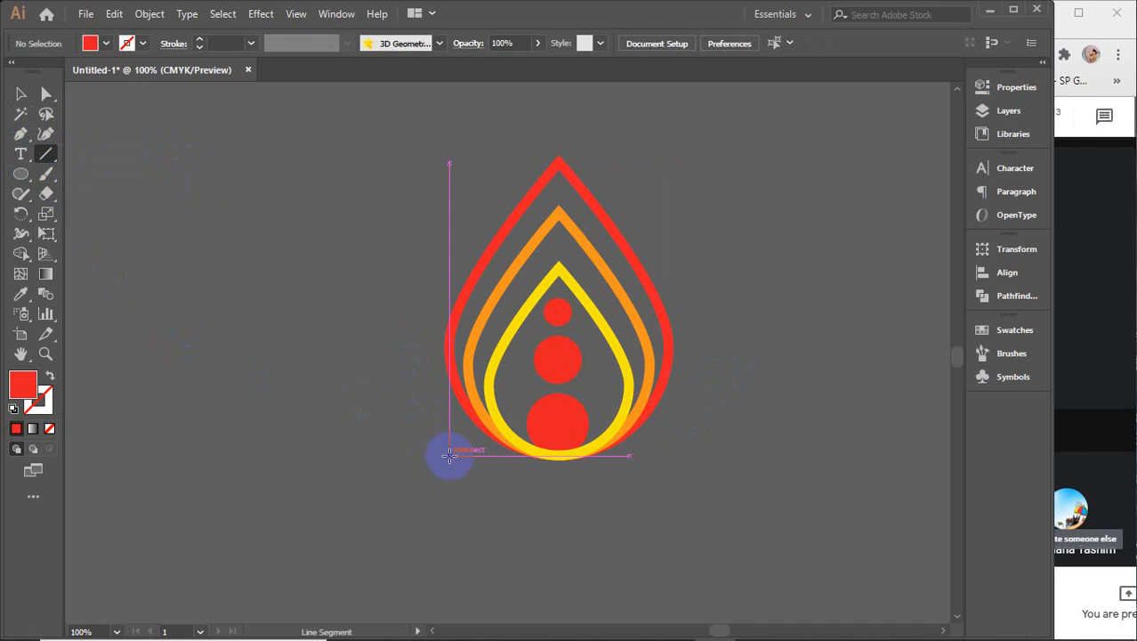
pyautogui.moveTo(448, 455); pyautogui.dragTo(722, 458)
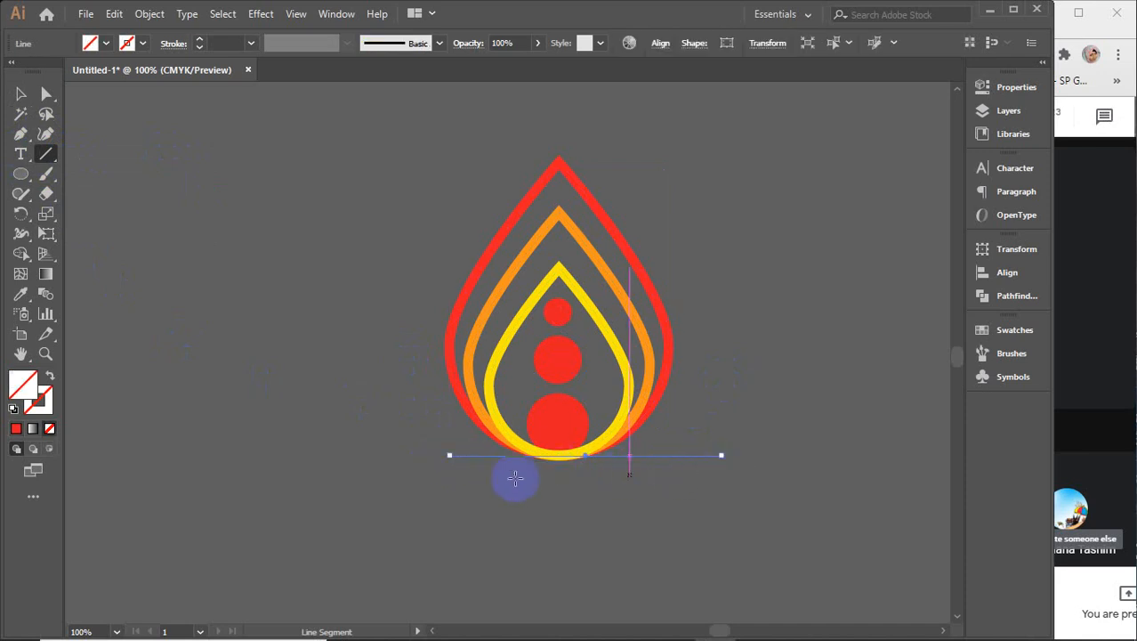
pyautogui.click(223, 43)
pyautogui.scroll(1, 222, 44)
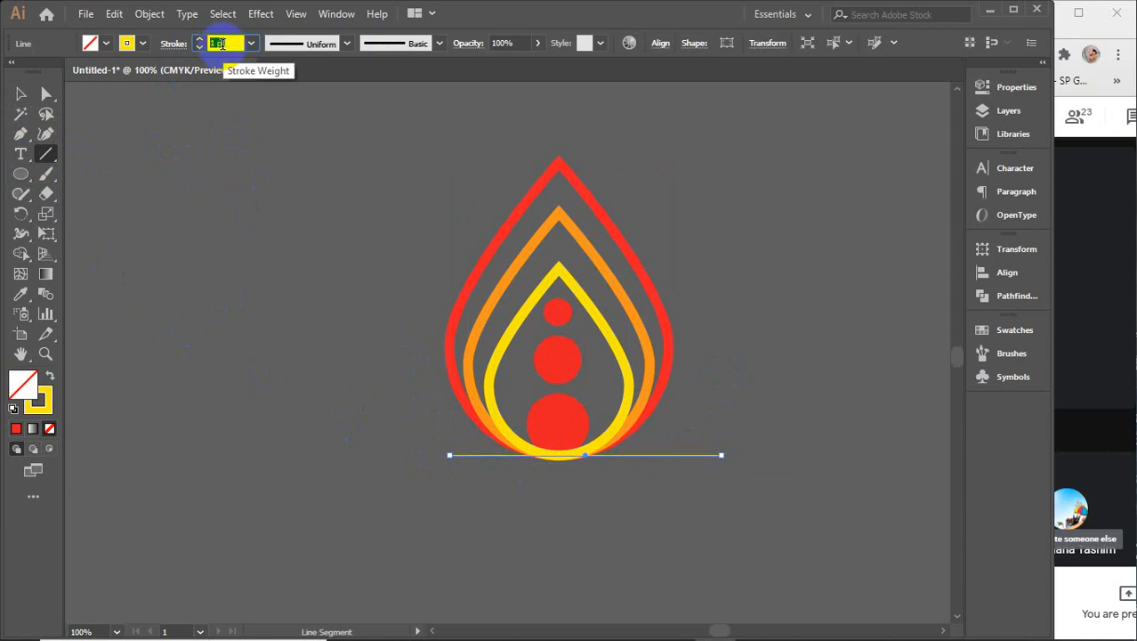
pyautogui.scroll(4, 223, 43)
pyautogui.scroll(-1, 223, 43)
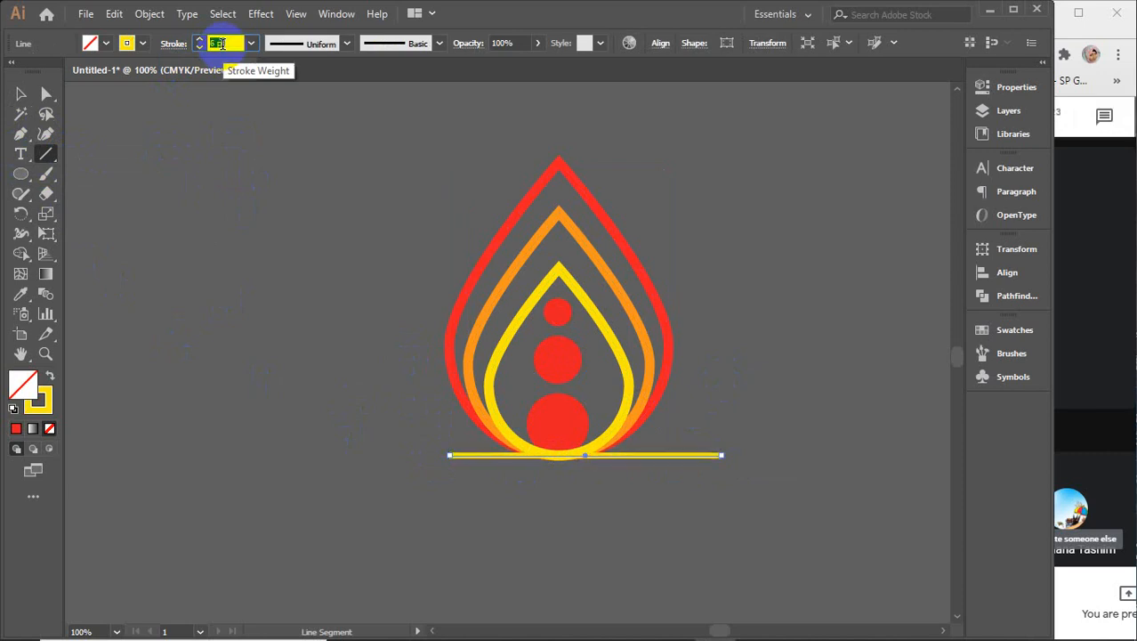
# - Shift the yellow line to sit roughly centred under the flame and add two evenly spaced copies below it
pyautogui.click(19, 95)
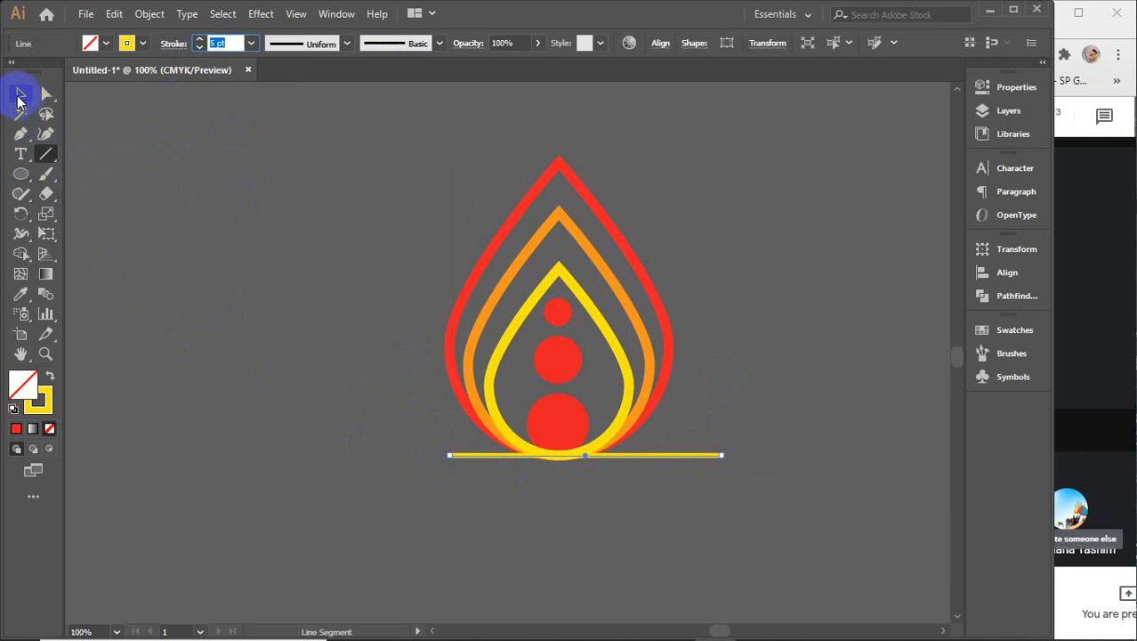
pyautogui.moveTo(706, 454); pyautogui.dragTo(664, 484)
pyautogui.hotkey('ctrl', 'd')
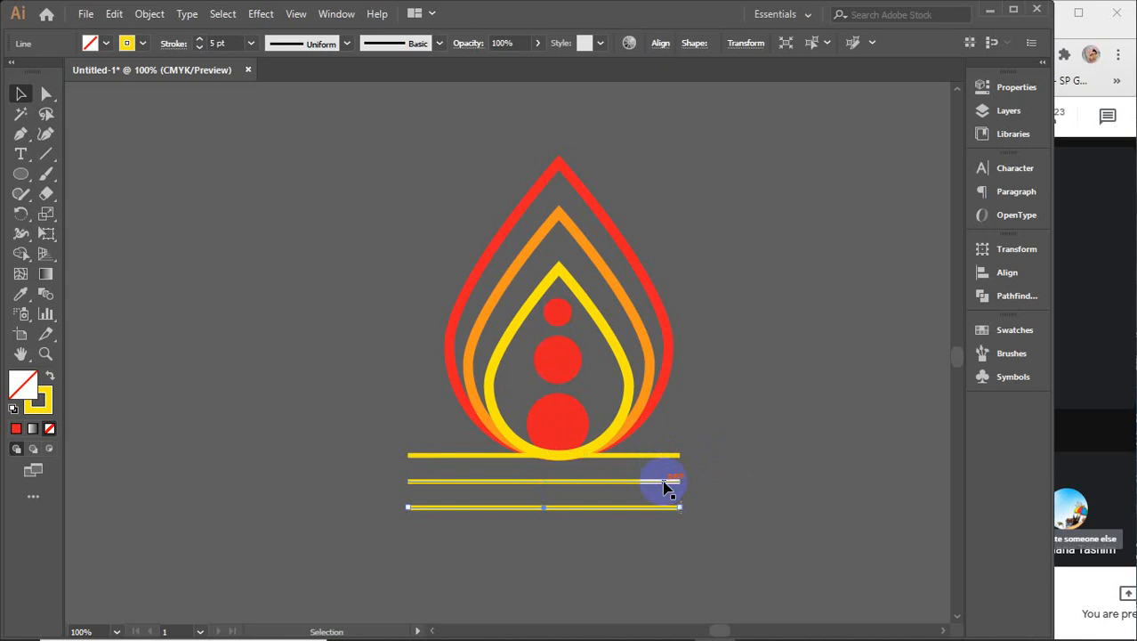
# - Select the three yellow lines with the flame group and align them on their horizontal centres
pyautogui.moveTo(372, 445); pyautogui.dragTo(587, 526)
pyautogui.click(1013, 273)
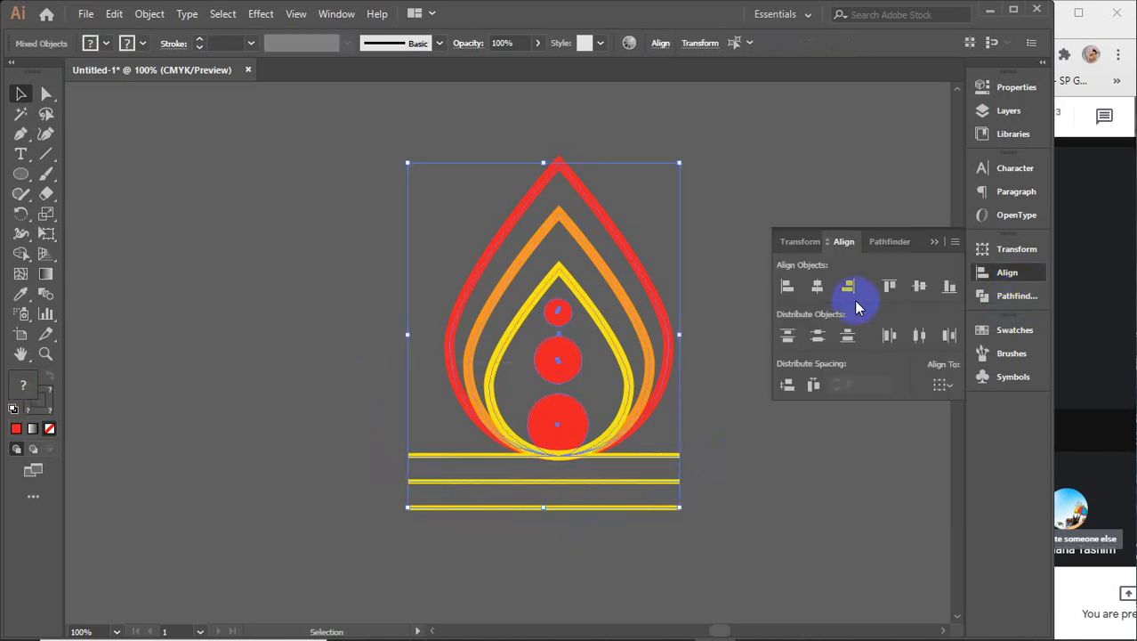
pyautogui.click(818, 285)
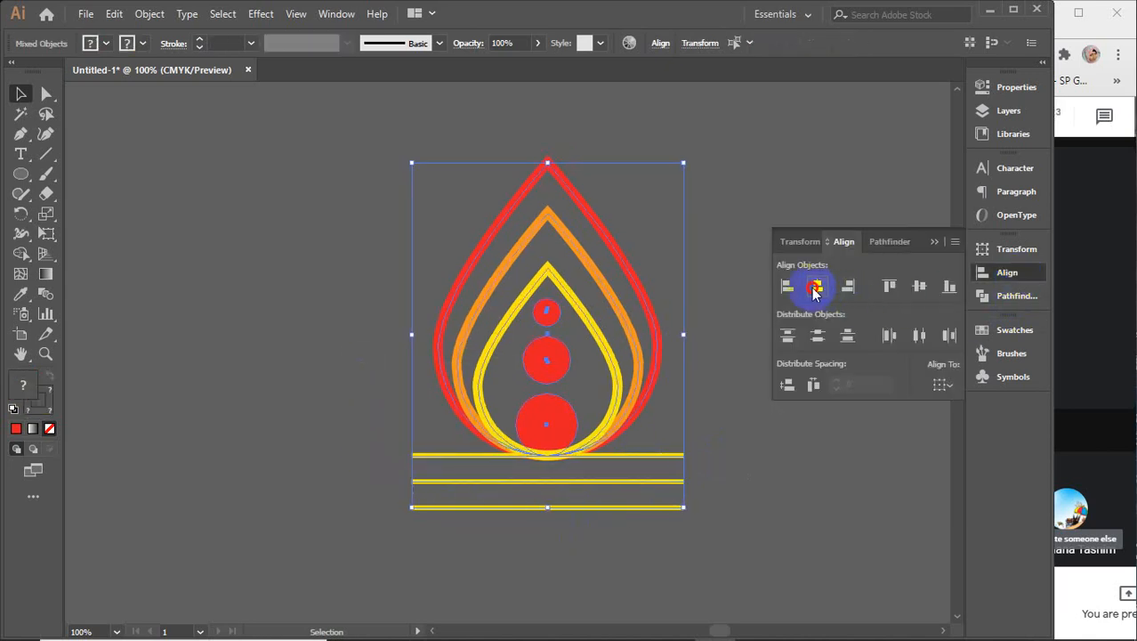
pyautogui.click(931, 243)
pyautogui.click(846, 399)
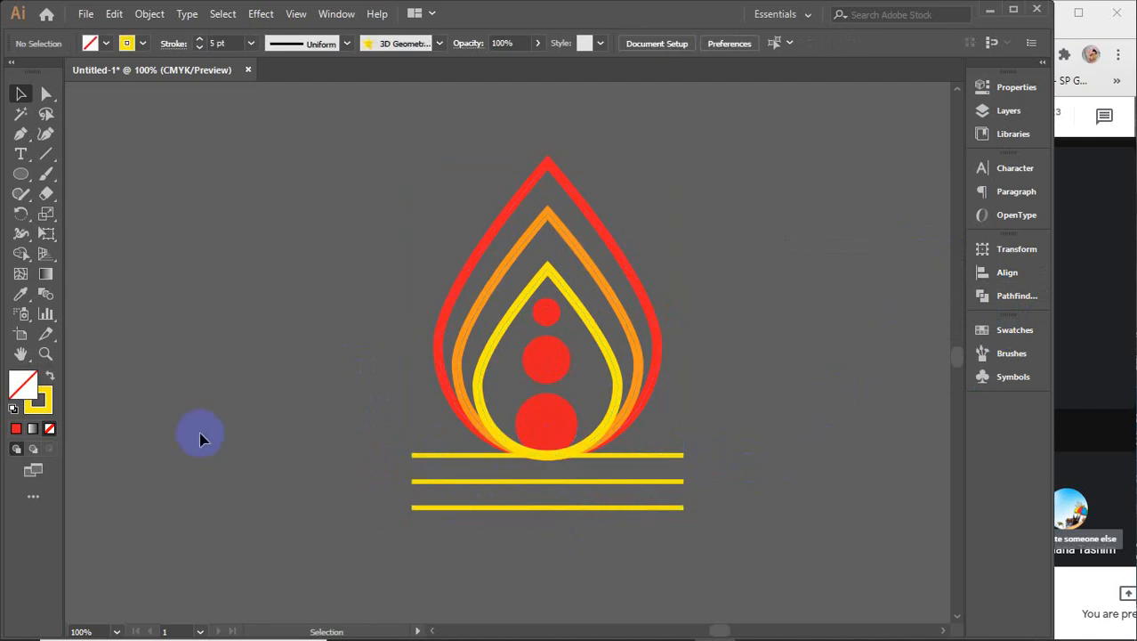
# - Draw a small circle with the Ellipse tool between the upper two yellow lines at their left end
pyautogui.click(21, 174)
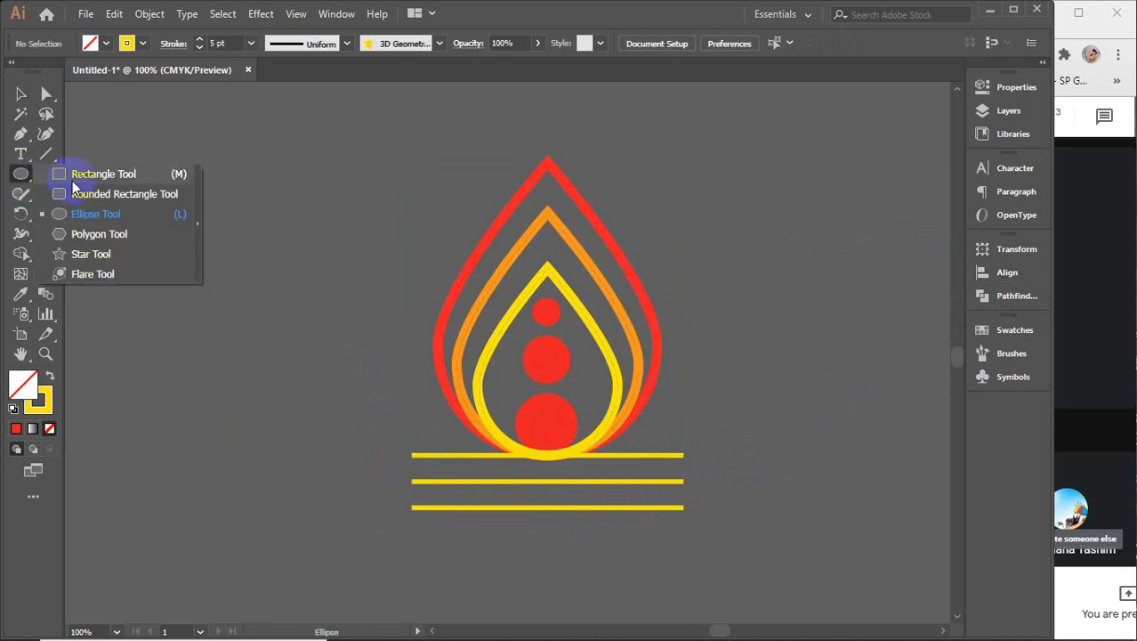
pyautogui.scroll(2, 545, 544)
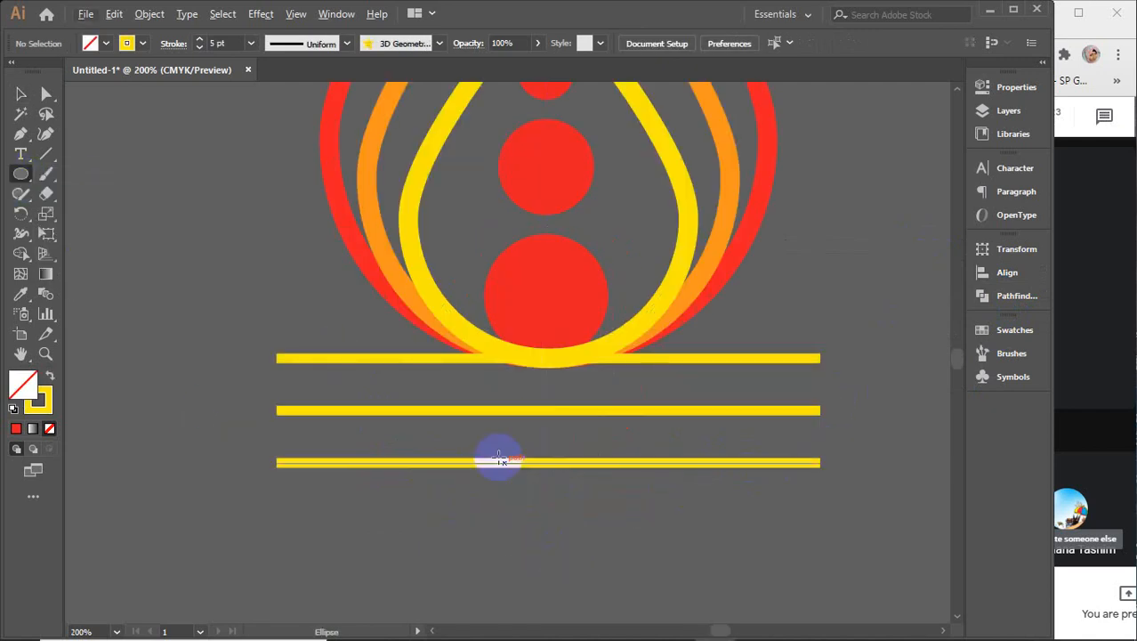
pyautogui.moveTo(288, 378); pyautogui.dragTo(313, 393)
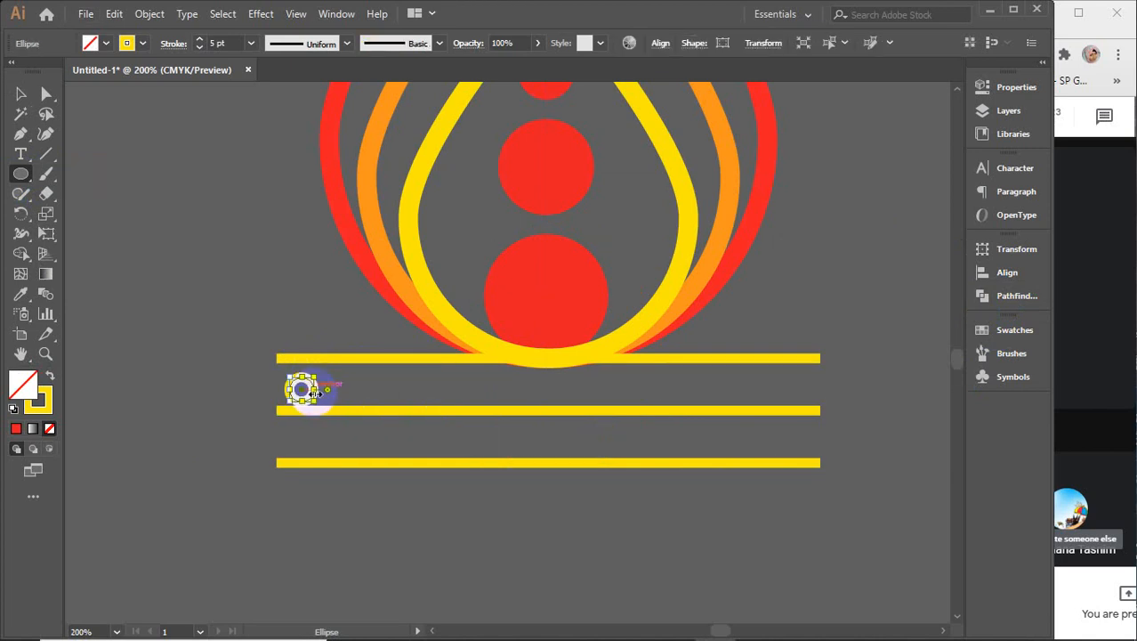
pyautogui.press('v')
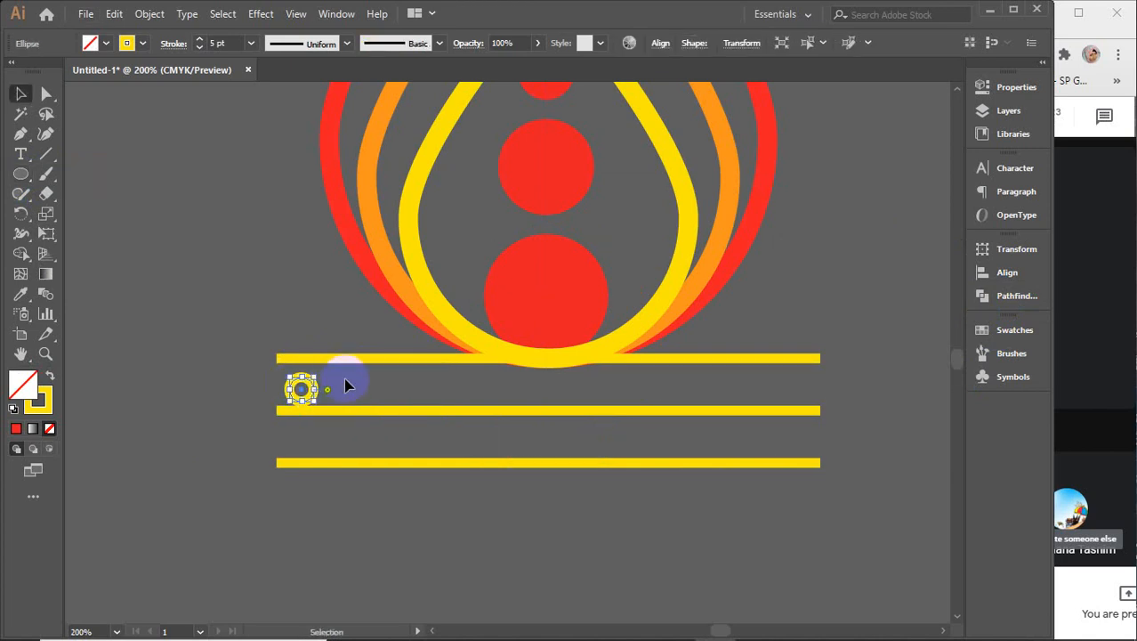
pyautogui.press('Up')
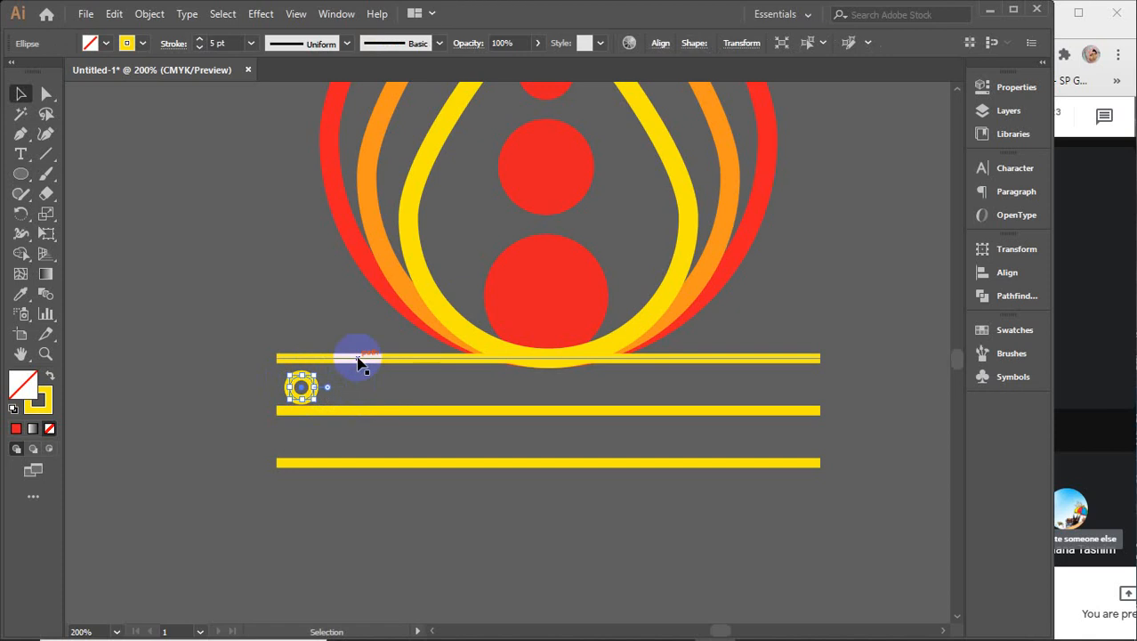
# - Fill the small circle with red, remove its stroke and nudge it midway between the upper two lines
pyautogui.click(16, 428)
pyautogui.click(49, 409)
pyautogui.click(49, 428)
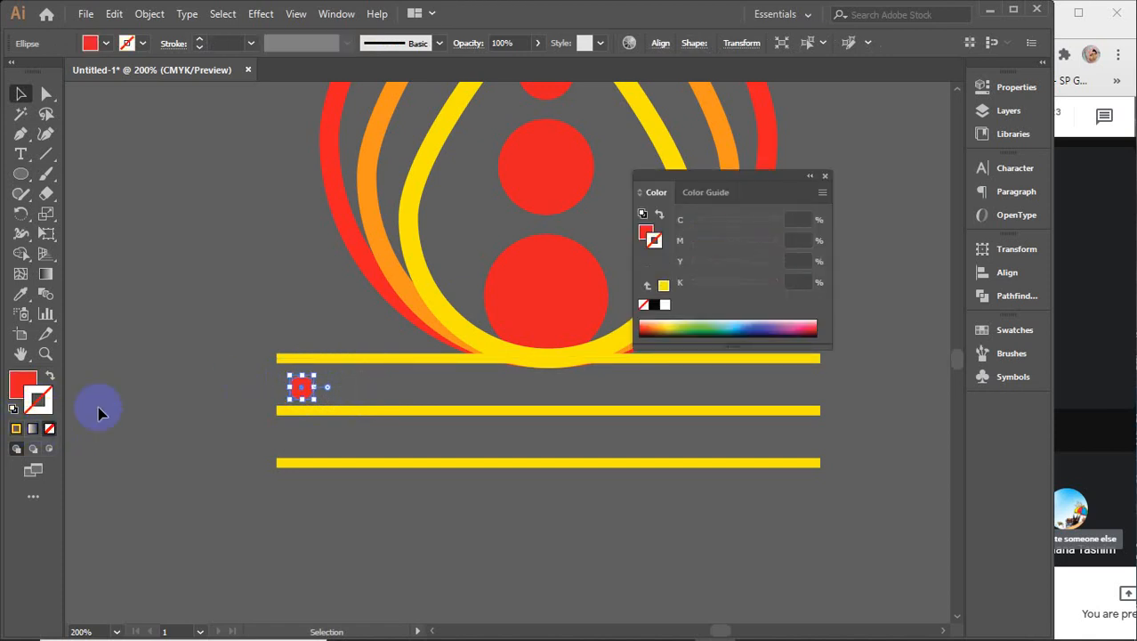
pyautogui.click(825, 178)
pyautogui.press('Up')
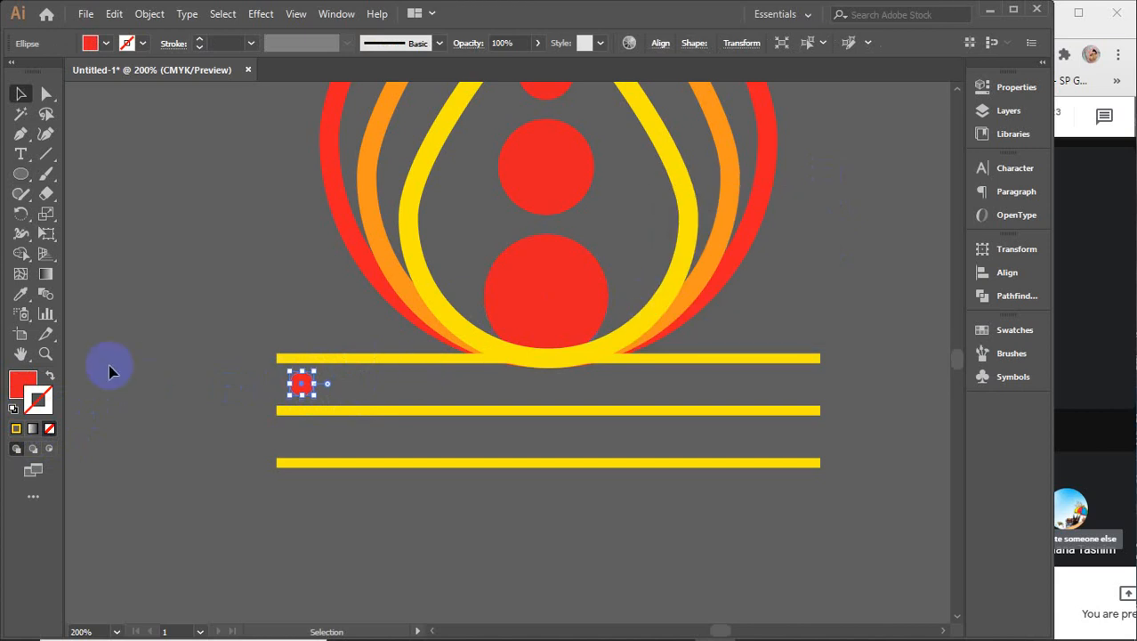
pyautogui.press('Down')
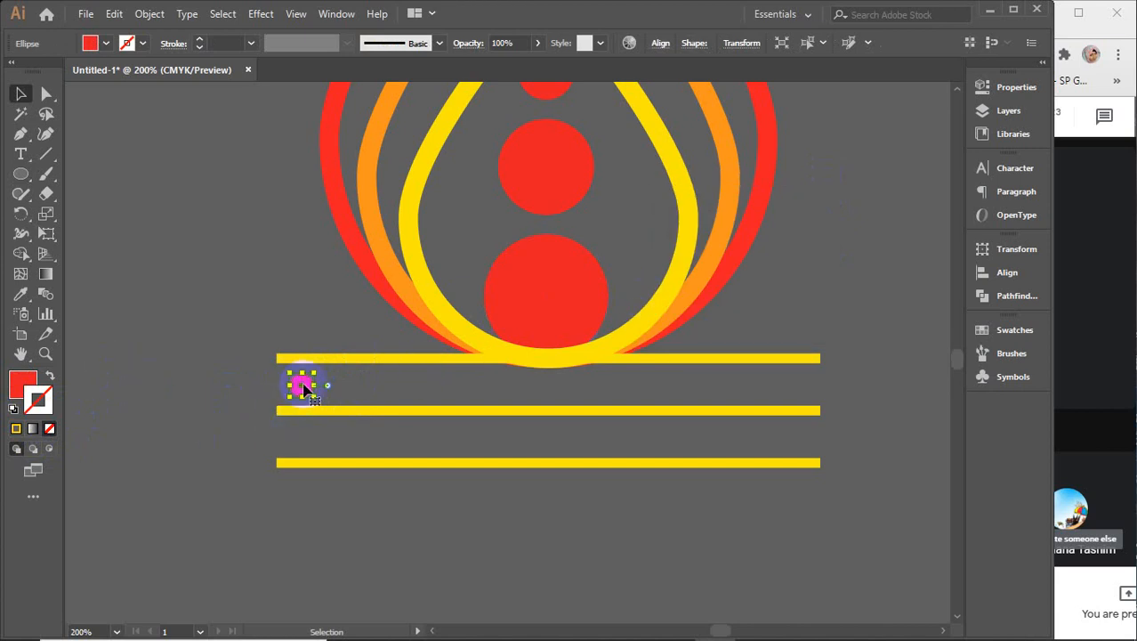
# - Repeat the small red circle into an evenly spaced row of 17 between the upper two lines and nudge the row left to centre it
pyautogui.moveTo(304, 389); pyautogui.dragTo(336, 395)
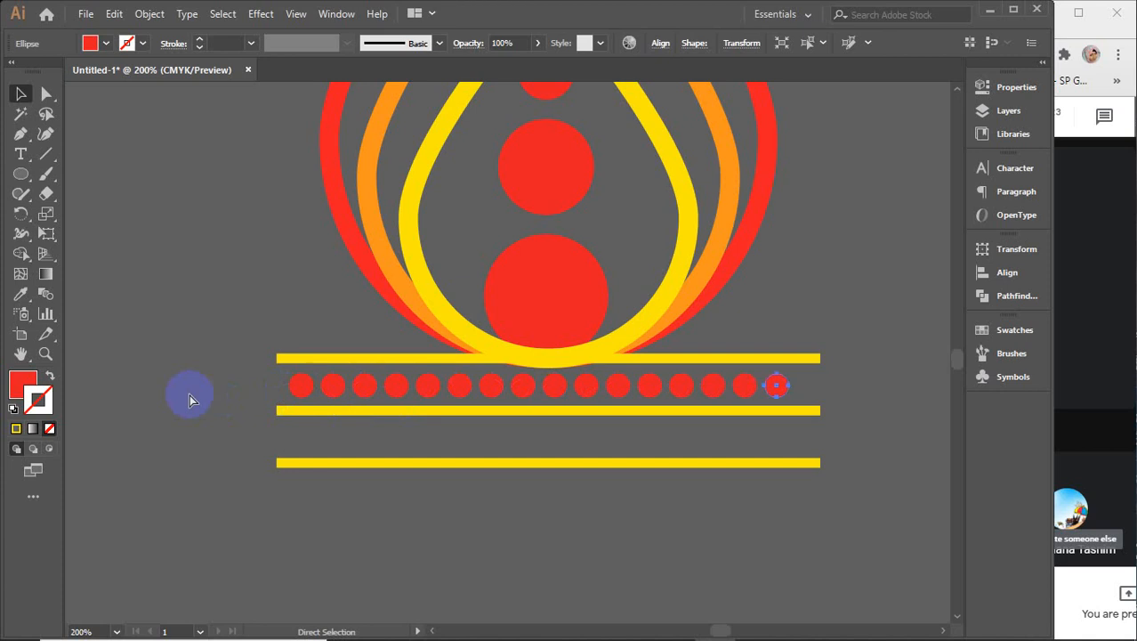
pyautogui.moveTo(254, 381); pyautogui.dragTo(809, 380)
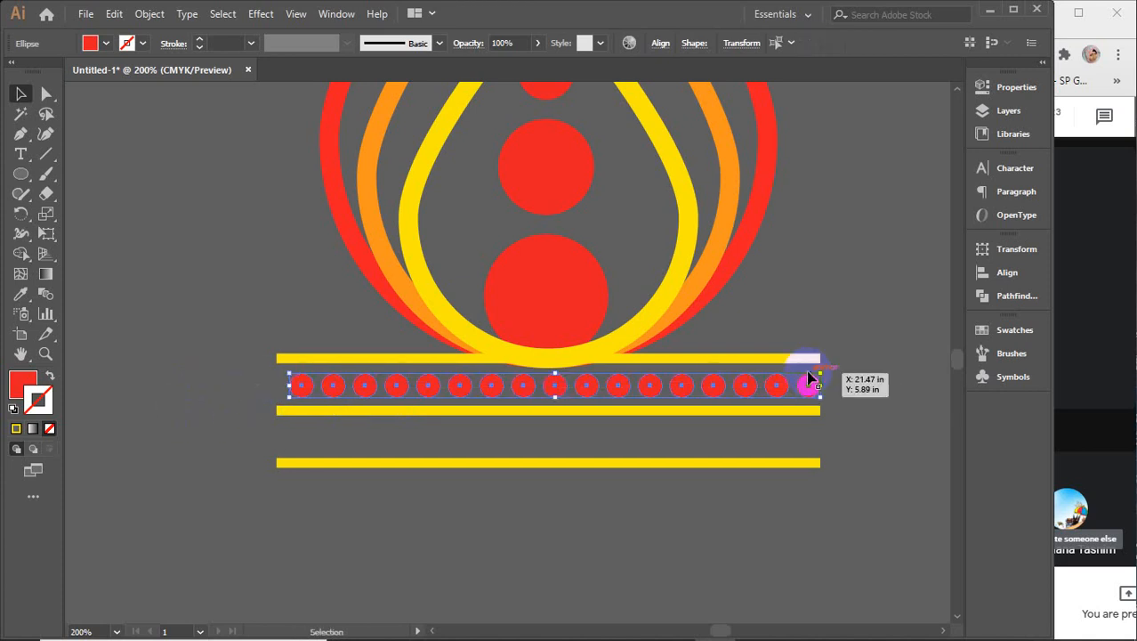
pyautogui.press('Left')
pyautogui.press('Left')
pyautogui.press('Left')
pyautogui.press('Left')
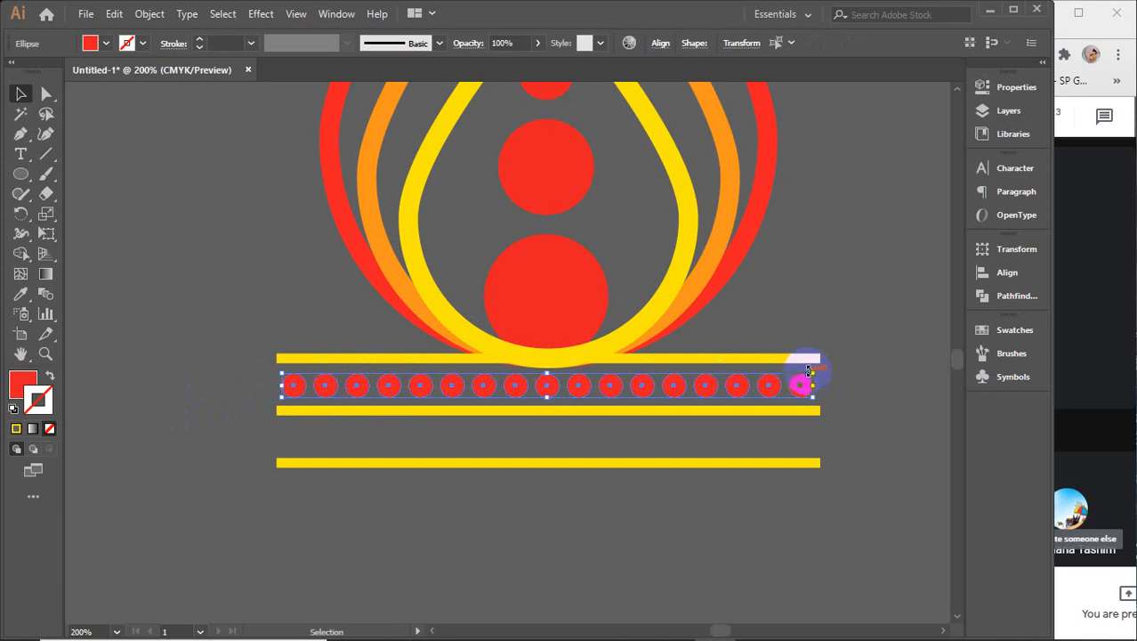
# - Copy the row of red circles straight down into the gap between the lower two yellow lines
pyautogui.moveTo(802, 383); pyautogui.dragTo(802, 432)
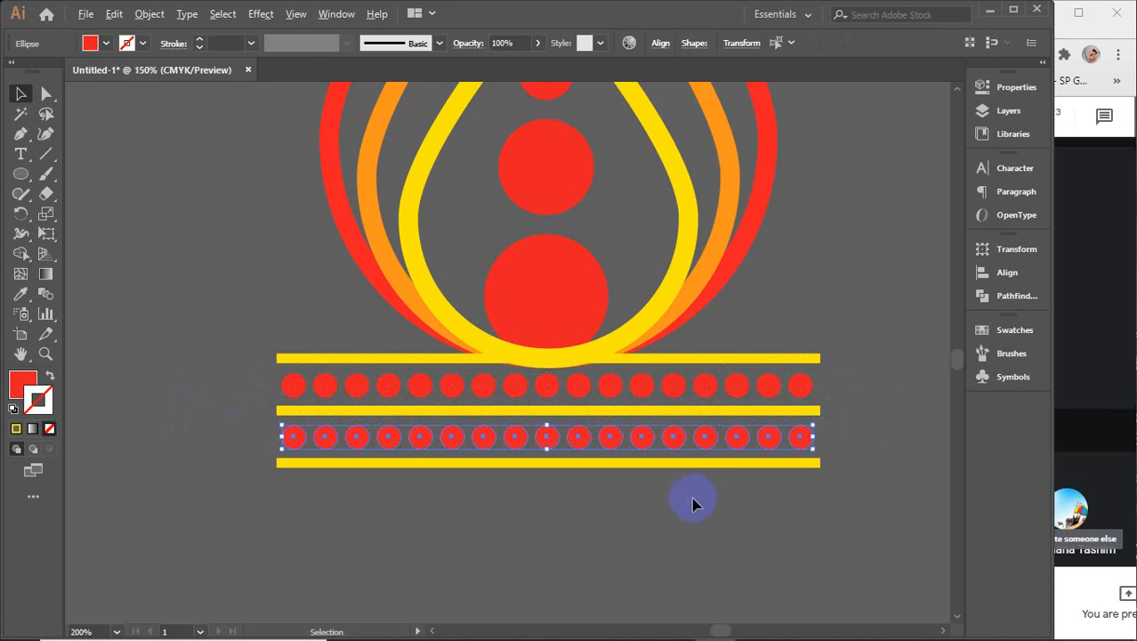
# - Select the whole flame motif with its base, group it and show the available brushes
pyautogui.scroll(-3, 692, 502)
pyautogui.moveTo(754, 510); pyautogui.dragTo(431, 182)
pyautogui.press('a')
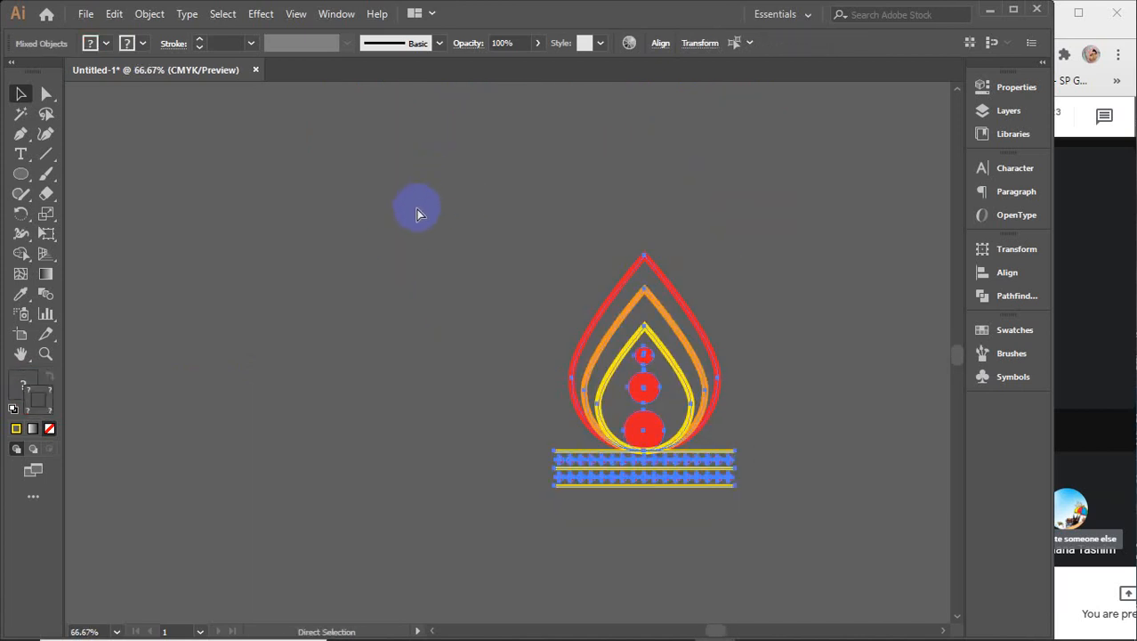
pyautogui.press('v')
pyautogui.hscroll(3, 762, 378)
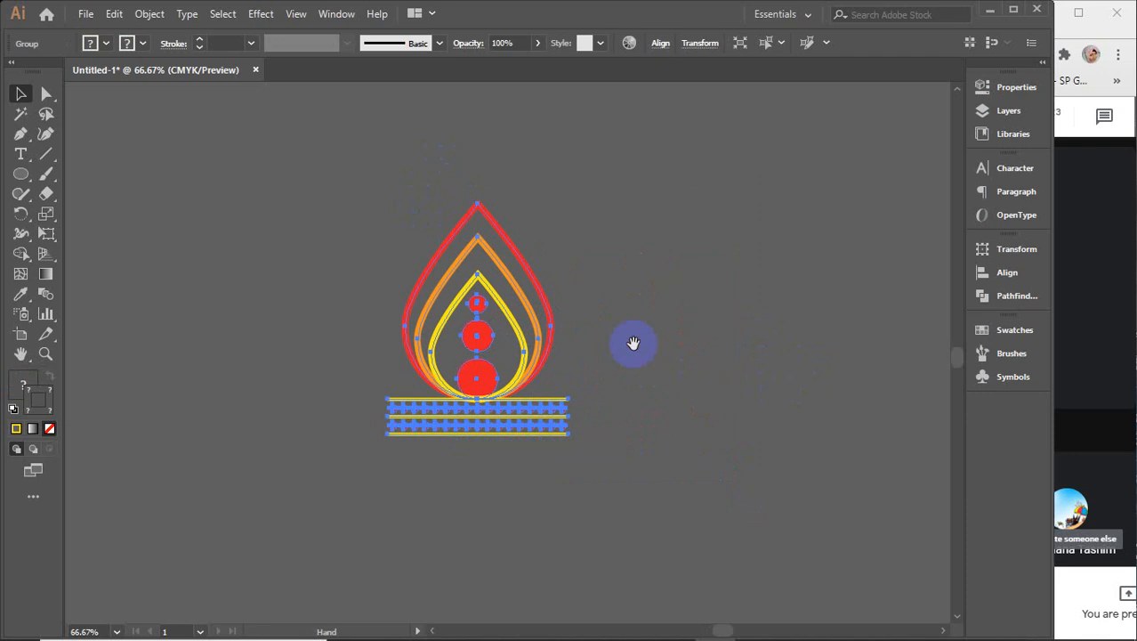
pyautogui.click(1038, 356)
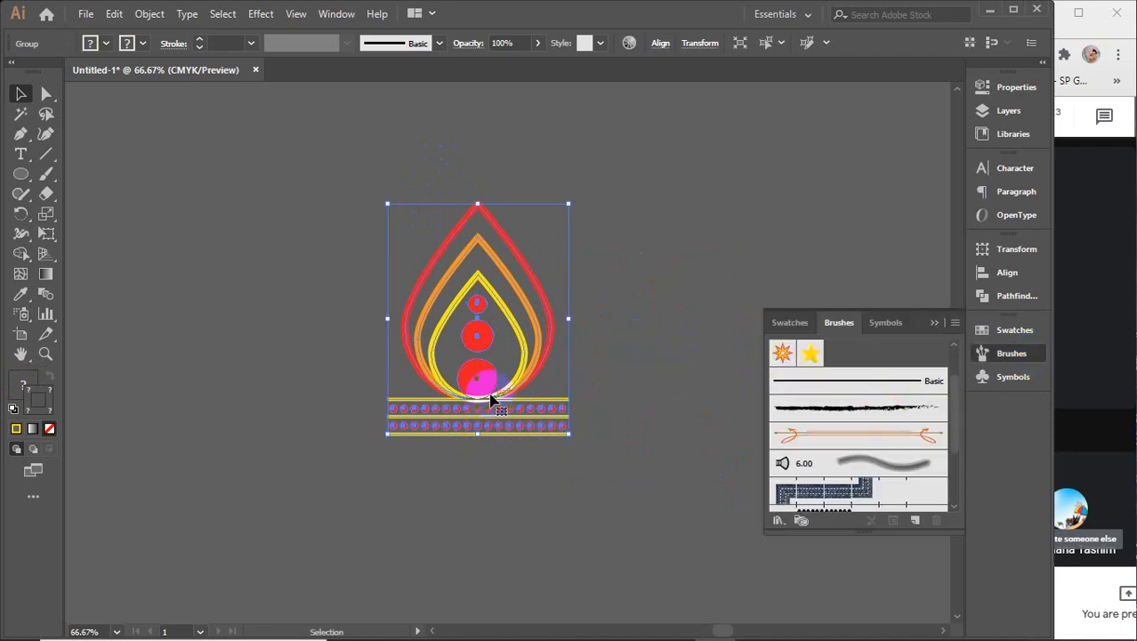
pyautogui.moveTo(477, 378)
pyautogui.mouseDown()
pyautogui.moveTo(684, 391)
pyautogui.moveTo(819, 343)
pyautogui.moveTo(881, 357)
pyautogui.moveTo(930, 378)
pyautogui.moveTo(922, 493)
pyautogui.moveTo(837, 365)
pyautogui.moveTo(871, 359)
pyautogui.moveTo(904, 407)
pyautogui.moveTo(876, 443)
pyautogui.moveTo(855, 356)
pyautogui.mouseUp()
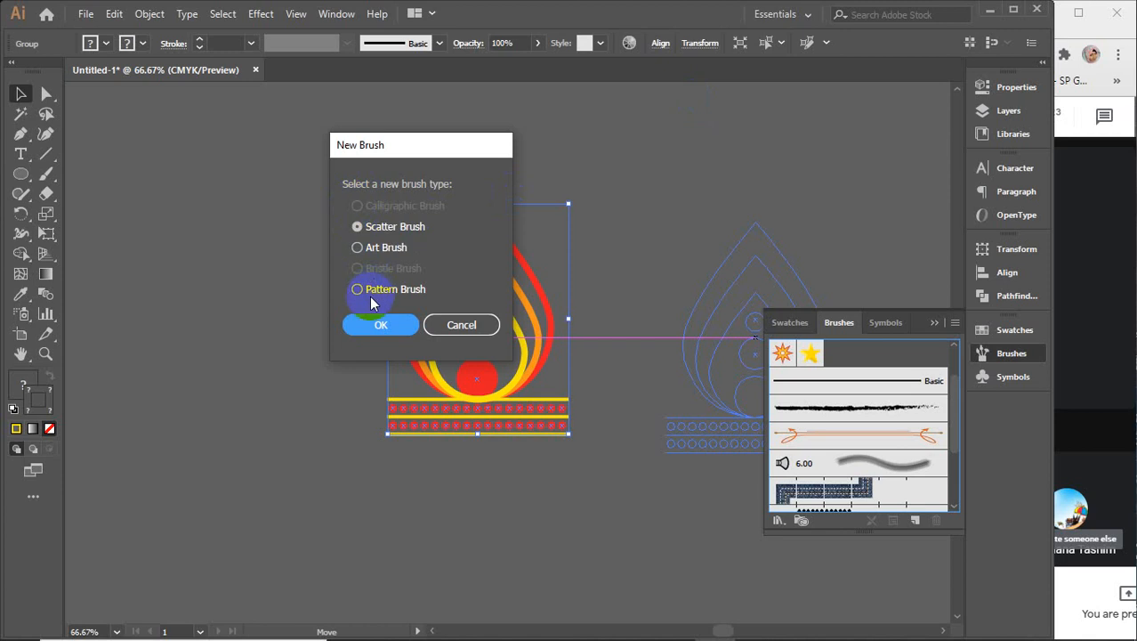
pyautogui.click(358, 247)
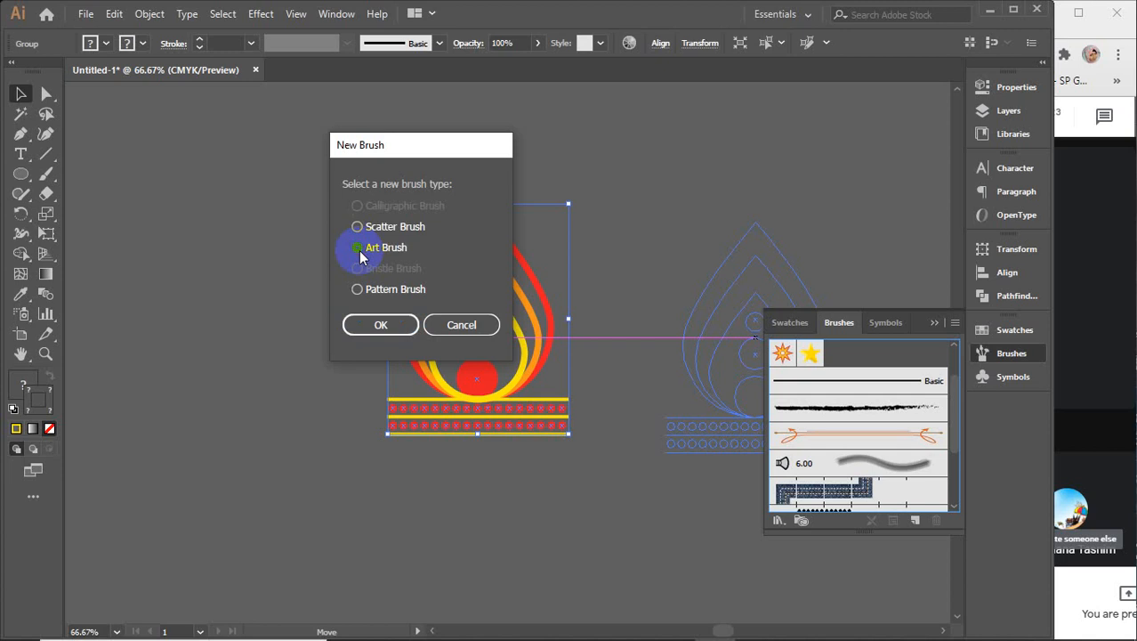
pyautogui.click(372, 329)
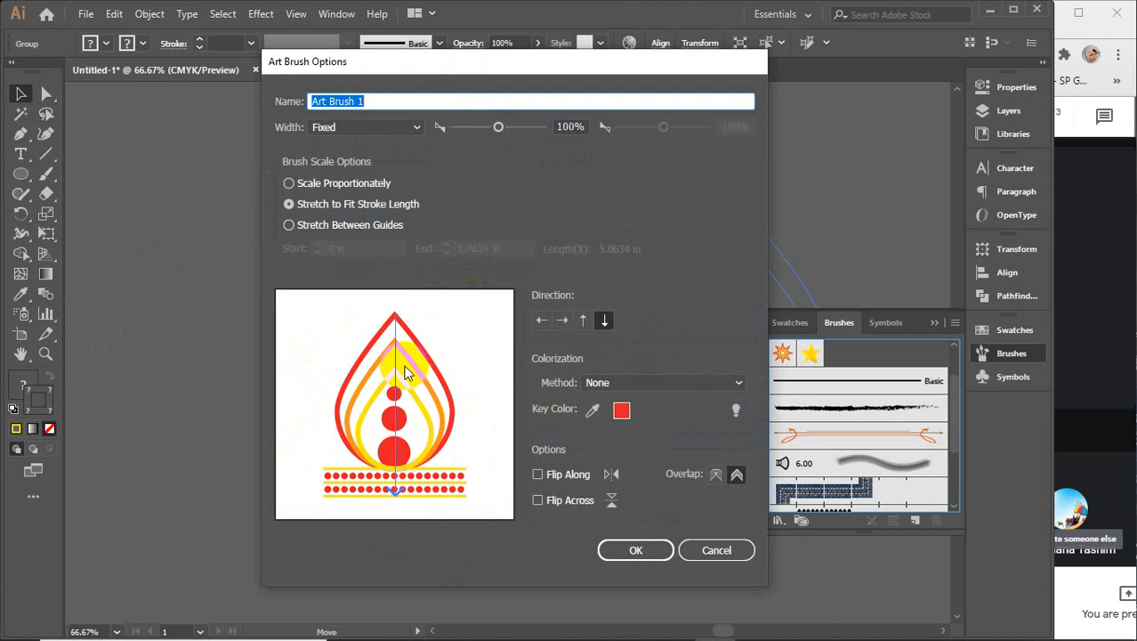
pyautogui.click(326, 184)
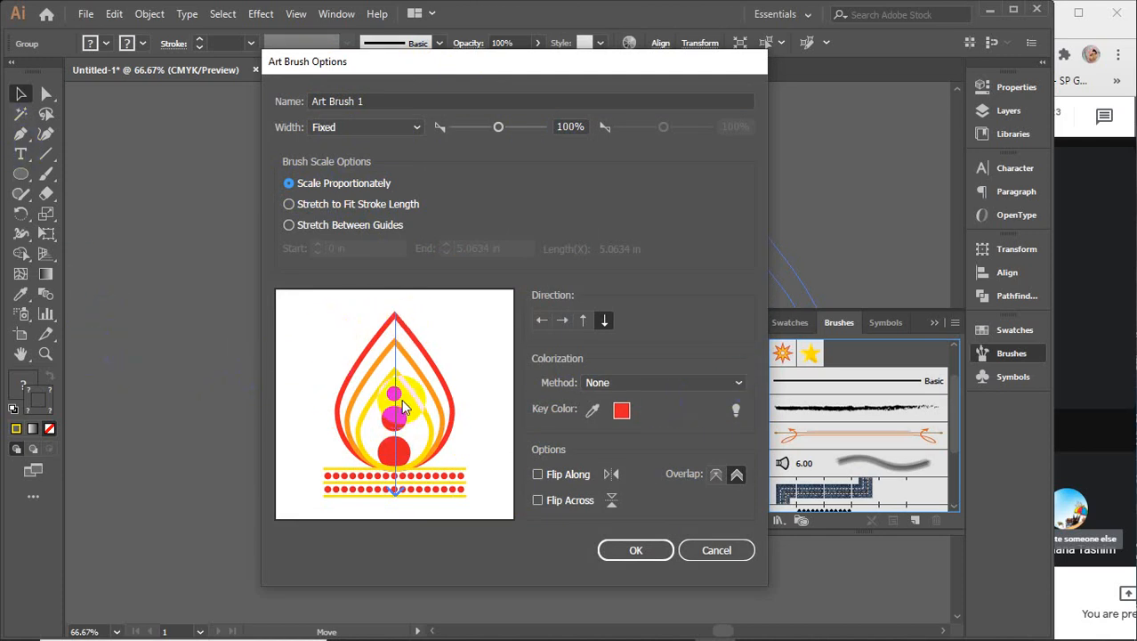
pyautogui.click(338, 205)
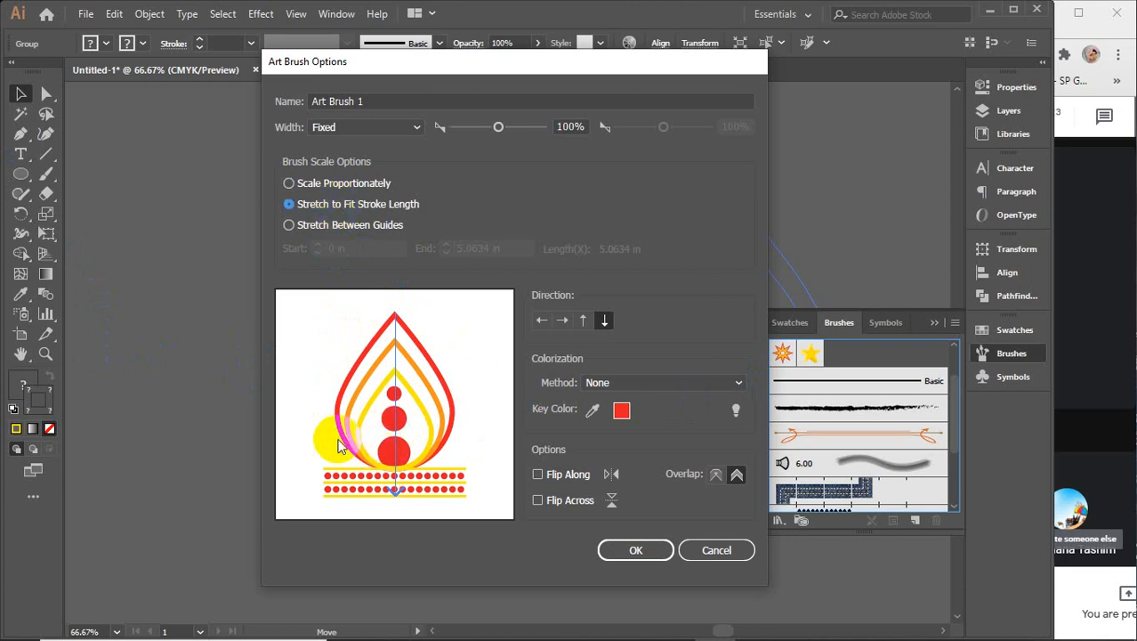
pyautogui.click(714, 549)
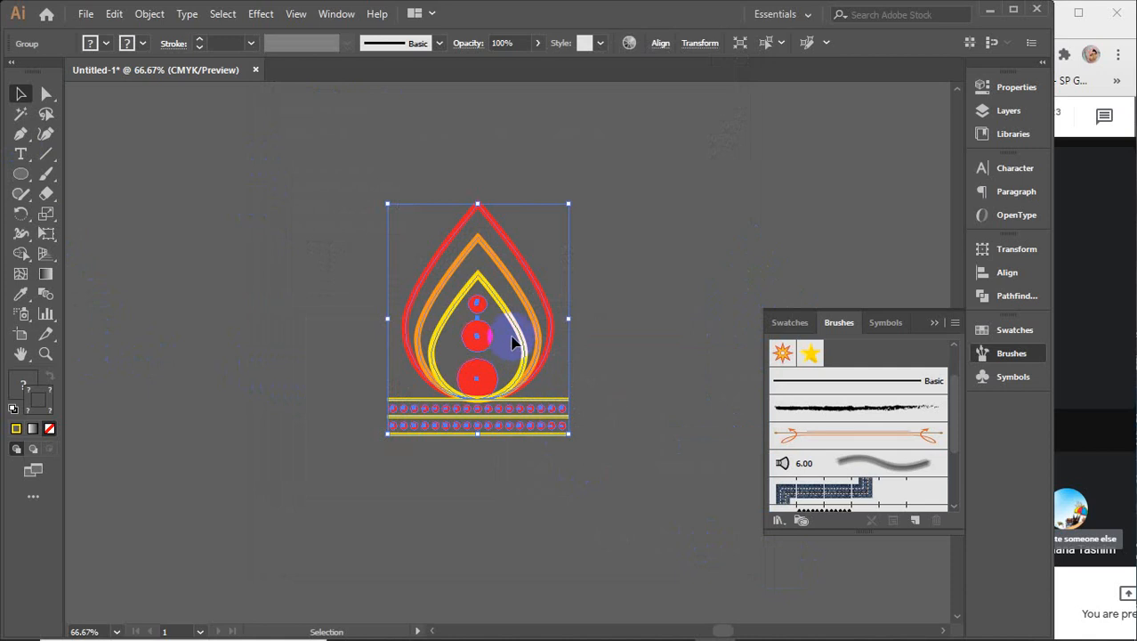
# - Start a new pattern brush from the grouped flame motif
pyautogui.moveTo(520, 330); pyautogui.dragTo(860, 353)
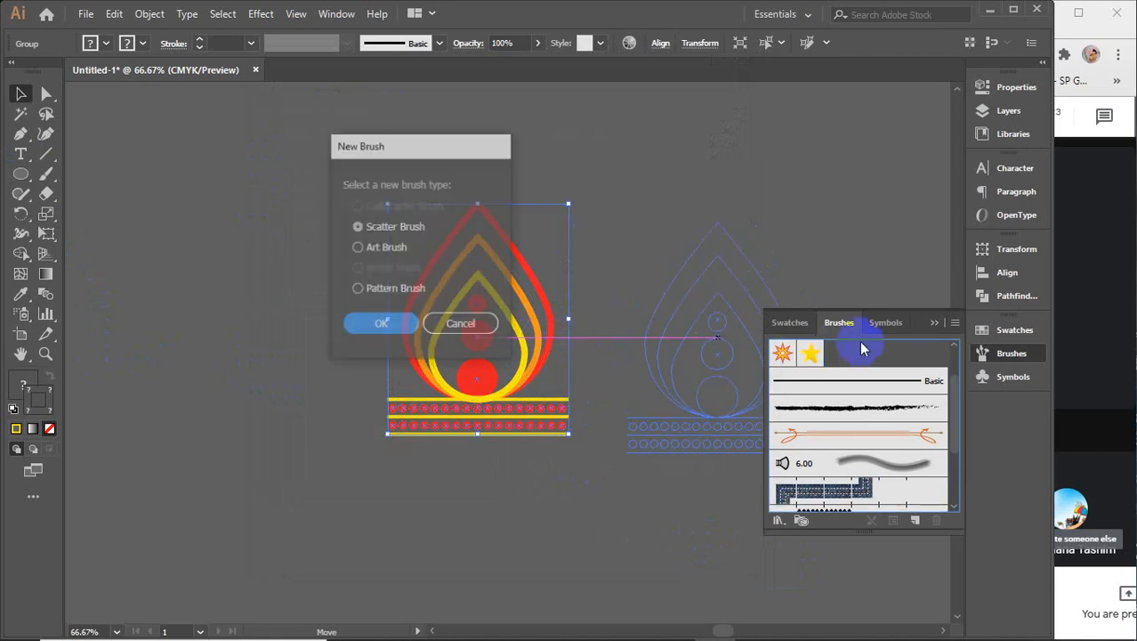
pyautogui.click(395, 291)
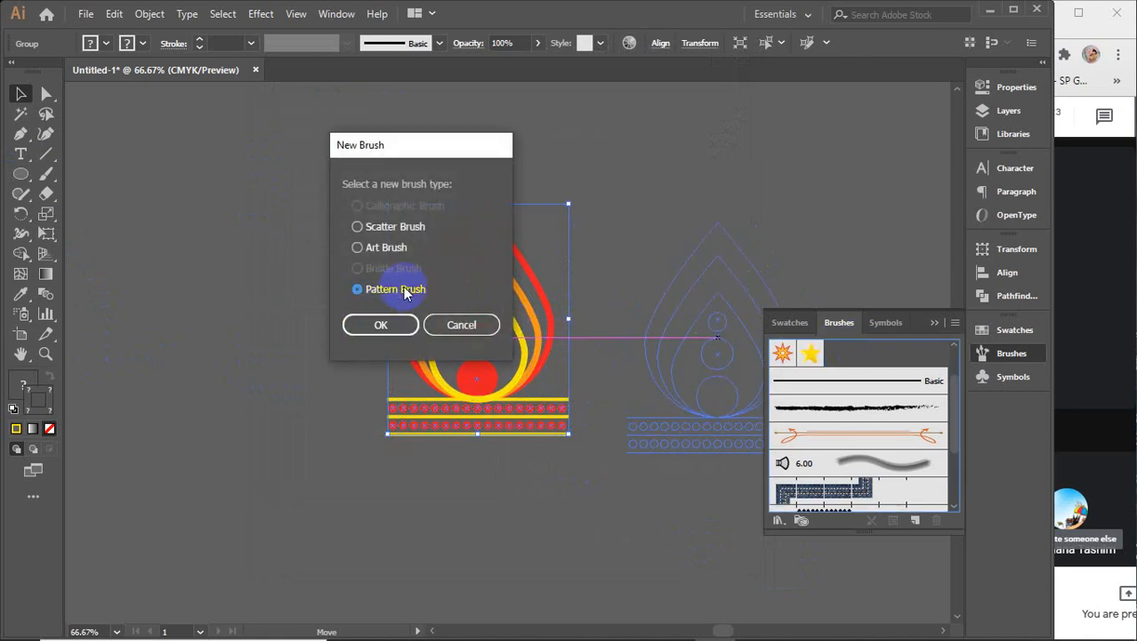
pyautogui.click(381, 327)
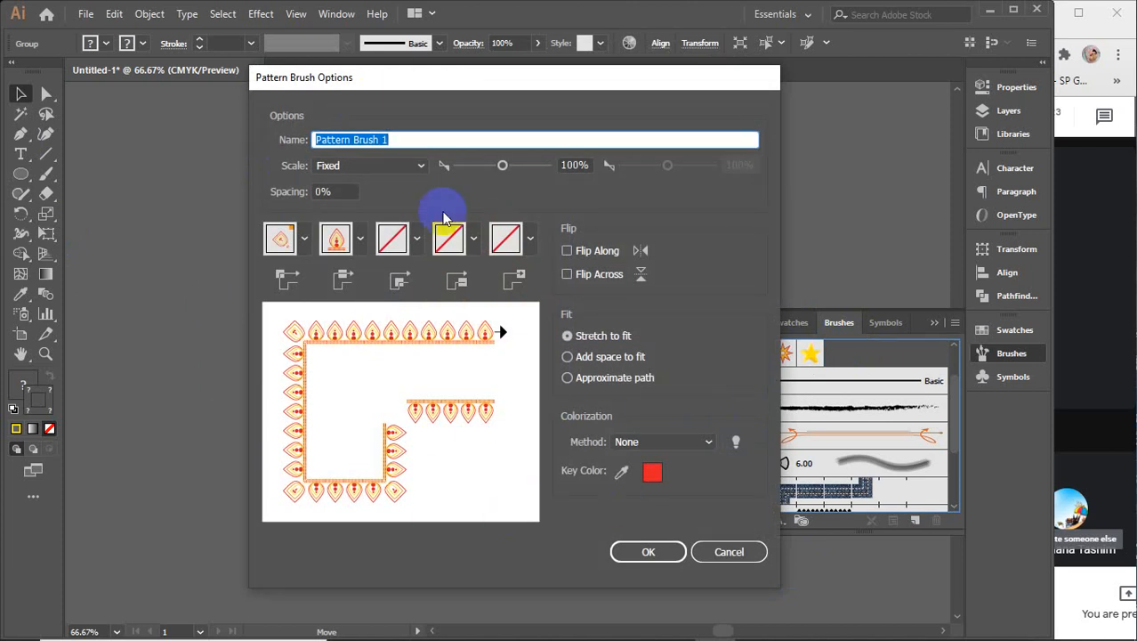
pyautogui.moveTo(419, 140)
pyautogui.mouseDown()
pyautogui.moveTo(429, 142)
pyautogui.moveTo(305, 139)
pyautogui.mouseUp()
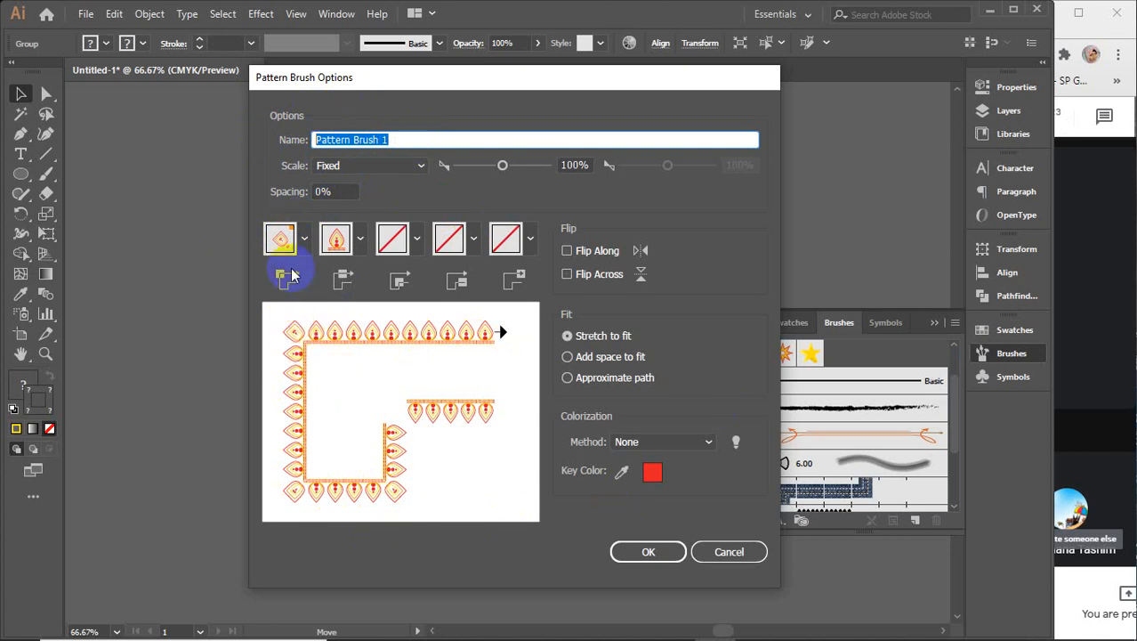
# - Set the pattern brush's outer corner tile to None
pyautogui.click(305, 243)
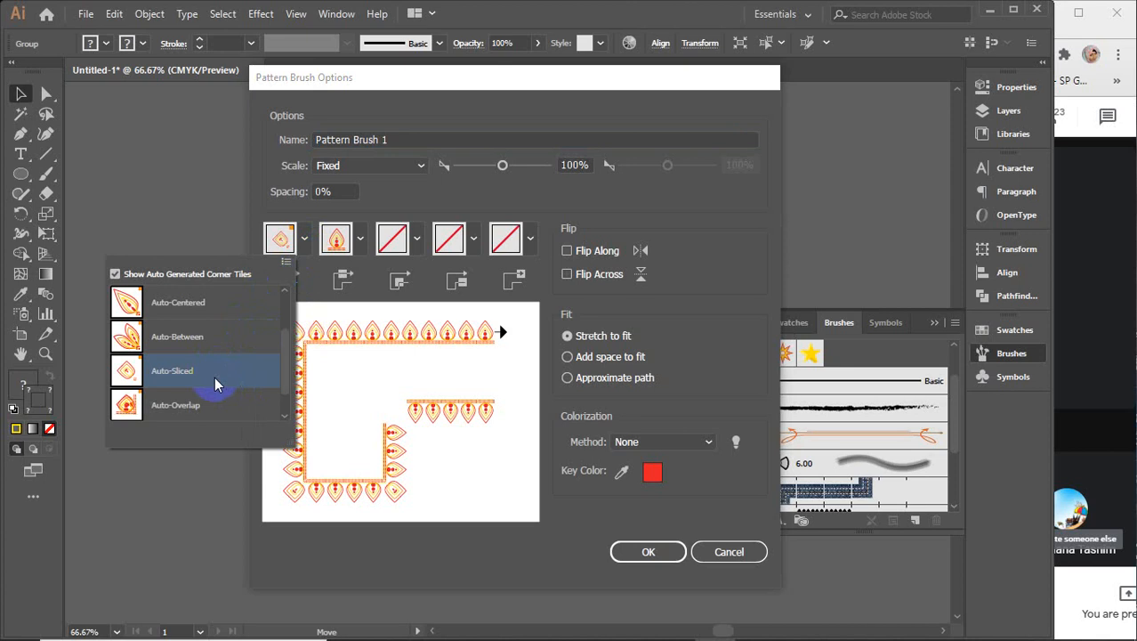
pyautogui.moveTo(285, 356); pyautogui.dragTo(285, 327)
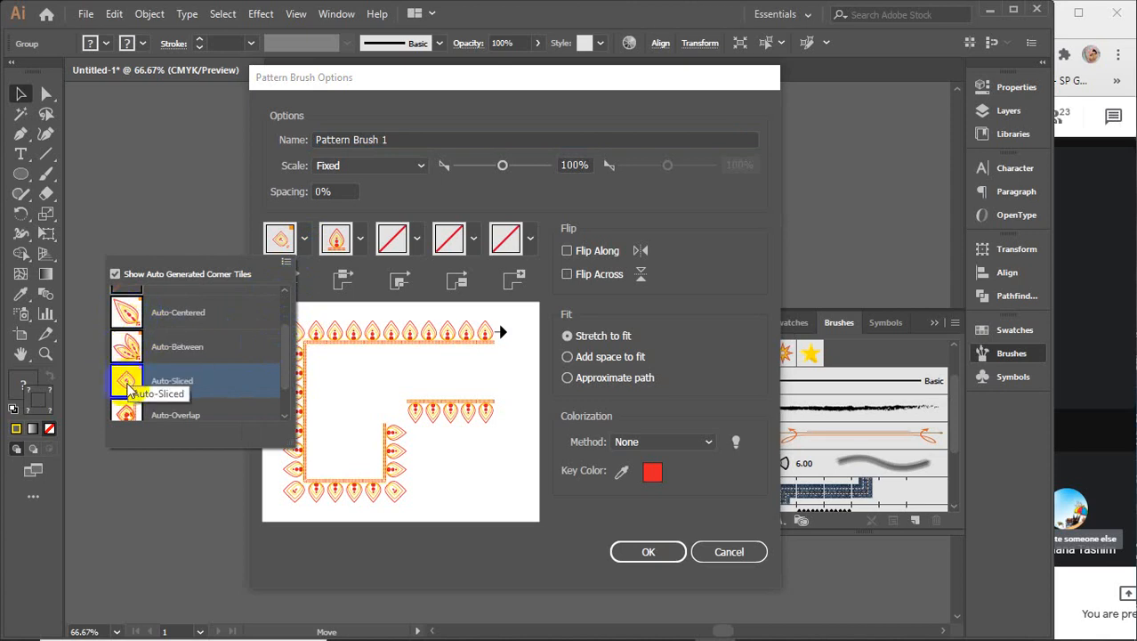
pyautogui.moveTo(285, 351); pyautogui.dragTo(289, 304)
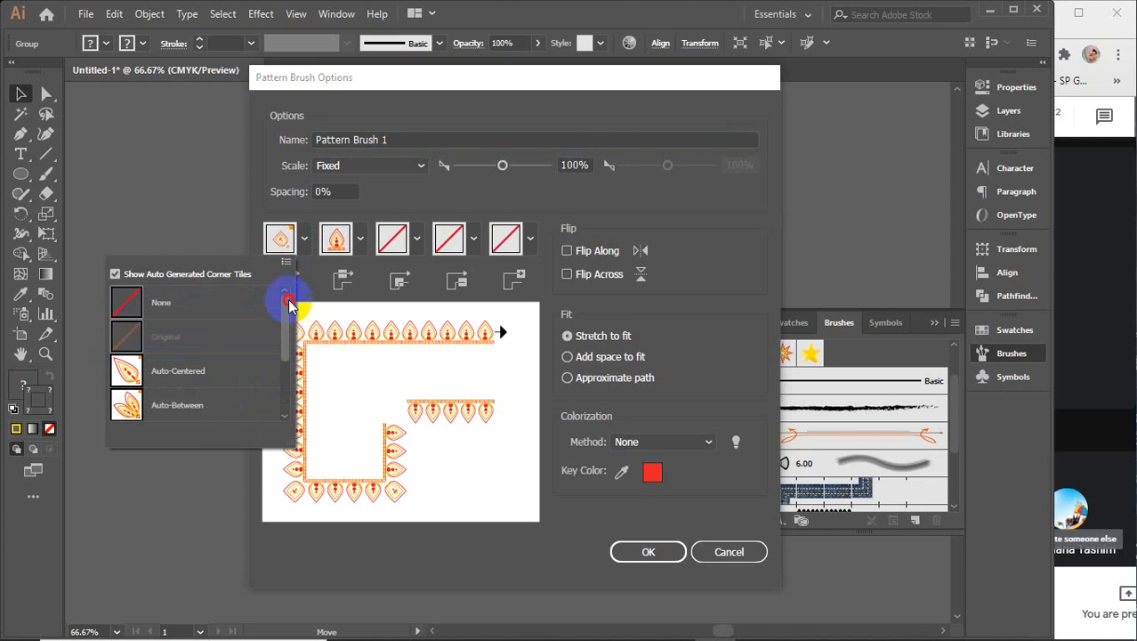
pyautogui.click(186, 307)
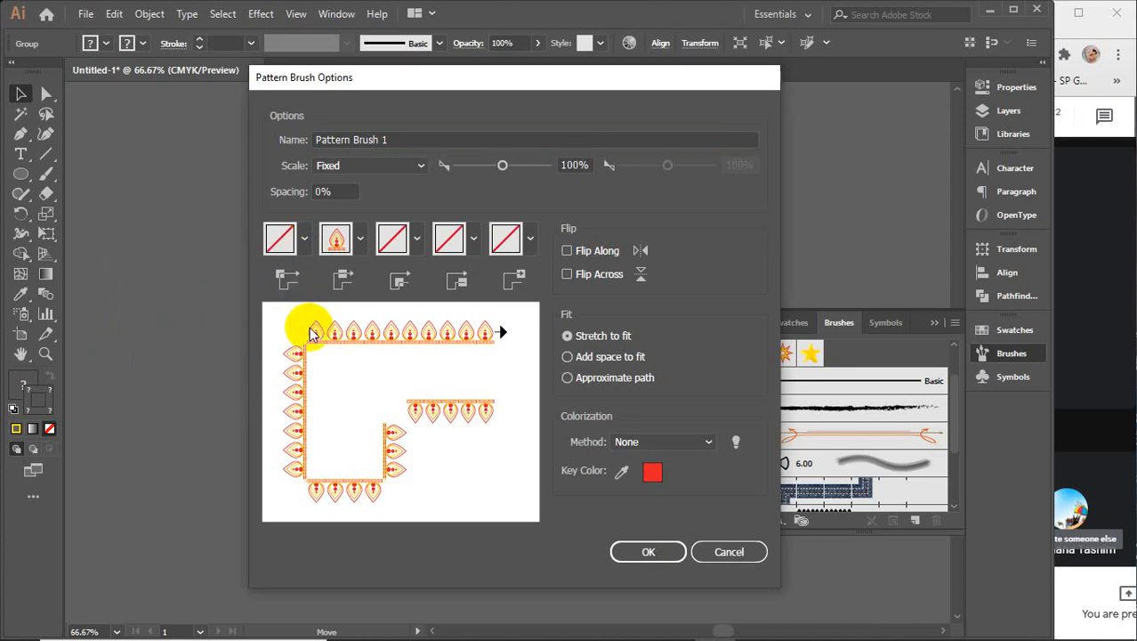
# - Try the side tile as None, then set it back to the Original flame motif
pyautogui.click(358, 239)
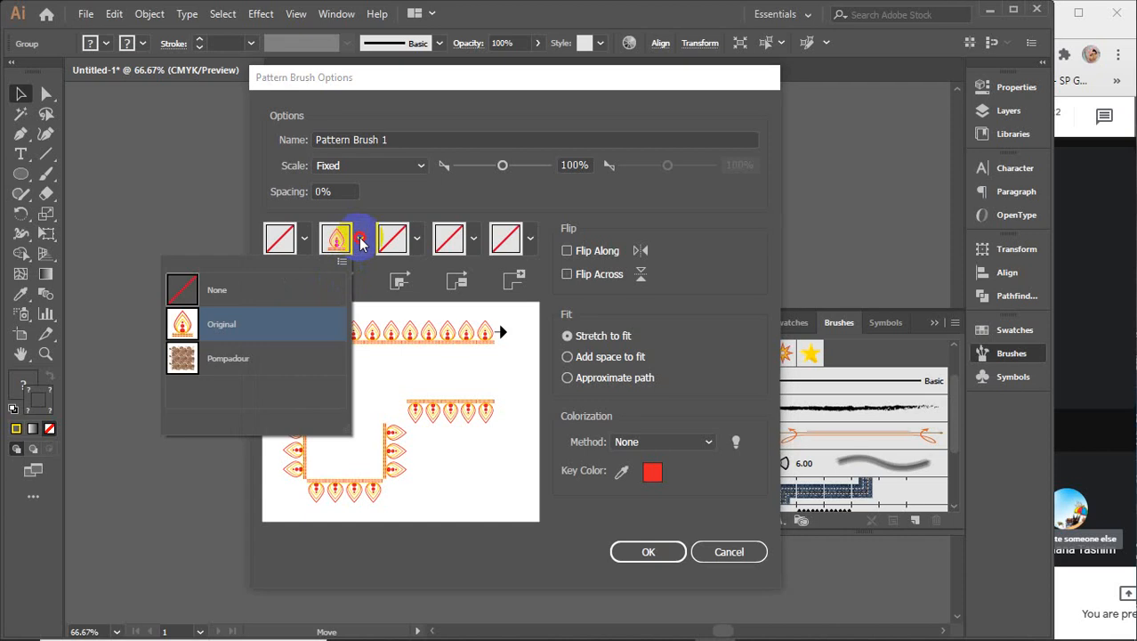
pyautogui.click(220, 296)
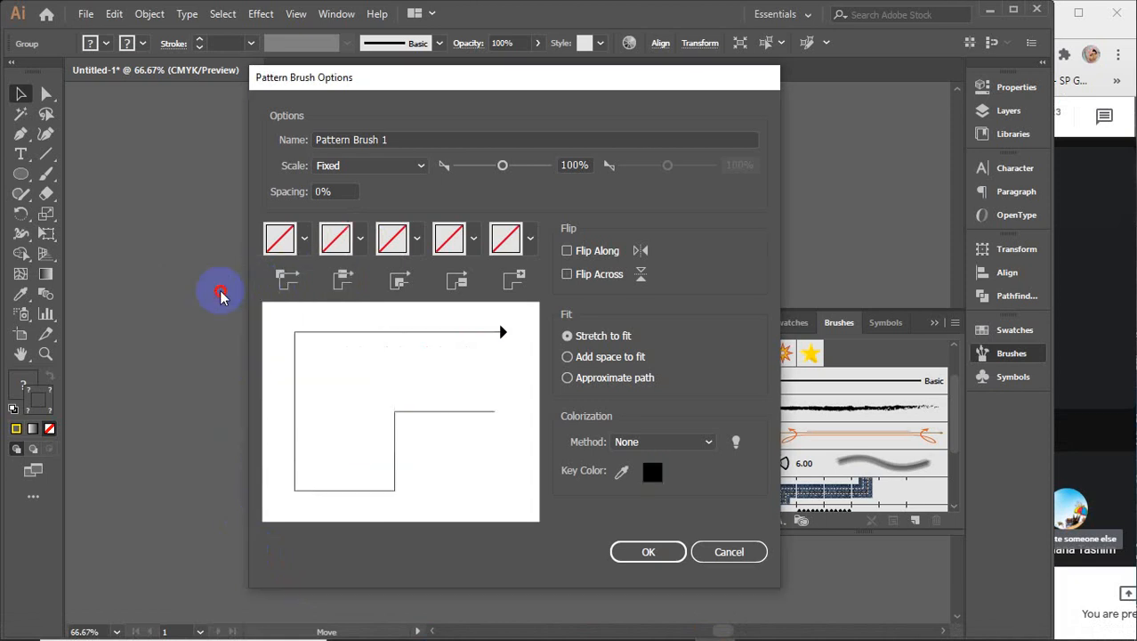
pyautogui.click(359, 239)
pyautogui.click(242, 267)
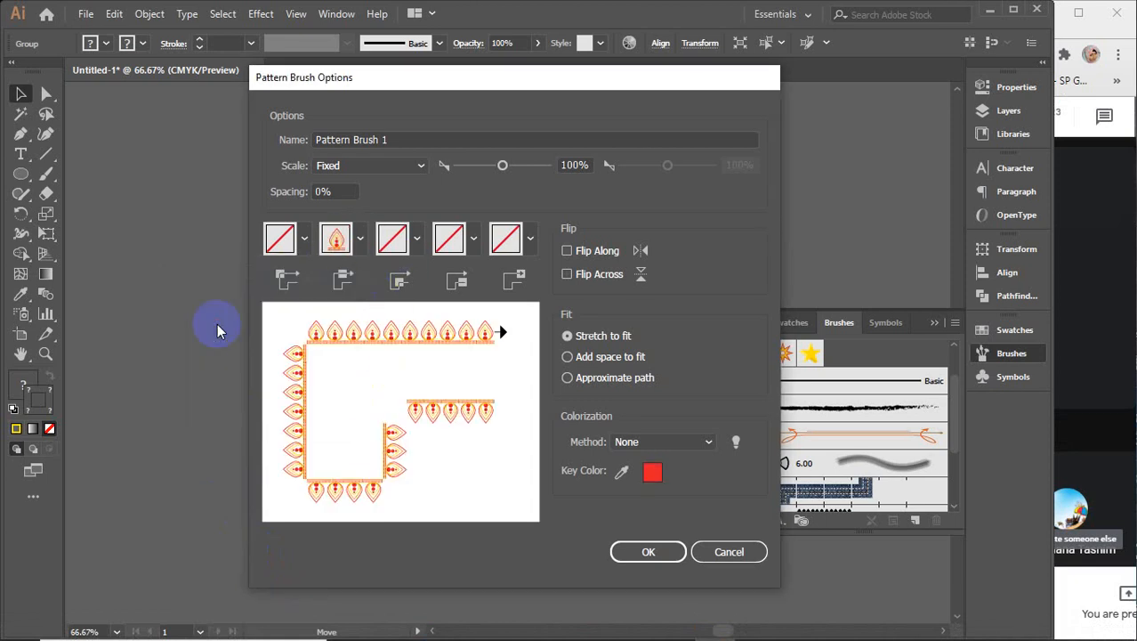
# - Check the inner corner tile choices and save the flame pattern brush with Stretch to fit
pyautogui.click(416, 238)
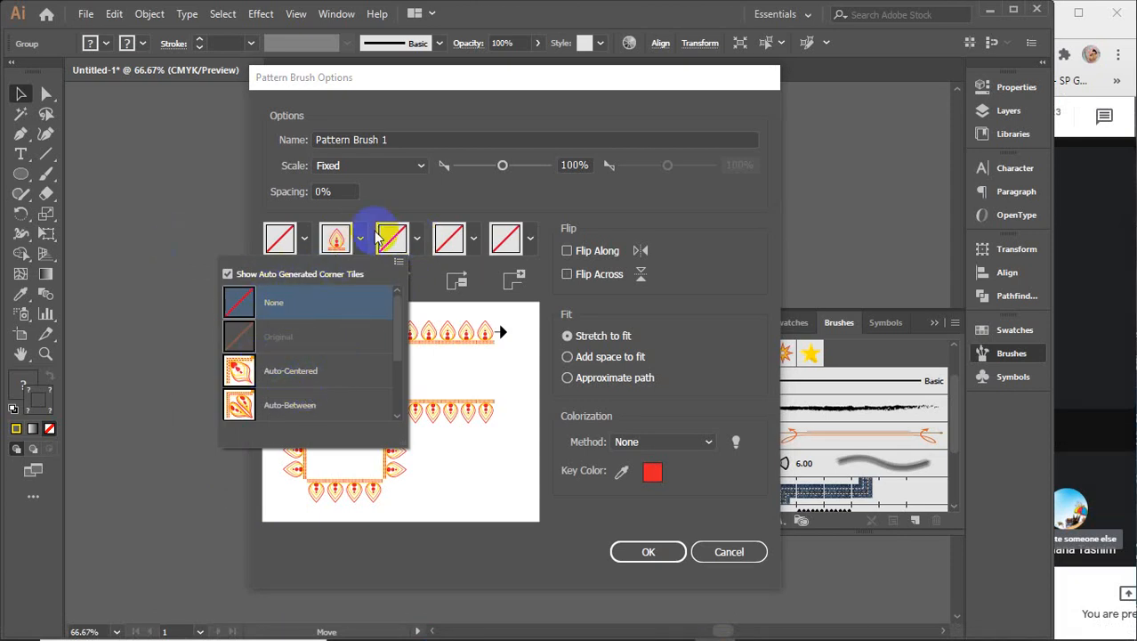
pyautogui.click(416, 239)
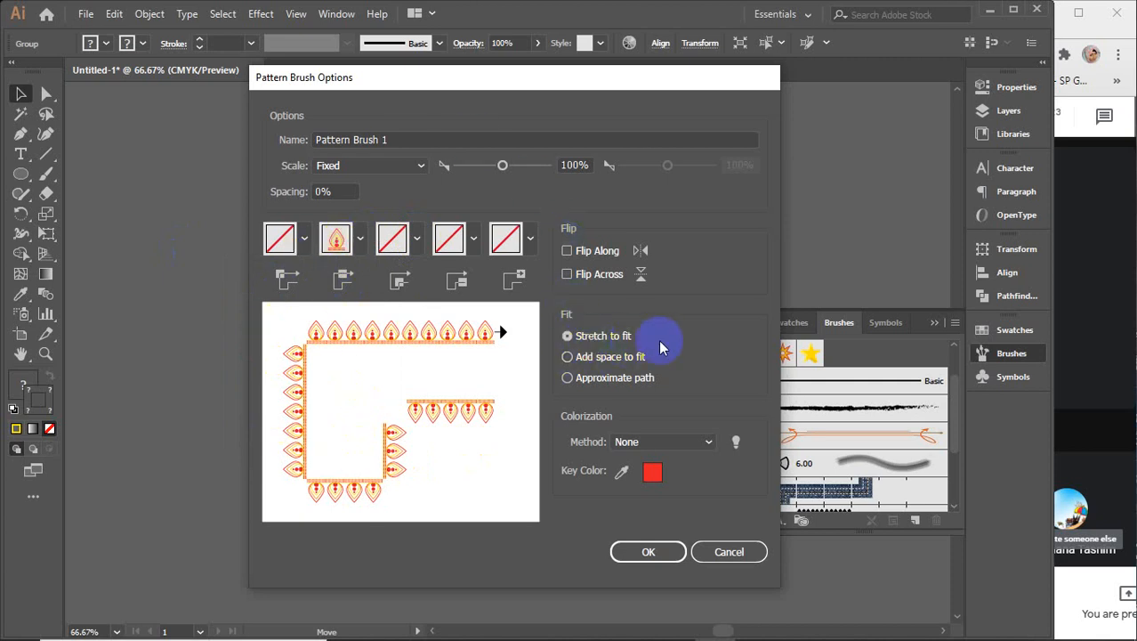
pyautogui.click(654, 556)
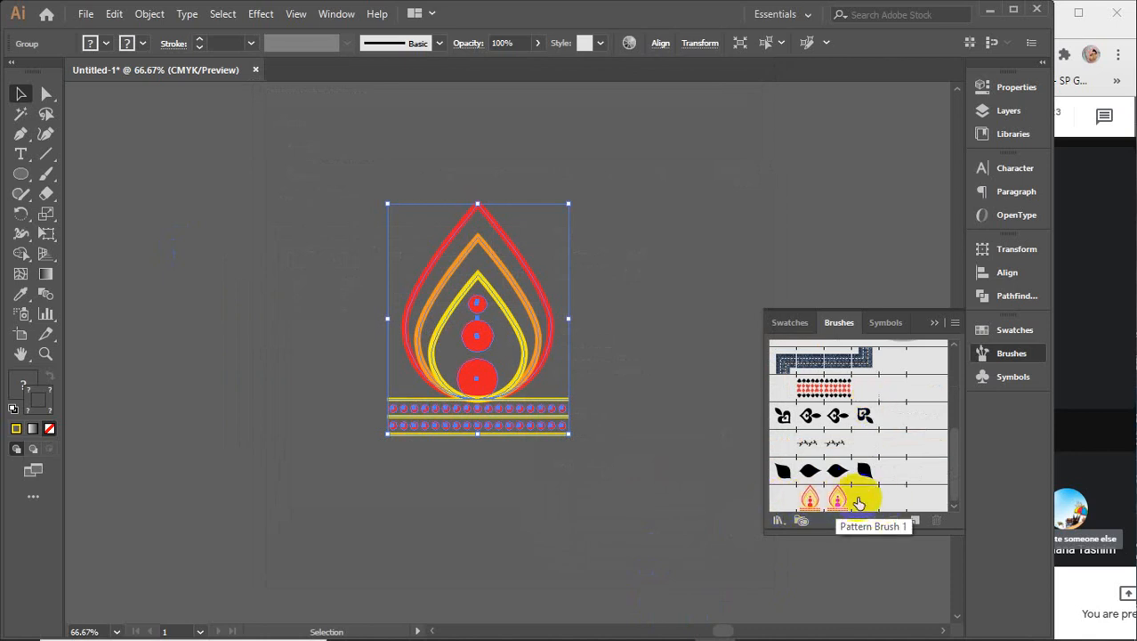
# - Delete the original grouped flame artwork from the canvas
pyautogui.scroll(-4, 523, 336)
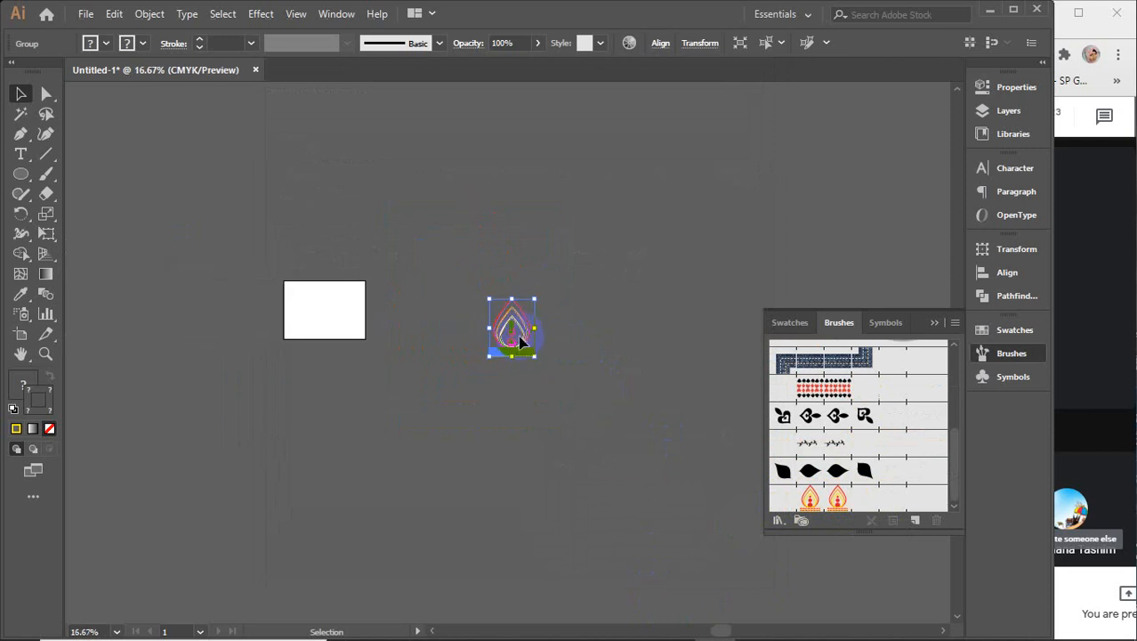
pyautogui.moveTo(521, 341); pyautogui.dragTo(148, 174)
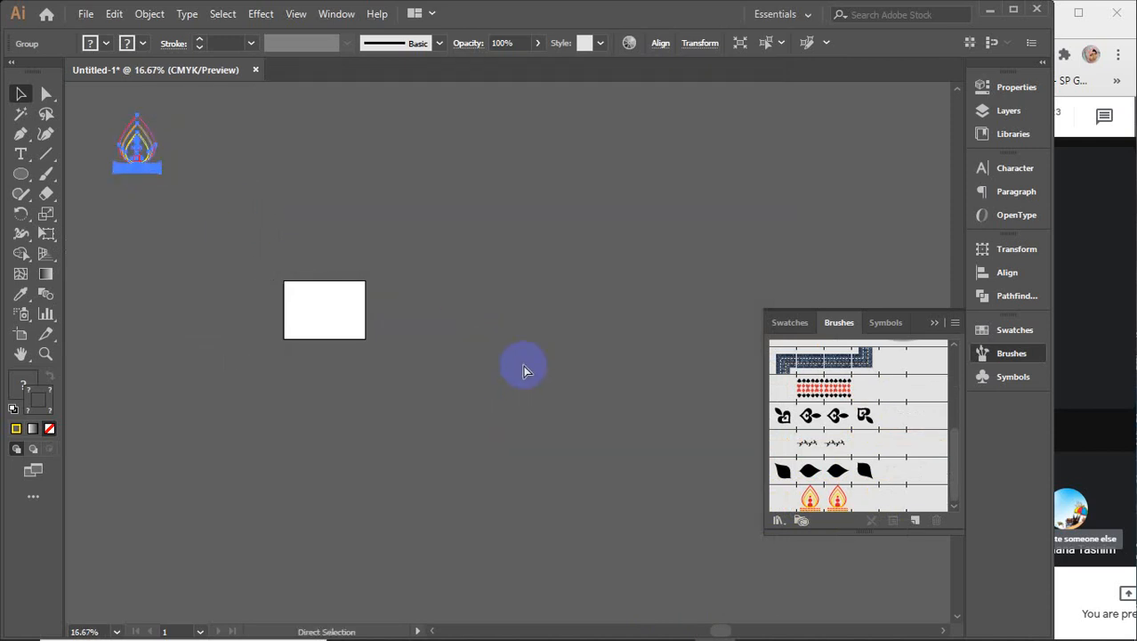
pyautogui.press('Delete')
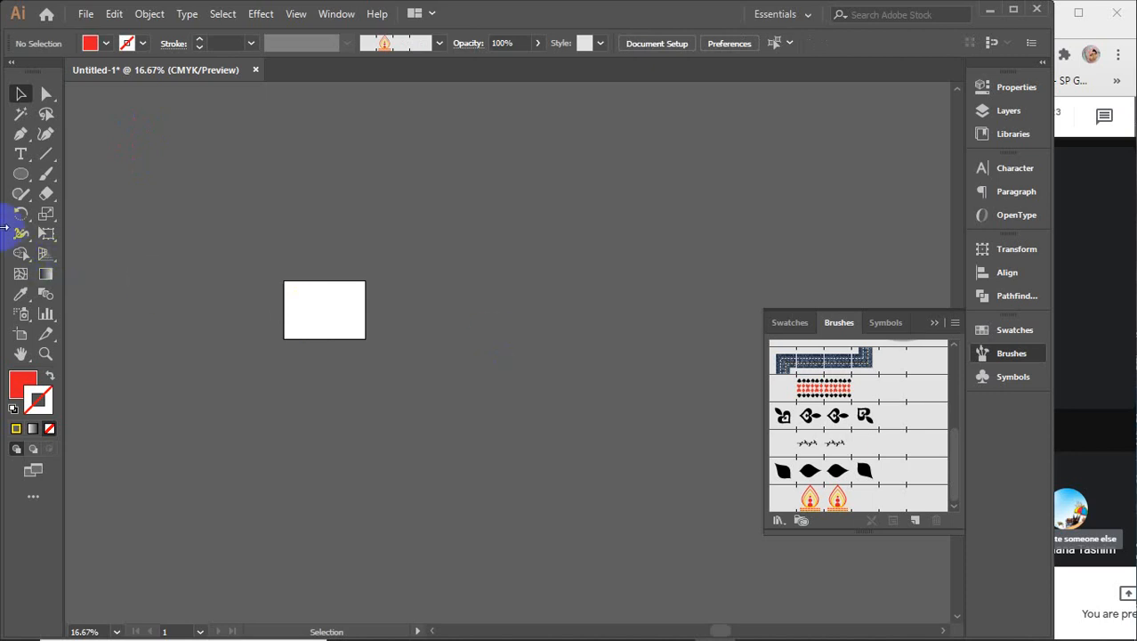
# - Draw a large circle with the Ellipse tool on the empty canvas to the right of the artboard
pyautogui.click(21, 174)
pyautogui.click(101, 214)
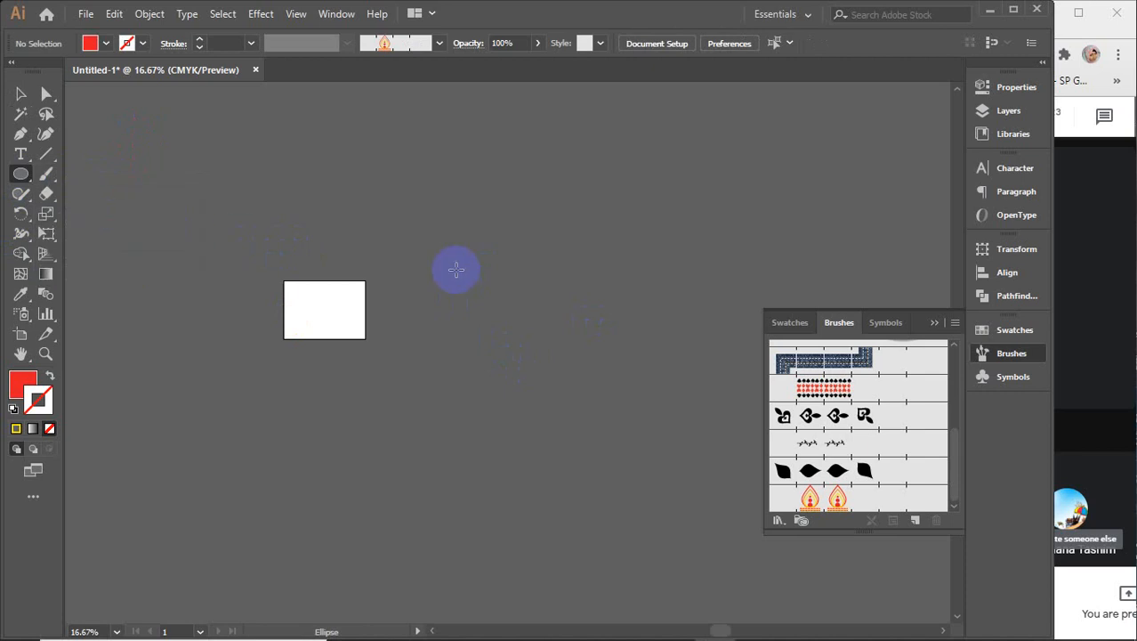
pyautogui.hscroll(3, 589, 327)
pyautogui.moveTo(286, 229); pyautogui.dragTo(545, 414)
pyautogui.press('v')
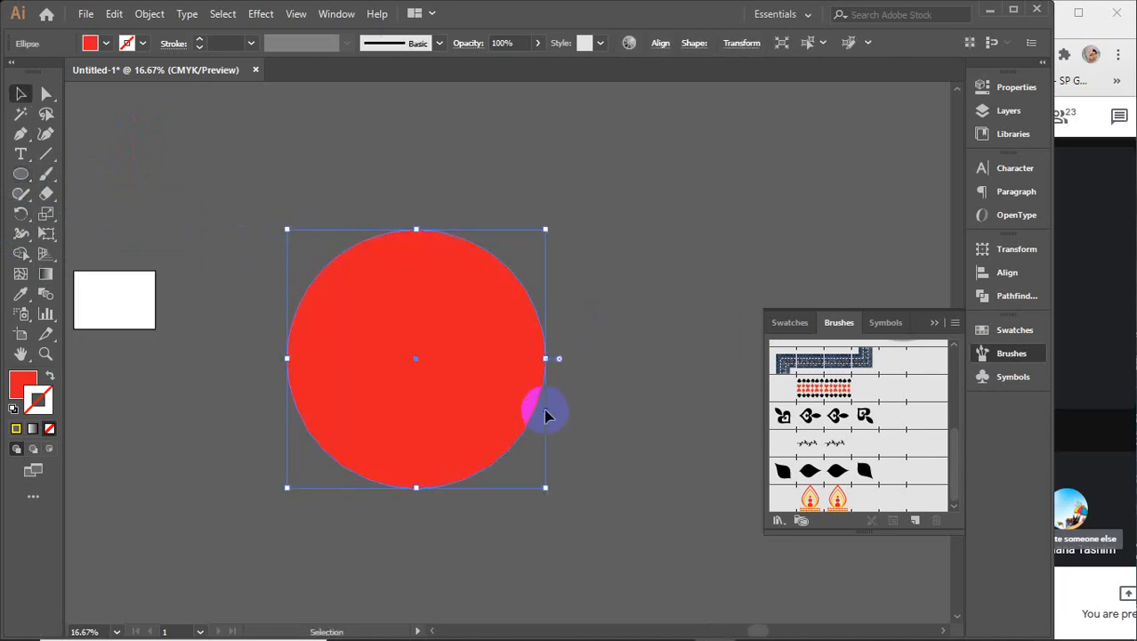
# - Apply the flame pattern brush to the large circle's outline and remove its red fill
pyautogui.click(437, 402)
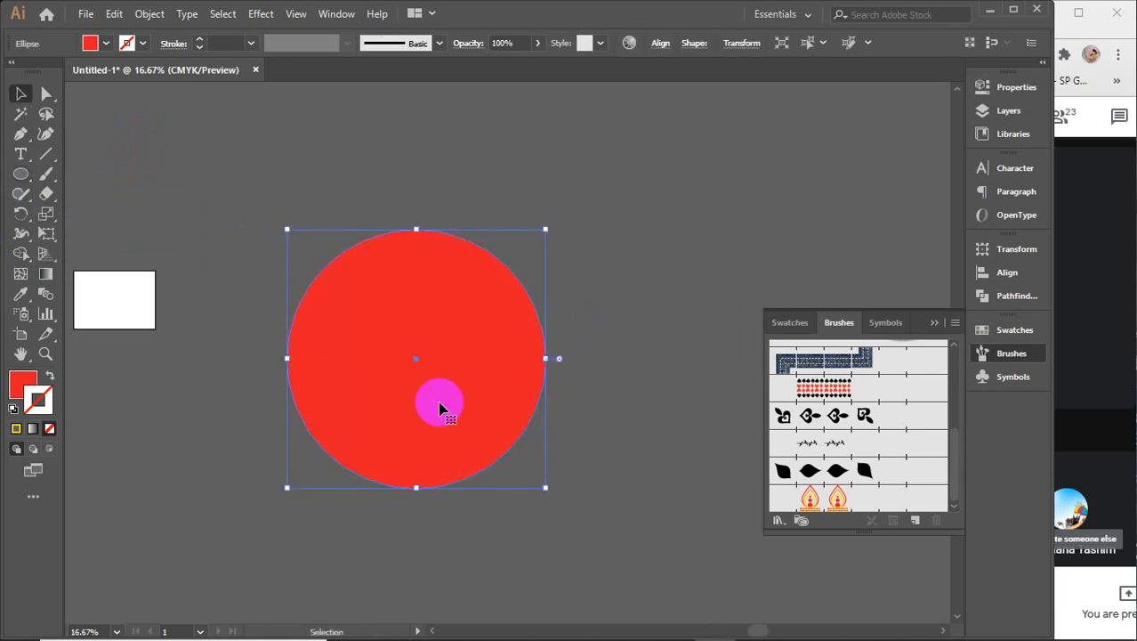
pyautogui.click(869, 499)
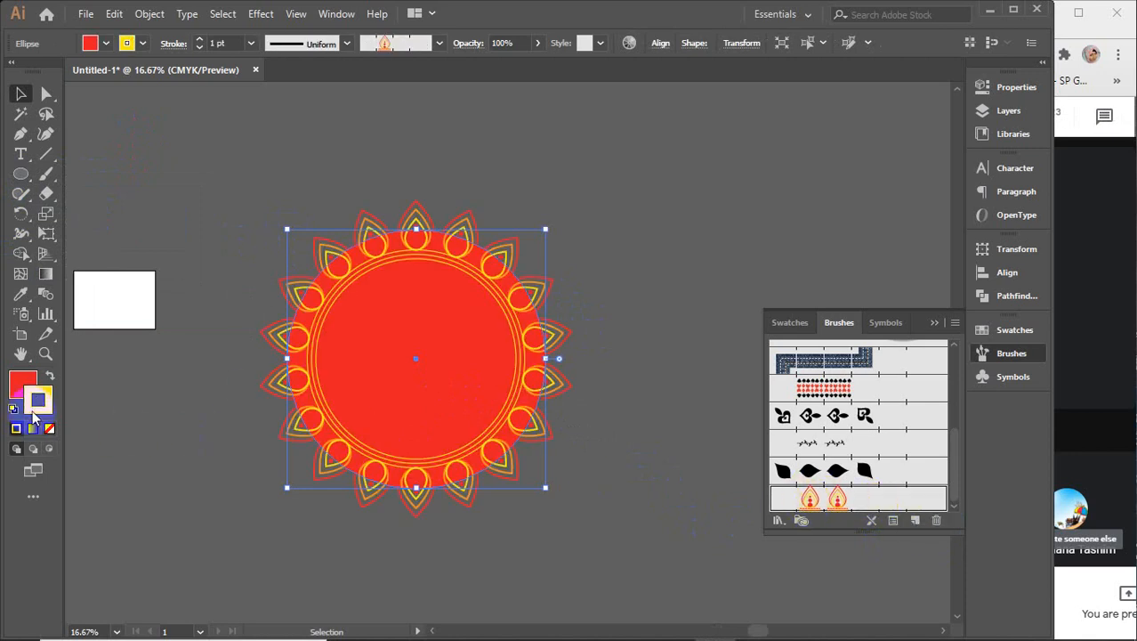
pyautogui.click(13, 384)
pyautogui.click(50, 428)
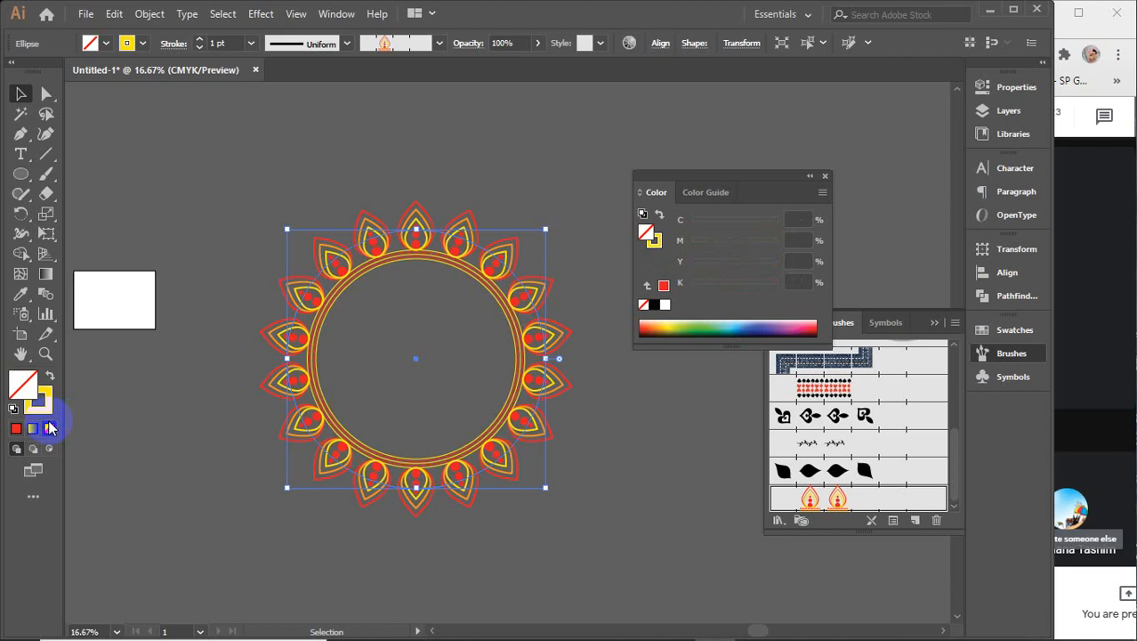
pyautogui.click(825, 177)
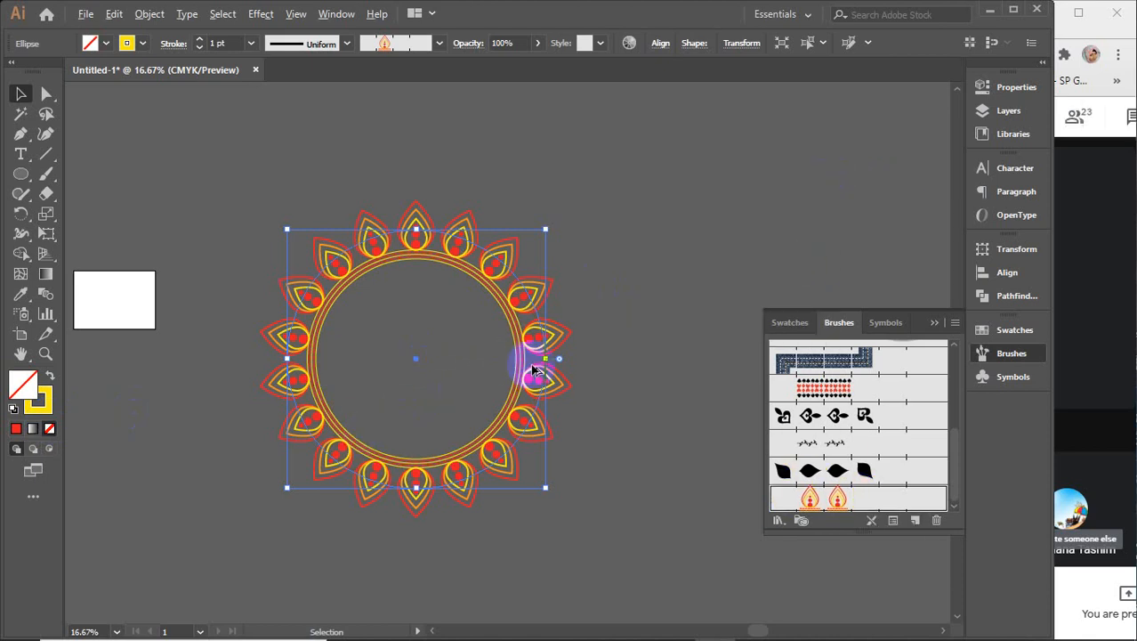
pyautogui.scroll(5, 534, 367)
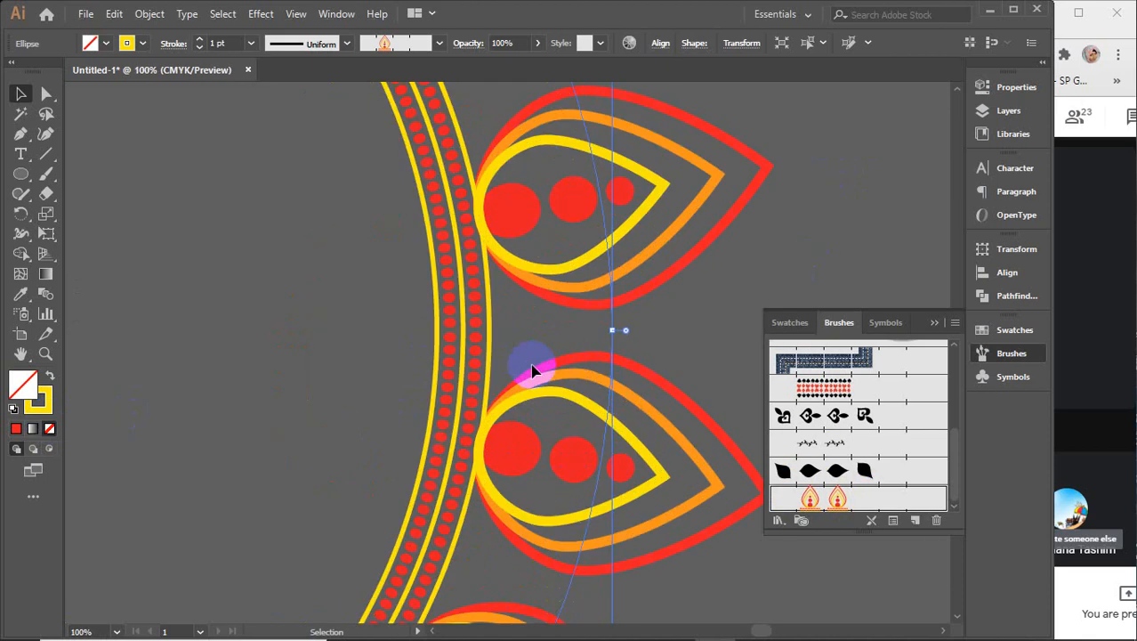
pyautogui.scroll(-4, 532, 371)
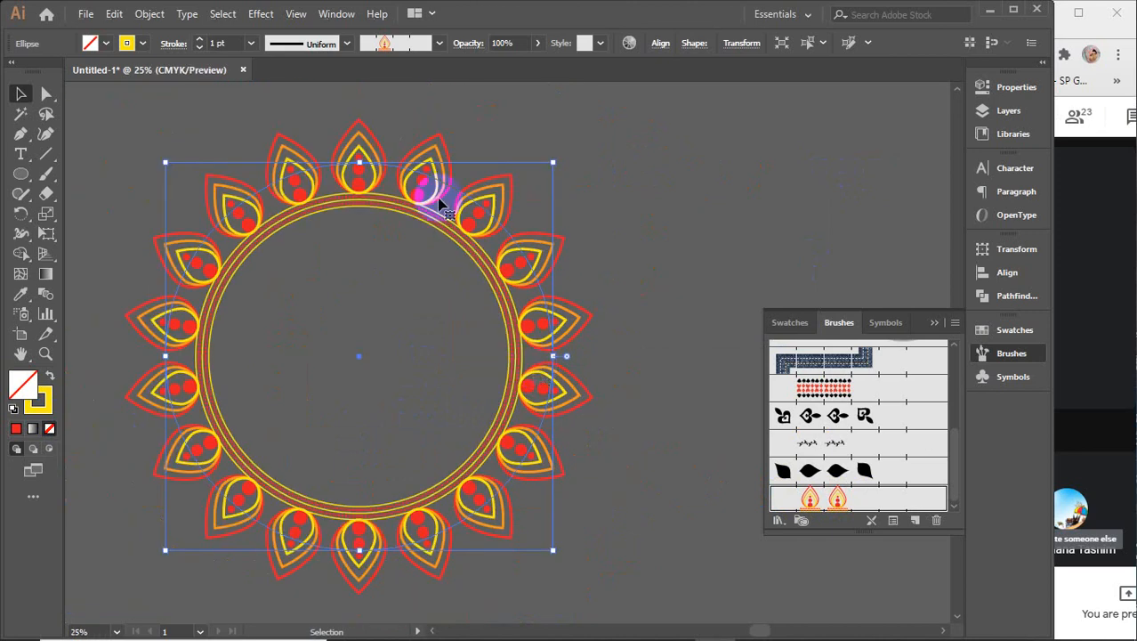
pyautogui.scroll(6, 523, 411)
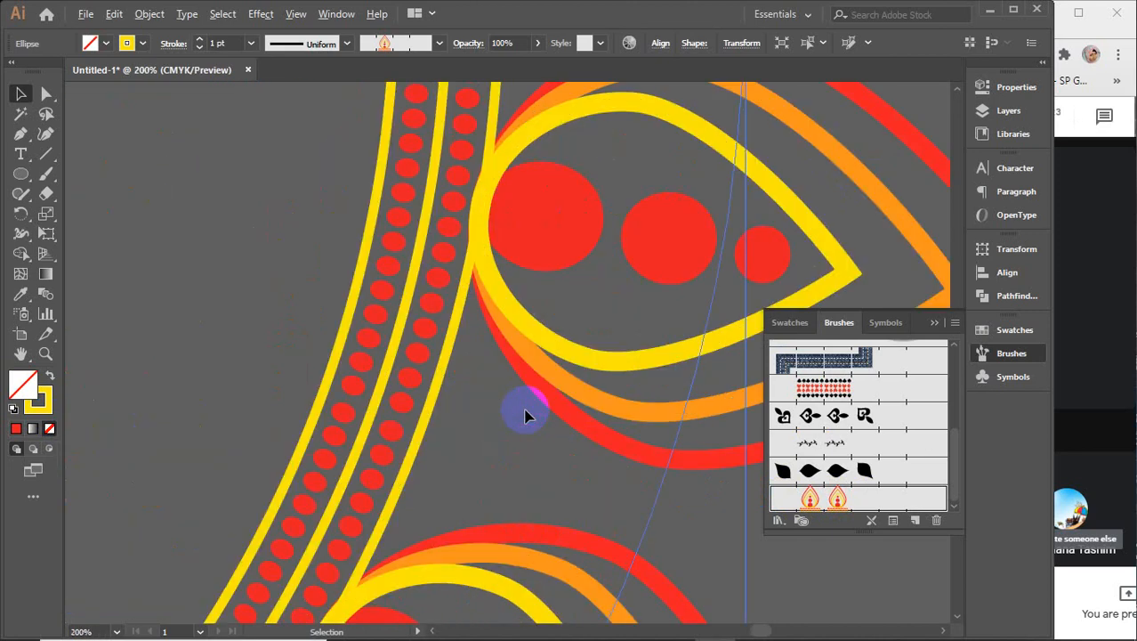
# - Inspect and deselect the flame ring, and bring the deleted grouped flame artwork back onto the canvas
pyautogui.scroll(-6, 525, 415)
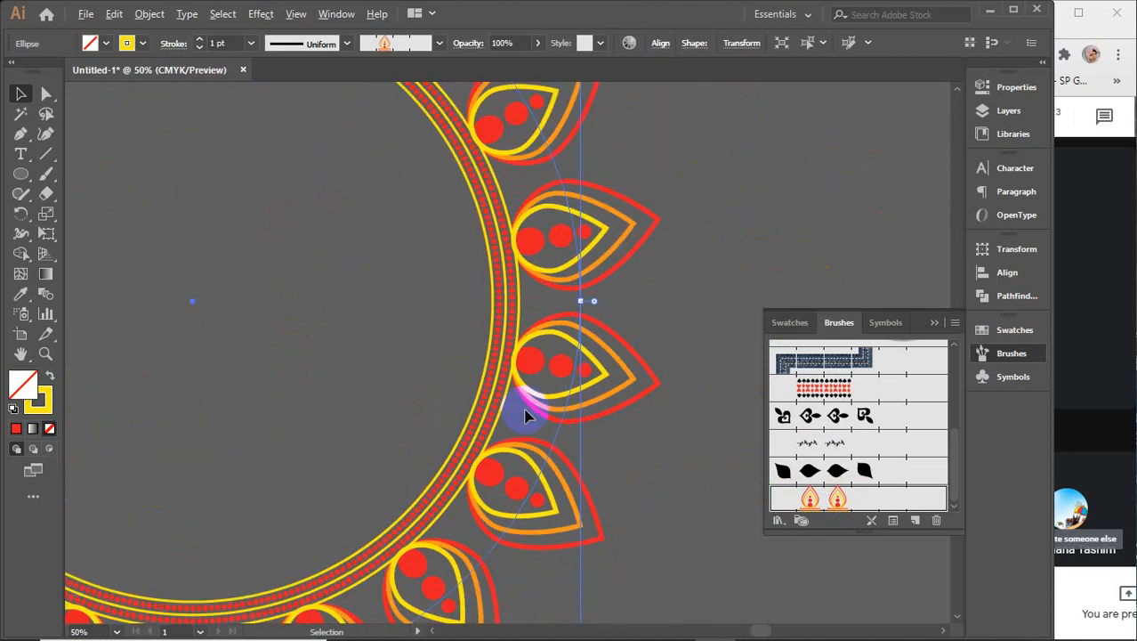
pyautogui.hscroll(-3, 401, 356)
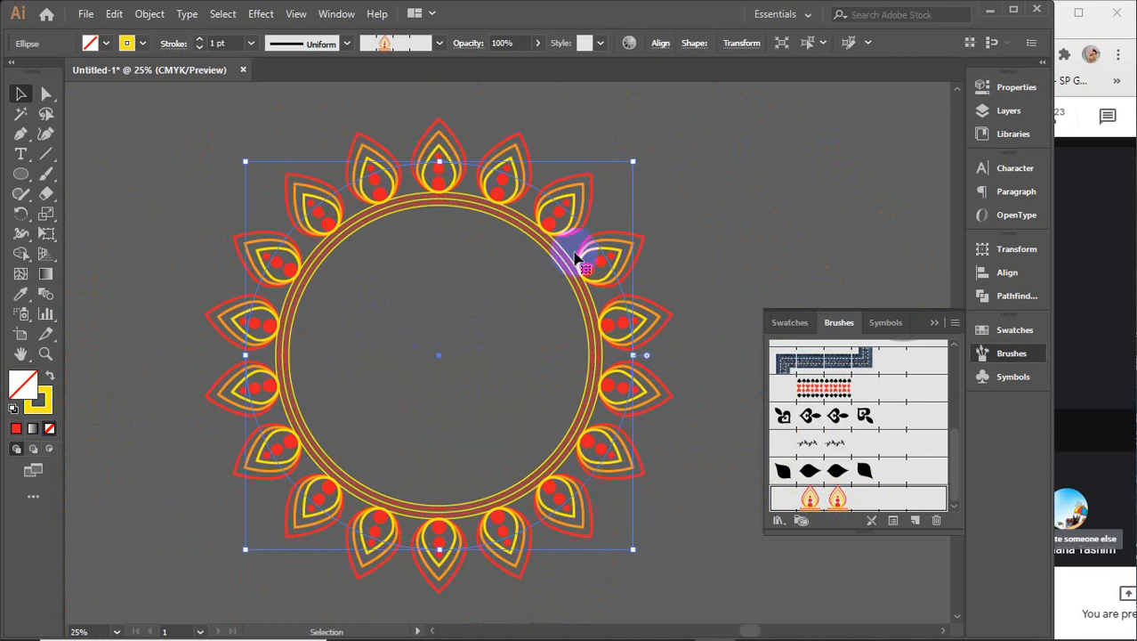
pyautogui.click(690, 199)
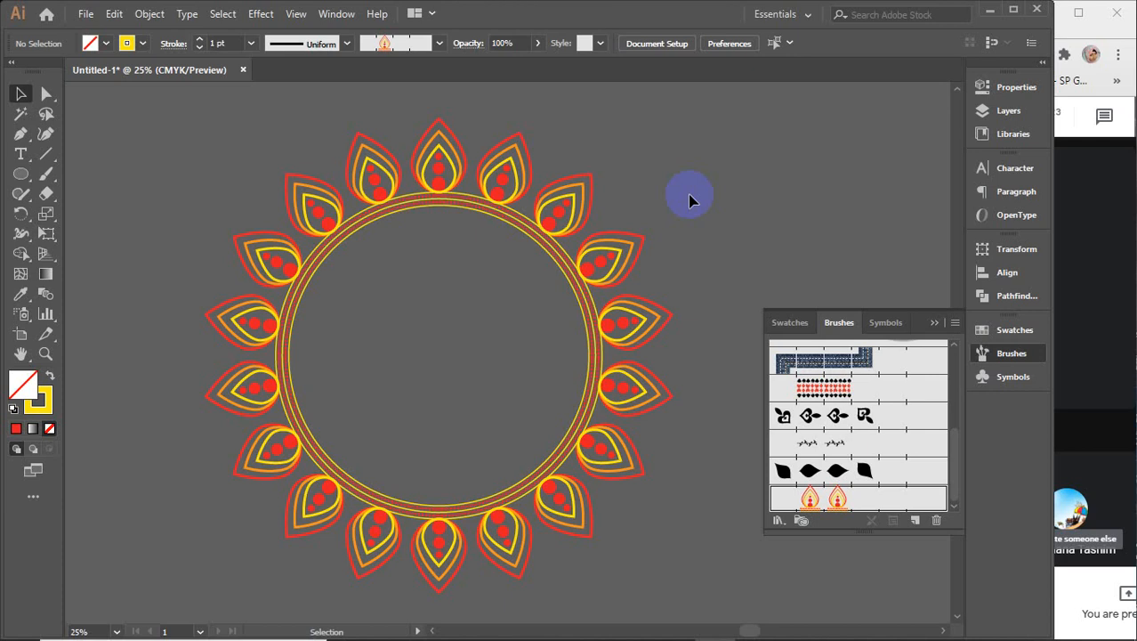
pyautogui.scroll(-3, 691, 199)
pyautogui.scroll(-3, 623, 410)
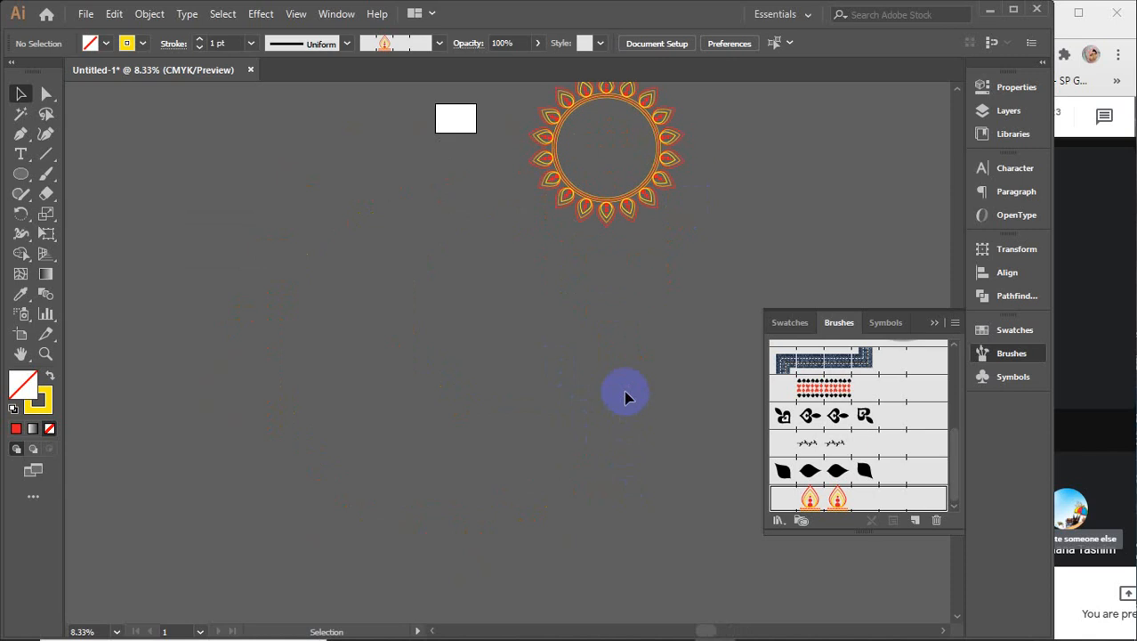
pyautogui.hotkey('ctrl', 'z')
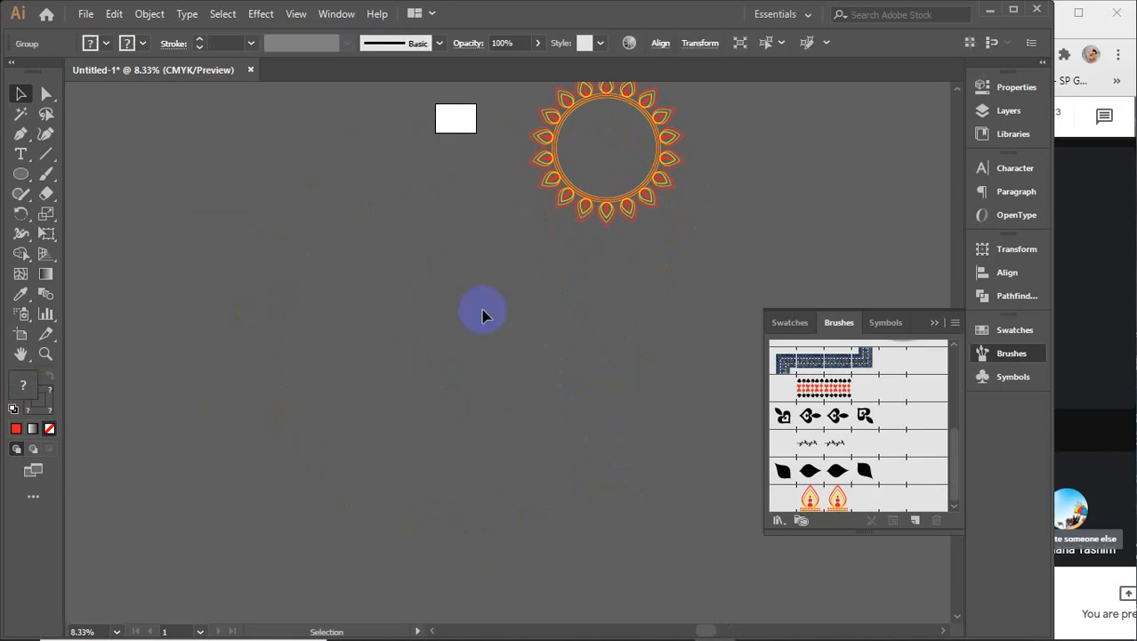
# - Create a scatter brush from the grouped flame artwork with the default size, spacing, scatter and rotation settings
pyautogui.scroll(2, 382, 305)
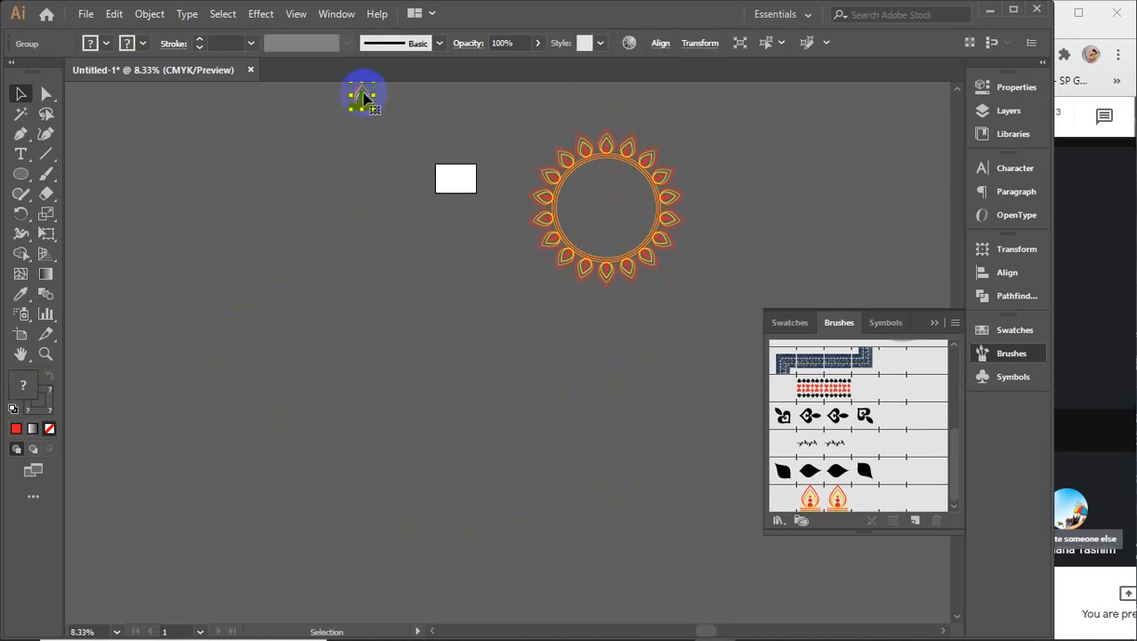
pyautogui.moveTo(363, 98)
pyautogui.mouseDown()
pyautogui.moveTo(427, 288)
pyautogui.moveTo(589, 437)
pyautogui.moveTo(902, 427)
pyautogui.moveTo(946, 368)
pyautogui.mouseUp()
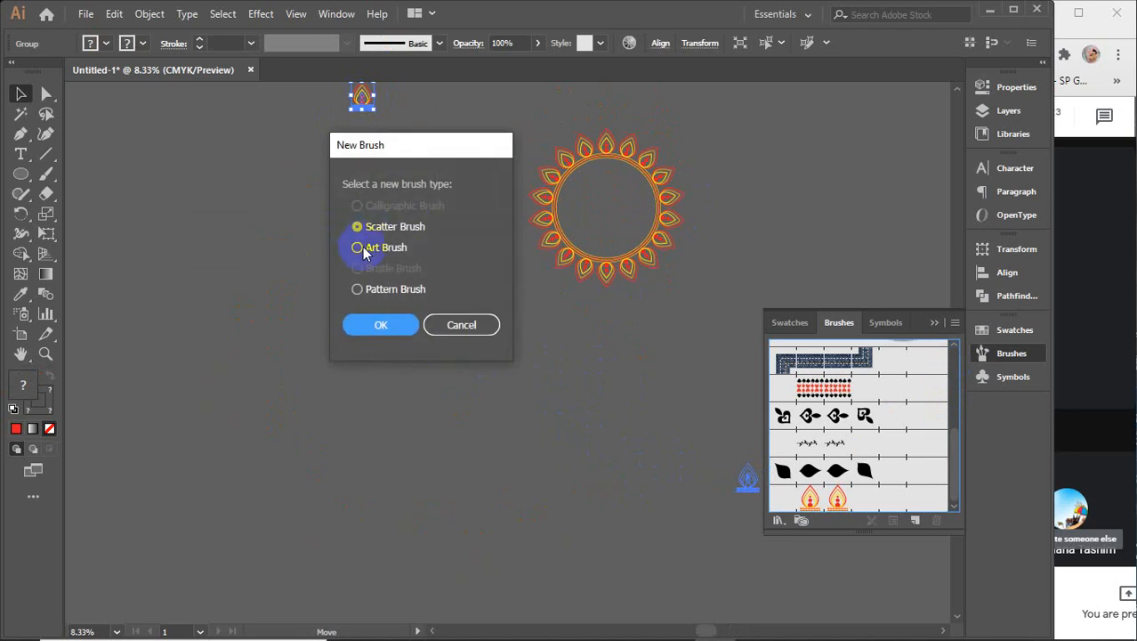
pyautogui.click(381, 325)
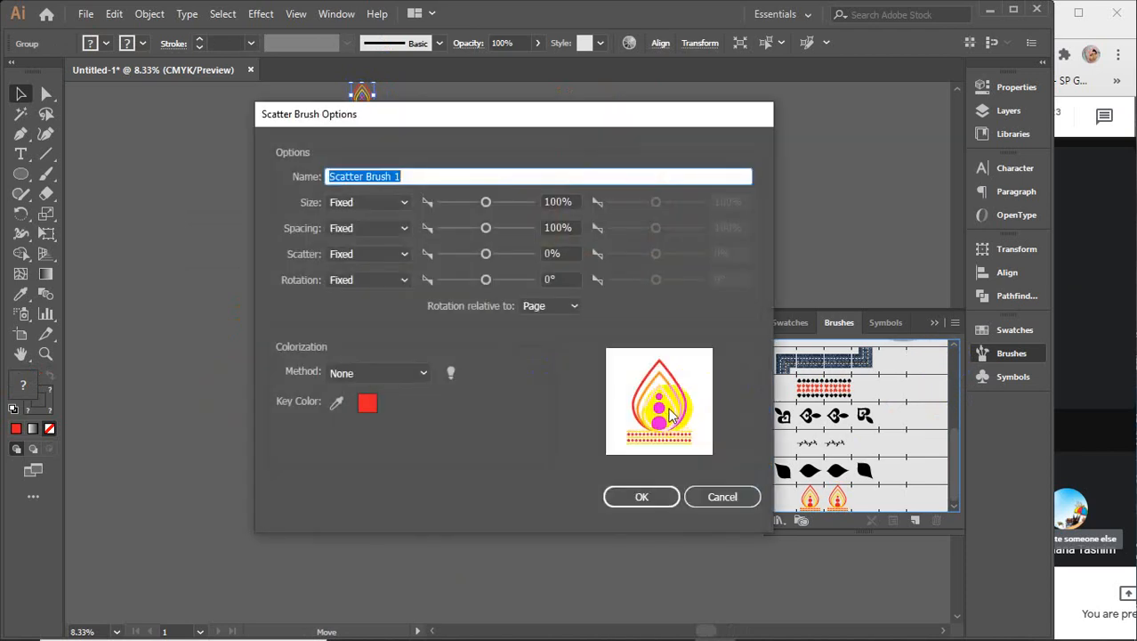
pyautogui.click(650, 495)
pyautogui.click(313, 361)
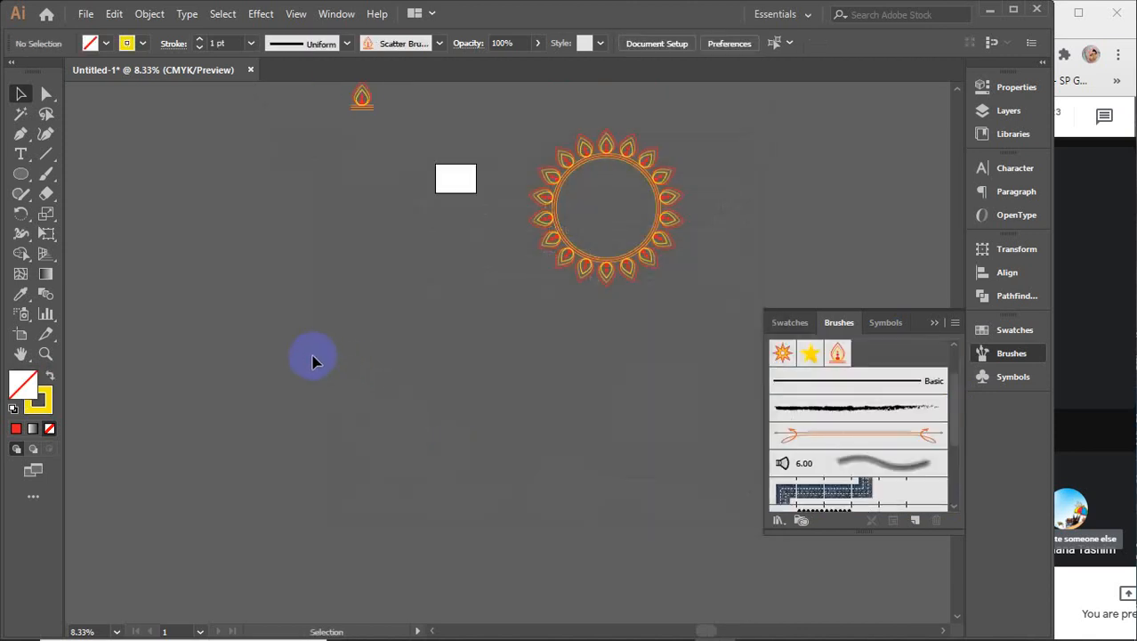
# - Draw a large circle below and to the left of the artboard and apply the flame scatter brush to its outline
pyautogui.click(21, 176)
pyautogui.click(841, 358)
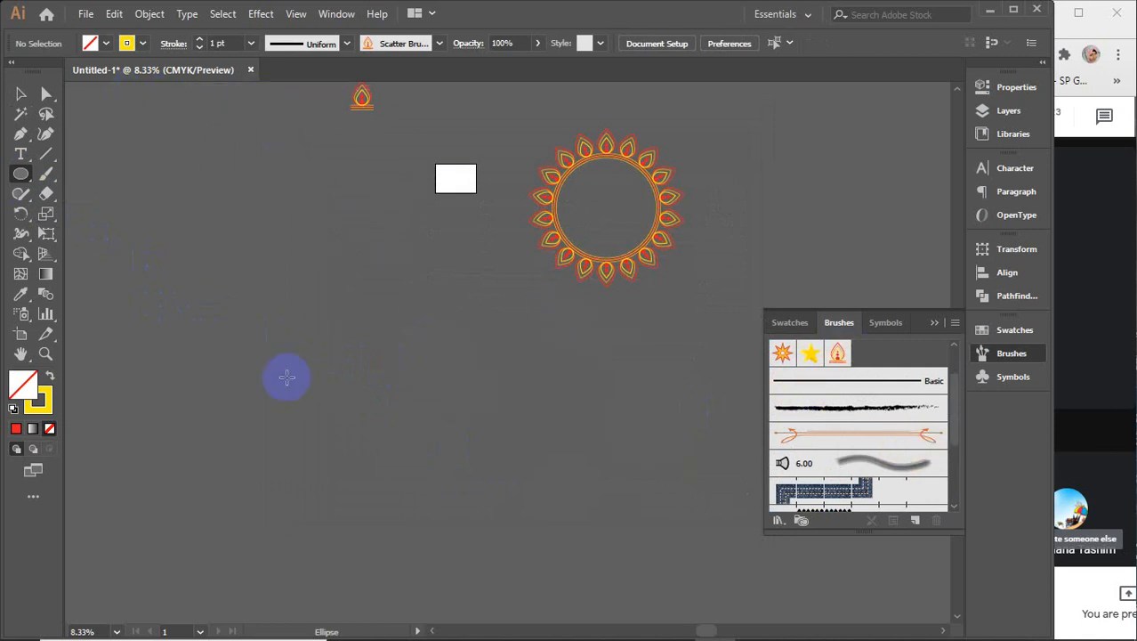
pyautogui.moveTo(259, 335); pyautogui.dragTo(409, 479)
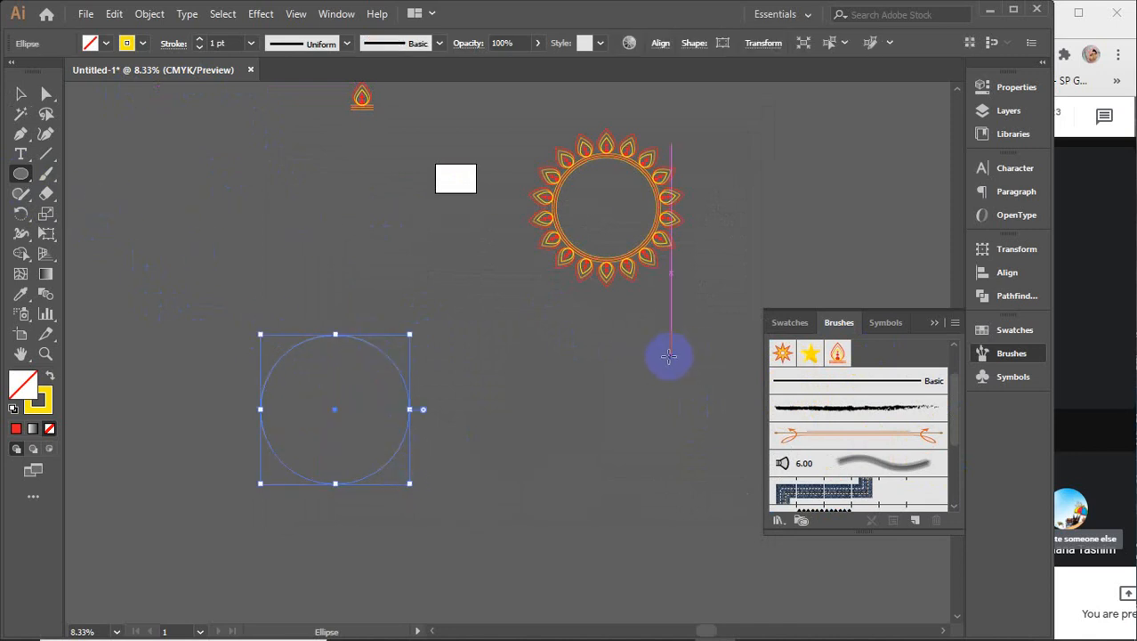
pyautogui.click(839, 353)
pyautogui.scroll(2, 885, 400)
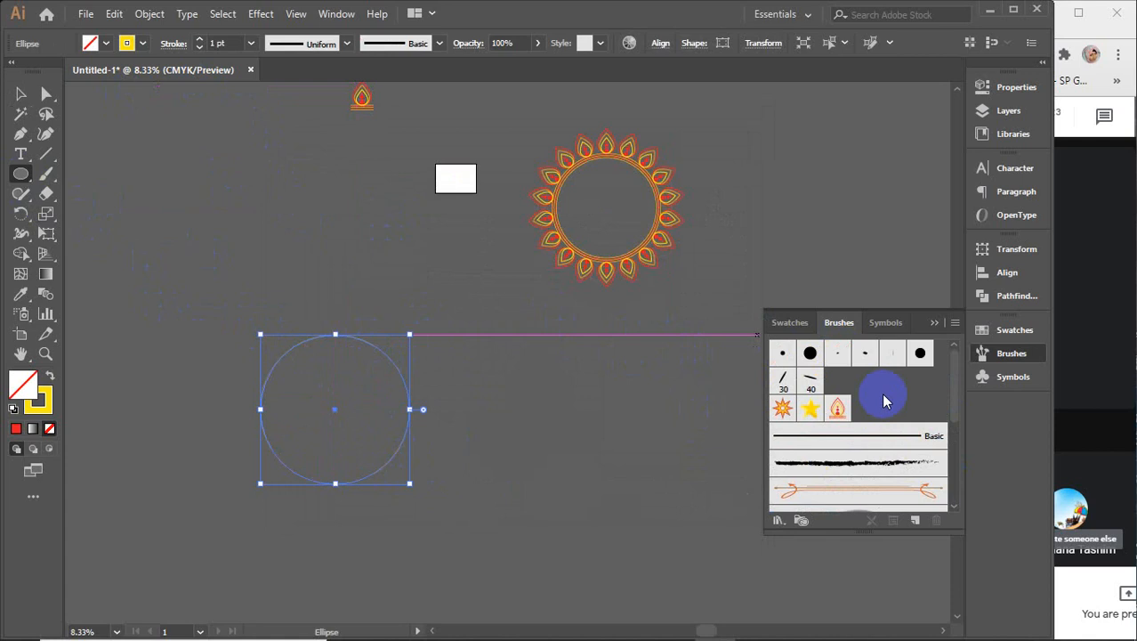
pyautogui.click(845, 412)
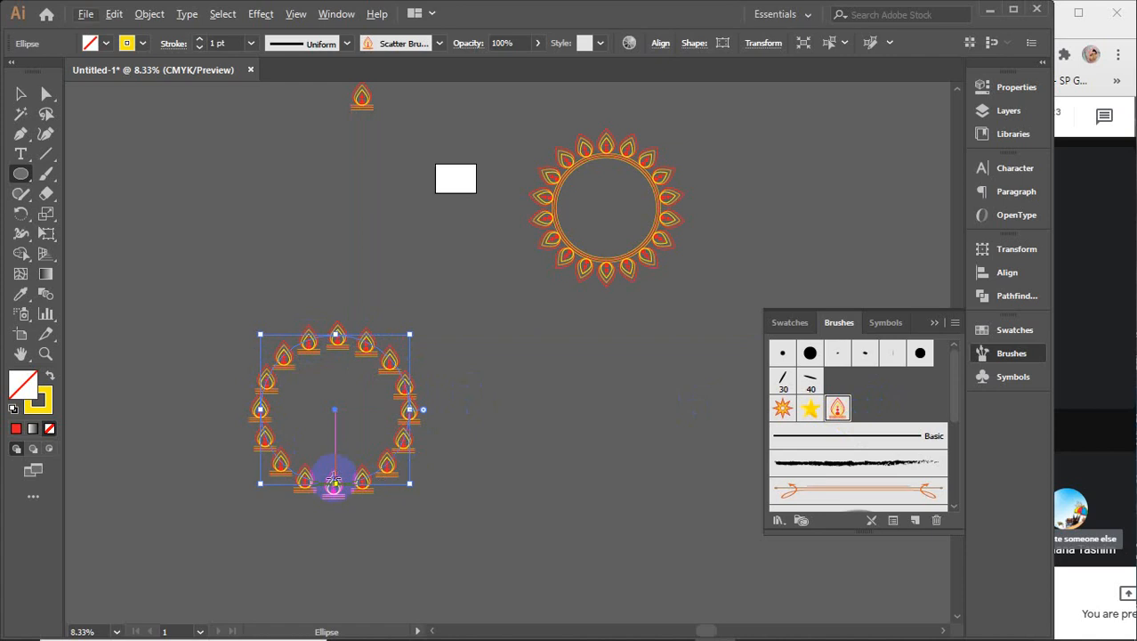
pyautogui.scroll(2, 334, 484)
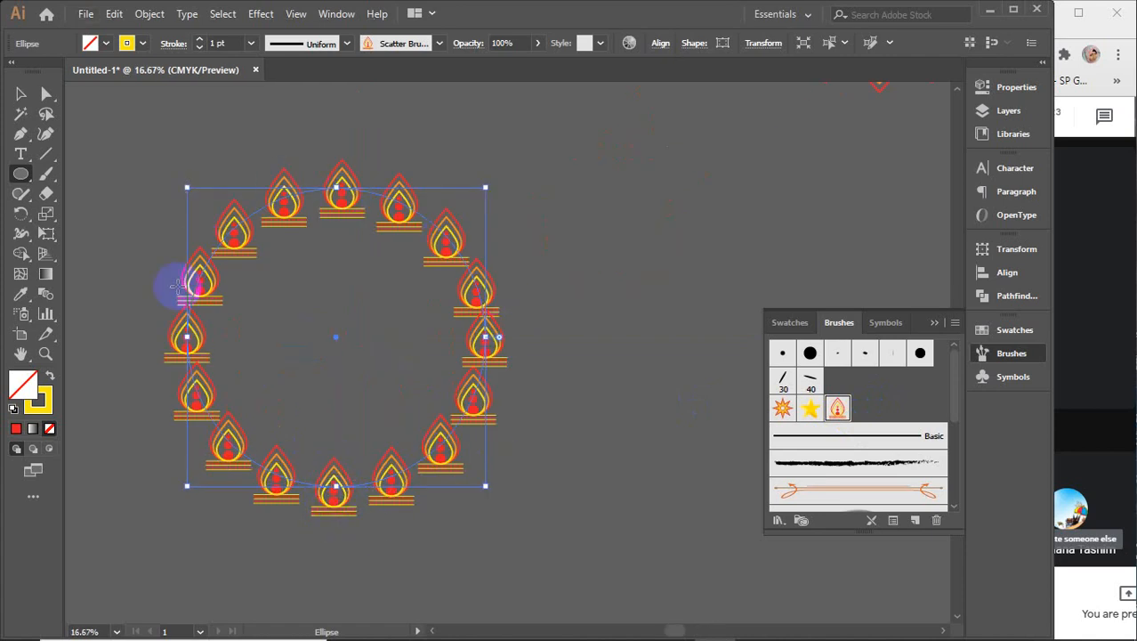
pyautogui.scroll(-1, 374, 409)
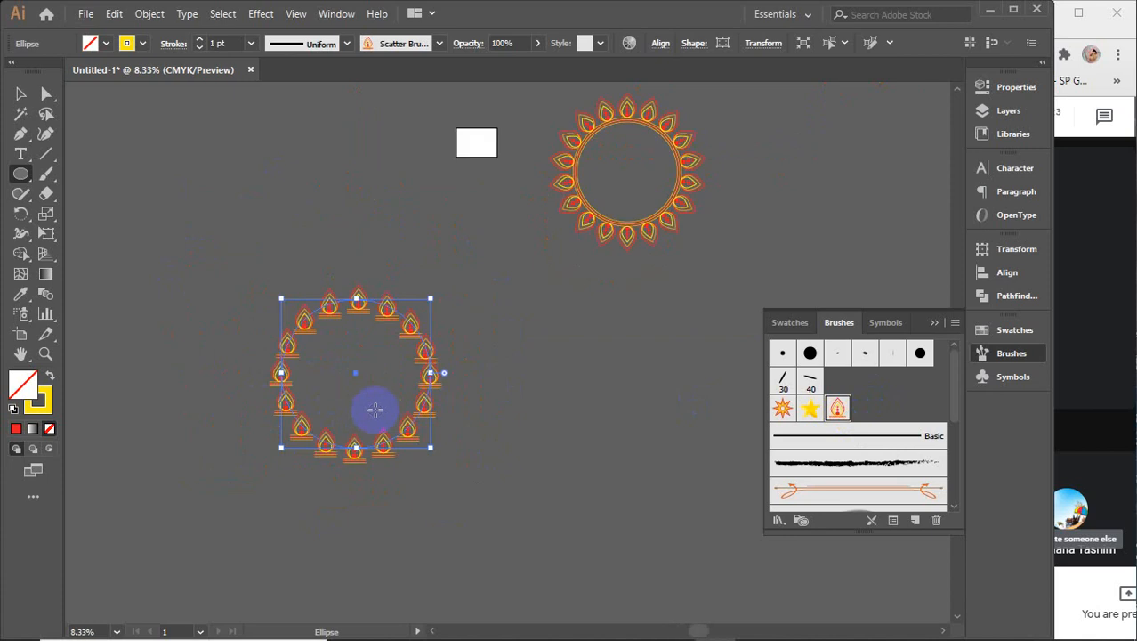
# - Create an art brush from the grouped flame artwork, keeping the Stretch to Fit Stroke Length option
pyautogui.scroll(2, 375, 406)
pyautogui.press('v')
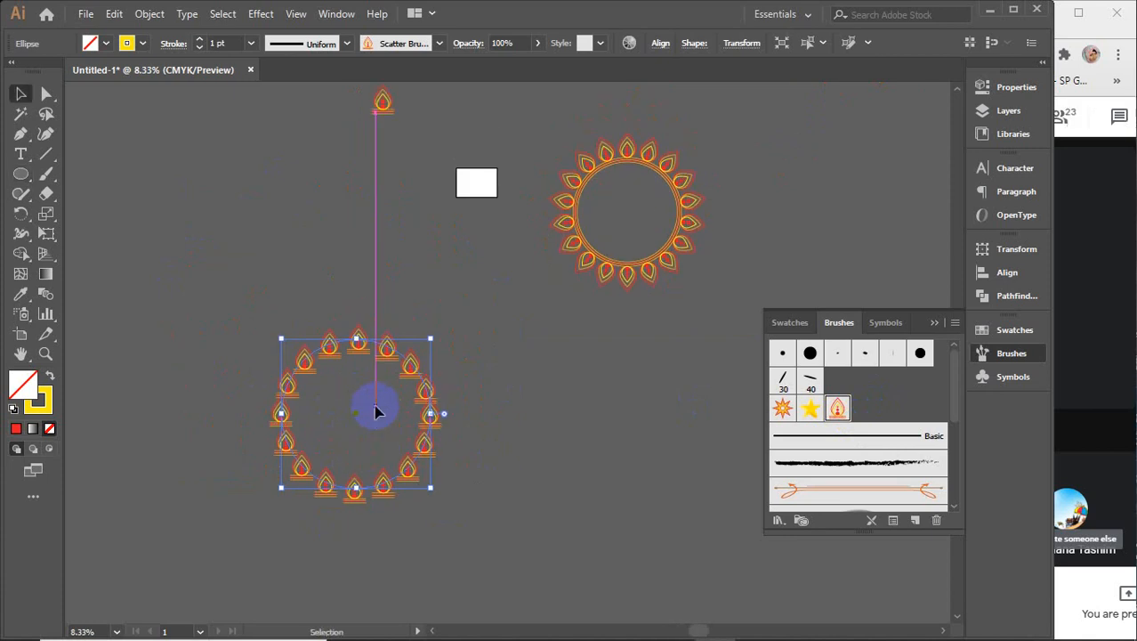
pyautogui.moveTo(386, 111)
pyautogui.mouseDown()
pyautogui.moveTo(665, 374)
pyautogui.moveTo(876, 394)
pyautogui.moveTo(881, 384)
pyautogui.mouseUp()
pyautogui.click(380, 246)
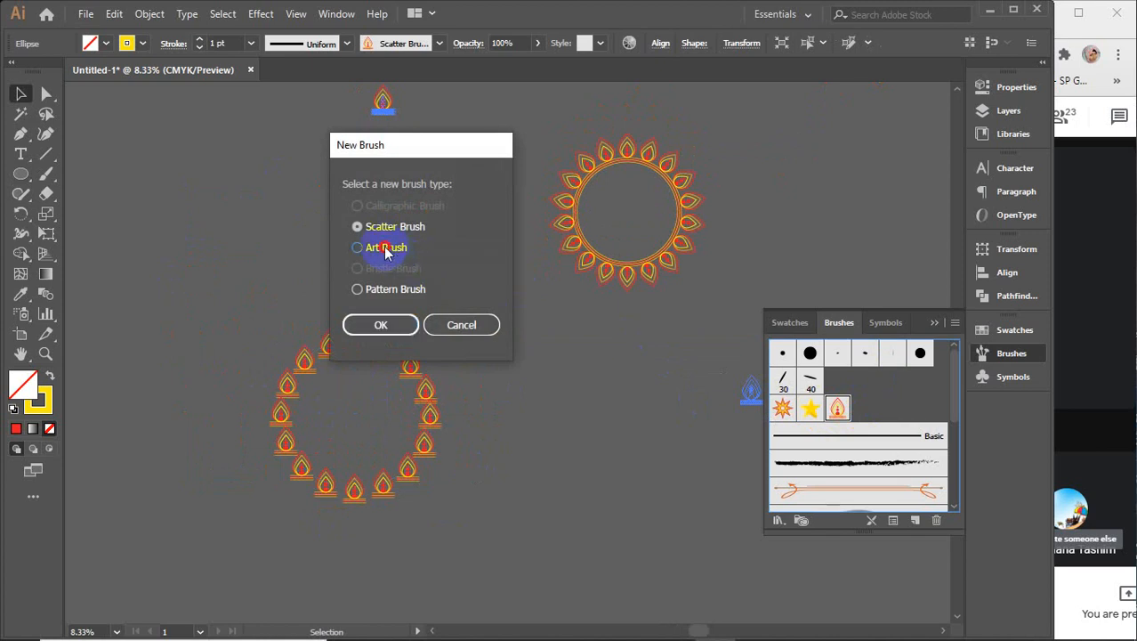
pyautogui.click(383, 324)
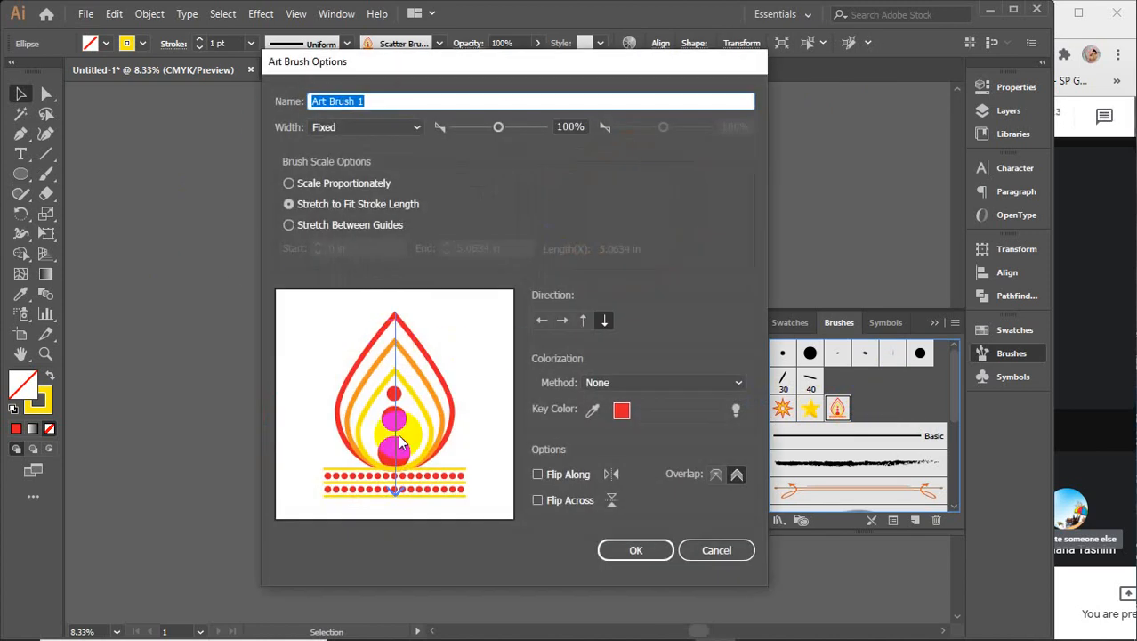
pyautogui.click(631, 544)
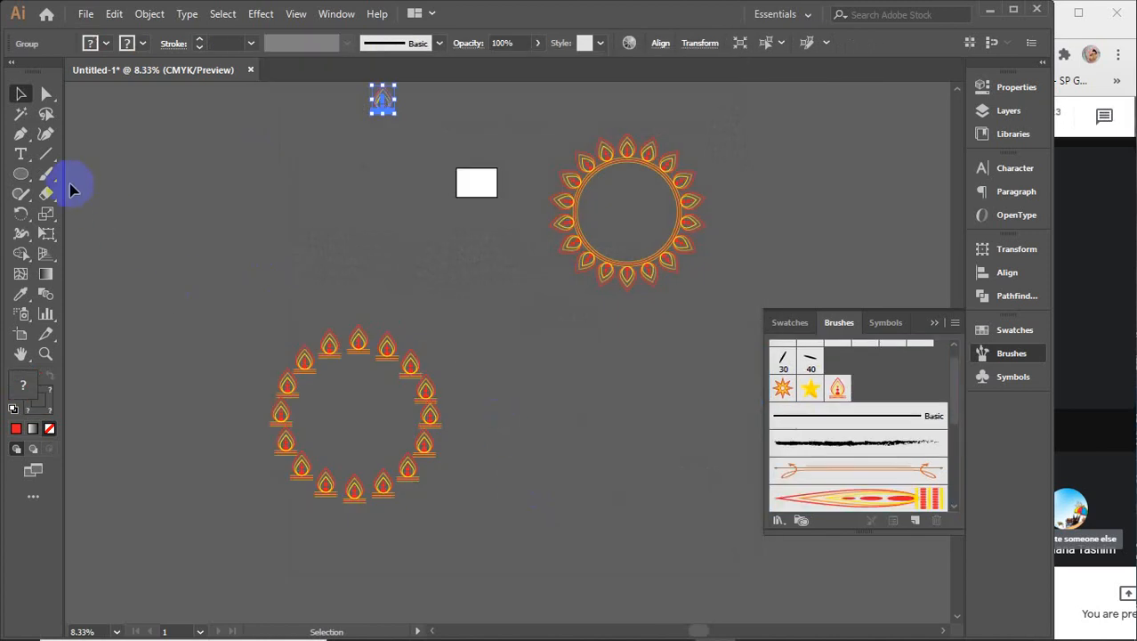
# - Draw a vertical line below the artboard with the Line Segment tool and apply the flame scatter brush to it
pyautogui.click(46, 153)
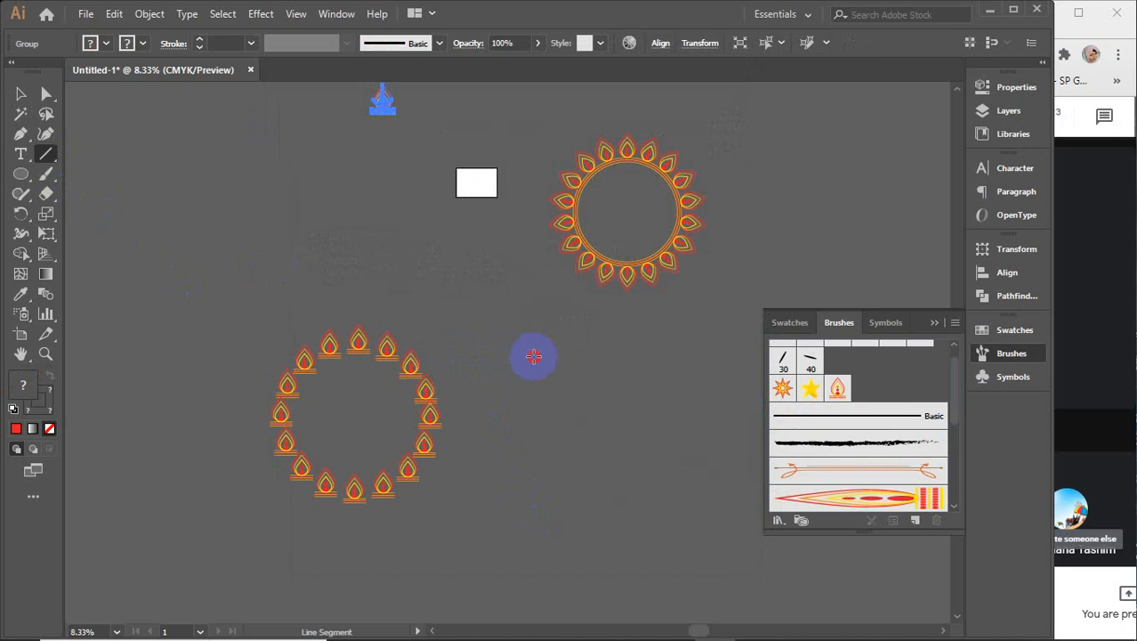
pyautogui.moveTo(533, 356)
pyautogui.mouseDown()
pyautogui.moveTo(619, 483)
pyautogui.moveTo(557, 539)
pyautogui.moveTo(527, 540)
pyautogui.mouseUp()
pyautogui.click(838, 388)
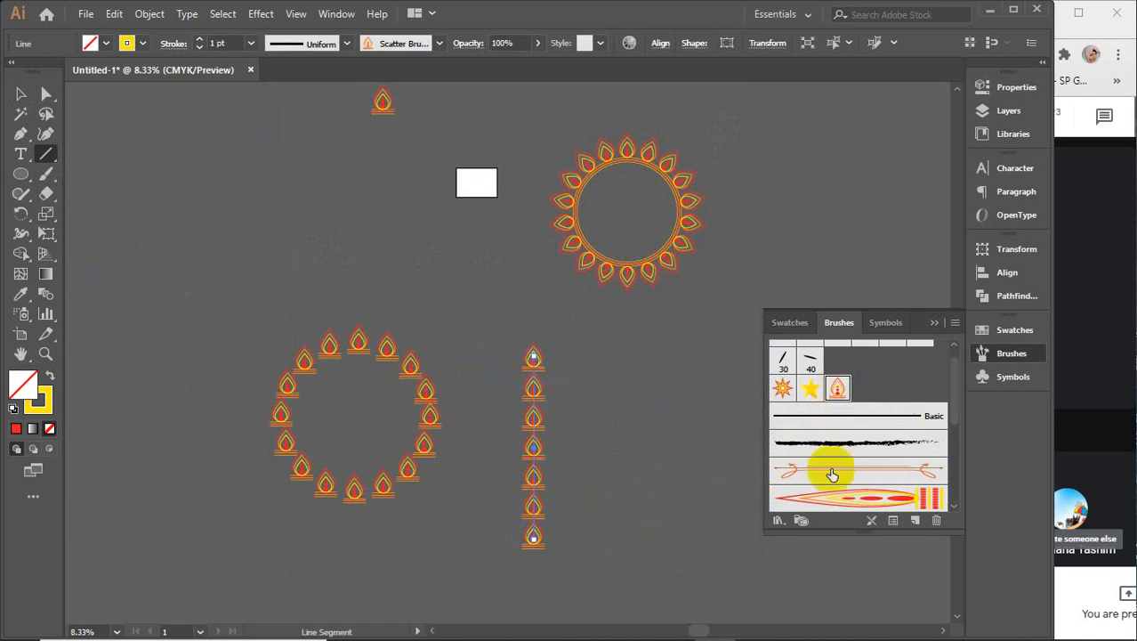
# - Switch the vertical line's stroke to the flame art brush
pyautogui.scroll(1, 875, 457)
pyautogui.scroll(-3, 873, 457)
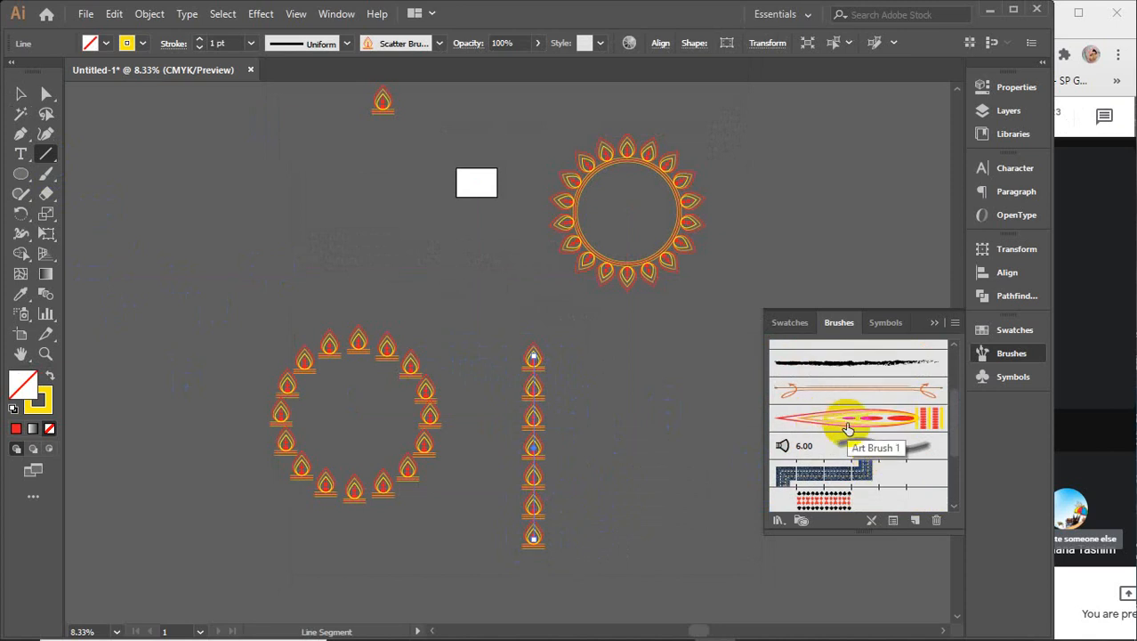
pyautogui.click(846, 427)
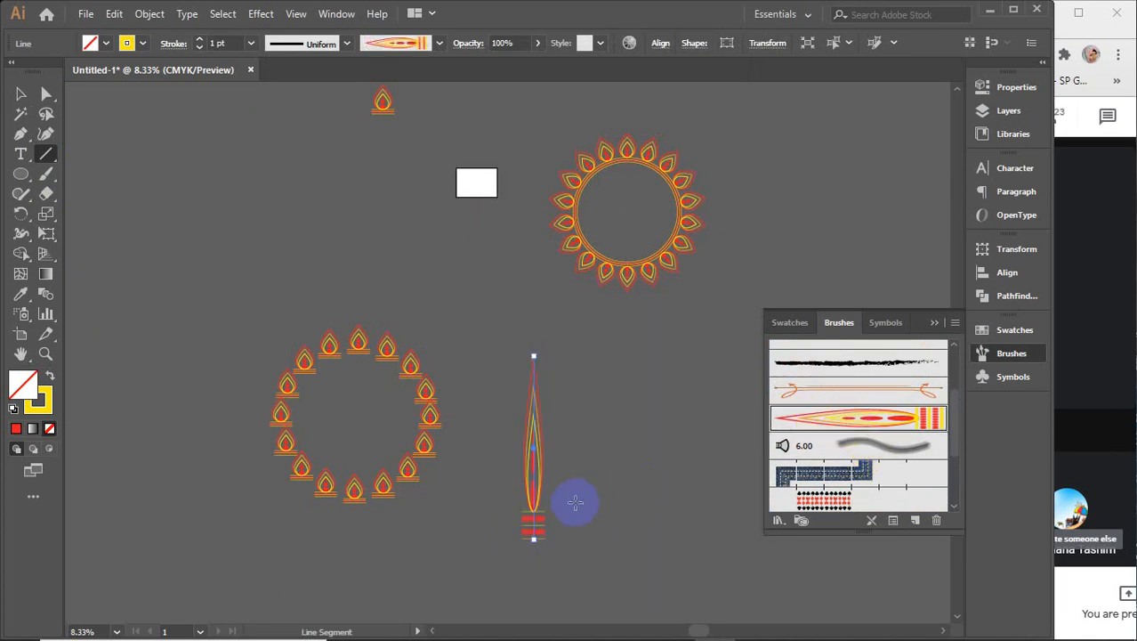
pyautogui.scroll(1, 576, 503)
pyautogui.scroll(-1, 575, 503)
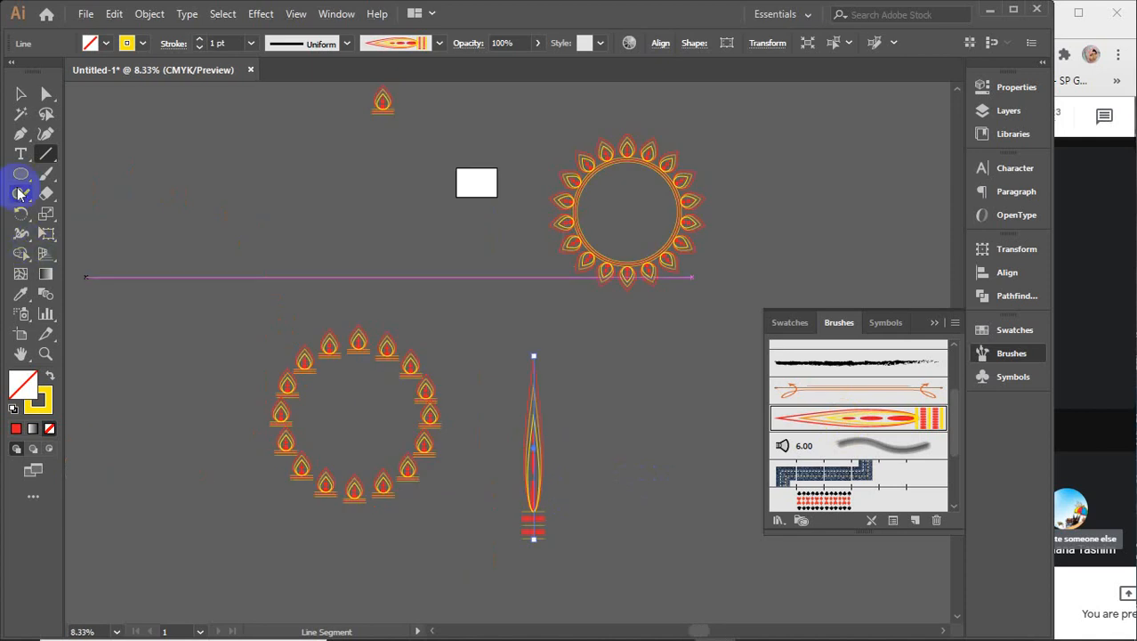
# - Draw a large circle on the empty canvas to the left of the artboard and delete the brushed vertical line
pyautogui.click(19, 173)
pyautogui.moveTo(177, 168); pyautogui.dragTo(318, 287)
pyautogui.click(20, 93)
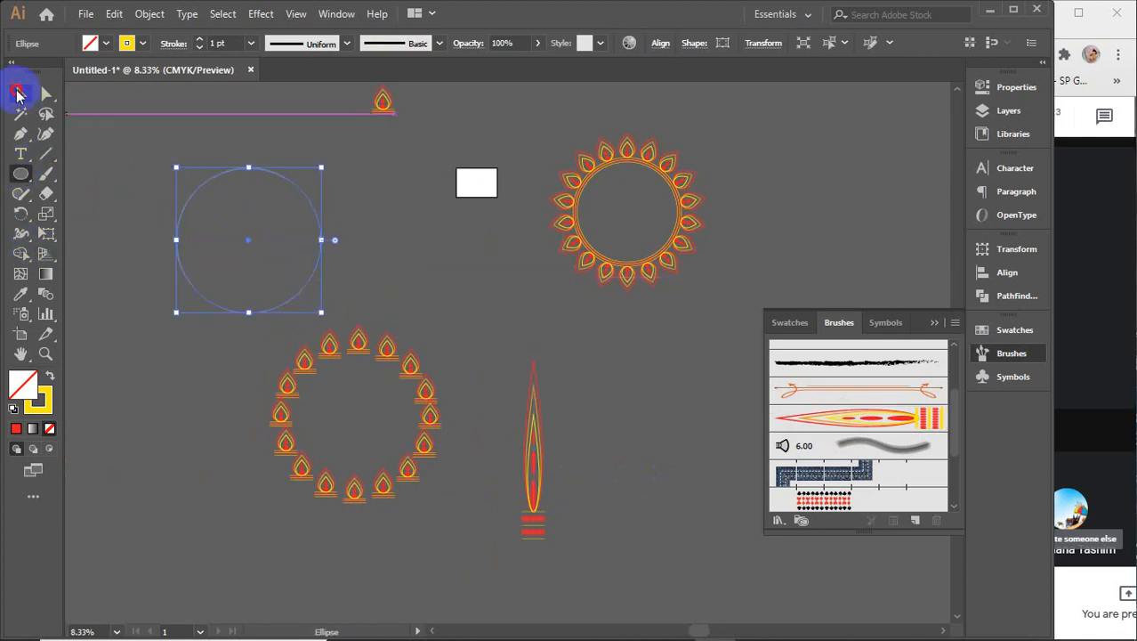
pyautogui.click(532, 365)
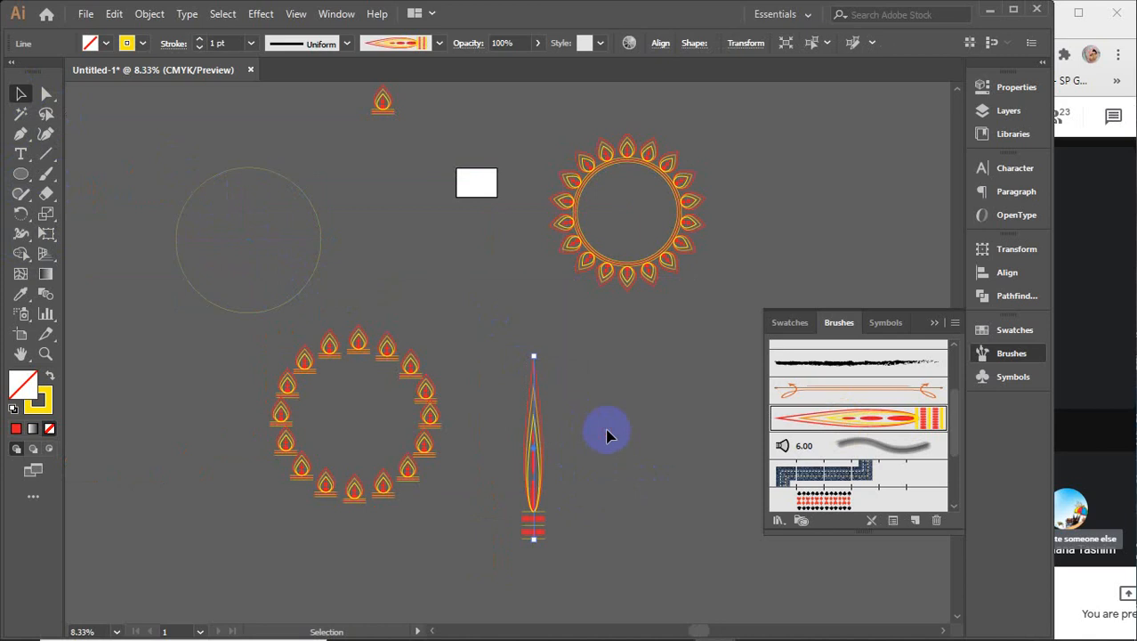
pyautogui.press('Delete')
# - Apply the flame art brush to the outline of the circle left of the artboard and deselect it
pyautogui.click(873, 415)
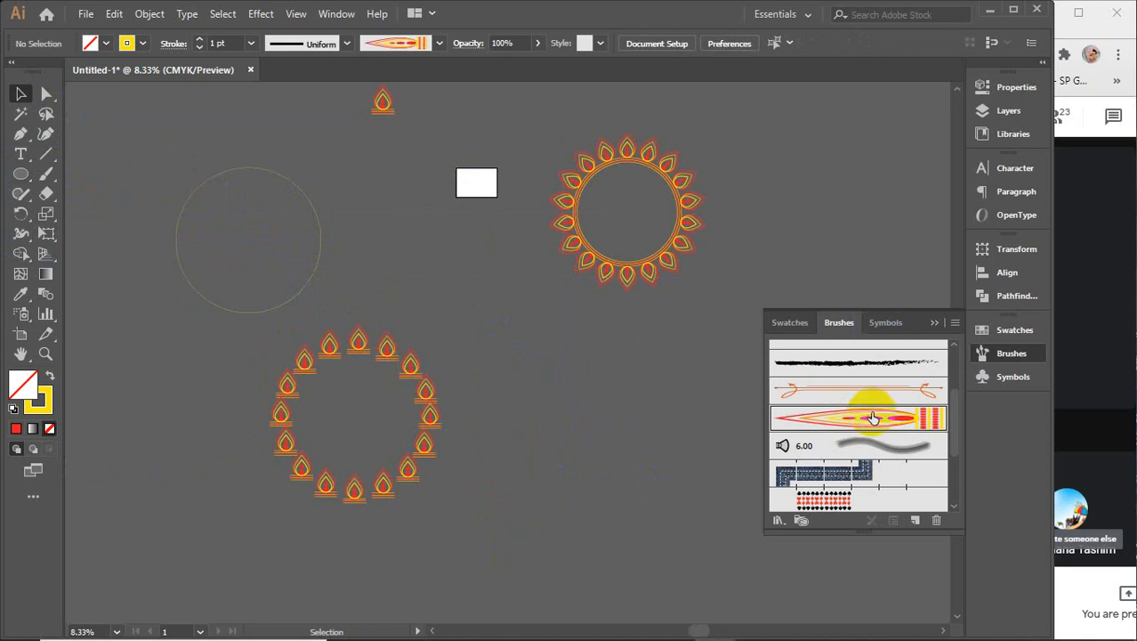
pyautogui.click(300, 283)
pyautogui.click(875, 411)
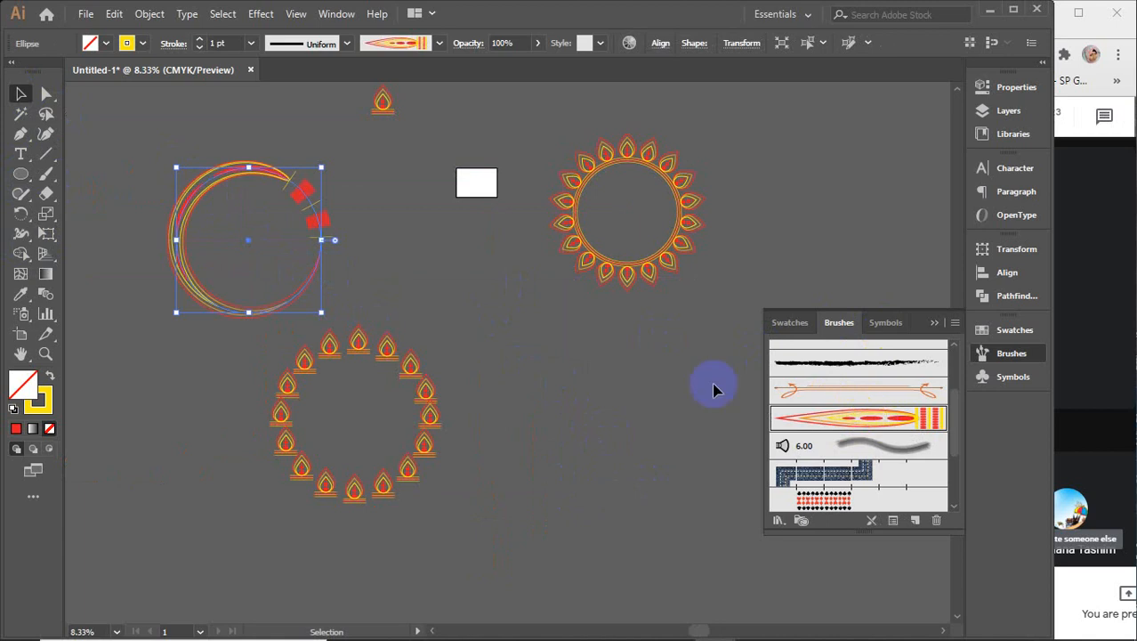
pyautogui.click(388, 260)
# - Compare the art brush circle with the scatter and pattern brush rings, and look through the available pattern brushes
pyautogui.scroll(2, 206, 227)
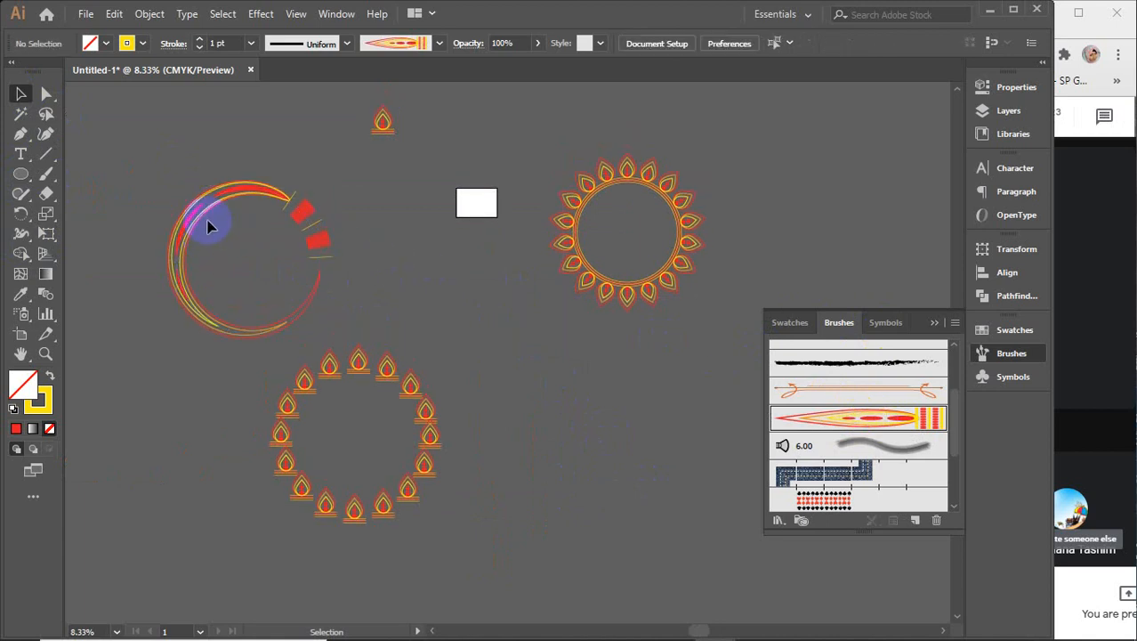
pyautogui.scroll(1, 209, 227)
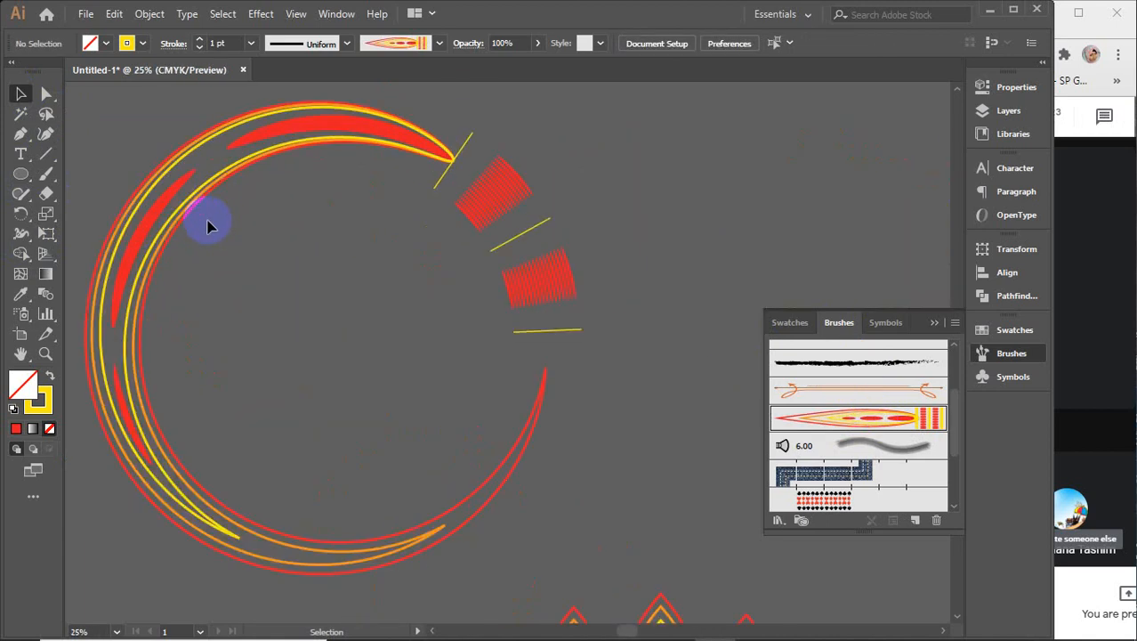
pyautogui.moveTo(269, 264); pyautogui.dragTo(377, 219)
pyautogui.scroll(-1, 380, 224)
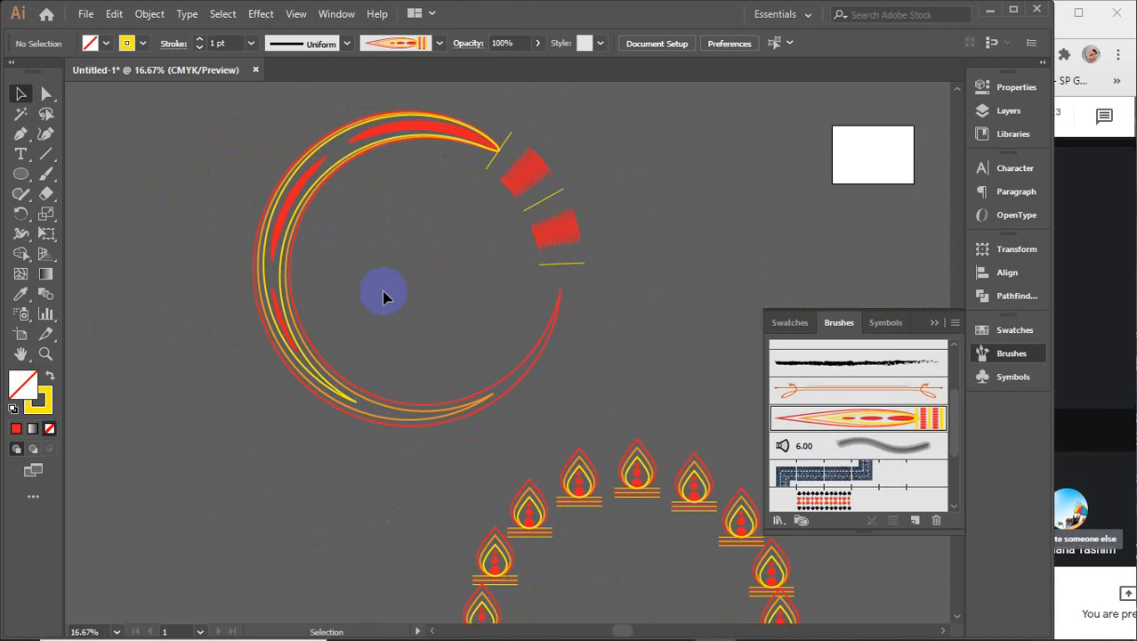
pyautogui.scroll(-1, 480, 375)
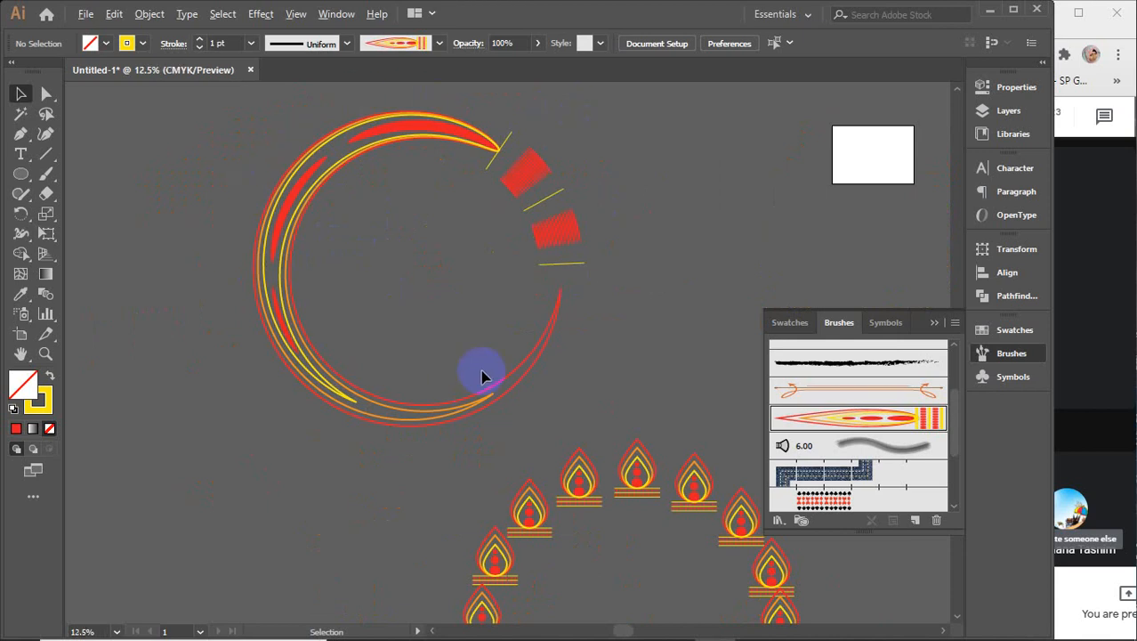
pyautogui.scroll(-3, 485, 372)
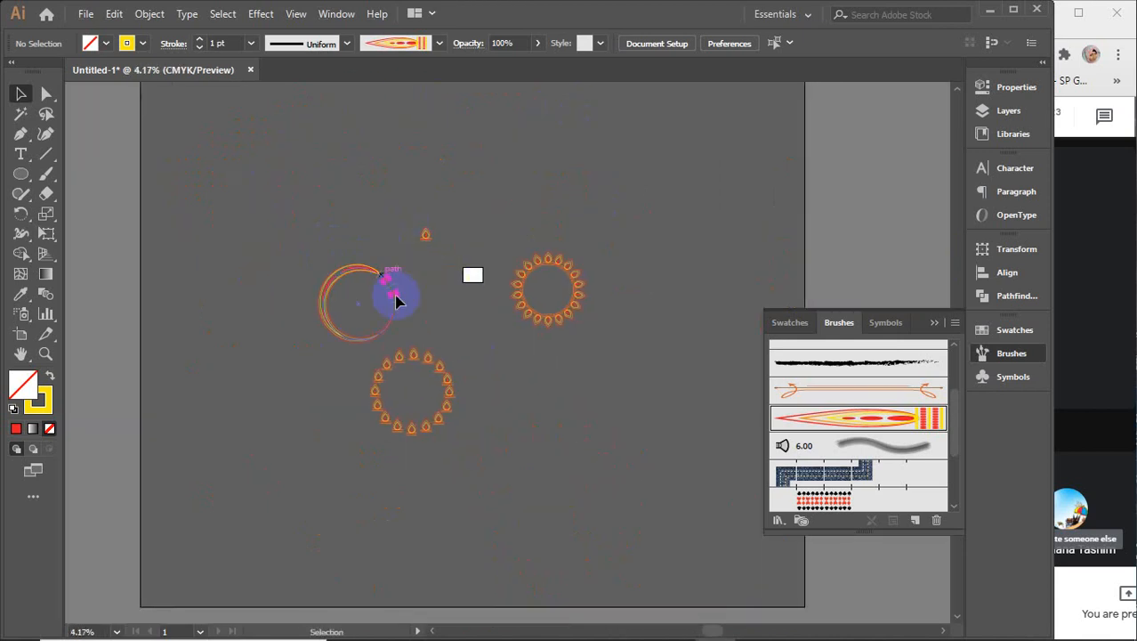
pyautogui.scroll(2, 452, 336)
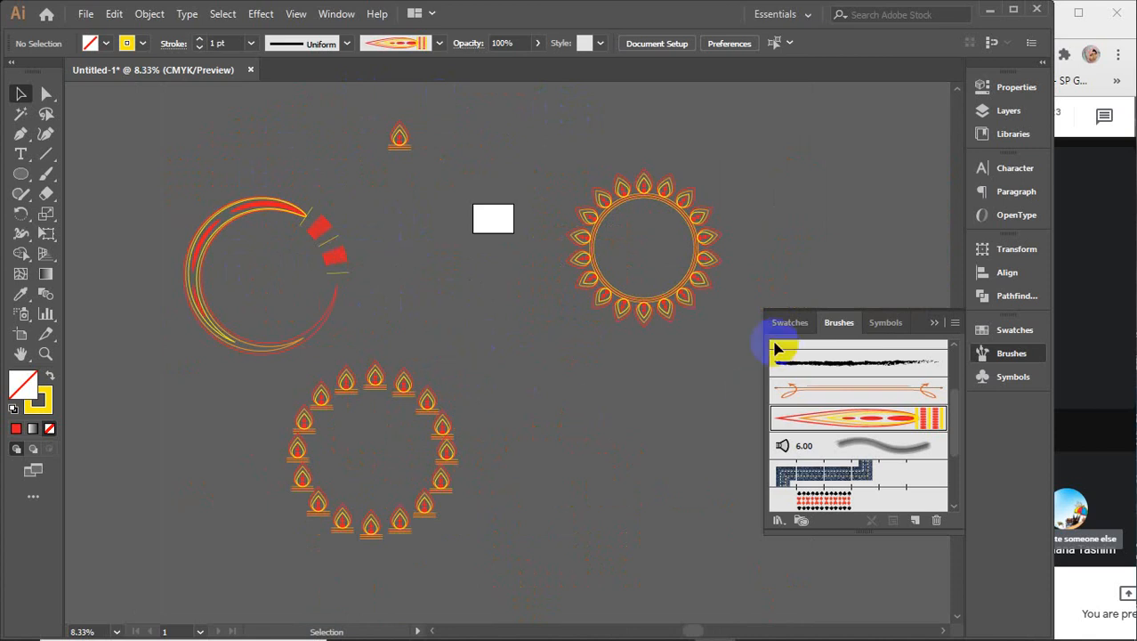
pyautogui.scroll(-3, 826, 428)
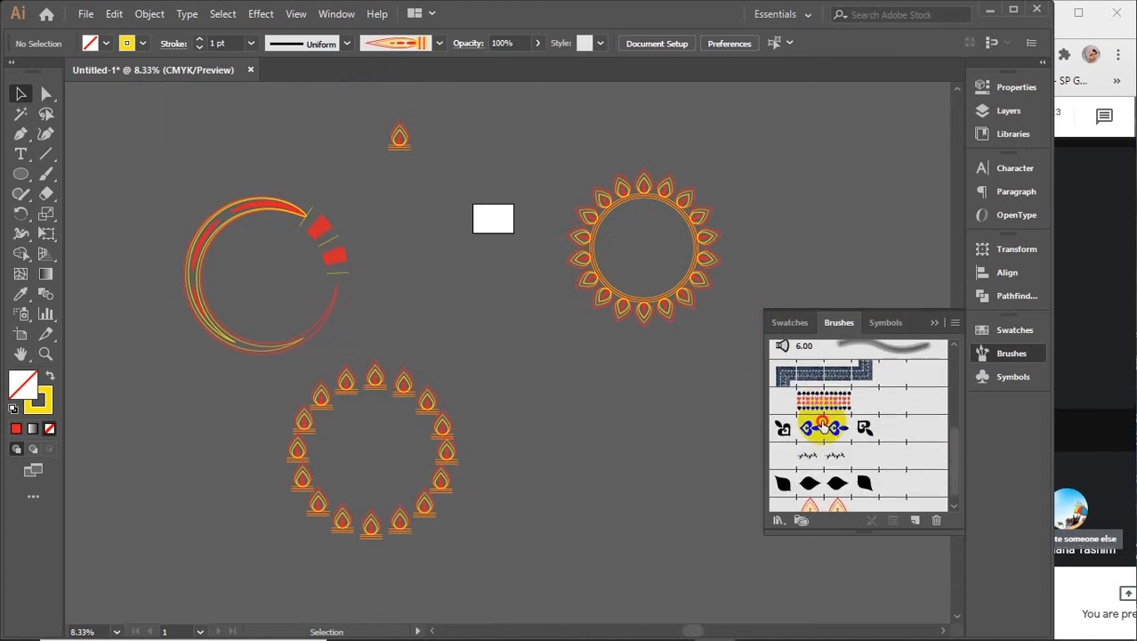
# - Delete the three brushed circles and the original flame motif from the canvas
pyautogui.click(824, 428)
pyautogui.click(265, 267)
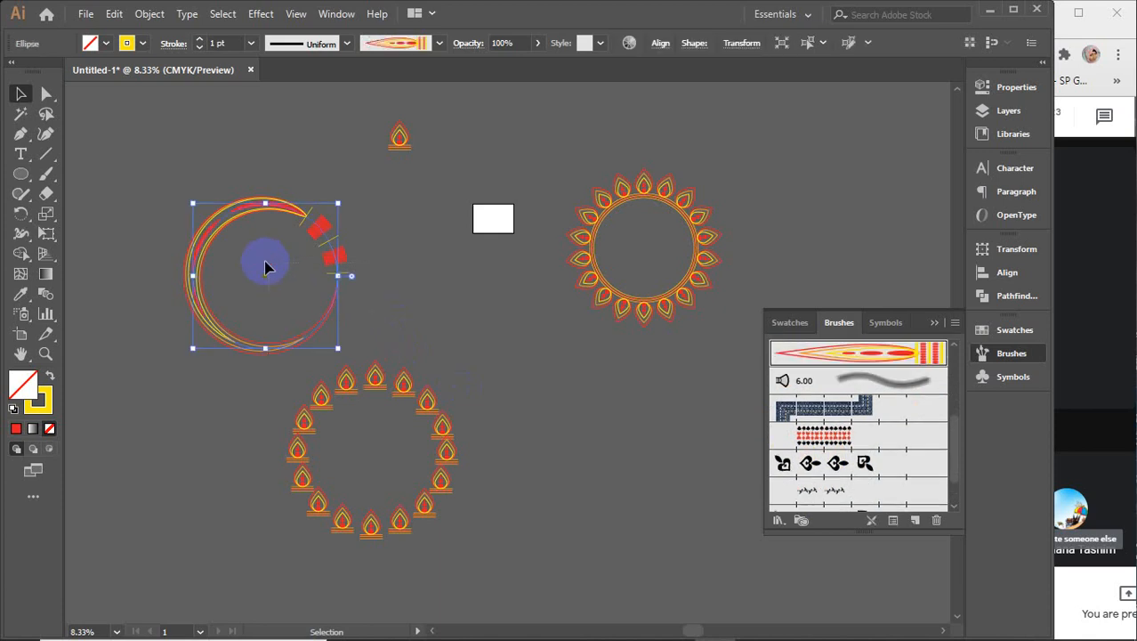
pyautogui.scroll(-2, 876, 416)
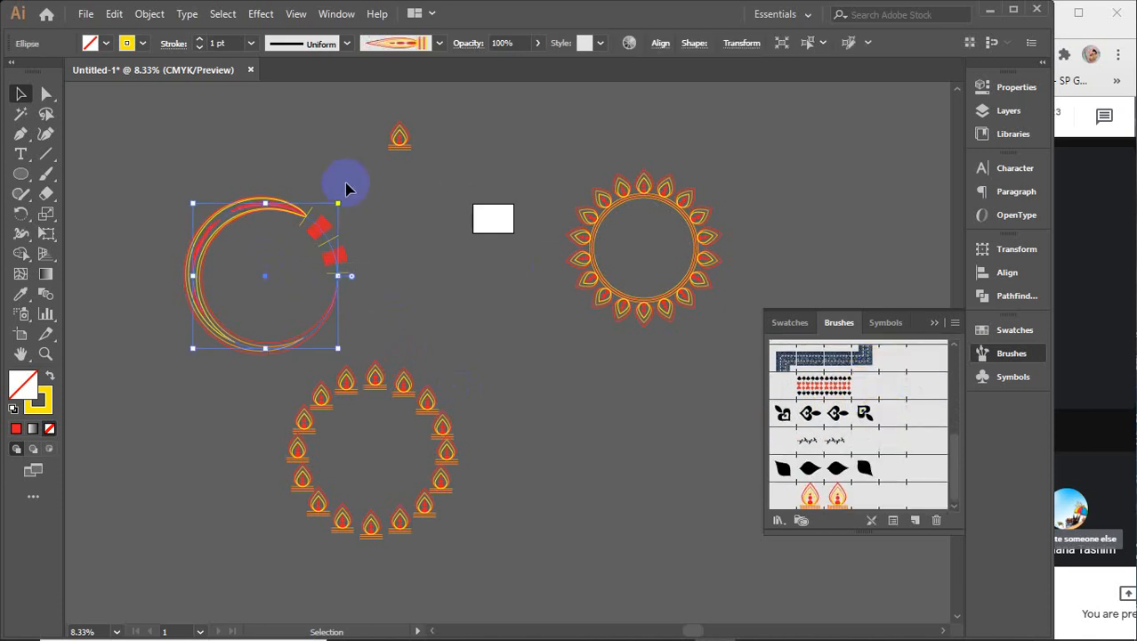
pyautogui.moveTo(715, 559); pyautogui.dragTo(723, 528)
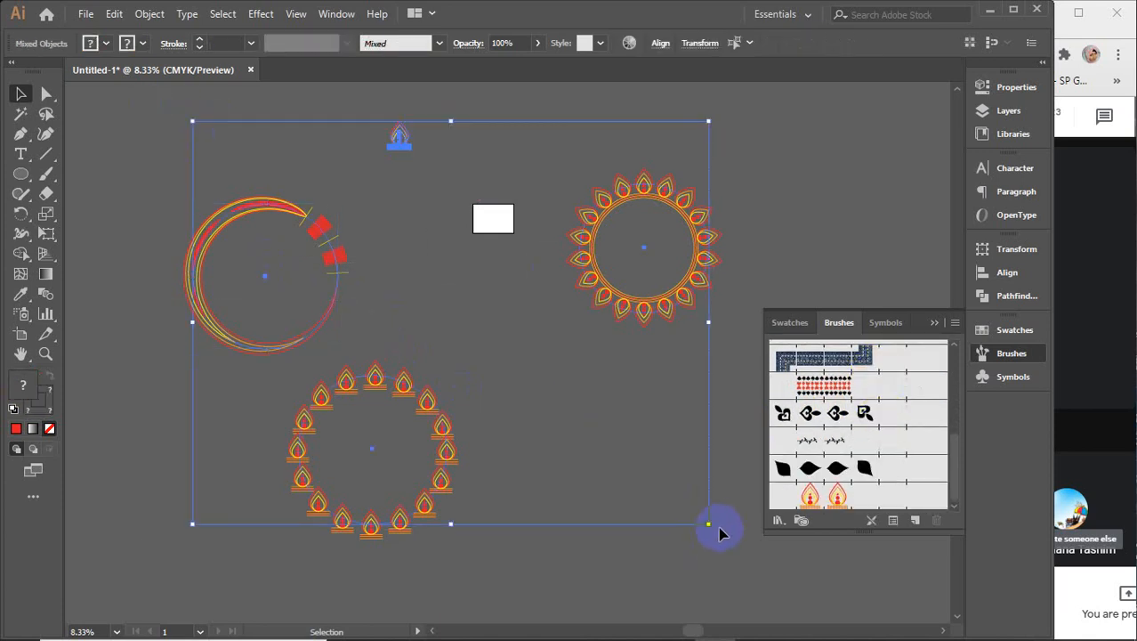
pyautogui.press('Delete')
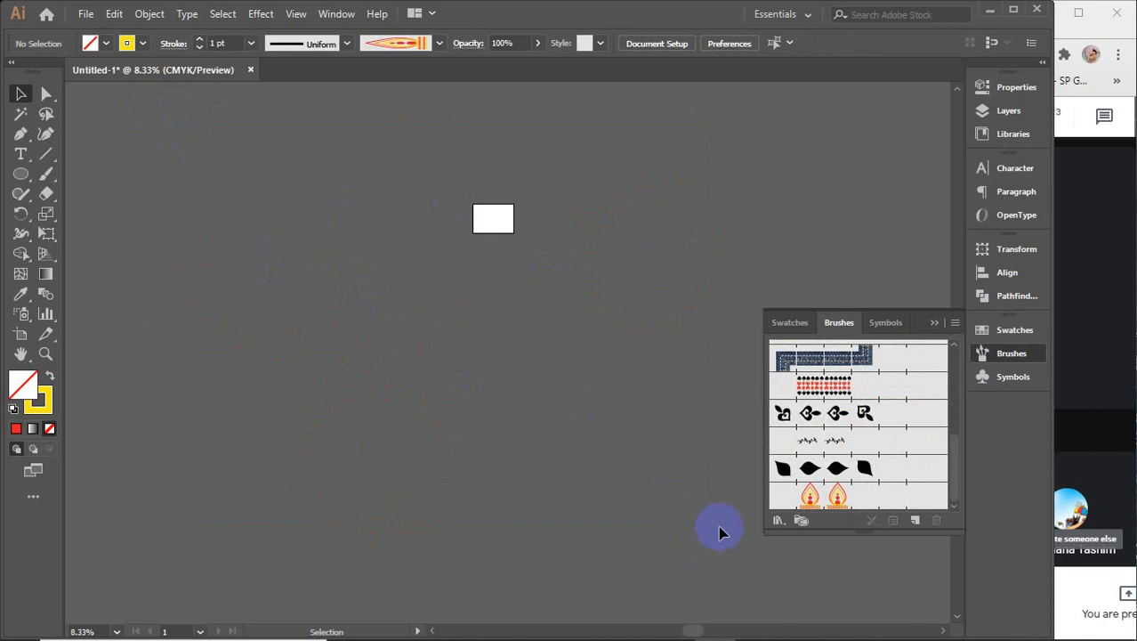
# - Open the Save Brush Library dialog, browse up from the default Brushes folder to the user folder, and cancel without saving
pyautogui.click(956, 323)
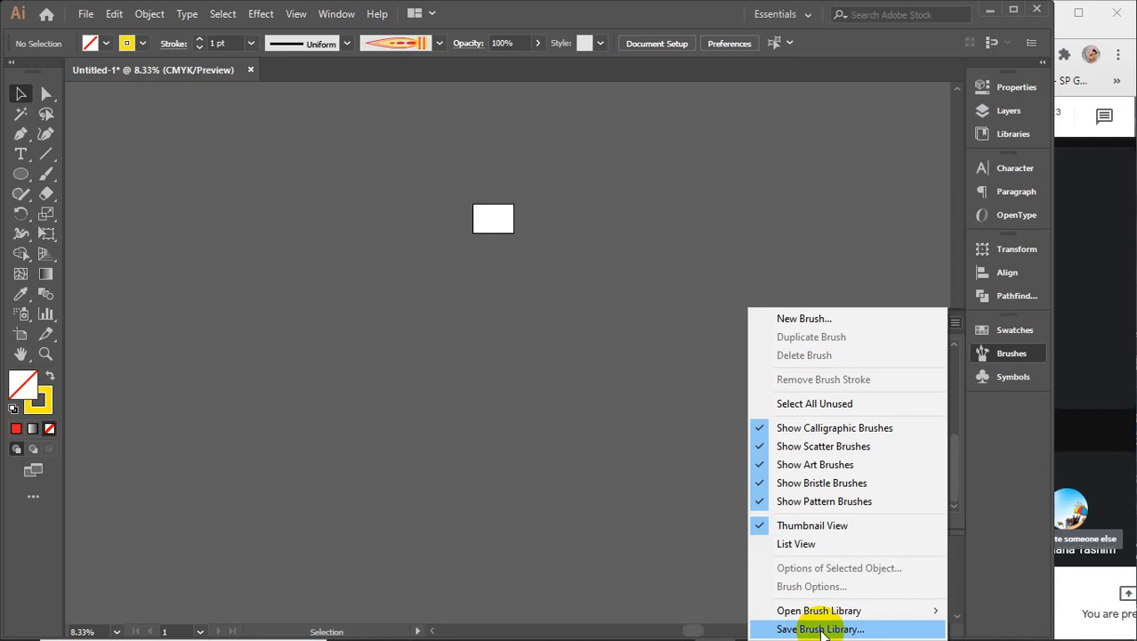
pyautogui.click(820, 629)
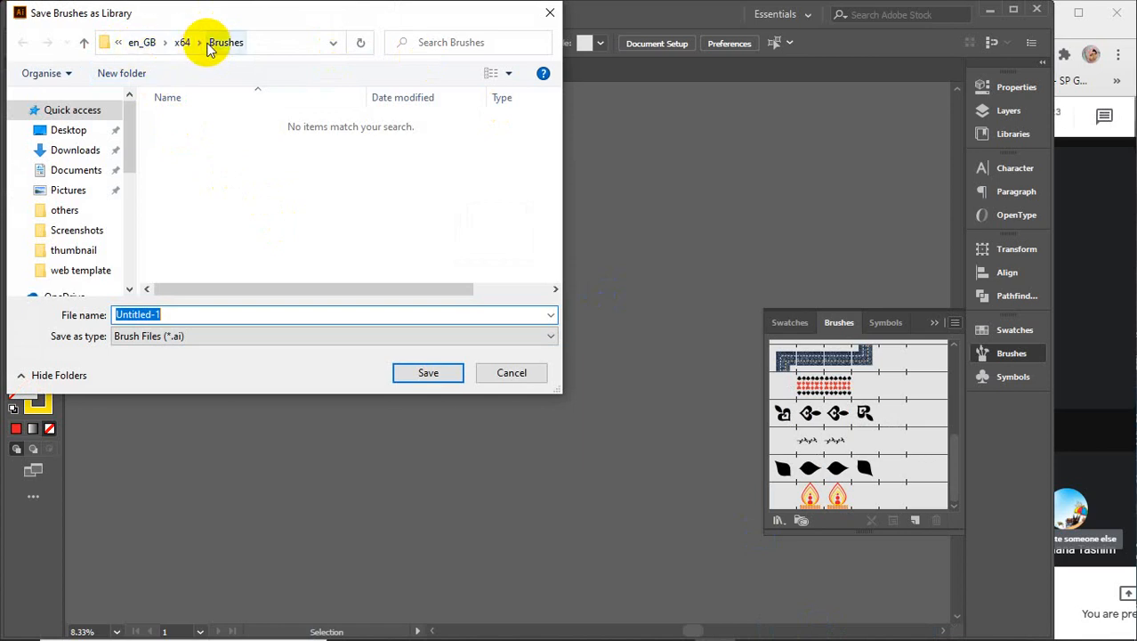
pyautogui.click(119, 44)
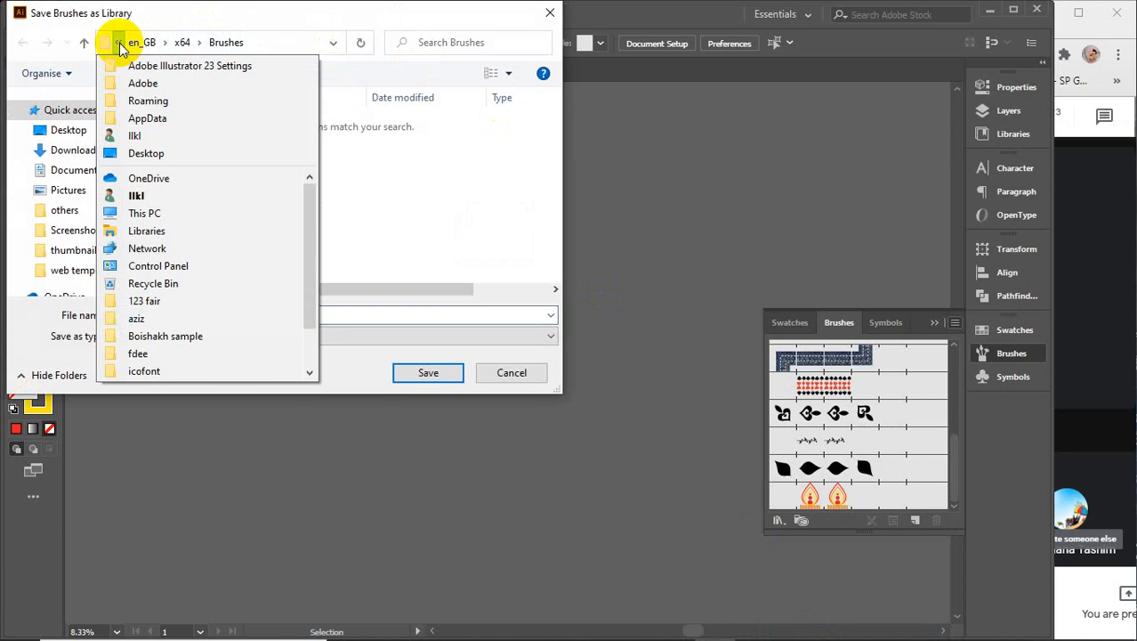
pyautogui.click(120, 43)
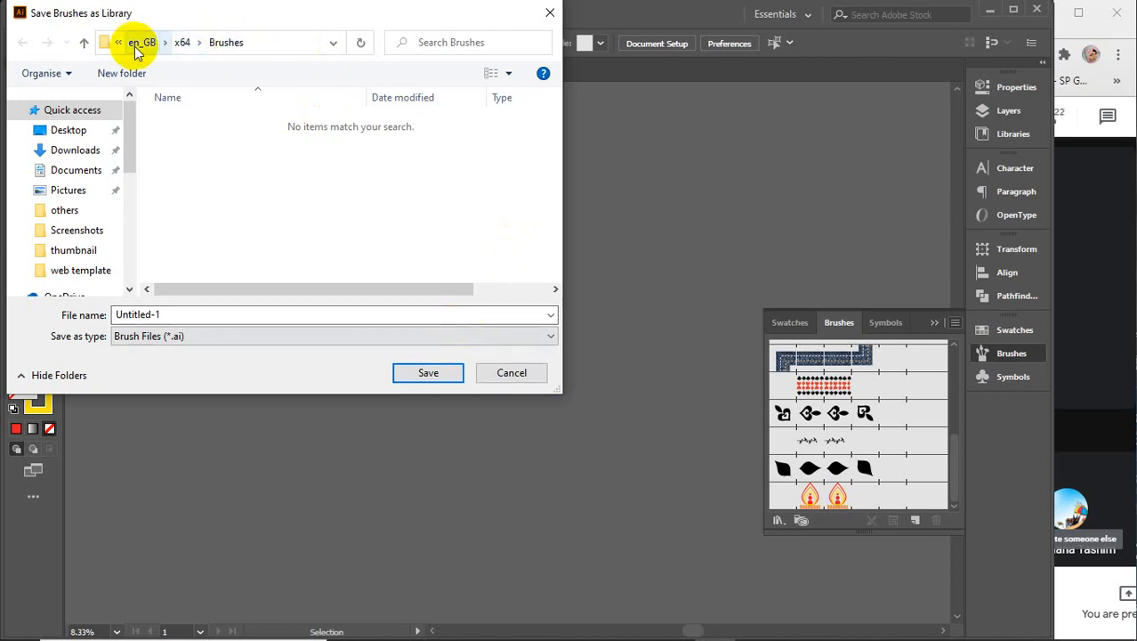
pyautogui.click(83, 45)
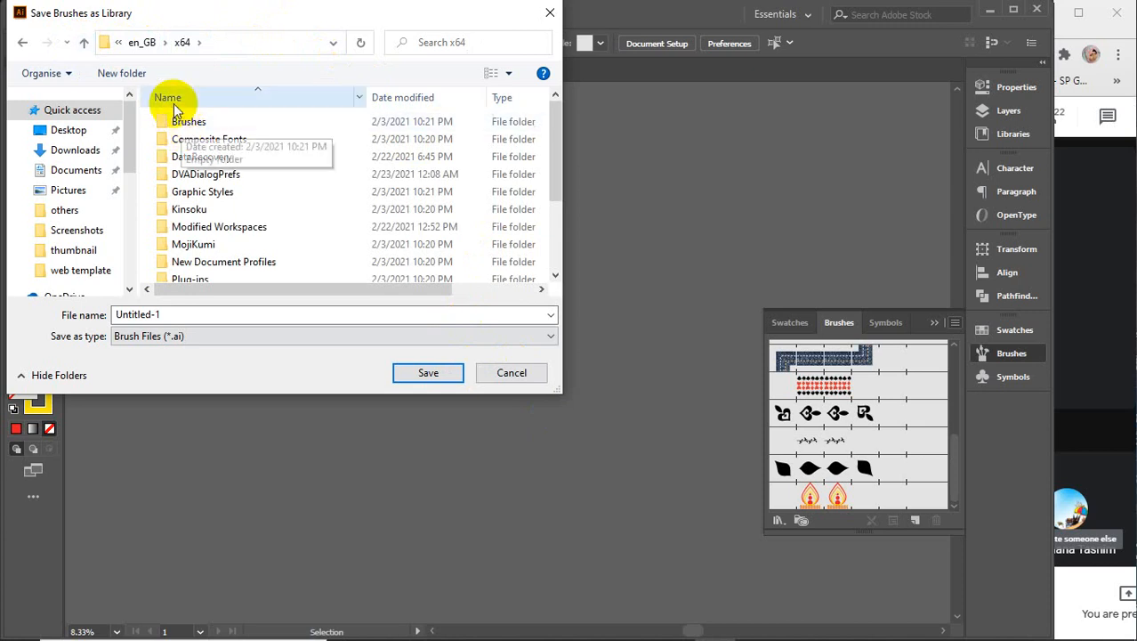
pyautogui.click(84, 44)
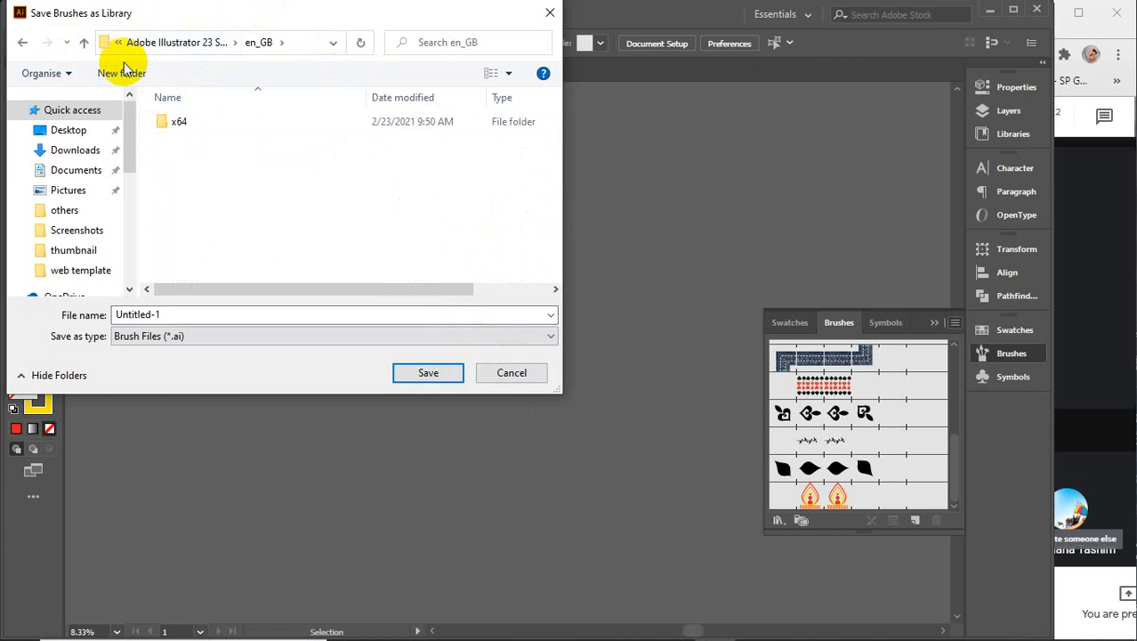
pyautogui.click(84, 44)
pyautogui.click(84, 45)
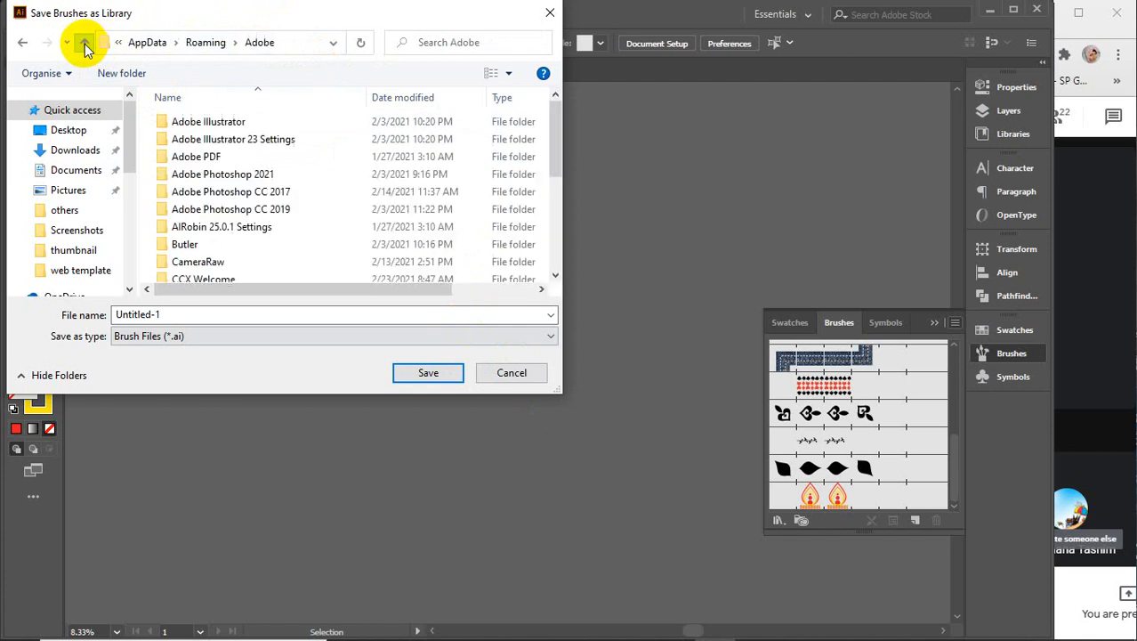
pyautogui.click(85, 43)
pyautogui.click(84, 43)
pyautogui.click(85, 43)
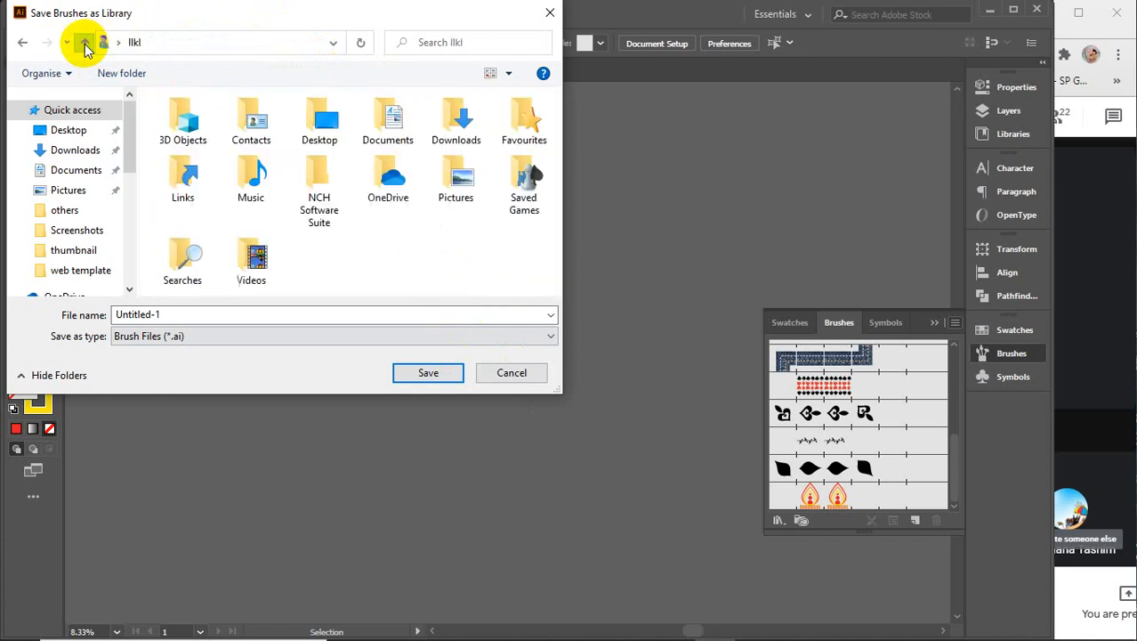
pyautogui.click(549, 13)
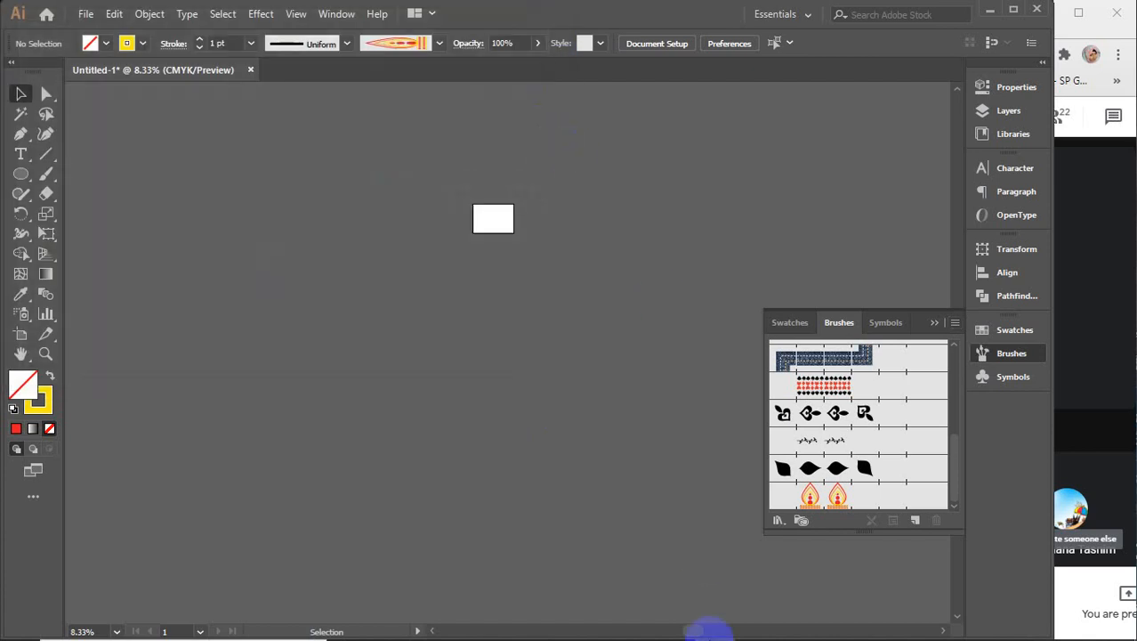
# - Switch to Chrome and search the web for "free brush vector download" in a new tab
pyautogui.moveTo(633, 623)
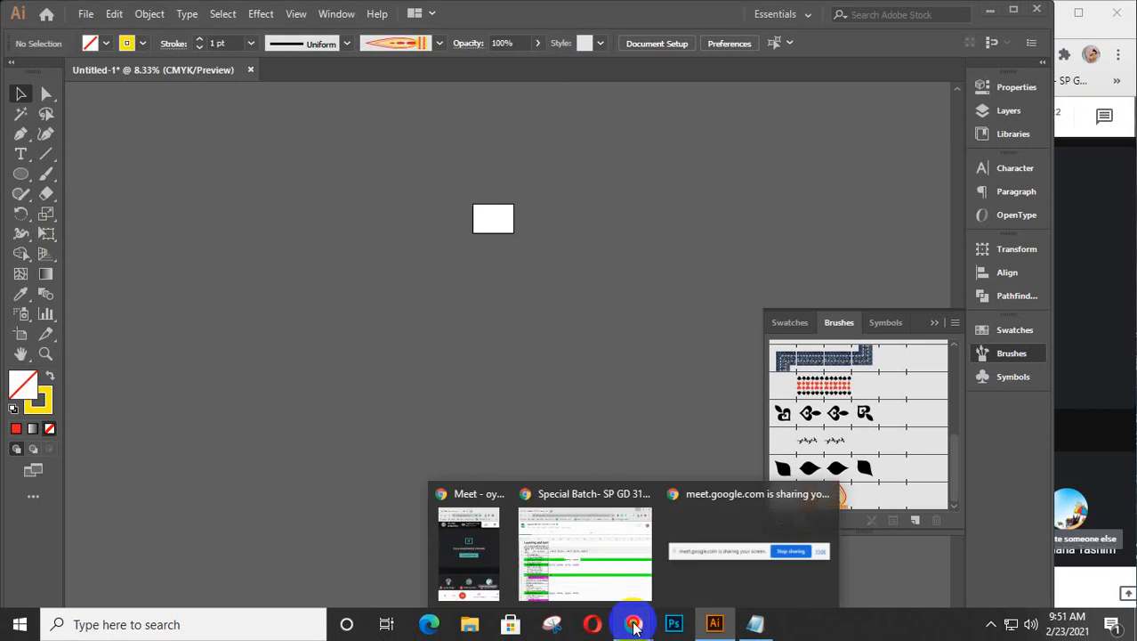
pyautogui.click(581, 544)
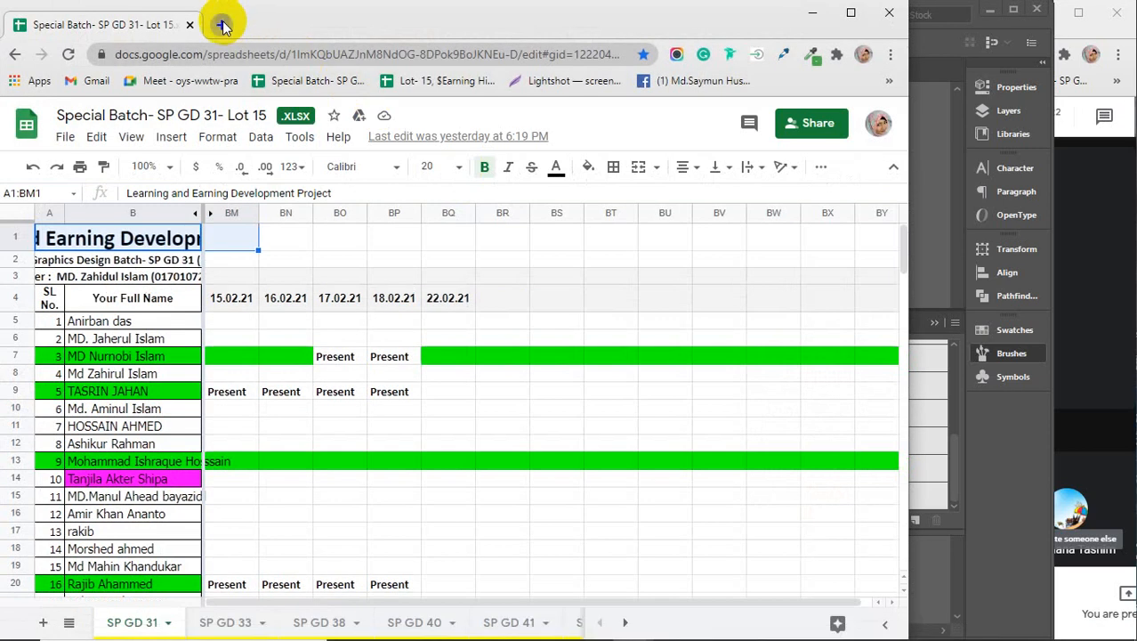
pyautogui.click(223, 25)
pyautogui.write('fre')
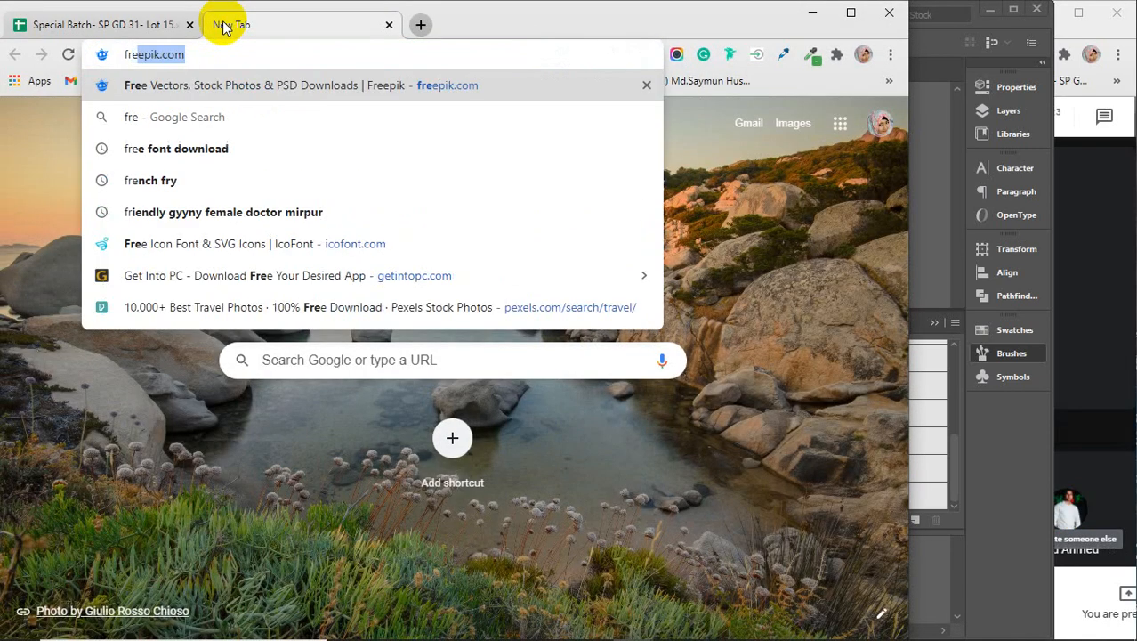
pyautogui.write('e br')
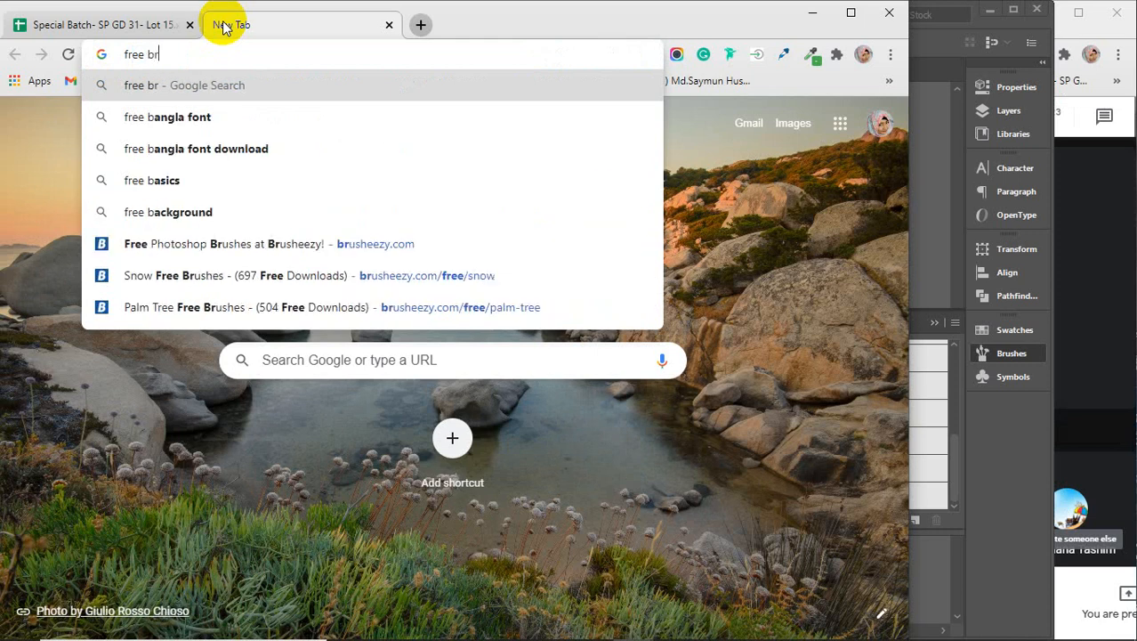
pyautogui.write('ush ')
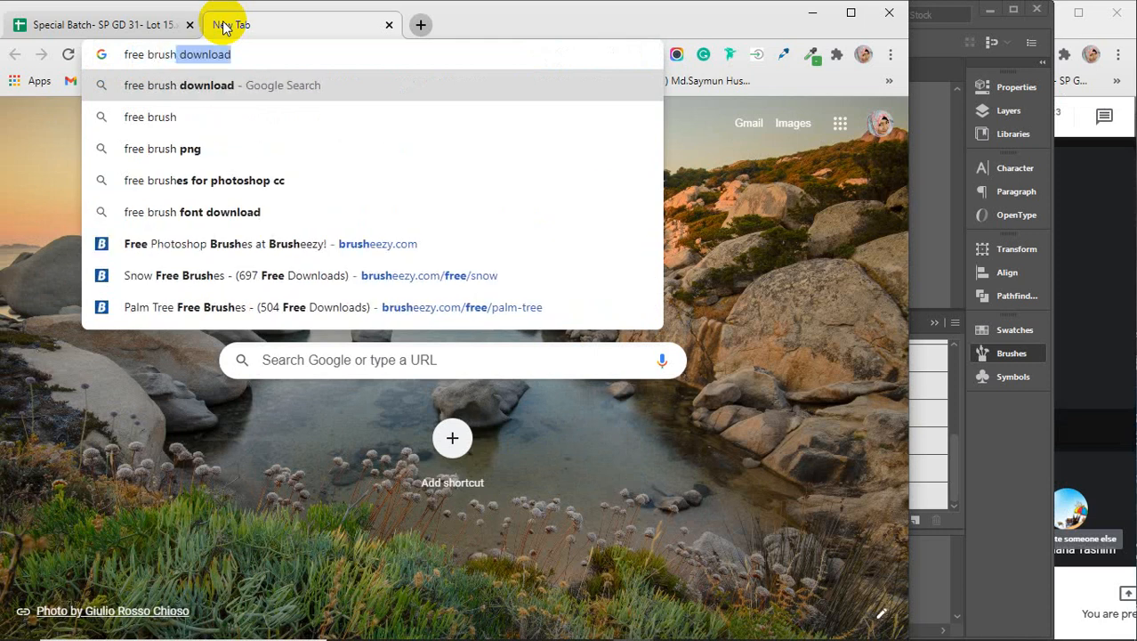
pyautogui.write('ve')
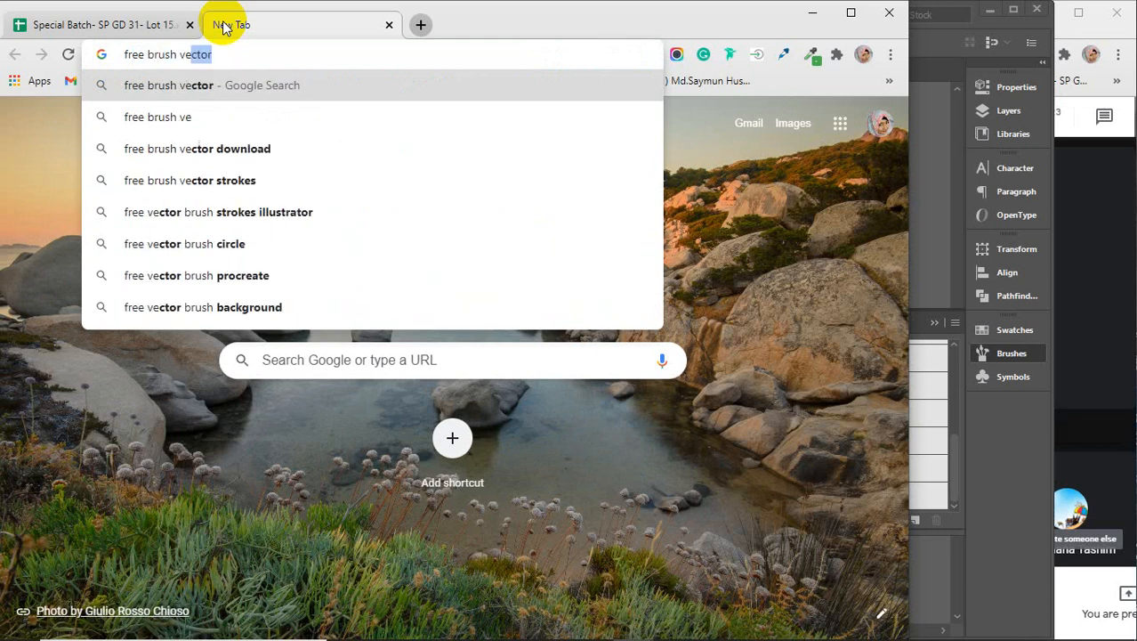
pyautogui.write('ctor')
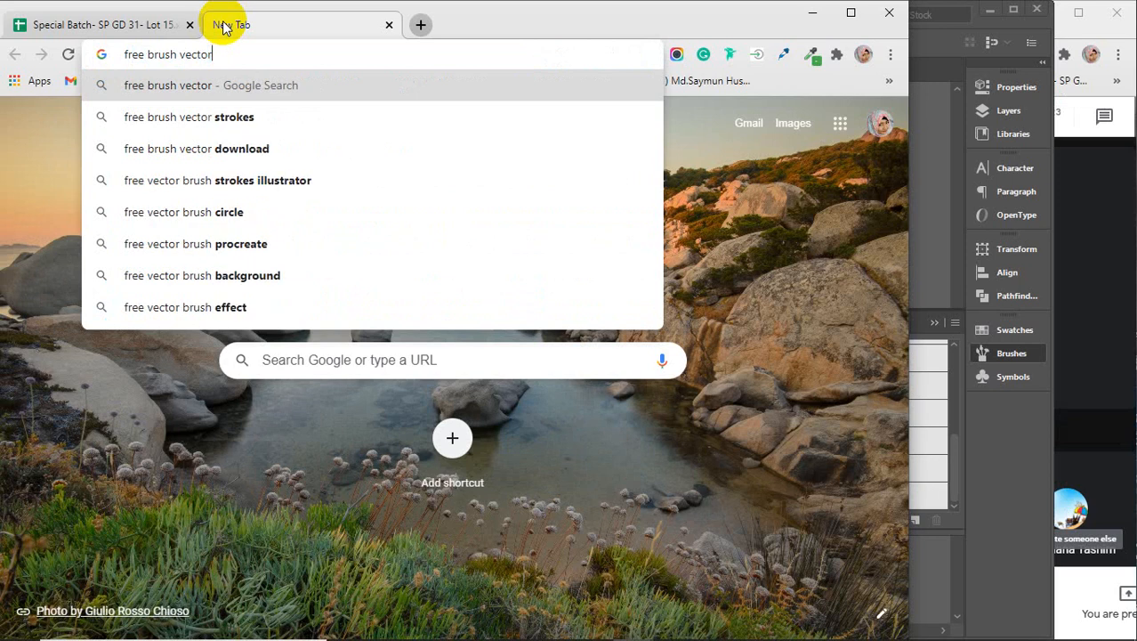
pyautogui.click(249, 116)
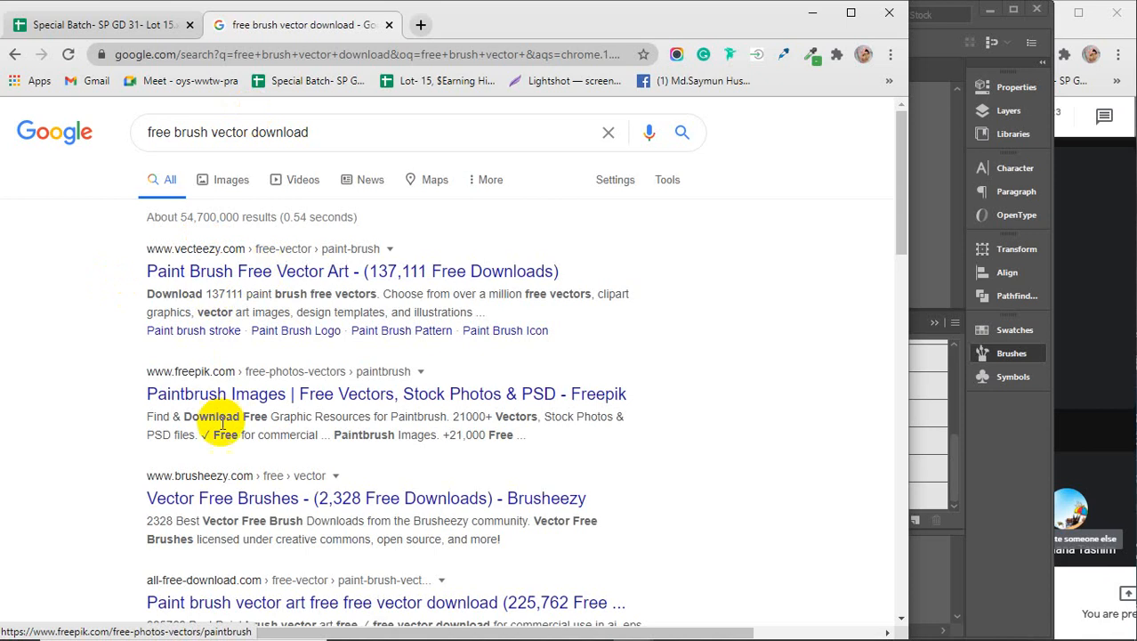
# - Browse the free paint brush vectors on Vecteezy, dismissing the account sign-up prompt, and close the page and minimise Chrome
pyautogui.click(277, 278)
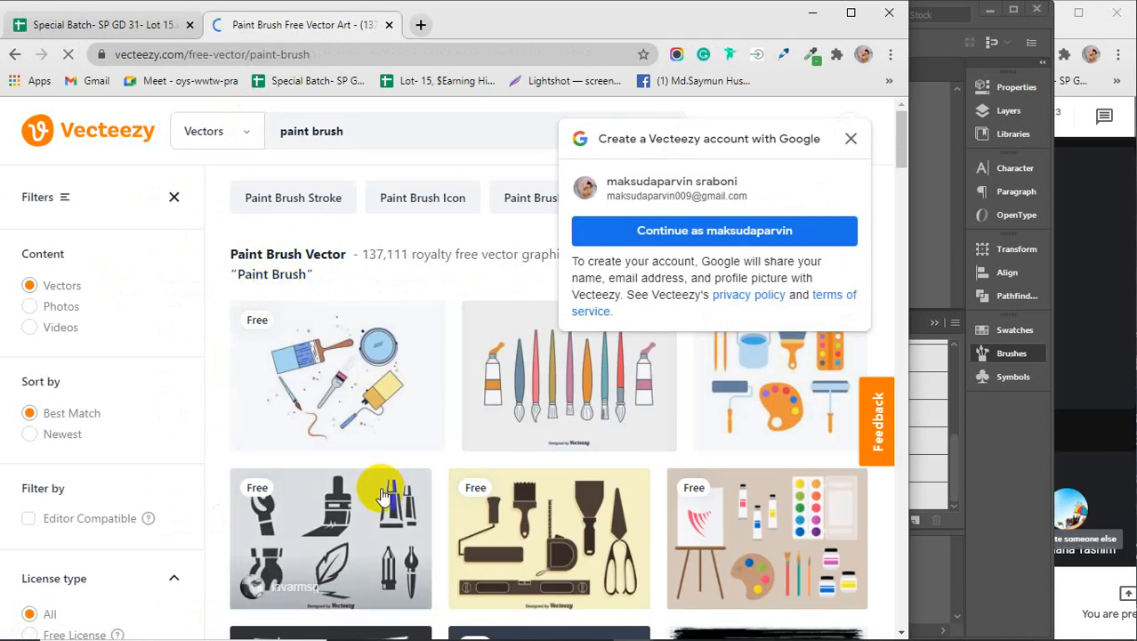
pyautogui.scroll(-5, 380, 484)
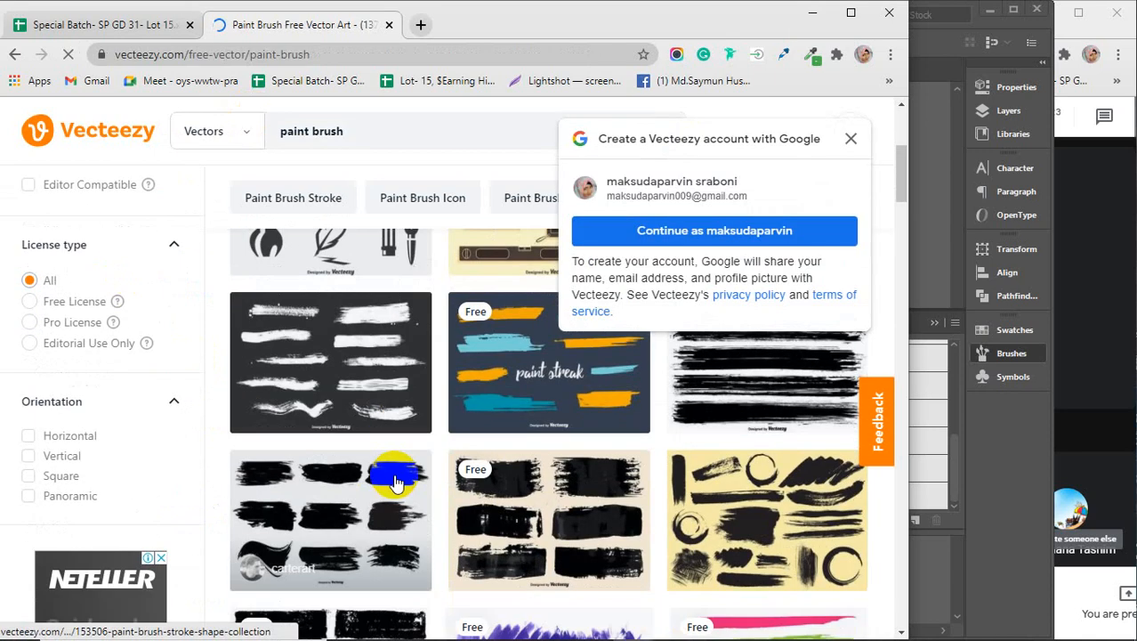
pyautogui.click(851, 139)
pyautogui.scroll(-5, 406, 464)
pyautogui.scroll(-4, 404, 472)
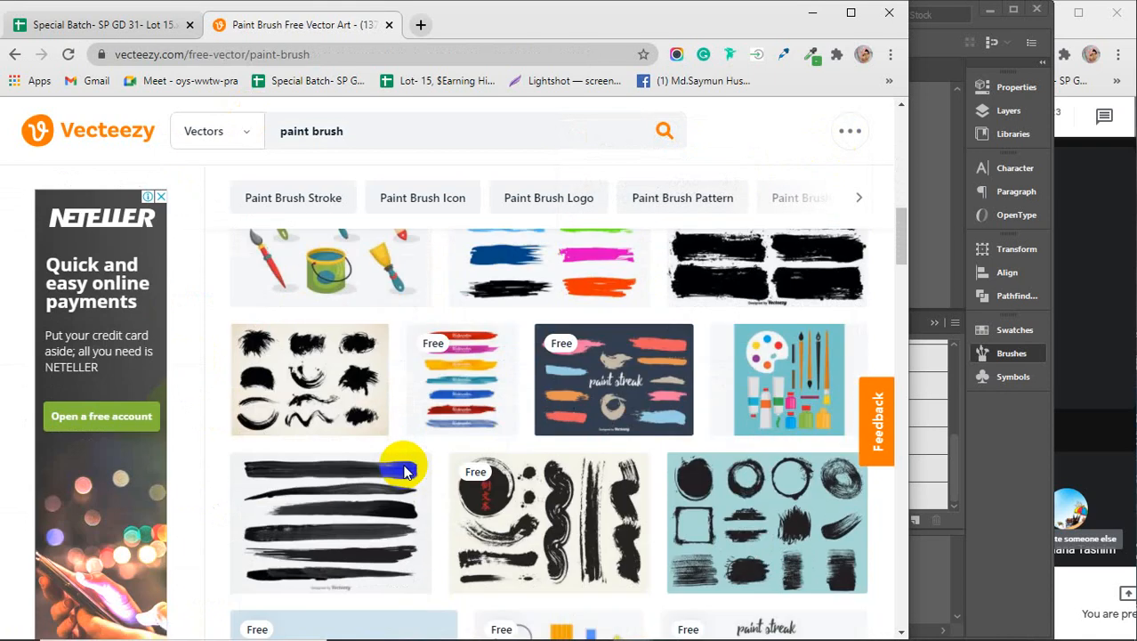
pyautogui.scroll(-2, 410, 469)
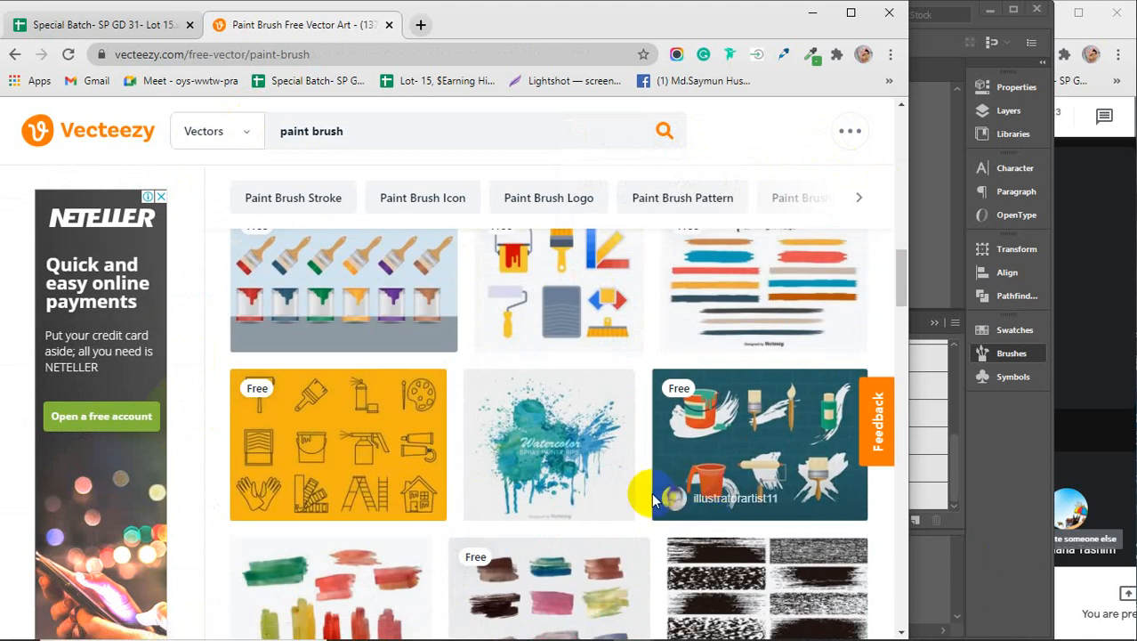
pyautogui.scroll(-3, 635, 488)
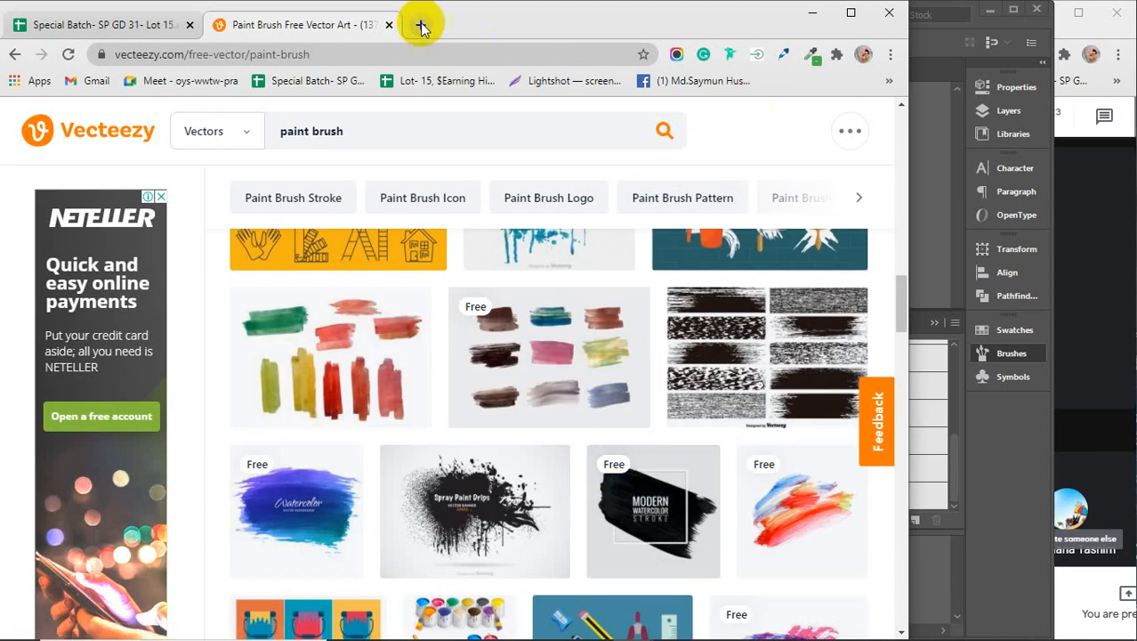
pyautogui.click(389, 25)
pyautogui.click(810, 13)
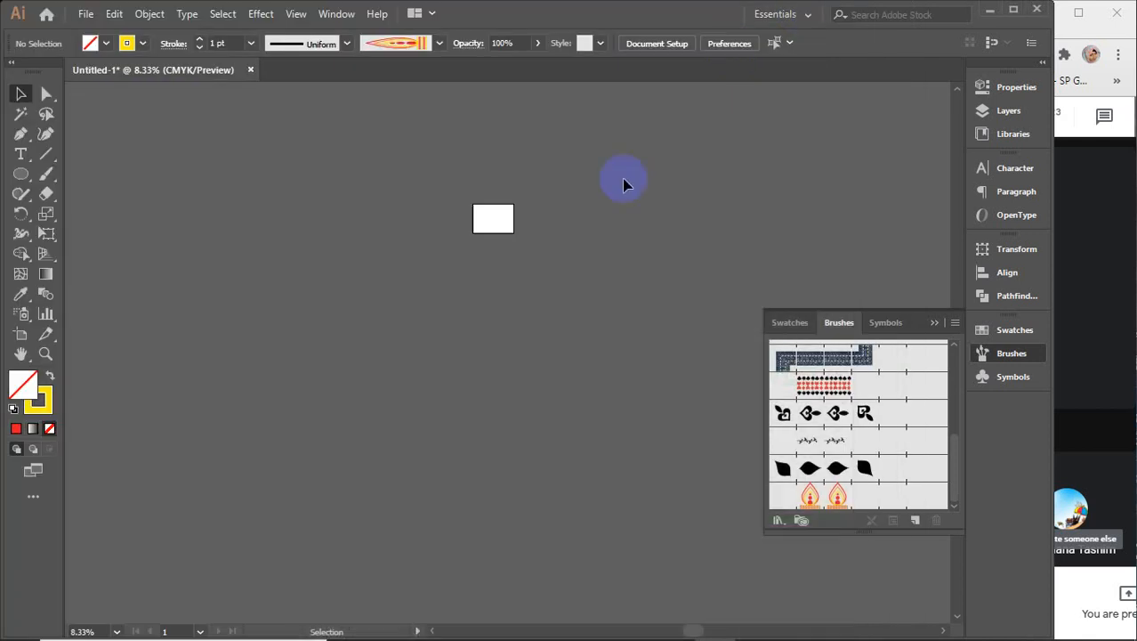
# - Check the Save Brush Library command once more without using it and collapse the Brushes panel
pyautogui.click(954, 322)
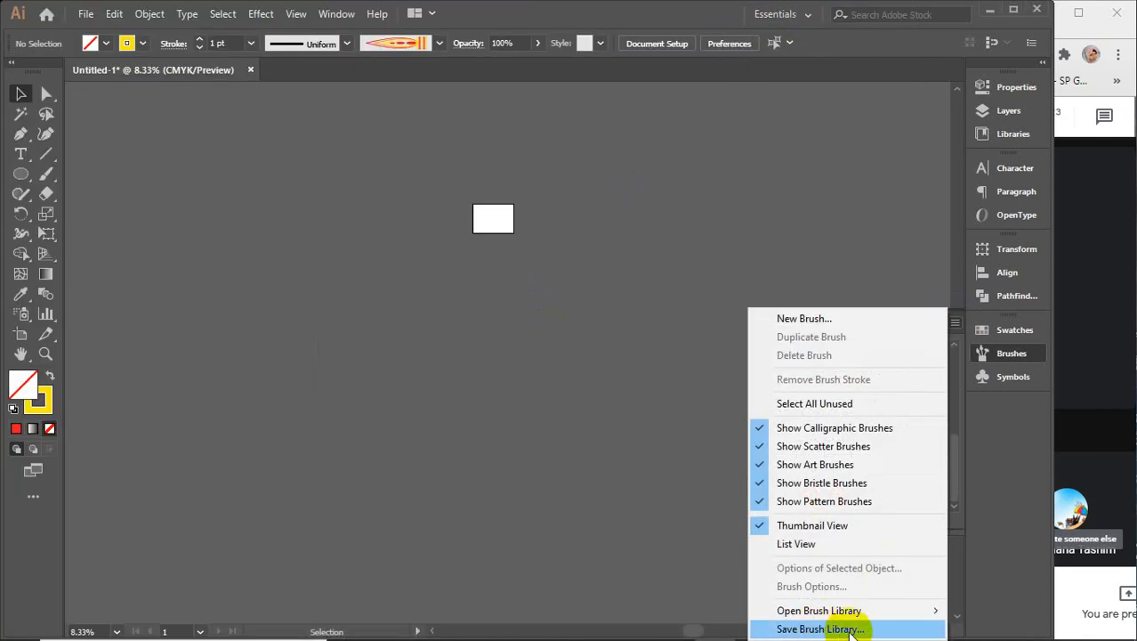
pyautogui.click(585, 314)
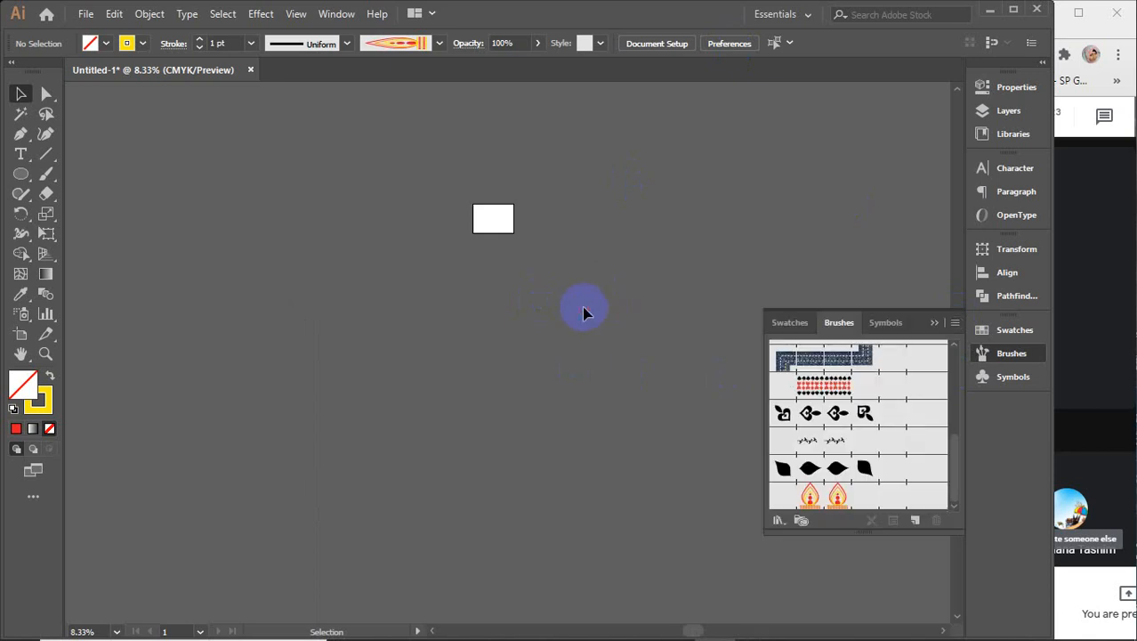
pyautogui.click(937, 324)
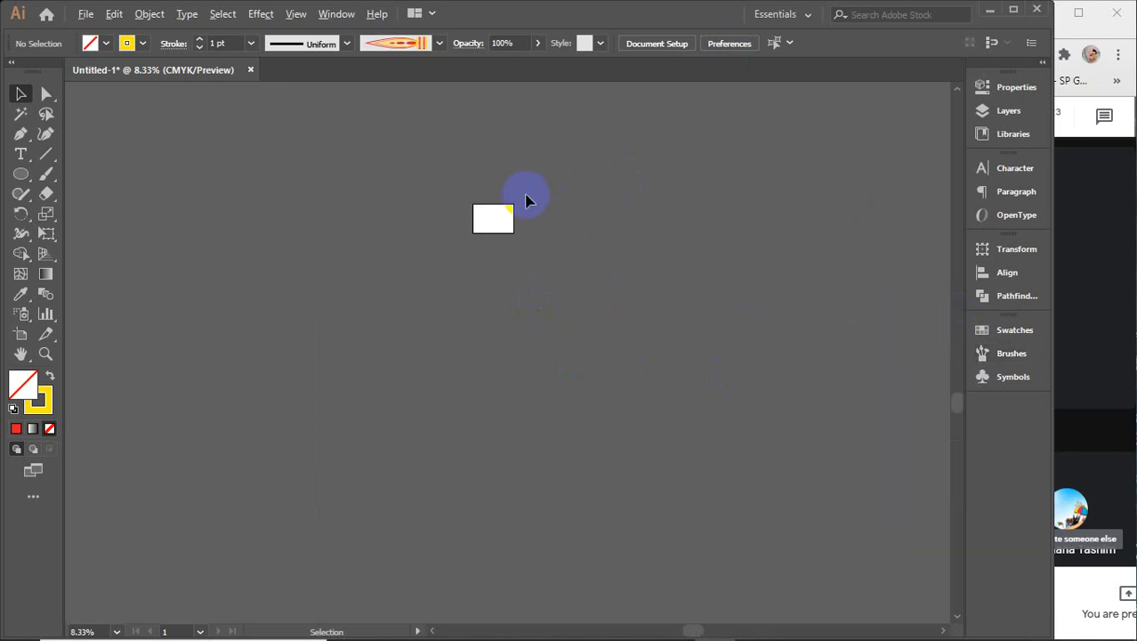
pyautogui.scroll(5, 525, 200)
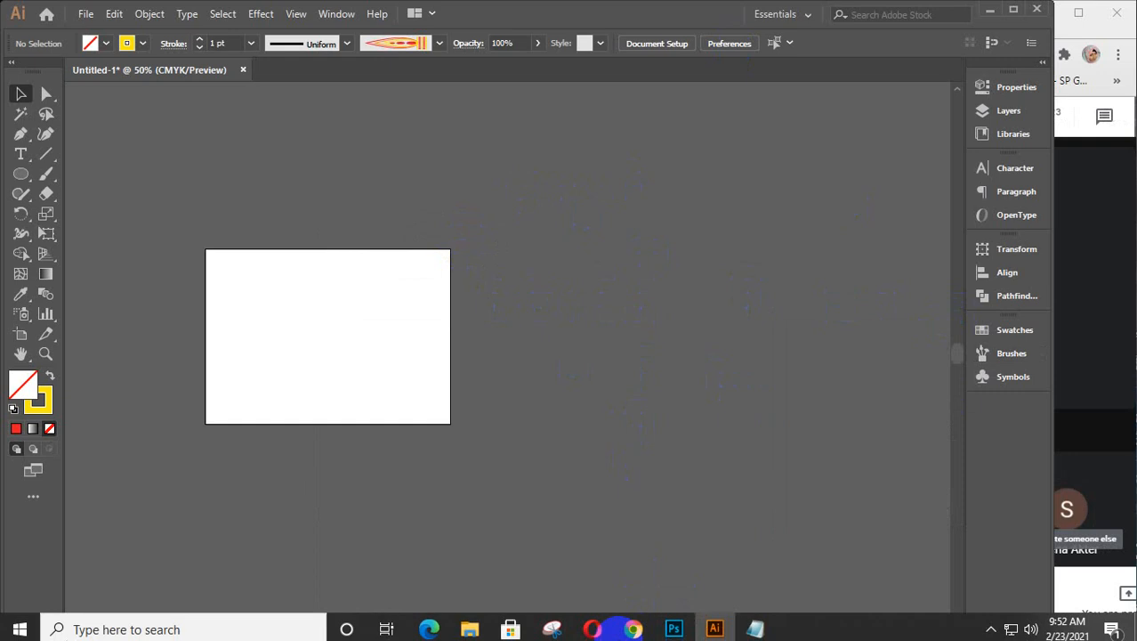
# - Switch to Chrome, widen its window and search the web for "free brush vector download" in a new tab
pyautogui.moveTo(633, 623)
pyautogui.click(584, 552)
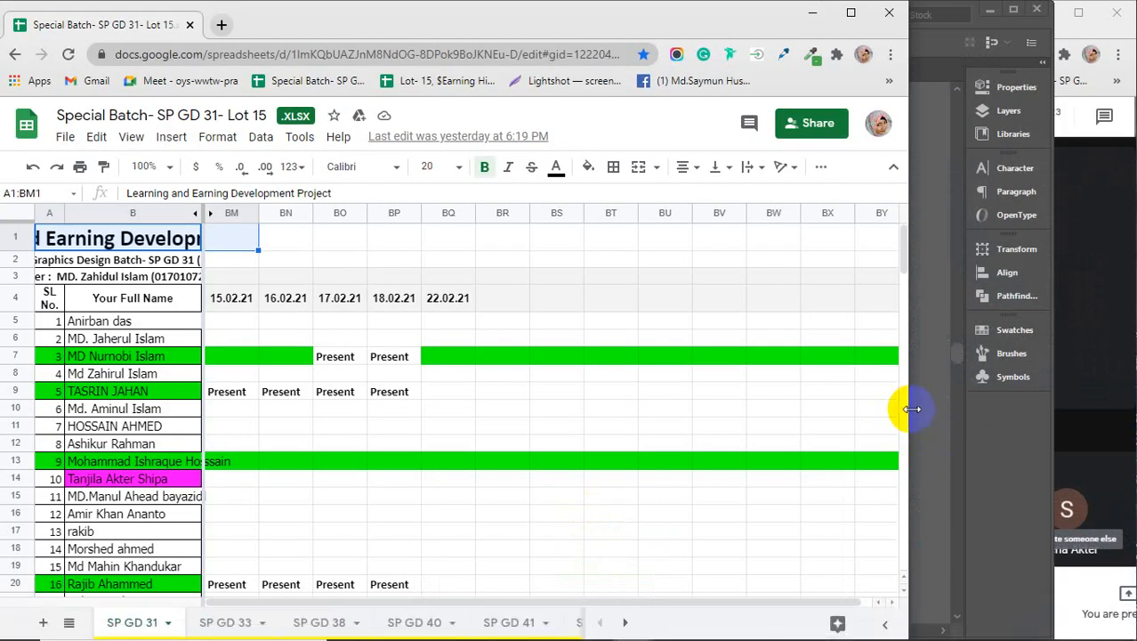
pyautogui.moveTo(914, 409); pyautogui.dragTo(1013, 407)
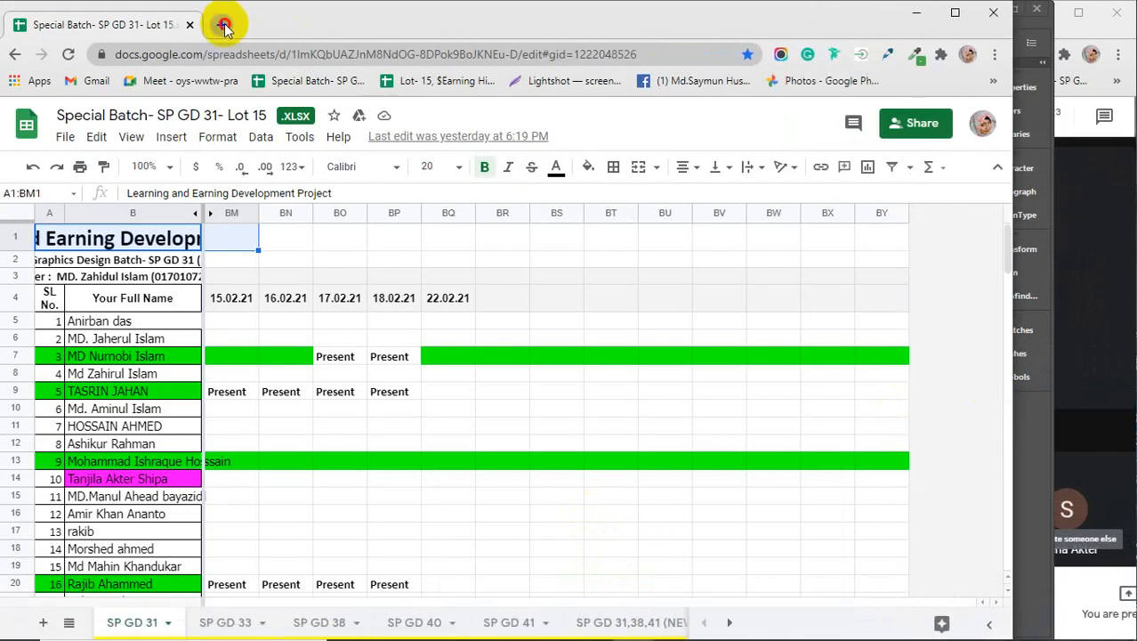
pyautogui.click(224, 25)
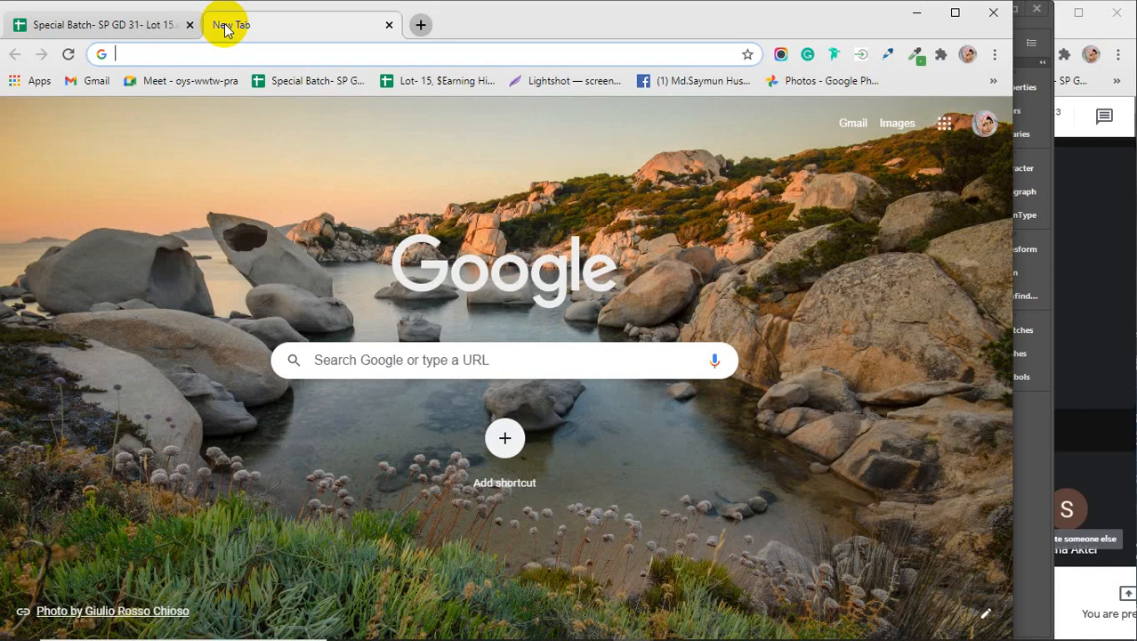
pyautogui.write('f')
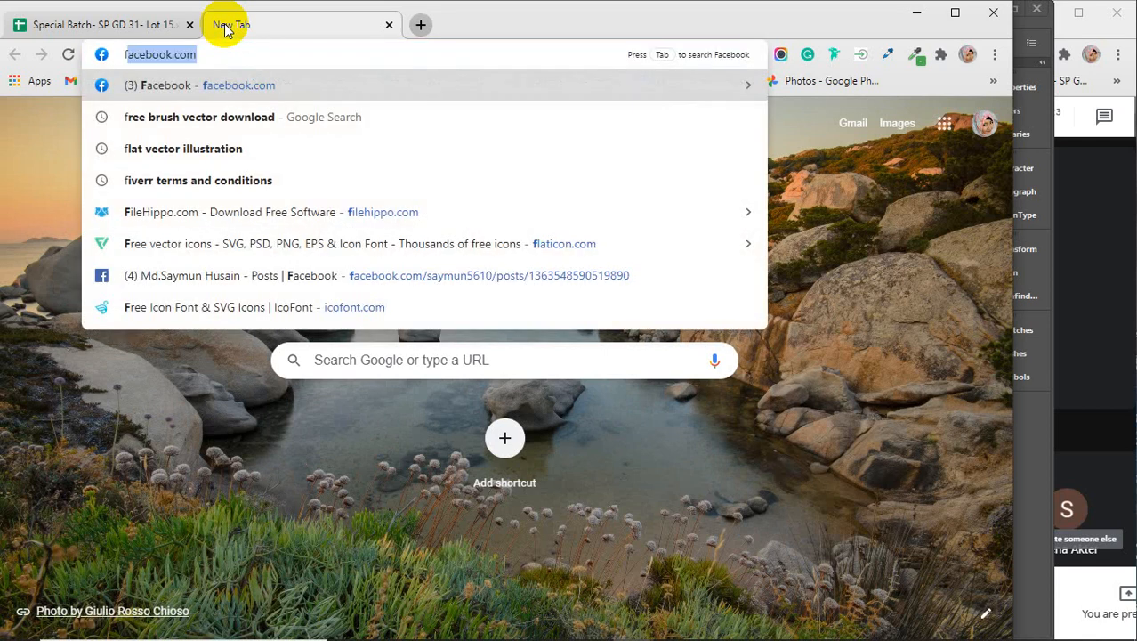
pyautogui.write('ree')
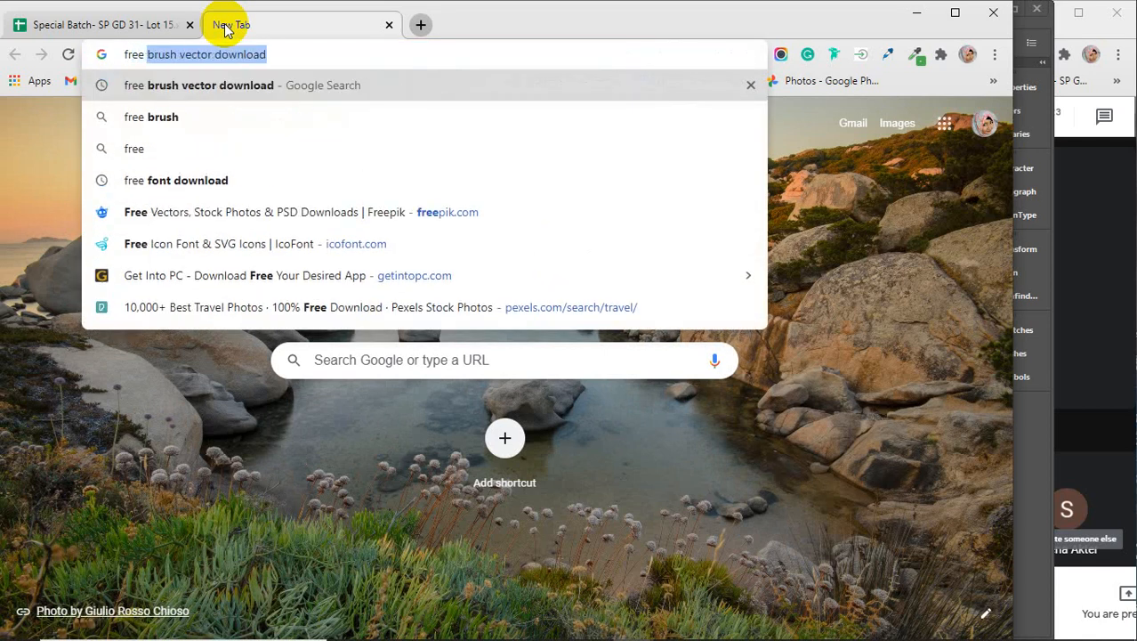
pyautogui.press('Return')
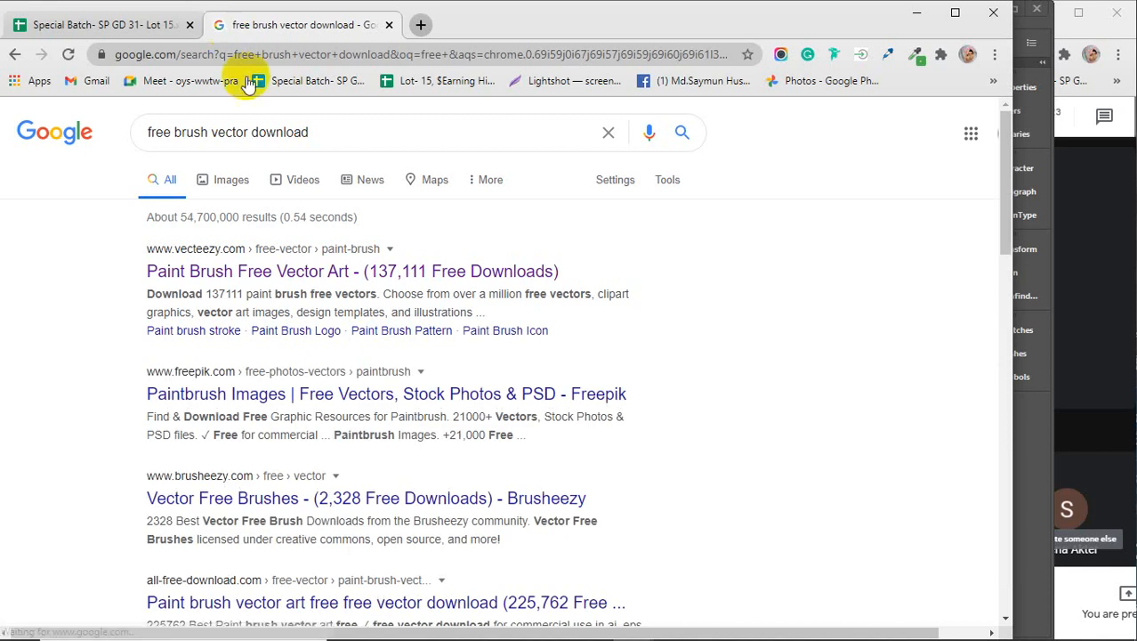
# - Open Vecteezy's Paint Brush Free Vector Art result and examine the listed vectors for one to download
pyautogui.click(272, 277)
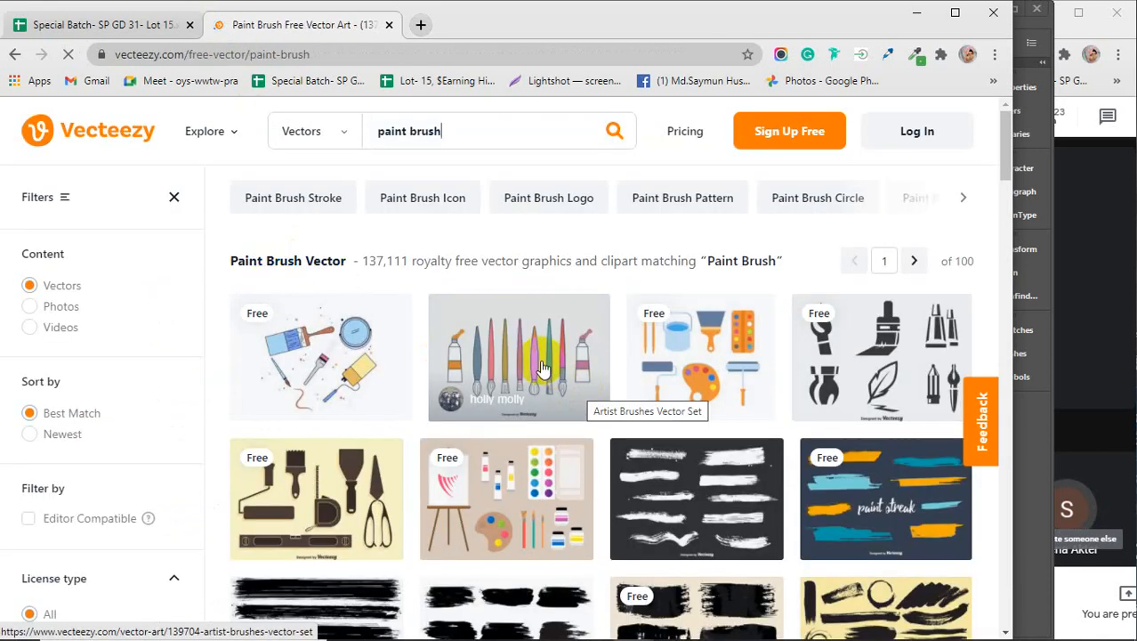
pyautogui.scroll(-10, 543, 368)
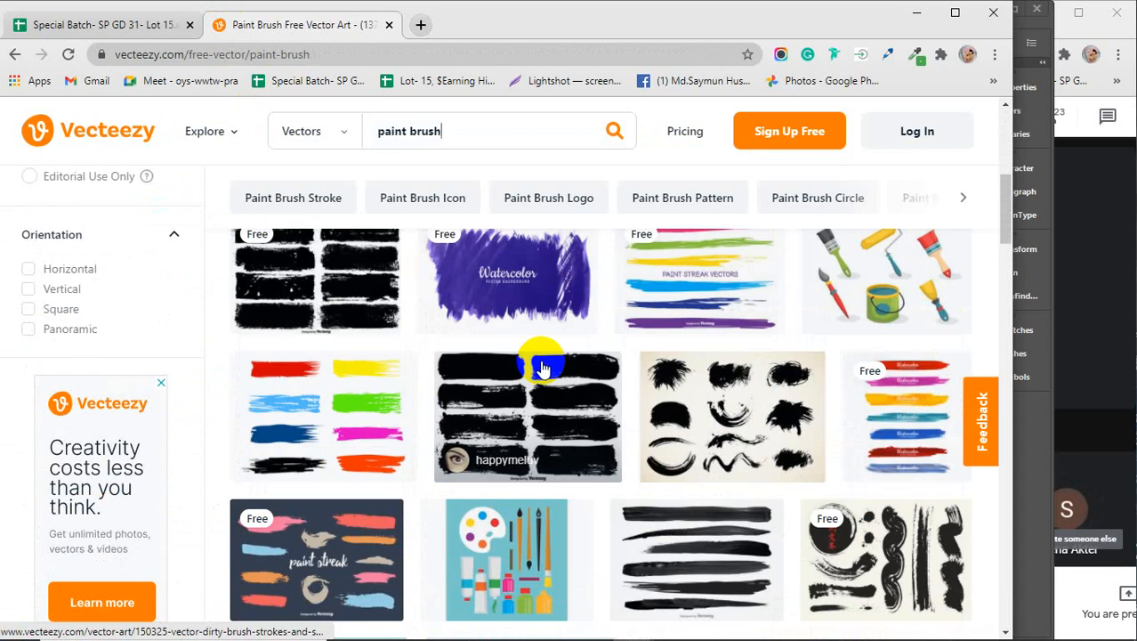
pyautogui.scroll(-3, 543, 367)
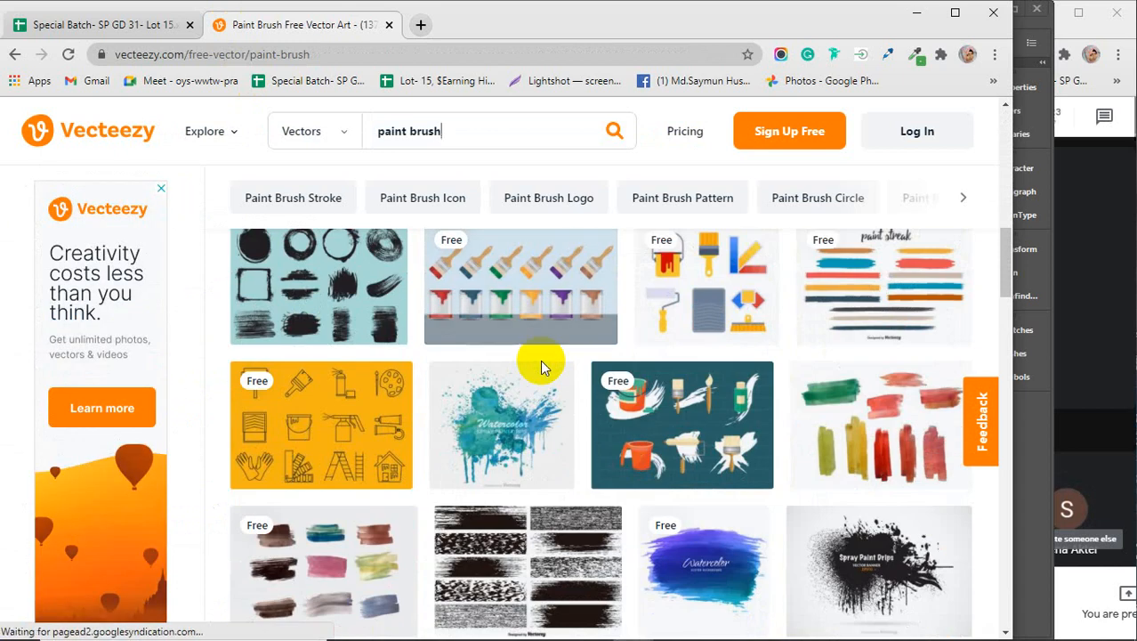
pyautogui.scroll(-5, 524, 349)
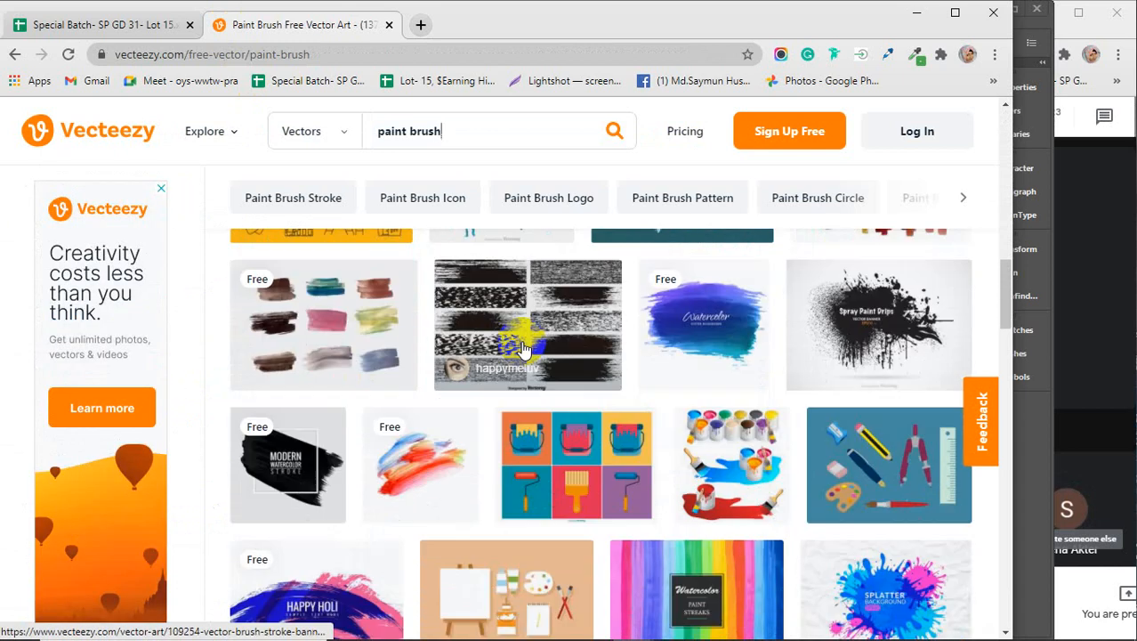
pyautogui.scroll(-2, 523, 349)
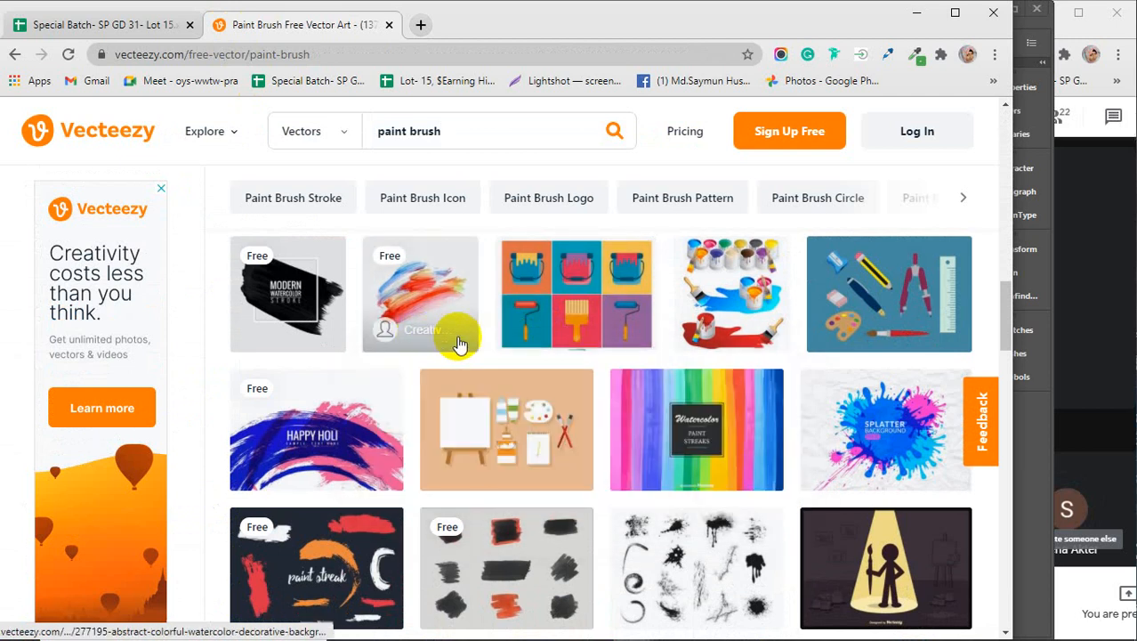
pyautogui.scroll(-1, 690, 296)
pyautogui.scroll(-2, 689, 296)
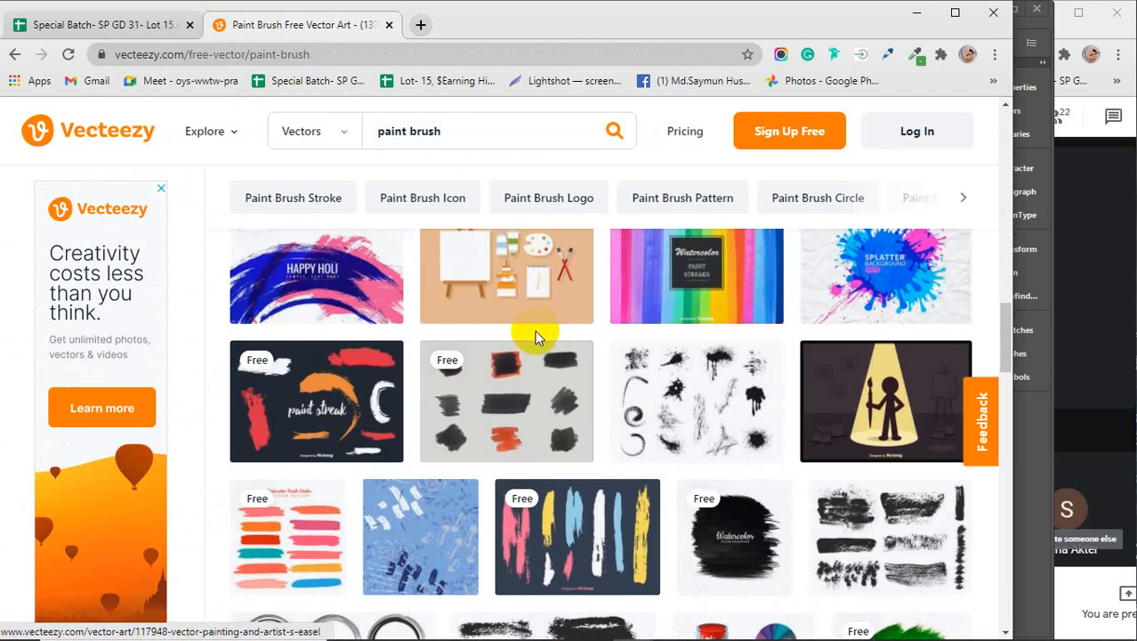
pyautogui.scroll(-1, 538, 333)
pyautogui.scroll(-3, 537, 339)
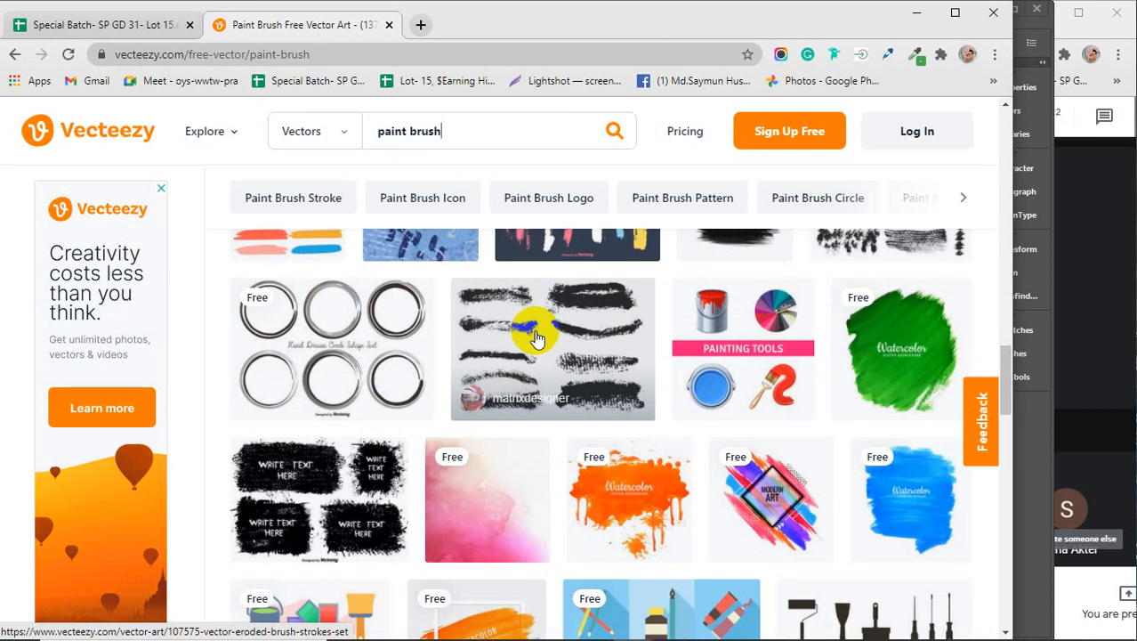
pyautogui.scroll(-1, 537, 338)
# - Download the orange modern watercolor background under the Free License, close its page, and minimise Chrome and Illustrator
pyautogui.click(623, 407)
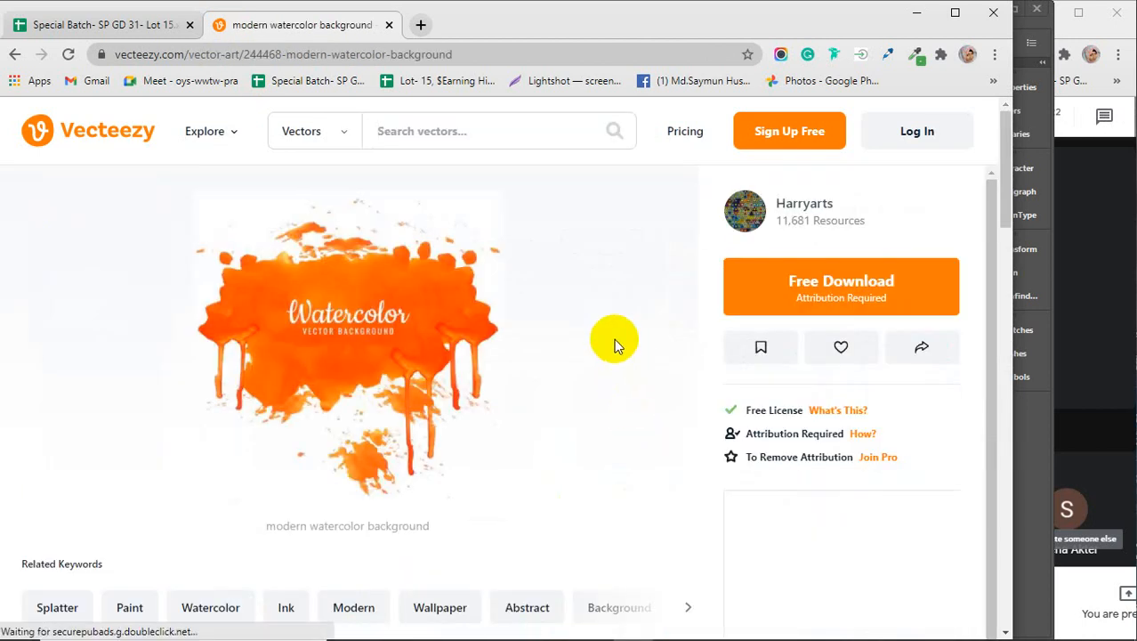
pyautogui.click(842, 285)
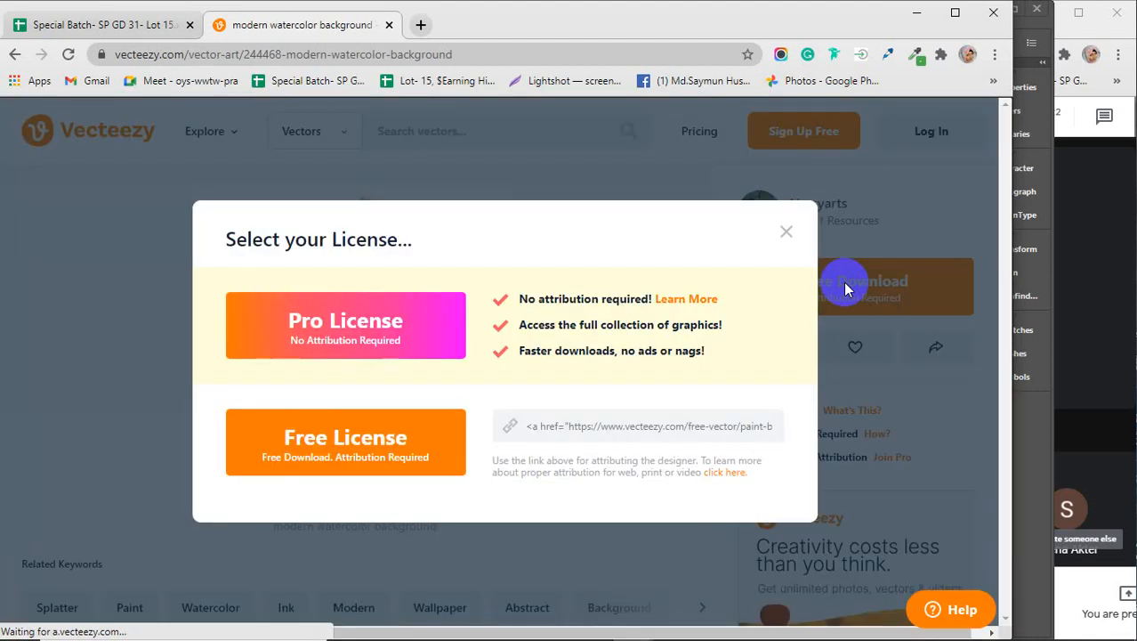
pyautogui.click(294, 449)
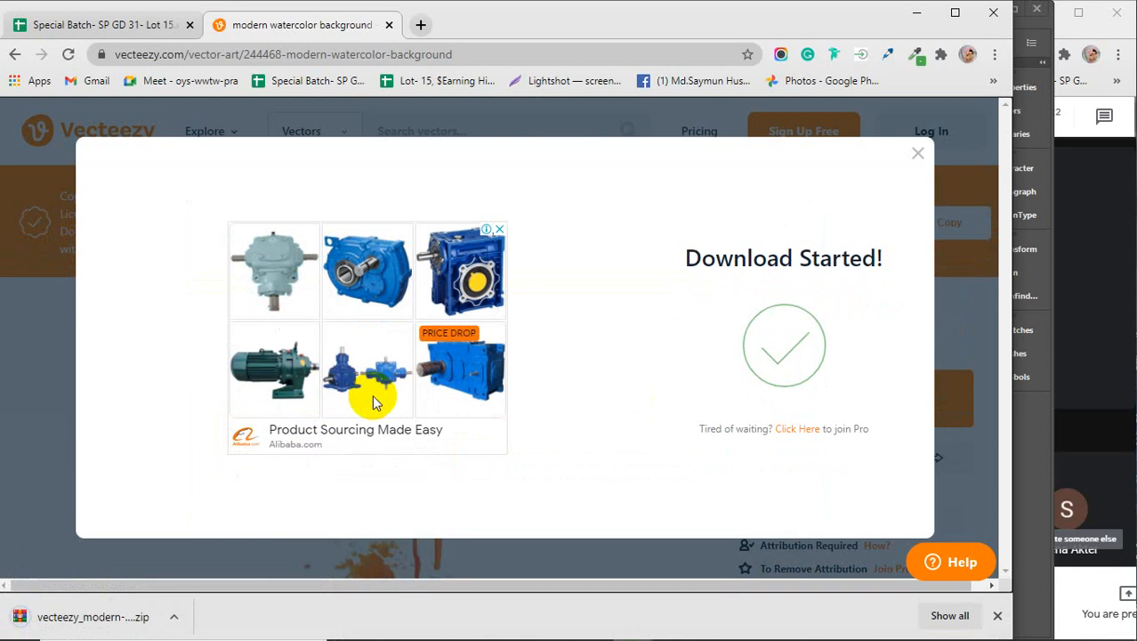
pyautogui.click(389, 25)
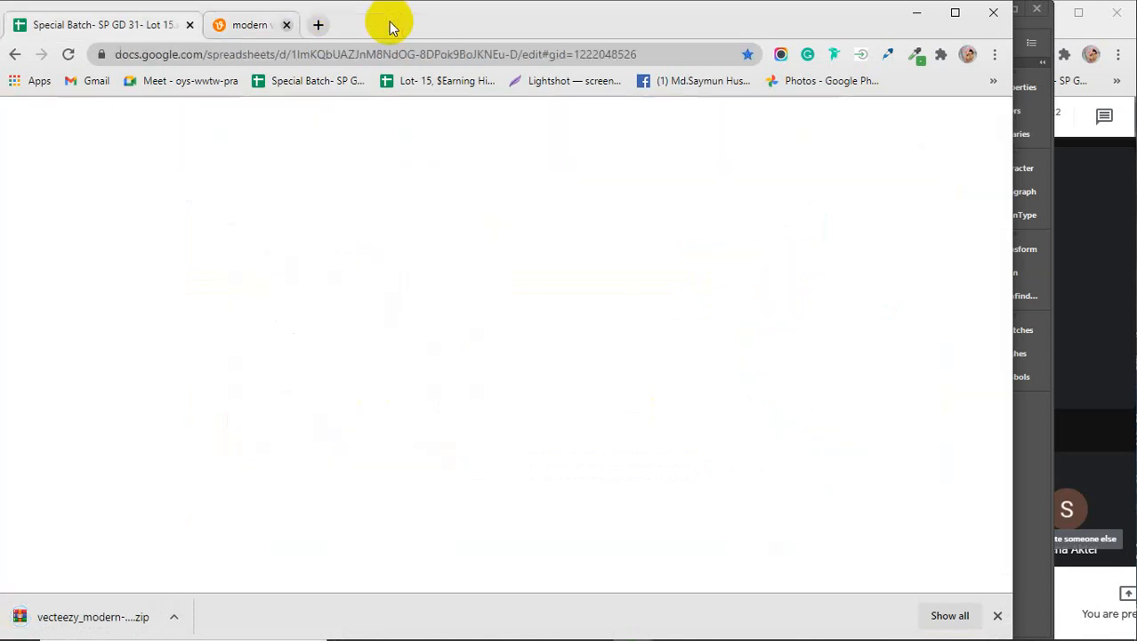
pyautogui.click(916, 14)
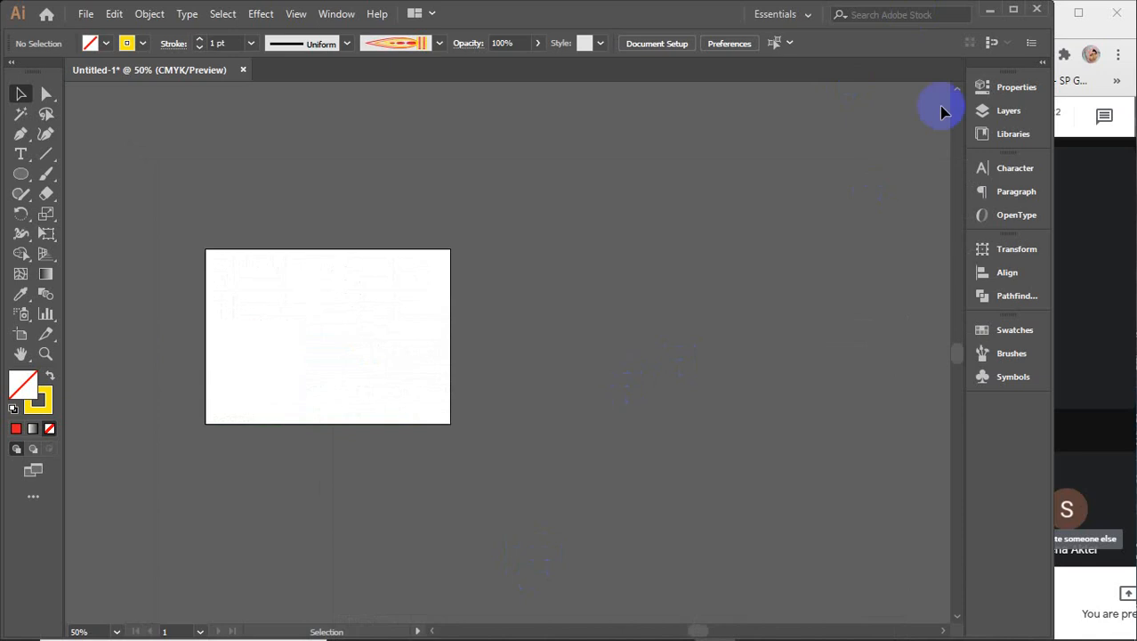
pyautogui.click(989, 10)
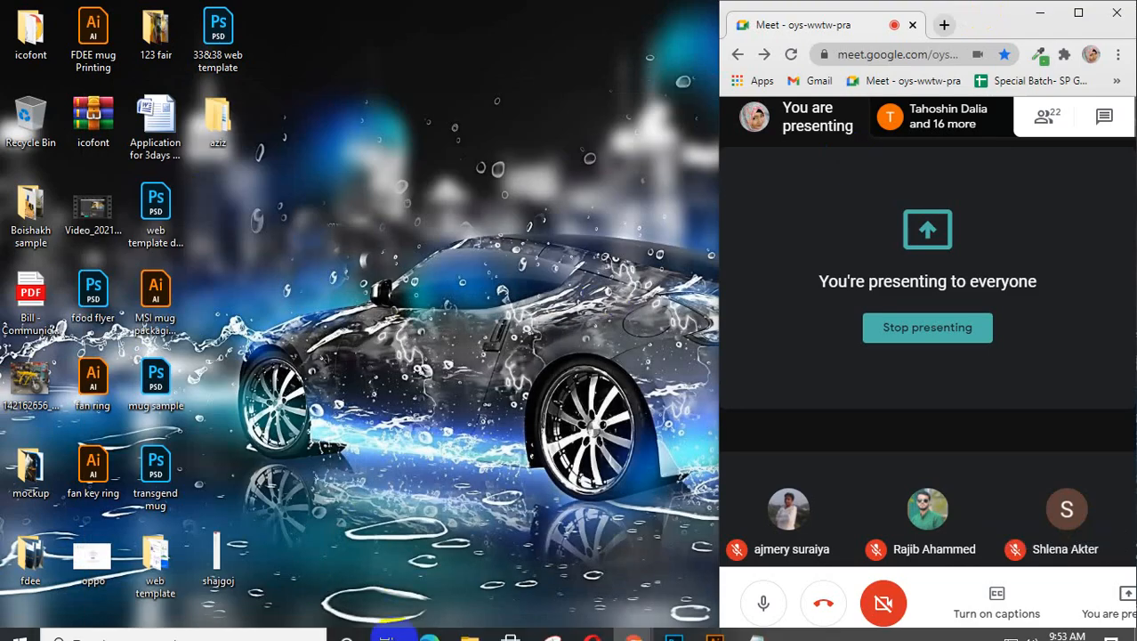
# - Move the vecteezy_modern-watercolor-background_244468 archive from Downloads to the desktop and extract its files there
pyautogui.click(470, 624)
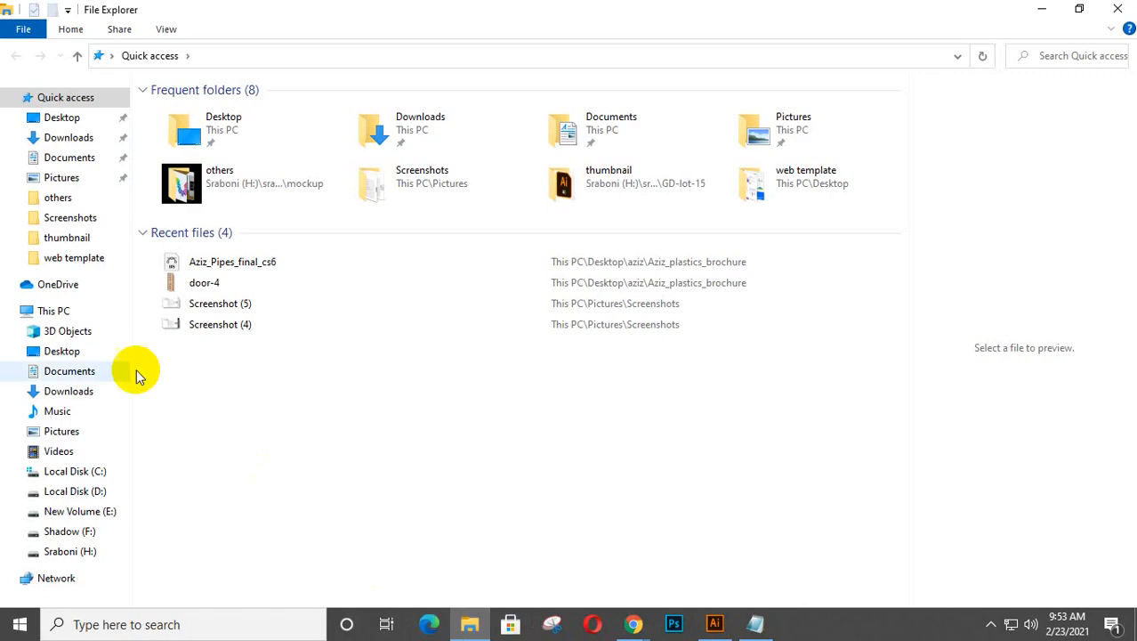
pyautogui.click(49, 139)
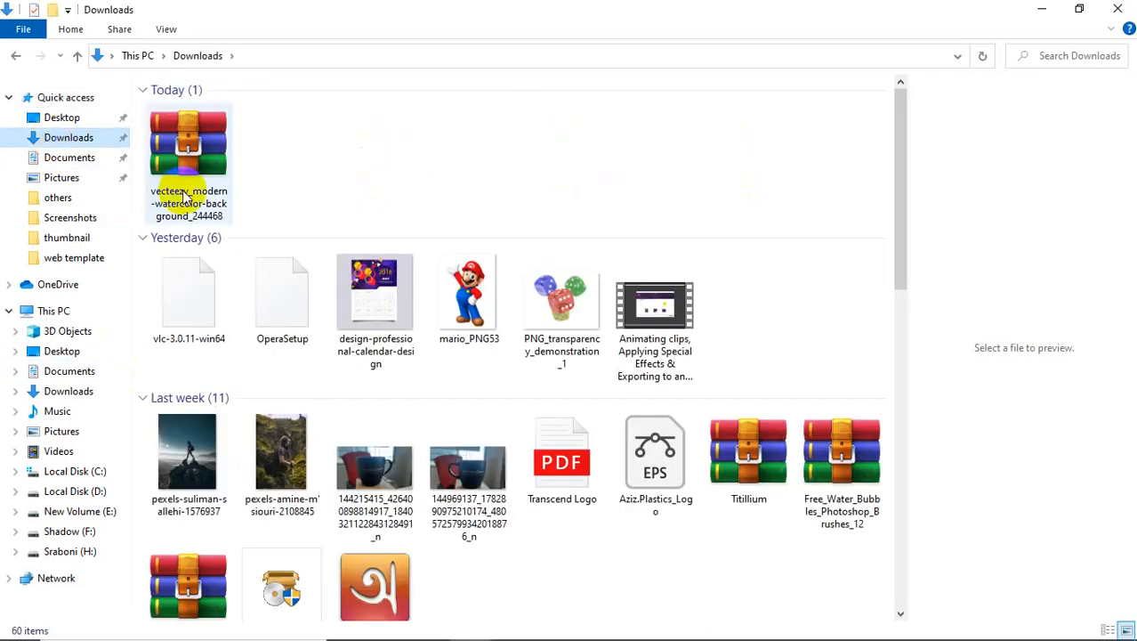
pyautogui.click(183, 168)
pyautogui.hotkey('ctrl', 'x')
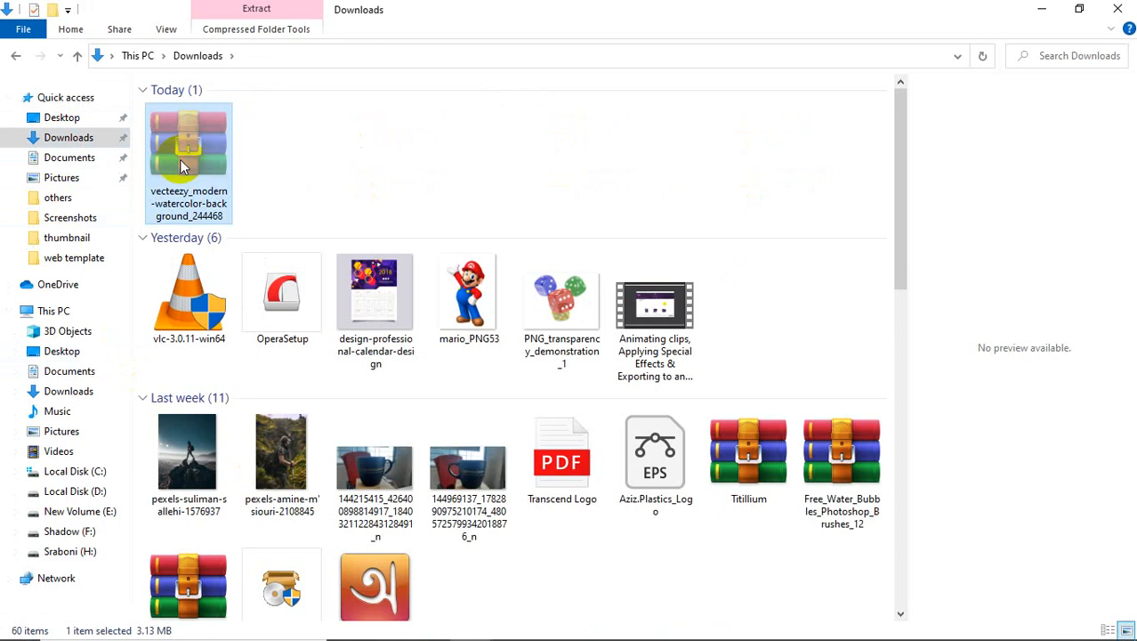
pyautogui.click(73, 119)
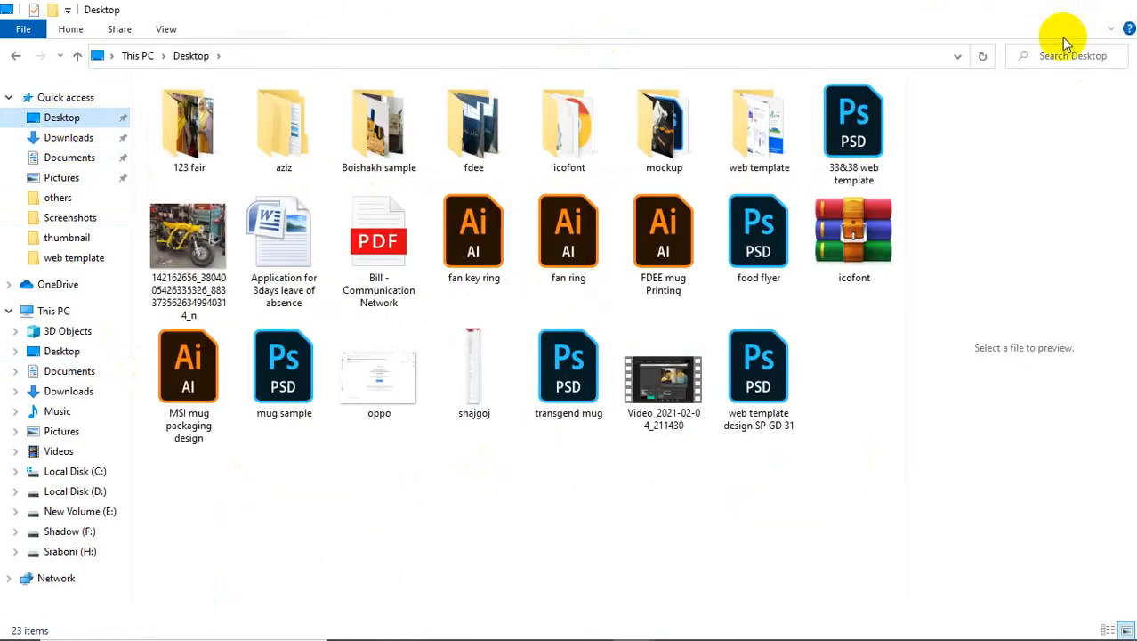
pyautogui.click(1113, 9)
pyautogui.hotkey('ctrl', 'v')
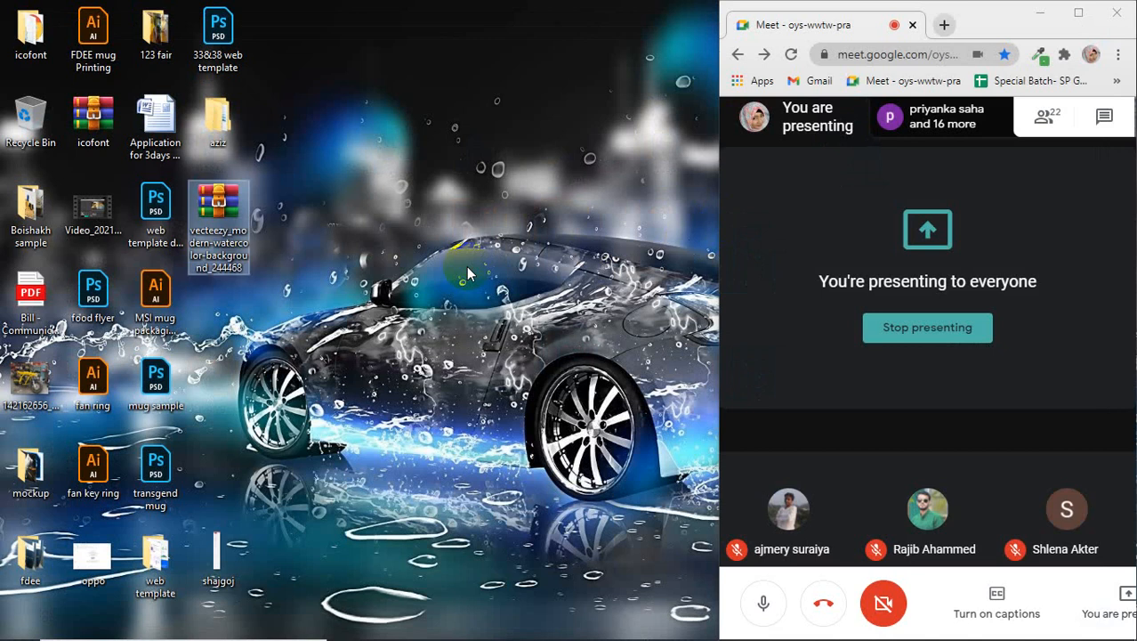
pyautogui.rightClick(199, 219)
pyautogui.click(299, 300)
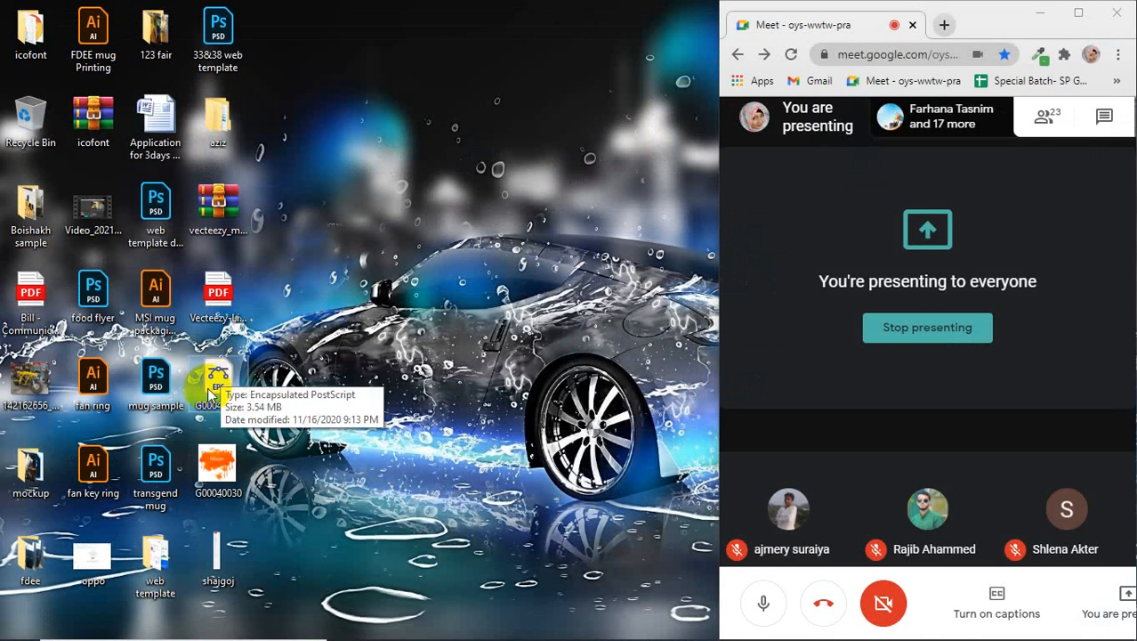
# - Return to Illustrator, open the Save Brush Library dialog, enlarge it to examine the full default folder path, and close it without saving
pyautogui.moveTo(614, 632)
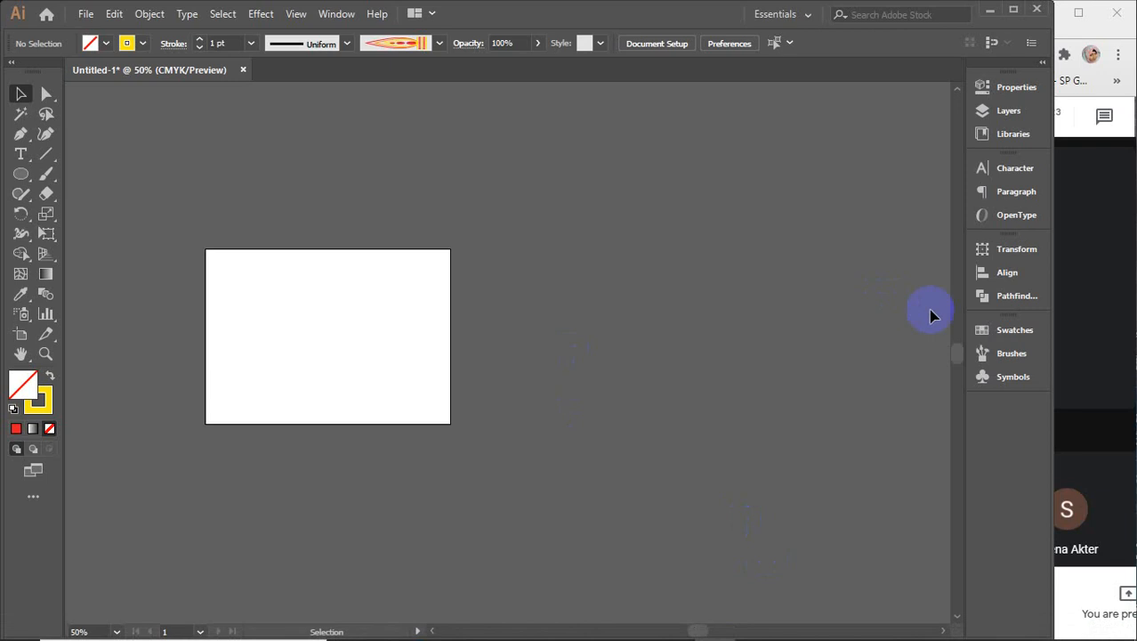
pyautogui.click(998, 354)
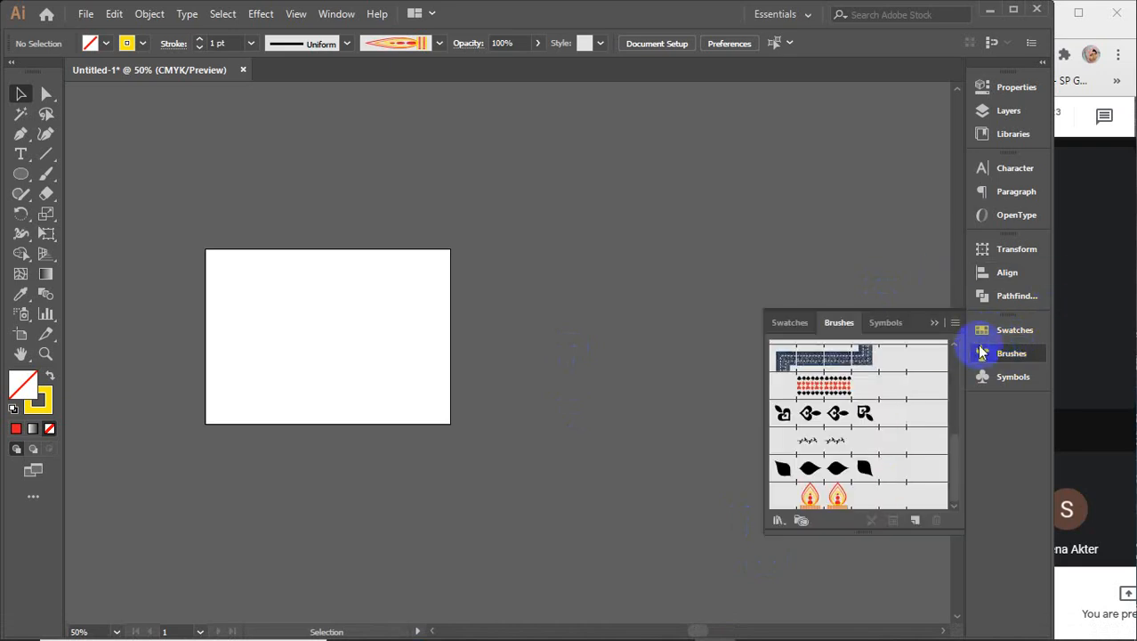
pyautogui.click(955, 323)
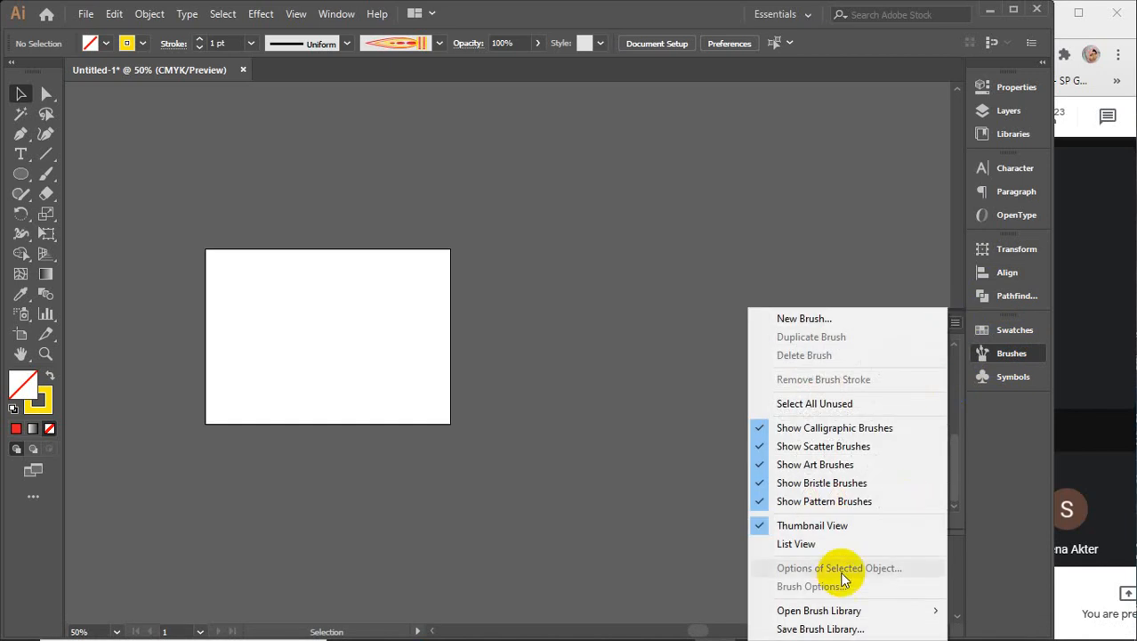
pyautogui.click(820, 629)
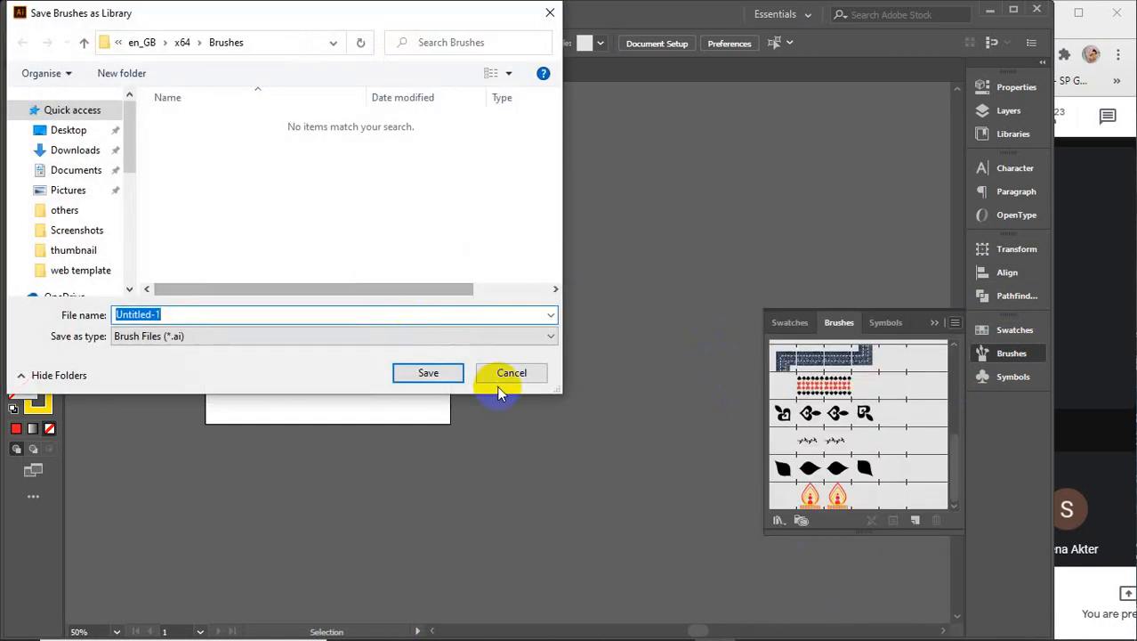
pyautogui.moveTo(558, 390)
pyautogui.mouseDown()
pyautogui.moveTo(851, 560)
pyautogui.moveTo(957, 579)
pyautogui.moveTo(1086, 630)
pyautogui.mouseUp()
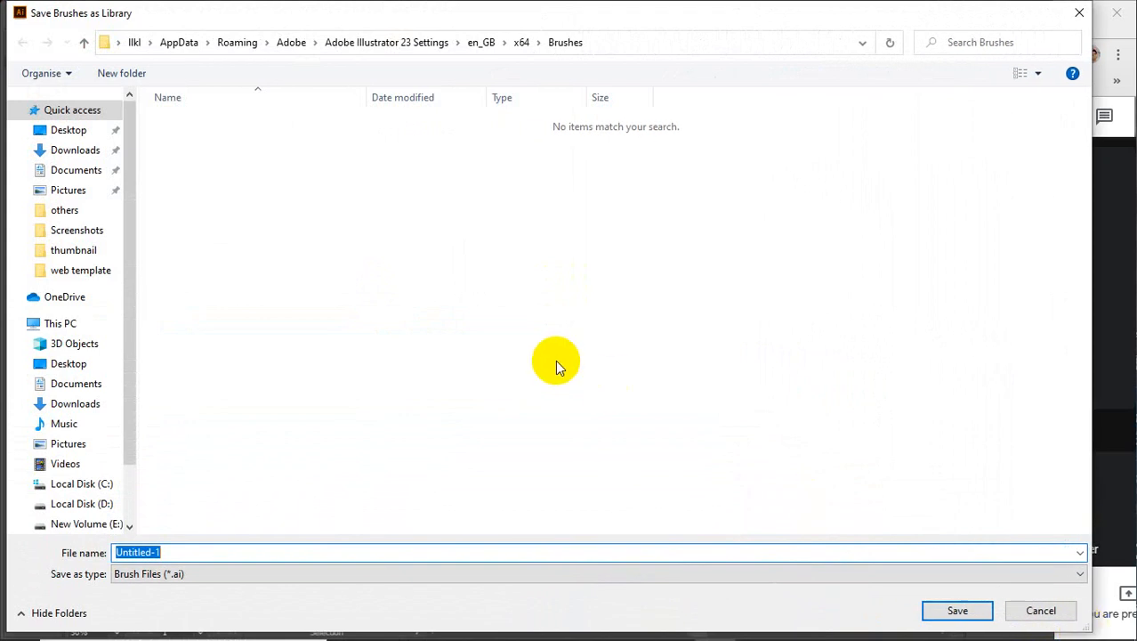
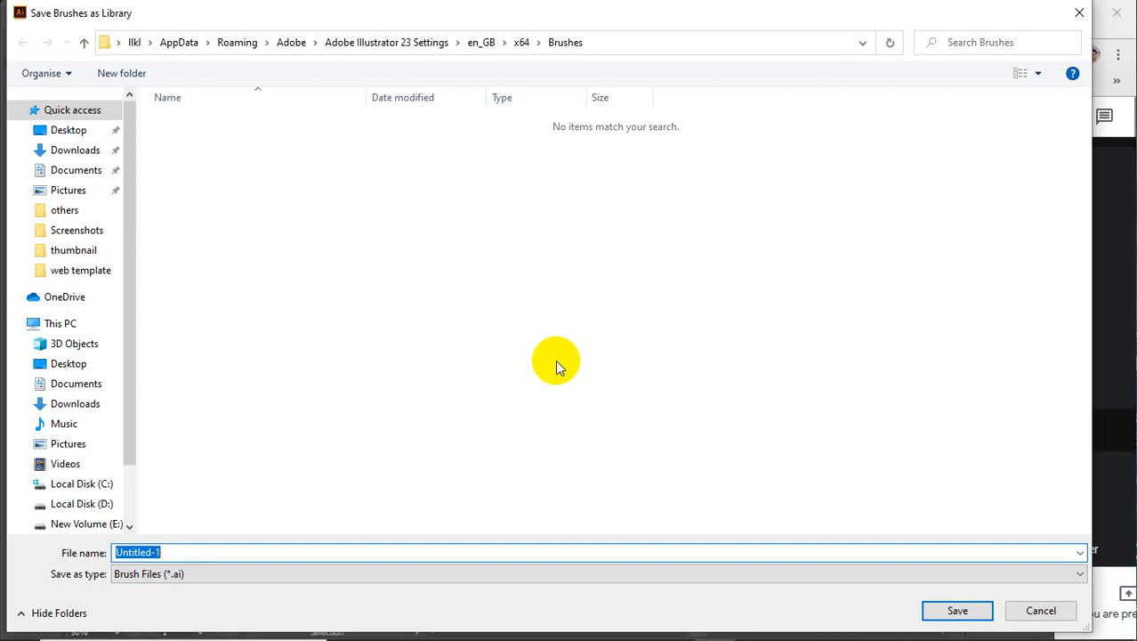
pyautogui.click(1079, 14)
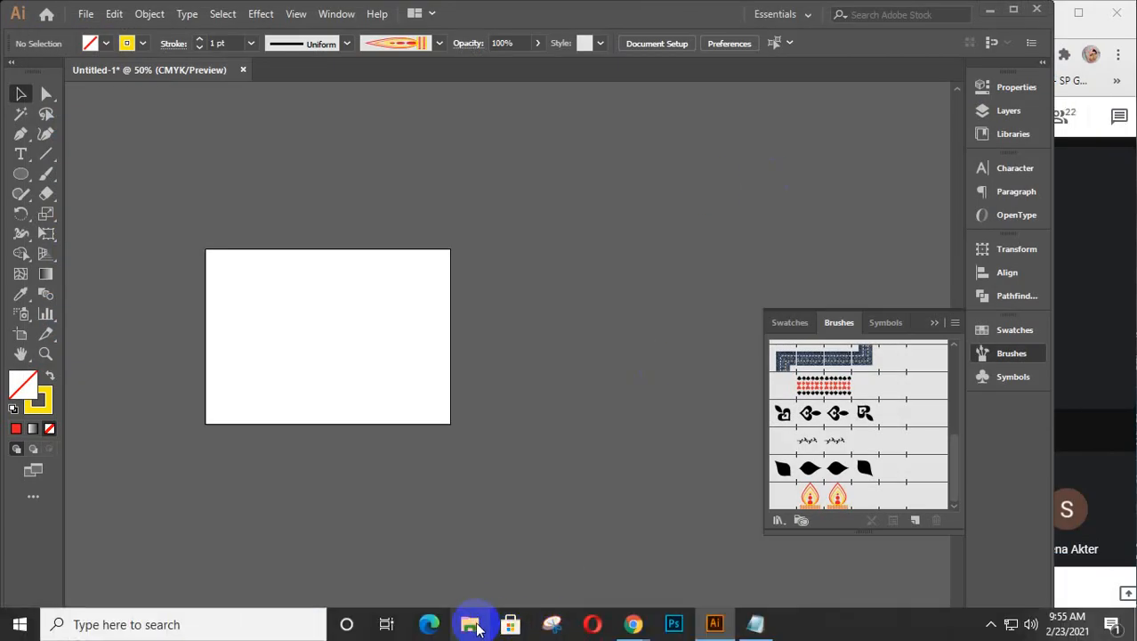
# - Switch to File Explorer and search Quick access for "iikl"
pyautogui.click(471, 624)
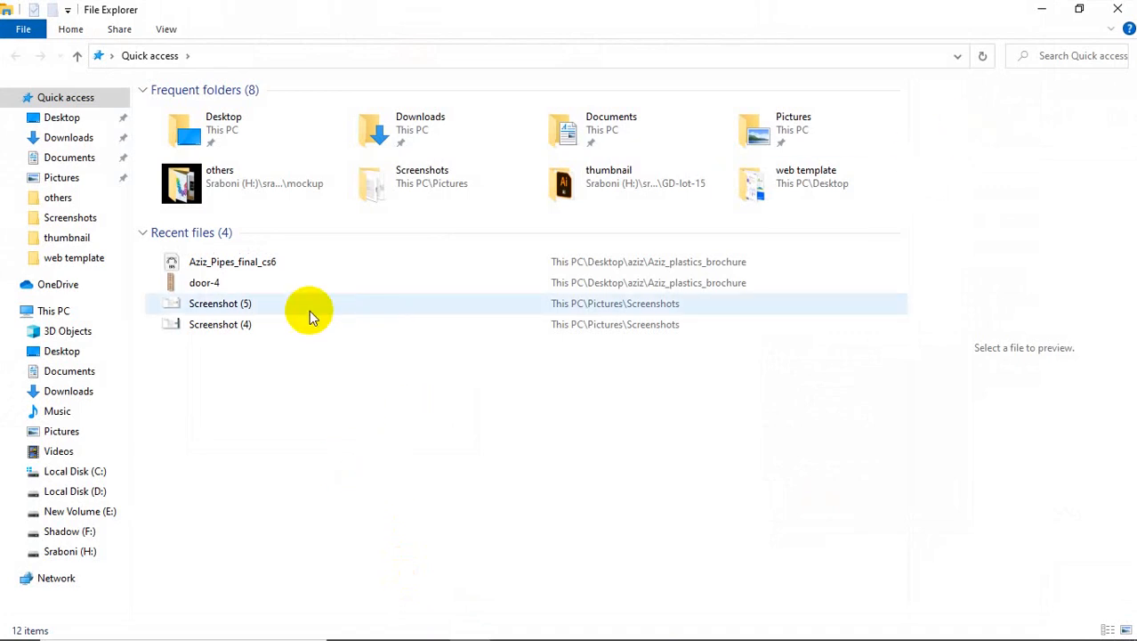
pyautogui.click(1064, 57)
pyautogui.write('iikl')
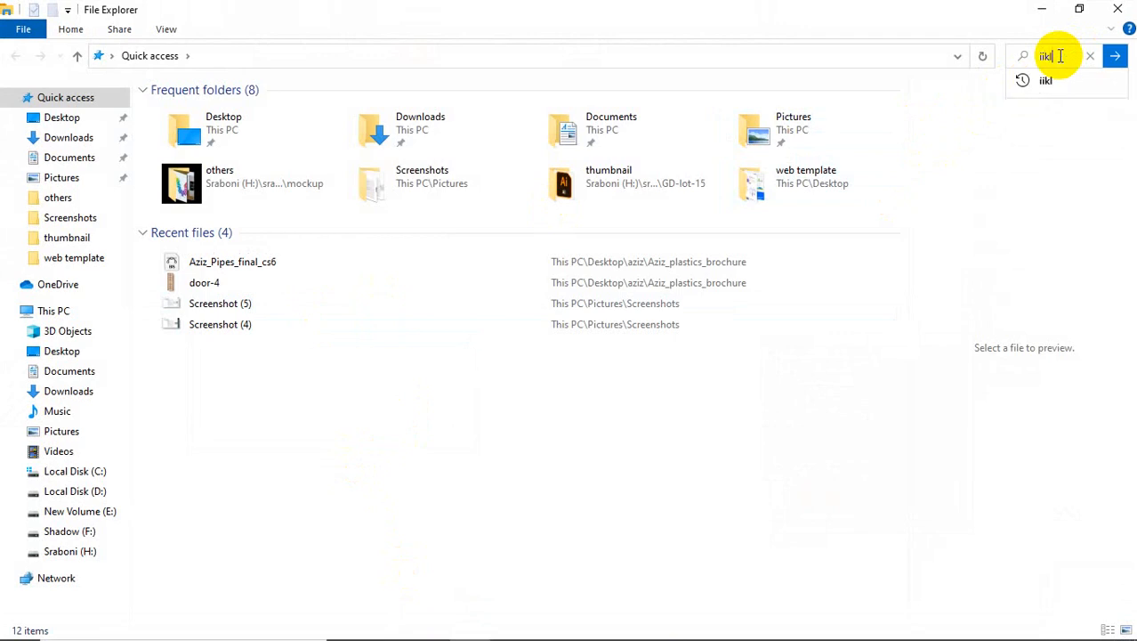
pyautogui.press('Return')
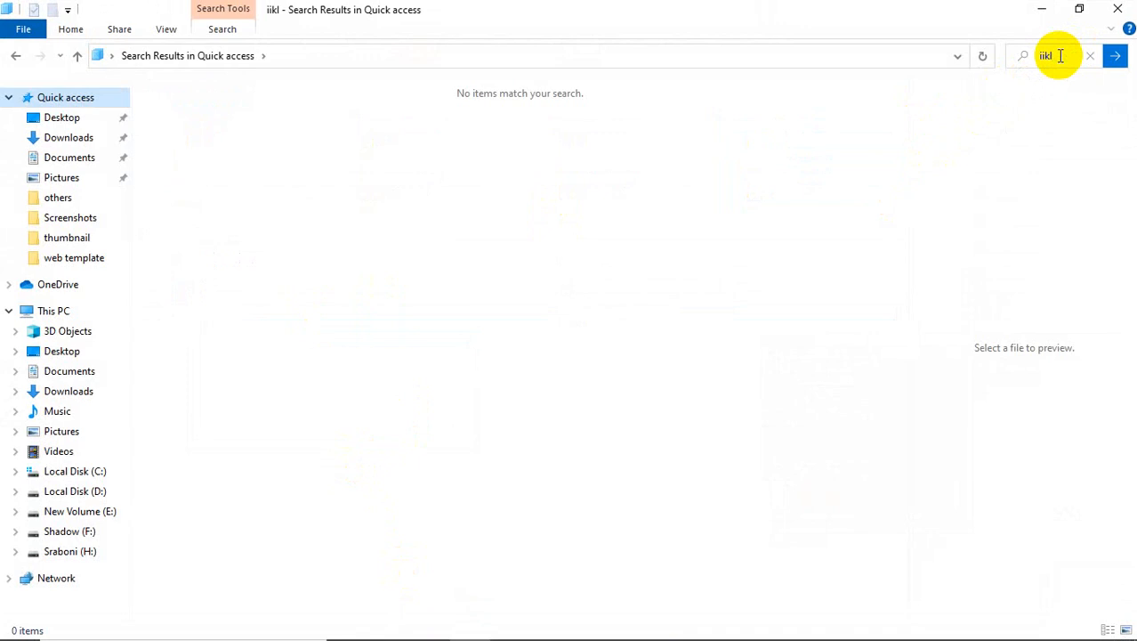
# - Search Quick access for "llkl" and look through the matching files and folders
pyautogui.click(1033, 55)
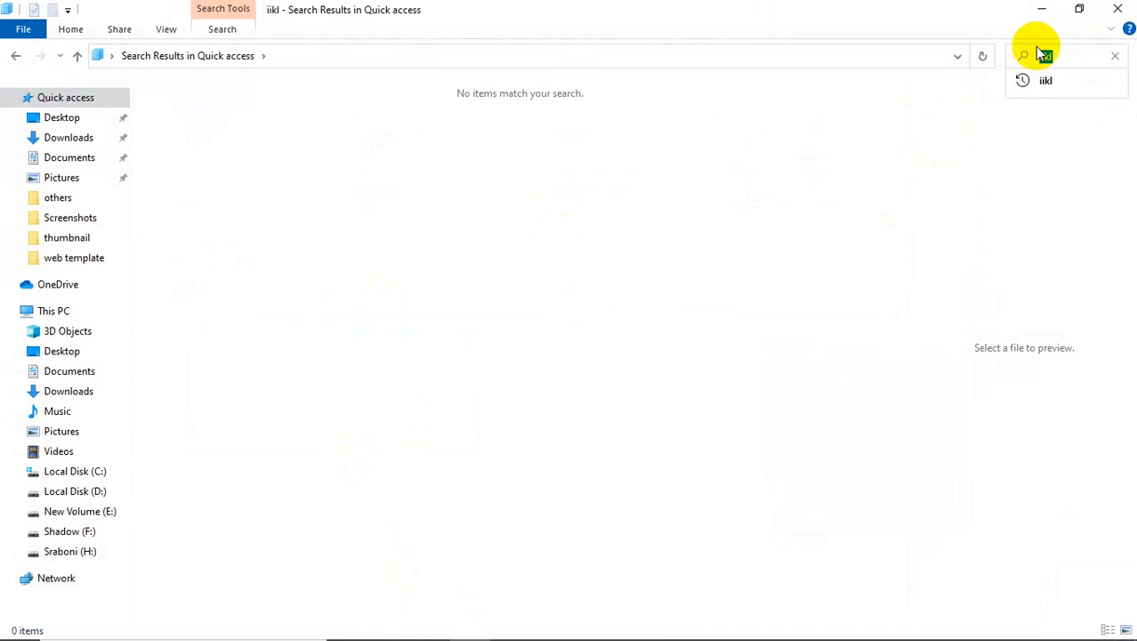
pyautogui.write('ll')
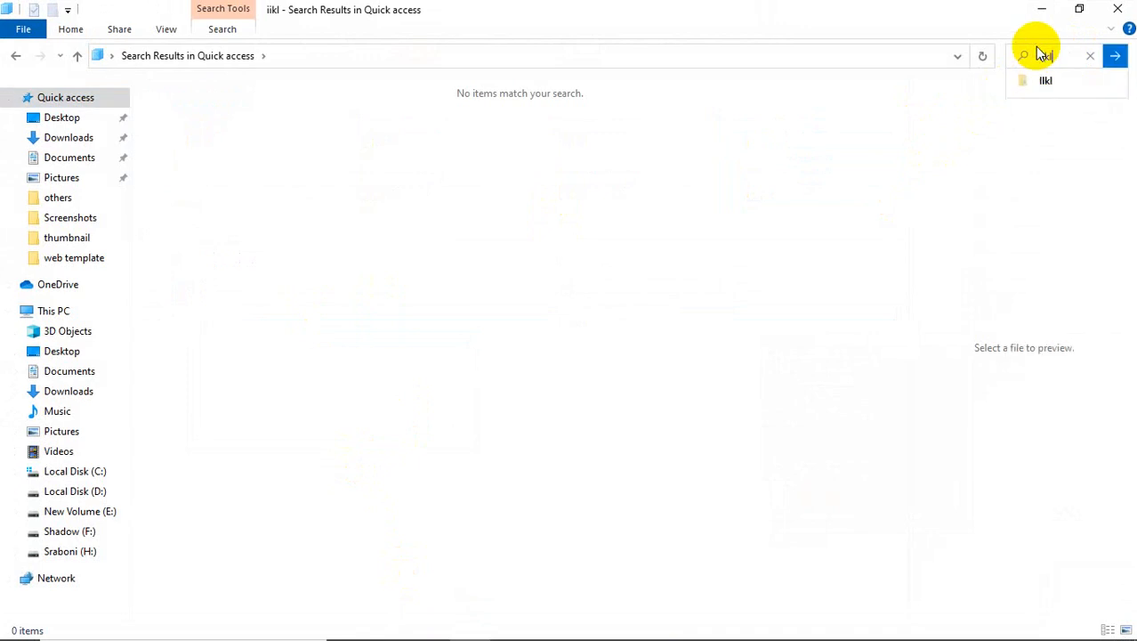
pyautogui.press('Return')
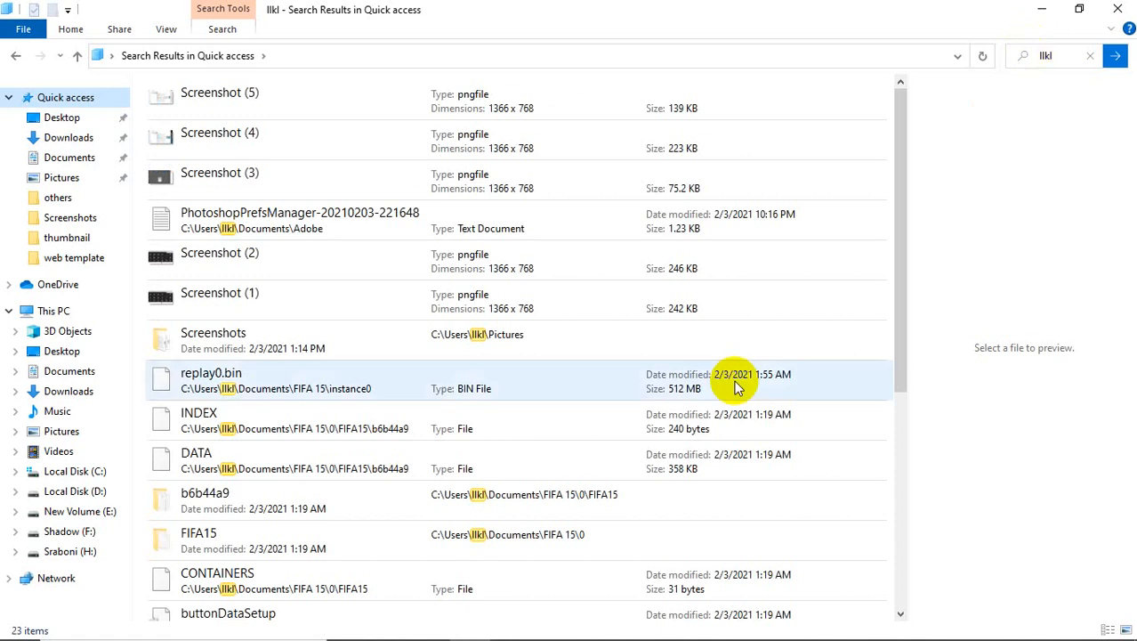
pyautogui.scroll(-3, 574, 395)
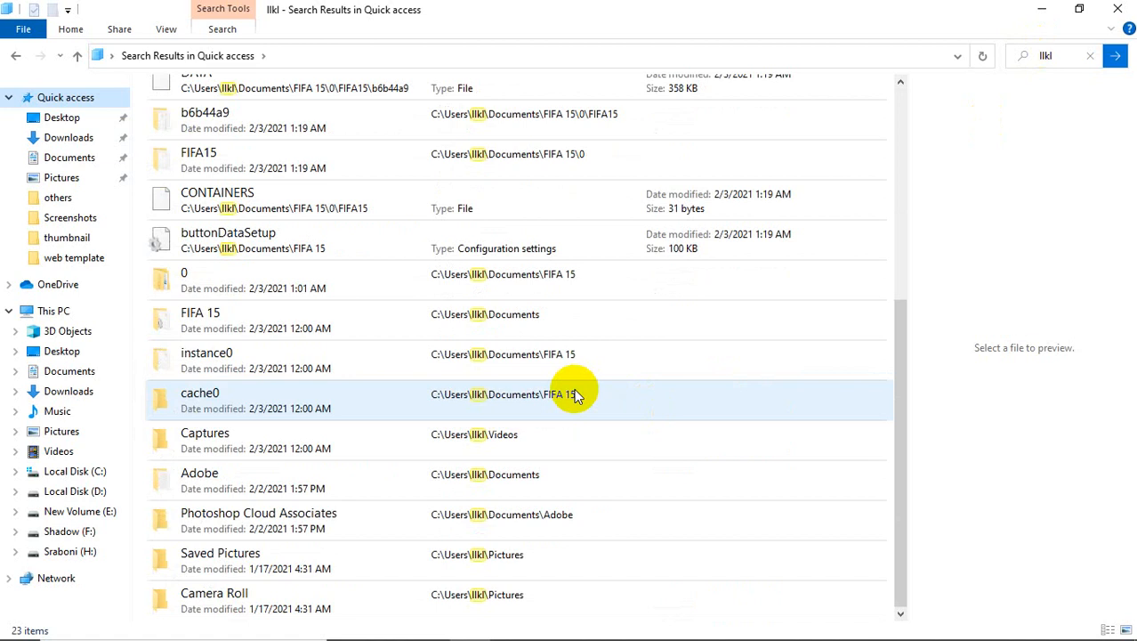
pyautogui.scroll(3, 574, 394)
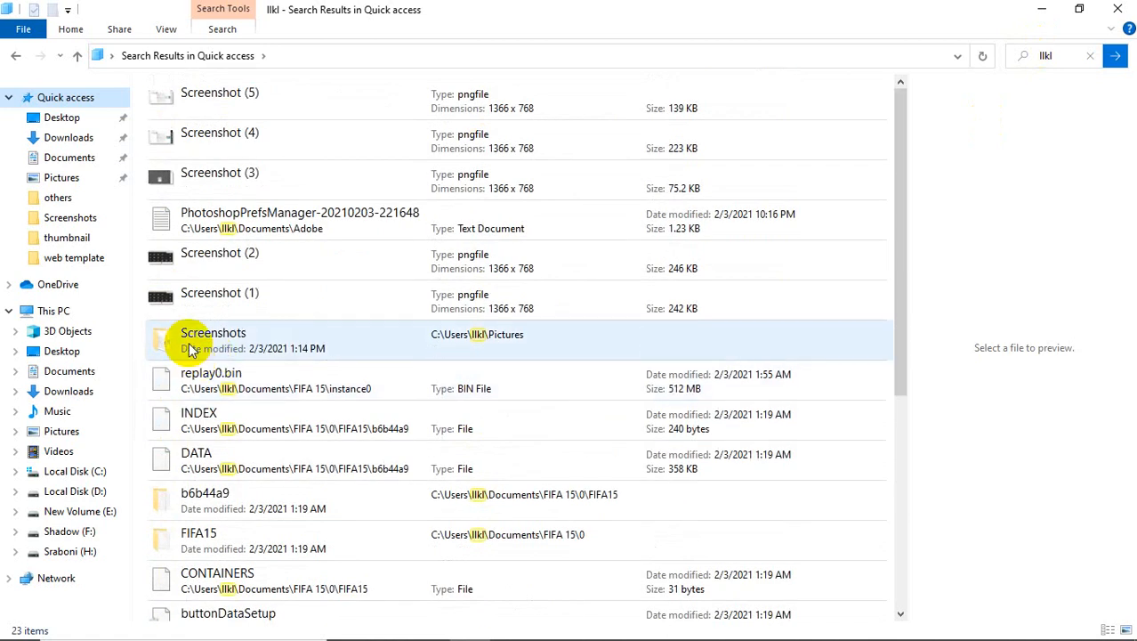
# - Browse Documents, drives C:, D: and E:, and the Desktop for the folder where brush libraries are saved
pyautogui.click(64, 161)
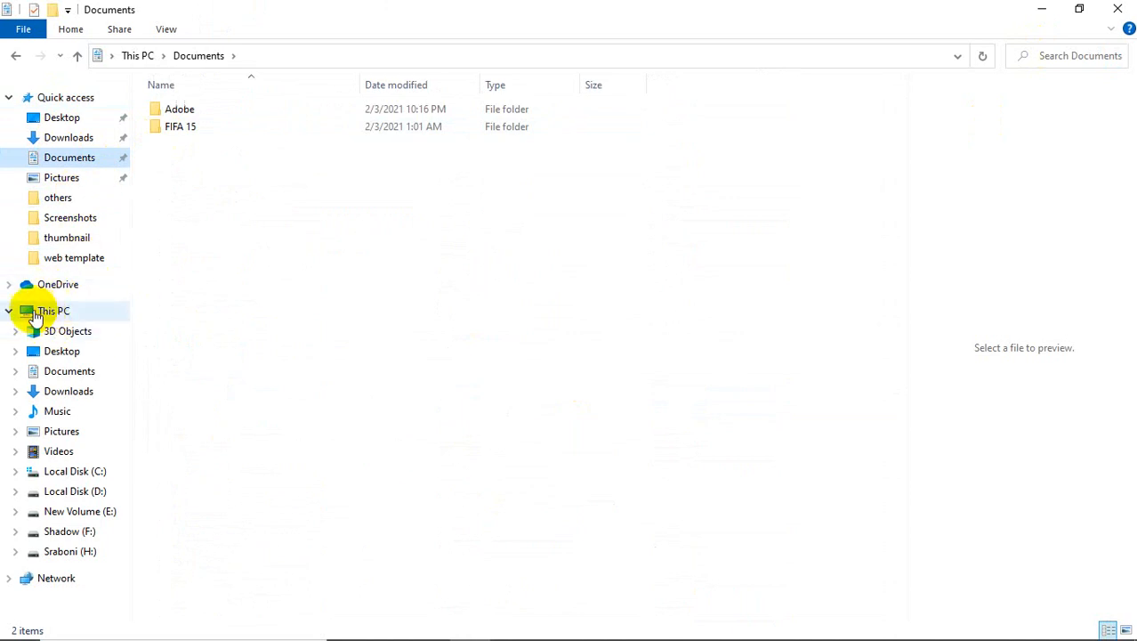
pyautogui.click(73, 474)
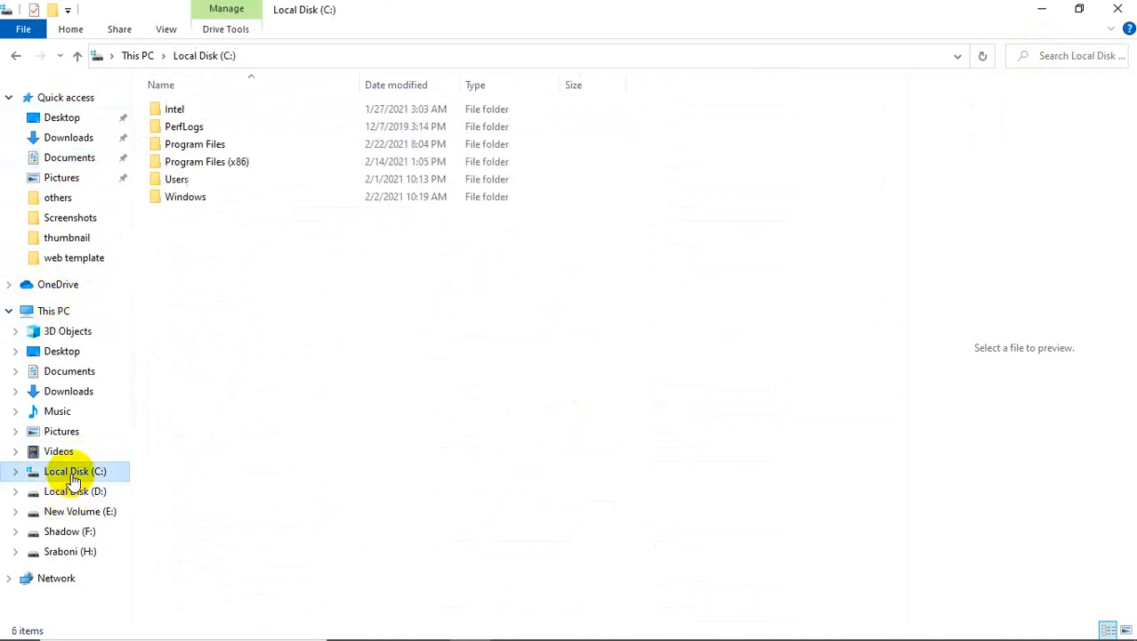
pyautogui.click(75, 492)
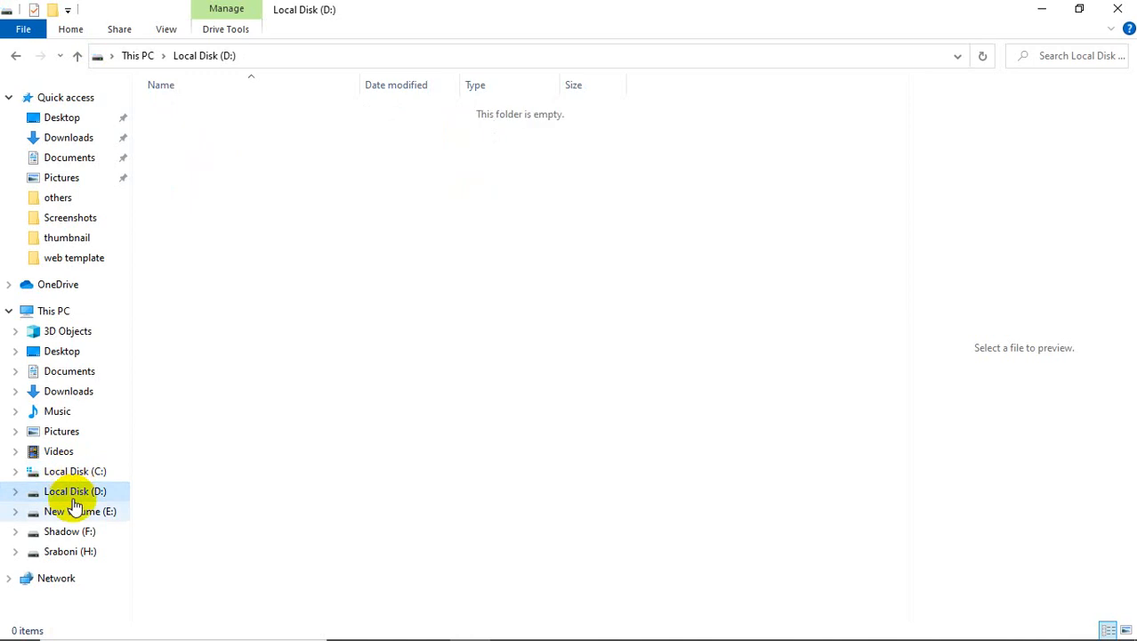
pyautogui.click(75, 514)
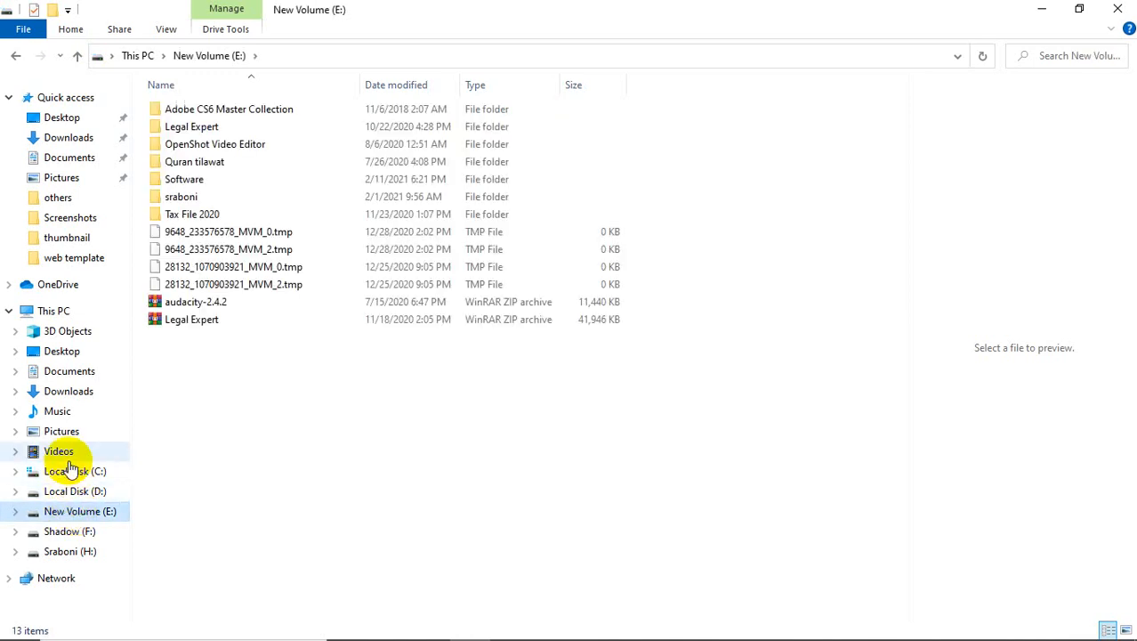
pyautogui.click(63, 374)
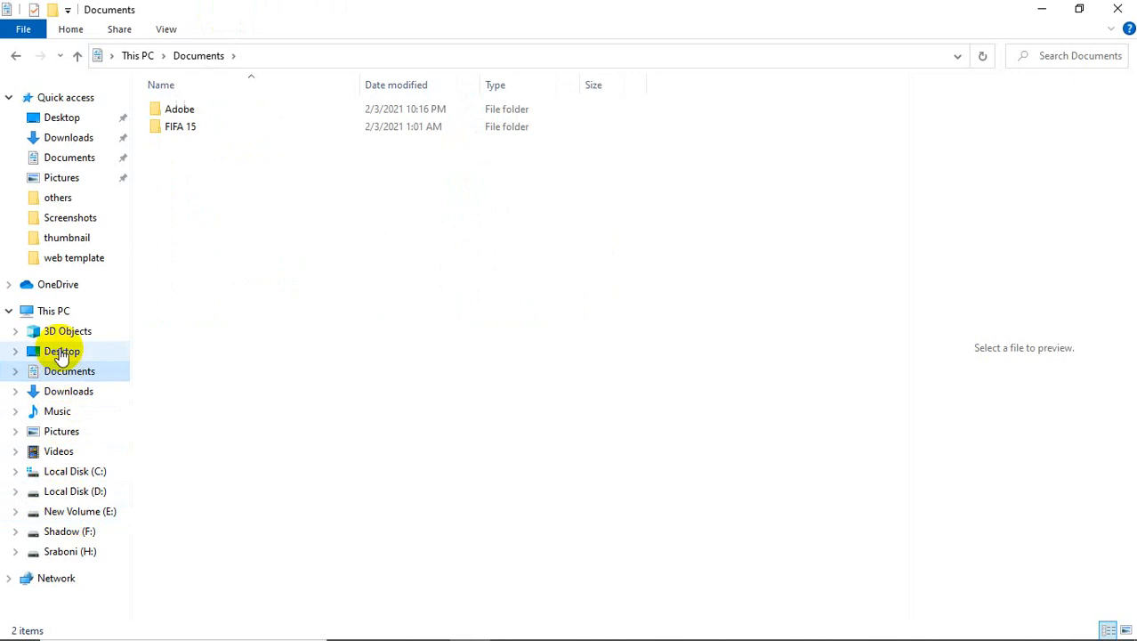
pyautogui.click(62, 353)
pyautogui.click(57, 330)
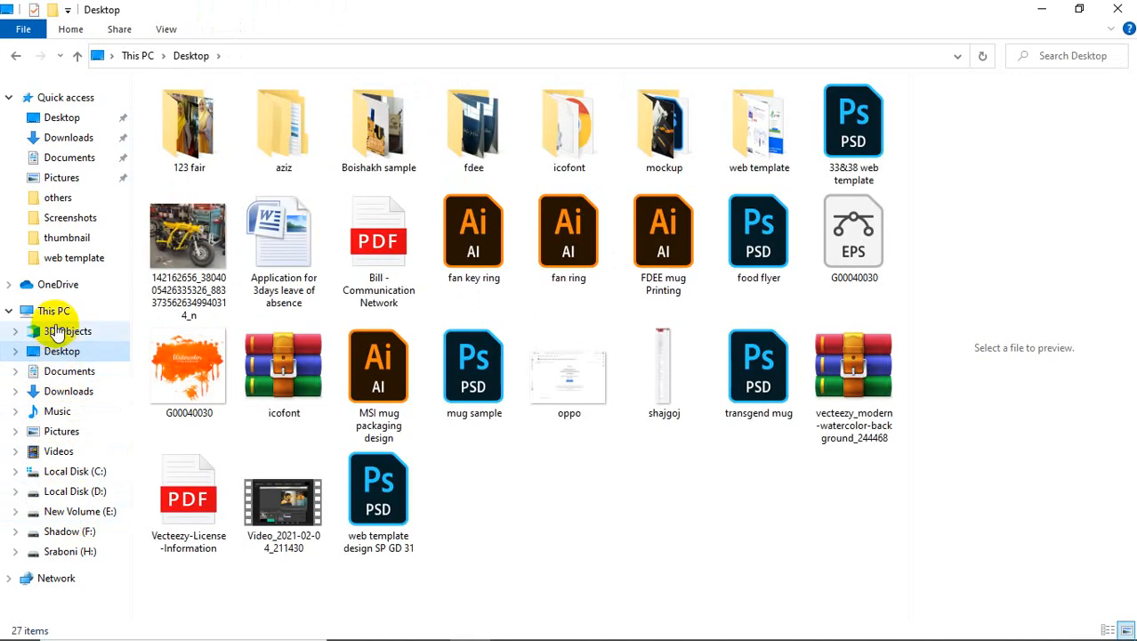
# - Search the whole of This PC for "appdata" and look through the matching items
pyautogui.click(53, 314)
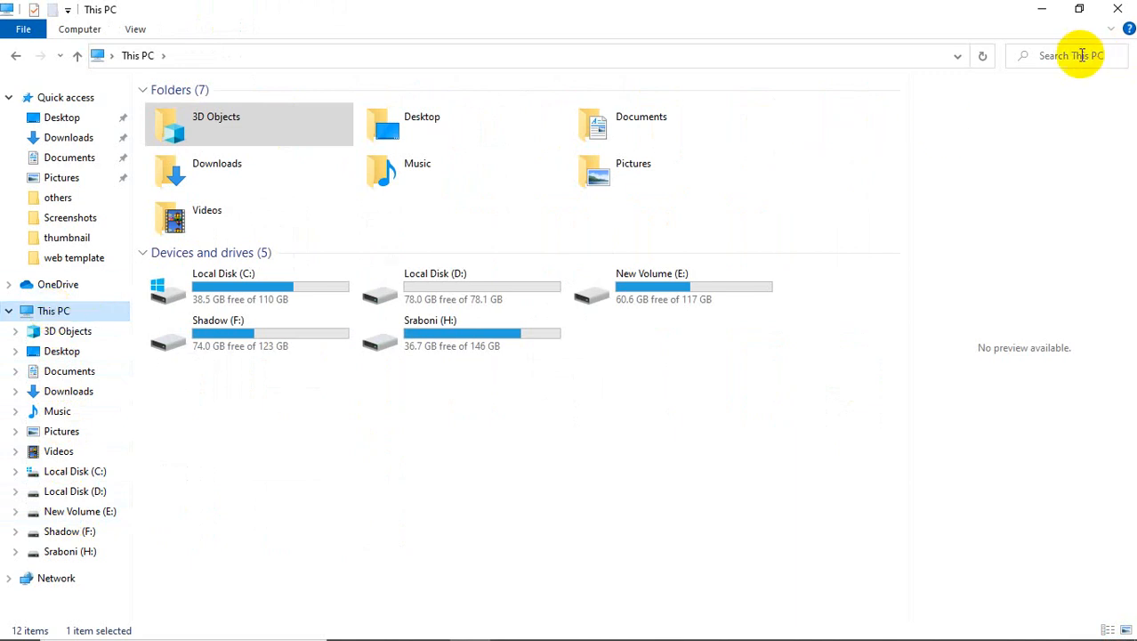
pyautogui.click(1053, 54)
pyautogui.write('appl')
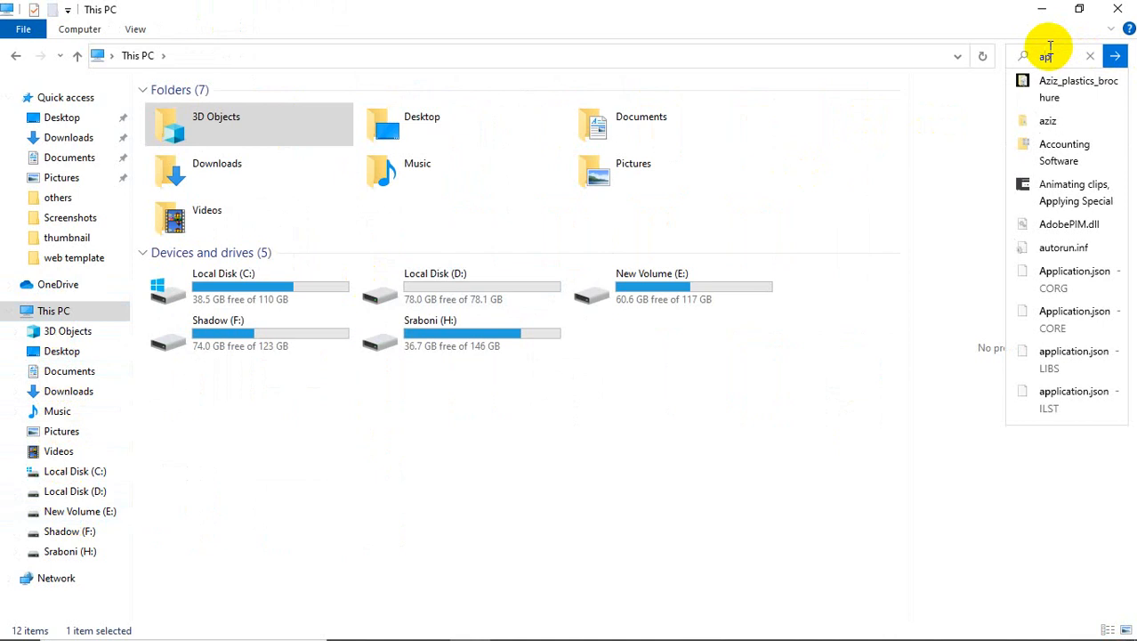
pyautogui.write('data')
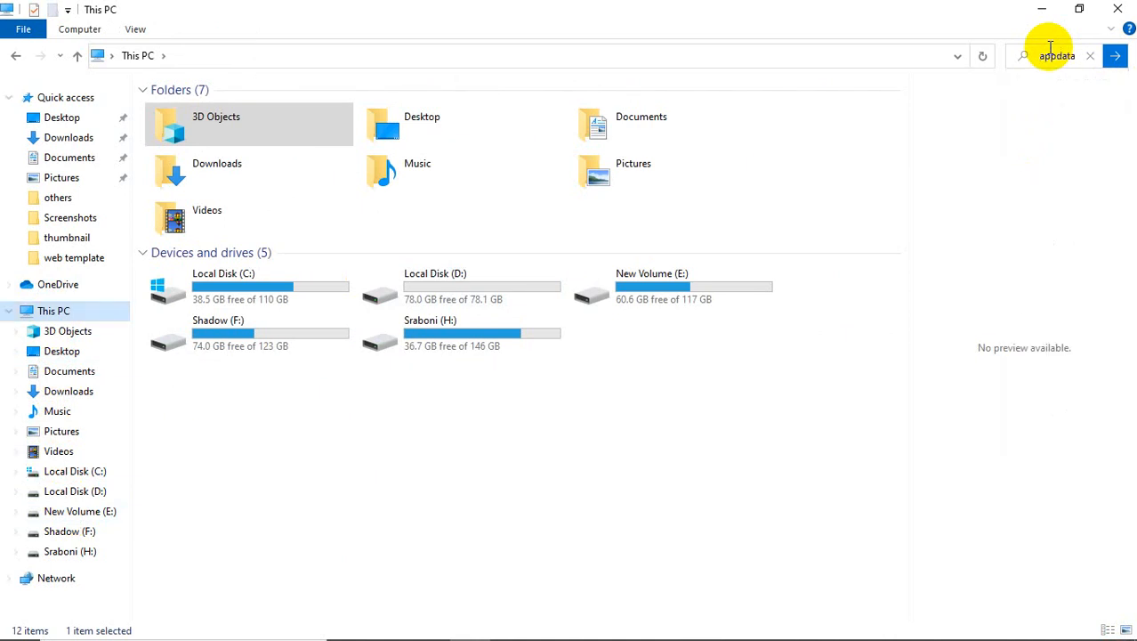
pyautogui.press('Return')
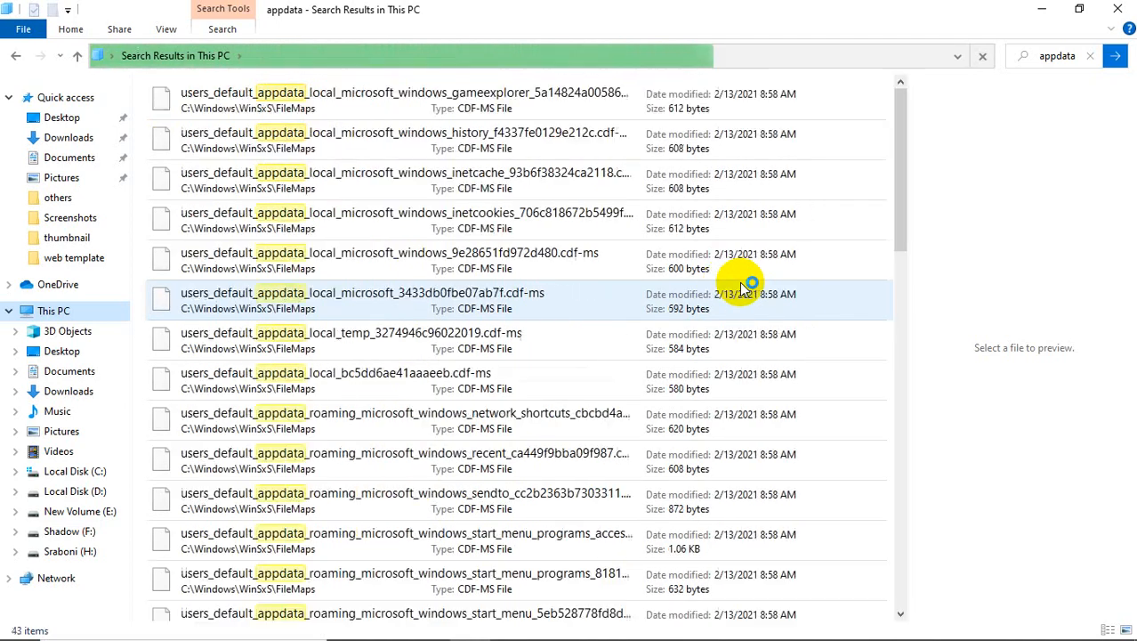
pyautogui.scroll(-4, 501, 306)
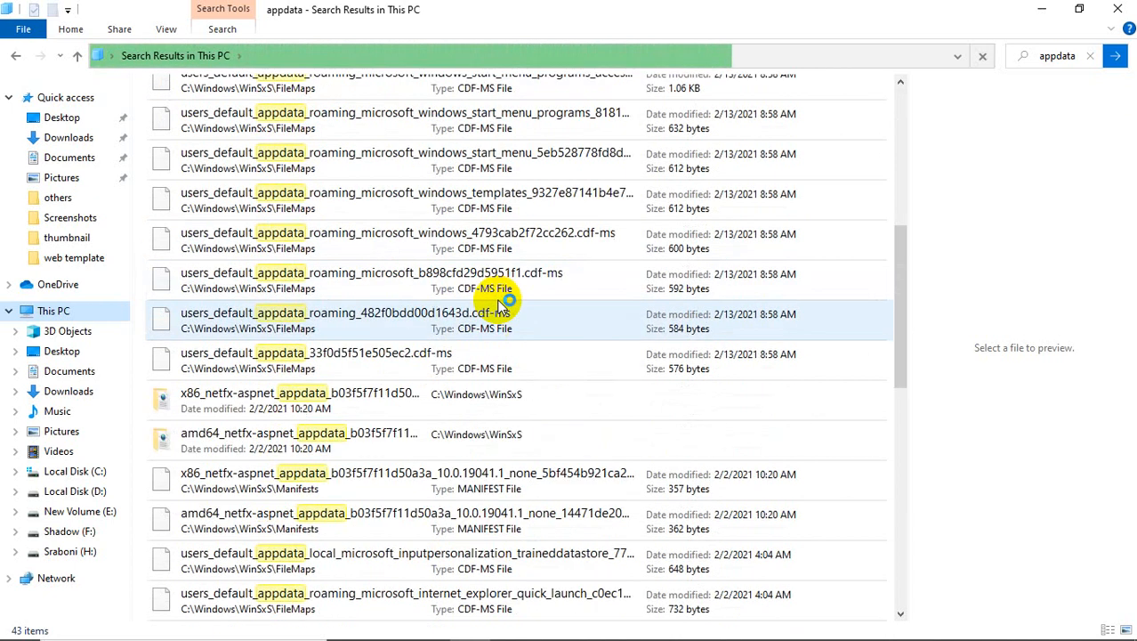
pyautogui.scroll(4, 501, 307)
pyautogui.scroll(-4, 501, 306)
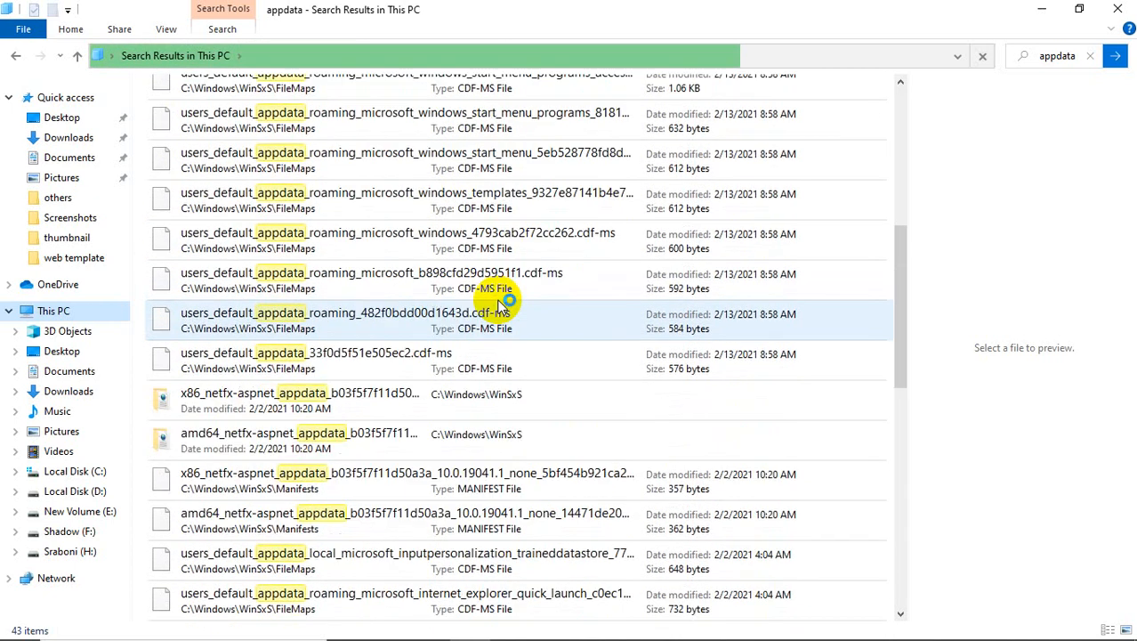
# - Open the containing location of the x86_netfx-aspnet_appdata folder, and return to the search results
pyautogui.click(383, 408)
pyautogui.rightClick(383, 407)
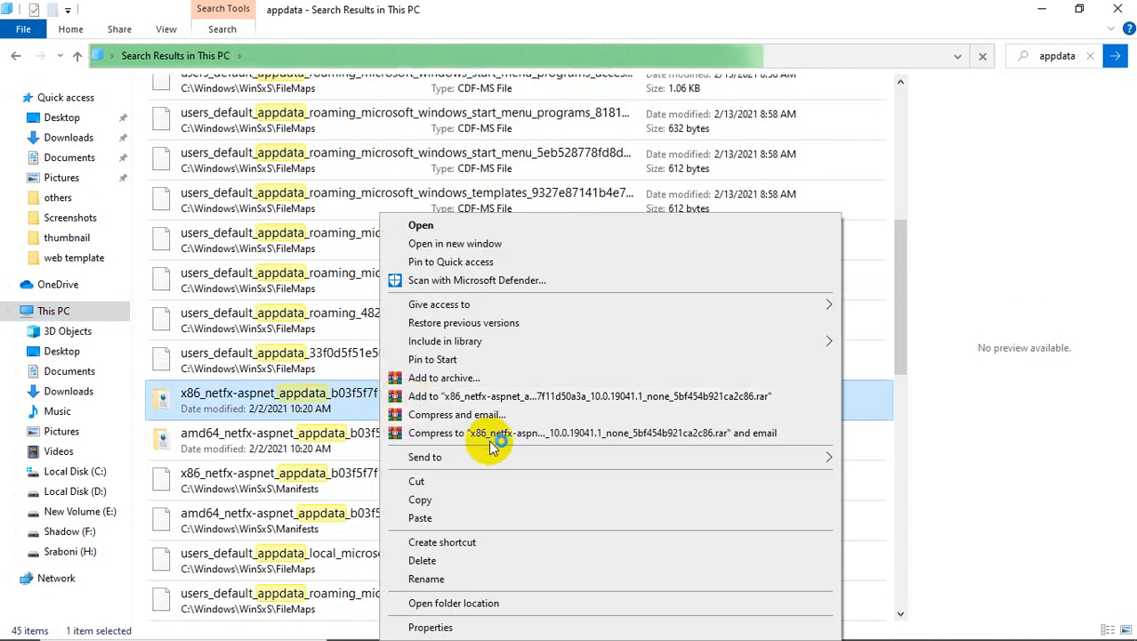
pyautogui.click(484, 600)
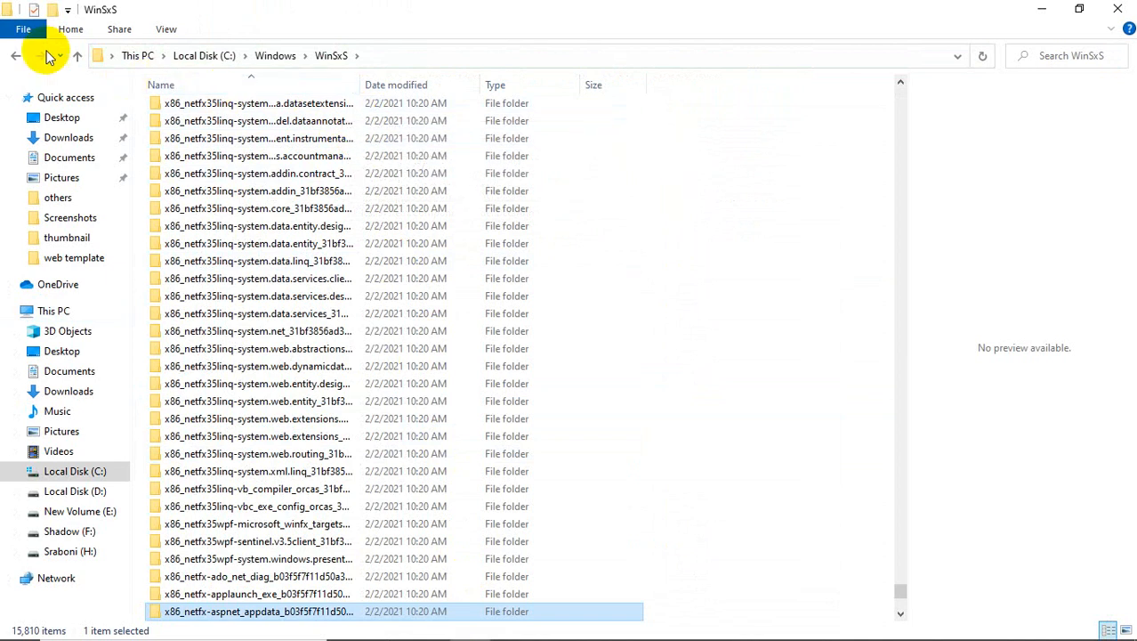
pyautogui.click(15, 56)
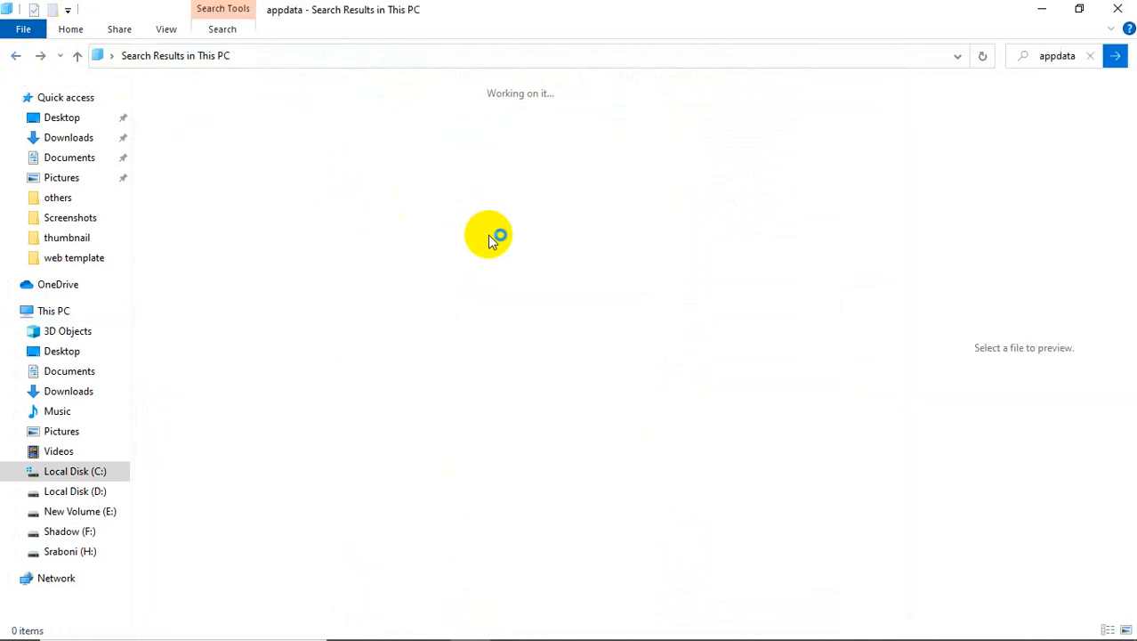
# - Go back to This PC and run the "appdata" search again to check its results
pyautogui.click(55, 310)
pyautogui.click(1084, 57)
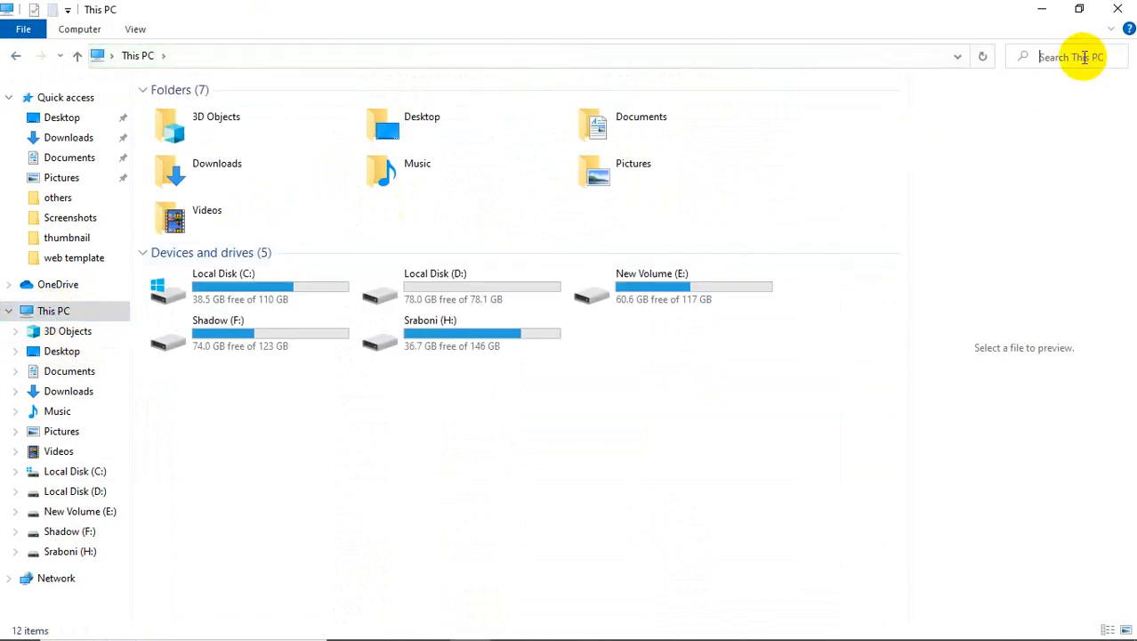
pyautogui.write('appl')
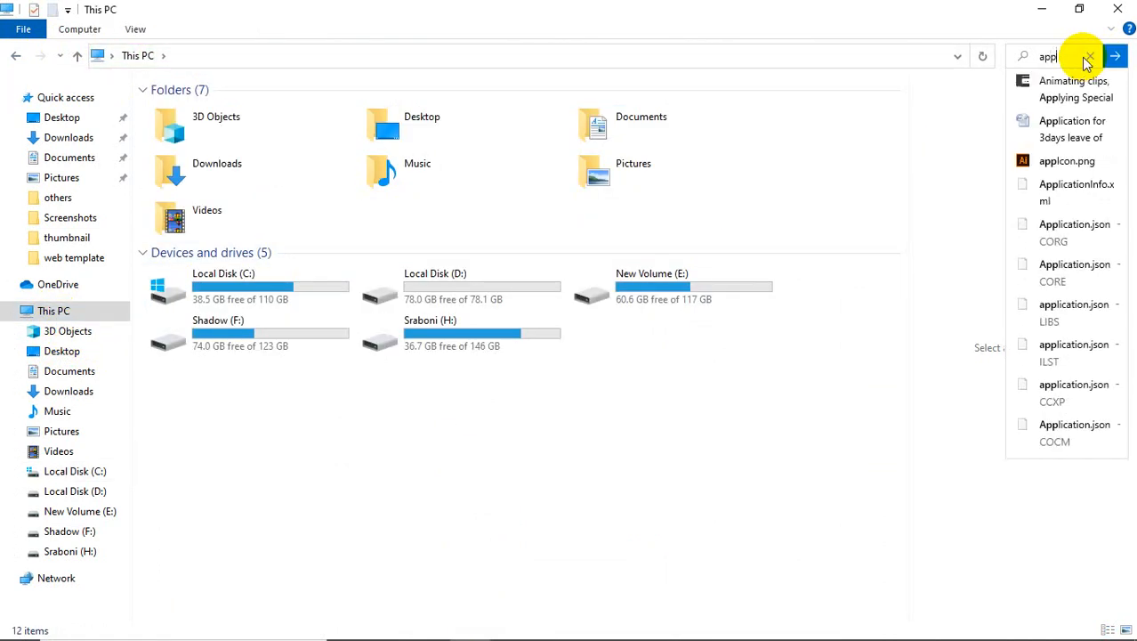
pyautogui.press('BackSpace')
pyautogui.write('data')
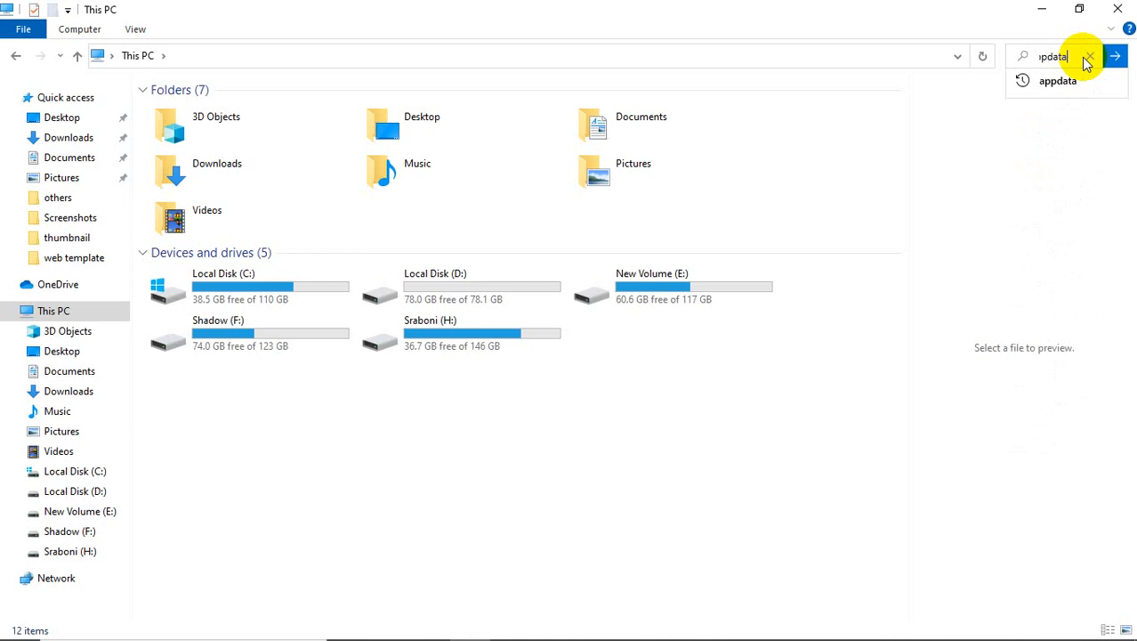
pyautogui.press('Tab')
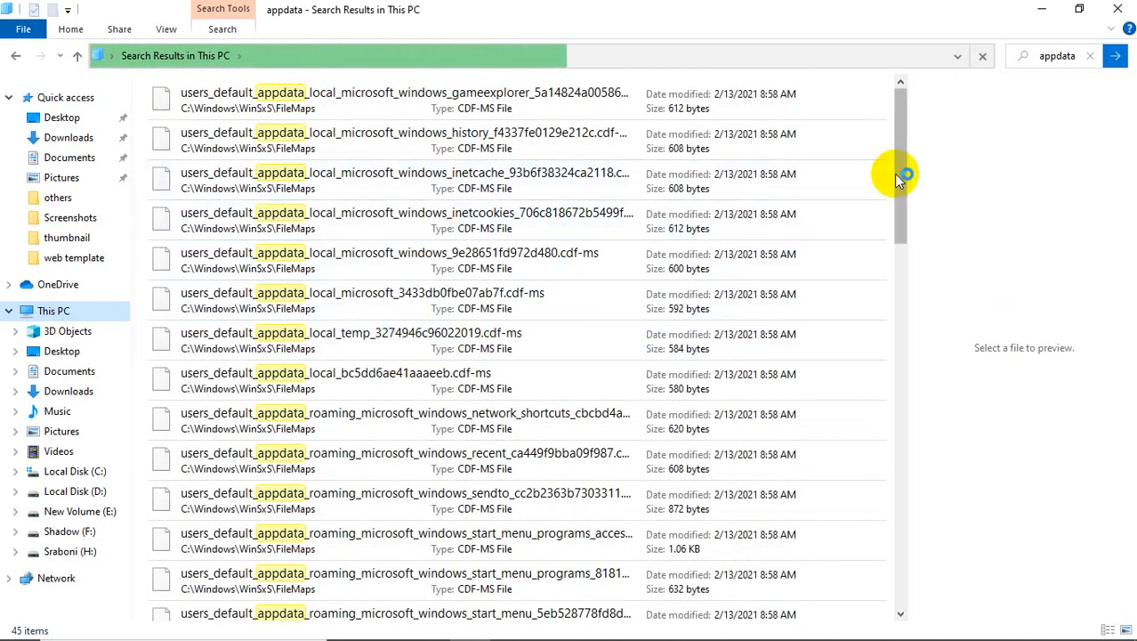
pyautogui.moveTo(899, 167); pyautogui.dragTo(945, 86)
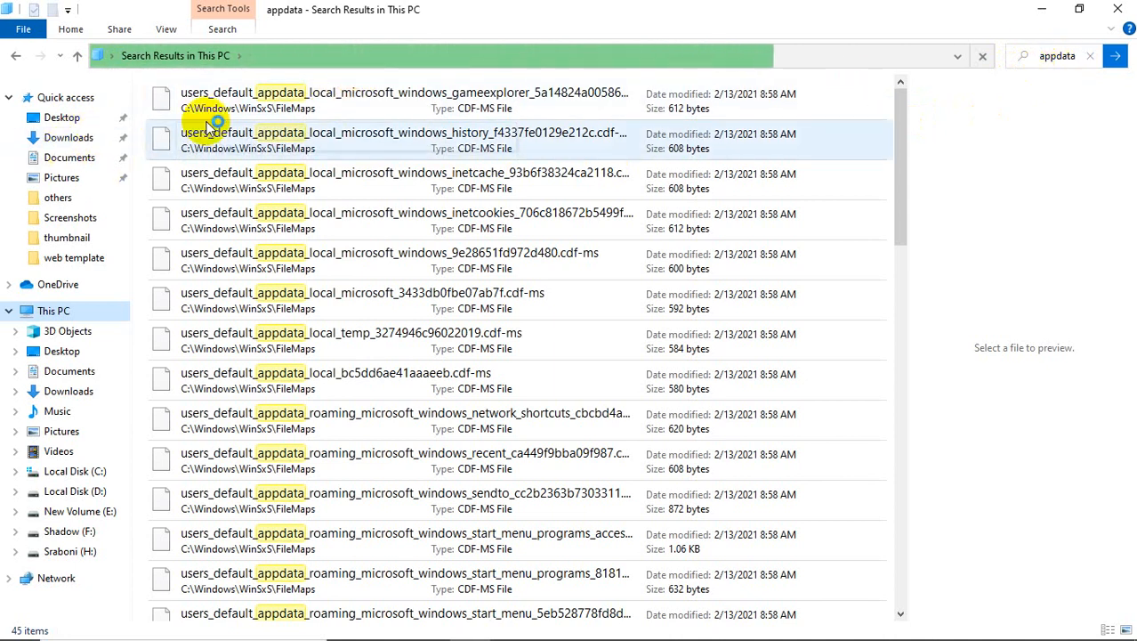
# - Search Quick access for "appdata", and replace the query with the previous search "llkl"
pyautogui.click(58, 100)
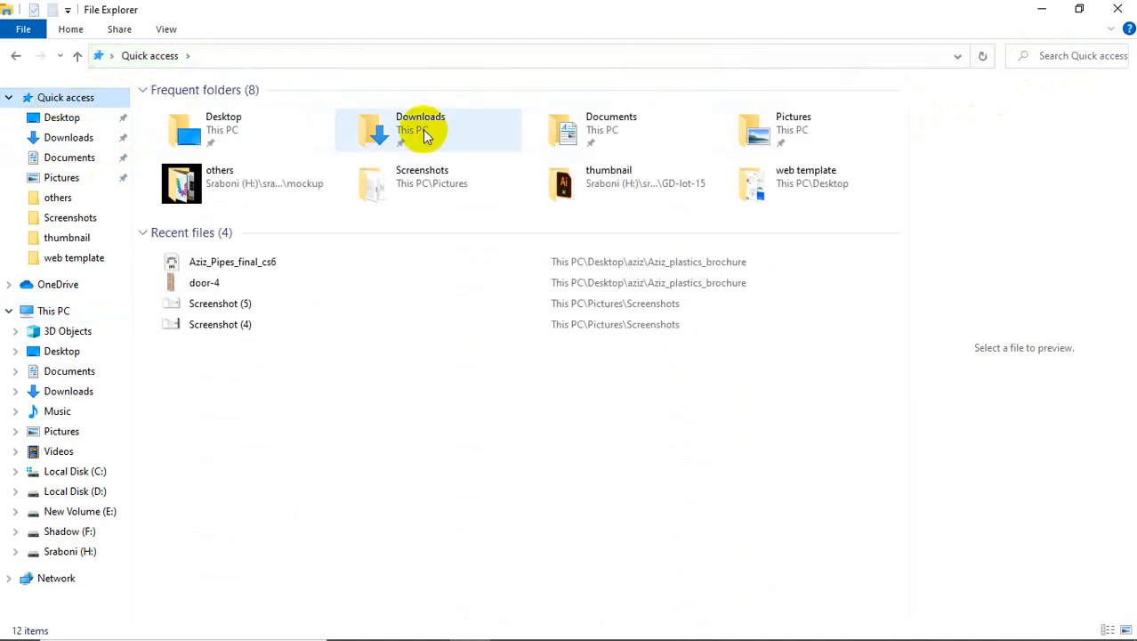
pyautogui.click(1058, 57)
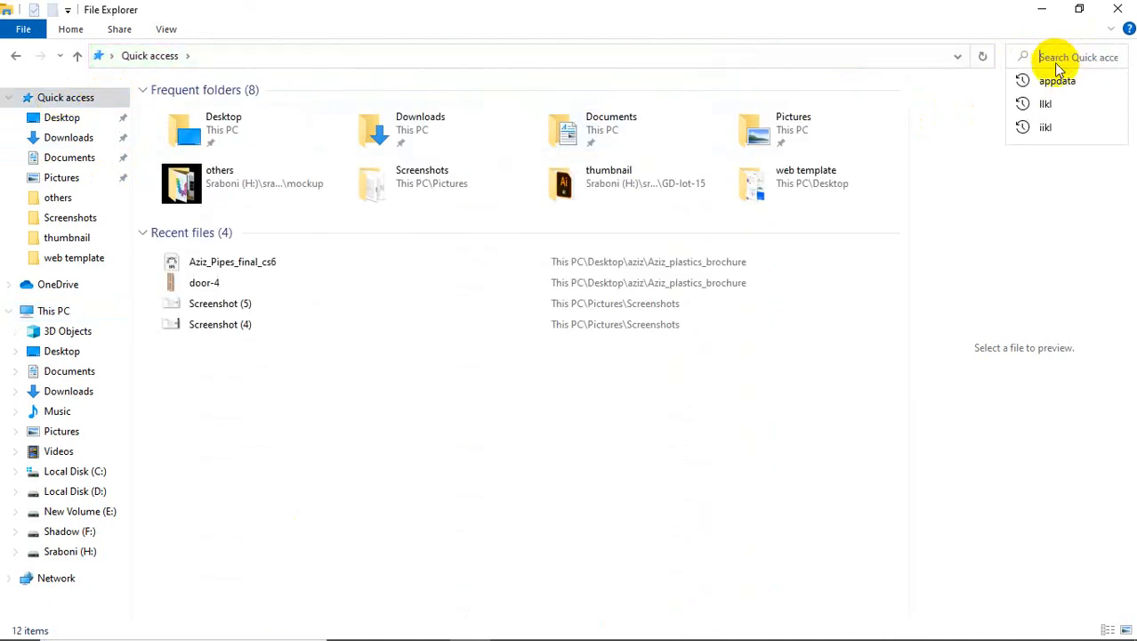
pyautogui.click(1056, 81)
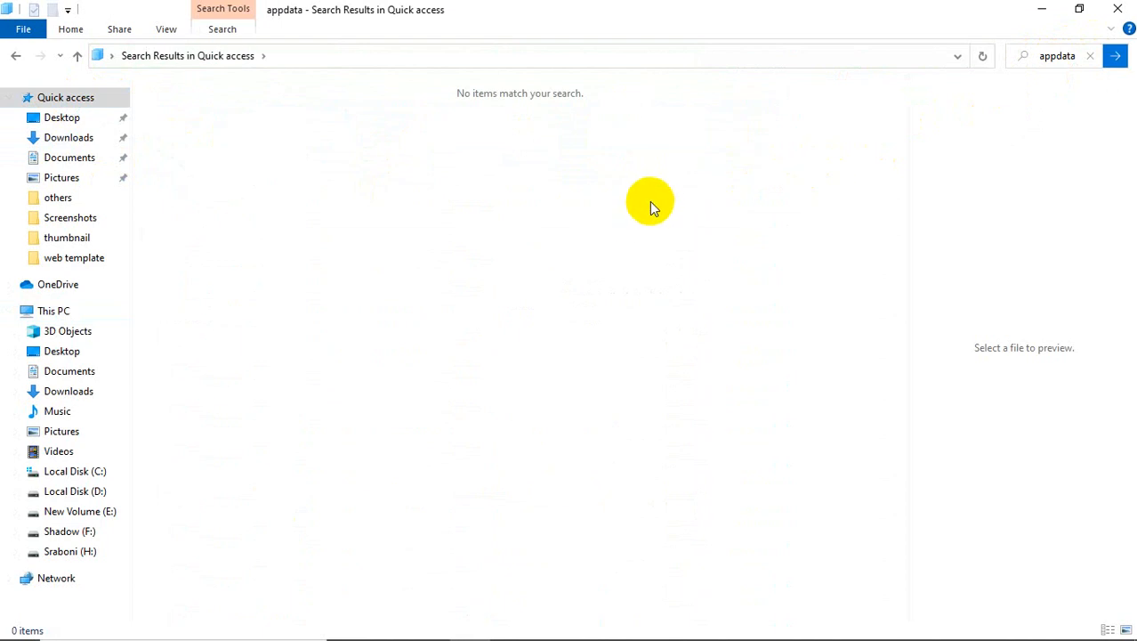
pyautogui.click(1071, 56)
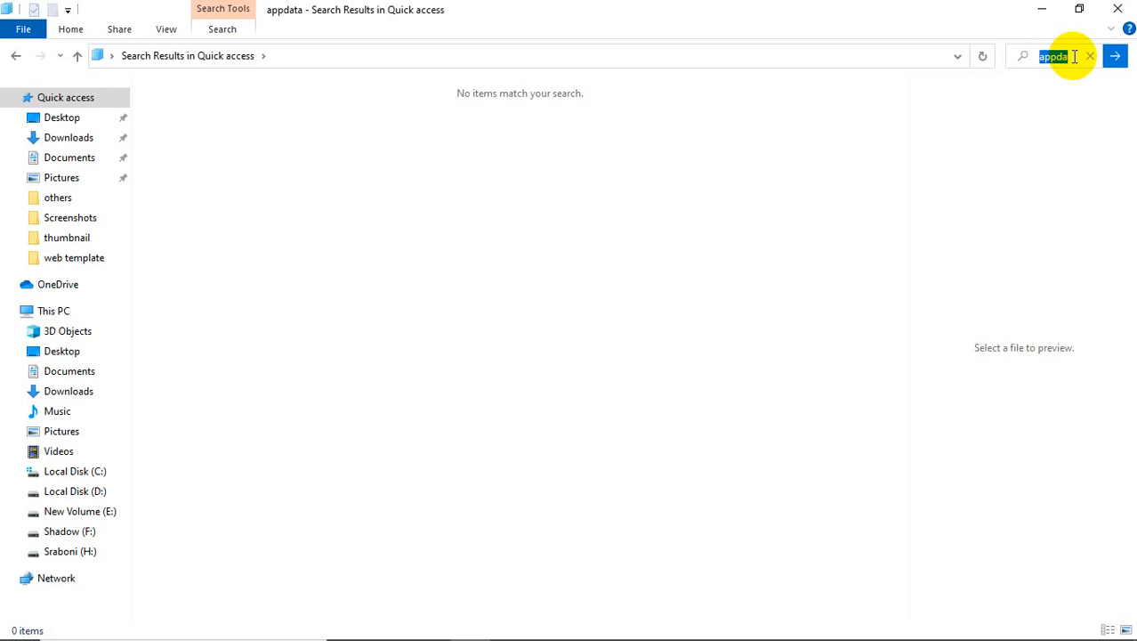
pyautogui.click(1090, 56)
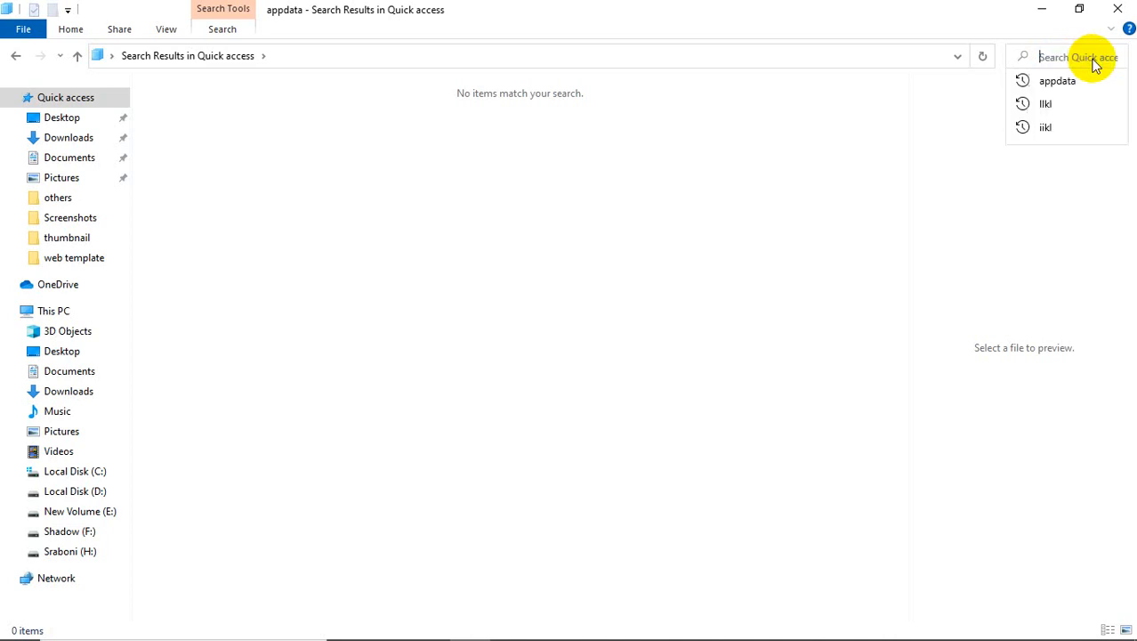
pyautogui.click(1042, 106)
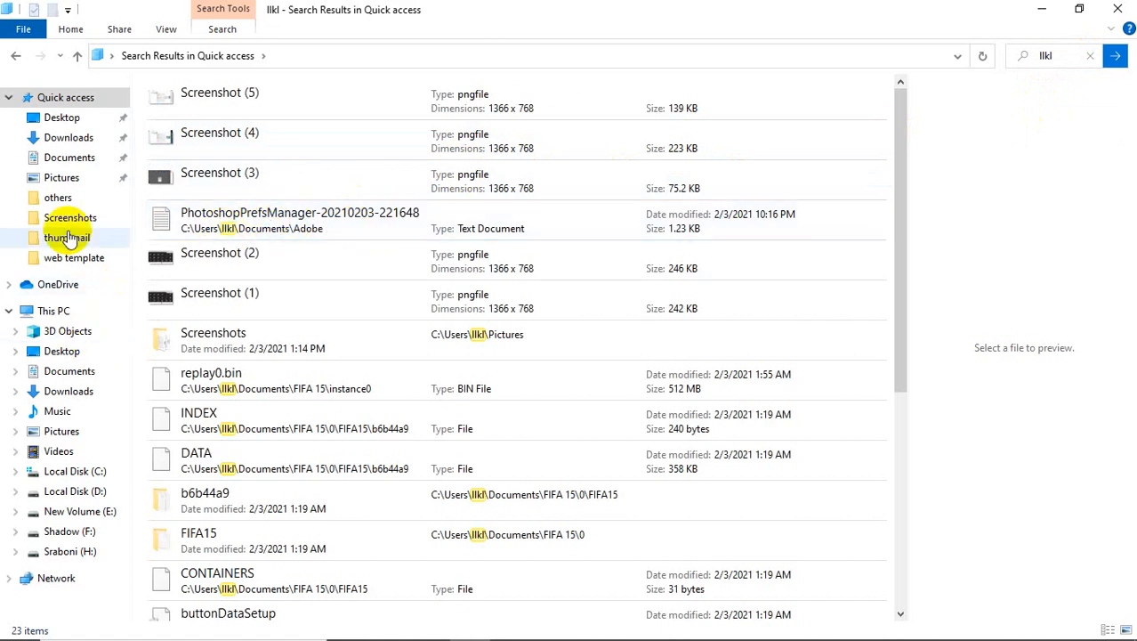
# - Open the llkl user folder inside Users on Local Disk (C:)
pyautogui.click(69, 470)
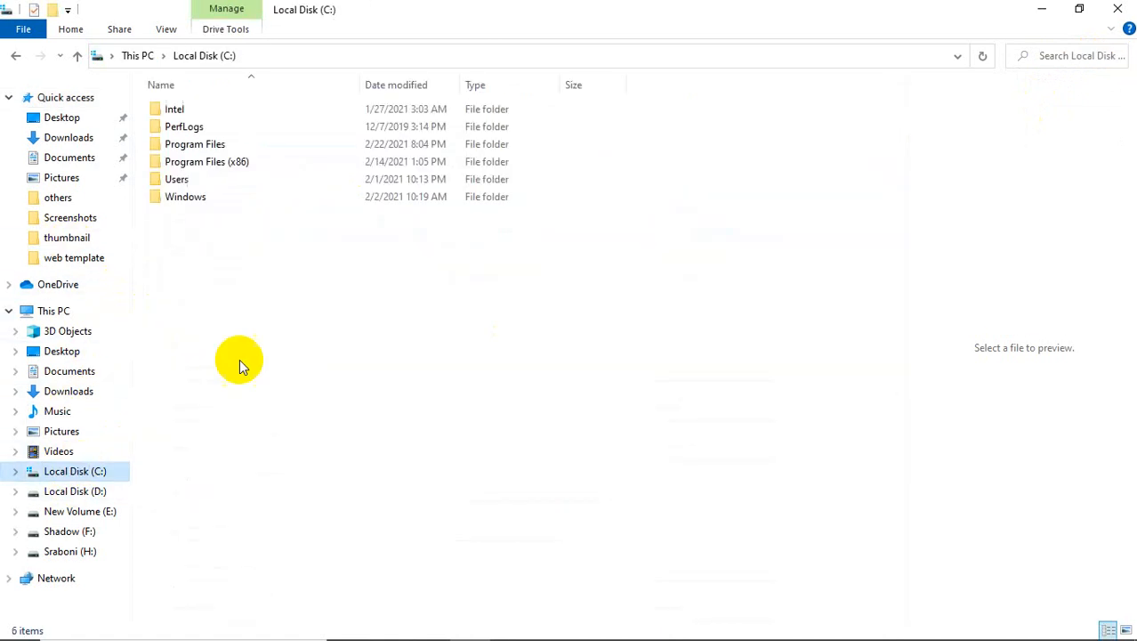
pyautogui.doubleClick(203, 181)
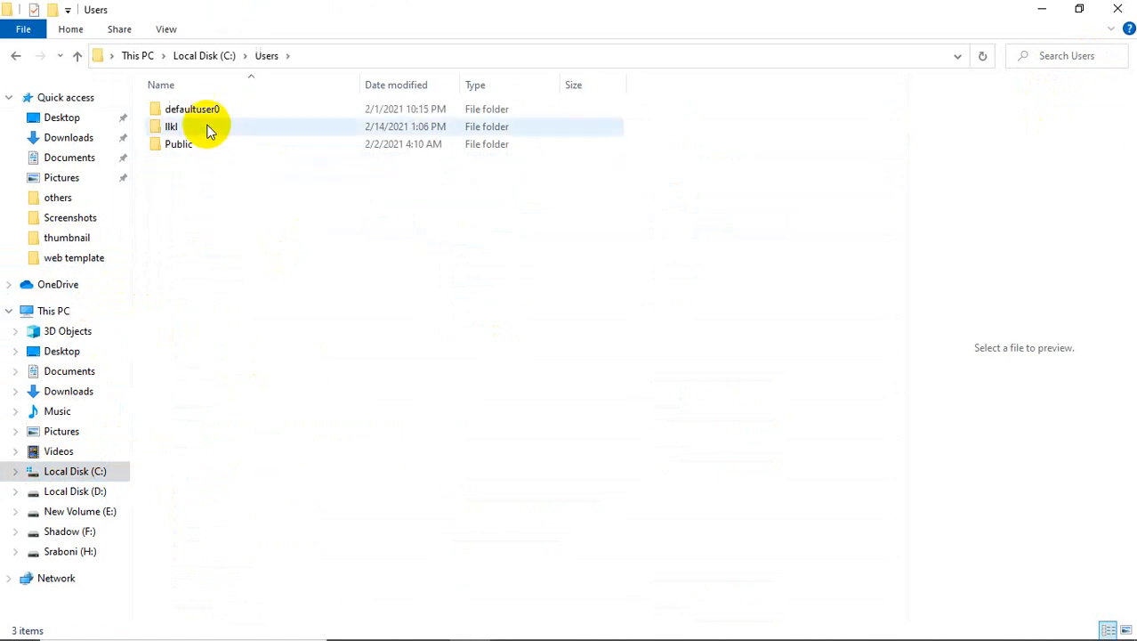
pyautogui.click(210, 132)
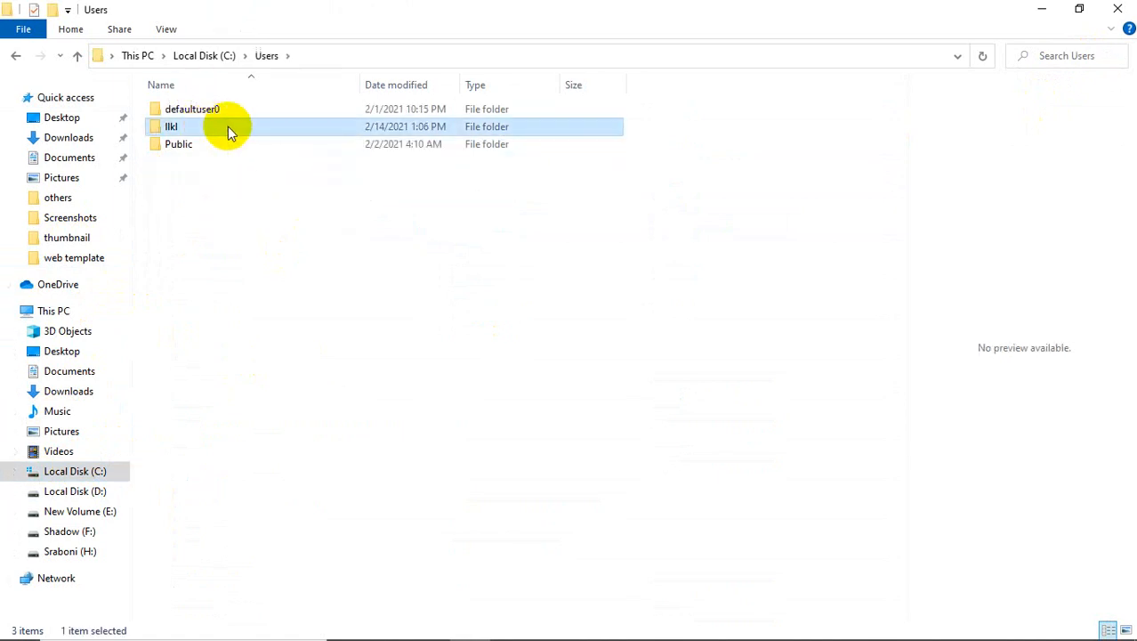
pyautogui.doubleClick(228, 127)
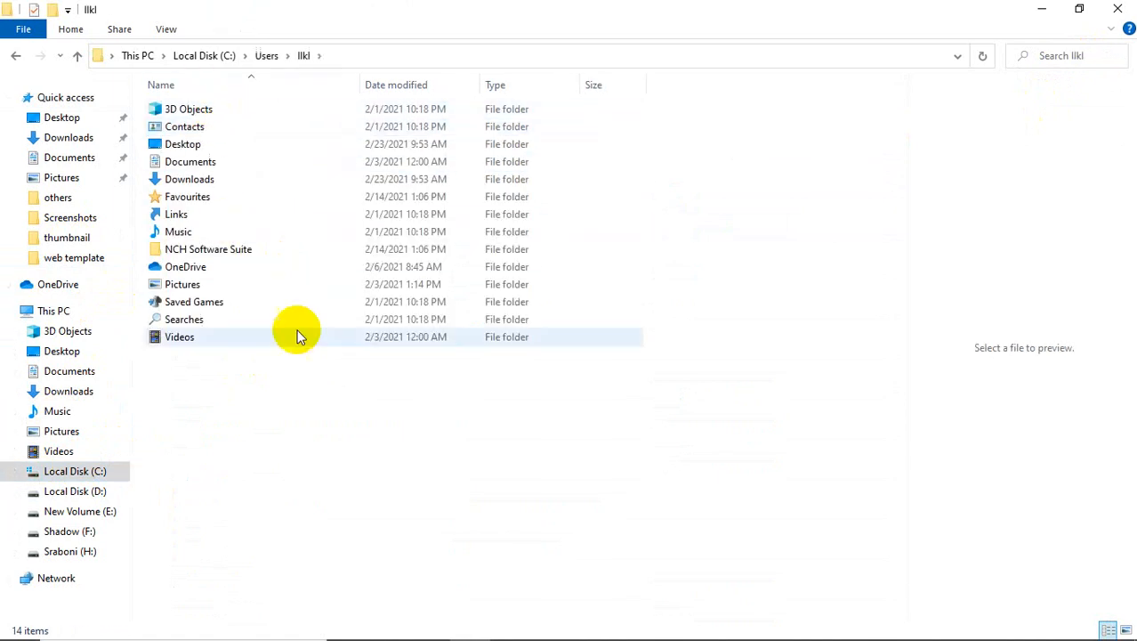
# - Search the llkl folder for "appdata", and look inside the AppData folder at the Microsoft.LanguageExperiencePacken-US result's location
pyautogui.click(1064, 59)
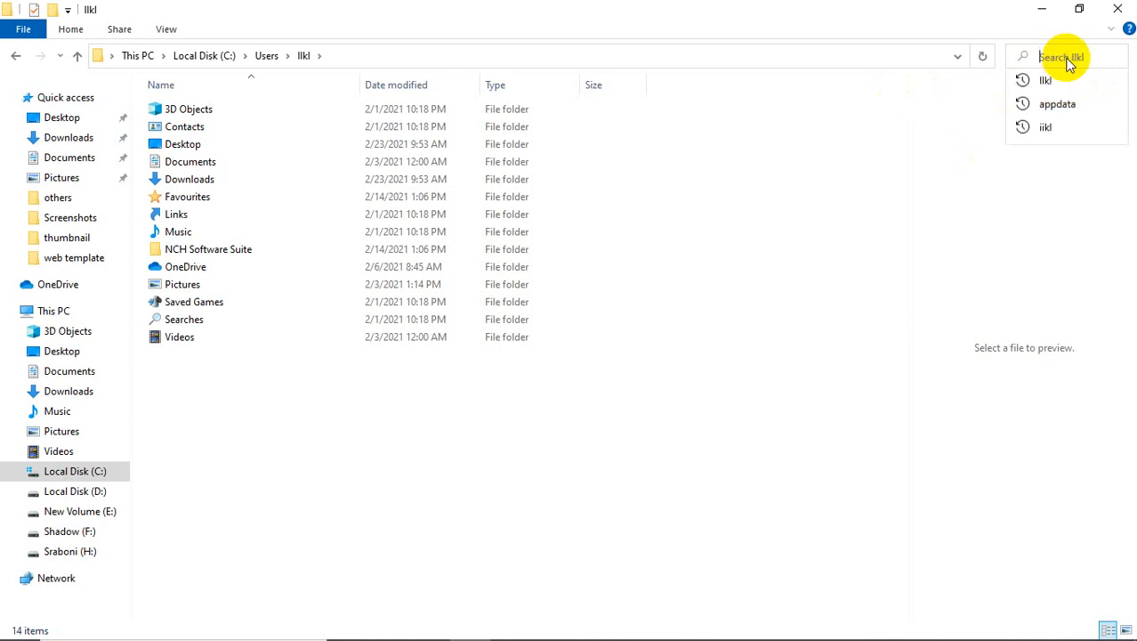
pyautogui.click(1057, 104)
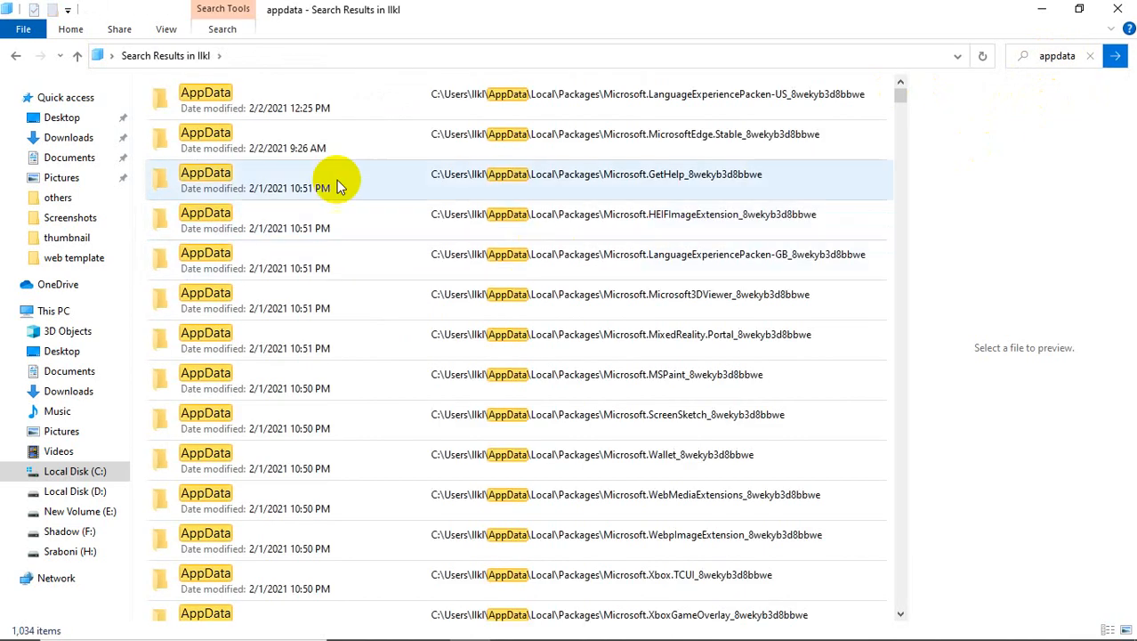
pyautogui.click(293, 92)
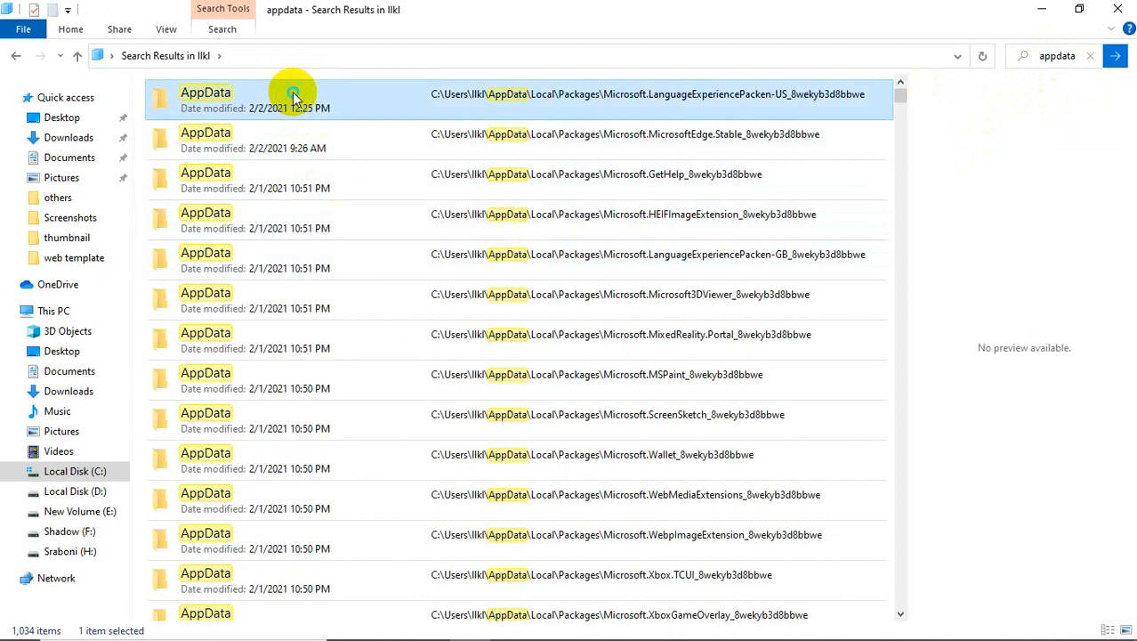
pyautogui.rightClick(292, 92)
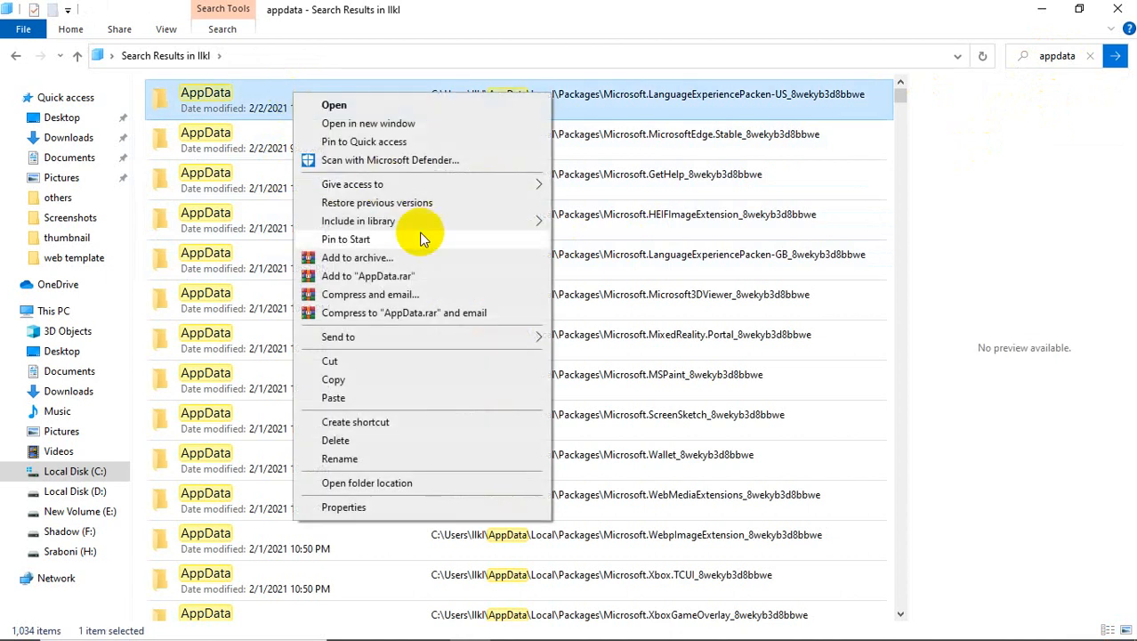
pyautogui.click(410, 486)
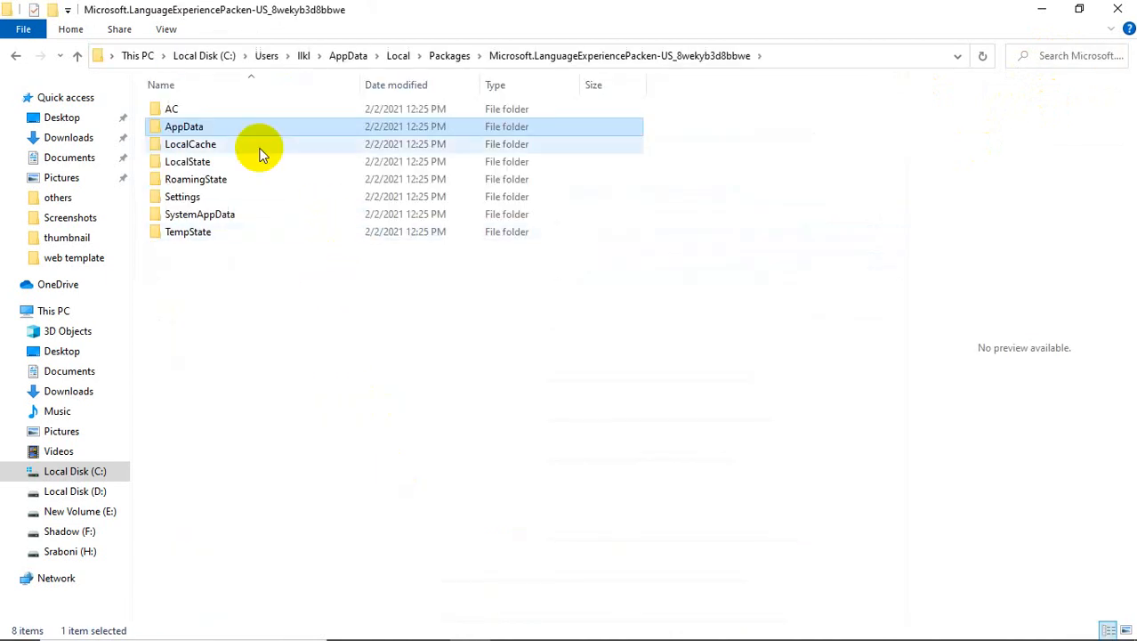
pyautogui.doubleClick(223, 125)
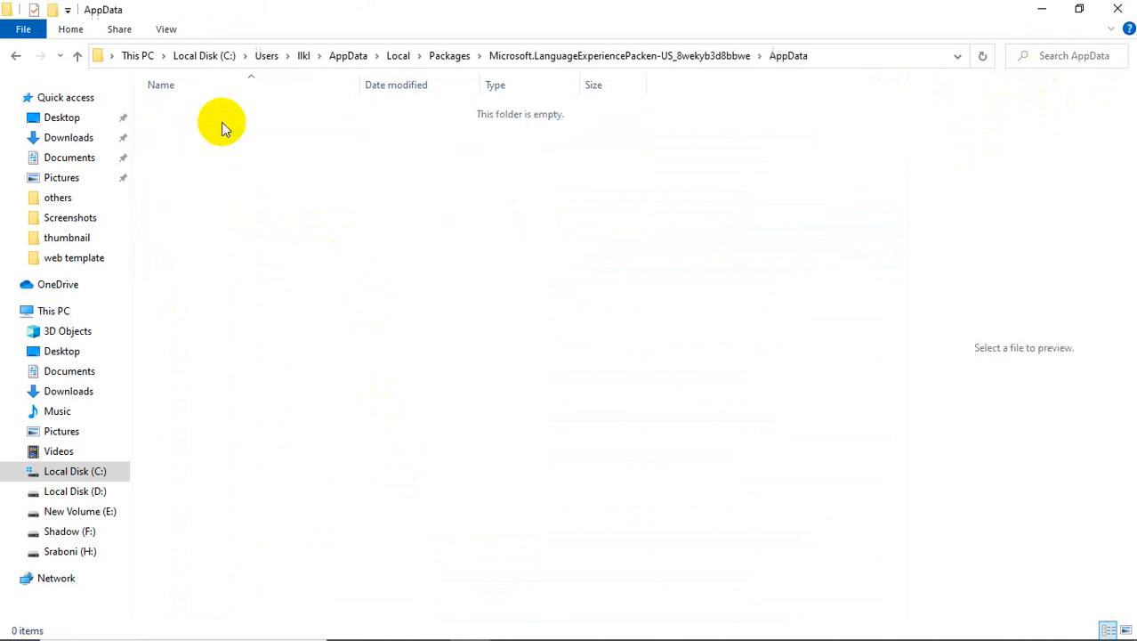
pyautogui.click(15, 57)
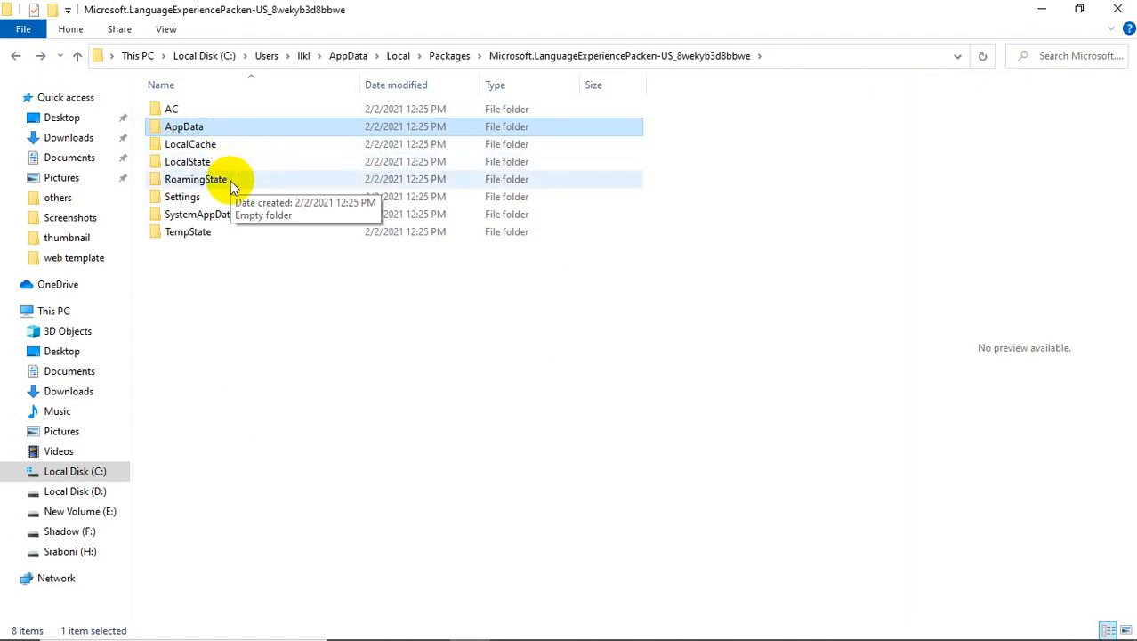
# - Go up to the user's AppData folder and open Roaming > Adobe > Adobe Illustrator 23 Settings > en_GB > x64 > Brushes
pyautogui.click(336, 57)
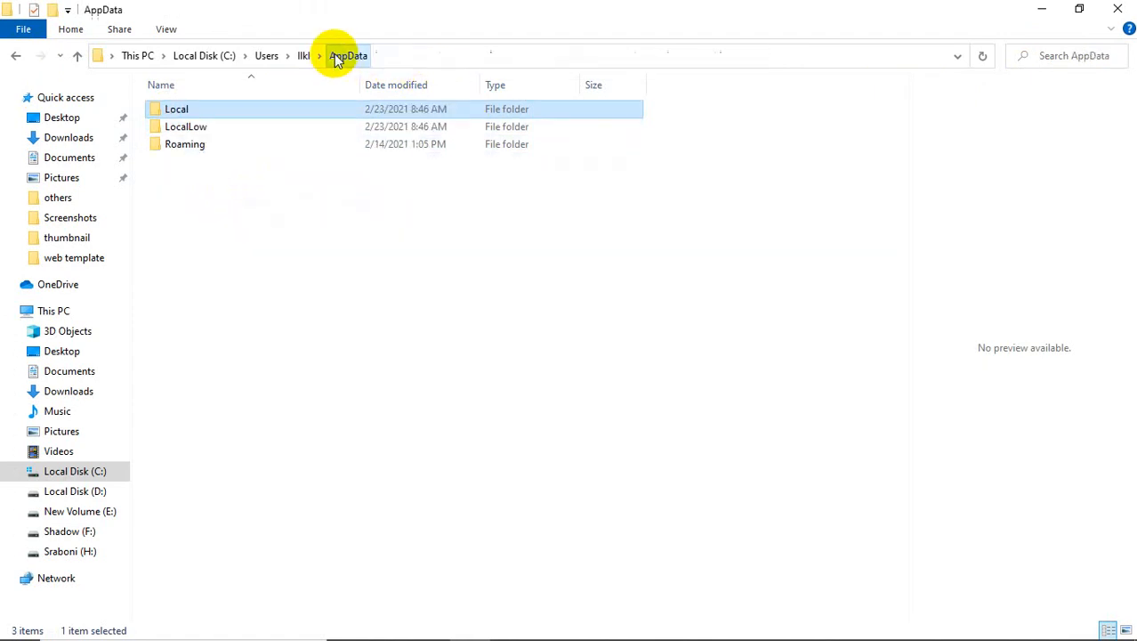
pyautogui.doubleClick(219, 146)
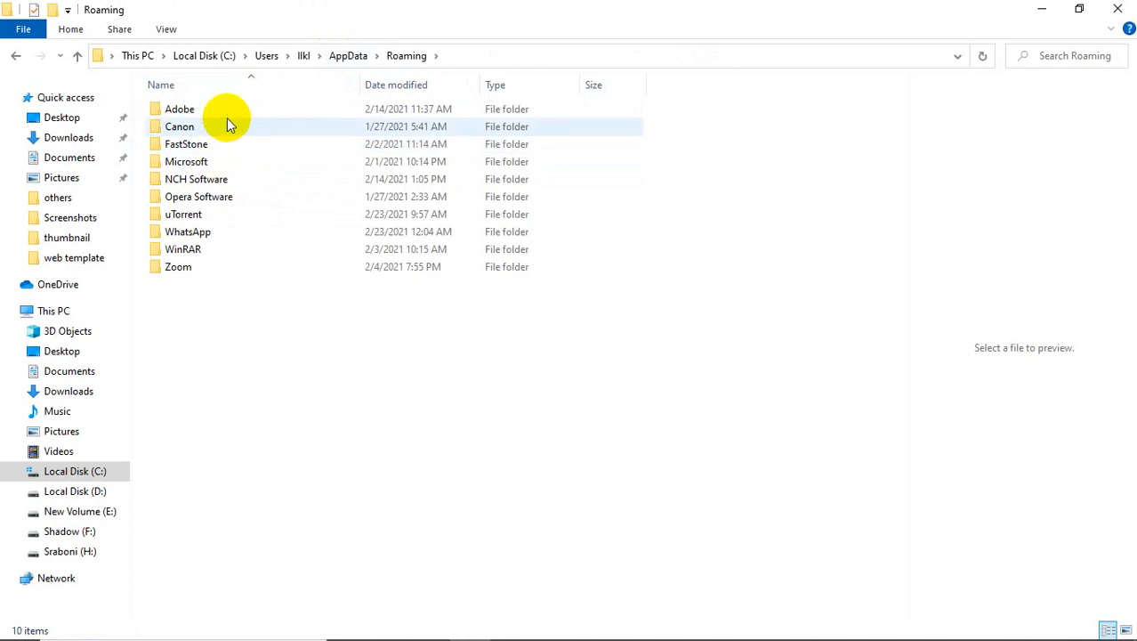
pyautogui.doubleClick(225, 113)
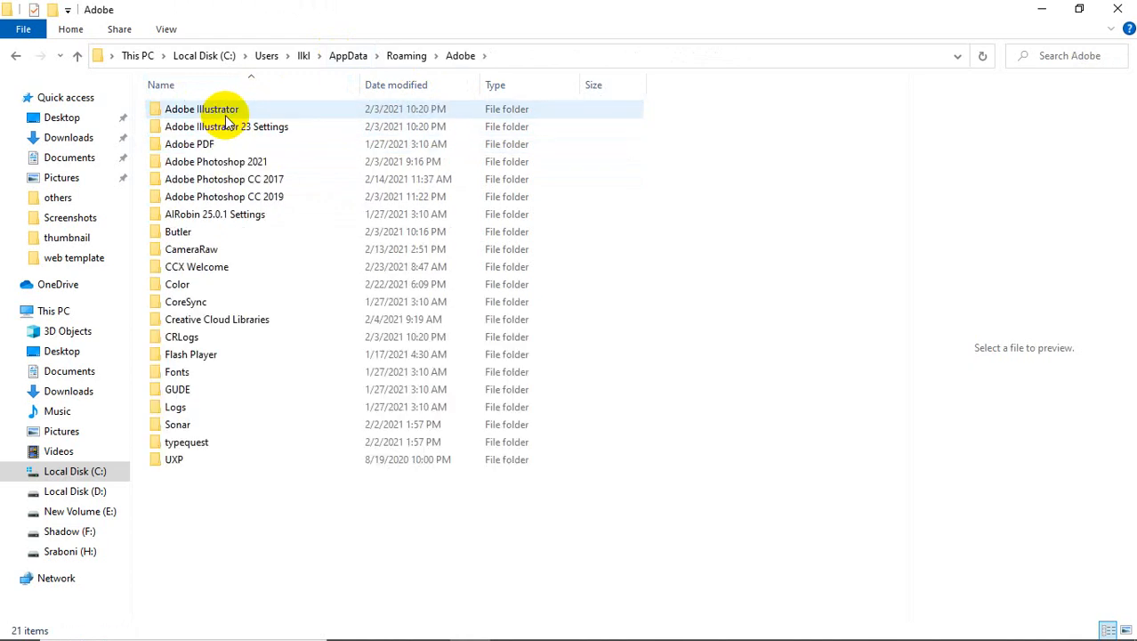
pyautogui.doubleClick(245, 127)
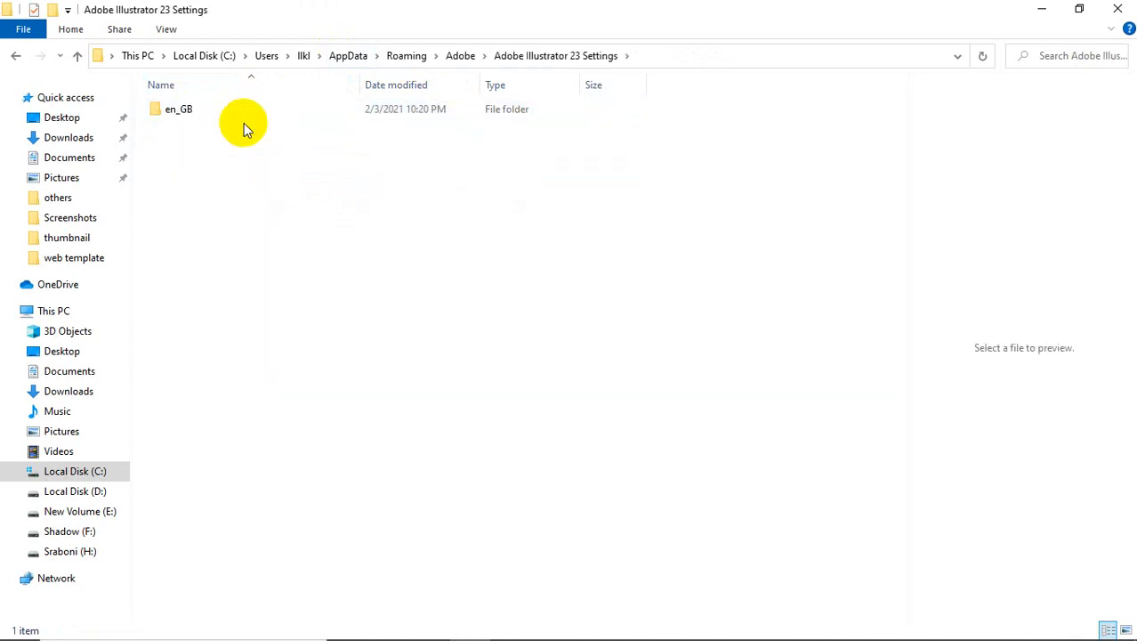
pyautogui.doubleClick(237, 109)
pyautogui.doubleClick(237, 110)
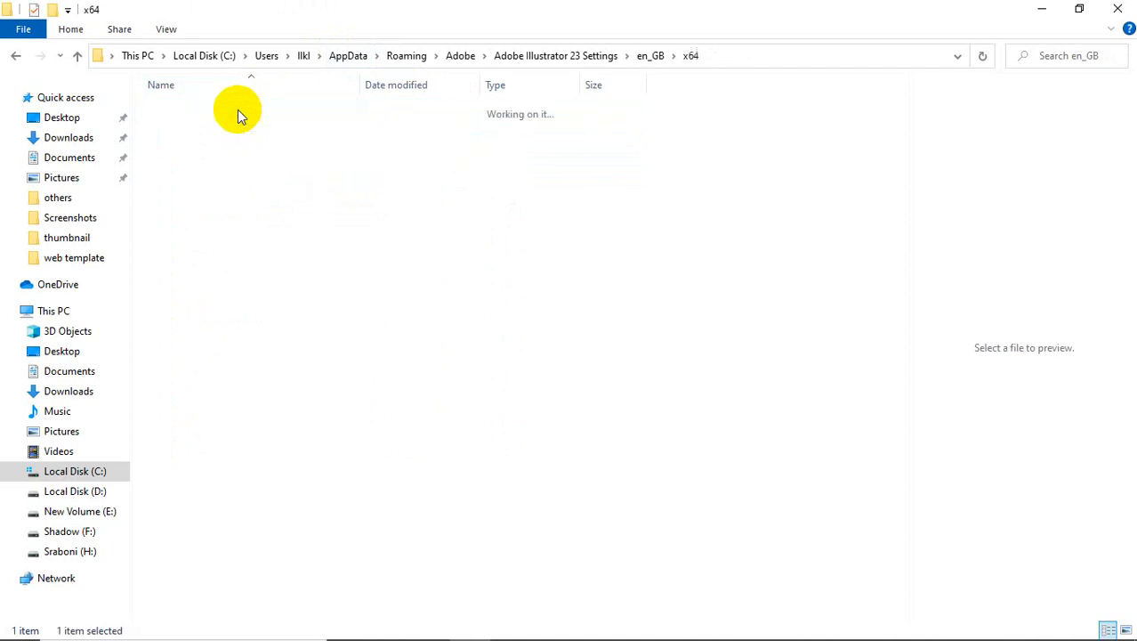
pyautogui.doubleClick(238, 109)
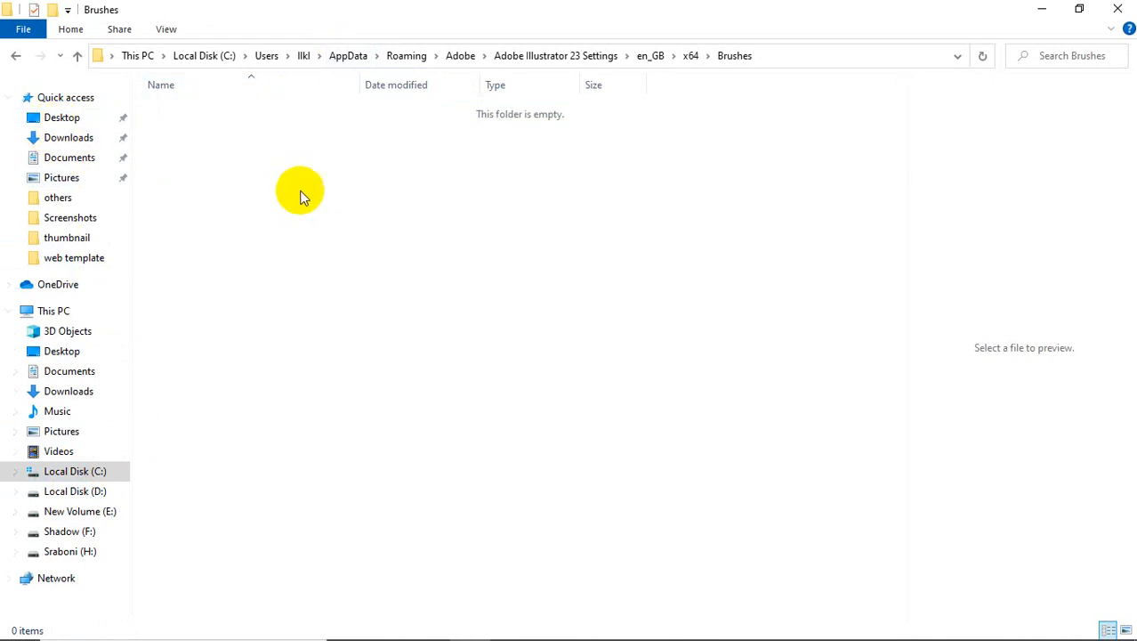
# - Copy the G00040030 EPS file from the Desktop into the Illustrator Brushes folder
pyautogui.rightClick(60, 118)
pyautogui.click(131, 156)
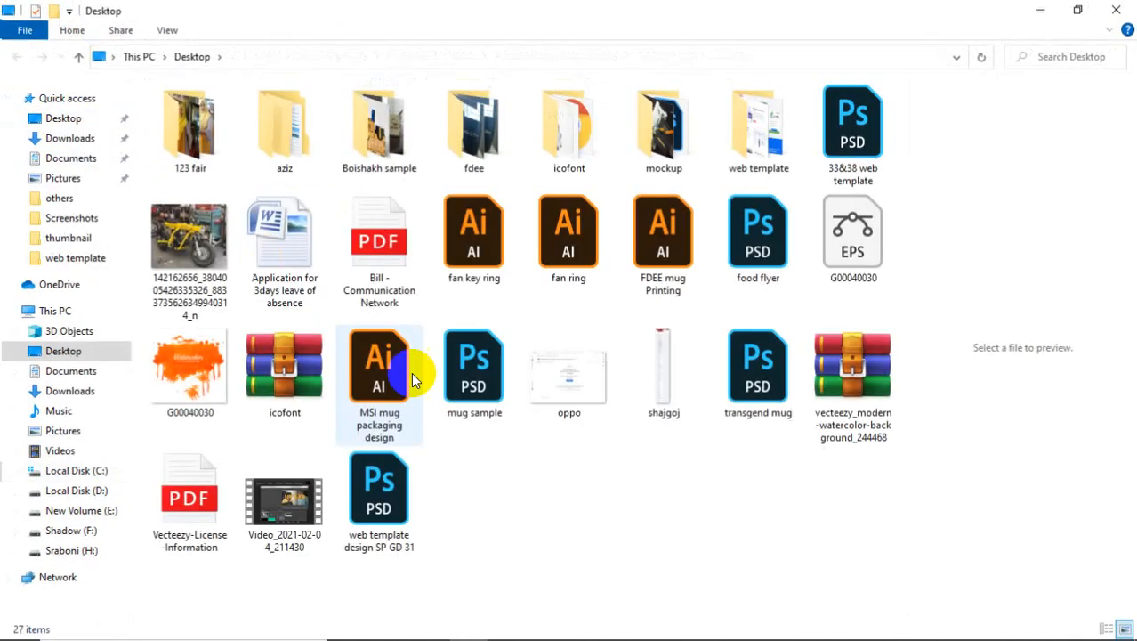
pyautogui.click(857, 236)
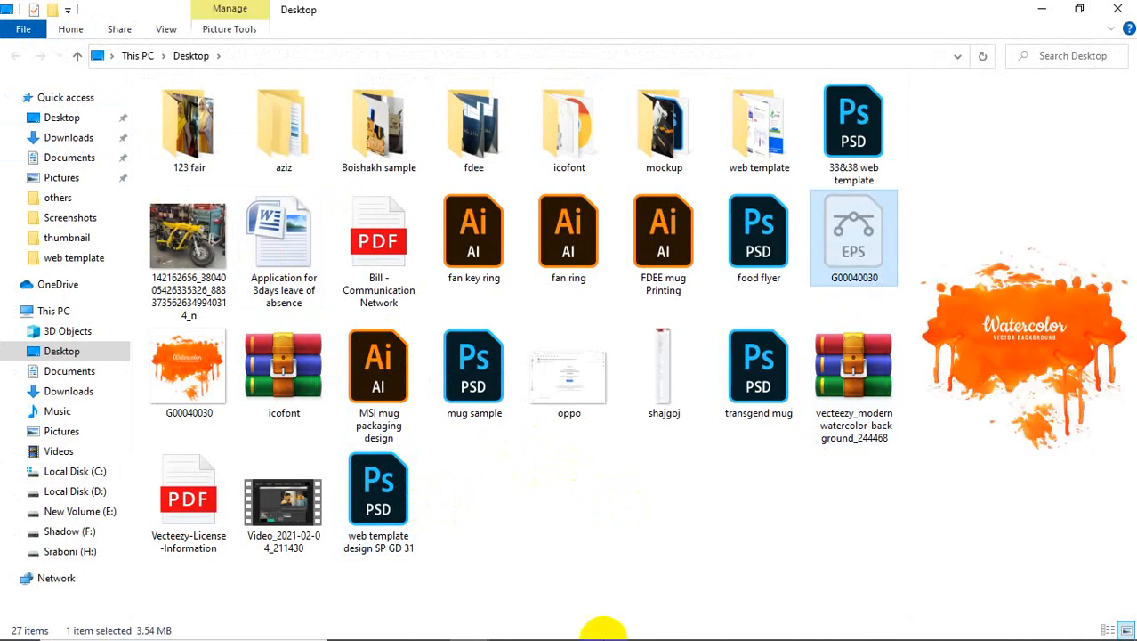
pyautogui.moveTo(454, 629)
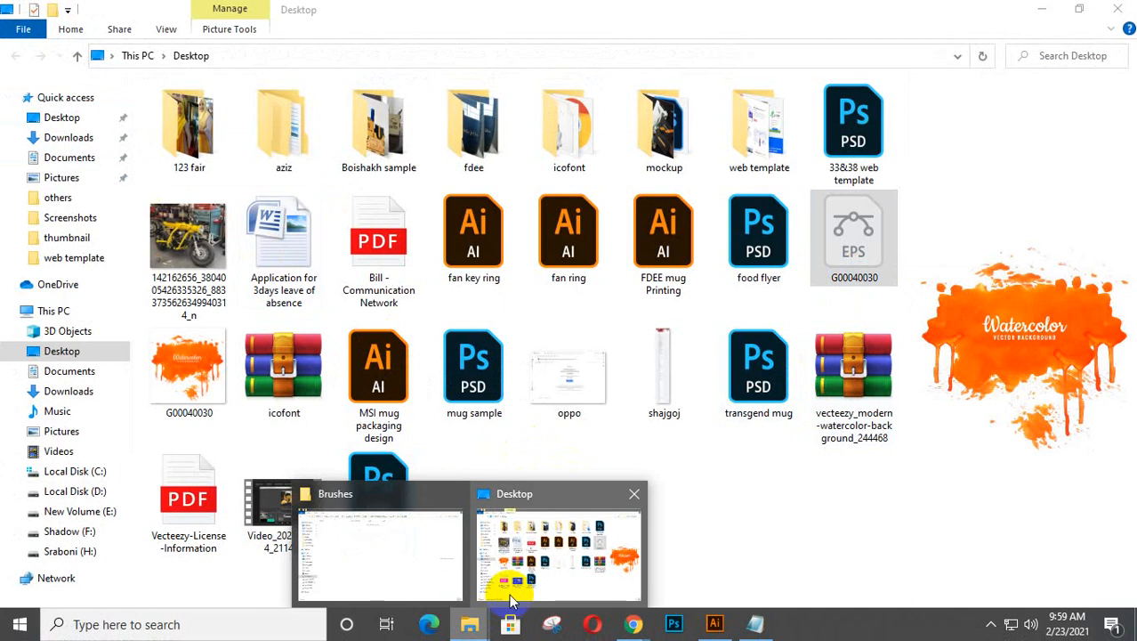
pyautogui.click(386, 570)
pyautogui.click(395, 330)
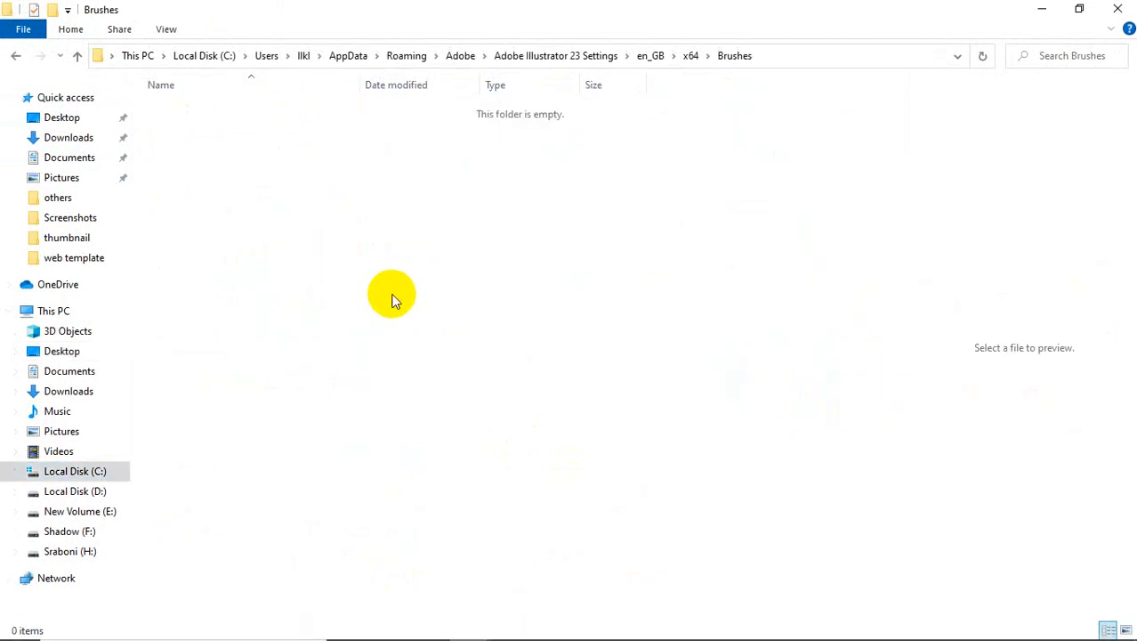
pyautogui.hotkey('ctrl', 'v')
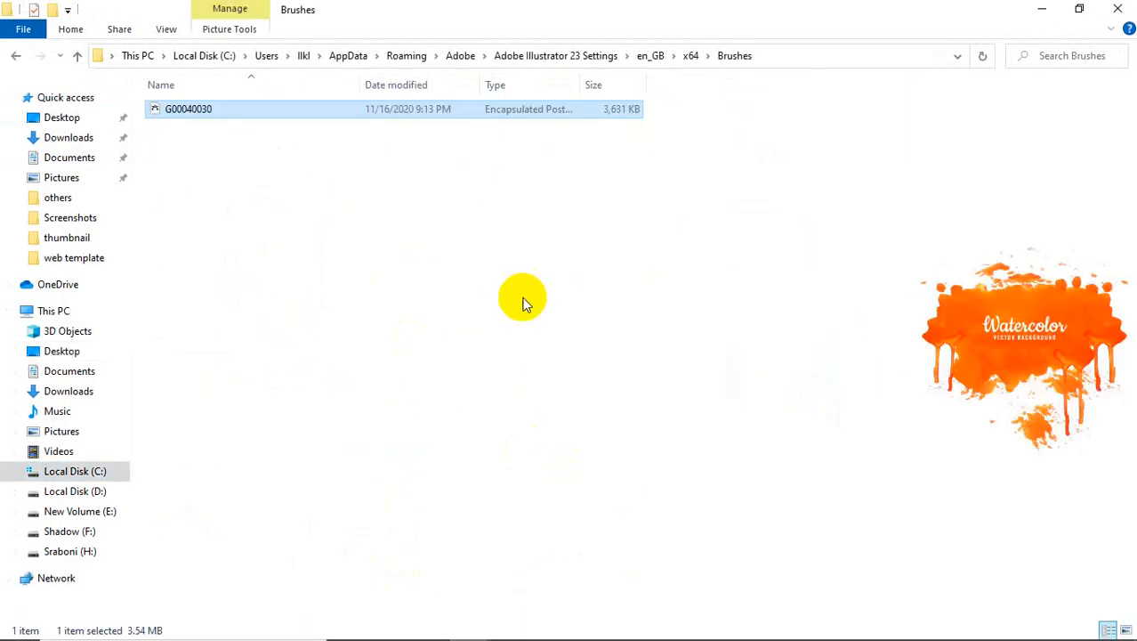
# - Switch to Illustrator and check the target folder and file type for saving a brush library, leaving without saving
pyautogui.click(1042, 8)
pyautogui.click(1039, 13)
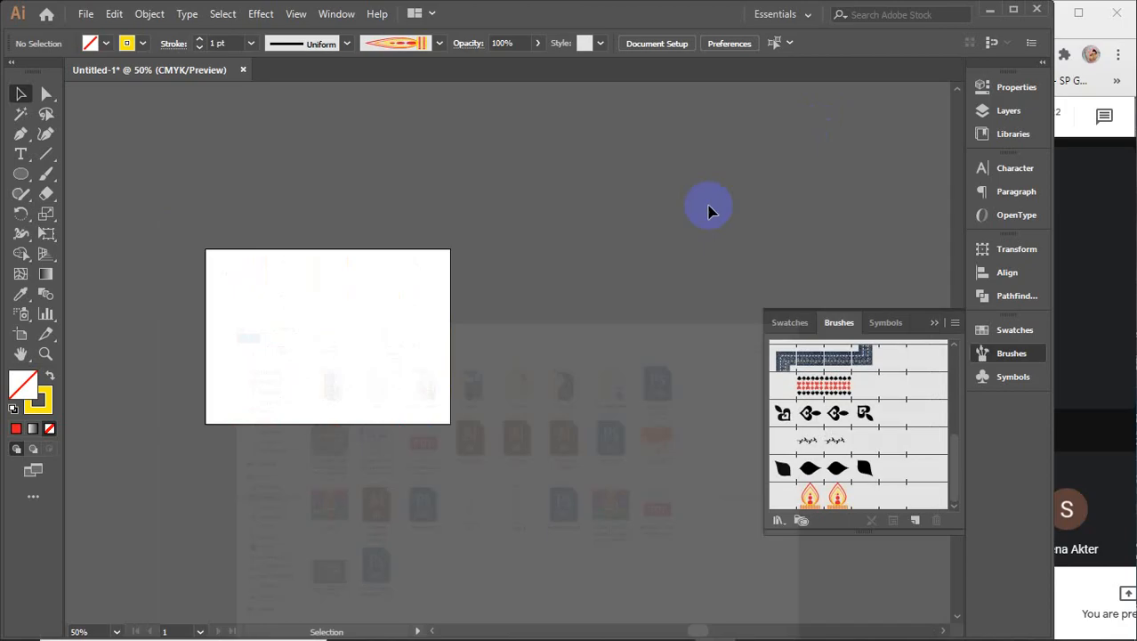
pyautogui.click(954, 322)
pyautogui.click(829, 629)
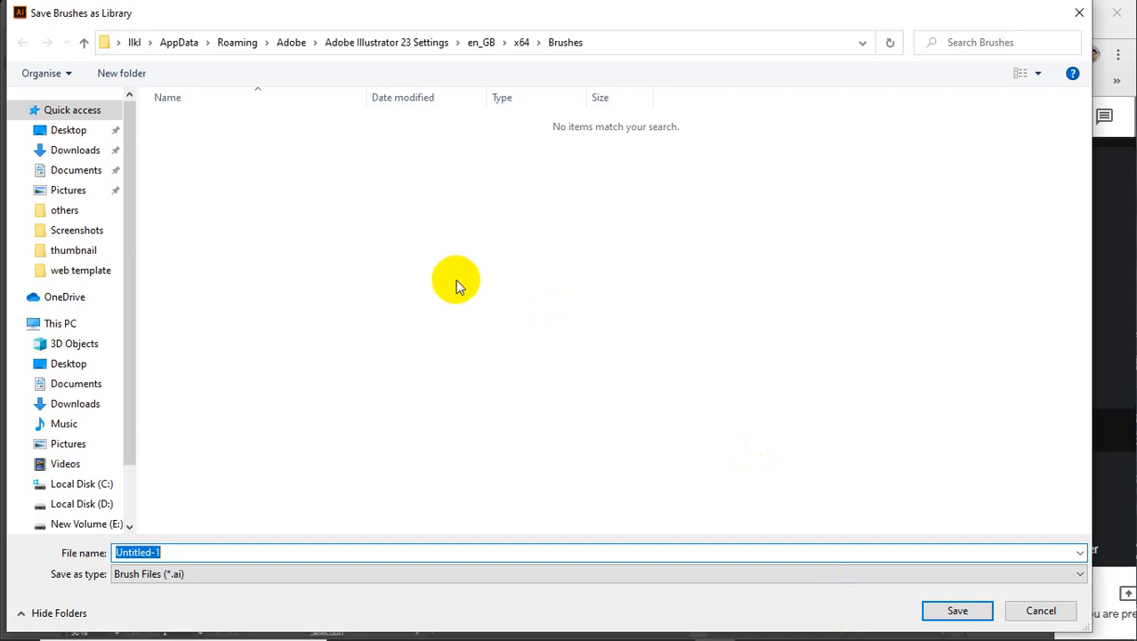
pyautogui.click(236, 580)
pyautogui.click(236, 587)
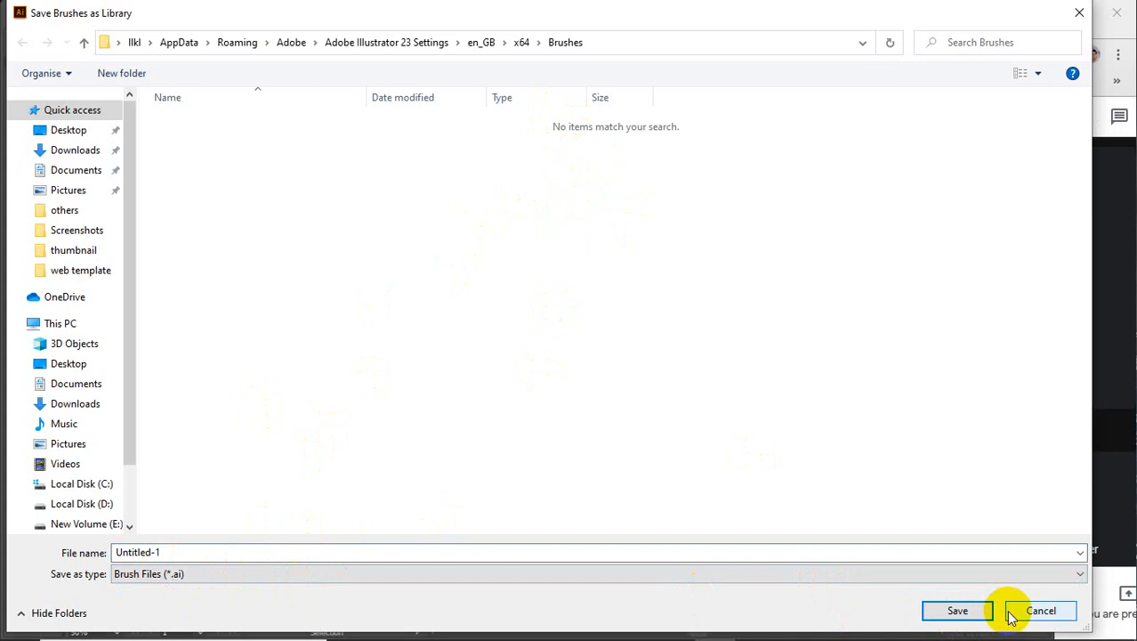
pyautogui.click(1040, 611)
# - Switch back to the Brushes folder in File Explorer and display its contents as large thumbnails
pyautogui.moveTo(611, 637)
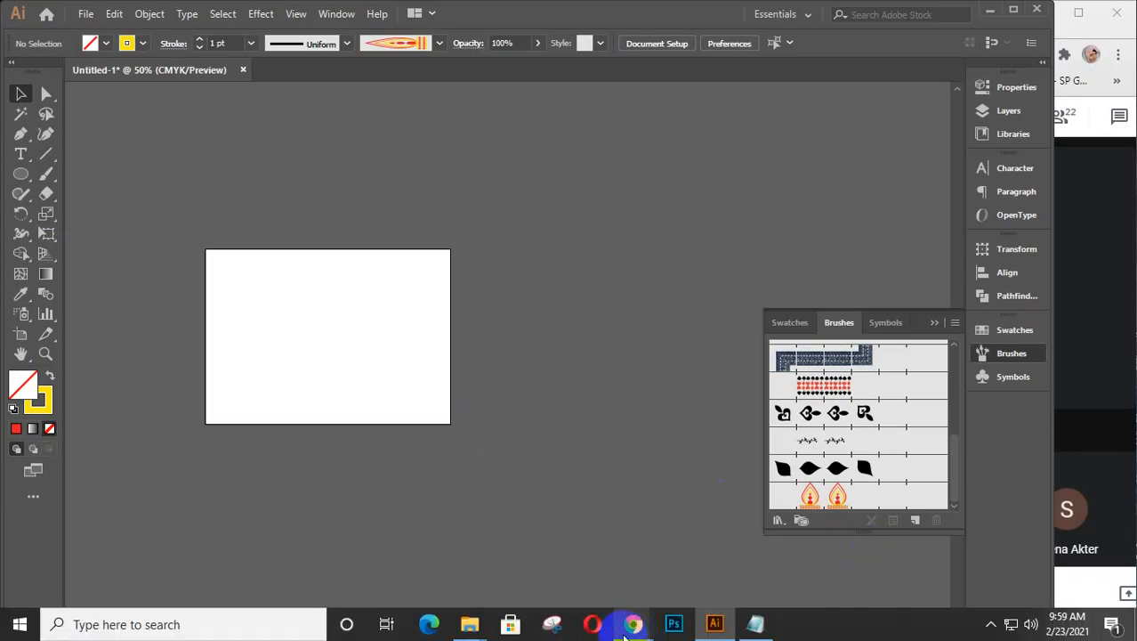
pyautogui.moveTo(472, 630)
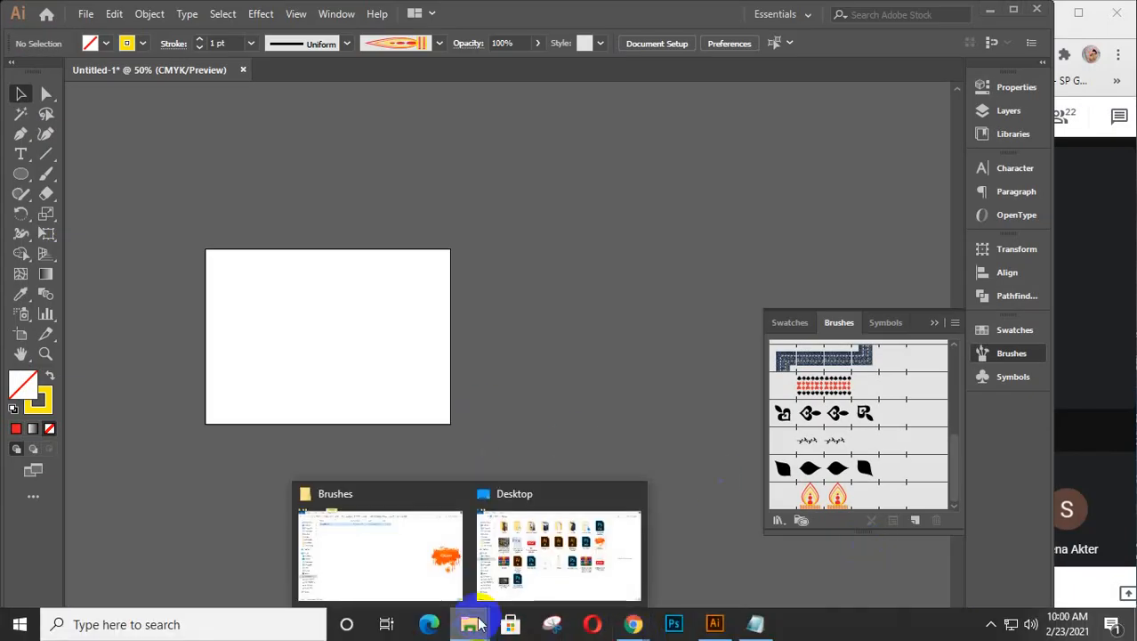
pyautogui.click(393, 571)
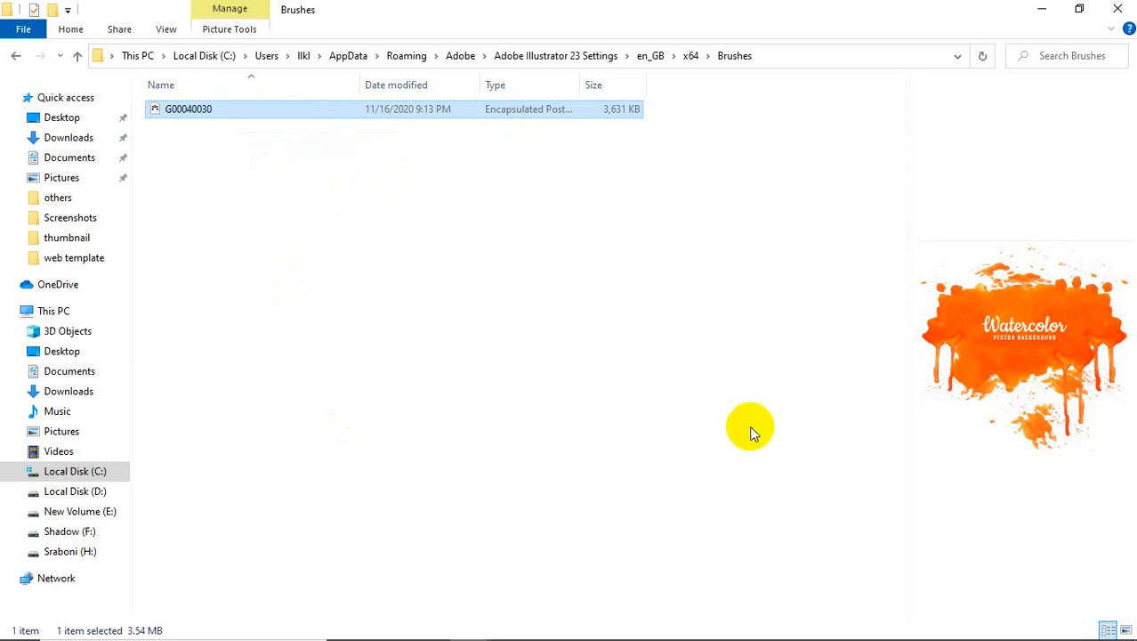
pyautogui.click(1125, 630)
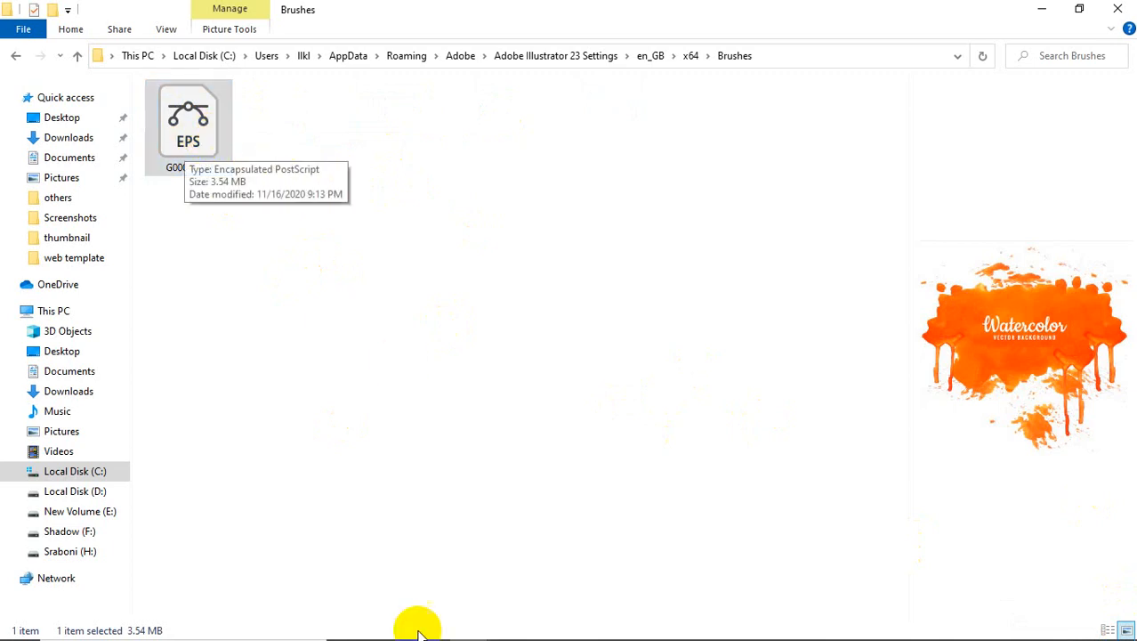
# - Switch to Chrome, search Google for "free brush vector download" in a new tab, and return to the Brushes folder
pyautogui.moveTo(417, 636)
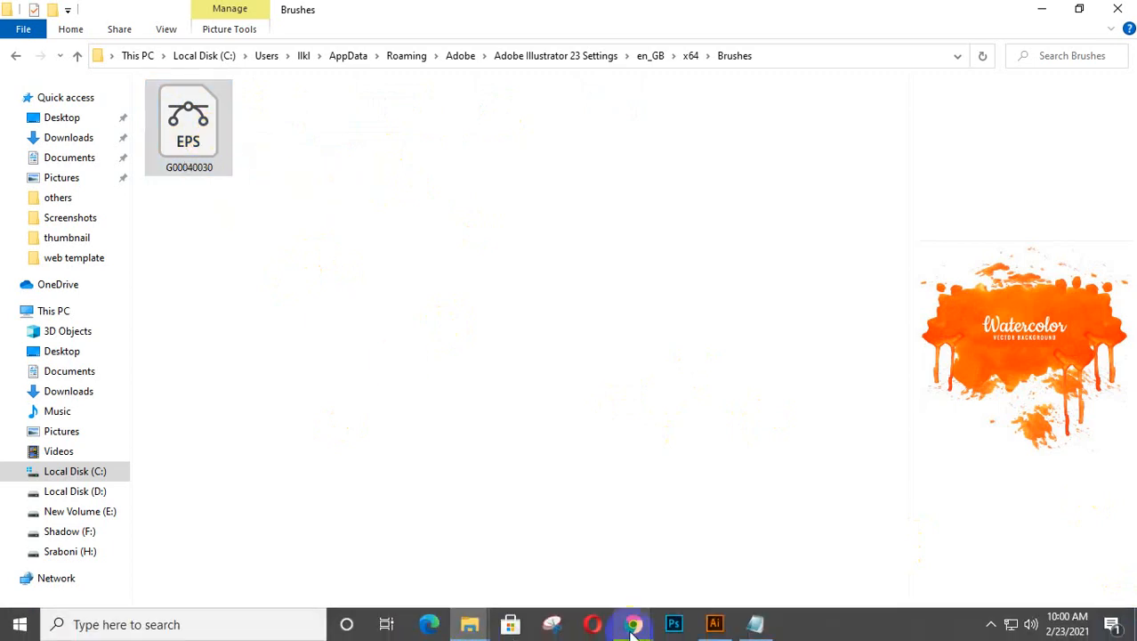
pyautogui.moveTo(634, 627)
pyautogui.click(553, 534)
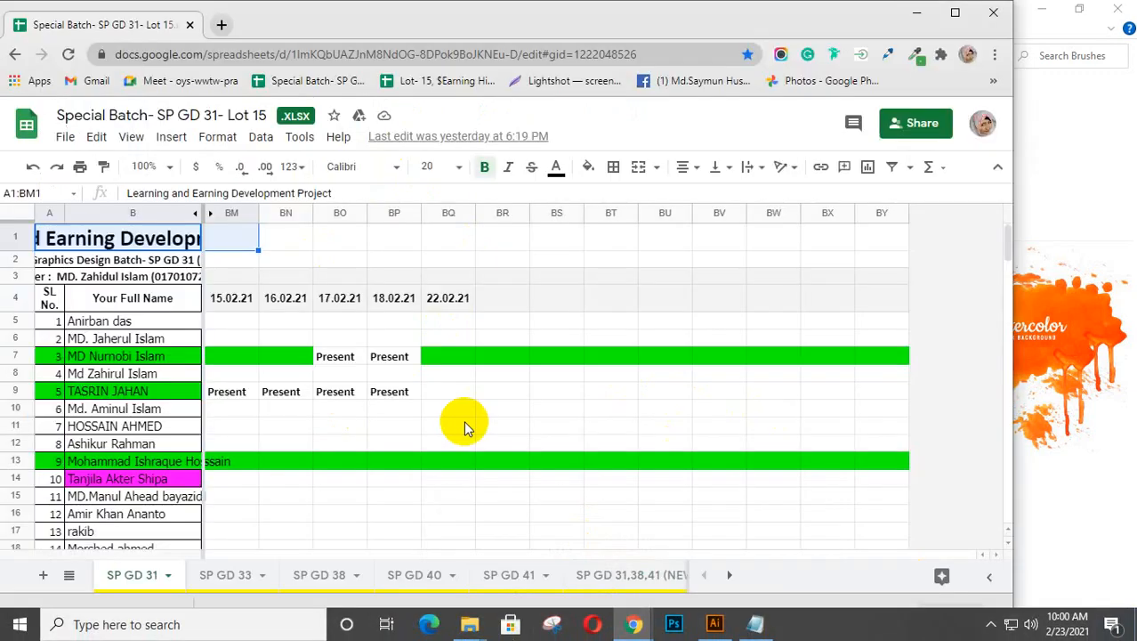
pyautogui.click(221, 25)
pyautogui.write('frr')
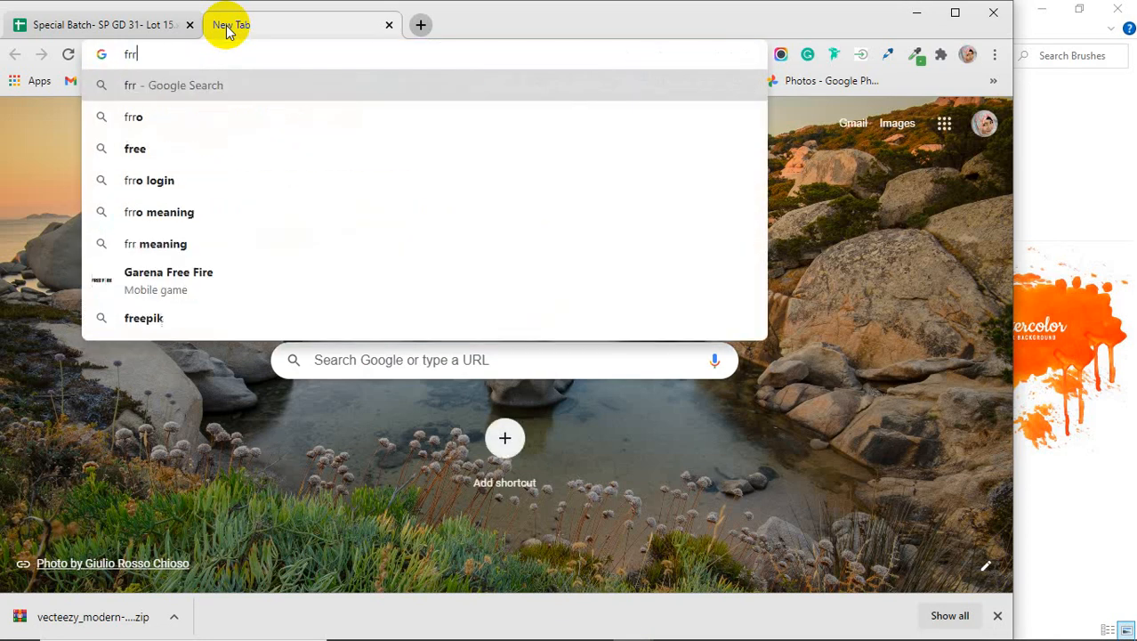
pyautogui.press('BackSpace')
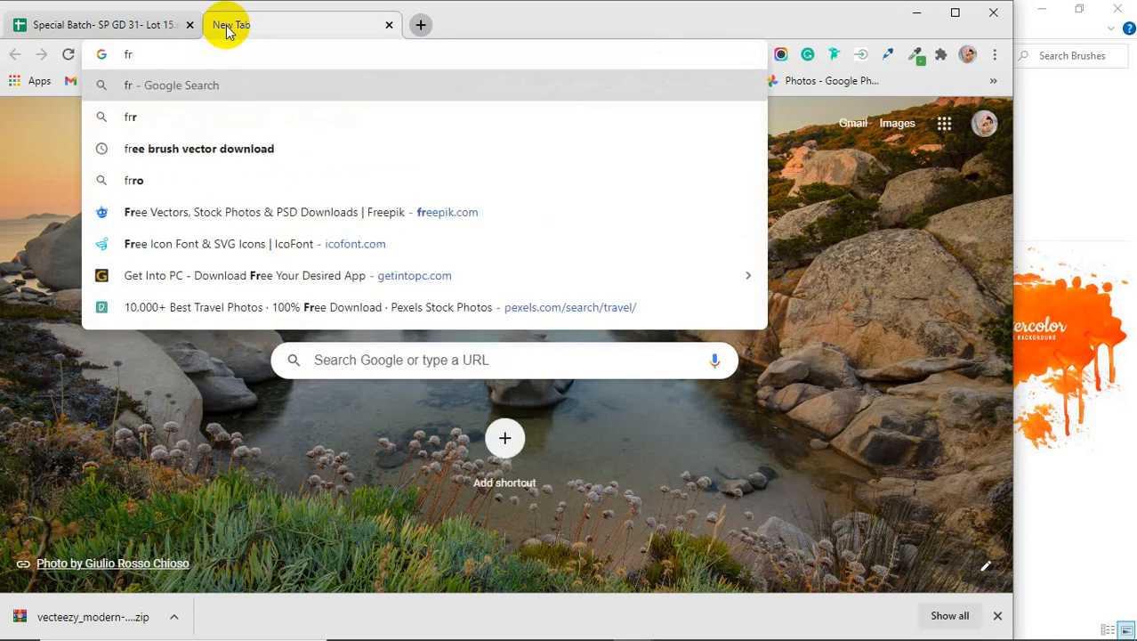
pyautogui.write('e')
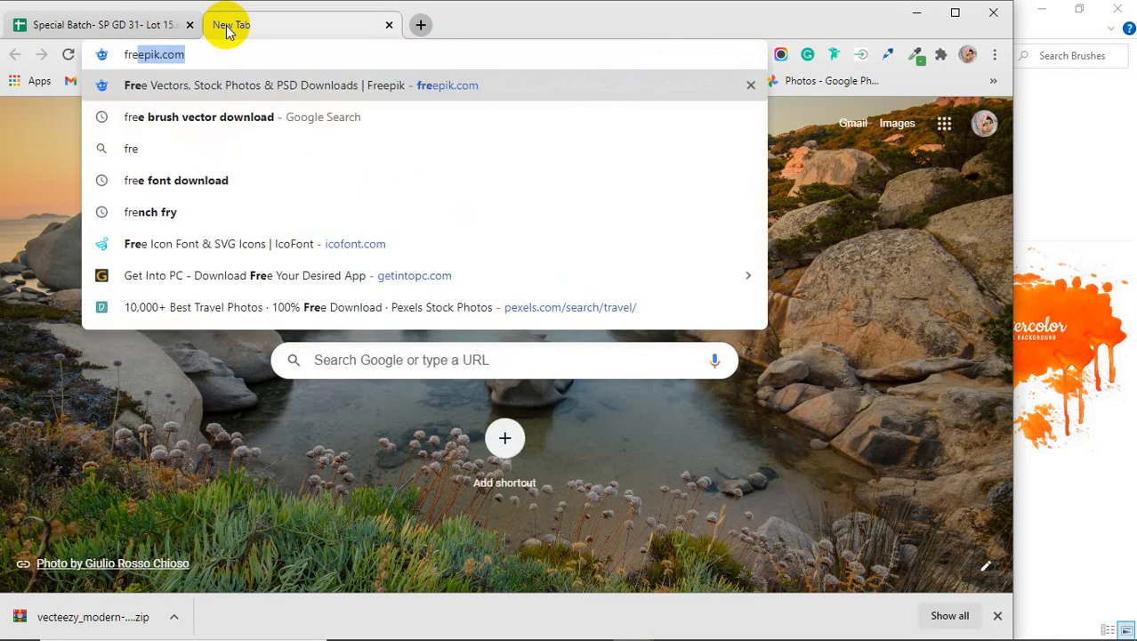
pyautogui.click(254, 123)
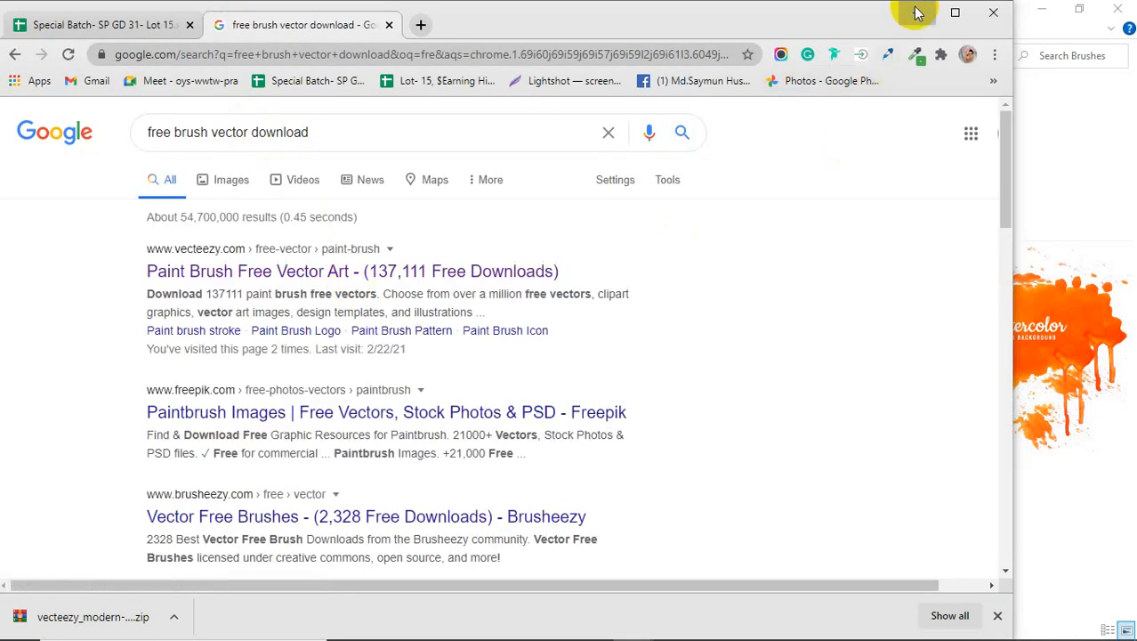
pyautogui.click(918, 13)
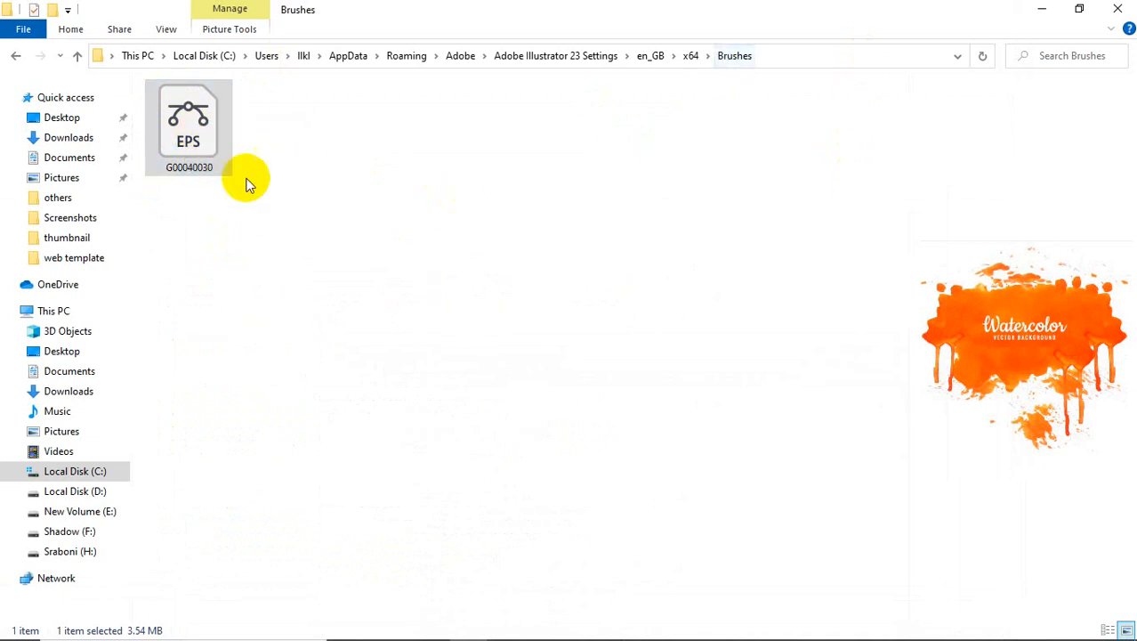
# - Switch to Illustrator, browse the Presets en_GB Brushes folder for another brush library to open, and leave without opening any
pyautogui.moveTo(512, 638)
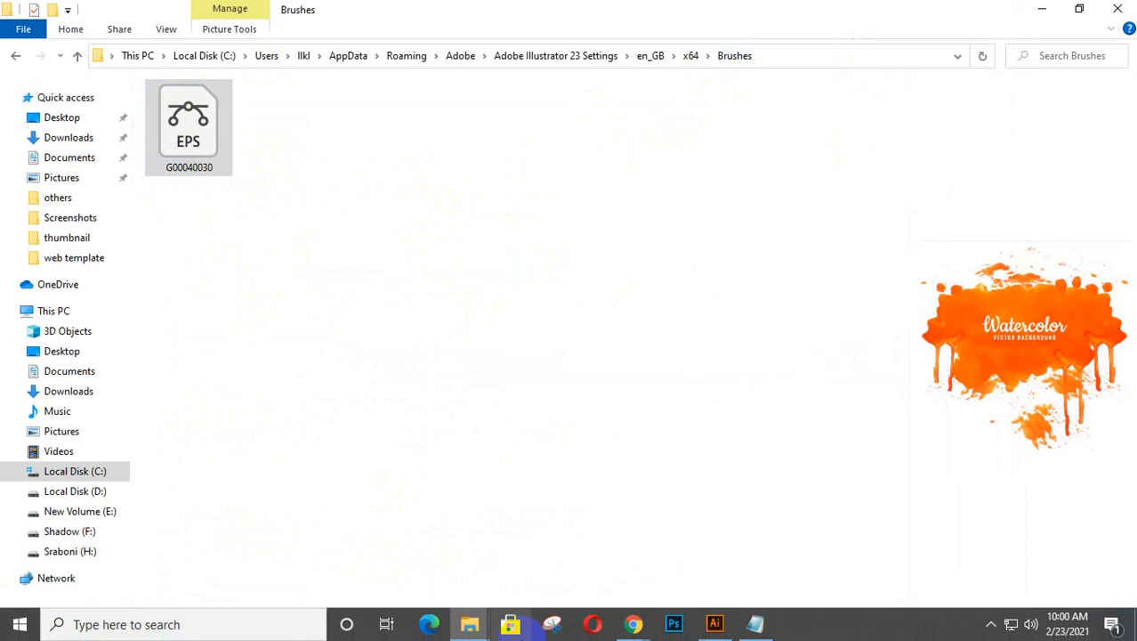
pyautogui.click(715, 624)
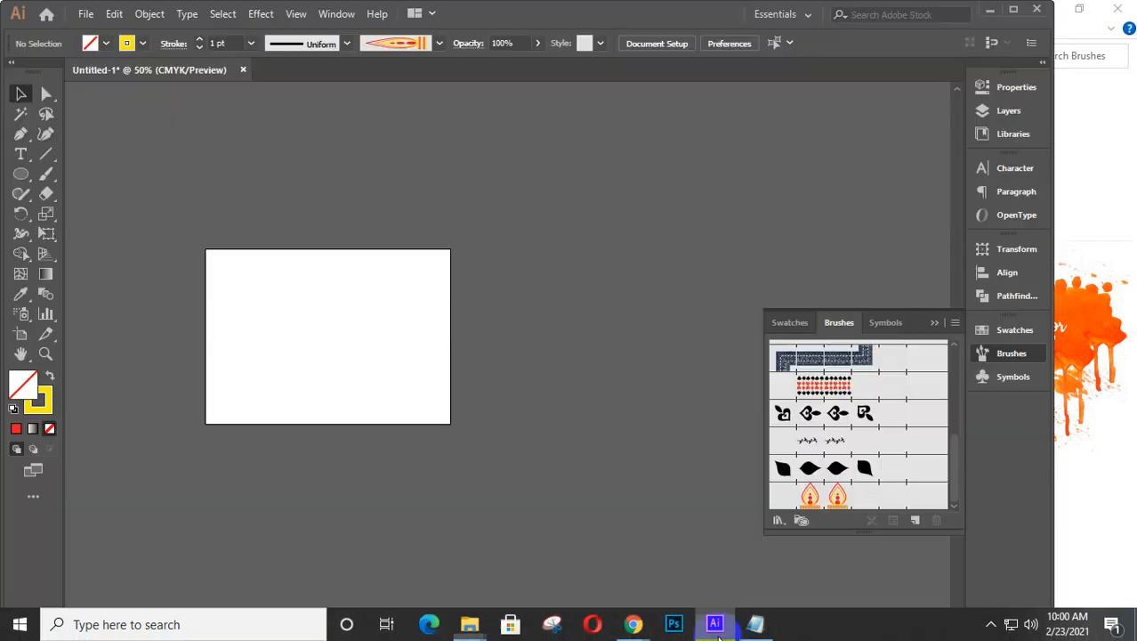
pyautogui.click(953, 323)
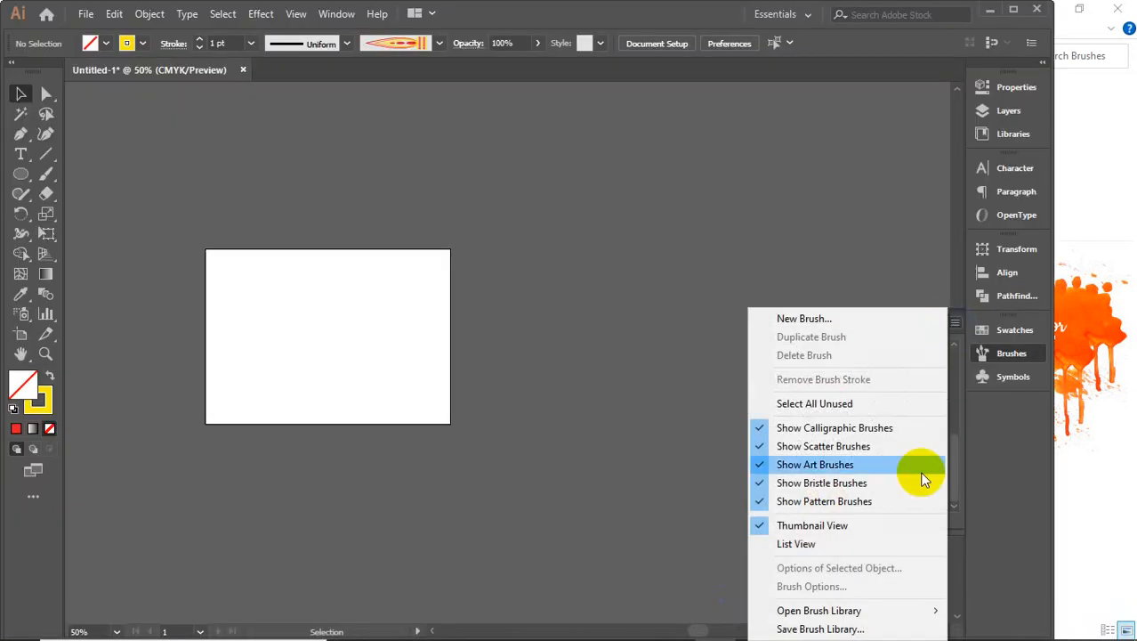
pyautogui.moveTo(853, 620)
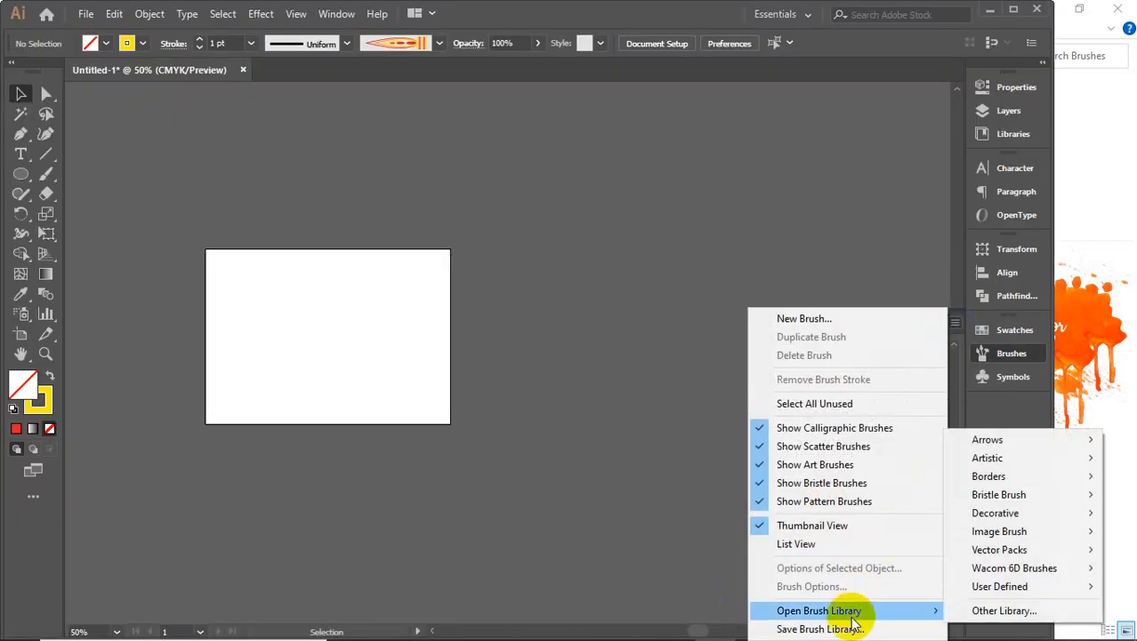
pyautogui.click(1003, 611)
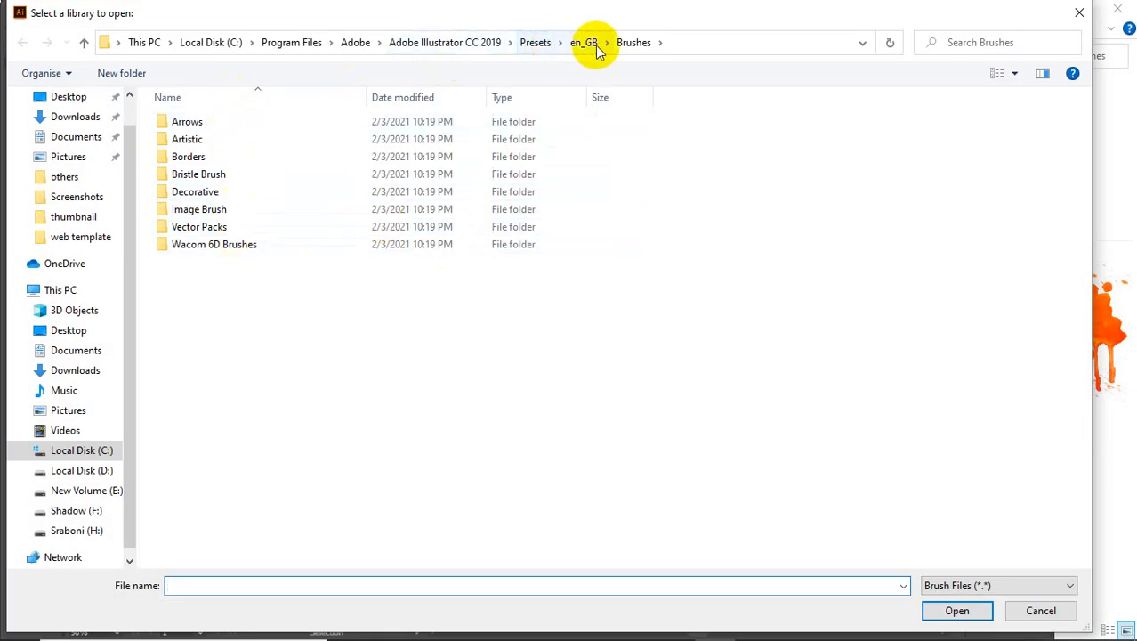
pyautogui.click(632, 47)
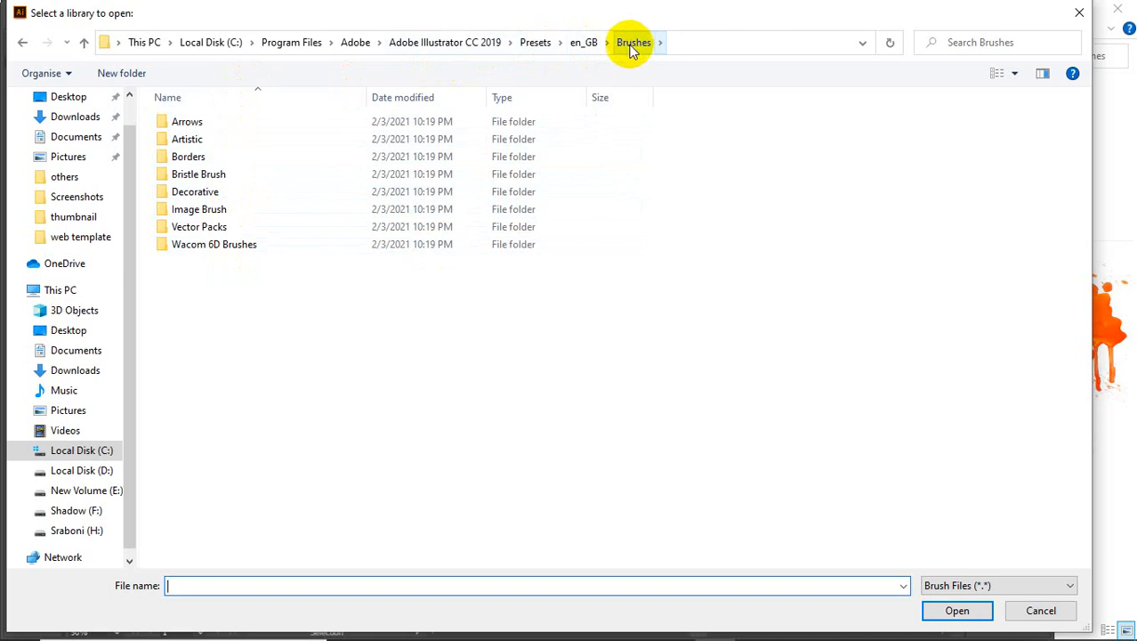
pyautogui.click(584, 45)
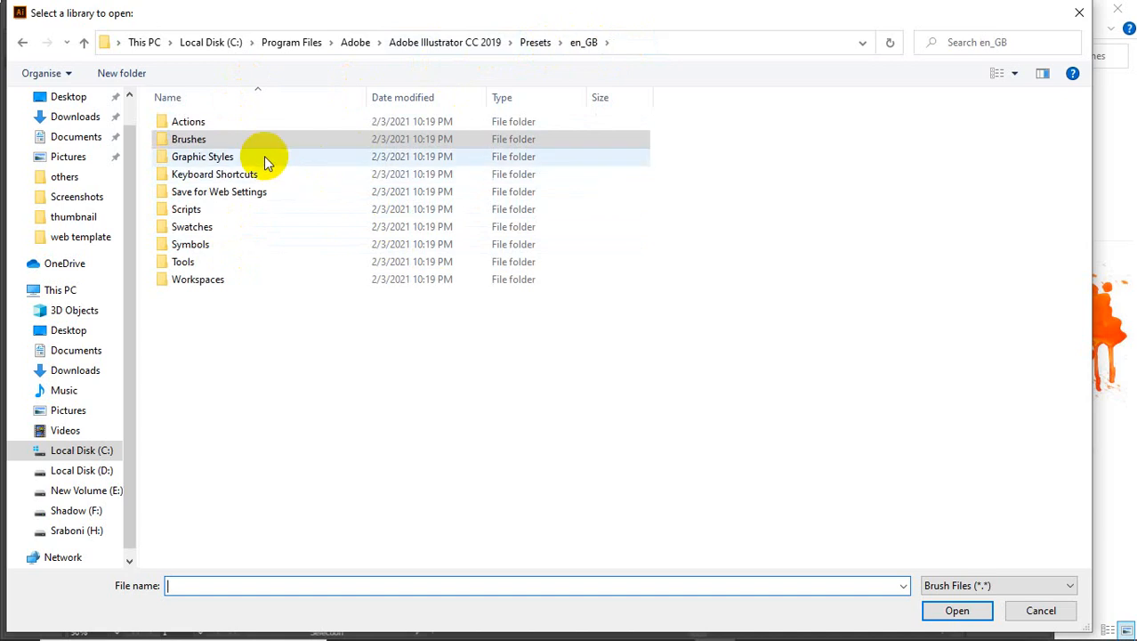
pyautogui.doubleClick(239, 139)
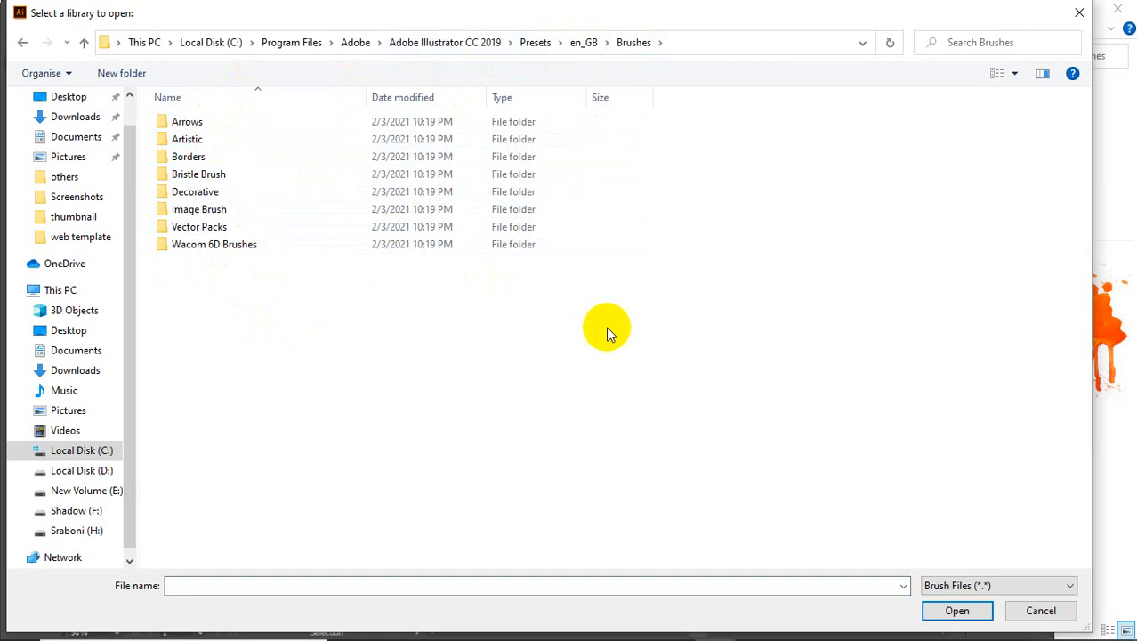
pyautogui.click(1011, 588)
pyautogui.click(1008, 599)
pyautogui.click(1038, 610)
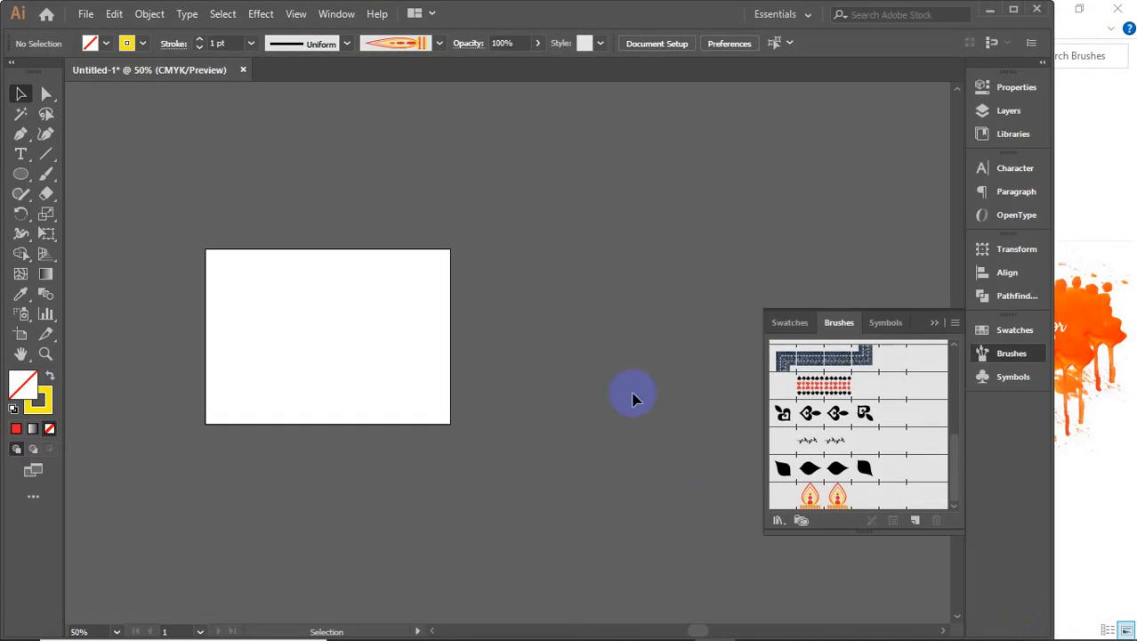
# - Switch to File Explorer, inspect the G00040030 EPS file in the AppData Brushes folder, and close that window
pyautogui.click(1099, 130)
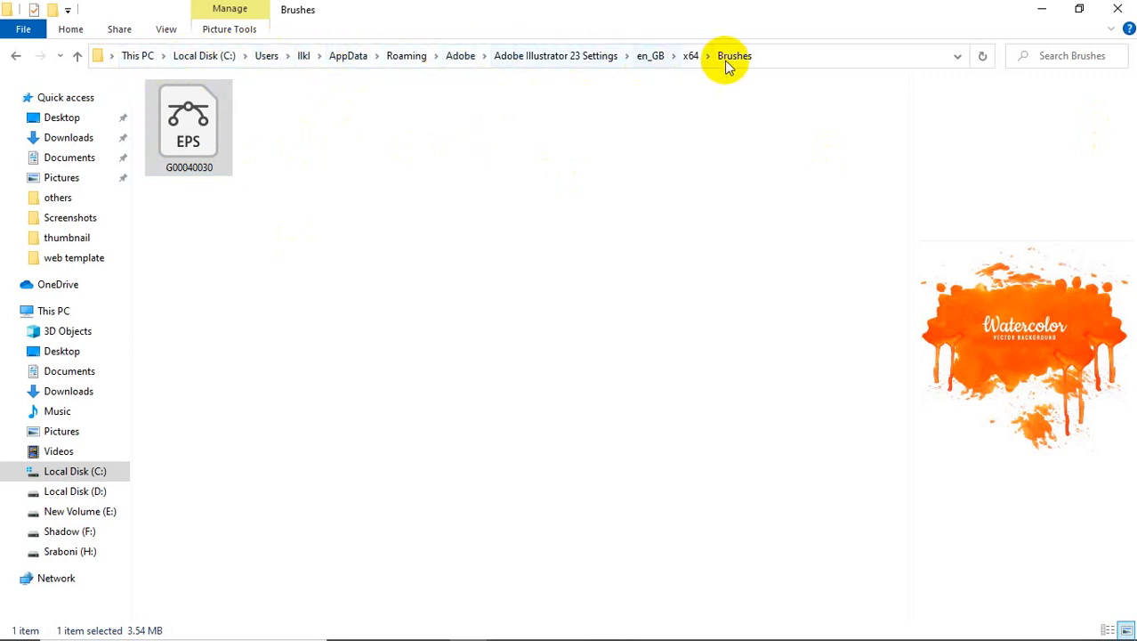
pyautogui.click(259, 156)
pyautogui.click(203, 127)
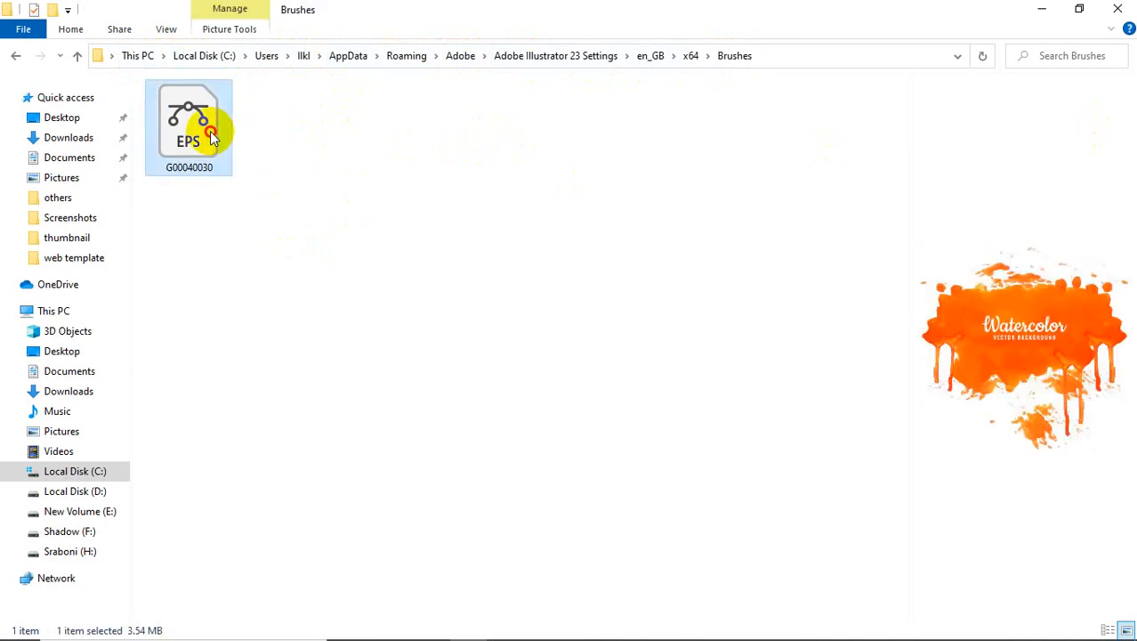
pyautogui.click(1118, 9)
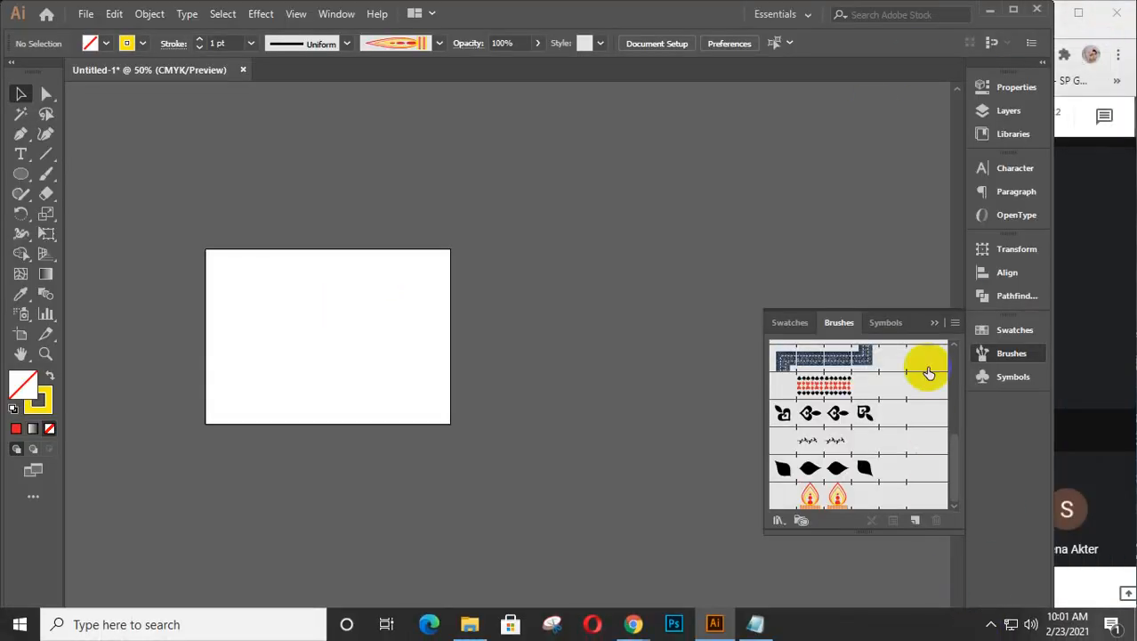
# - Inspect the AppData Brushes folder as large icons and the available file type for saving a brush library, leaving without saving
pyautogui.click(955, 322)
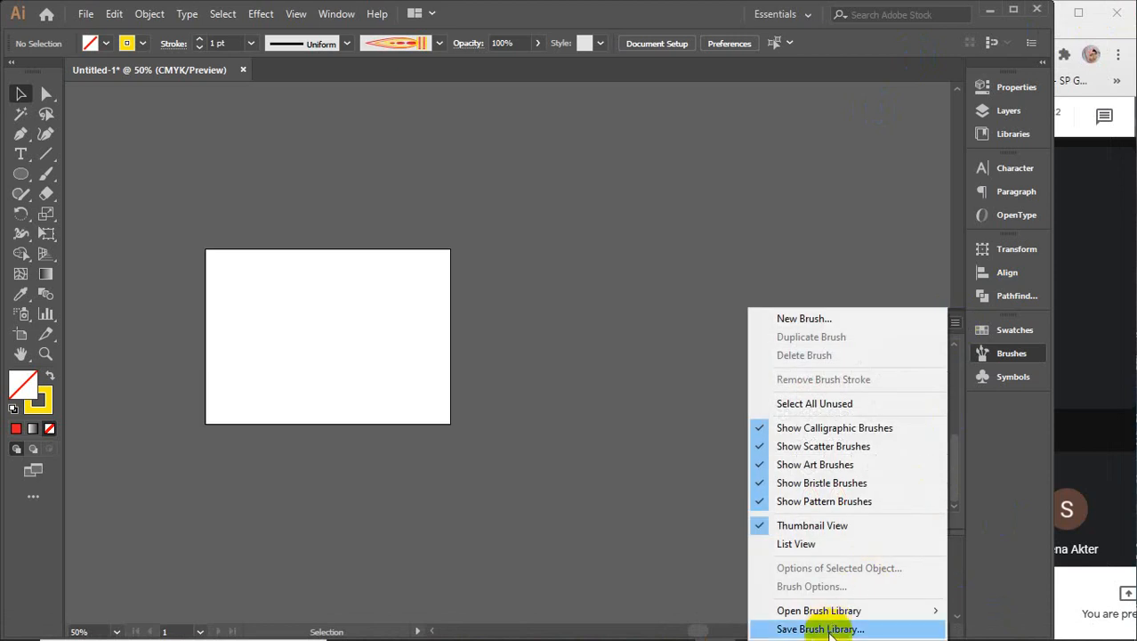
pyautogui.click(820, 629)
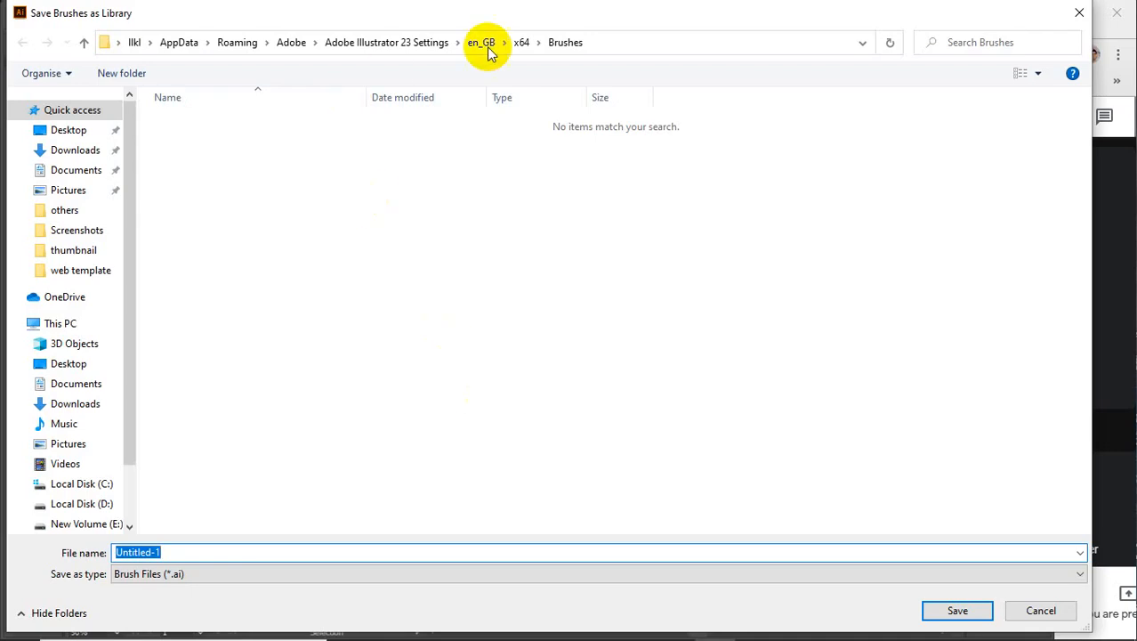
pyautogui.click(560, 43)
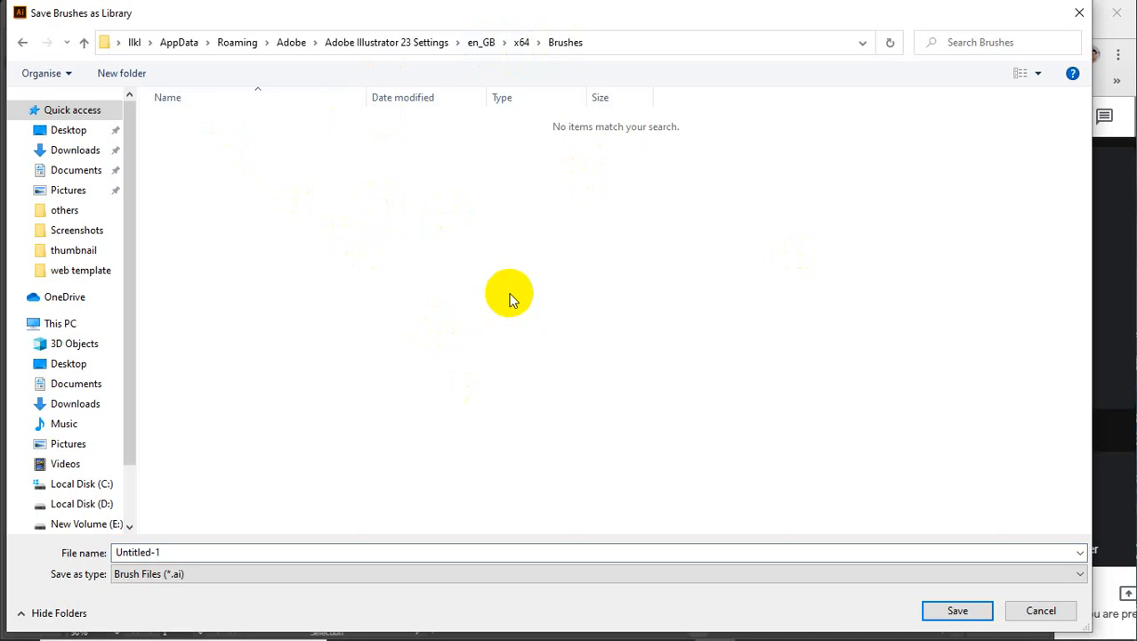
pyautogui.click(1038, 73)
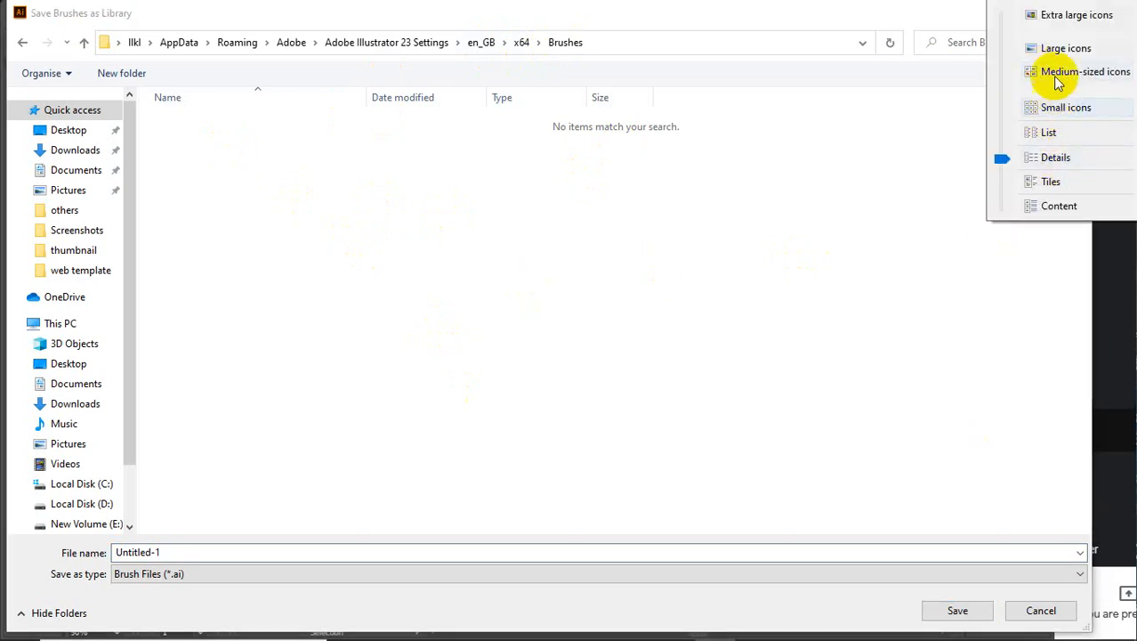
pyautogui.click(1055, 54)
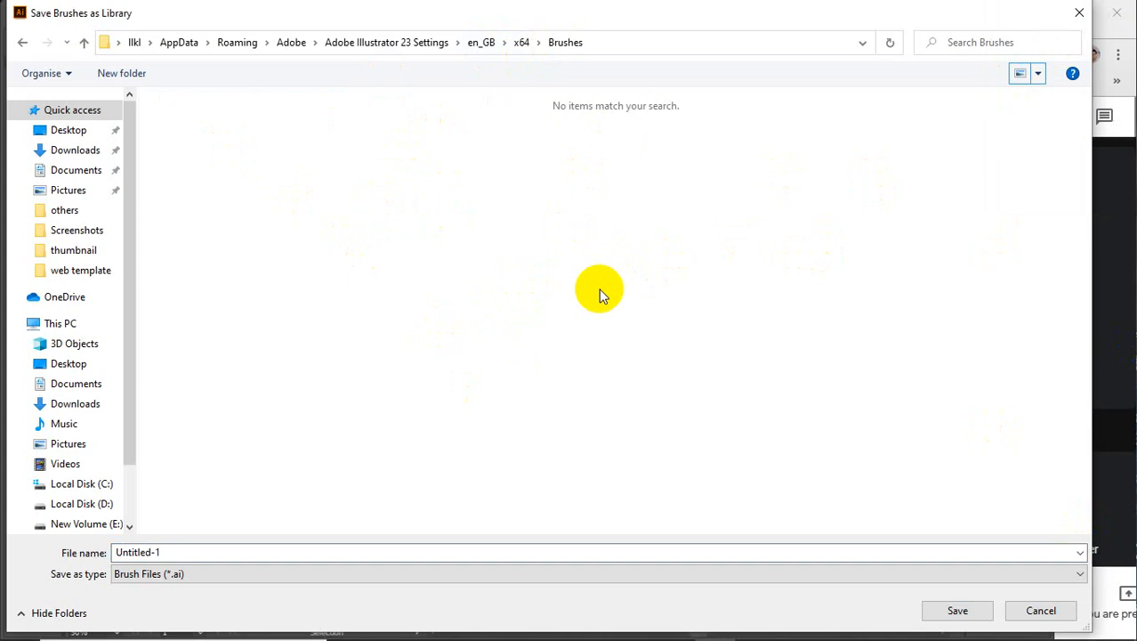
pyautogui.click(224, 574)
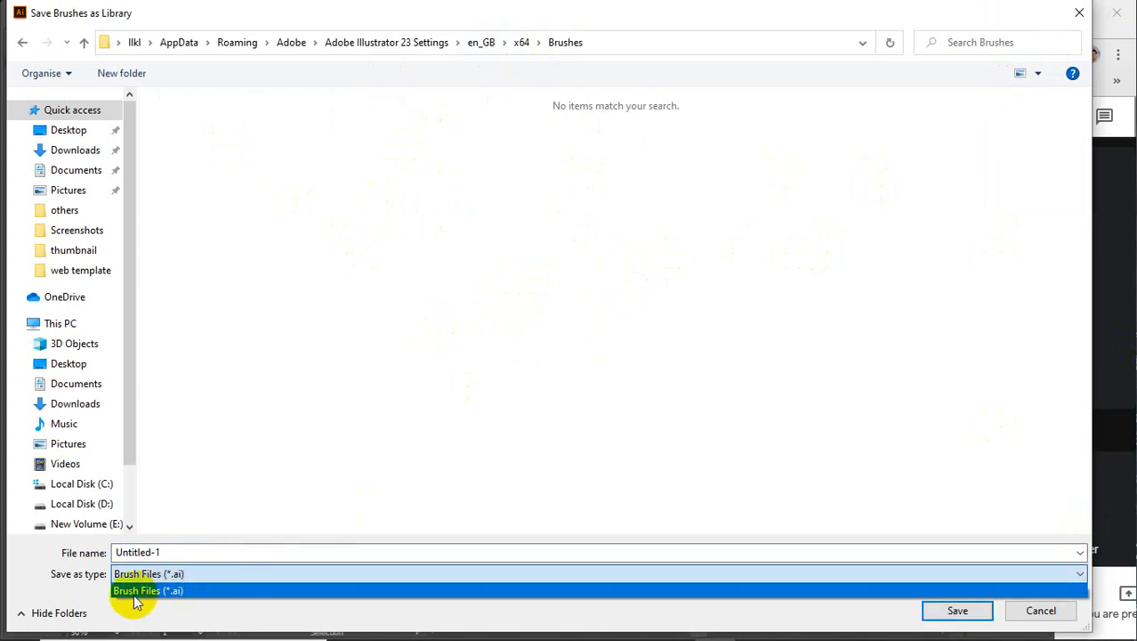
pyautogui.click(1015, 614)
pyautogui.click(1023, 613)
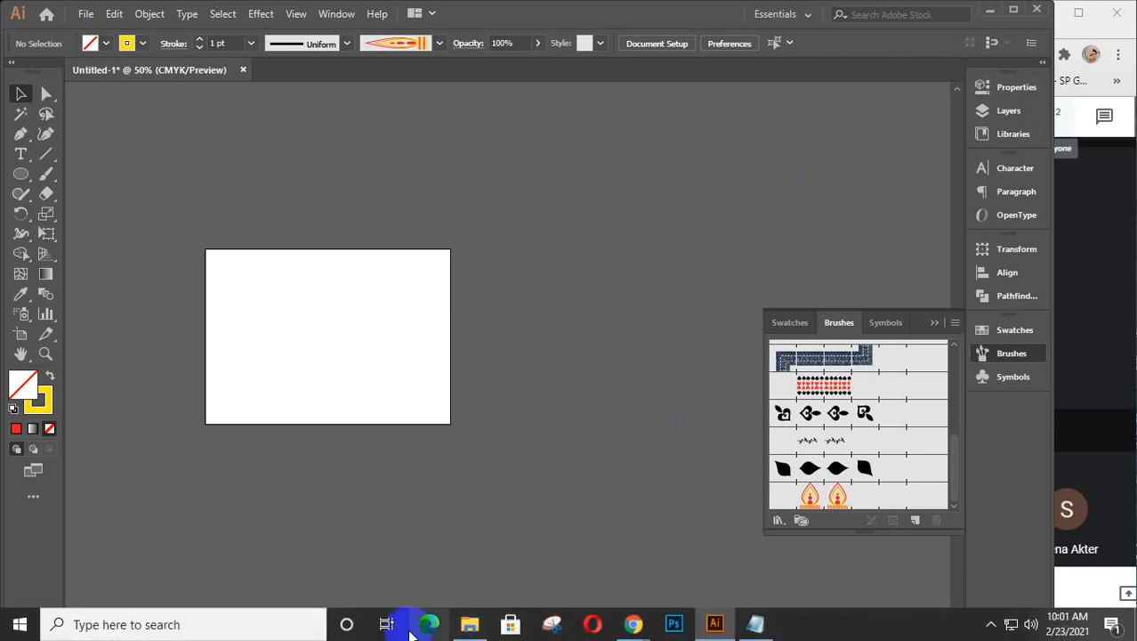
# - Preview the G00040030 image on the Desktop in File Explorer and close the window
pyautogui.click(470, 623)
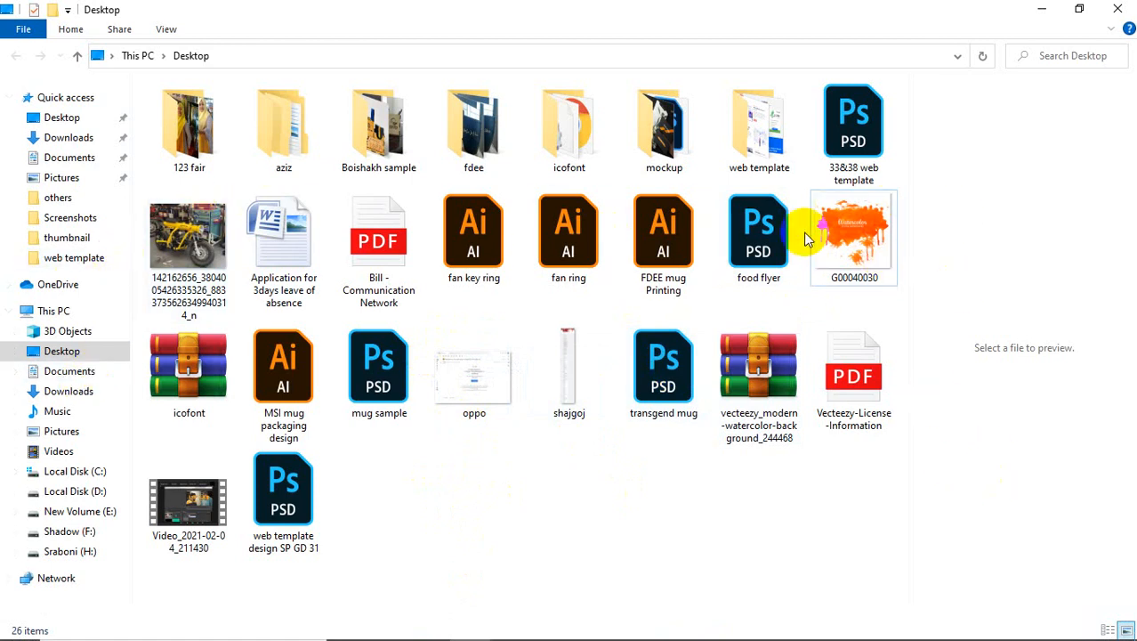
pyautogui.click(836, 236)
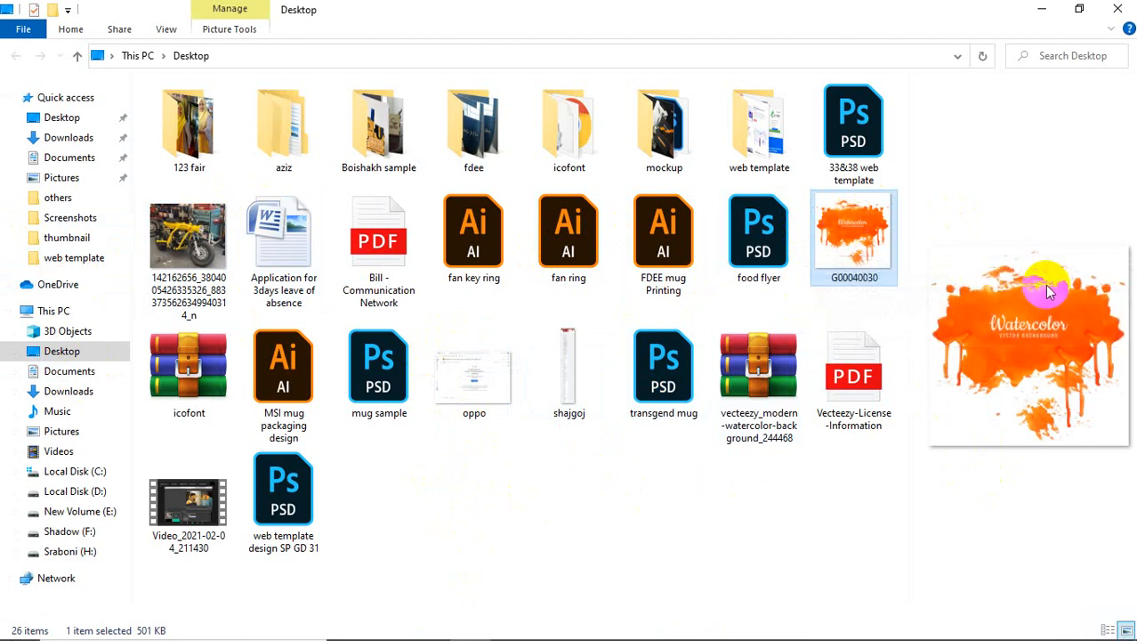
pyautogui.click(1122, 9)
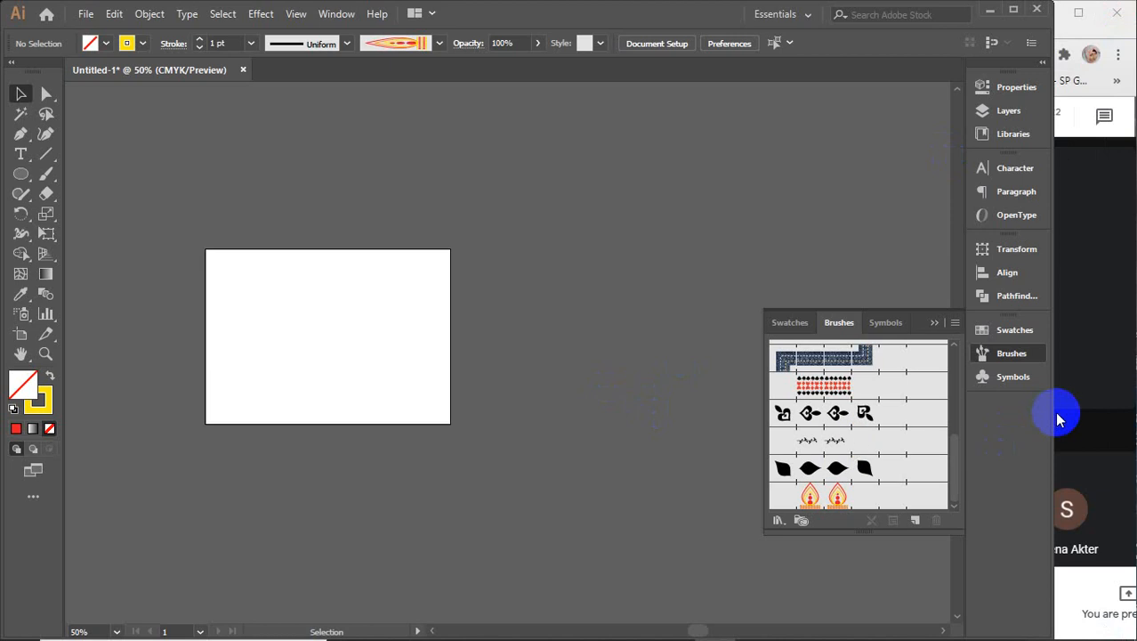
# - Widen the Illustrator window and paint two wavy yellow strokes beside the artboard with the Blob Brush
pyautogui.moveTo(1055, 411); pyautogui.dragTo(1094, 412)
pyautogui.click(972, 321)
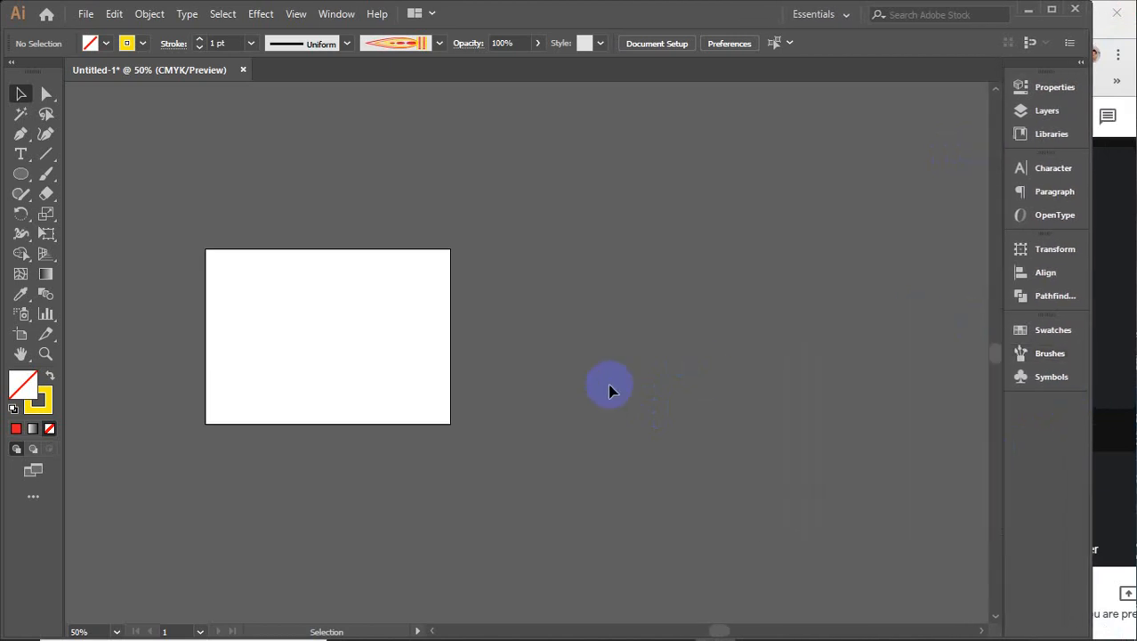
pyautogui.moveTo(57, 172); pyautogui.dragTo(116, 191)
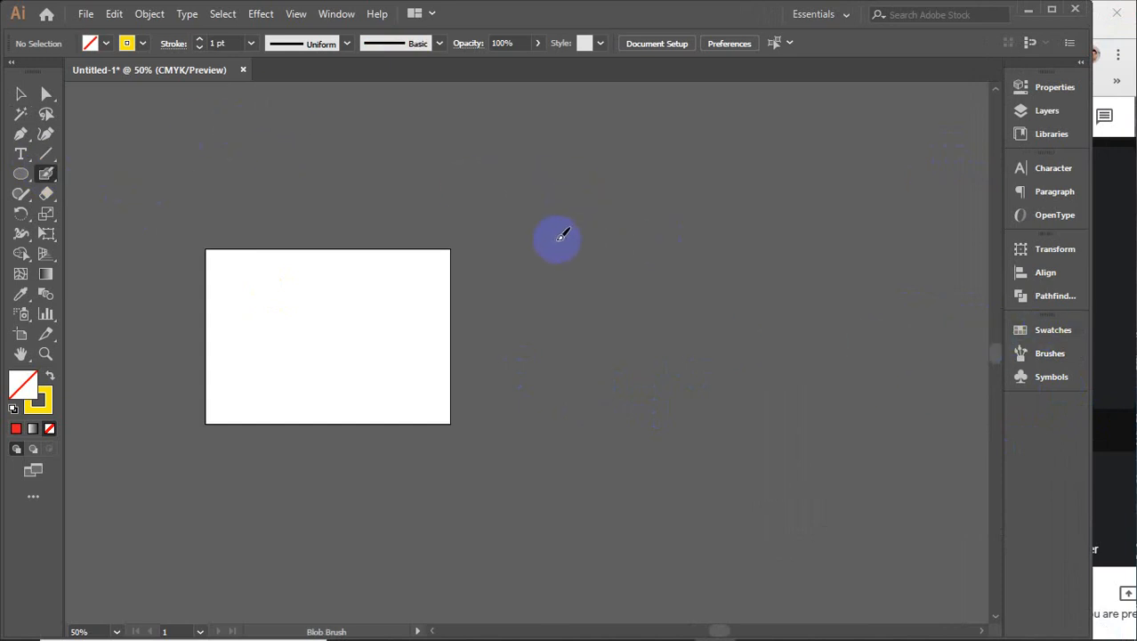
pyautogui.moveTo(592, 216)
pyautogui.mouseDown()
pyautogui.moveTo(704, 281)
pyautogui.moveTo(885, 201)
pyautogui.mouseUp()
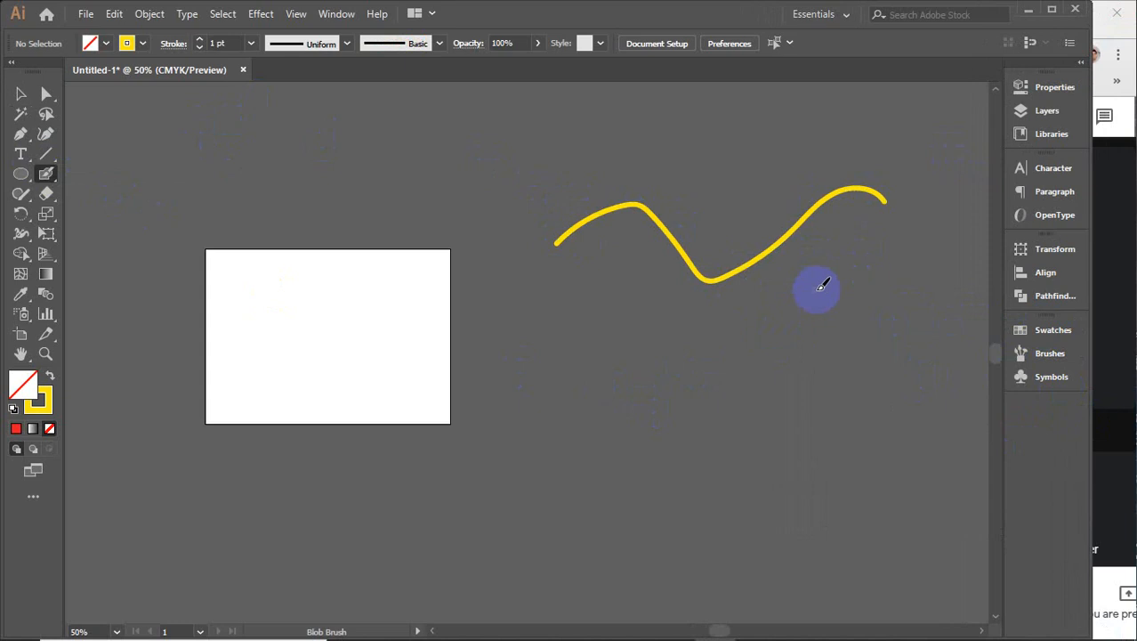
pyautogui.click(1041, 363)
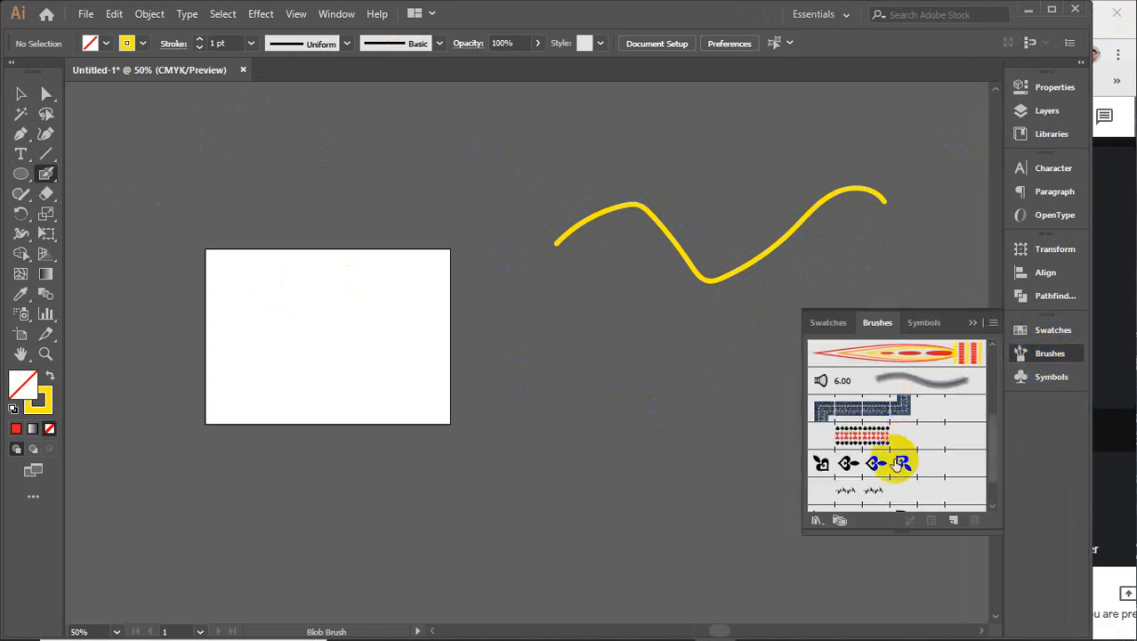
pyautogui.moveTo(543, 383)
pyautogui.mouseDown()
pyautogui.moveTo(609, 353)
pyautogui.moveTo(711, 397)
pyautogui.moveTo(787, 358)
pyautogui.mouseUp()
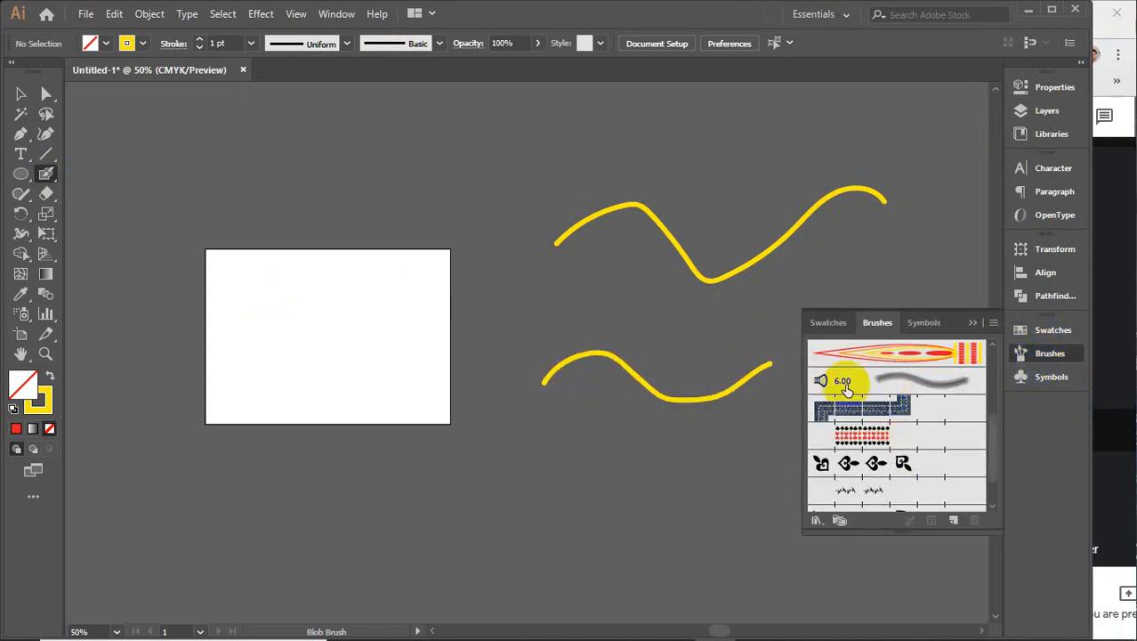
# - Try the flame pattern brush on the lower wavy stroke, and delete both strokes
pyautogui.scroll(-2, 902, 452)
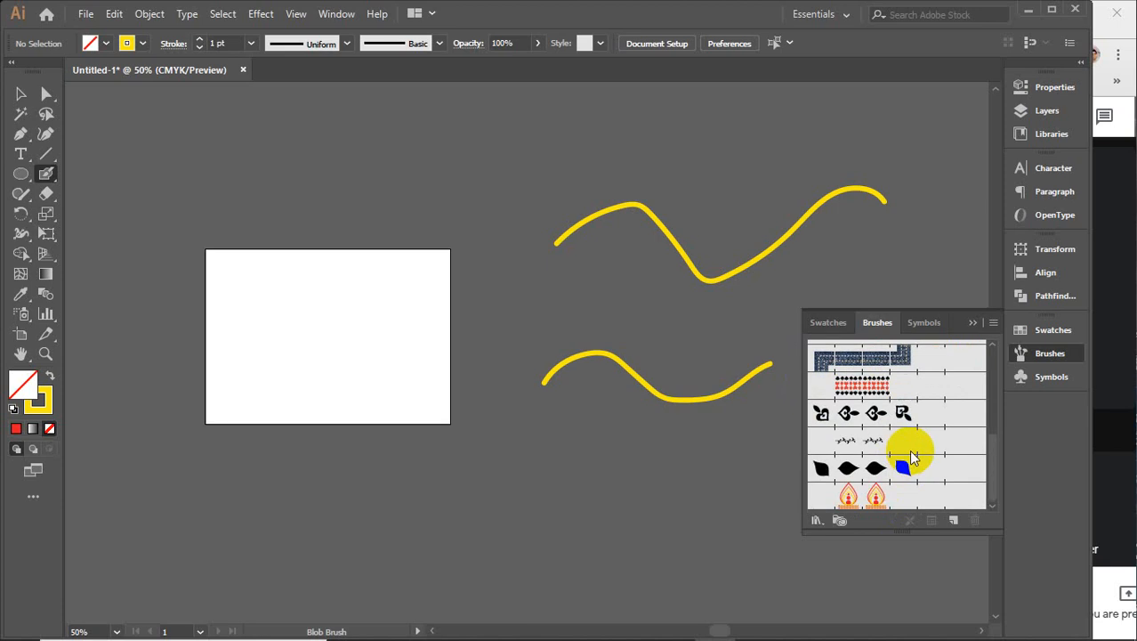
pyautogui.click(872, 503)
pyautogui.click(20, 93)
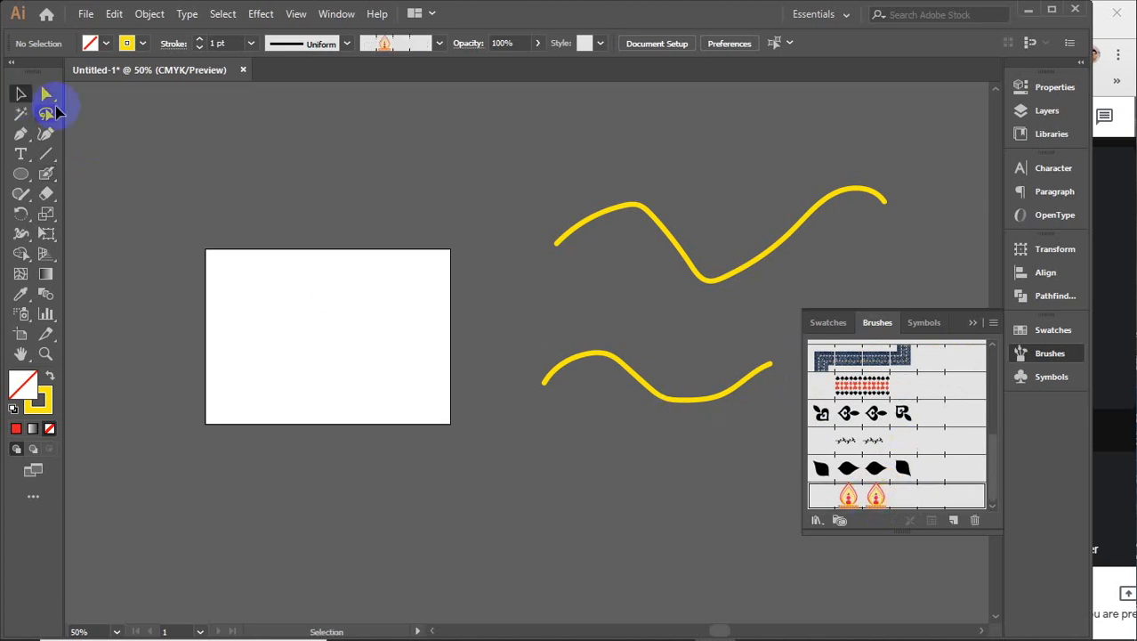
pyautogui.click(636, 383)
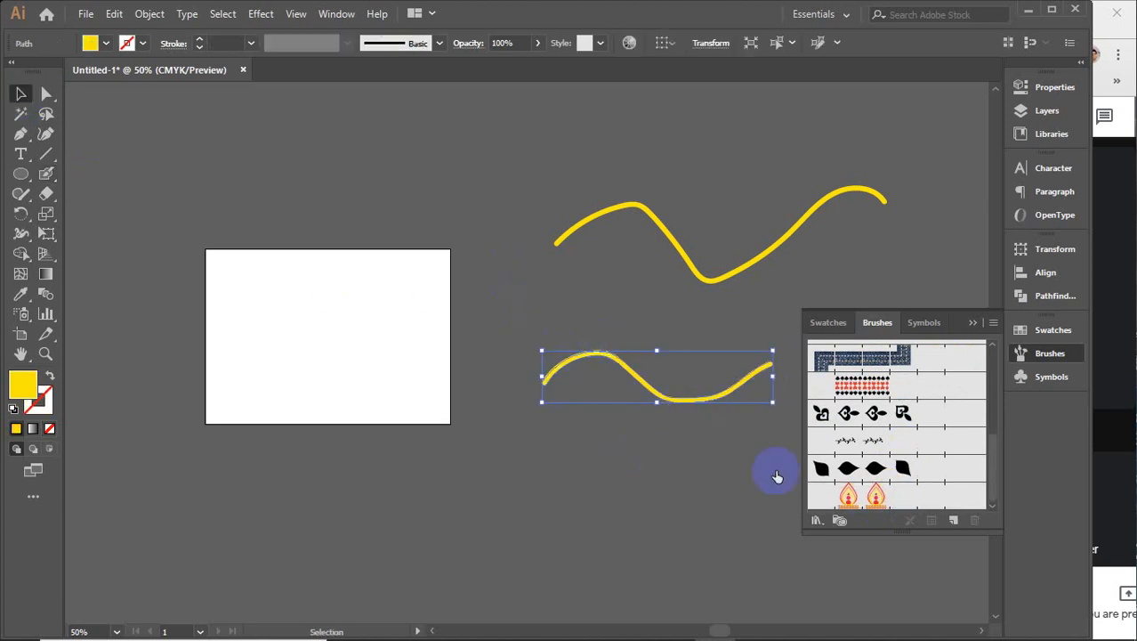
pyautogui.click(877, 495)
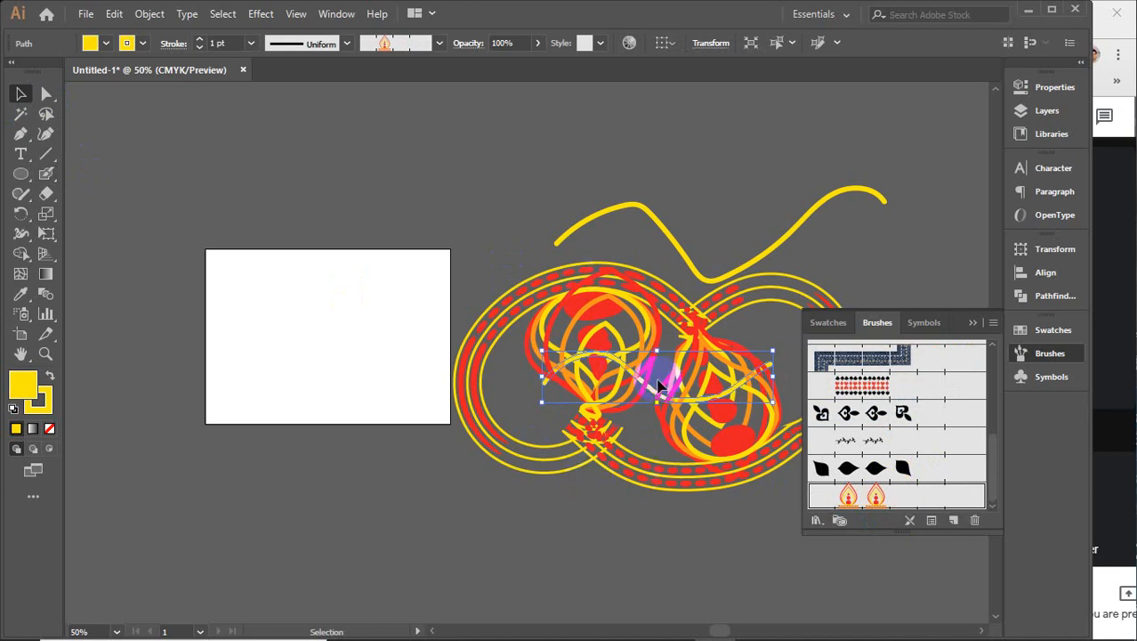
pyautogui.moveTo(470, 160); pyautogui.dragTo(708, 472)
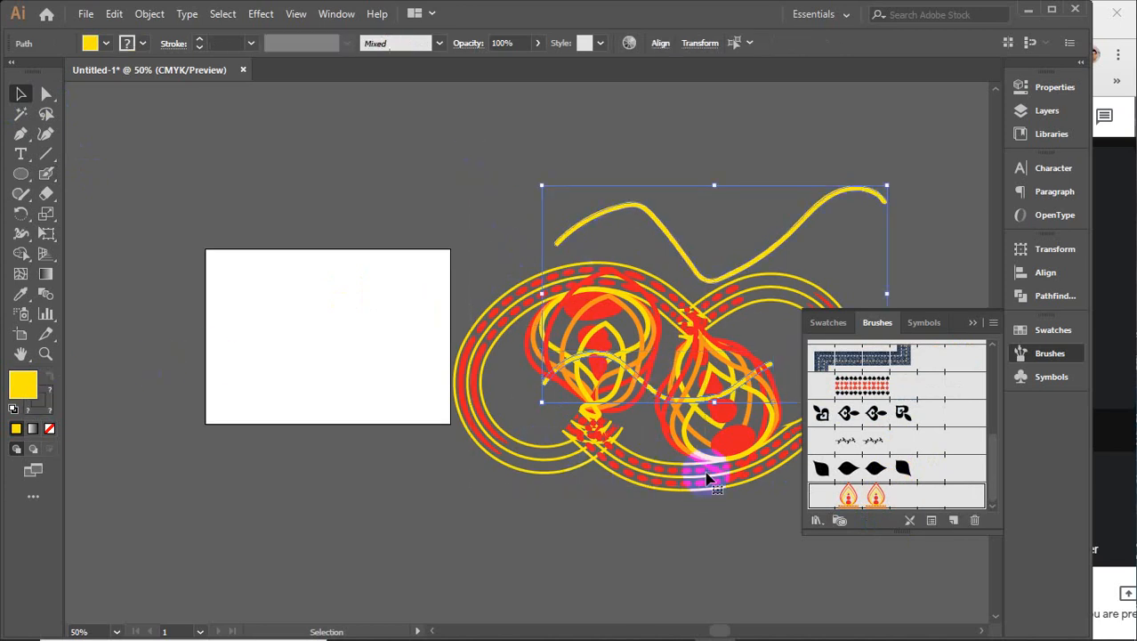
pyautogui.press('Delete')
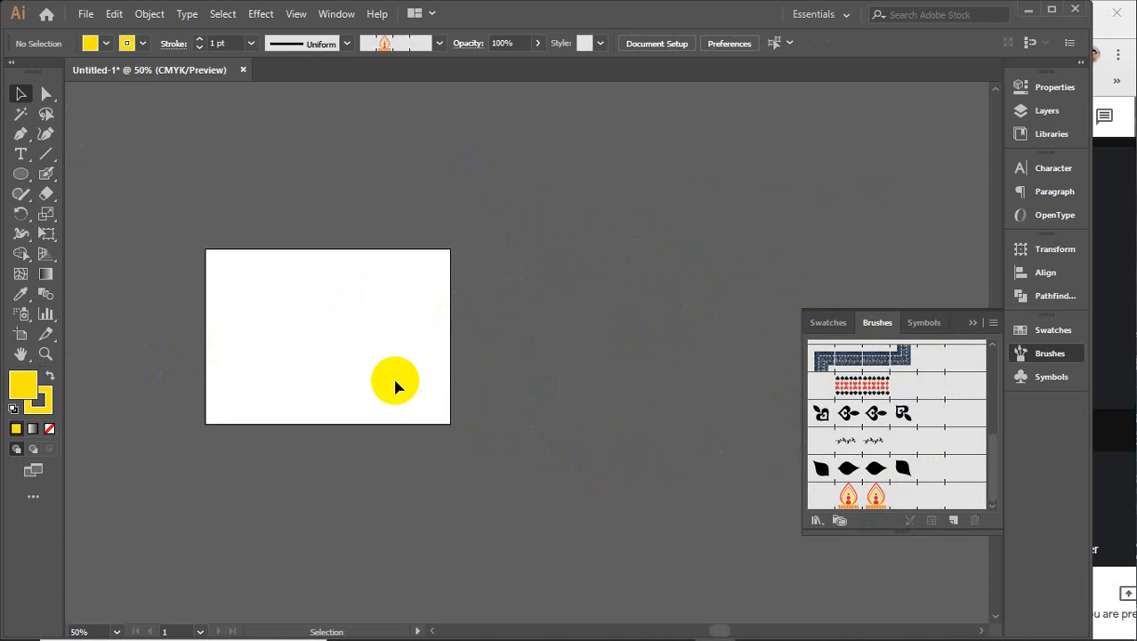
# - Paint a large closed yellow loop overlapping the artboard with the Blob Brush, and apply the flame pattern brush to it
pyautogui.click(46, 174)
pyautogui.moveTo(335, 322)
pyautogui.mouseDown()
pyautogui.moveTo(322, 280)
pyautogui.moveTo(411, 182)
pyautogui.moveTo(615, 179)
pyautogui.moveTo(737, 299)
pyautogui.moveTo(720, 496)
pyautogui.moveTo(601, 564)
pyautogui.moveTo(394, 494)
pyautogui.moveTo(355, 425)
pyautogui.moveTo(336, 328)
pyautogui.mouseUp()
pyautogui.click(21, 94)
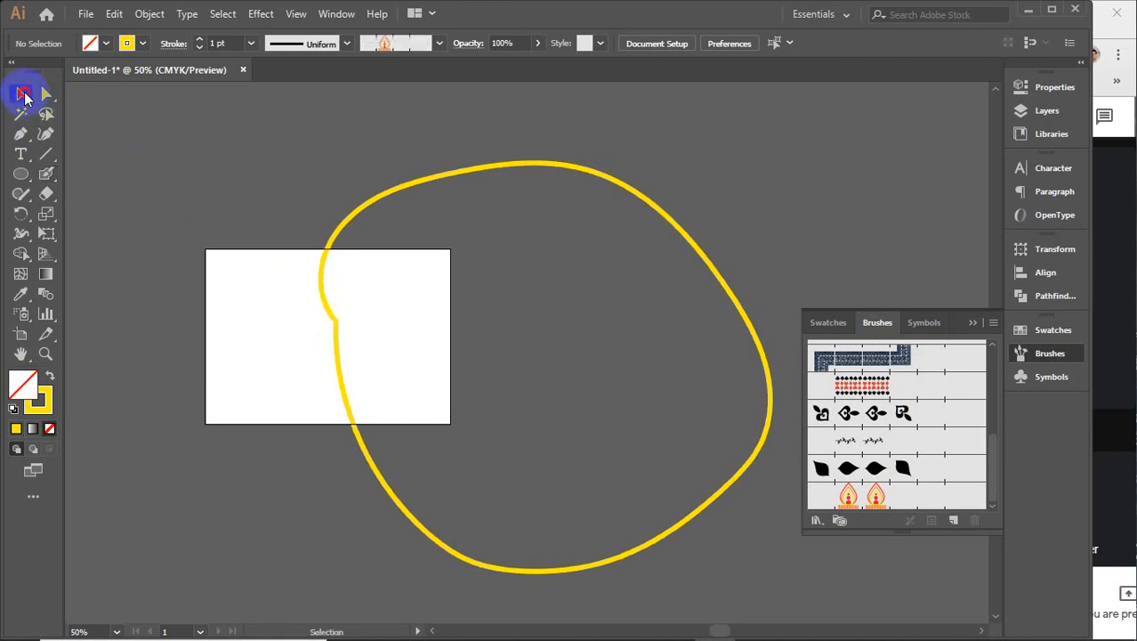
pyautogui.moveTo(286, 143); pyautogui.dragTo(445, 332)
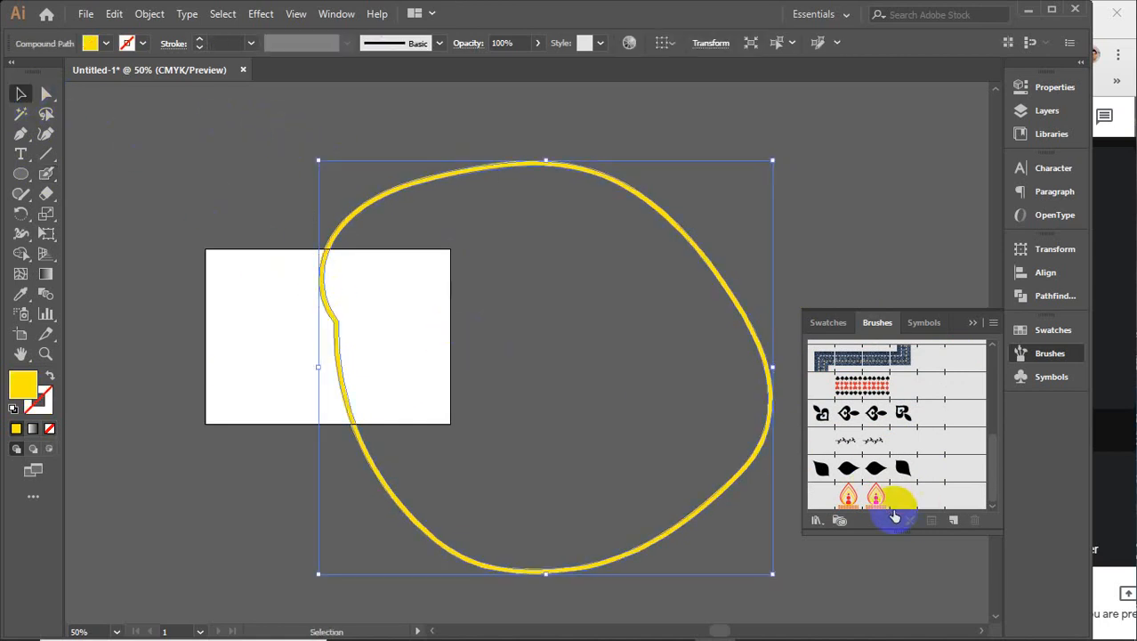
pyautogui.click(888, 501)
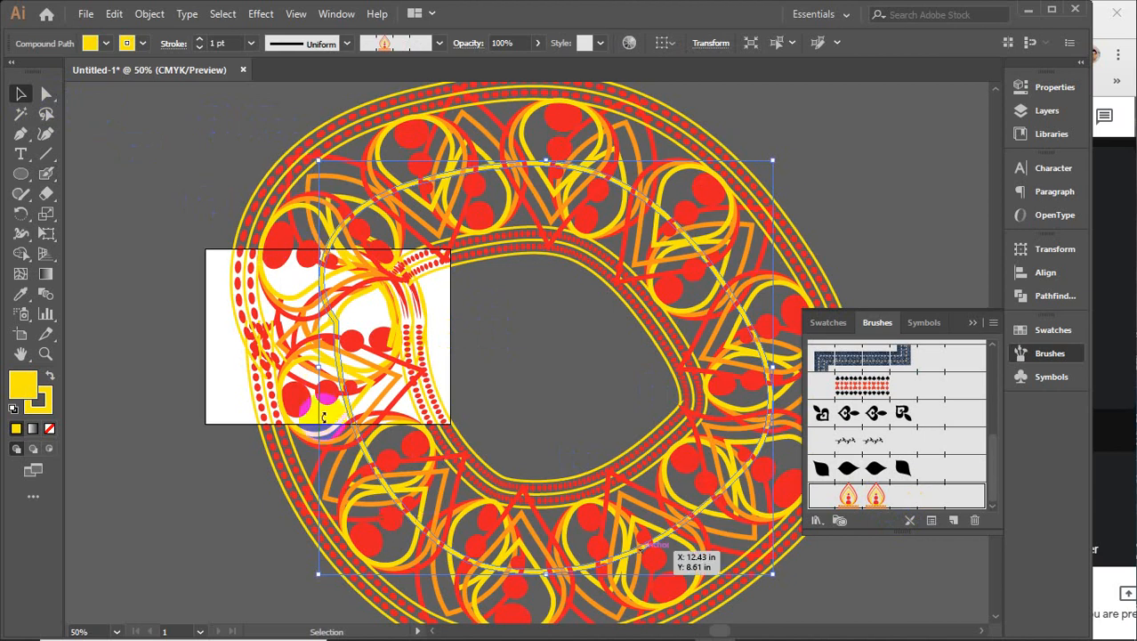
# - Collapse the brush collection and move the flame-patterned loop off the artboard, just beyond its right edge
pyautogui.click(973, 324)
pyautogui.click(906, 266)
pyautogui.click(512, 377)
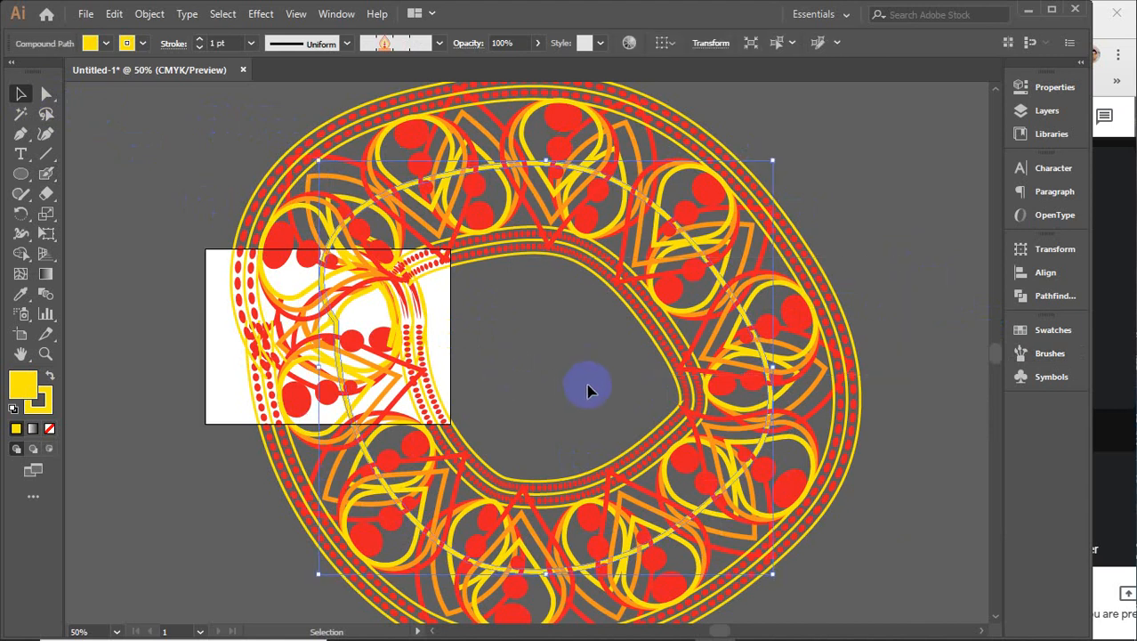
pyautogui.scroll(-2, 609, 372)
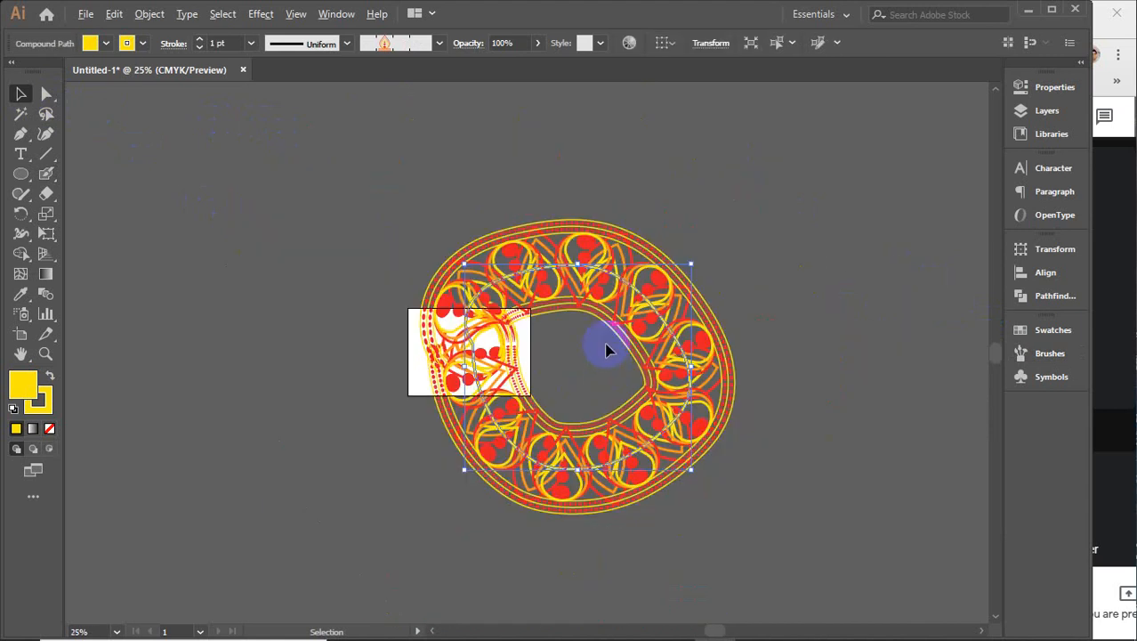
pyautogui.moveTo(610, 308); pyautogui.dragTo(873, 210)
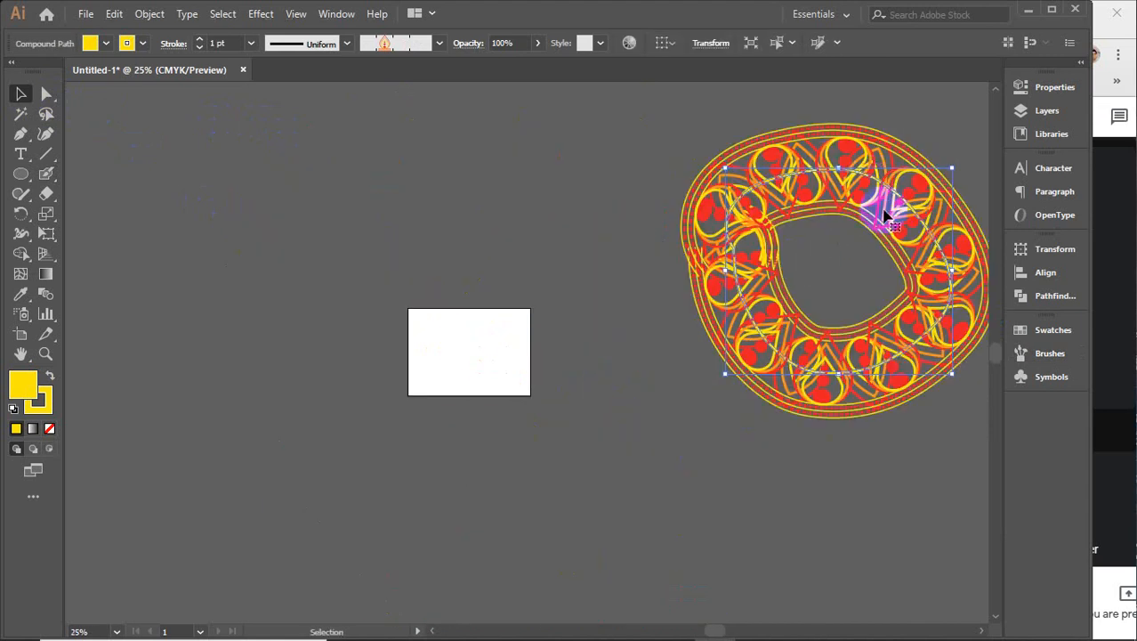
pyautogui.moveTo(820, 178); pyautogui.dragTo(685, 271)
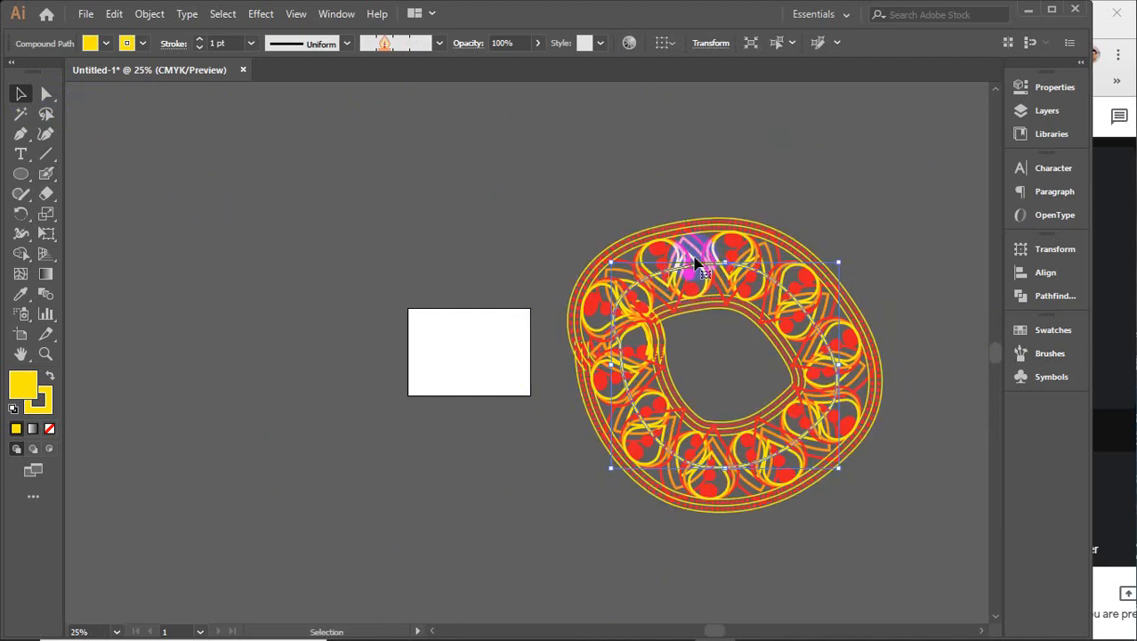
# - Replace the loop's flame pattern with the Basic brush and examine the edges of its outline up close
pyautogui.scroll(6, 690, 258)
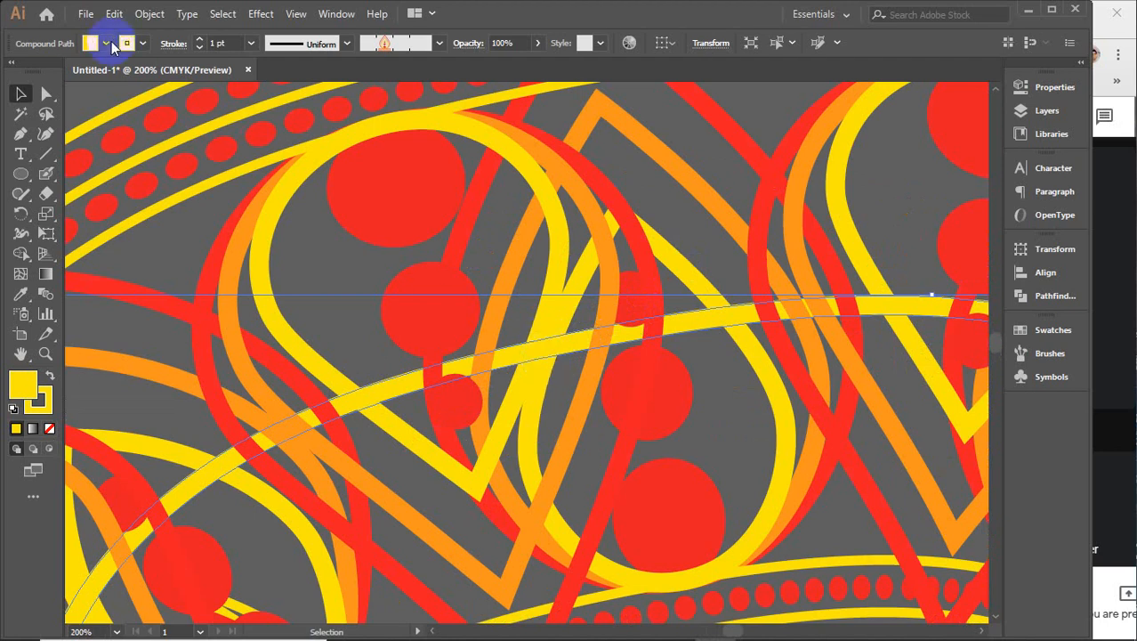
pyautogui.click(438, 43)
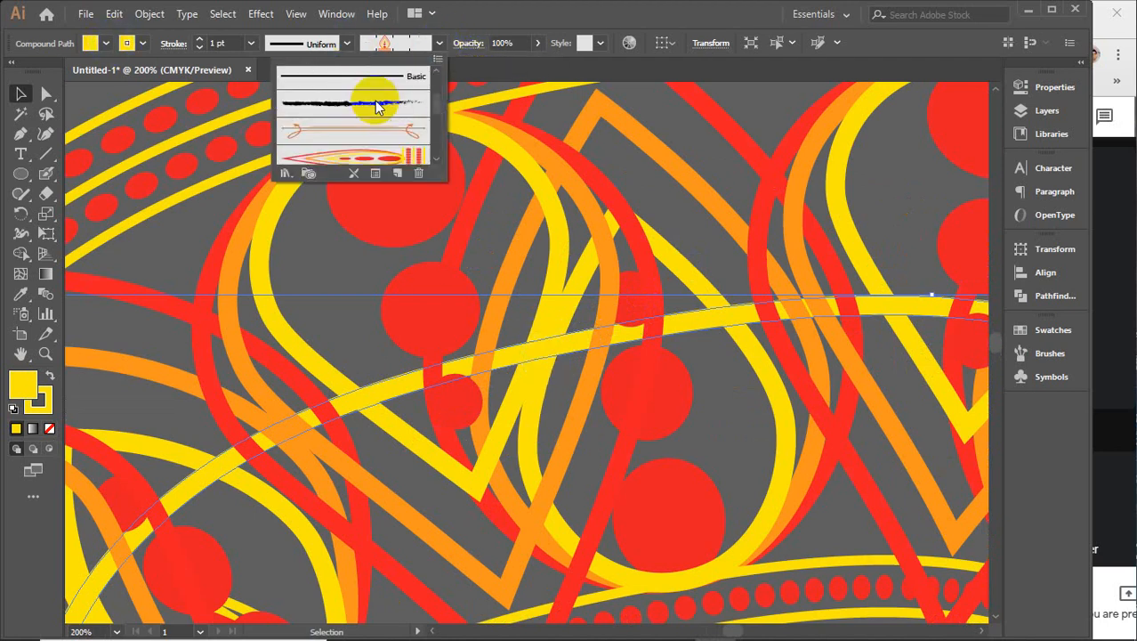
pyautogui.scroll(3, 376, 105)
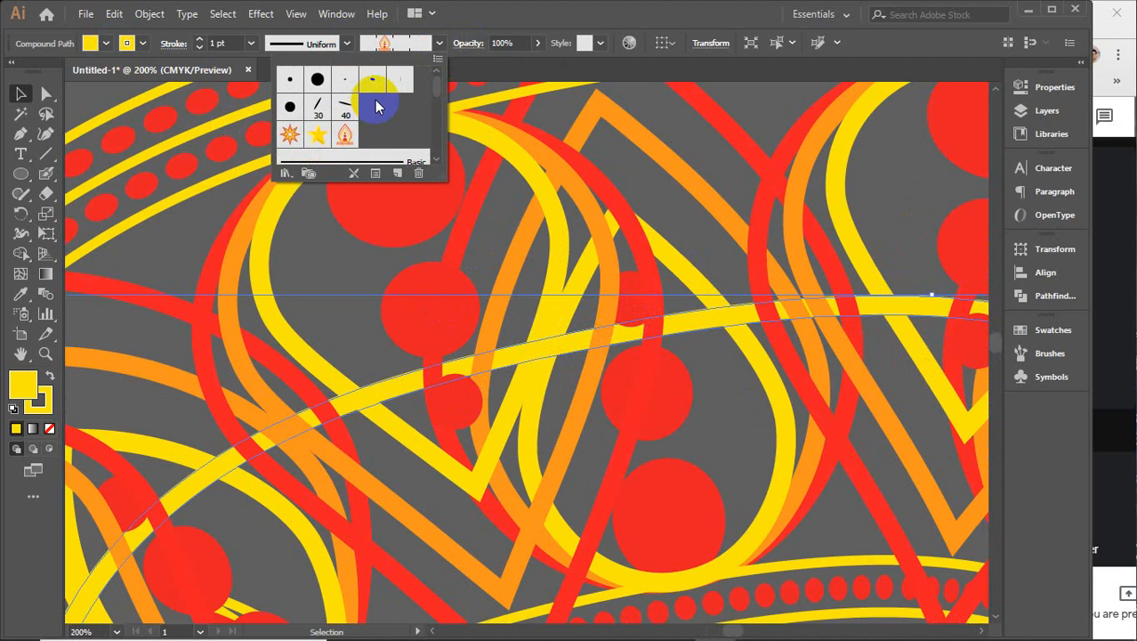
pyautogui.scroll(-1, 375, 105)
pyautogui.click(360, 112)
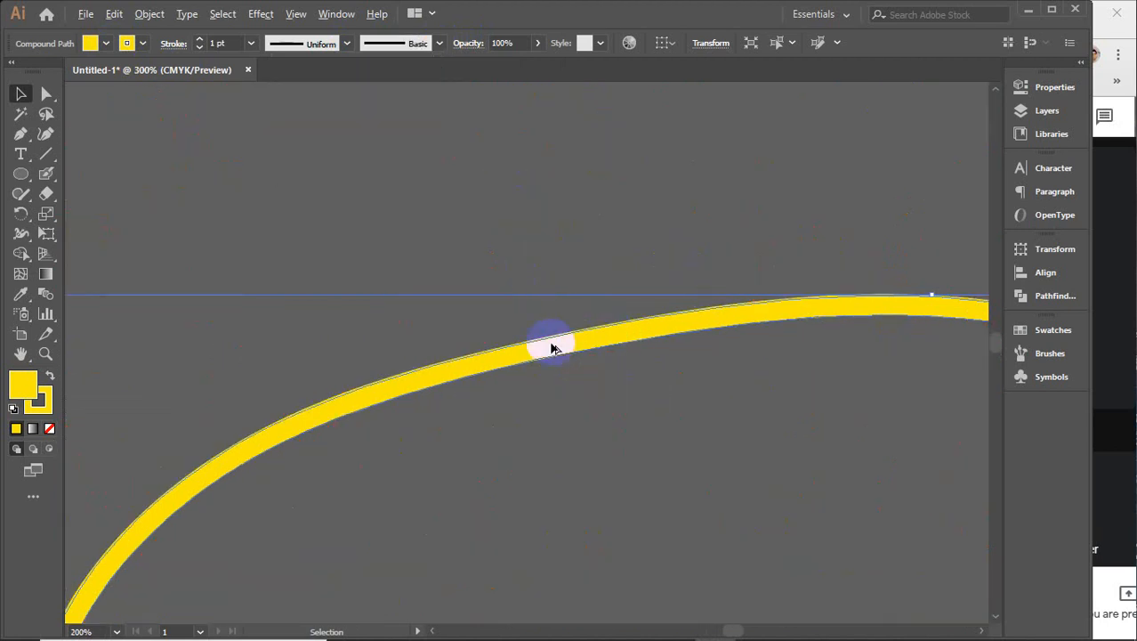
pyautogui.scroll(5, 551, 342)
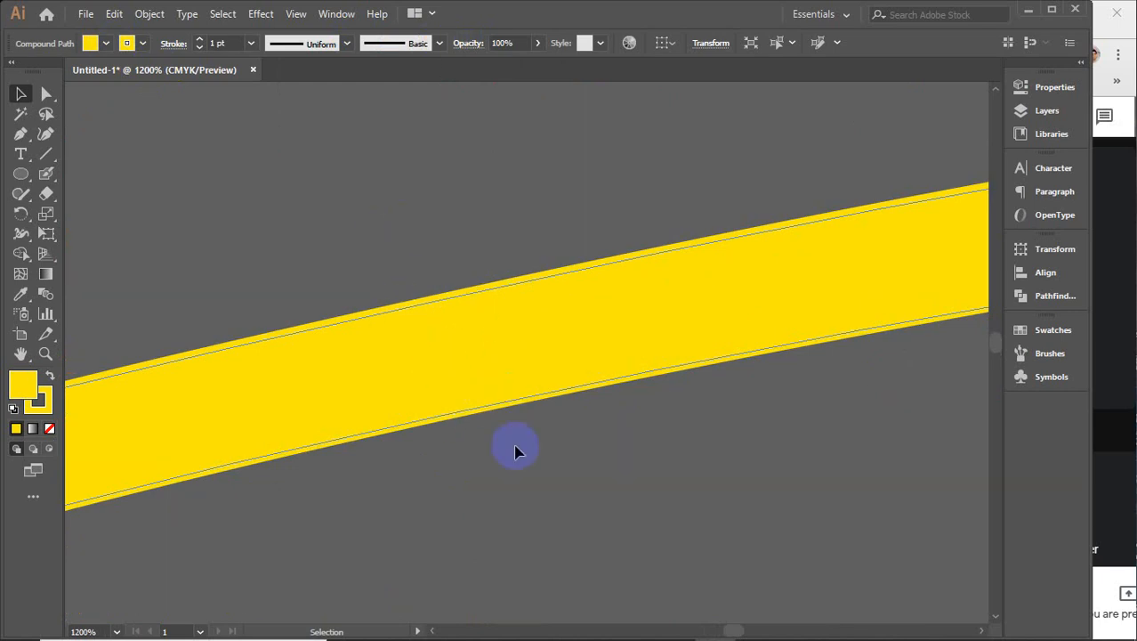
# - Delete the yellow compound path from the canvas
pyautogui.scroll(-8, 514, 452)
pyautogui.moveTo(552, 470); pyautogui.dragTo(489, 307)
pyautogui.press('Delete')
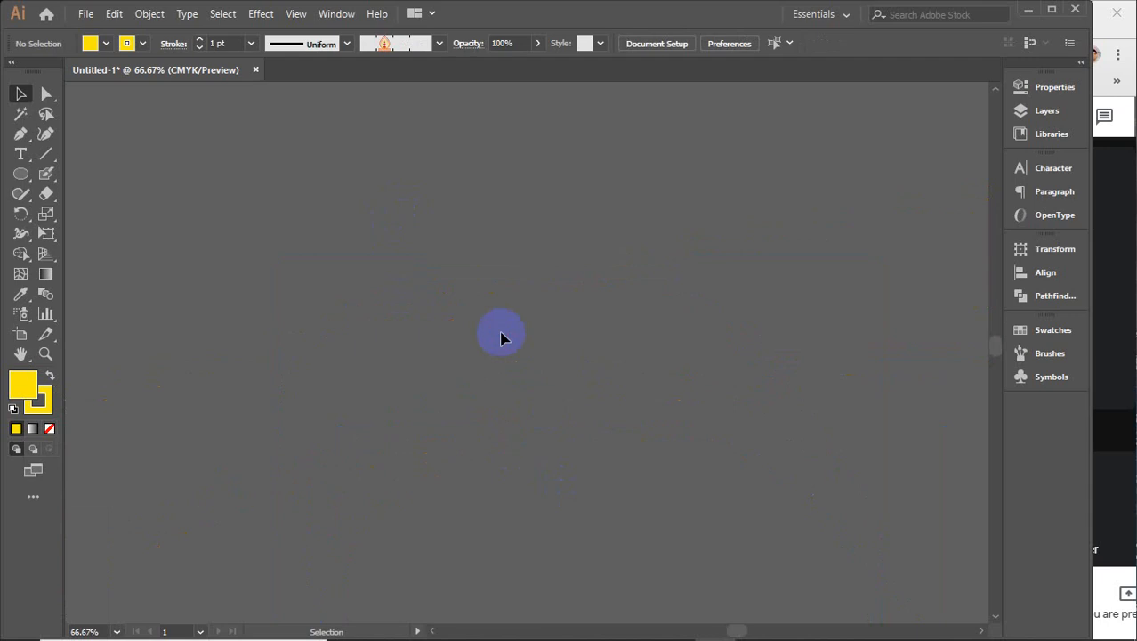
# - Draw a wavy, roughly vertical freehand line with the Pencil tool
pyautogui.click(18, 197)
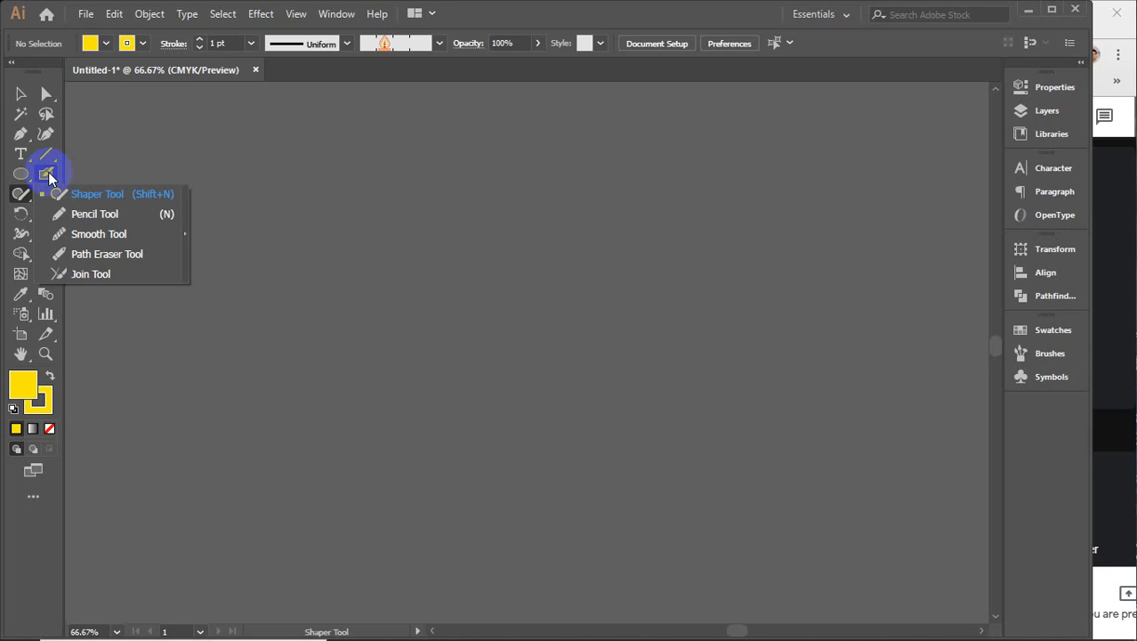
pyautogui.moveTo(48, 176)
pyautogui.mouseDown()
pyautogui.moveTo(93, 192)
pyautogui.moveTo(92, 214)
pyautogui.mouseUp()
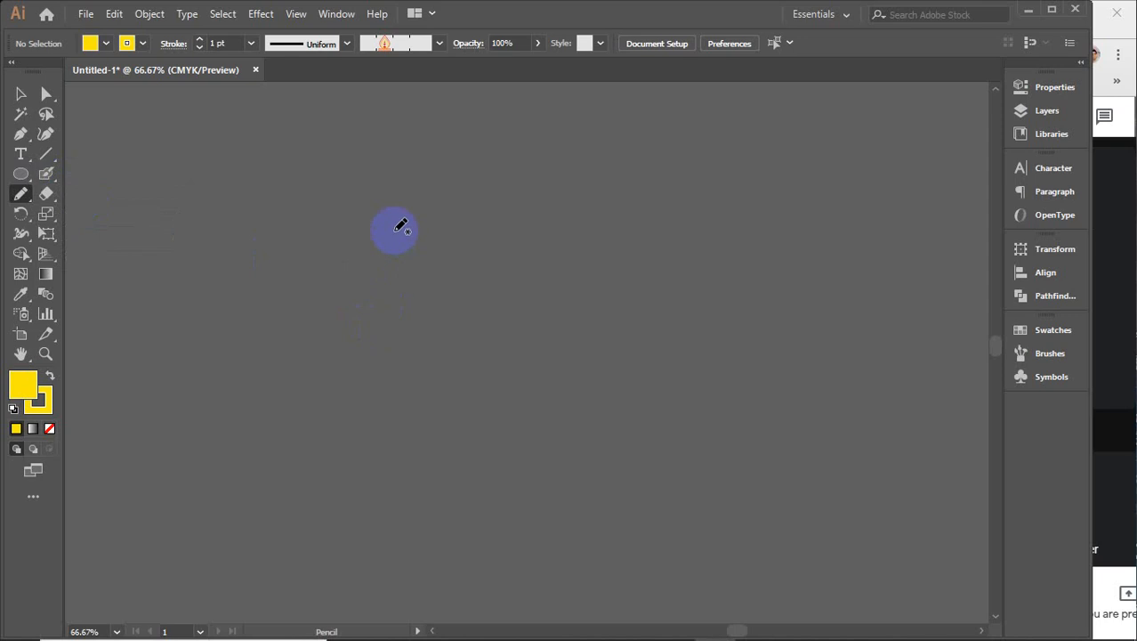
pyautogui.moveTo(340, 182)
pyautogui.mouseDown()
pyautogui.moveTo(399, 407)
pyautogui.moveTo(412, 525)
pyautogui.mouseUp()
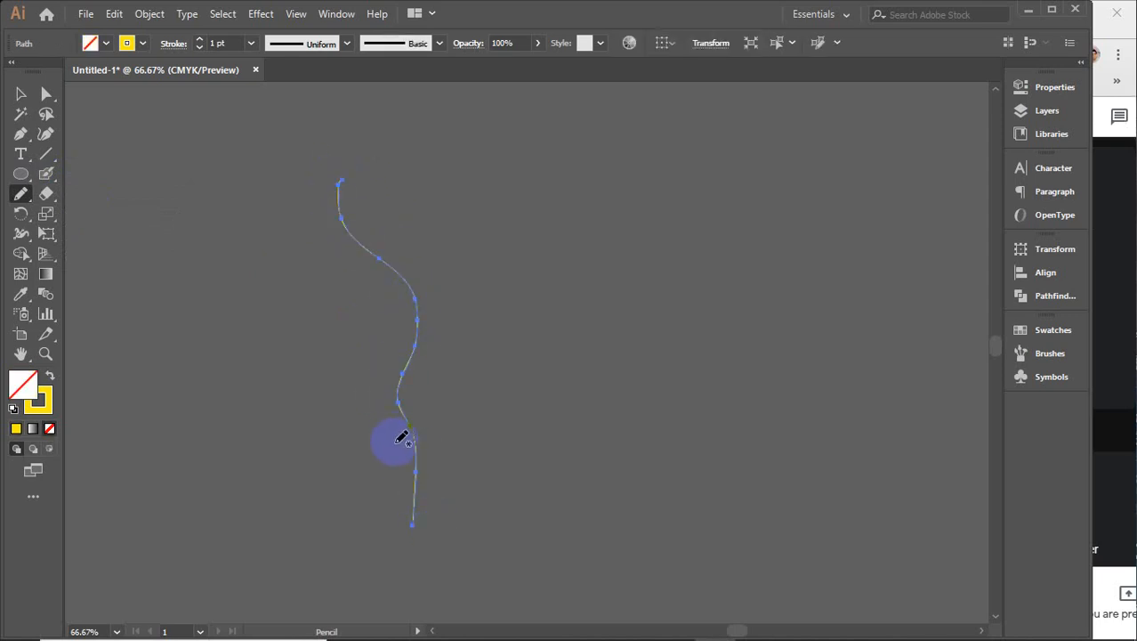
# - Try thicker stroke weights on the pencil line, and set its stroke back to 1 pt
pyautogui.scroll(7, 419, 392)
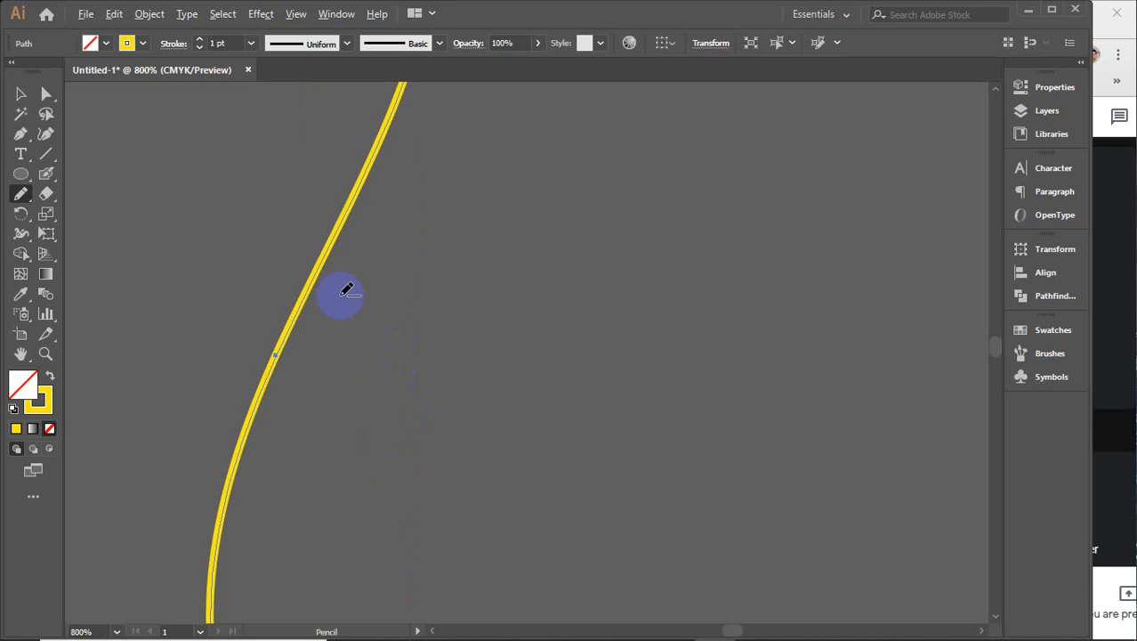
pyautogui.click(224, 43)
pyautogui.press('Up')
pyautogui.press('Up')
pyautogui.press('Up')
pyautogui.press('Up')
pyautogui.press('Up')
pyautogui.press('Up')
pyautogui.press('Up')
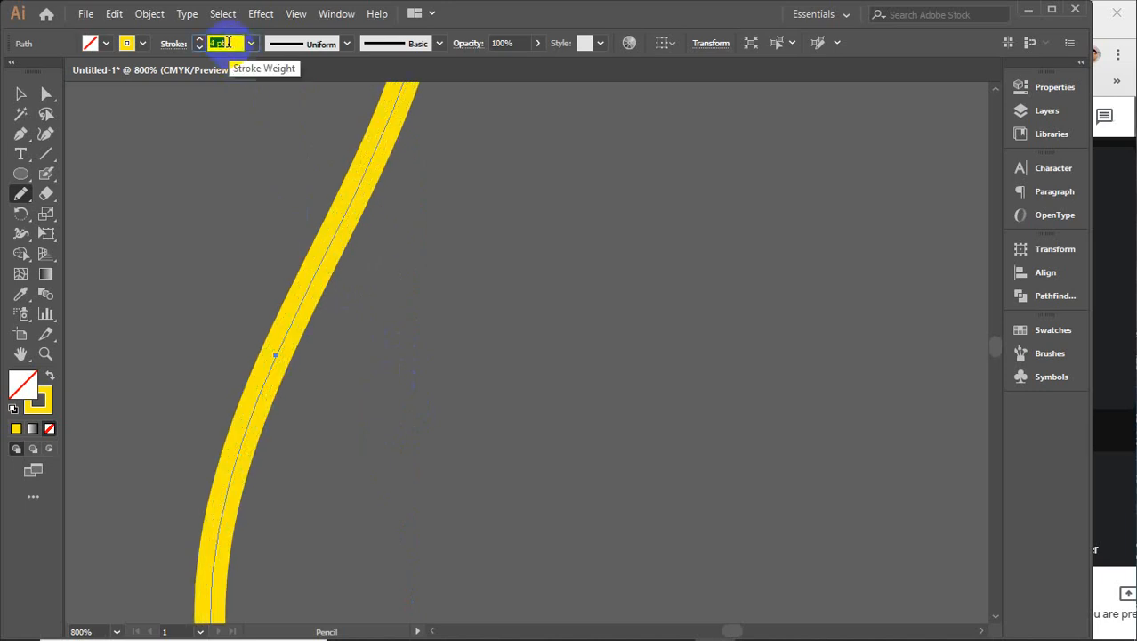
pyautogui.press('Down')
pyautogui.press('Down')
pyautogui.press('Down')
pyautogui.press('Down')
pyautogui.press('Down')
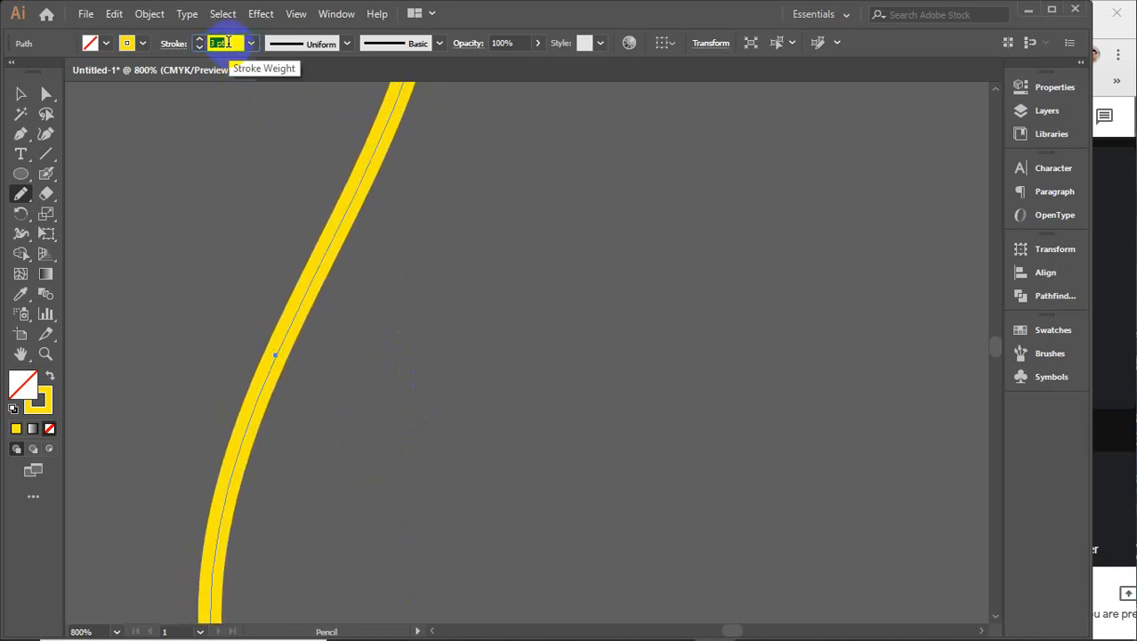
pyautogui.press('Down')
pyautogui.press('Down')
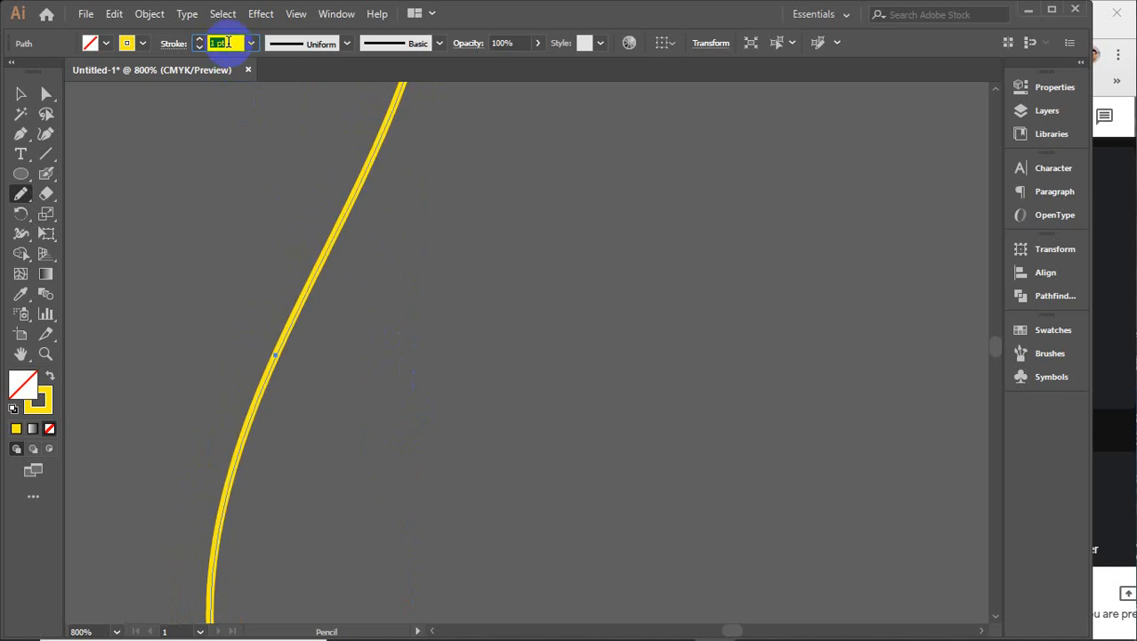
# - Draw two more wavy vertical pencil lines beside the first one
pyautogui.scroll(-6, 434, 329)
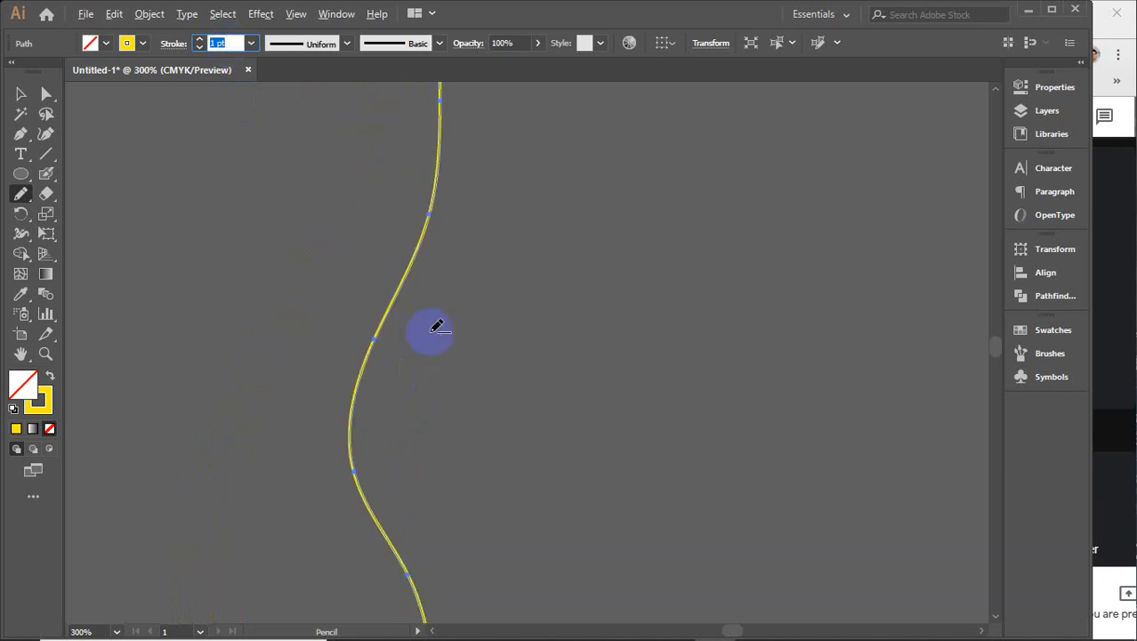
pyautogui.hotkey('alt', 'space')
pyautogui.moveTo(498, 271); pyautogui.dragTo(403, 387)
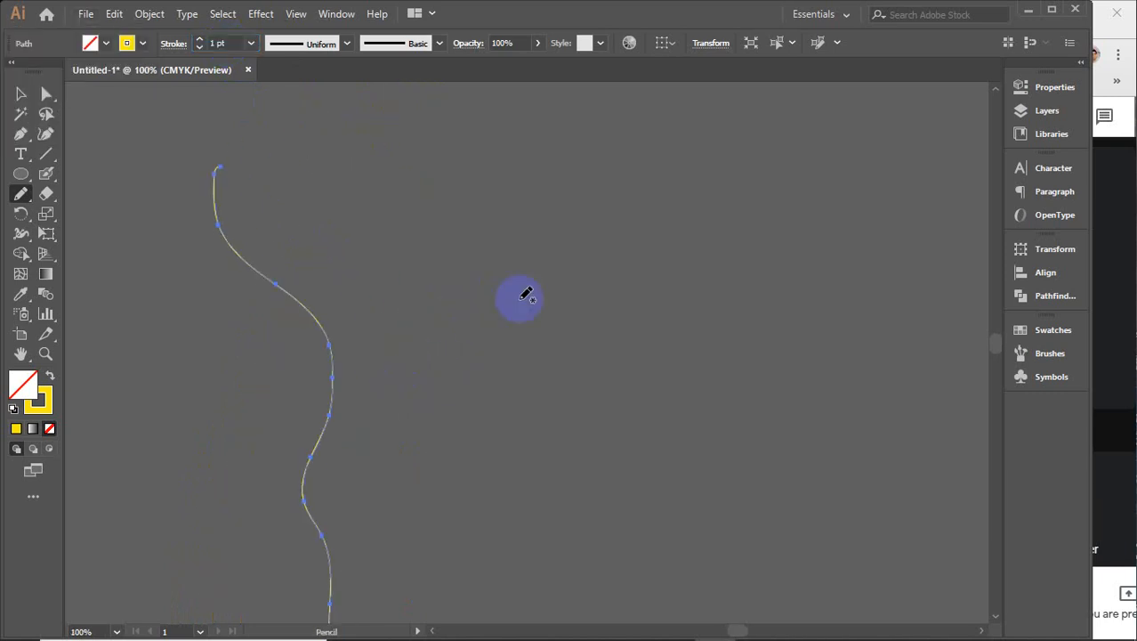
pyautogui.moveTo(491, 150)
pyautogui.mouseDown()
pyautogui.moveTo(473, 182)
pyautogui.moveTo(502, 359)
pyautogui.moveTo(466, 556)
pyautogui.mouseUp()
pyautogui.moveTo(577, 167); pyautogui.dragTo(545, 595)
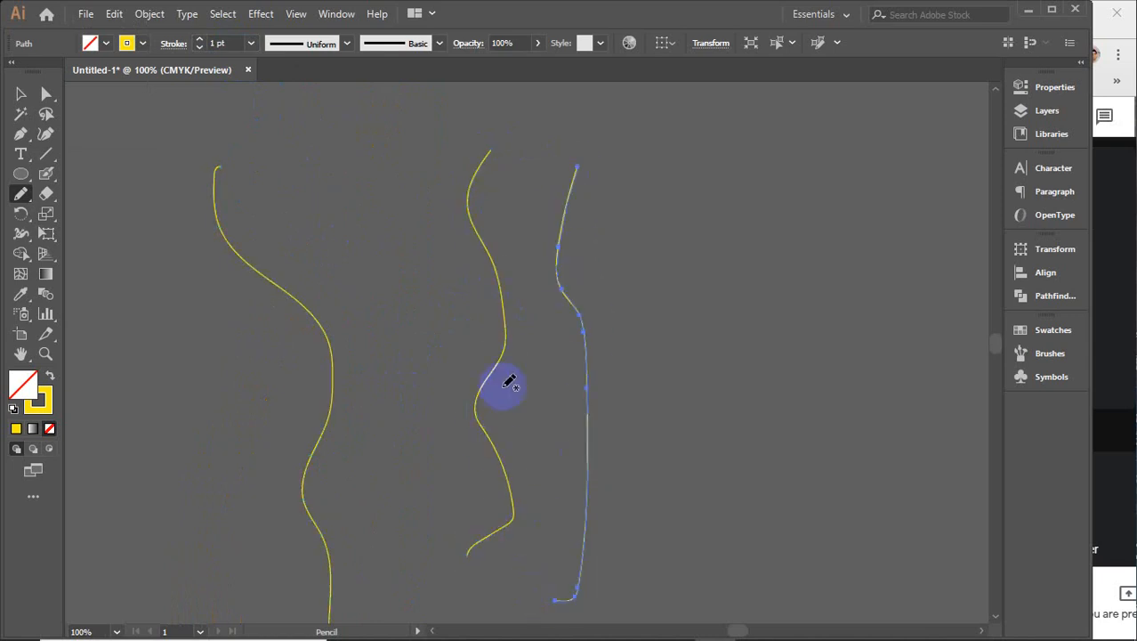
# - Select all three pencil lines and delete them
pyautogui.click(20, 93)
pyautogui.moveTo(166, 223); pyautogui.dragTo(674, 469)
pyautogui.press('Delete')
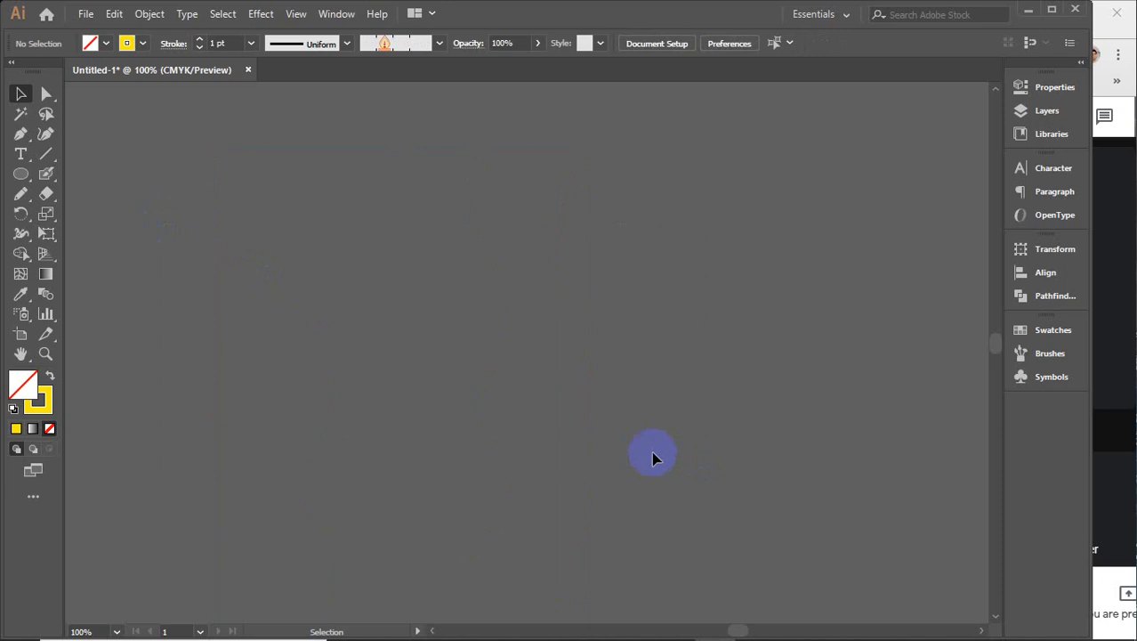
# - Draw a bundle of overlapping wavy strands, like locks of hair, with the Pencil tool
pyautogui.moveTo(21, 193); pyautogui.dragTo(88, 218)
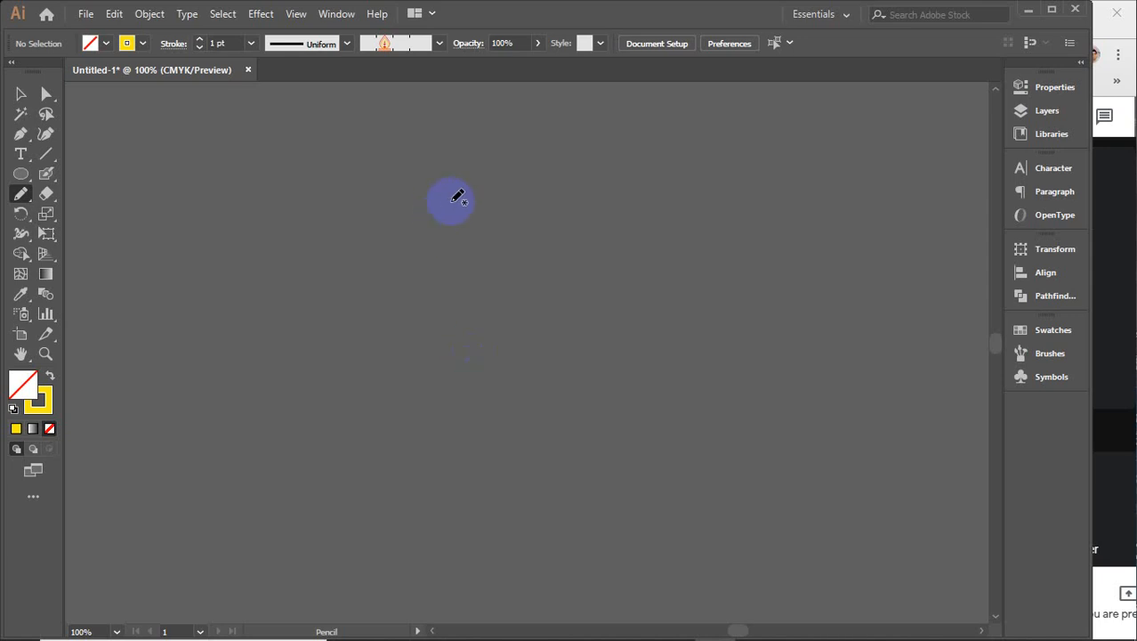
pyautogui.moveTo(447, 203); pyautogui.dragTo(309, 593)
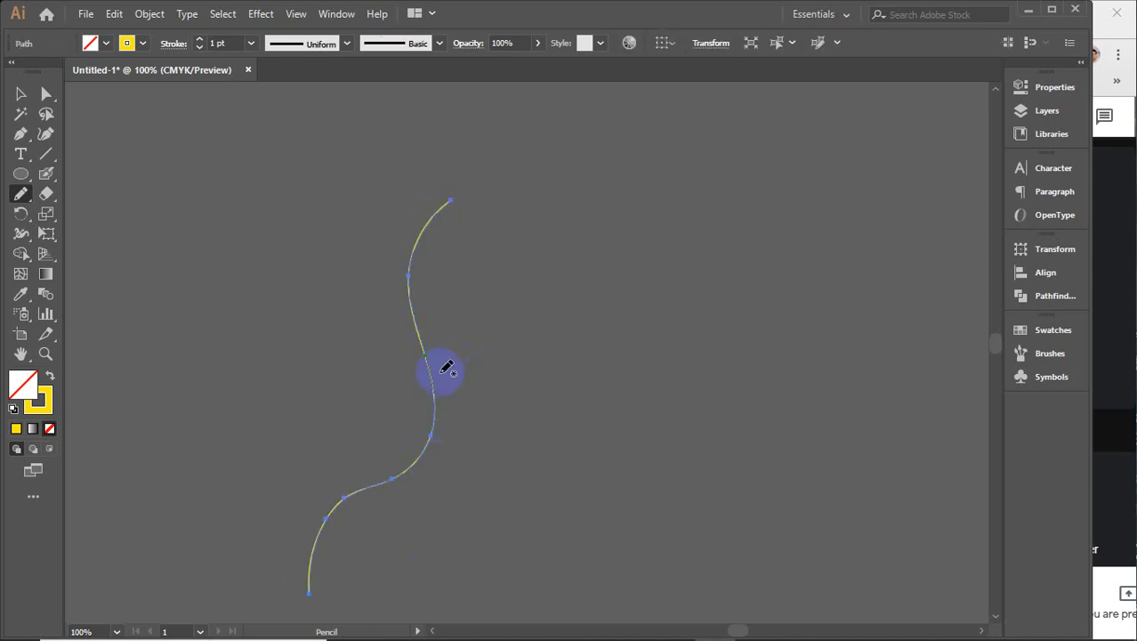
pyautogui.moveTo(456, 201)
pyautogui.mouseDown()
pyautogui.moveTo(425, 234)
pyautogui.moveTo(399, 311)
pyautogui.moveTo(418, 381)
pyautogui.moveTo(410, 478)
pyautogui.moveTo(364, 515)
pyautogui.moveTo(333, 618)
pyautogui.mouseUp()
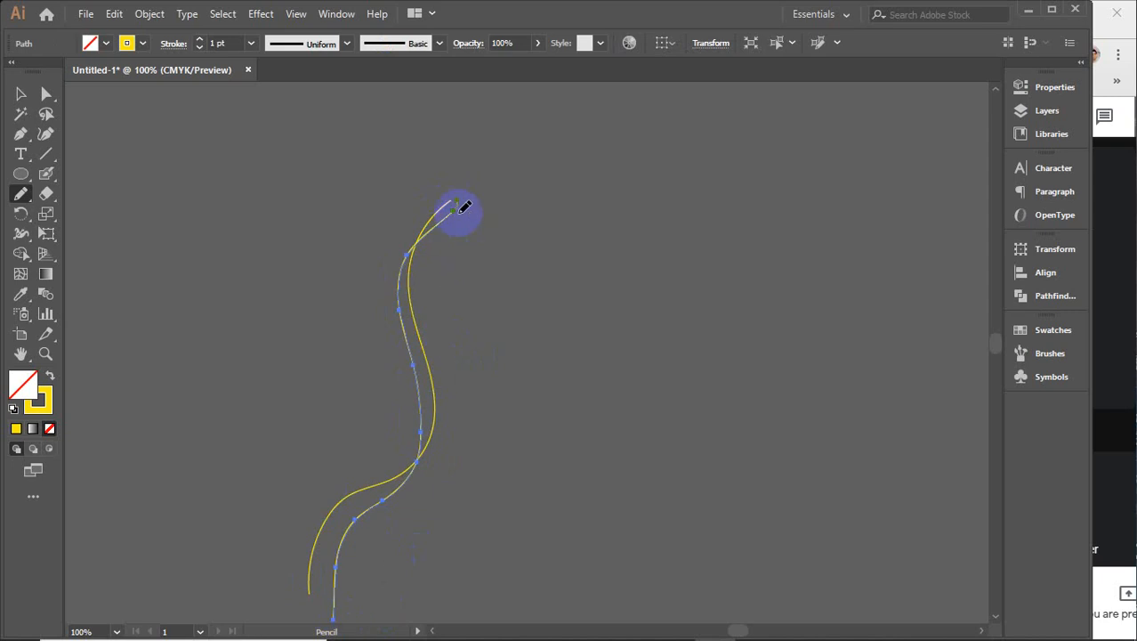
pyautogui.moveTo(459, 211)
pyautogui.mouseDown()
pyautogui.moveTo(389, 299)
pyautogui.moveTo(405, 481)
pyautogui.moveTo(331, 612)
pyautogui.mouseUp()
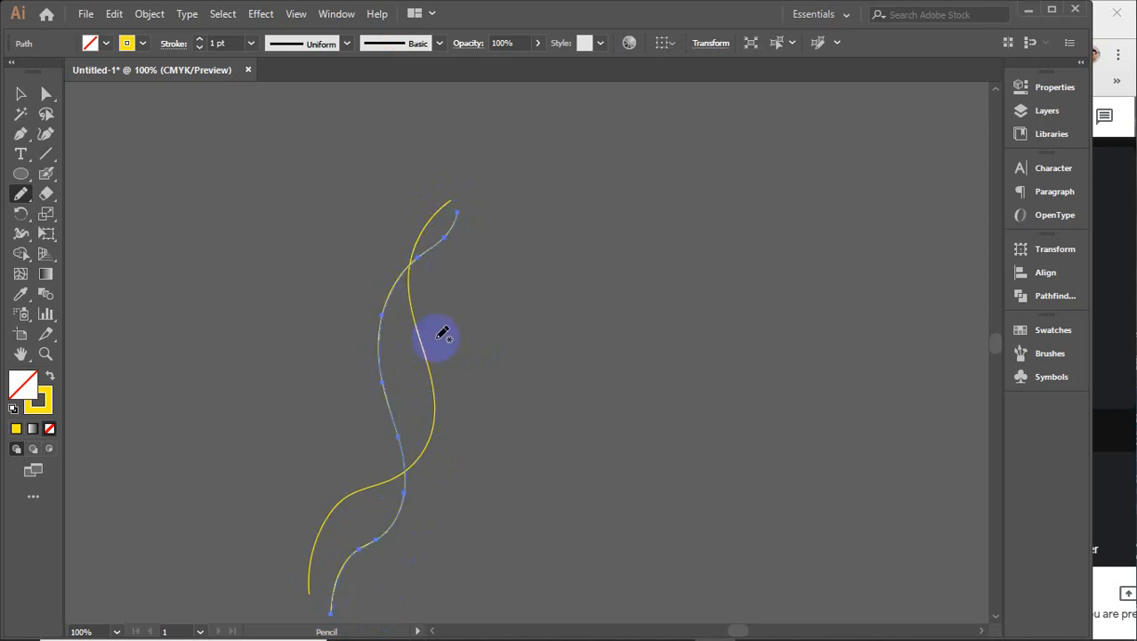
pyautogui.moveTo(466, 233)
pyautogui.mouseDown()
pyautogui.moveTo(405, 363)
pyautogui.moveTo(365, 506)
pyautogui.moveTo(330, 547)
pyautogui.moveTo(311, 608)
pyautogui.mouseUp()
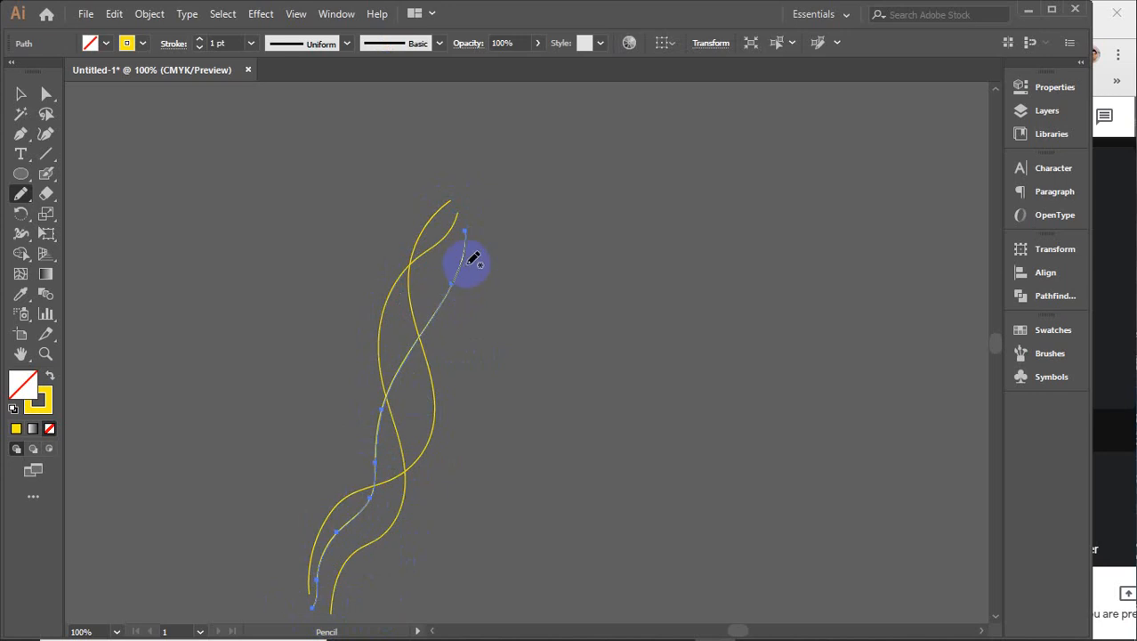
pyautogui.moveTo(480, 251)
pyautogui.mouseDown()
pyautogui.moveTo(452, 331)
pyautogui.moveTo(356, 417)
pyautogui.moveTo(353, 465)
pyautogui.moveTo(367, 501)
pyautogui.moveTo(318, 611)
pyautogui.mouseUp()
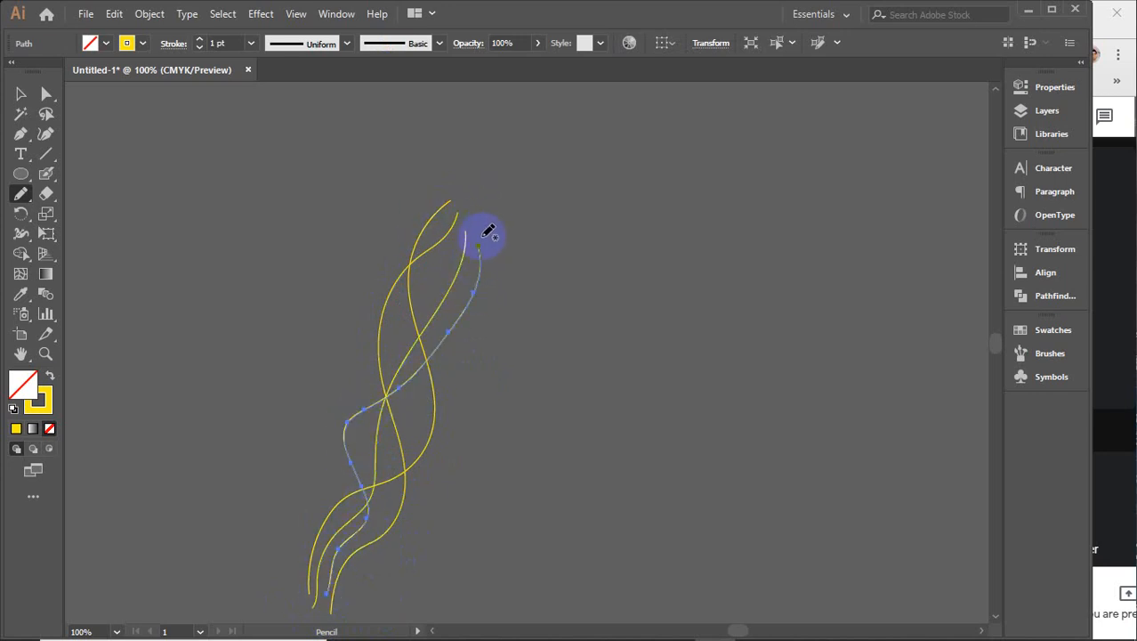
pyautogui.moveTo(483, 233)
pyautogui.mouseDown()
pyautogui.moveTo(451, 213)
pyautogui.moveTo(414, 227)
pyautogui.moveTo(382, 344)
pyautogui.moveTo(433, 435)
pyautogui.moveTo(447, 517)
pyautogui.moveTo(402, 545)
pyautogui.moveTo(532, 625)
pyautogui.mouseUp()
pyautogui.moveTo(476, 267)
pyautogui.mouseDown()
pyautogui.moveTo(425, 287)
pyautogui.moveTo(464, 407)
pyautogui.moveTo(463, 451)
pyautogui.moveTo(406, 499)
pyautogui.moveTo(406, 517)
pyautogui.moveTo(355, 542)
pyautogui.mouseUp()
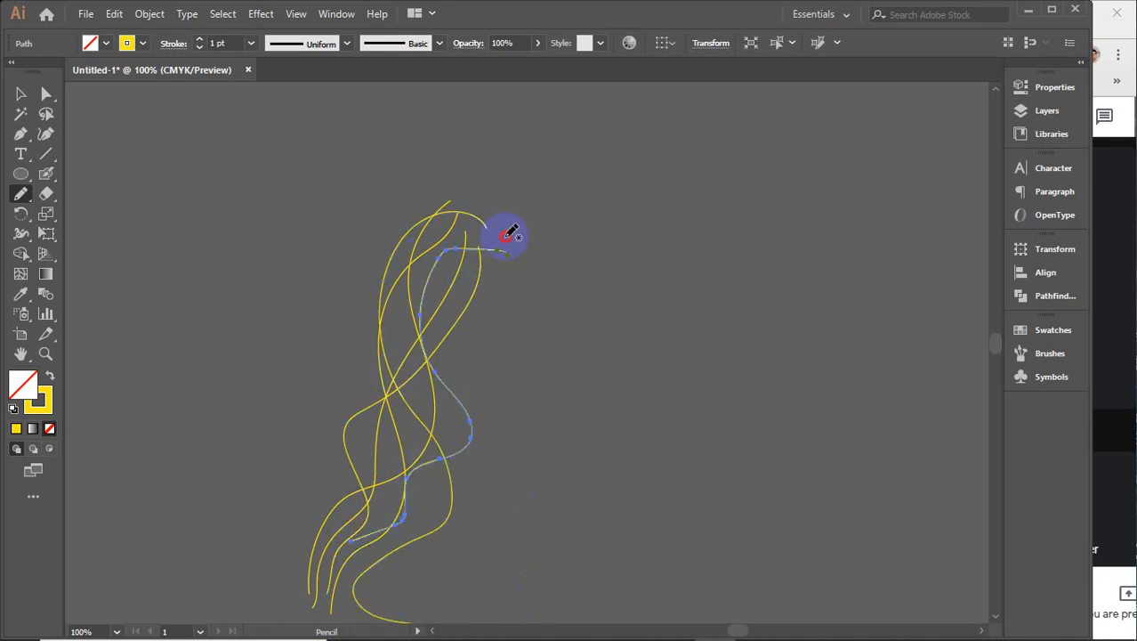
pyautogui.moveTo(508, 234)
pyautogui.mouseDown()
pyautogui.moveTo(430, 257)
pyautogui.moveTo(365, 368)
pyautogui.moveTo(375, 423)
pyautogui.moveTo(303, 510)
pyautogui.mouseUp()
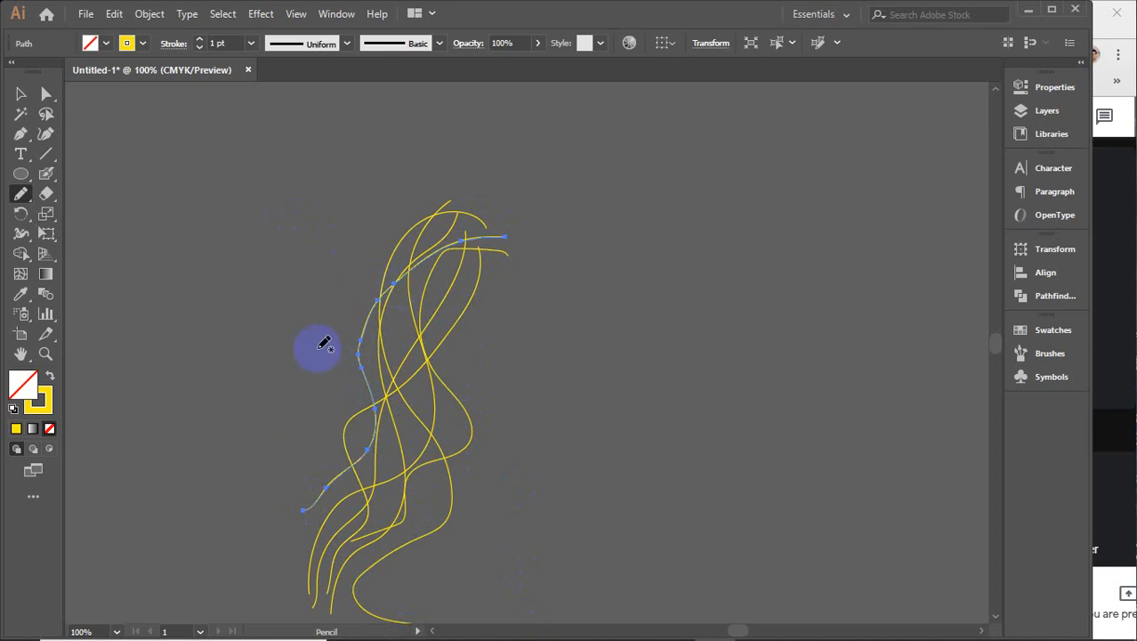
# - Select the whole bundle of wavy strands and delete it
pyautogui.click(20, 94)
pyautogui.moveTo(285, 192); pyautogui.dragTo(580, 400)
pyautogui.press('Delete')
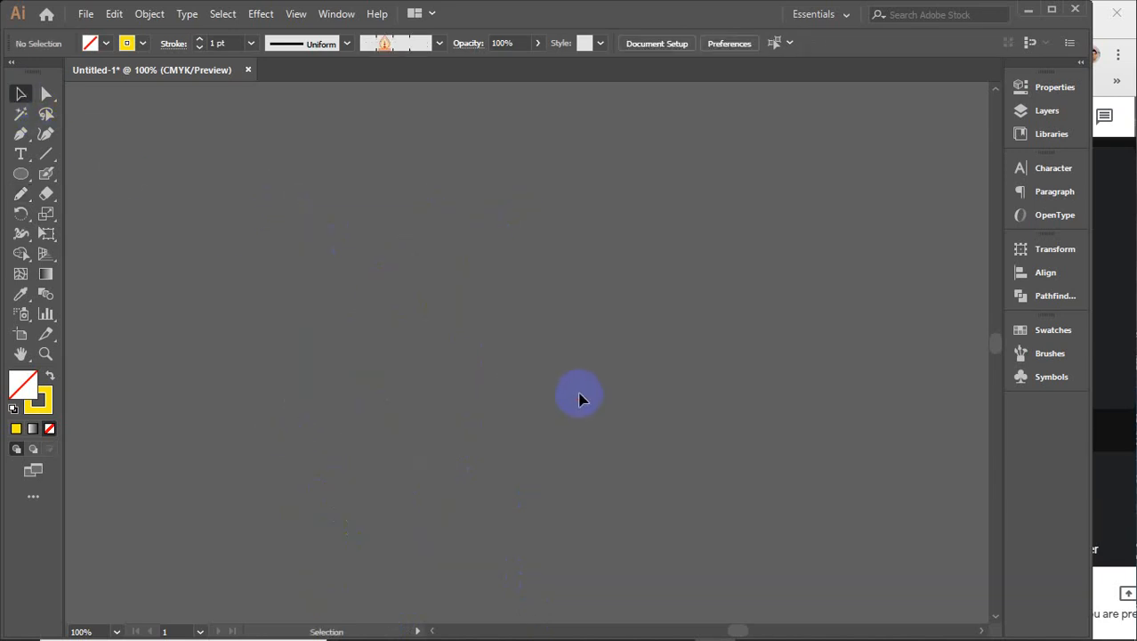
# - Draw one long zigzagging freehand path with loops and sharp corners using the Pencil tool
pyautogui.click(21, 193)
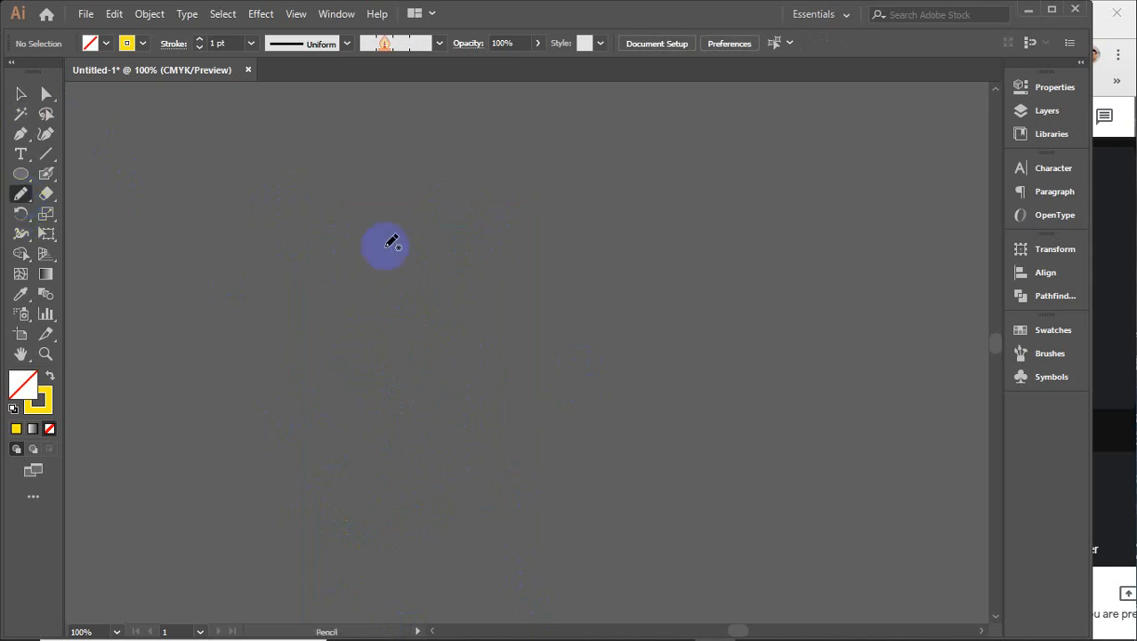
pyautogui.moveTo(339, 227)
pyautogui.mouseDown()
pyautogui.moveTo(374, 184)
pyautogui.moveTo(368, 219)
pyautogui.moveTo(408, 232)
pyautogui.moveTo(368, 257)
pyautogui.moveTo(390, 284)
pyautogui.moveTo(447, 297)
pyautogui.moveTo(317, 309)
pyautogui.moveTo(330, 319)
pyautogui.moveTo(332, 292)
pyautogui.moveTo(372, 341)
pyautogui.mouseUp()
pyautogui.moveTo(327, 196)
pyautogui.mouseDown()
pyautogui.moveTo(465, 173)
pyautogui.moveTo(417, 240)
pyautogui.moveTo(351, 228)
pyautogui.moveTo(309, 256)
pyautogui.moveTo(333, 279)
pyautogui.moveTo(447, 289)
pyautogui.moveTo(338, 327)
pyautogui.moveTo(365, 342)
pyautogui.moveTo(454, 343)
pyautogui.moveTo(428, 369)
pyautogui.moveTo(374, 360)
pyautogui.moveTo(352, 405)
pyautogui.moveTo(330, 413)
pyautogui.moveTo(448, 417)
pyautogui.moveTo(472, 433)
pyautogui.moveTo(355, 472)
pyautogui.moveTo(401, 525)
pyautogui.mouseUp()
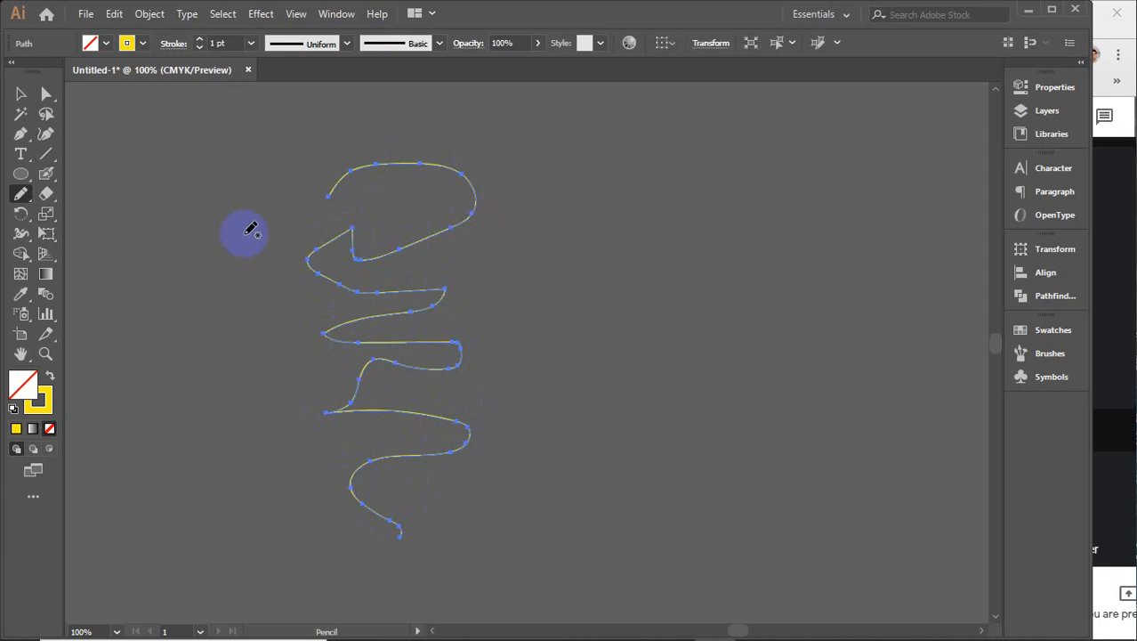
# - Duplicate the zigzag path and place the copy level with the original on its right side
pyautogui.click(20, 94)
pyautogui.click(531, 235)
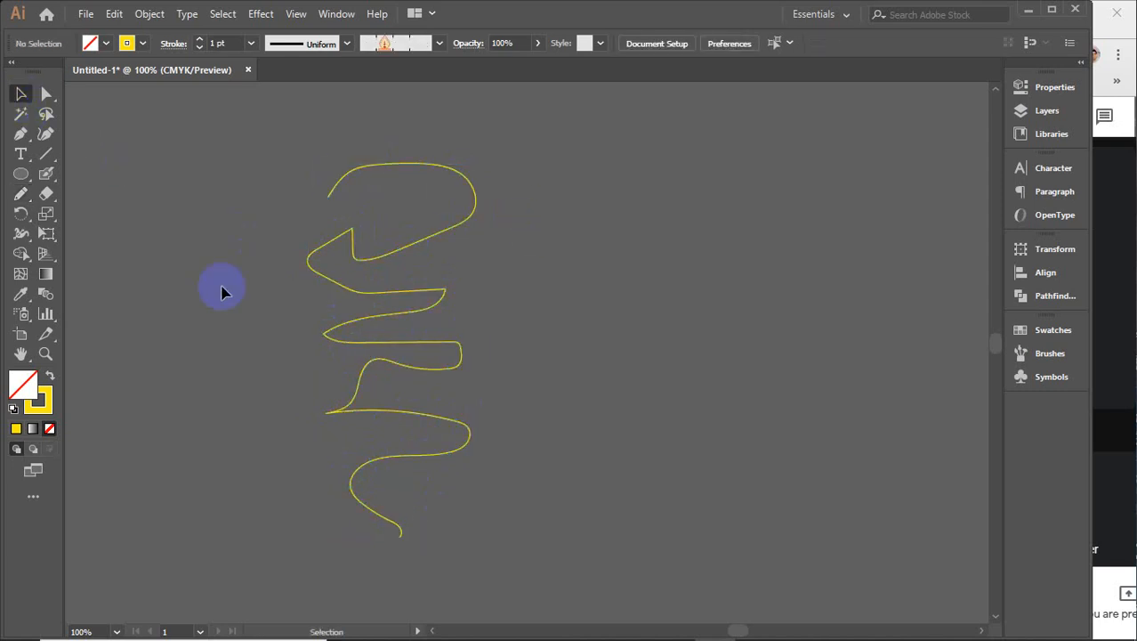
pyautogui.click(389, 296)
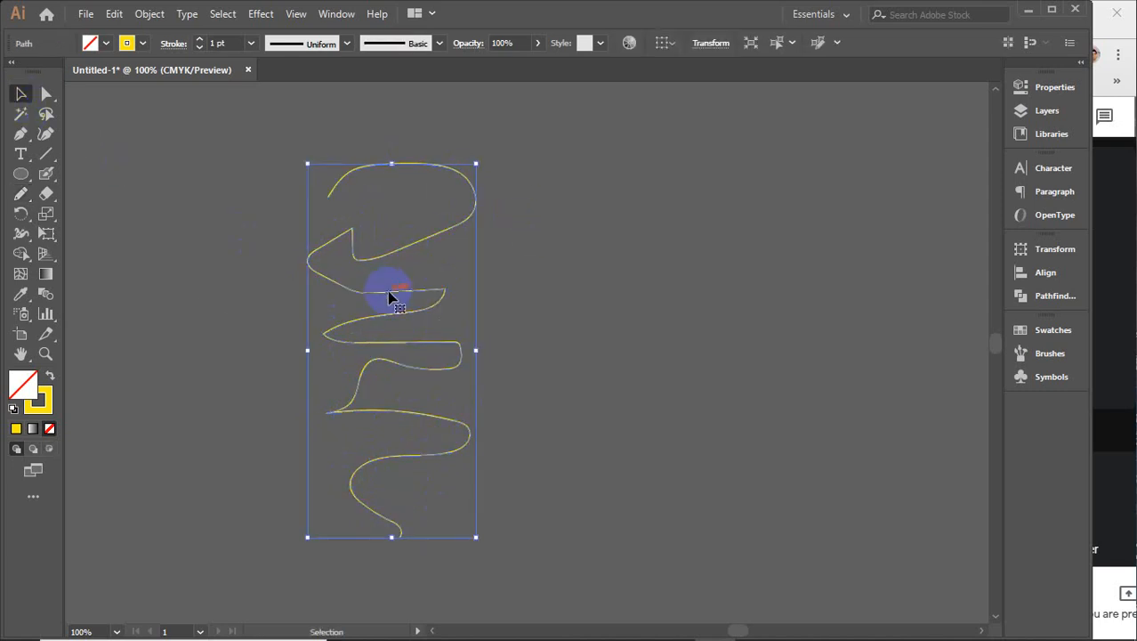
pyautogui.moveTo(389, 295); pyautogui.dragTo(679, 300)
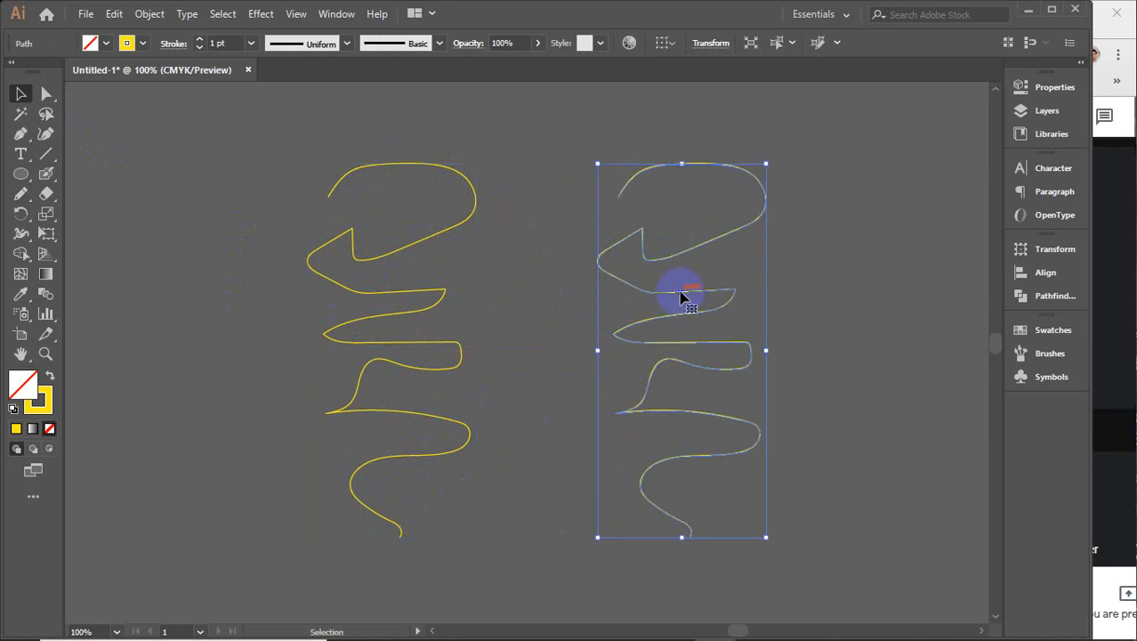
# - Smooth the large upper loop of the copied path with the Smooth tool
pyautogui.click(21, 193)
pyautogui.moveTo(23, 197)
pyautogui.mouseDown()
pyautogui.moveTo(83, 196)
pyautogui.moveTo(95, 239)
pyautogui.mouseUp()
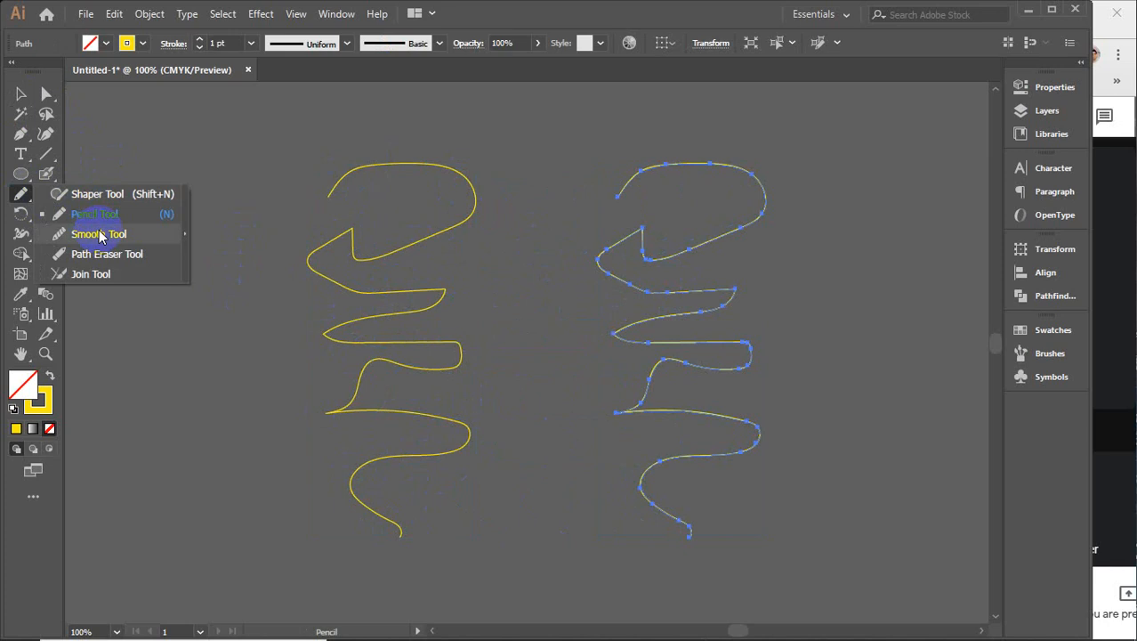
pyautogui.moveTo(99, 236); pyautogui.dragTo(100, 236)
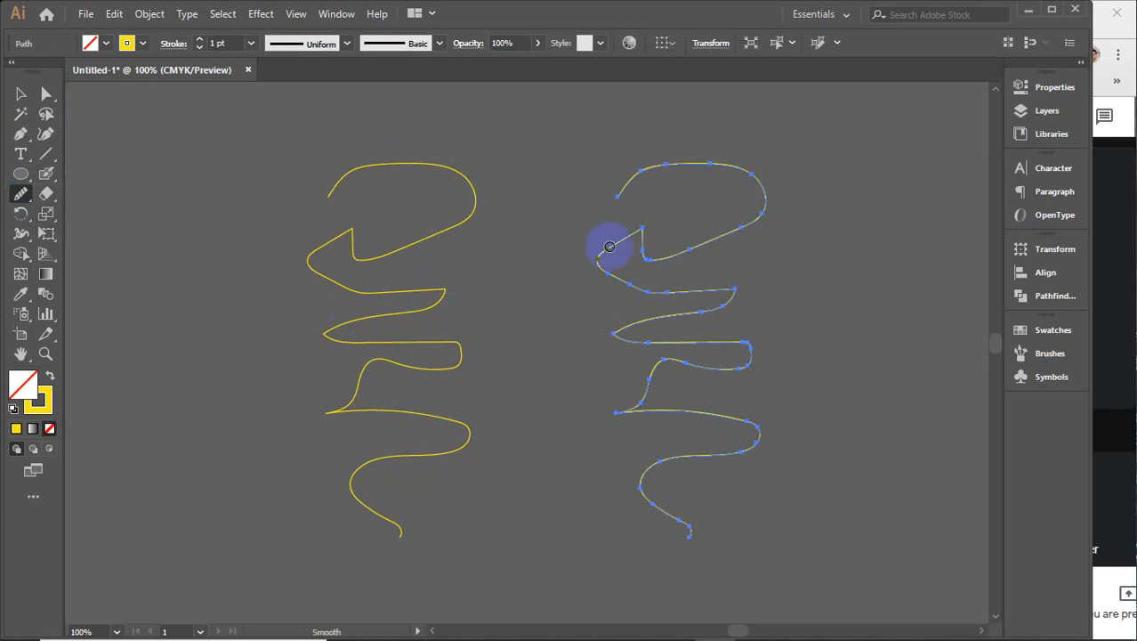
pyautogui.scroll(4, 637, 205)
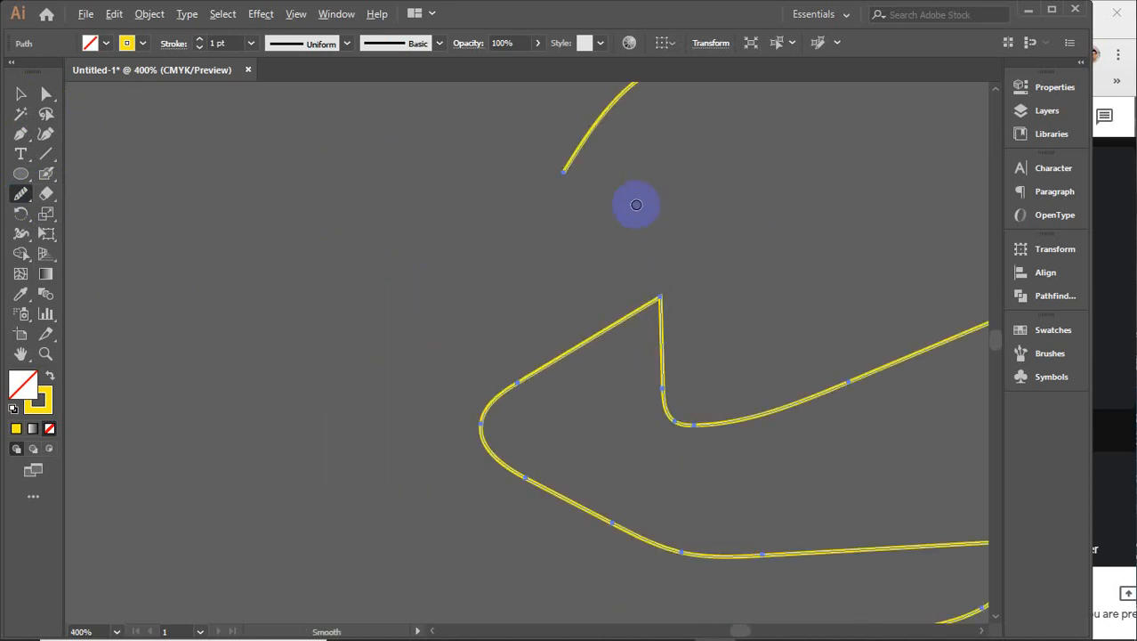
pyautogui.moveTo(722, 274); pyautogui.dragTo(480, 347)
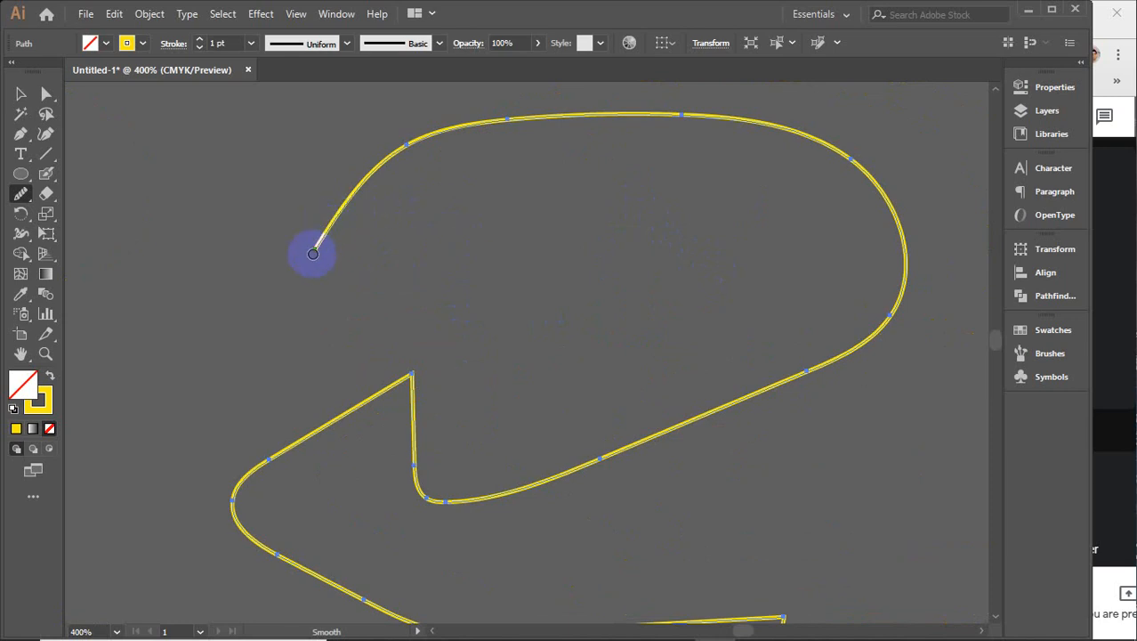
pyautogui.moveTo(313, 253)
pyautogui.mouseDown()
pyautogui.moveTo(337, 203)
pyautogui.moveTo(399, 145)
pyautogui.moveTo(523, 109)
pyautogui.moveTo(382, 152)
pyautogui.moveTo(495, 101)
pyautogui.moveTo(345, 178)
pyautogui.moveTo(534, 100)
pyautogui.moveTo(373, 174)
pyautogui.moveTo(490, 119)
pyautogui.moveTo(645, 96)
pyautogui.moveTo(584, 116)
pyautogui.moveTo(773, 117)
pyautogui.moveTo(837, 167)
pyautogui.mouseUp()
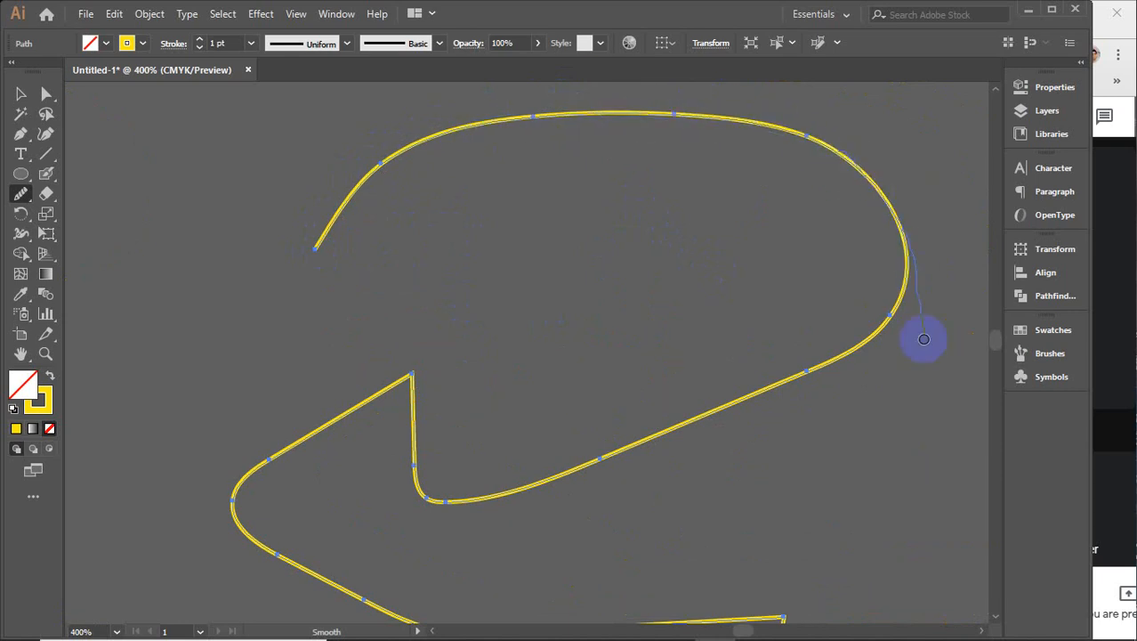
pyautogui.moveTo(924, 340)
pyautogui.mouseDown()
pyautogui.moveTo(909, 284)
pyautogui.moveTo(867, 371)
pyautogui.moveTo(876, 334)
pyautogui.moveTo(735, 424)
pyautogui.moveTo(862, 339)
pyautogui.moveTo(637, 427)
pyautogui.moveTo(850, 364)
pyautogui.moveTo(863, 342)
pyautogui.moveTo(691, 442)
pyautogui.moveTo(584, 484)
pyautogui.moveTo(728, 402)
pyautogui.moveTo(478, 494)
pyautogui.moveTo(782, 397)
pyautogui.moveTo(762, 386)
pyautogui.moveTo(723, 398)
pyautogui.moveTo(723, 535)
pyautogui.moveTo(770, 388)
pyautogui.moveTo(627, 435)
pyautogui.moveTo(530, 496)
pyautogui.moveTo(589, 482)
pyautogui.mouseUp()
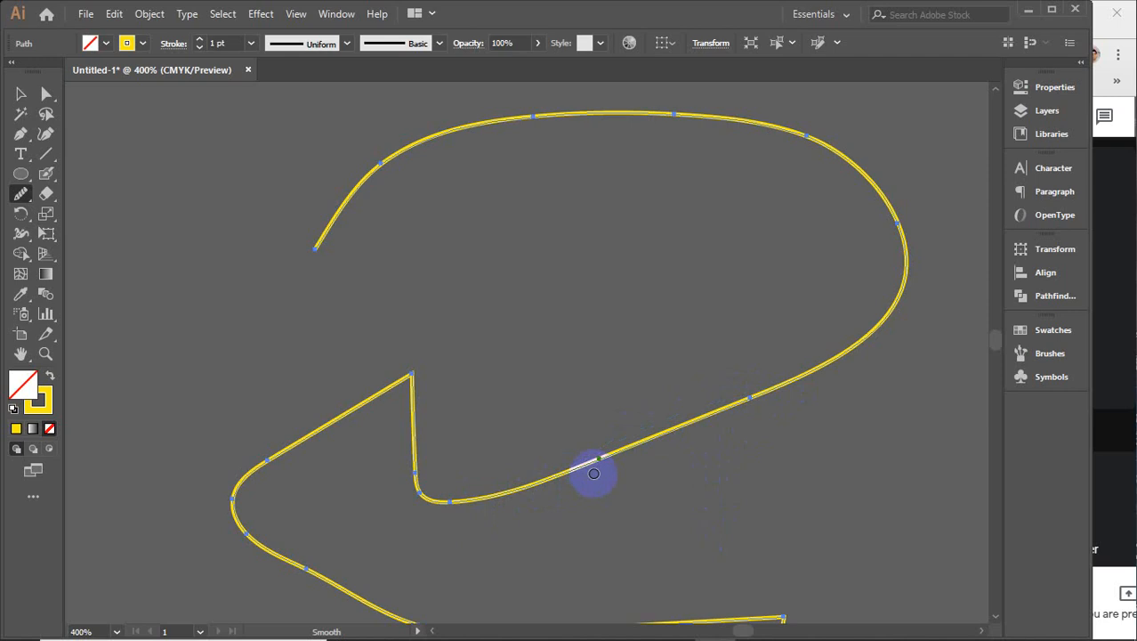
# - Smooth the sharp peak below the copied path's upper loop and the slanted edge beside it into rounded curves
pyautogui.moveTo(454, 497)
pyautogui.mouseDown()
pyautogui.moveTo(373, 420)
pyautogui.moveTo(409, 465)
pyautogui.moveTo(401, 377)
pyautogui.mouseUp()
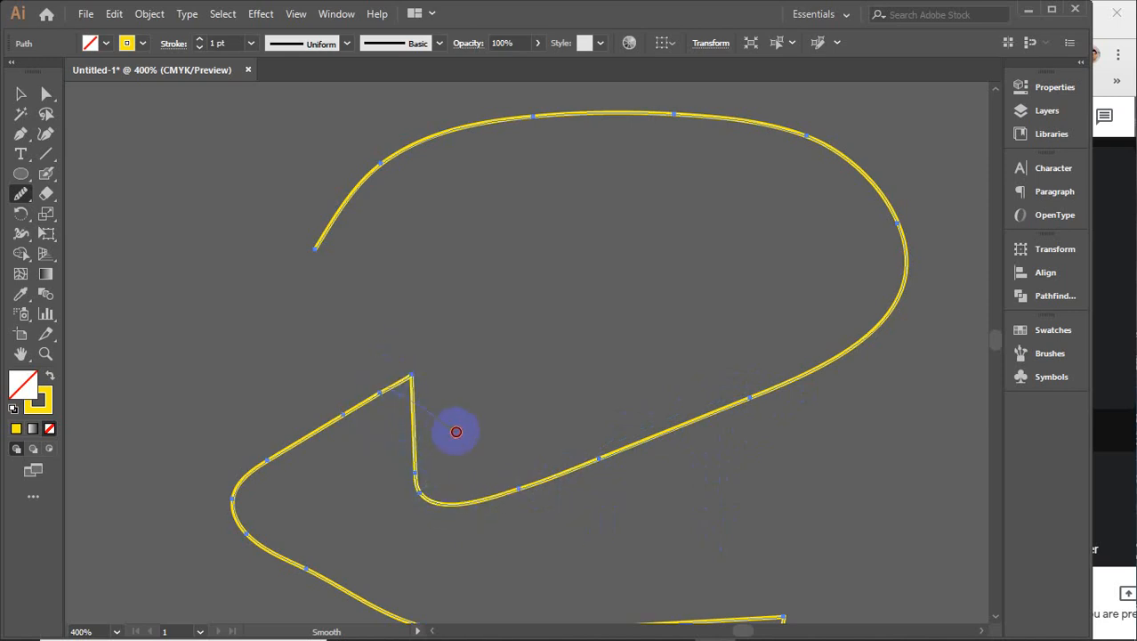
pyautogui.moveTo(456, 432)
pyautogui.mouseDown()
pyautogui.moveTo(422, 369)
pyautogui.moveTo(404, 365)
pyautogui.moveTo(406, 381)
pyautogui.moveTo(330, 452)
pyautogui.moveTo(406, 387)
pyautogui.moveTo(355, 411)
pyautogui.moveTo(406, 384)
pyautogui.moveTo(300, 437)
pyautogui.moveTo(402, 384)
pyautogui.moveTo(305, 455)
pyautogui.moveTo(395, 392)
pyautogui.moveTo(376, 435)
pyautogui.moveTo(401, 387)
pyautogui.moveTo(258, 433)
pyautogui.mouseUp()
pyautogui.moveTo(381, 393)
pyautogui.mouseDown()
pyautogui.moveTo(271, 443)
pyautogui.moveTo(420, 390)
pyautogui.moveTo(412, 386)
pyautogui.moveTo(405, 492)
pyautogui.moveTo(417, 401)
pyautogui.moveTo(412, 531)
pyautogui.moveTo(424, 416)
pyautogui.moveTo(410, 487)
pyautogui.moveTo(567, 491)
pyautogui.moveTo(421, 467)
pyautogui.moveTo(453, 508)
pyautogui.moveTo(641, 438)
pyautogui.moveTo(449, 495)
pyautogui.moveTo(514, 496)
pyautogui.moveTo(581, 446)
pyautogui.mouseUp()
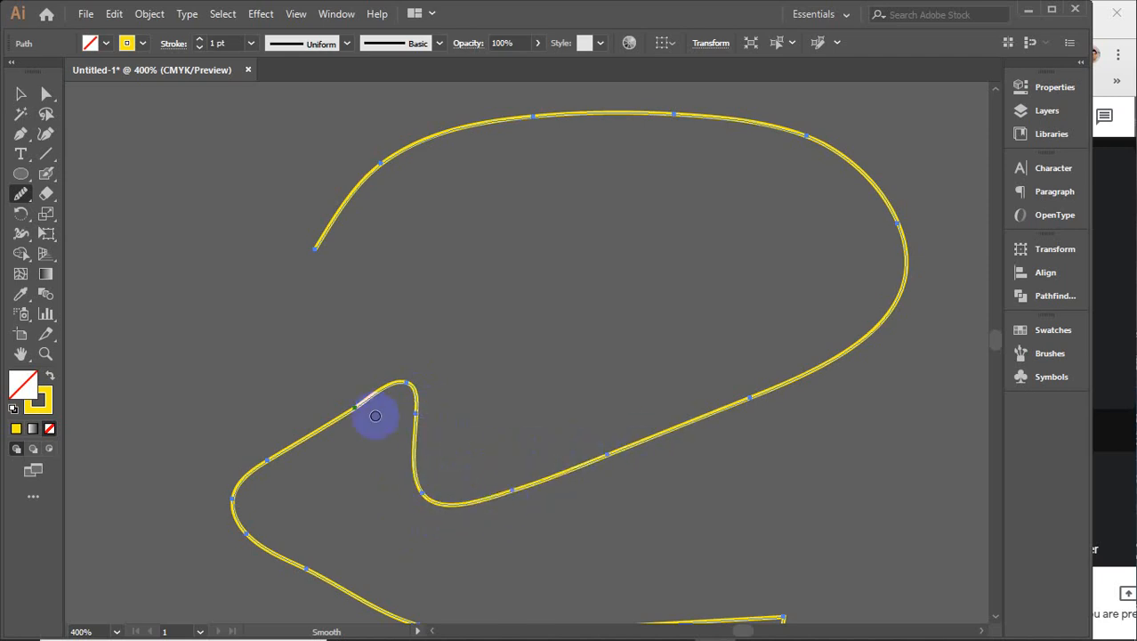
pyautogui.moveTo(375, 416)
pyautogui.mouseDown()
pyautogui.moveTo(186, 408)
pyautogui.moveTo(244, 415)
pyautogui.moveTo(360, 399)
pyautogui.moveTo(349, 419)
pyautogui.moveTo(197, 424)
pyautogui.moveTo(250, 433)
pyautogui.moveTo(338, 419)
pyautogui.moveTo(225, 398)
pyautogui.moveTo(291, 436)
pyautogui.moveTo(323, 438)
pyautogui.moveTo(334, 418)
pyautogui.moveTo(224, 418)
pyautogui.moveTo(300, 439)
pyautogui.moveTo(298, 451)
pyautogui.moveTo(218, 451)
pyautogui.moveTo(362, 398)
pyautogui.moveTo(159, 490)
pyautogui.moveTo(339, 420)
pyautogui.moveTo(204, 506)
pyautogui.mouseUp()
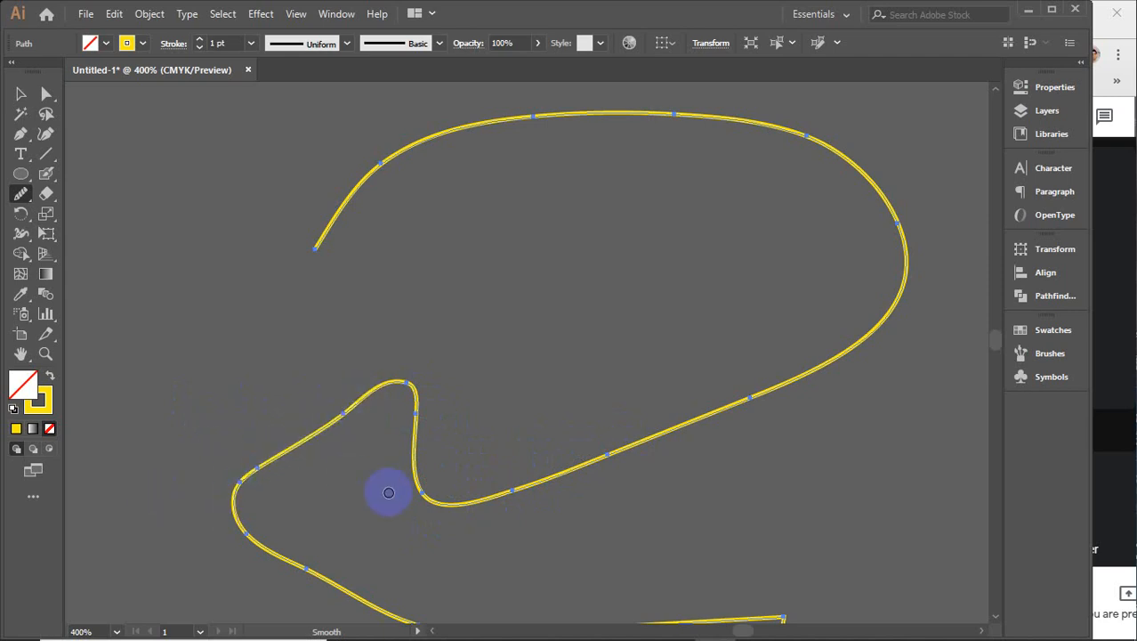
# - Smooth the copied path's outer bend below the peak and round the sharp corner at the far end of the following stretch
pyautogui.scroll(-2, 387, 487)
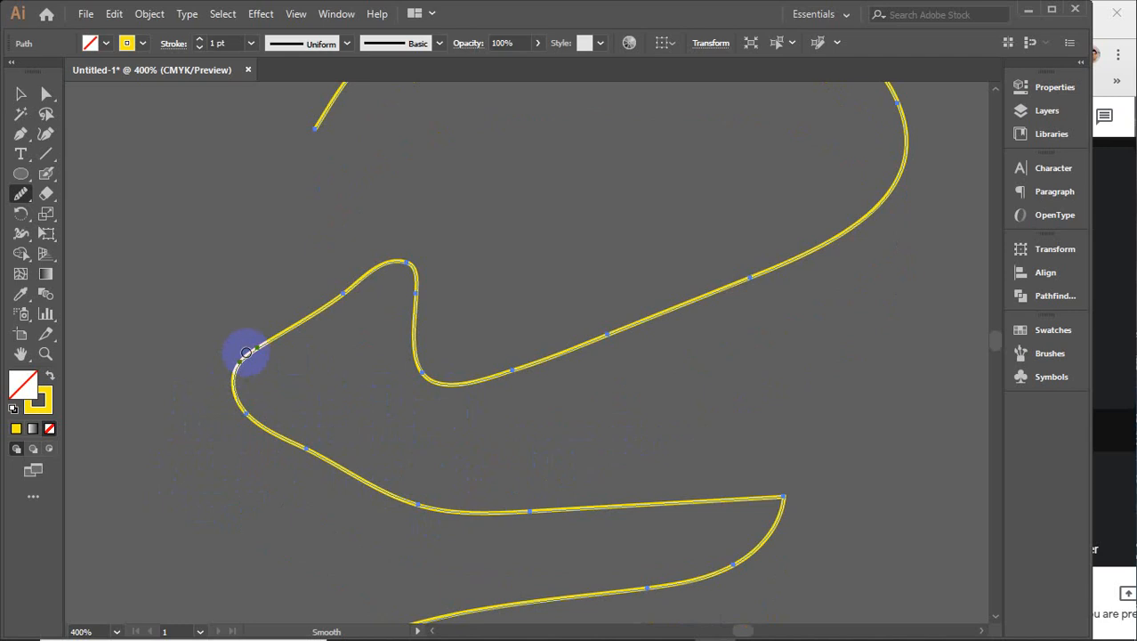
pyautogui.moveTo(247, 353)
pyautogui.mouseDown()
pyautogui.moveTo(322, 465)
pyautogui.moveTo(247, 348)
pyautogui.moveTo(355, 470)
pyautogui.moveTo(243, 401)
pyautogui.moveTo(285, 424)
pyautogui.moveTo(247, 358)
pyautogui.moveTo(313, 395)
pyautogui.mouseUp()
pyautogui.moveTo(294, 326)
pyautogui.mouseDown()
pyautogui.moveTo(315, 458)
pyautogui.moveTo(310, 317)
pyautogui.moveTo(375, 279)
pyautogui.moveTo(294, 326)
pyautogui.moveTo(273, 353)
pyautogui.moveTo(254, 348)
pyautogui.moveTo(351, 433)
pyautogui.moveTo(228, 369)
pyautogui.moveTo(347, 455)
pyautogui.moveTo(309, 449)
pyautogui.moveTo(584, 546)
pyautogui.moveTo(259, 434)
pyautogui.moveTo(592, 536)
pyautogui.moveTo(393, 475)
pyautogui.moveTo(581, 526)
pyautogui.moveTo(431, 514)
pyautogui.moveTo(658, 505)
pyautogui.moveTo(437, 508)
pyautogui.moveTo(699, 501)
pyautogui.moveTo(800, 483)
pyautogui.moveTo(709, 525)
pyautogui.moveTo(755, 494)
pyautogui.moveTo(774, 590)
pyautogui.moveTo(738, 526)
pyautogui.moveTo(767, 494)
pyautogui.moveTo(701, 578)
pyautogui.moveTo(723, 491)
pyautogui.moveTo(773, 494)
pyautogui.moveTo(699, 571)
pyautogui.moveTo(774, 495)
pyautogui.moveTo(717, 525)
pyautogui.moveTo(755, 500)
pyautogui.moveTo(738, 526)
pyautogui.moveTo(778, 503)
pyautogui.moveTo(730, 522)
pyautogui.mouseUp()
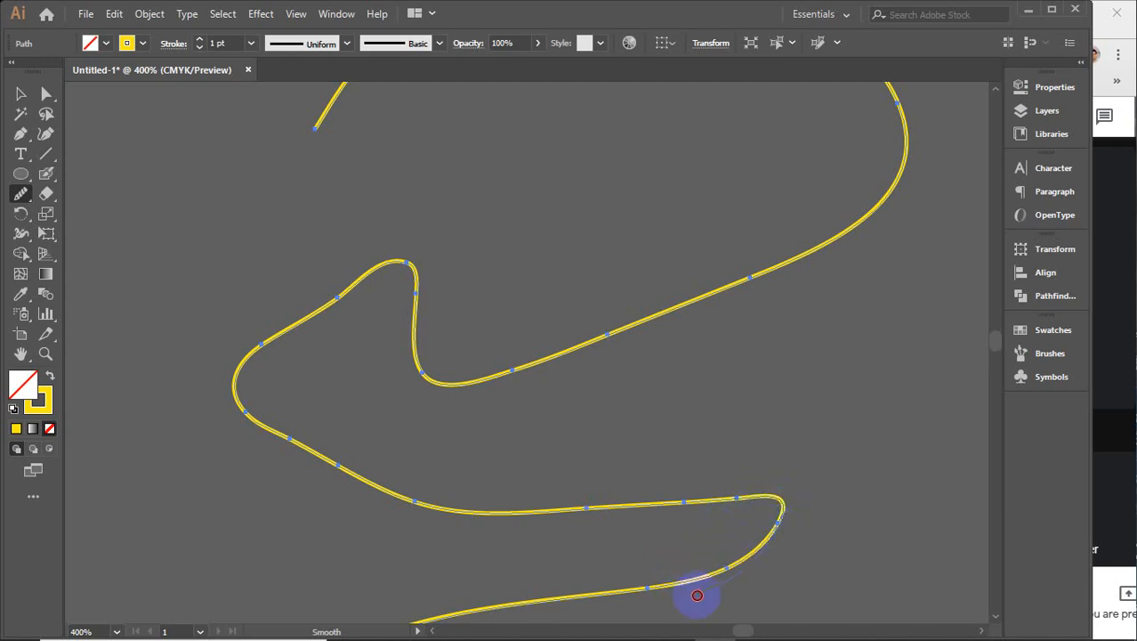
# - Round off the pointed left tip midway down the copied path with the Smooth tool, including its adjoining edges
pyautogui.scroll(-5, 627, 585)
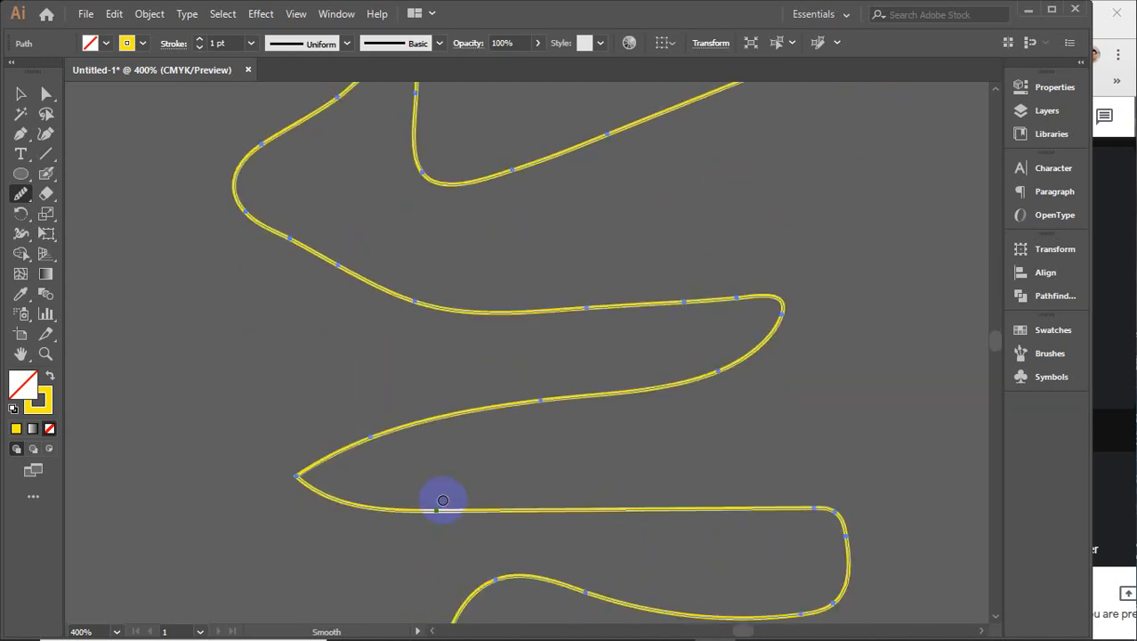
pyautogui.moveTo(442, 500); pyautogui.dragTo(303, 461)
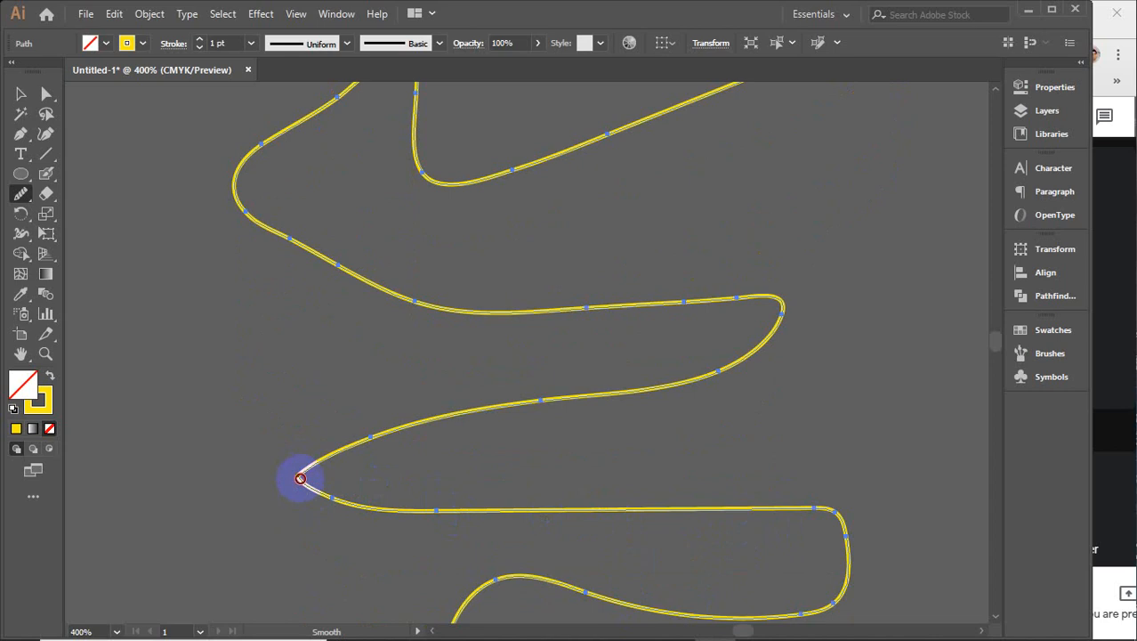
pyautogui.moveTo(301, 479)
pyautogui.mouseDown()
pyautogui.moveTo(415, 431)
pyautogui.moveTo(342, 476)
pyautogui.moveTo(301, 482)
pyautogui.moveTo(390, 496)
pyautogui.moveTo(338, 507)
pyautogui.moveTo(305, 487)
pyautogui.moveTo(401, 435)
pyautogui.moveTo(292, 484)
pyautogui.moveTo(398, 435)
pyautogui.mouseUp()
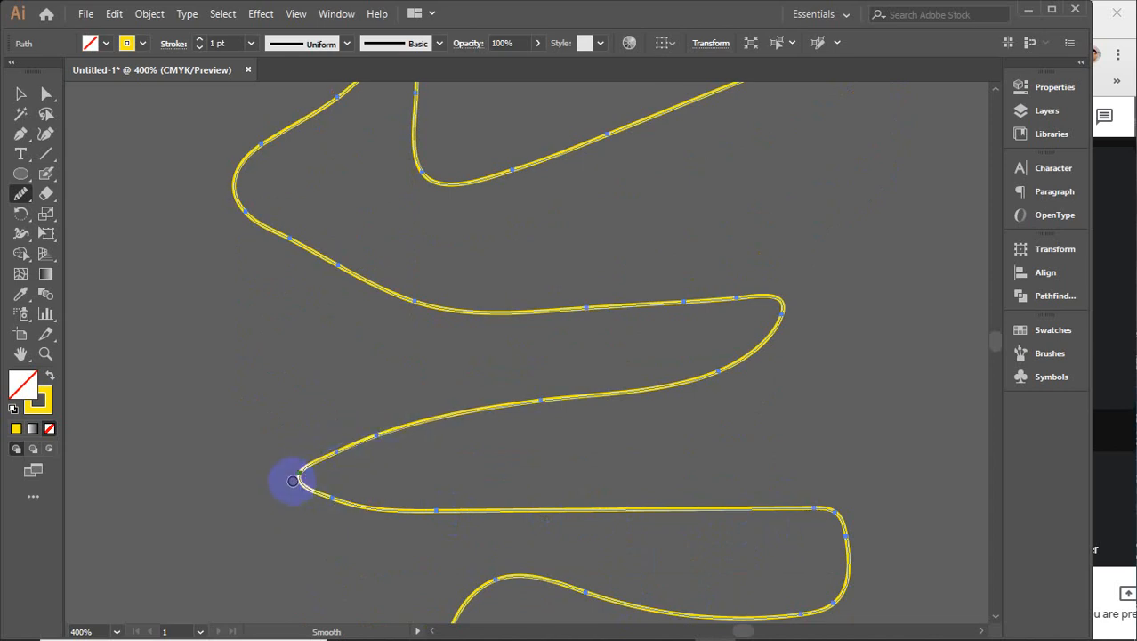
pyautogui.moveTo(296, 478)
pyautogui.mouseDown()
pyautogui.moveTo(373, 465)
pyautogui.moveTo(297, 475)
pyautogui.moveTo(342, 475)
pyautogui.moveTo(309, 481)
pyautogui.moveTo(336, 490)
pyautogui.moveTo(304, 472)
pyautogui.moveTo(416, 434)
pyautogui.moveTo(355, 457)
pyautogui.moveTo(629, 396)
pyautogui.moveTo(508, 406)
pyautogui.moveTo(739, 370)
pyautogui.moveTo(525, 411)
pyautogui.moveTo(721, 304)
pyautogui.moveTo(721, 291)
pyautogui.moveTo(706, 318)
pyautogui.moveTo(739, 295)
pyautogui.moveTo(681, 371)
pyautogui.moveTo(751, 288)
pyautogui.moveTo(782, 299)
pyautogui.moveTo(752, 325)
pyautogui.moveTo(774, 304)
pyautogui.moveTo(782, 324)
pyautogui.moveTo(736, 364)
pyautogui.mouseUp()
# - Smooth the squared right-hand bend in the middle of the copied path and the hump directly below it
pyautogui.scroll(-7, 577, 400)
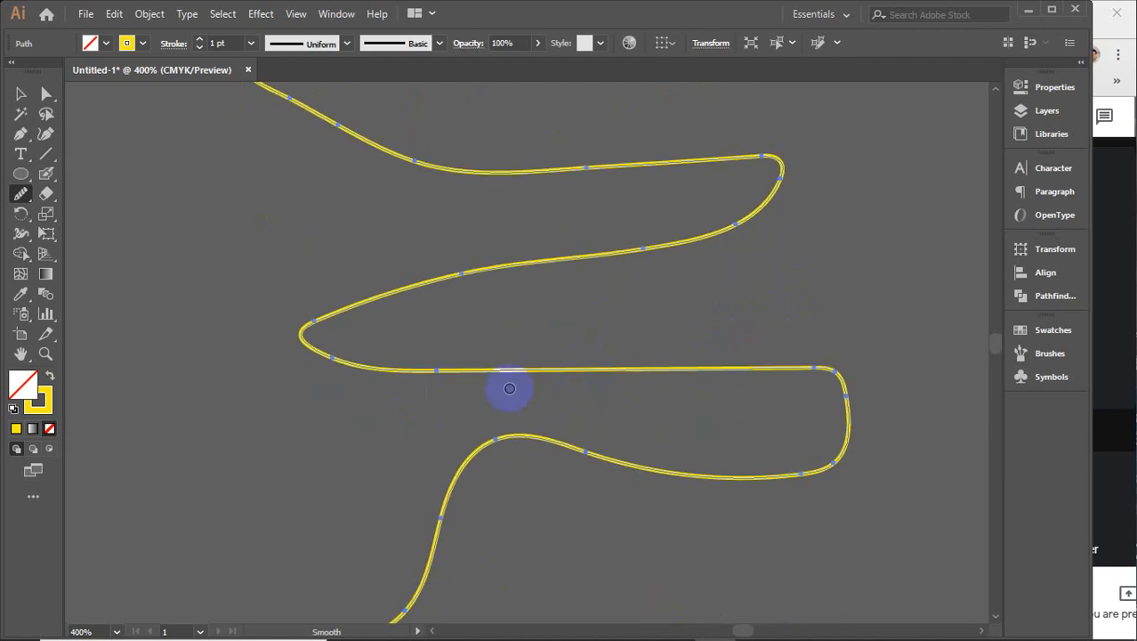
pyautogui.moveTo(310, 325)
pyautogui.mouseDown()
pyautogui.moveTo(431, 367)
pyautogui.moveTo(306, 337)
pyautogui.moveTo(477, 378)
pyautogui.moveTo(323, 318)
pyautogui.moveTo(458, 385)
pyautogui.moveTo(317, 318)
pyautogui.moveTo(384, 377)
pyautogui.moveTo(353, 306)
pyautogui.moveTo(340, 307)
pyautogui.moveTo(325, 340)
pyautogui.moveTo(461, 371)
pyautogui.moveTo(327, 310)
pyautogui.moveTo(471, 368)
pyautogui.moveTo(435, 293)
pyautogui.moveTo(367, 308)
pyautogui.moveTo(418, 232)
pyautogui.moveTo(382, 283)
pyautogui.moveTo(389, 297)
pyautogui.moveTo(390, 286)
pyautogui.moveTo(458, 258)
pyautogui.moveTo(377, 301)
pyautogui.moveTo(451, 238)
pyautogui.moveTo(382, 297)
pyautogui.moveTo(769, 359)
pyautogui.moveTo(883, 399)
pyautogui.moveTo(846, 449)
pyautogui.moveTo(817, 369)
pyautogui.moveTo(840, 379)
pyautogui.moveTo(836, 455)
pyautogui.moveTo(822, 369)
pyautogui.moveTo(852, 398)
pyautogui.moveTo(845, 485)
pyautogui.moveTo(828, 374)
pyautogui.moveTo(841, 369)
pyautogui.moveTo(809, 472)
pyautogui.moveTo(826, 365)
pyautogui.moveTo(844, 453)
pyautogui.moveTo(833, 379)
pyautogui.moveTo(845, 391)
pyautogui.moveTo(817, 497)
pyautogui.moveTo(824, 375)
pyautogui.moveTo(859, 500)
pyautogui.moveTo(835, 455)
pyautogui.moveTo(830, 388)
pyautogui.mouseUp()
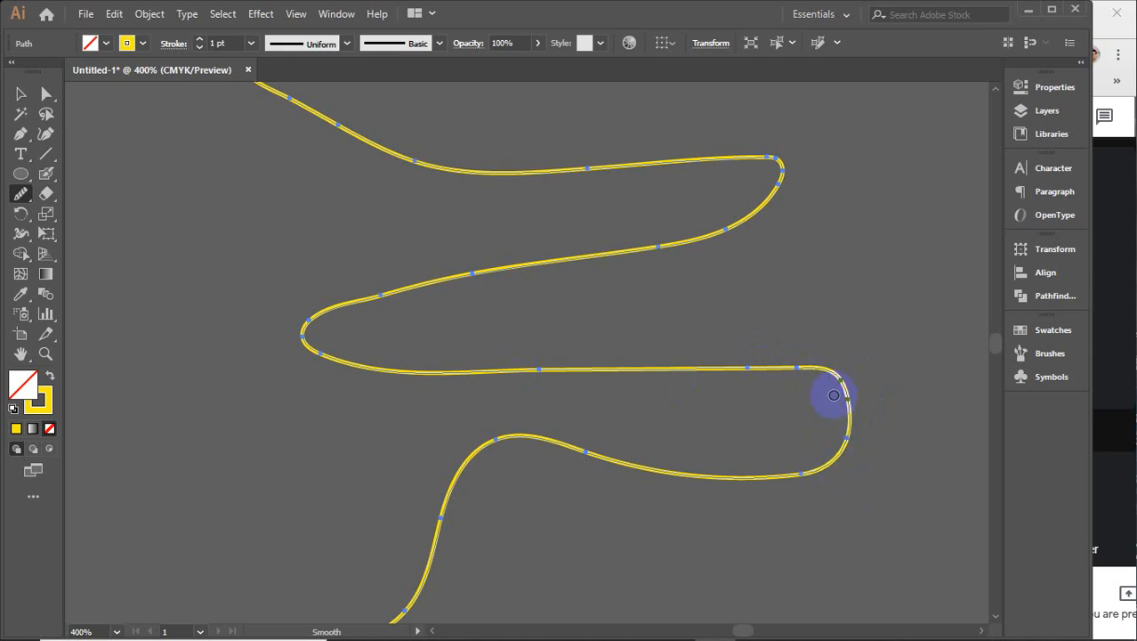
pyautogui.scroll(-3, 586, 513)
pyautogui.moveTo(589, 337)
pyautogui.mouseDown()
pyautogui.moveTo(545, 342)
pyautogui.moveTo(413, 375)
pyautogui.moveTo(530, 340)
pyautogui.moveTo(417, 405)
pyautogui.moveTo(427, 449)
pyautogui.moveTo(529, 343)
pyautogui.moveTo(377, 482)
pyautogui.moveTo(514, 342)
pyautogui.moveTo(492, 347)
pyautogui.moveTo(436, 443)
pyautogui.moveTo(537, 346)
pyautogui.moveTo(459, 386)
pyautogui.moveTo(606, 356)
pyautogui.moveTo(361, 438)
pyautogui.moveTo(455, 418)
pyautogui.moveTo(578, 350)
pyautogui.moveTo(432, 449)
pyautogui.moveTo(534, 342)
pyautogui.moveTo(413, 447)
pyautogui.moveTo(394, 490)
pyautogui.mouseUp()
# - Rework the sharp left cusp below the hump with repeated Smooth tool strokes to shorten and round its tip
pyautogui.scroll(-3, 394, 491)
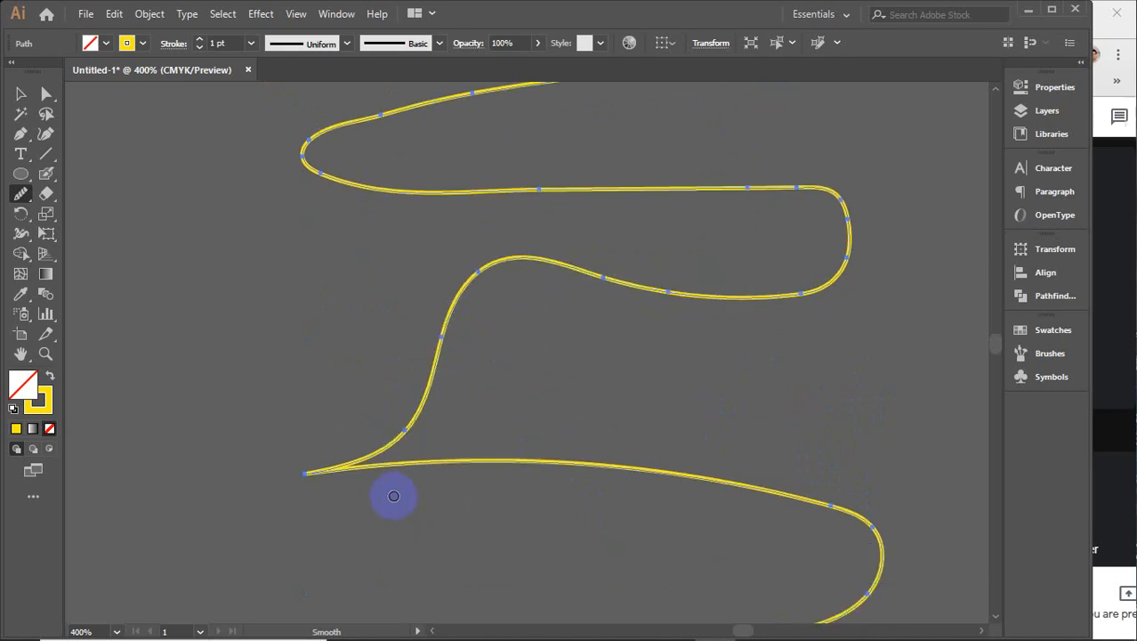
pyautogui.moveTo(297, 475)
pyautogui.mouseDown()
pyautogui.moveTo(399, 457)
pyautogui.moveTo(323, 475)
pyautogui.moveTo(340, 464)
pyautogui.moveTo(401, 462)
pyautogui.moveTo(325, 473)
pyautogui.moveTo(429, 467)
pyautogui.moveTo(314, 472)
pyautogui.moveTo(414, 457)
pyautogui.moveTo(319, 470)
pyautogui.mouseUp()
pyautogui.moveTo(468, 410)
pyautogui.mouseDown()
pyautogui.moveTo(317, 436)
pyautogui.moveTo(388, 443)
pyautogui.moveTo(340, 464)
pyautogui.moveTo(365, 463)
pyautogui.moveTo(391, 439)
pyautogui.moveTo(357, 471)
pyautogui.moveTo(329, 476)
pyautogui.moveTo(316, 474)
pyautogui.moveTo(502, 457)
pyautogui.moveTo(316, 473)
pyautogui.moveTo(509, 459)
pyautogui.moveTo(407, 469)
pyautogui.mouseUp()
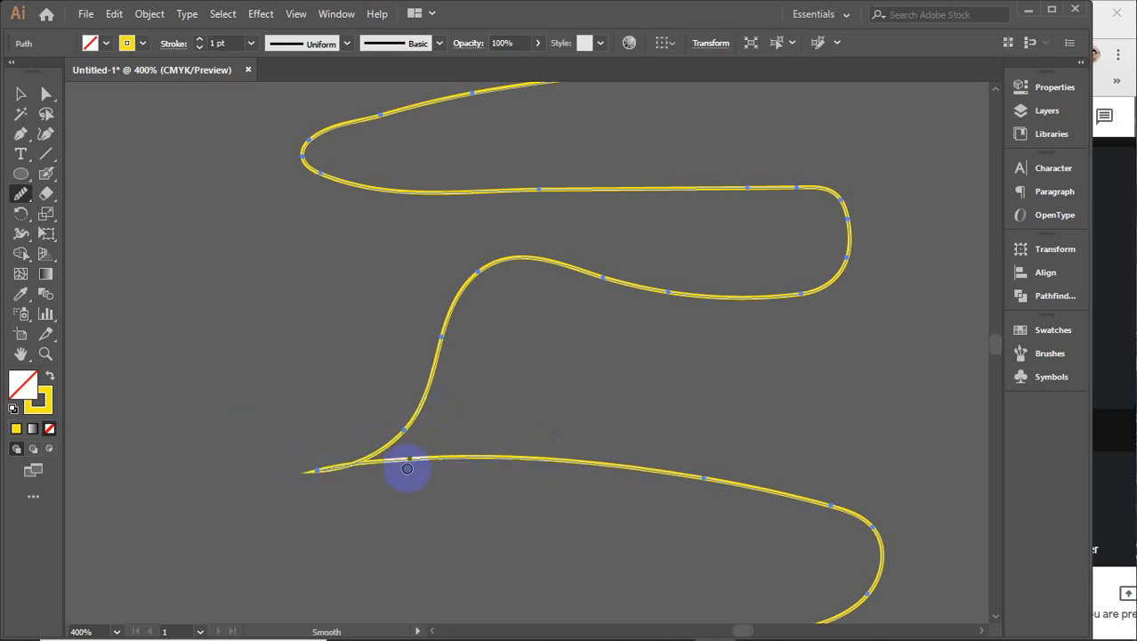
pyautogui.moveTo(335, 468)
pyautogui.mouseDown()
pyautogui.moveTo(459, 453)
pyautogui.moveTo(382, 476)
pyautogui.moveTo(330, 472)
pyautogui.moveTo(467, 446)
pyautogui.moveTo(490, 462)
pyautogui.moveTo(329, 489)
pyautogui.moveTo(313, 479)
pyautogui.moveTo(440, 449)
pyautogui.moveTo(330, 471)
pyautogui.mouseUp()
pyautogui.moveTo(474, 446)
pyautogui.mouseDown()
pyautogui.moveTo(305, 461)
pyautogui.moveTo(458, 463)
pyautogui.moveTo(345, 464)
pyautogui.moveTo(430, 458)
pyautogui.mouseUp()
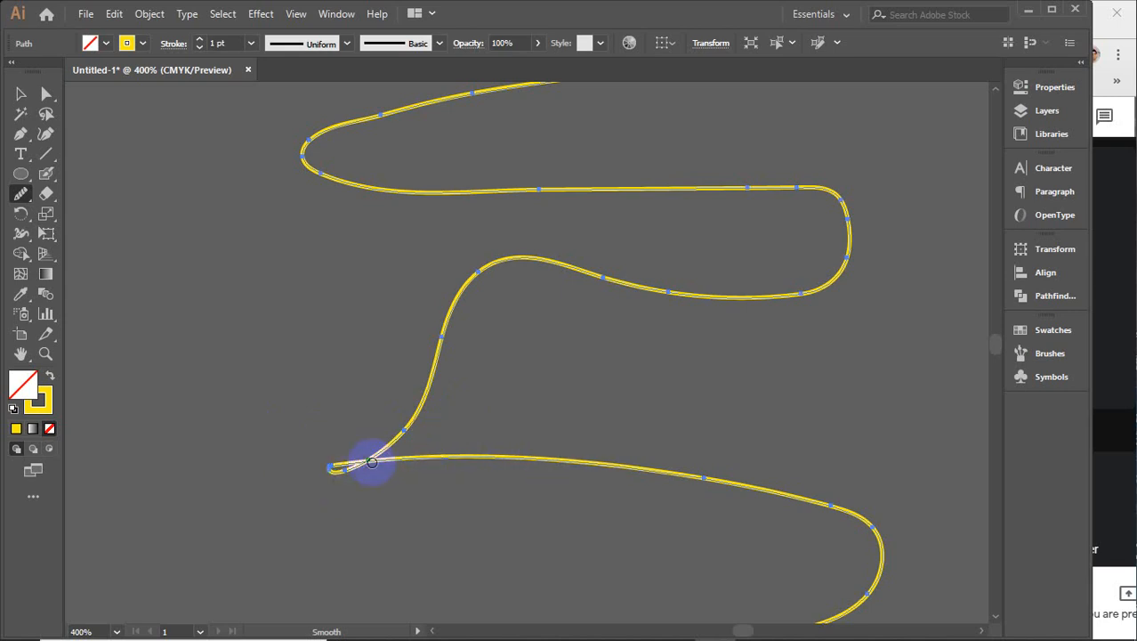
pyautogui.moveTo(338, 469)
pyautogui.mouseDown()
pyautogui.moveTo(448, 452)
pyautogui.moveTo(333, 469)
pyautogui.moveTo(433, 452)
pyautogui.moveTo(343, 464)
pyautogui.moveTo(422, 443)
pyautogui.moveTo(358, 463)
pyautogui.moveTo(393, 440)
pyautogui.moveTo(386, 457)
pyautogui.moveTo(356, 467)
pyautogui.moveTo(452, 446)
pyautogui.moveTo(313, 480)
pyautogui.moveTo(475, 449)
pyautogui.moveTo(310, 478)
pyautogui.mouseUp()
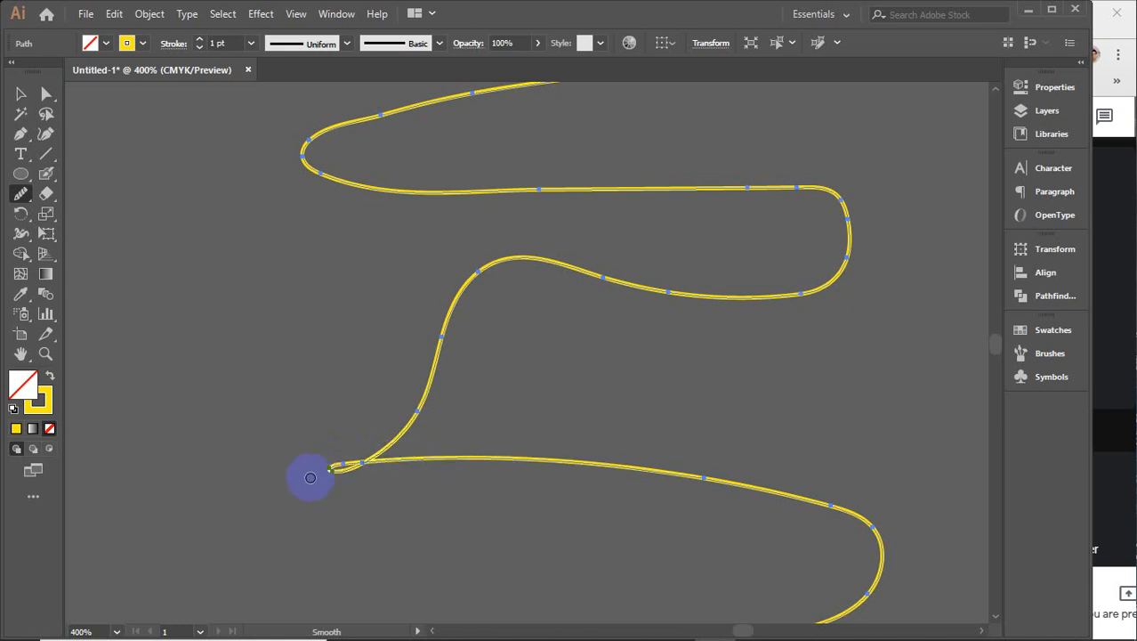
pyautogui.moveTo(394, 462)
pyautogui.mouseDown()
pyautogui.moveTo(328, 470)
pyautogui.moveTo(461, 458)
pyautogui.moveTo(326, 478)
pyautogui.moveTo(425, 469)
pyautogui.moveTo(337, 471)
pyautogui.moveTo(425, 460)
pyautogui.moveTo(334, 470)
pyautogui.moveTo(442, 463)
pyautogui.moveTo(326, 470)
pyautogui.moveTo(467, 448)
pyautogui.moveTo(363, 457)
pyautogui.mouseUp()
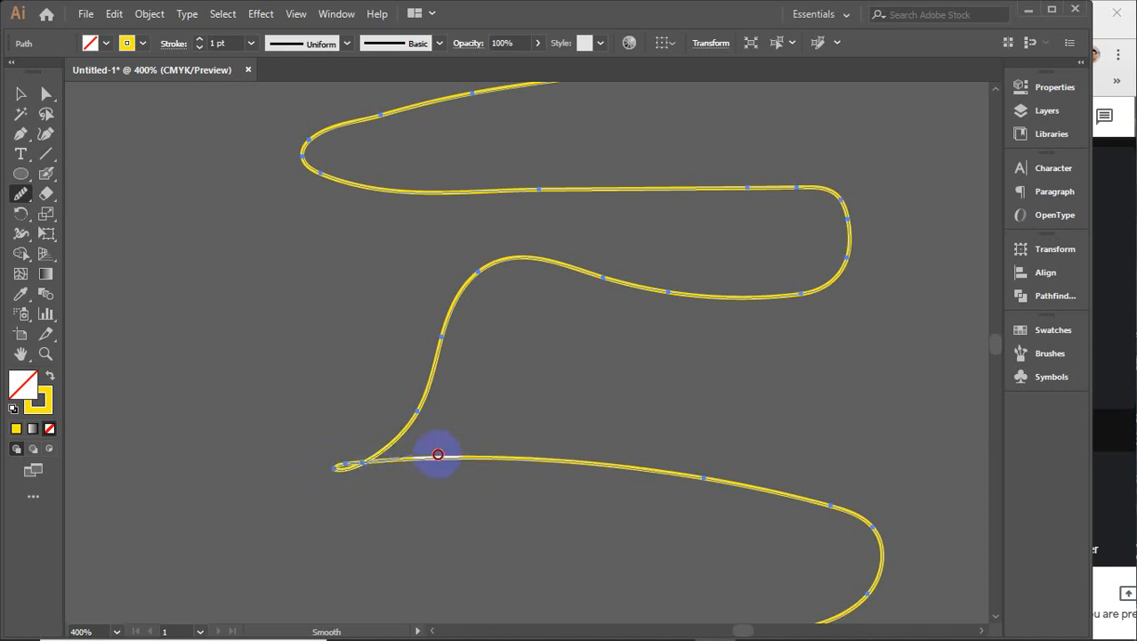
pyautogui.moveTo(438, 455); pyautogui.dragTo(482, 465)
pyautogui.moveTo(341, 469); pyautogui.dragTo(408, 461)
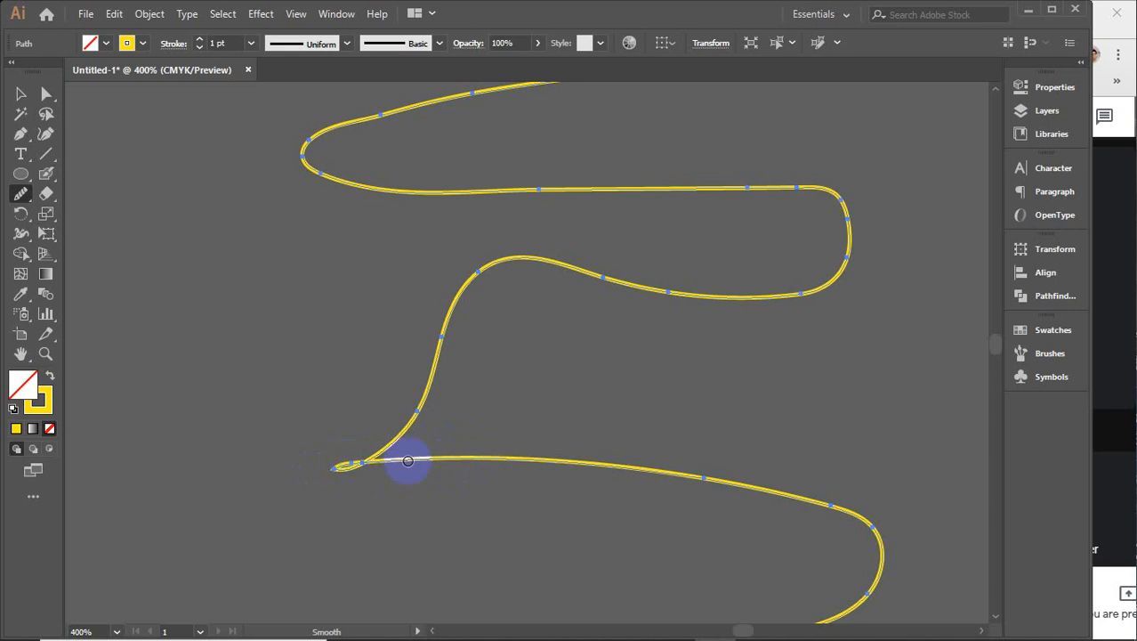
pyautogui.moveTo(333, 469)
pyautogui.mouseDown()
pyautogui.moveTo(408, 458)
pyautogui.moveTo(345, 474)
pyautogui.mouseUp()
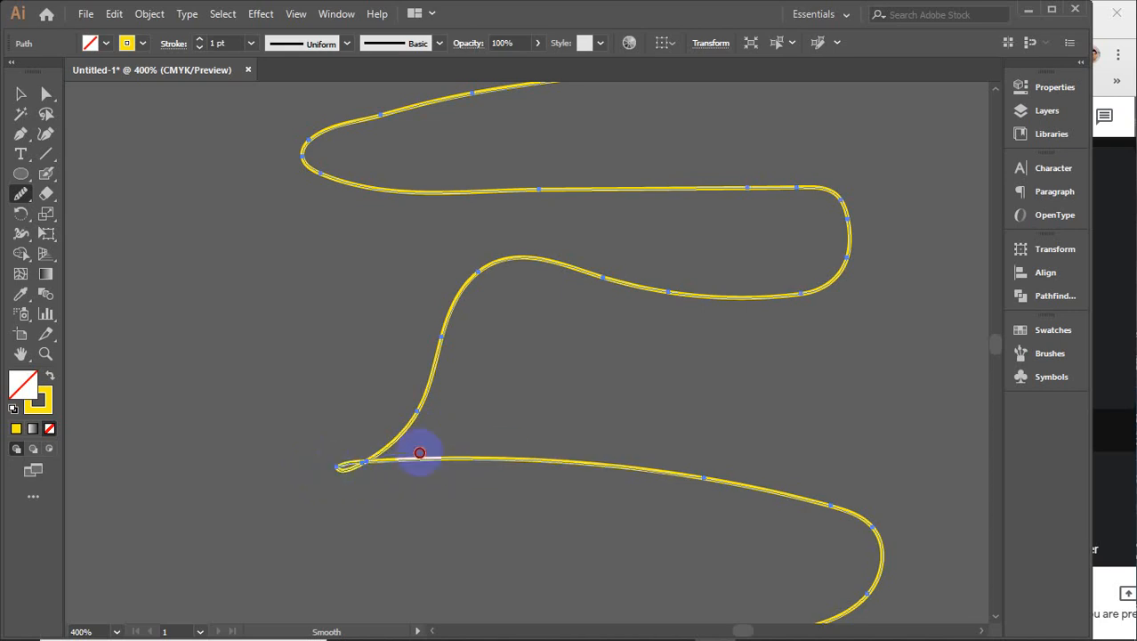
pyautogui.moveTo(419, 453)
pyautogui.mouseDown()
pyautogui.moveTo(346, 466)
pyautogui.moveTo(416, 455)
pyautogui.moveTo(399, 470)
pyautogui.moveTo(341, 473)
pyautogui.moveTo(453, 466)
pyautogui.mouseUp()
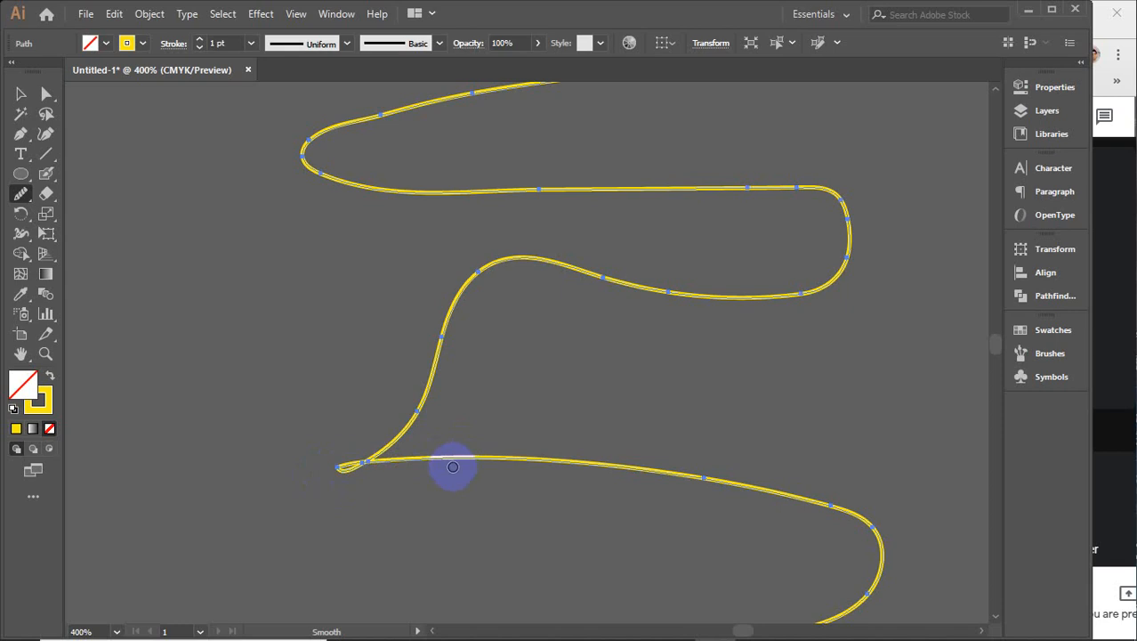
pyautogui.moveTo(336, 469)
pyautogui.mouseDown()
pyautogui.moveTo(482, 455)
pyautogui.moveTo(346, 469)
pyautogui.moveTo(451, 445)
pyautogui.moveTo(344, 467)
pyautogui.moveTo(414, 467)
pyautogui.mouseUp()
pyautogui.moveTo(337, 465); pyautogui.dragTo(427, 463)
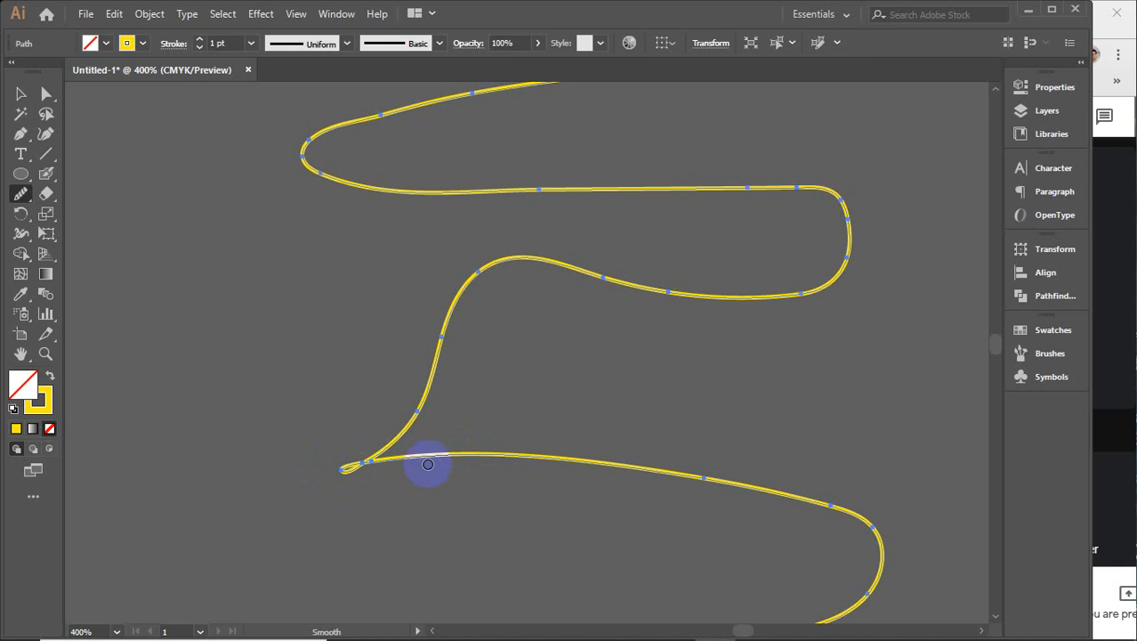
pyautogui.moveTo(345, 467); pyautogui.dragTo(447, 463)
pyautogui.moveTo(346, 469)
pyautogui.mouseDown()
pyautogui.moveTo(429, 474)
pyautogui.moveTo(383, 481)
pyautogui.moveTo(343, 471)
pyautogui.moveTo(433, 470)
pyautogui.moveTo(342, 471)
pyautogui.moveTo(425, 476)
pyautogui.moveTo(376, 479)
pyautogui.moveTo(350, 477)
pyautogui.moveTo(450, 467)
pyautogui.mouseUp()
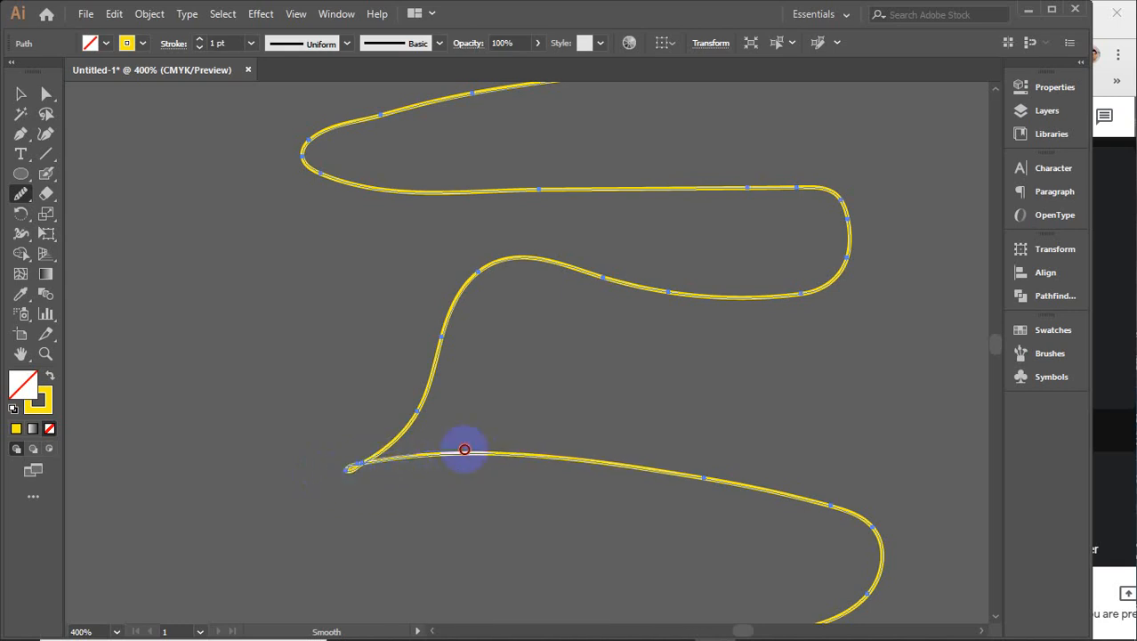
pyautogui.moveTo(363, 463); pyautogui.dragTo(438, 475)
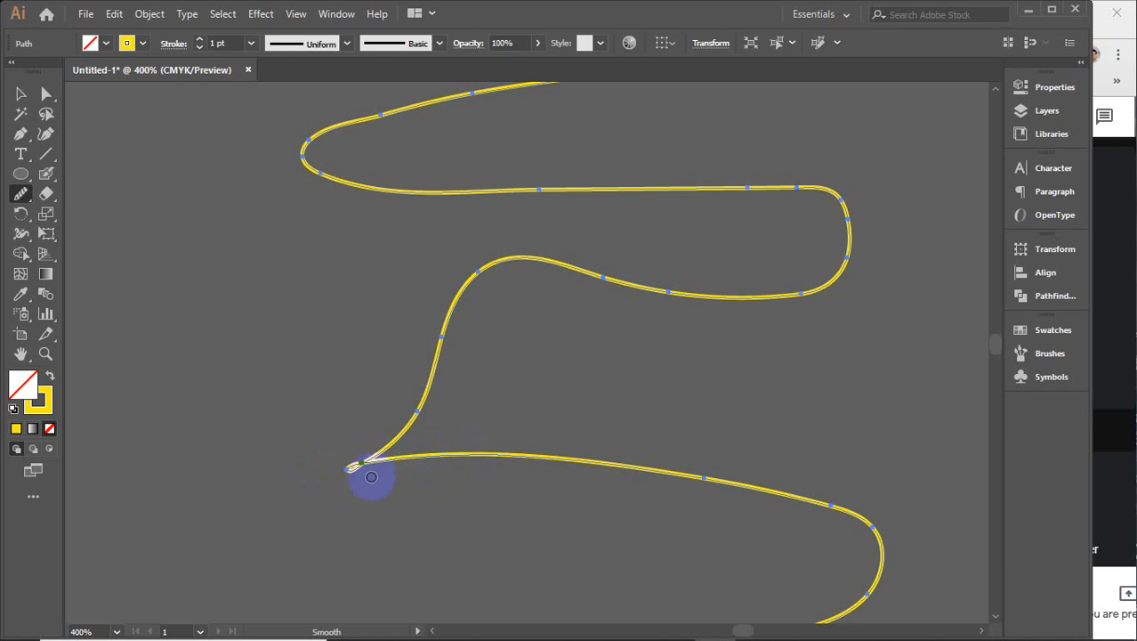
pyautogui.moveTo(370, 476); pyautogui.dragTo(474, 475)
pyautogui.moveTo(347, 468)
pyautogui.mouseDown()
pyautogui.moveTo(325, 479)
pyautogui.moveTo(402, 459)
pyautogui.moveTo(309, 478)
pyautogui.mouseUp()
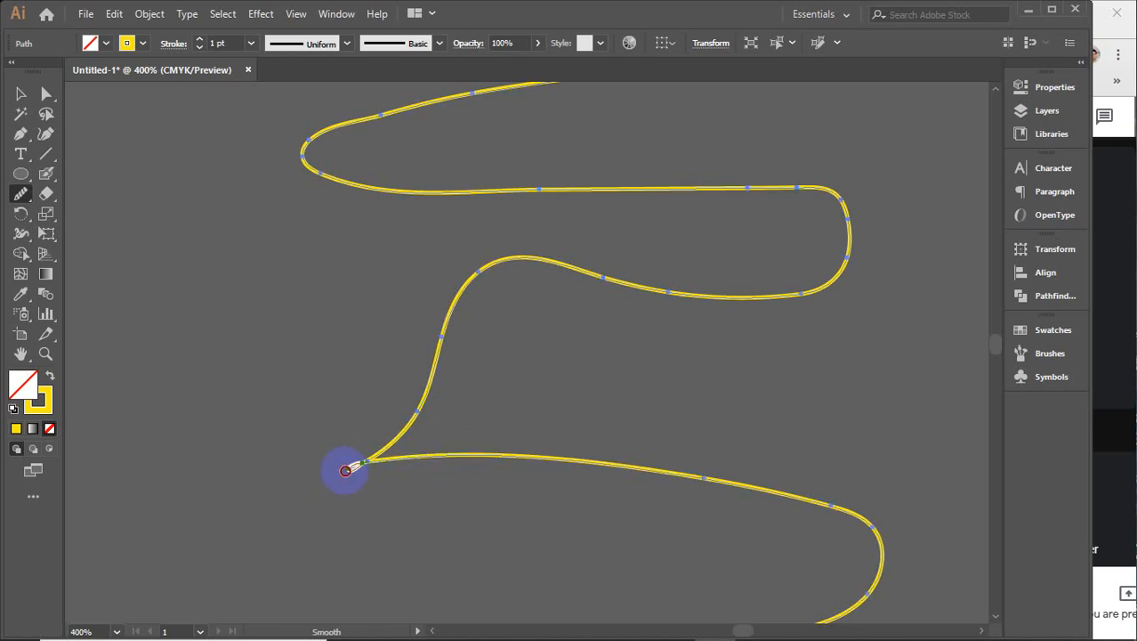
# - Smooth the large lower-left curve of the copied path and its short hooked tail end
pyautogui.scroll(-5, 599, 437)
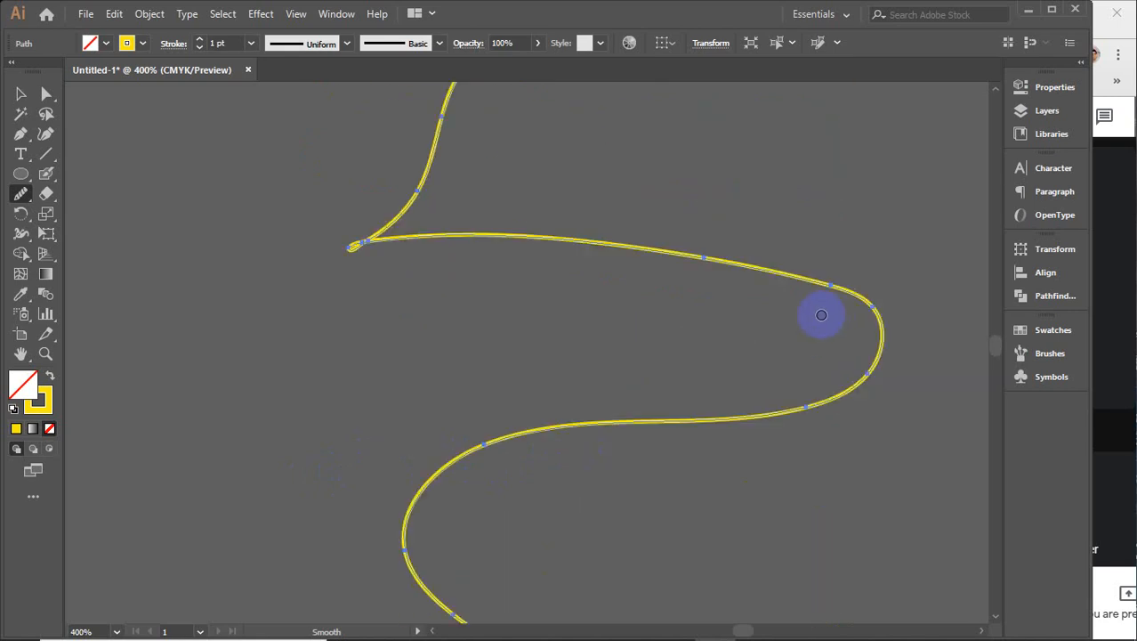
pyautogui.scroll(-2, 775, 324)
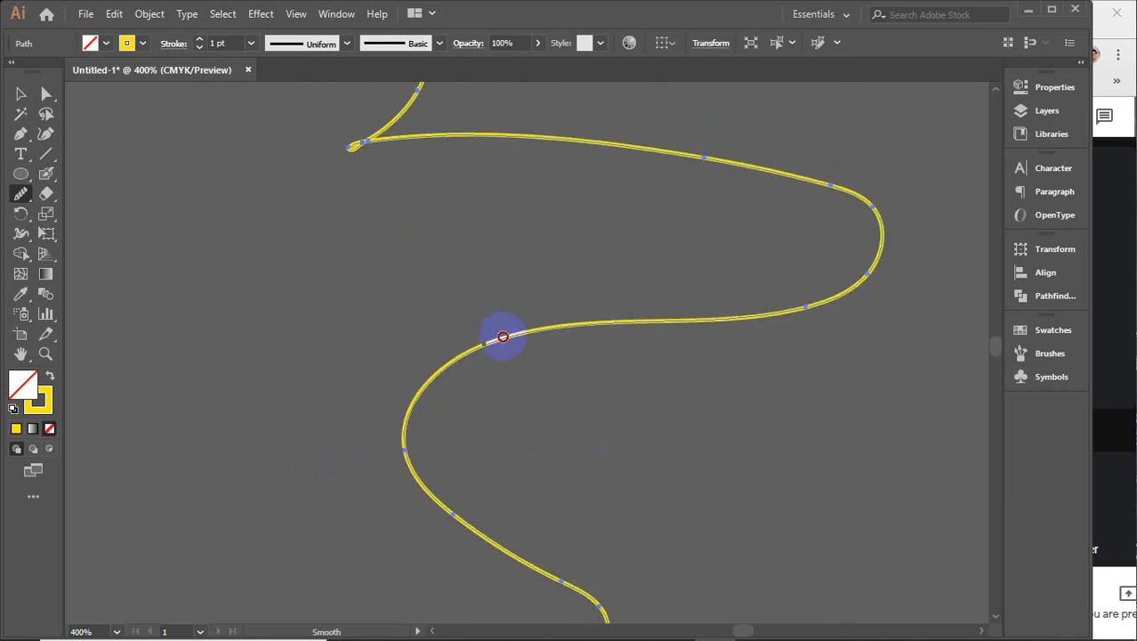
pyautogui.moveTo(503, 336)
pyautogui.mouseDown()
pyautogui.moveTo(430, 372)
pyautogui.moveTo(398, 439)
pyautogui.mouseUp()
pyautogui.scroll(-4, 584, 518)
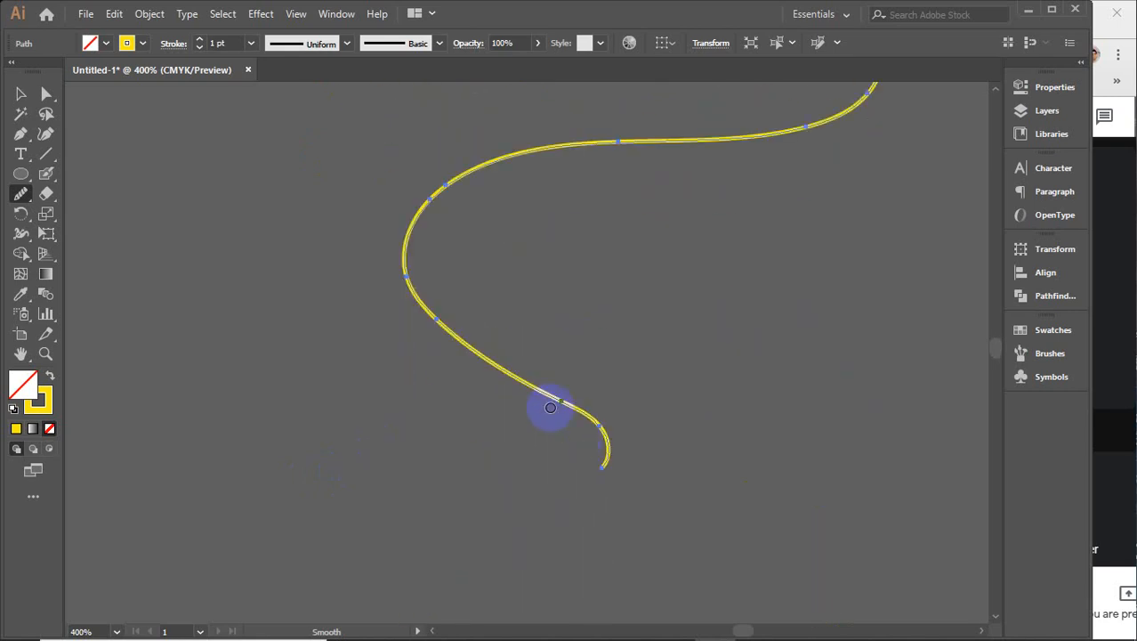
pyautogui.moveTo(550, 408); pyautogui.dragTo(609, 445)
# - Move the smoothed copy closer to the original path, slightly lower, and deselect it
pyautogui.scroll(-4, 531, 482)
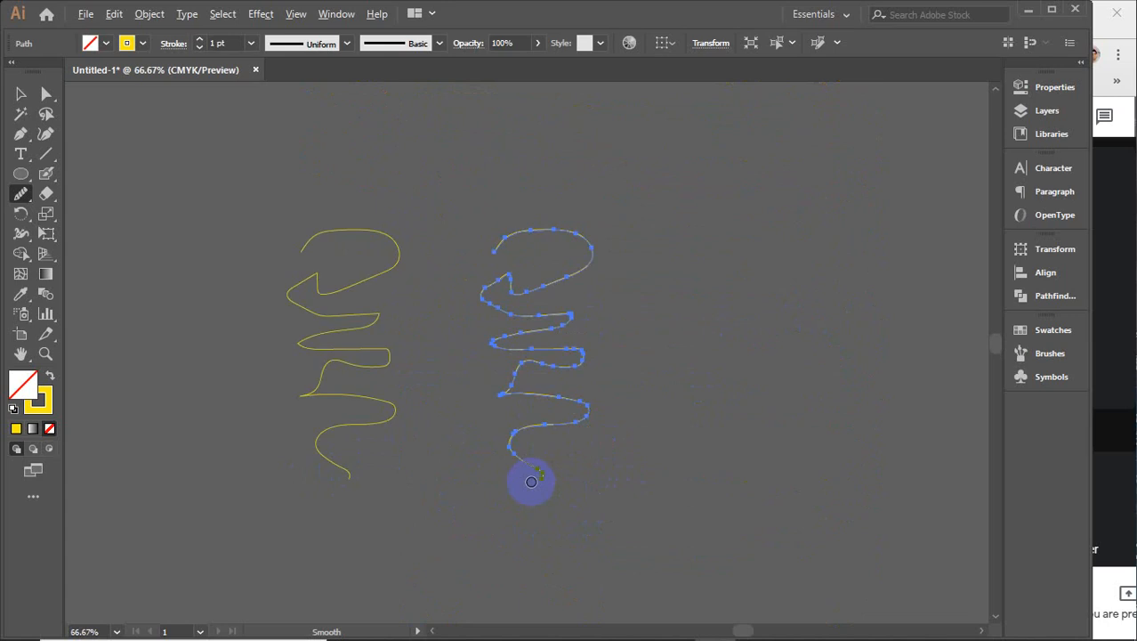
pyautogui.press('v')
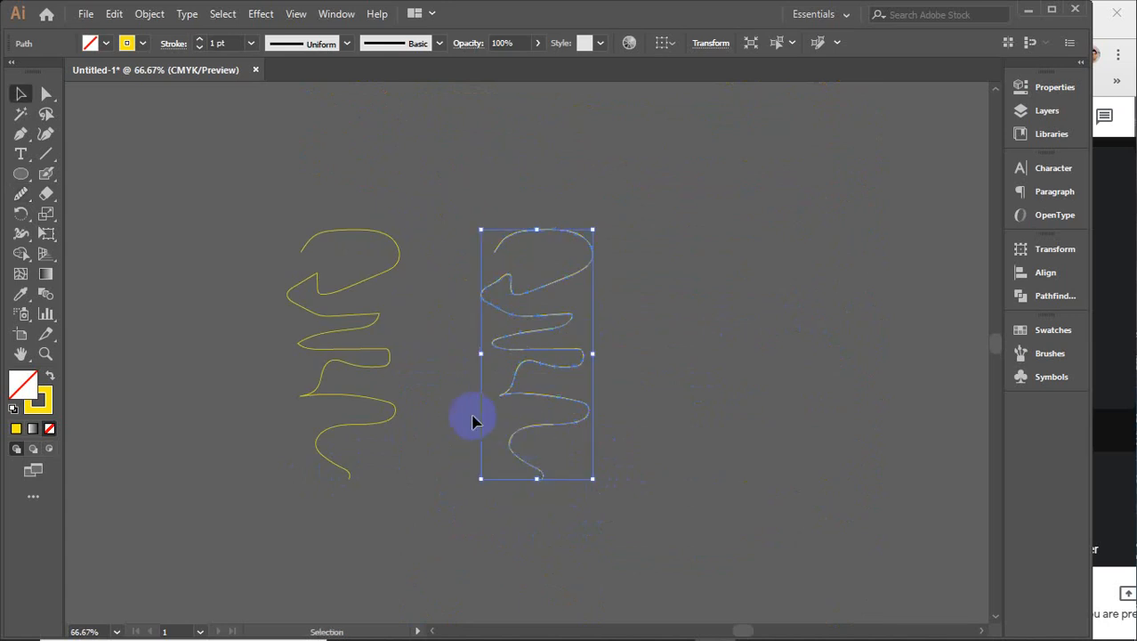
pyautogui.click(444, 322)
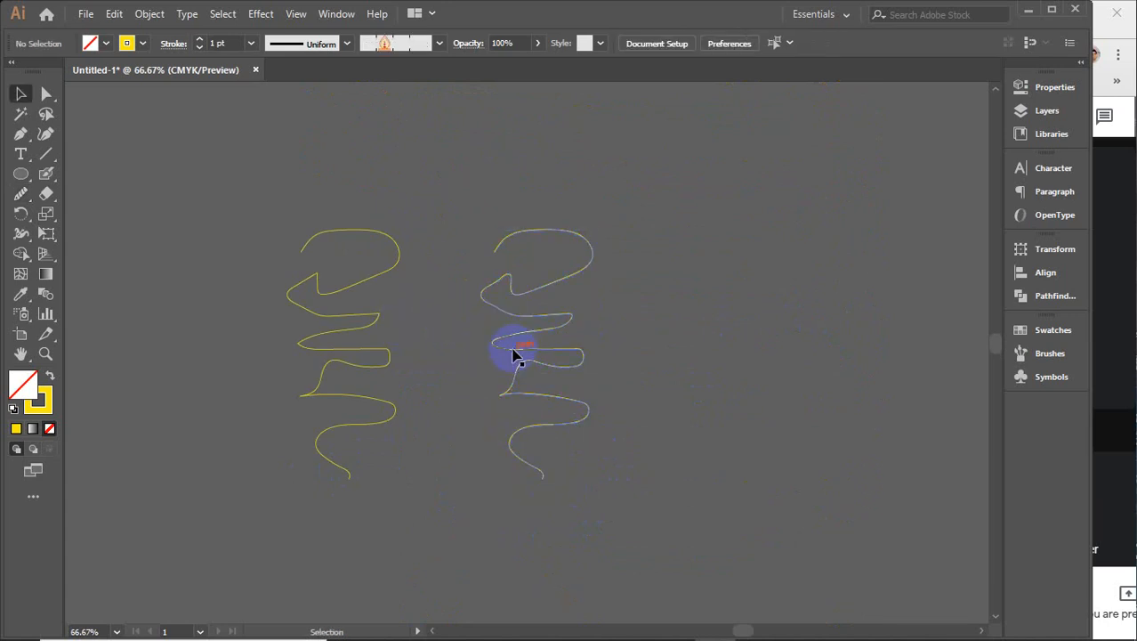
pyautogui.moveTo(514, 355); pyautogui.dragTo(432, 365)
pyautogui.click(588, 356)
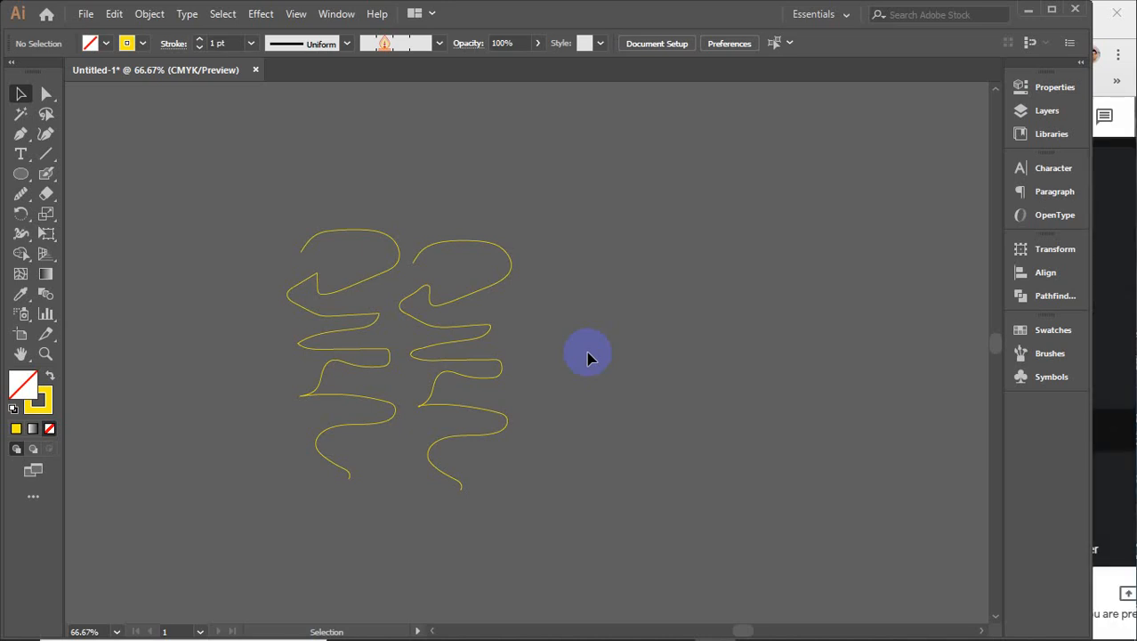
# - Compare the original and smoothed paths up close, and delete both from the canvas
pyautogui.scroll(2, 494, 373)
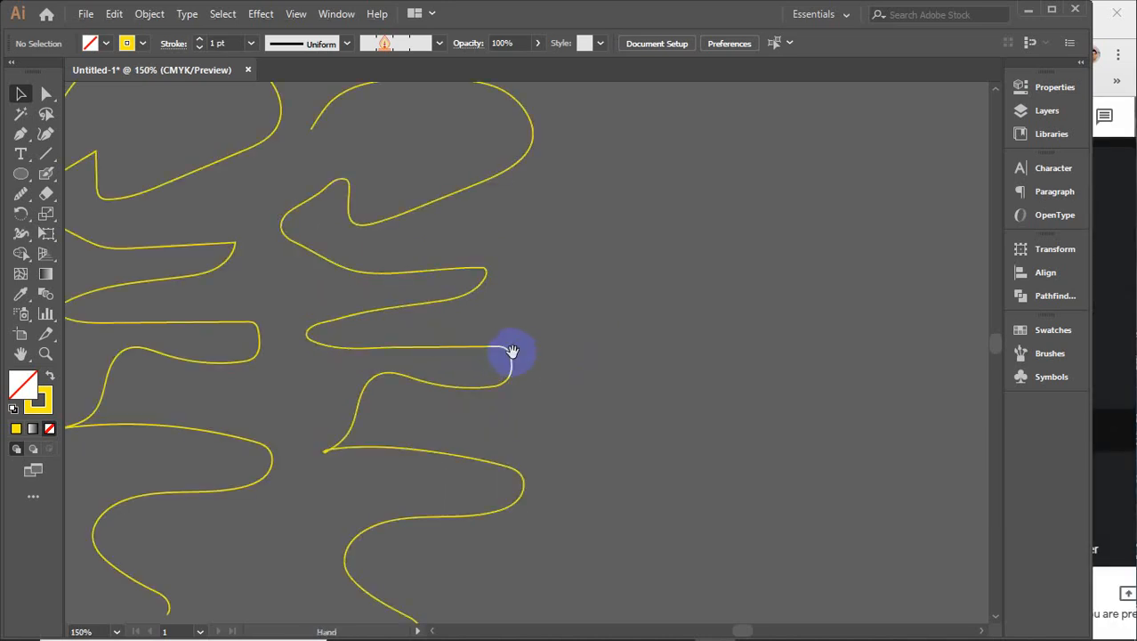
pyautogui.moveTo(508, 350); pyautogui.dragTo(726, 354)
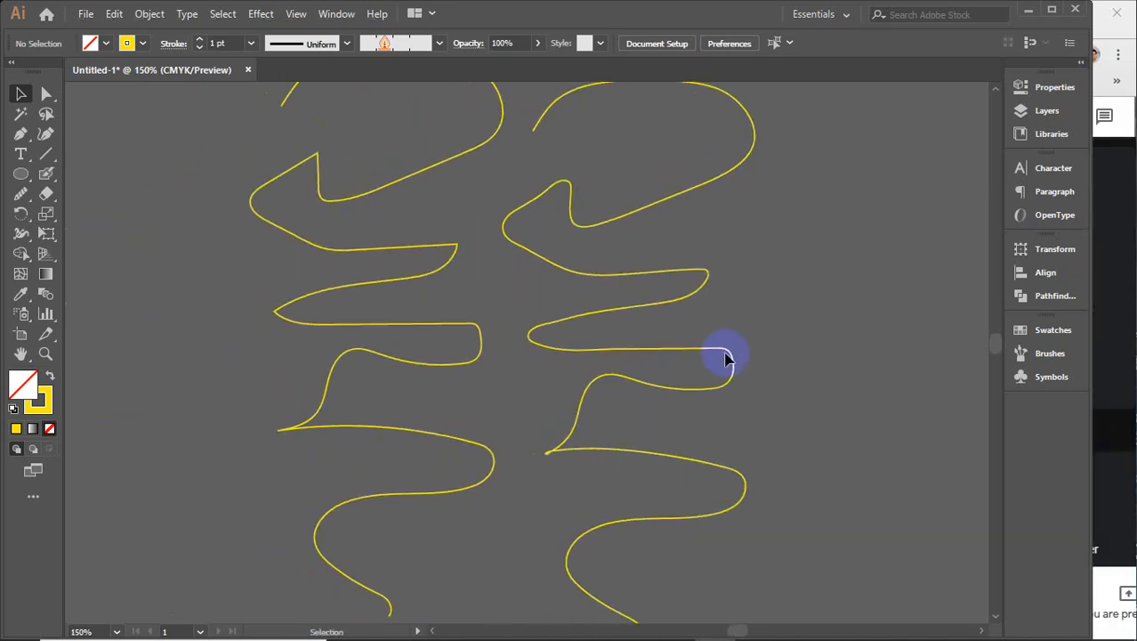
pyautogui.scroll(-1, 726, 356)
pyautogui.moveTo(782, 330); pyautogui.dragTo(761, 336)
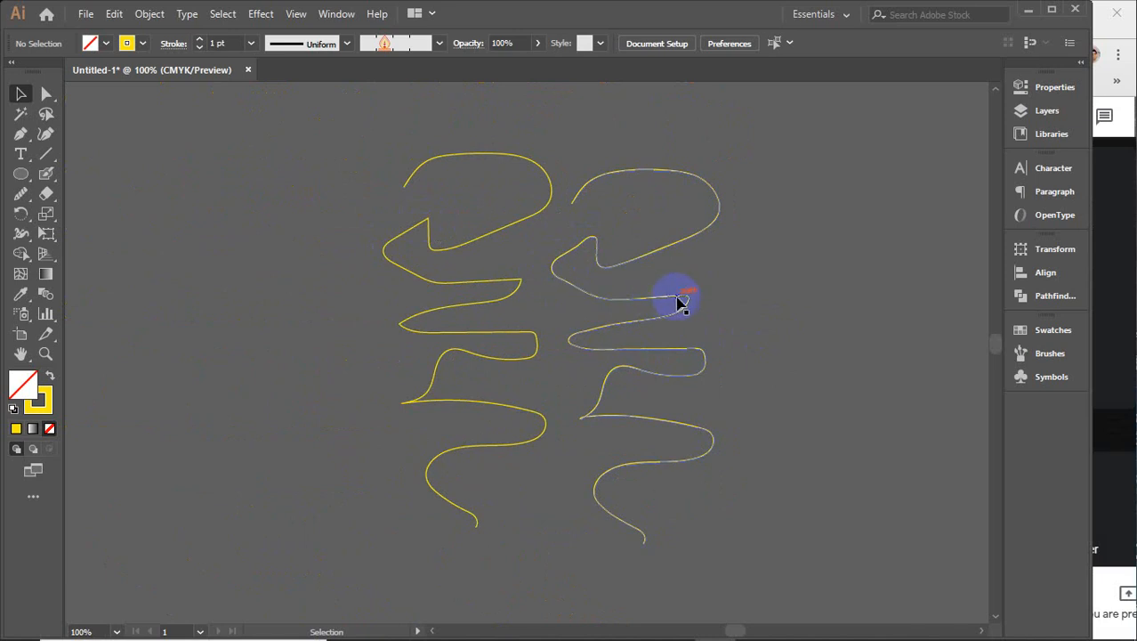
pyautogui.moveTo(678, 302); pyautogui.dragTo(577, 349)
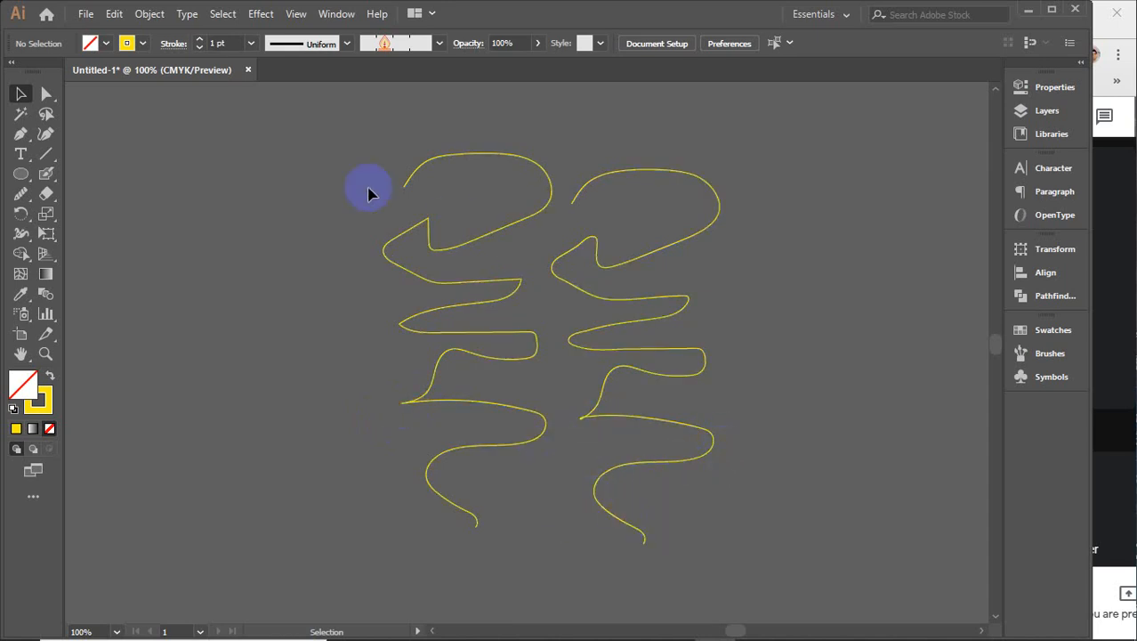
pyautogui.moveTo(370, 194); pyautogui.dragTo(630, 494)
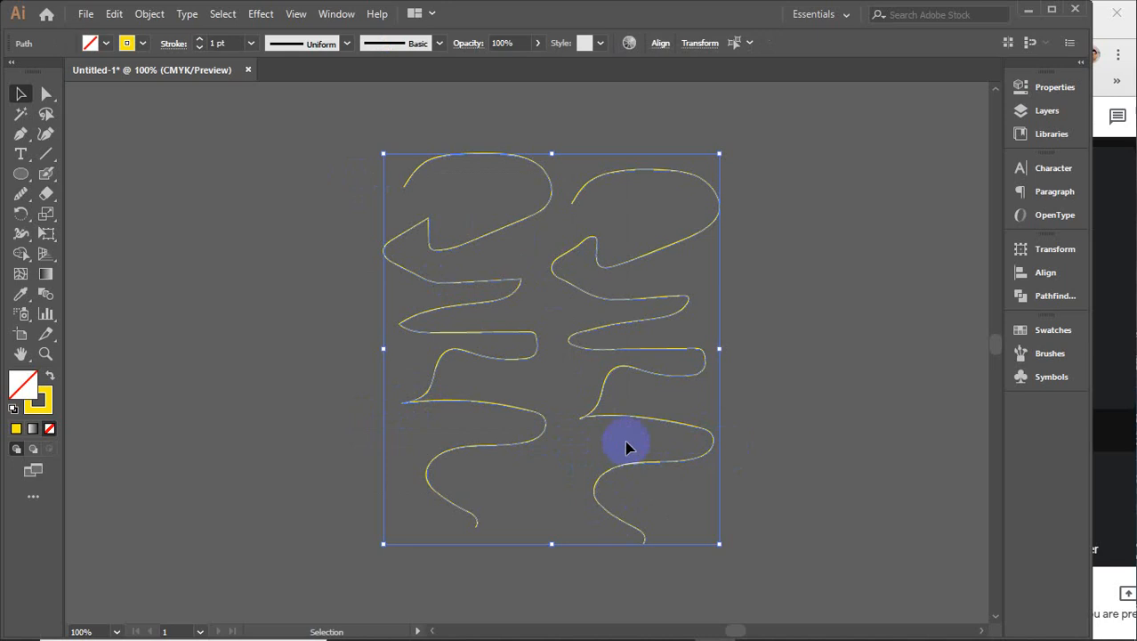
pyautogui.press('Delete')
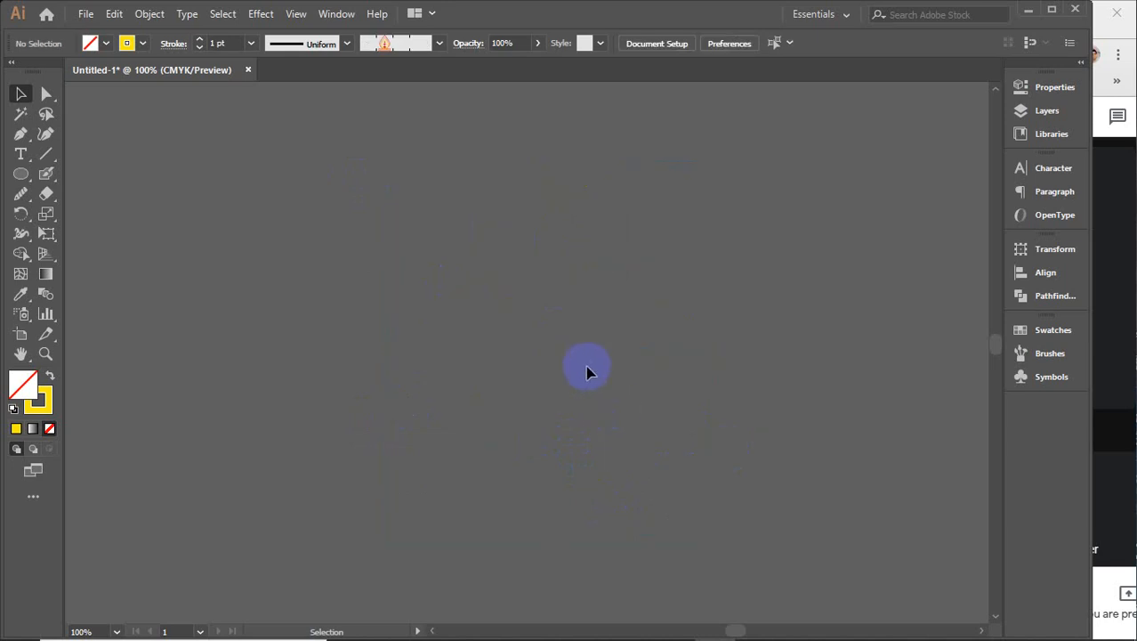
# - Set the brush definition to Basic for new strokes
pyautogui.click(439, 43)
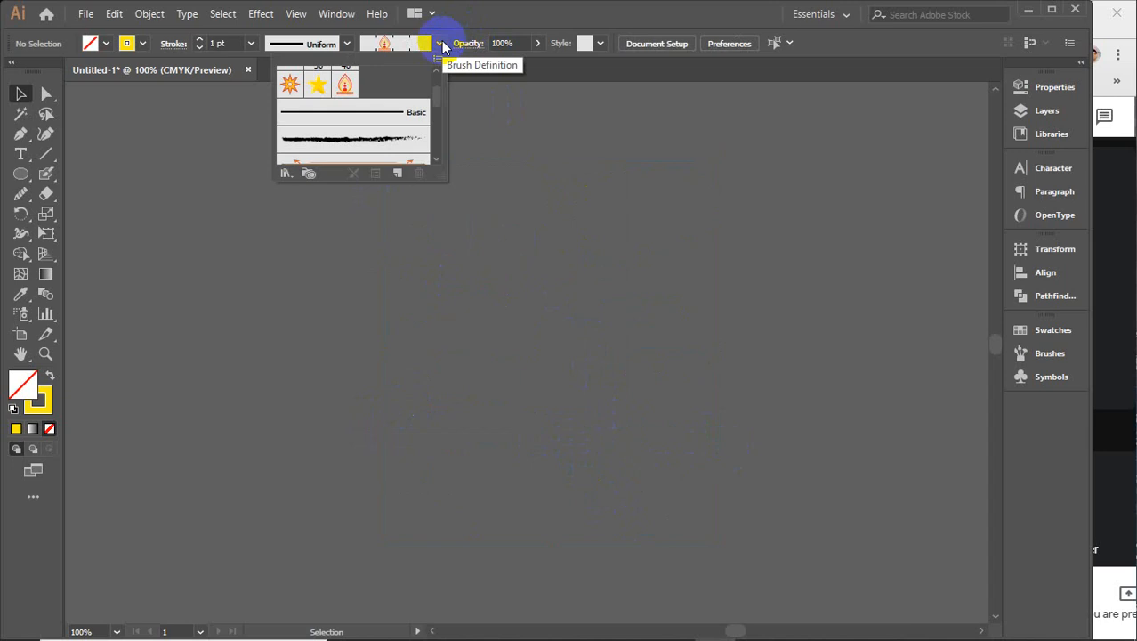
pyautogui.click(406, 114)
pyautogui.click(439, 43)
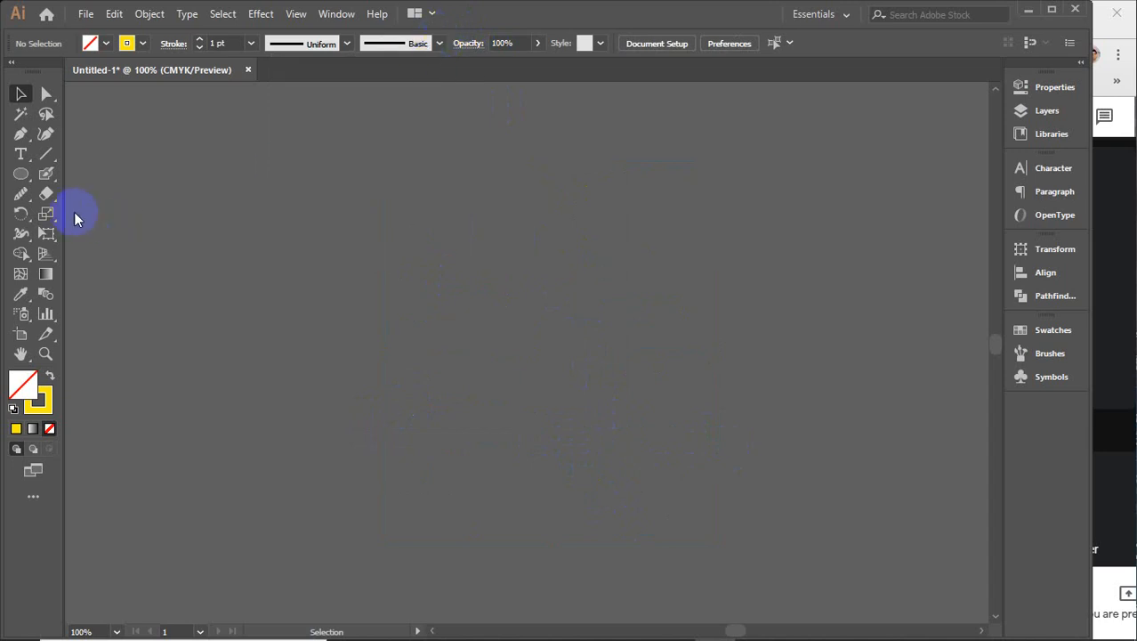
# - Draw a wavy freehand path with the Pencil tool, descending diagonally from upper left to lower right across the canvas
pyautogui.click(20, 194)
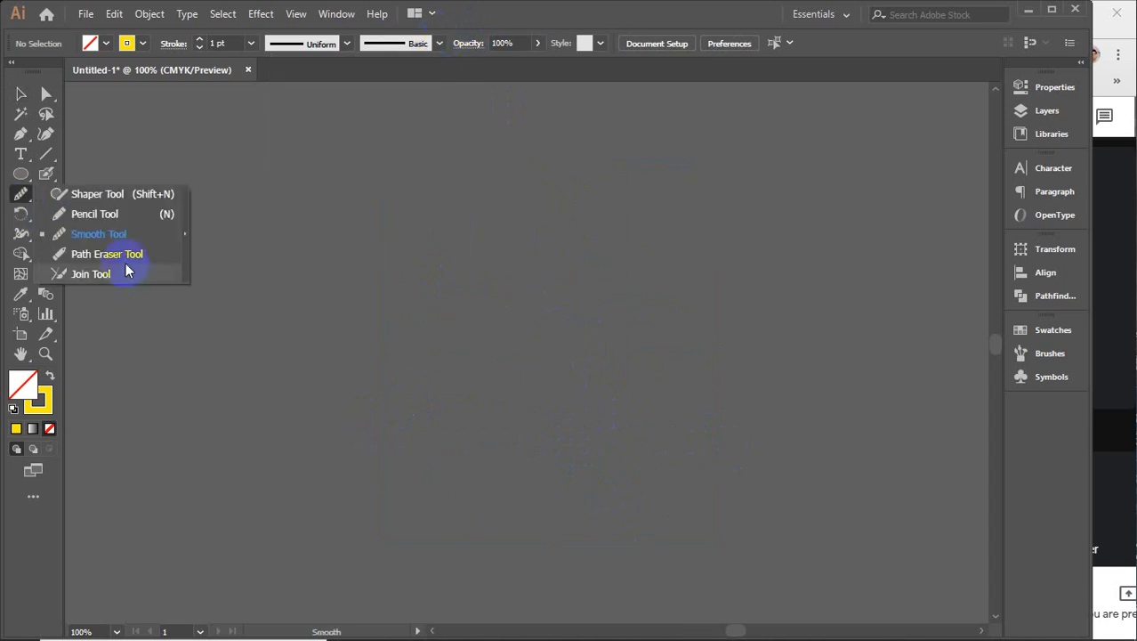
pyautogui.click(108, 212)
pyautogui.moveTo(368, 178)
pyautogui.mouseDown()
pyautogui.moveTo(422, 313)
pyautogui.moveTo(577, 504)
pyautogui.moveTo(667, 587)
pyautogui.mouseUp()
# - Erase the upper and middle curves of the wavy path with the Path Eraser tool
pyautogui.click(20, 194)
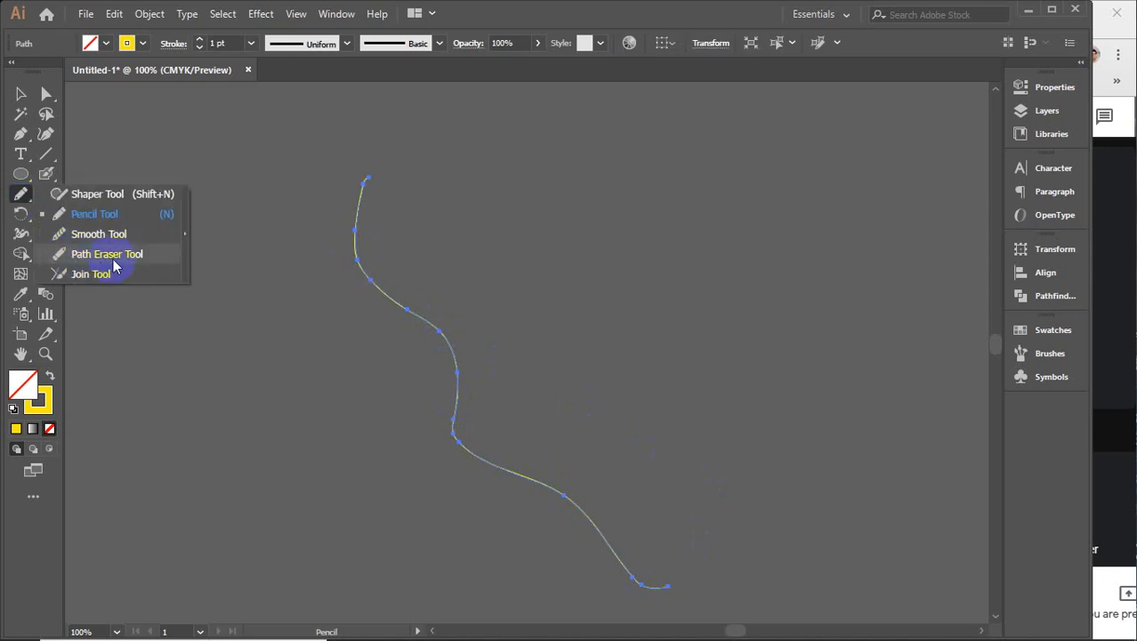
pyautogui.click(112, 258)
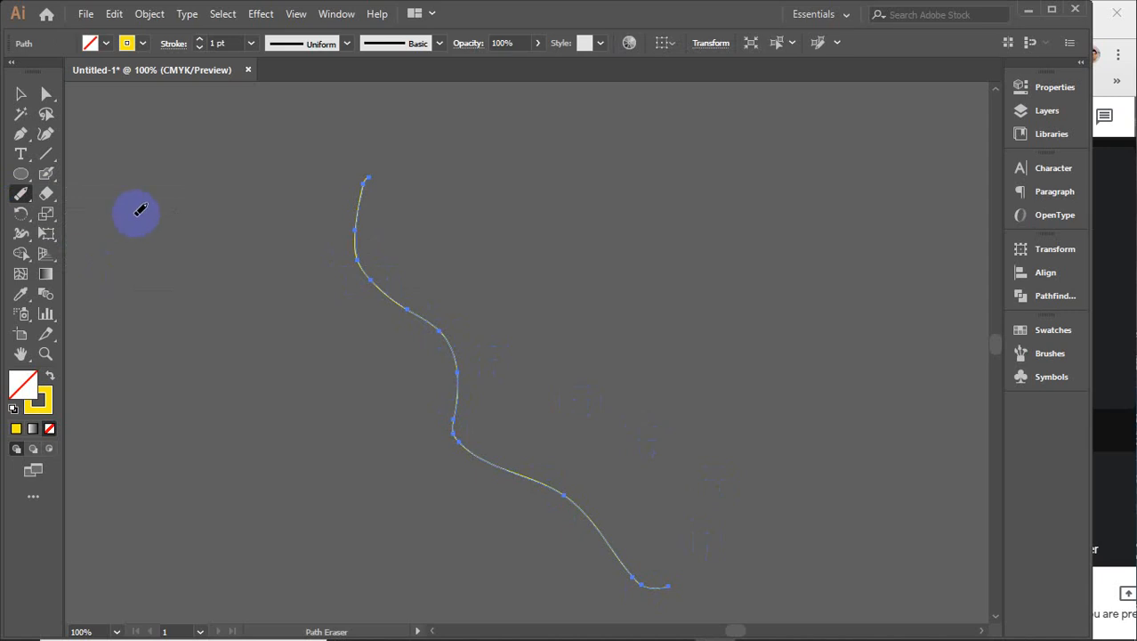
pyautogui.scroll(2, 474, 272)
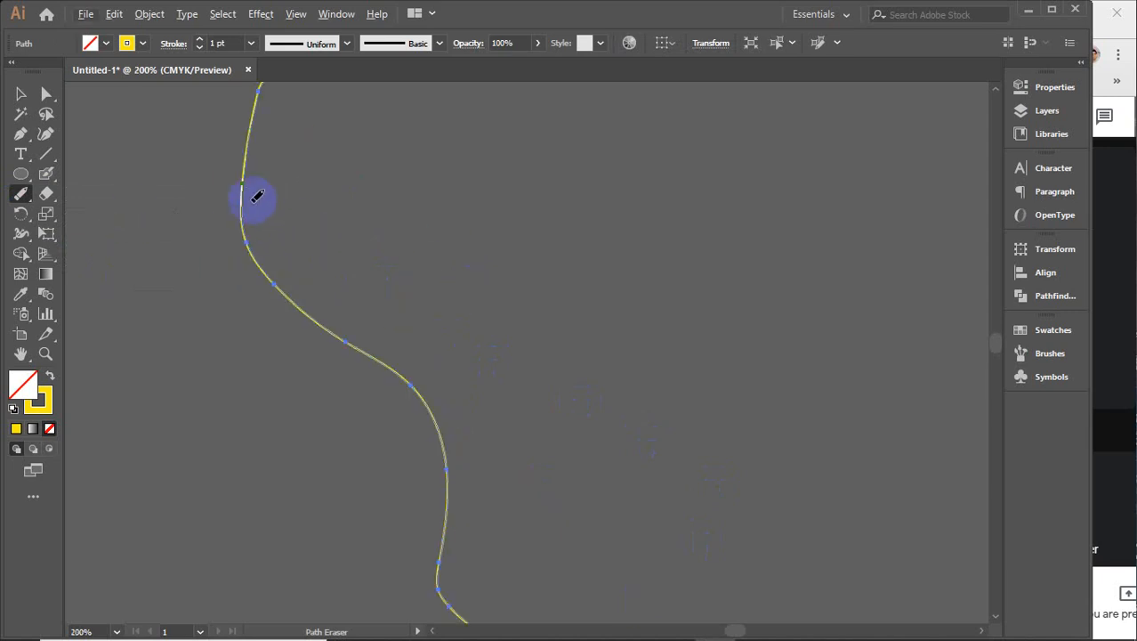
pyautogui.moveTo(247, 178)
pyautogui.mouseDown()
pyautogui.moveTo(236, 221)
pyautogui.moveTo(275, 290)
pyautogui.moveTo(420, 385)
pyautogui.moveTo(434, 475)
pyautogui.moveTo(460, 454)
pyautogui.mouseUp()
pyautogui.scroll(-3, 424, 380)
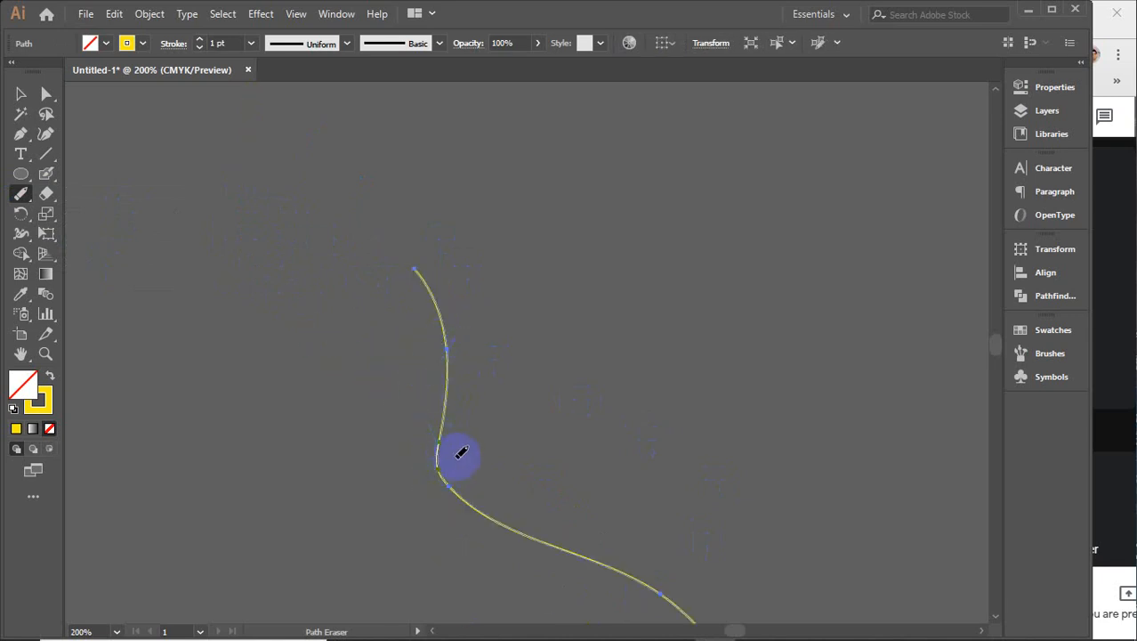
pyautogui.moveTo(448, 343)
pyautogui.mouseDown()
pyautogui.moveTo(437, 414)
pyautogui.moveTo(452, 477)
pyautogui.mouseUp()
pyautogui.moveTo(484, 347)
pyautogui.mouseDown()
pyautogui.moveTo(420, 266)
pyautogui.moveTo(447, 350)
pyautogui.moveTo(461, 345)
pyautogui.mouseUp()
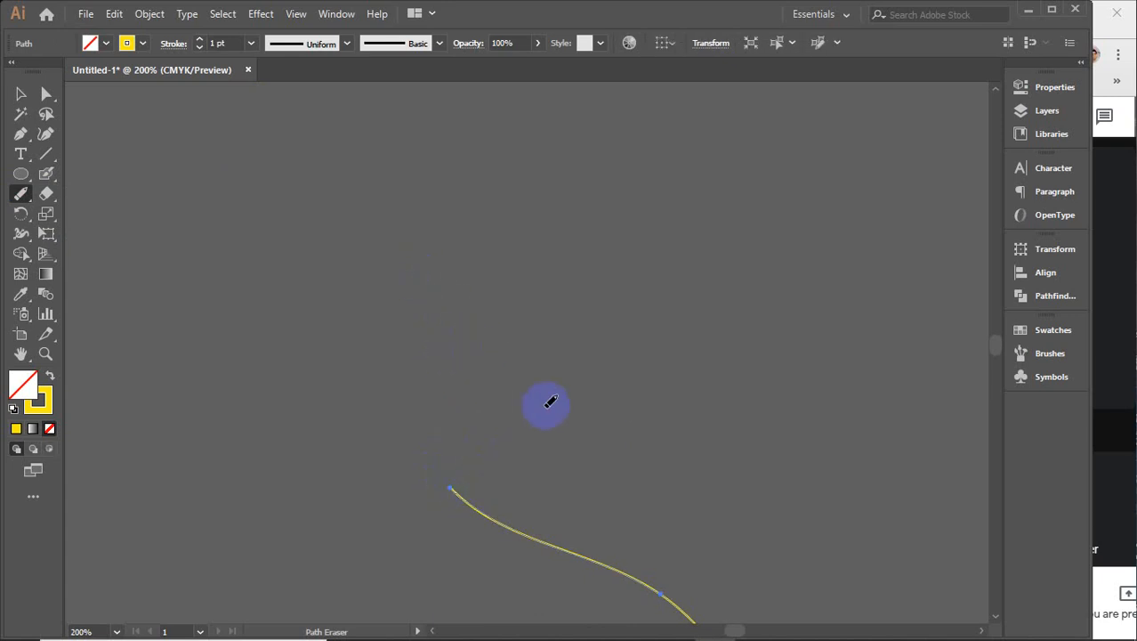
# - Erase the remaining lower section of the wavy path through to its end
pyautogui.scroll(-5, 550, 403)
pyautogui.moveTo(720, 367)
pyautogui.mouseDown()
pyautogui.moveTo(655, 373)
pyautogui.moveTo(805, 534)
pyautogui.mouseUp()
pyautogui.moveTo(816, 549)
pyautogui.mouseDown()
pyautogui.moveTo(810, 538)
pyautogui.moveTo(887, 556)
pyautogui.moveTo(866, 548)
pyautogui.mouseUp()
pyautogui.moveTo(656, 366)
pyautogui.mouseDown()
pyautogui.moveTo(503, 304)
pyautogui.moveTo(445, 268)
pyautogui.mouseUp()
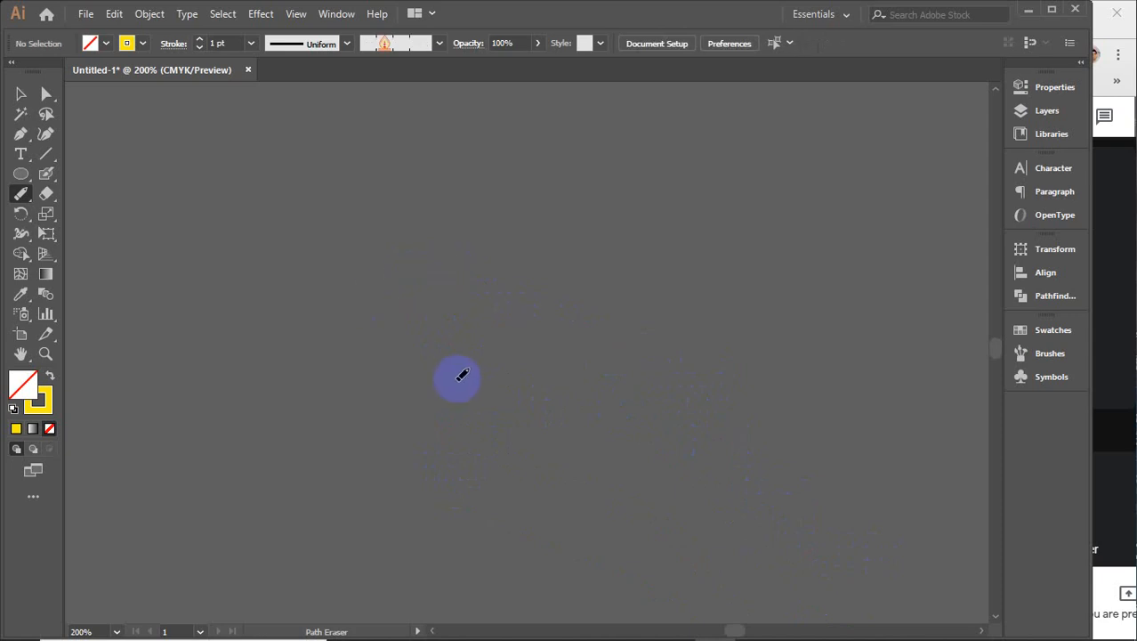
# - Select the short fragment left over from the wavy path's upper end and remove it with the Path Eraser tool
pyautogui.scroll(-3, 463, 374)
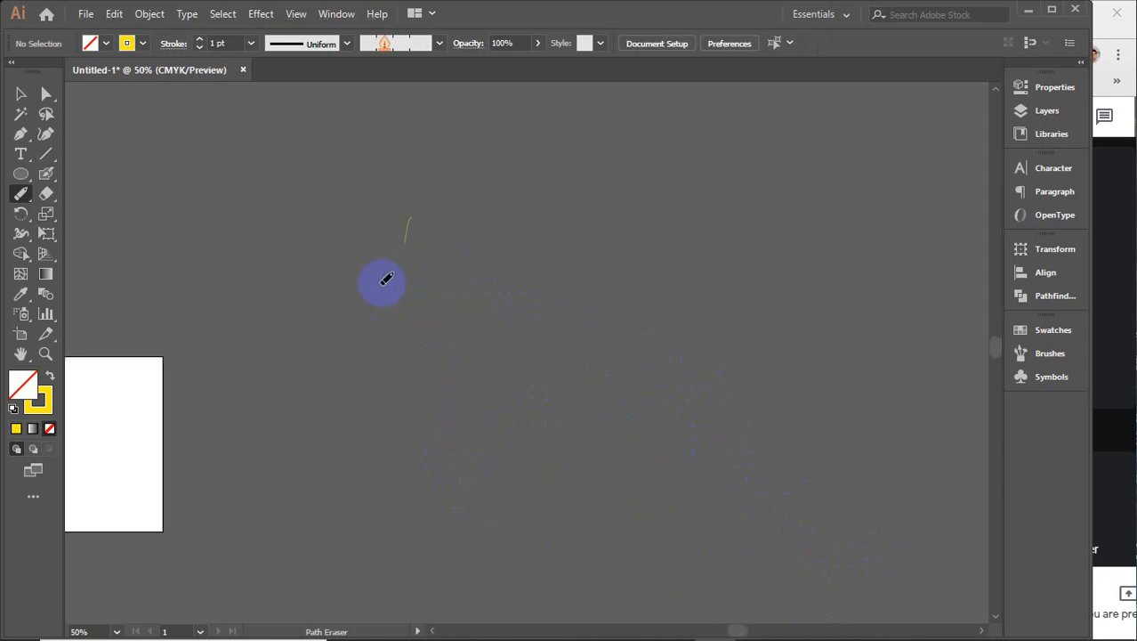
pyautogui.press('v')
pyautogui.moveTo(402, 211); pyautogui.dragTo(450, 259)
pyautogui.scroll(4, 441, 253)
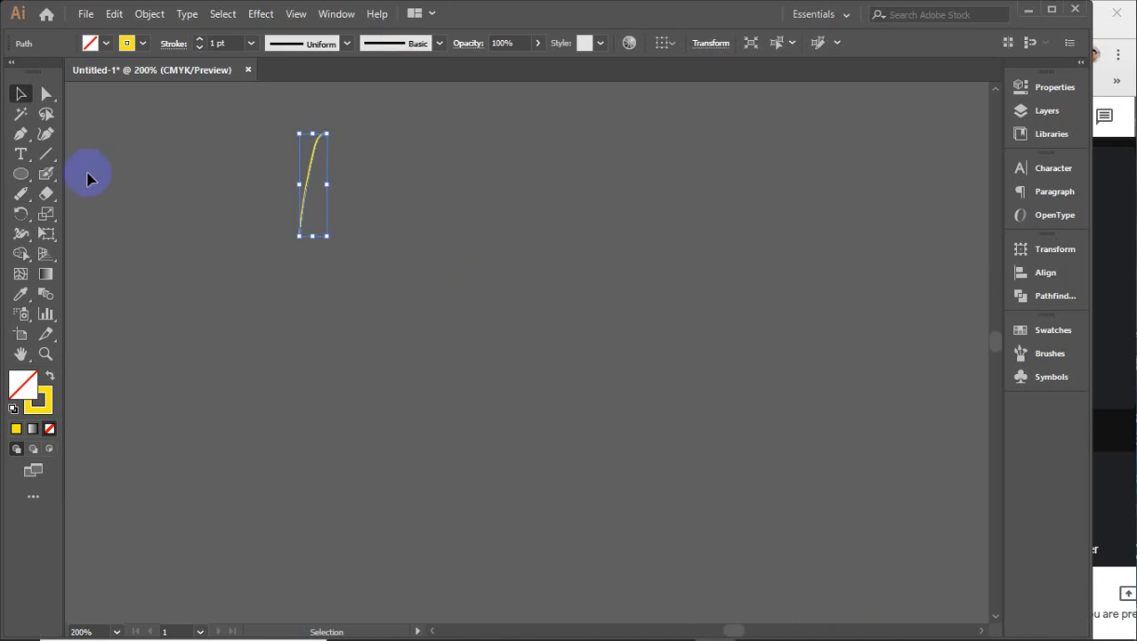
pyautogui.click(21, 193)
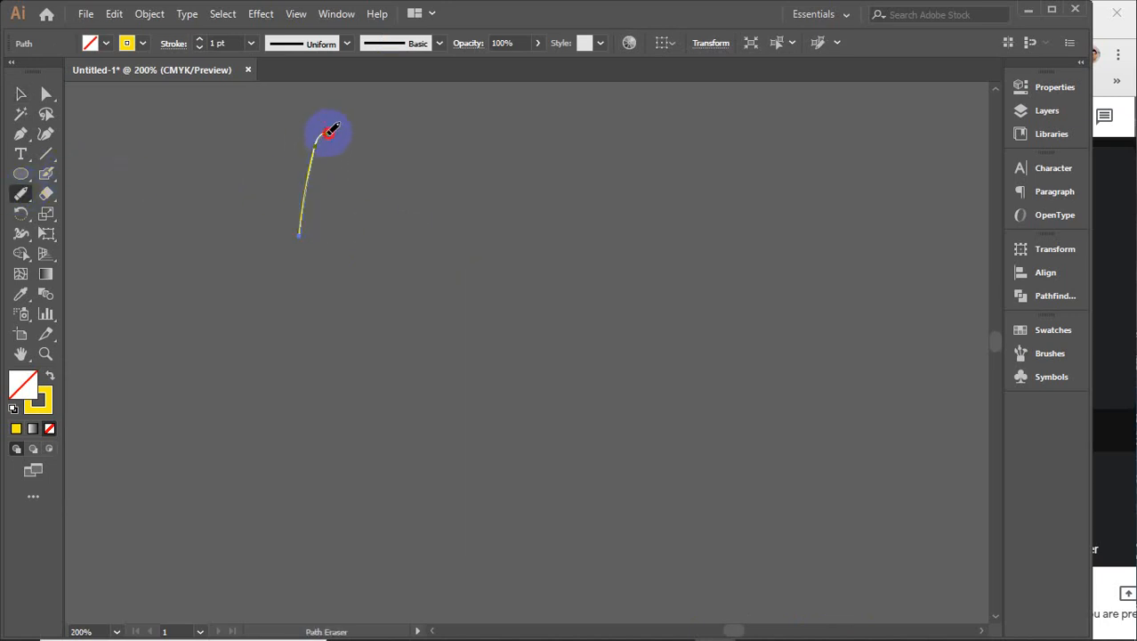
pyautogui.moveTo(329, 130)
pyautogui.mouseDown()
pyautogui.moveTo(307, 167)
pyautogui.moveTo(299, 237)
pyautogui.mouseUp()
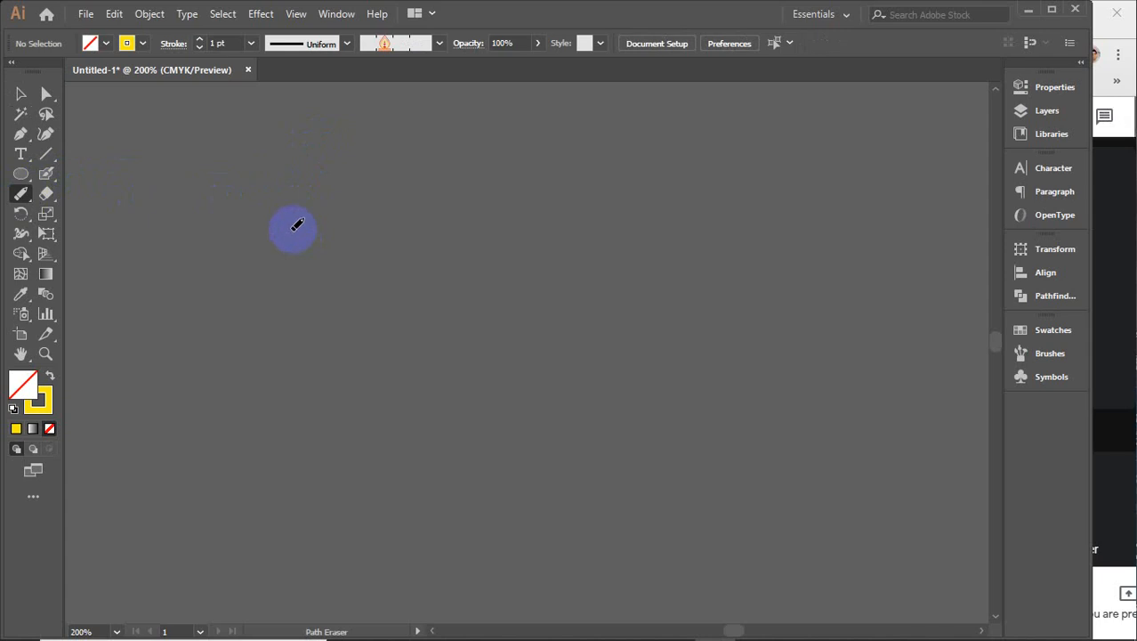
# - Draw a straight diagonal line segment and erase its full length with the Path Eraser tool
pyautogui.moveTo(39, 161); pyautogui.dragTo(117, 157)
pyautogui.moveTo(330, 215); pyautogui.dragTo(477, 460)
pyautogui.click(20, 198)
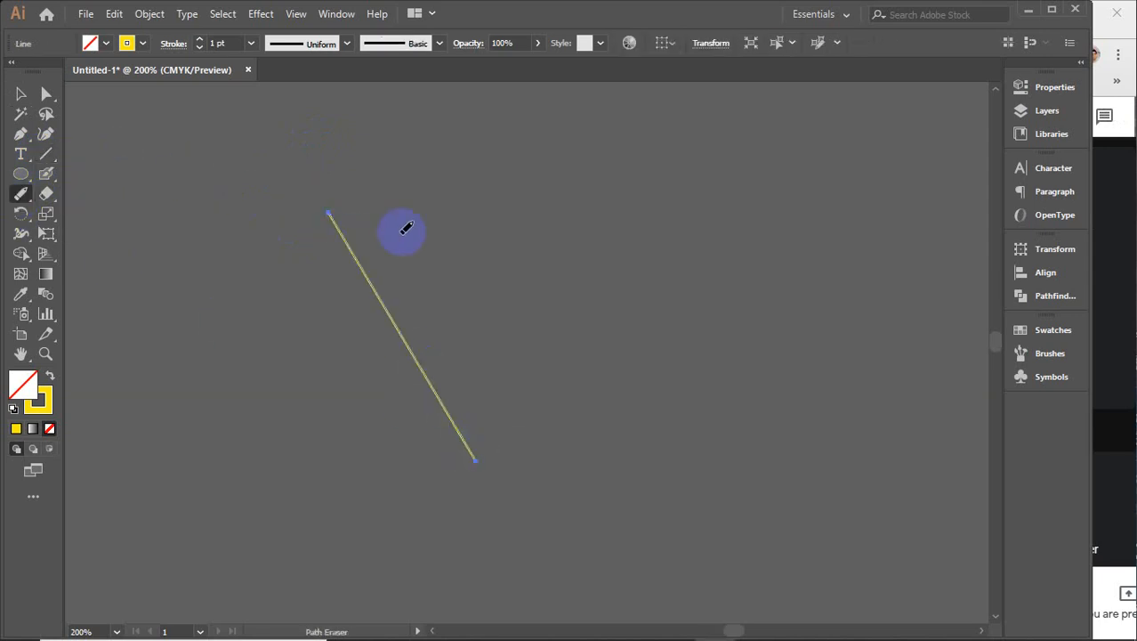
pyautogui.moveTo(328, 213)
pyautogui.mouseDown()
pyautogui.moveTo(330, 204)
pyautogui.moveTo(406, 268)
pyautogui.moveTo(472, 455)
pyautogui.moveTo(481, 452)
pyautogui.mouseUp()
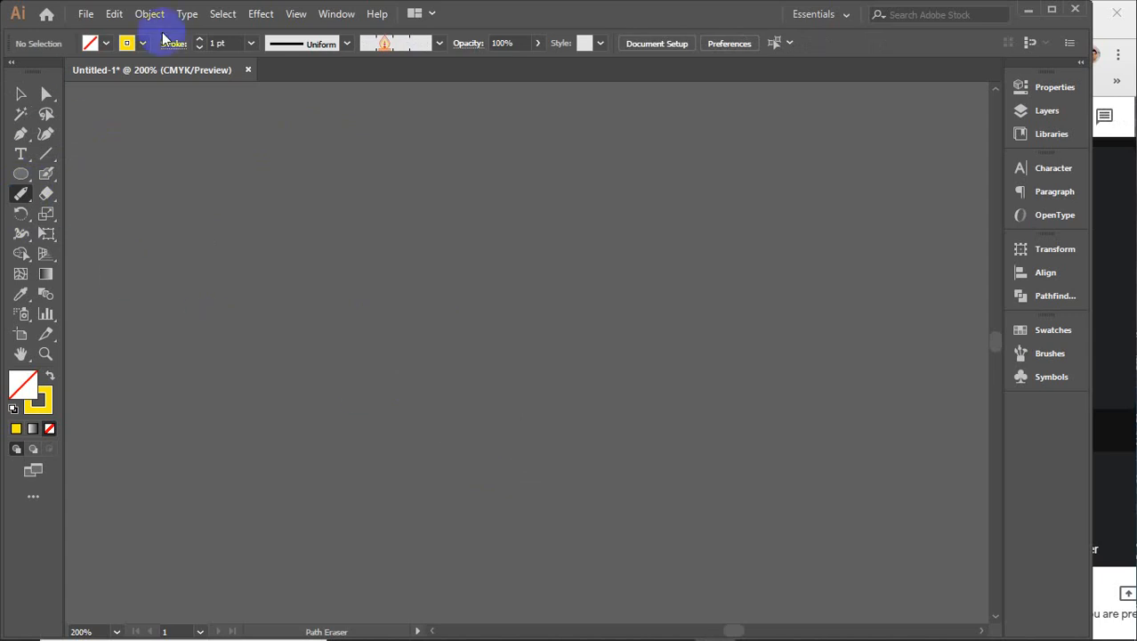
# - Draw a nearly circular unfilled ellipse and erase its right and left halves with the Path Eraser tool
pyautogui.click(21, 174)
pyautogui.moveTo(299, 200)
pyautogui.mouseDown()
pyautogui.moveTo(422, 338)
pyautogui.moveTo(550, 442)
pyautogui.mouseUp()
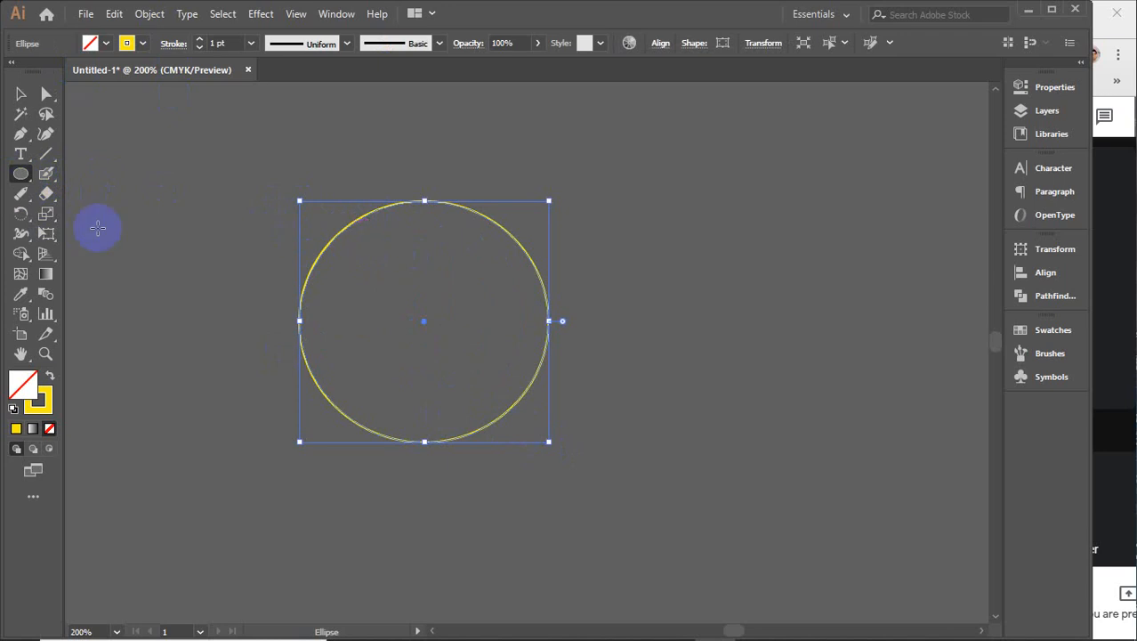
pyautogui.click(20, 193)
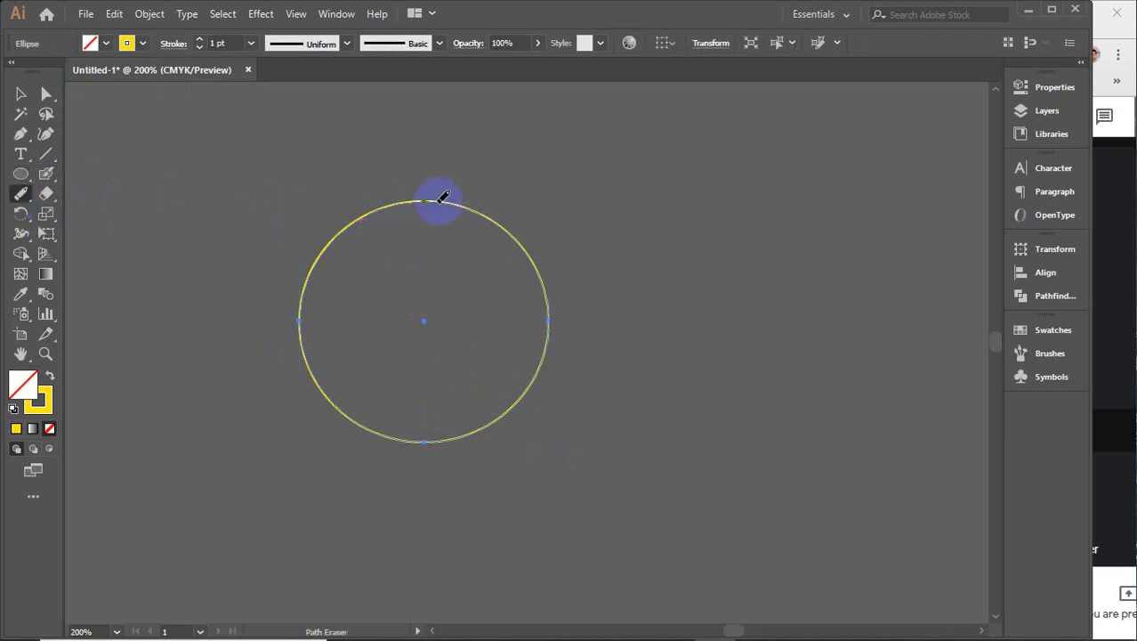
pyautogui.moveTo(428, 194)
pyautogui.mouseDown()
pyautogui.moveTo(554, 285)
pyautogui.moveTo(551, 320)
pyautogui.moveTo(481, 400)
pyautogui.moveTo(417, 444)
pyautogui.moveTo(428, 441)
pyautogui.mouseUp()
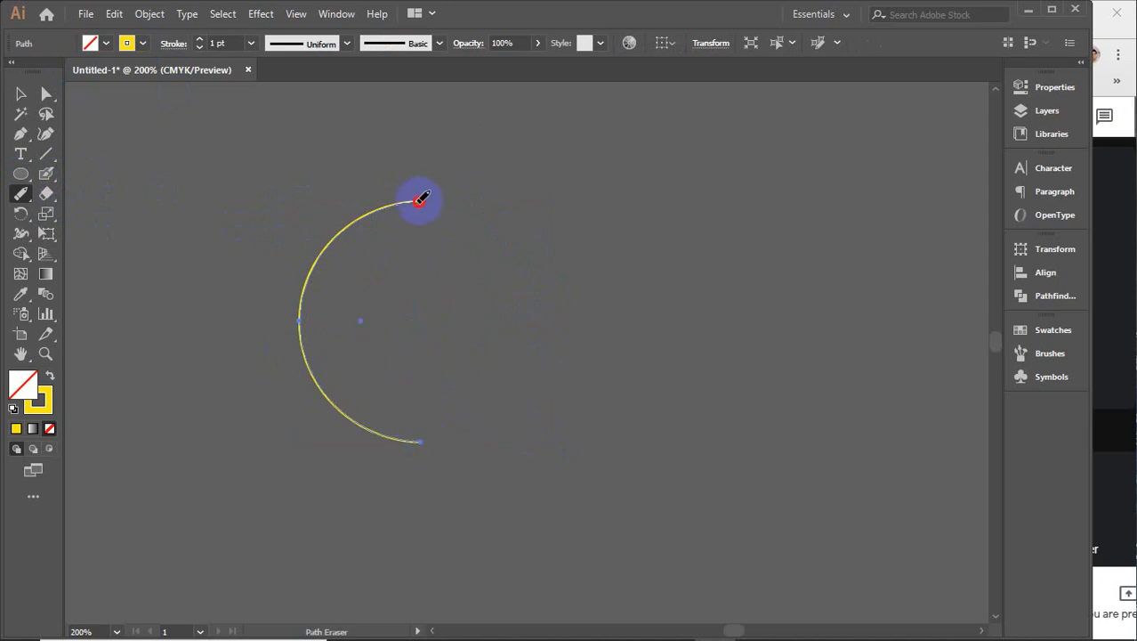
pyautogui.moveTo(421, 197)
pyautogui.mouseDown()
pyautogui.moveTo(318, 280)
pyautogui.moveTo(295, 318)
pyautogui.moveTo(336, 333)
pyautogui.moveTo(403, 419)
pyautogui.moveTo(435, 437)
pyautogui.mouseUp()
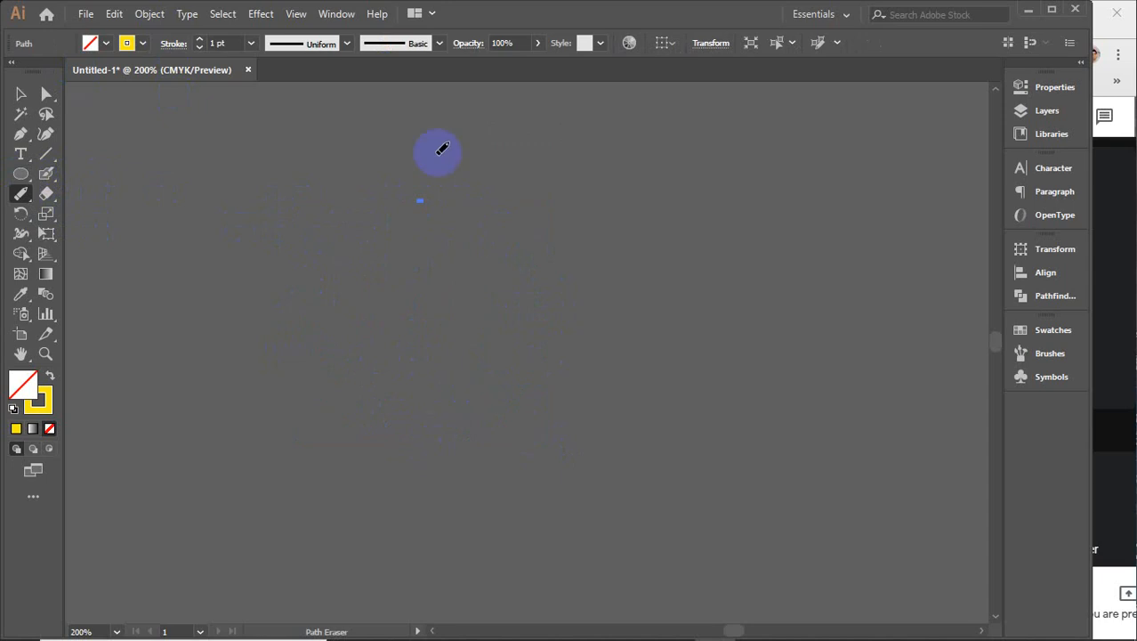
pyautogui.moveTo(423, 154)
pyautogui.mouseDown()
pyautogui.moveTo(424, 197)
pyautogui.moveTo(422, 185)
pyautogui.mouseUp()
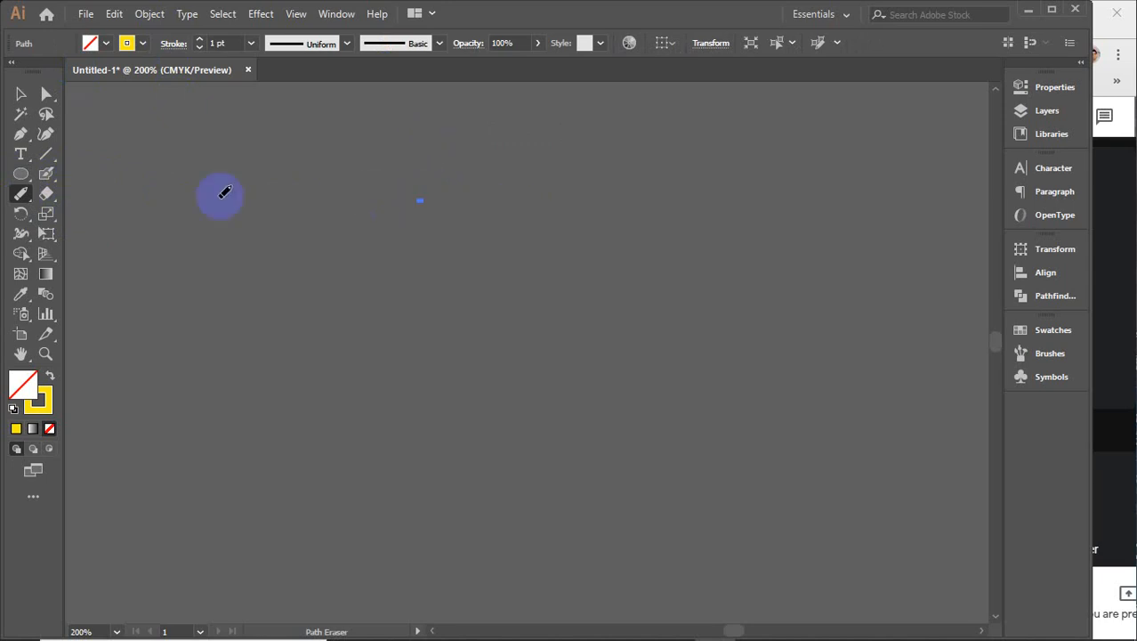
# - Select the tiny leftover piece at the top of the erased ellipse and delete it
pyautogui.click(21, 93)
pyautogui.moveTo(398, 167); pyautogui.dragTo(461, 260)
pyautogui.press('Delete')
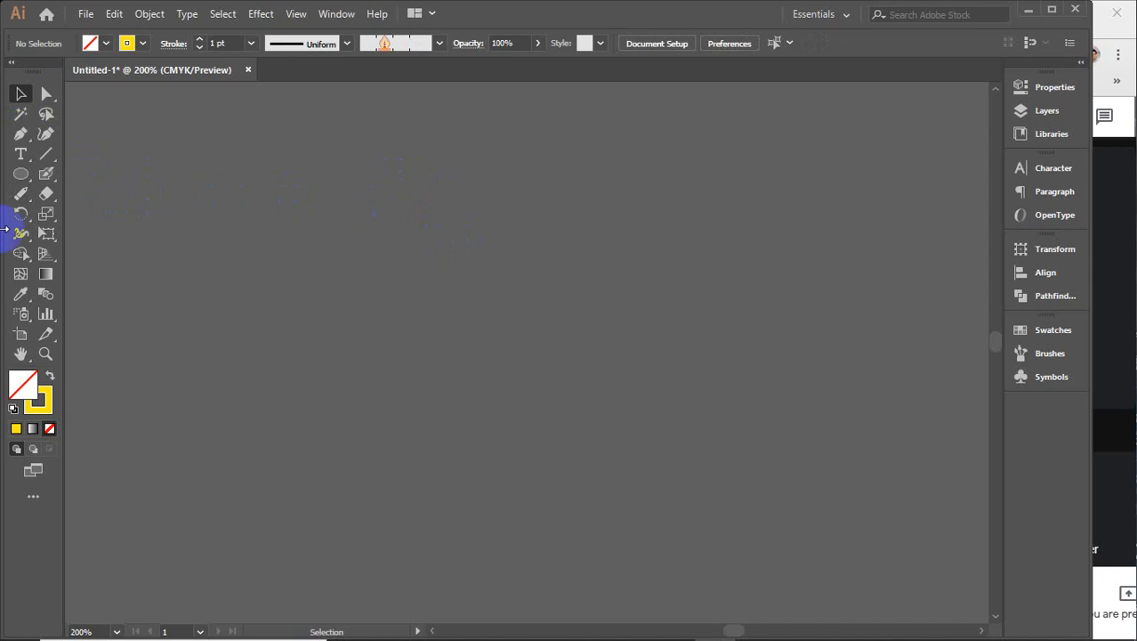
# - Draw a slightly wide ellipse with a solid yellow fill and set its stroke to none
pyautogui.click(20, 174)
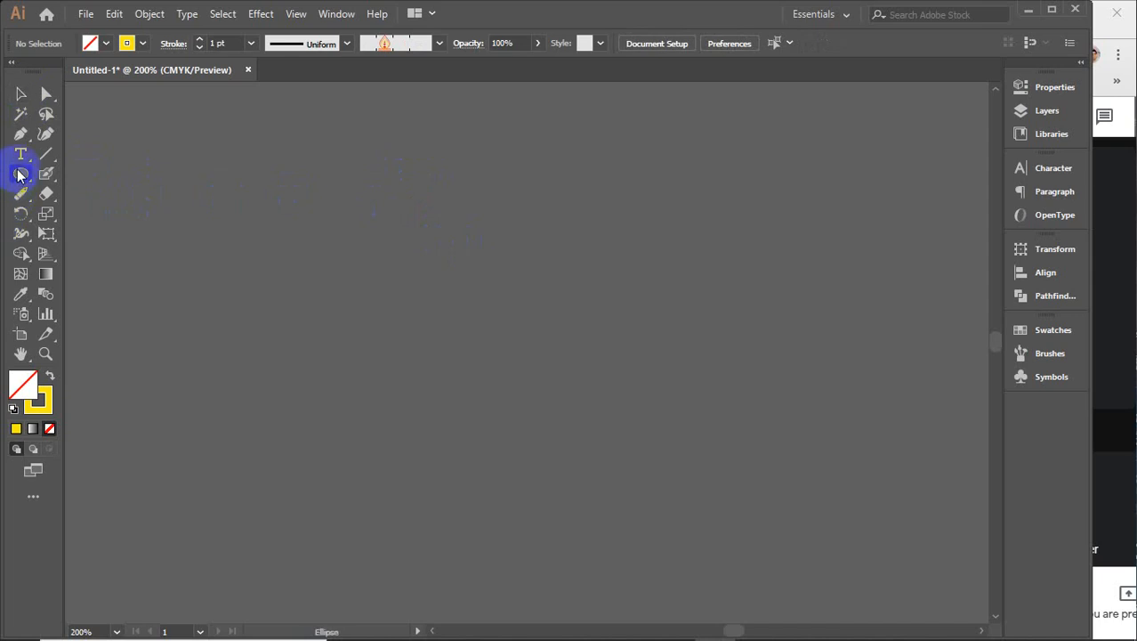
pyautogui.click(15, 428)
pyautogui.moveTo(317, 249); pyautogui.dragTo(562, 463)
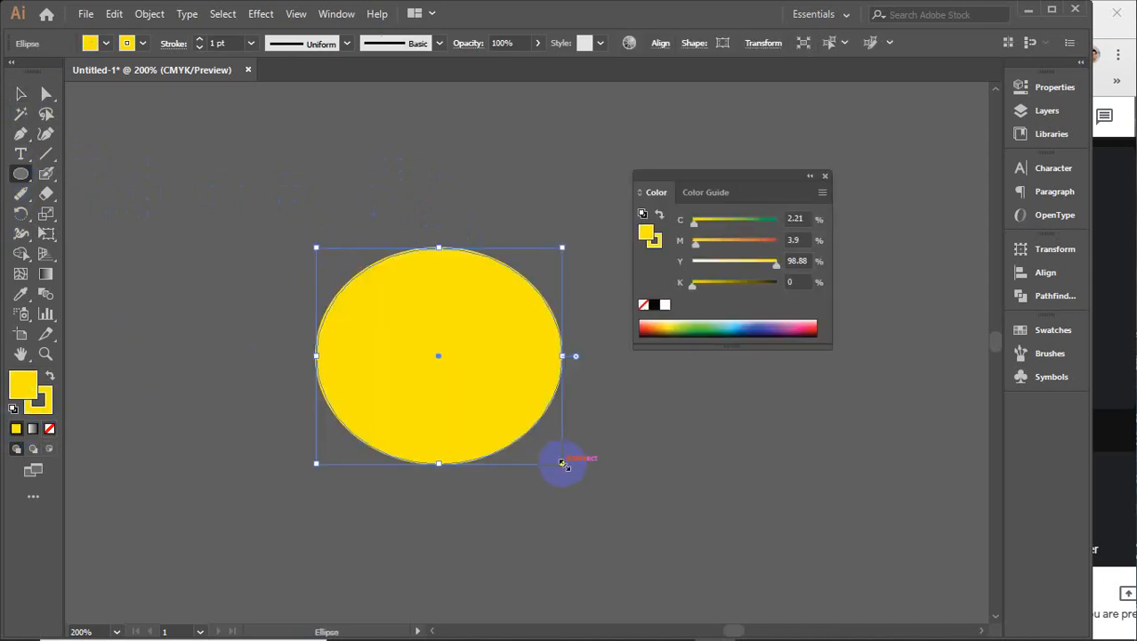
pyautogui.click(825, 176)
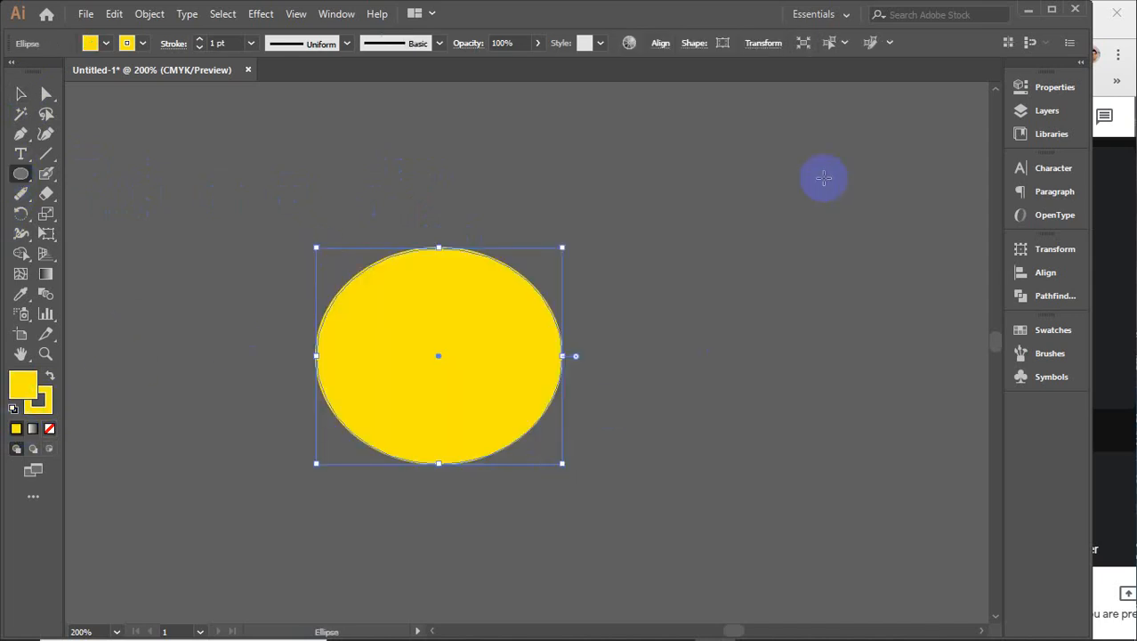
pyautogui.click(41, 405)
pyautogui.click(50, 429)
pyautogui.click(27, 385)
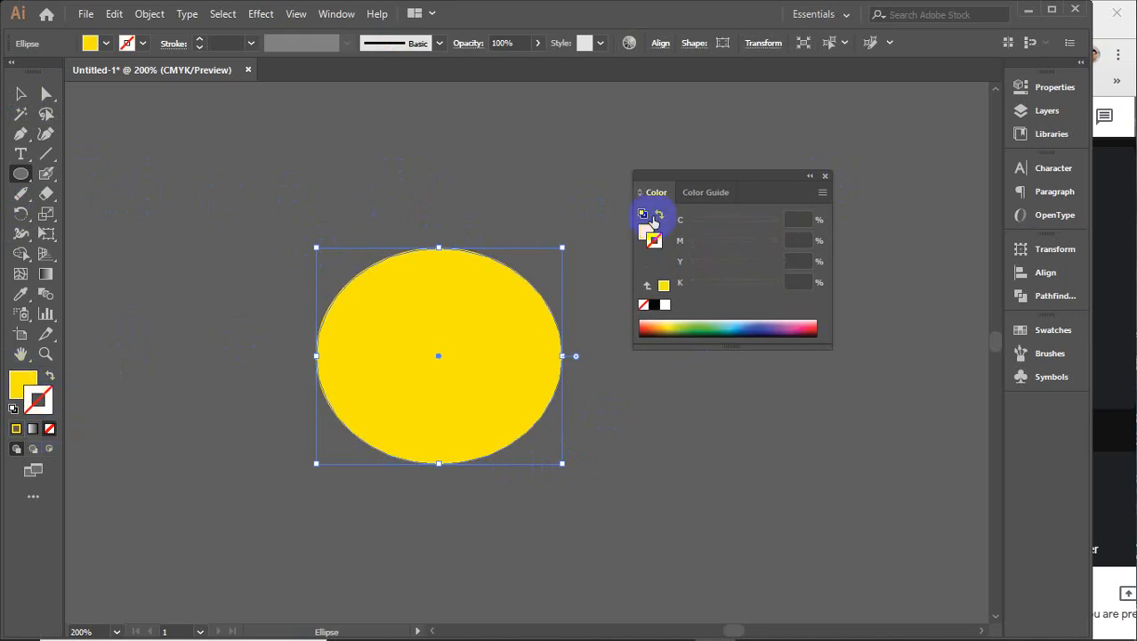
pyautogui.click(825, 176)
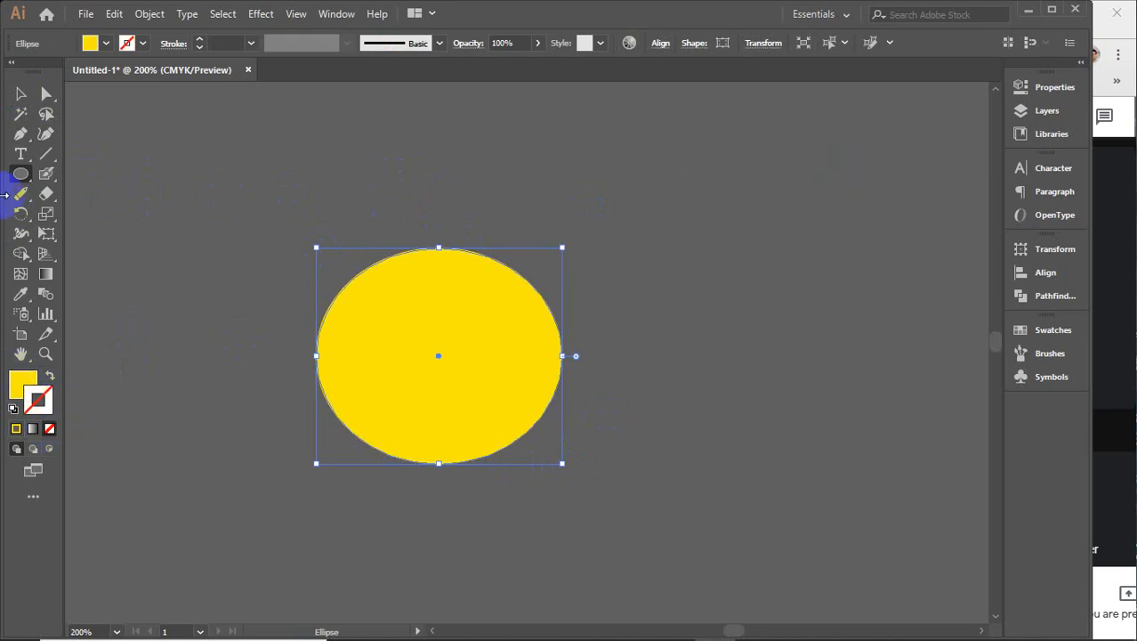
# - Erase the filled ellipse's outline quarter by quarter with the Path Eraser tool until the whole shape is removed
pyautogui.click(19, 193)
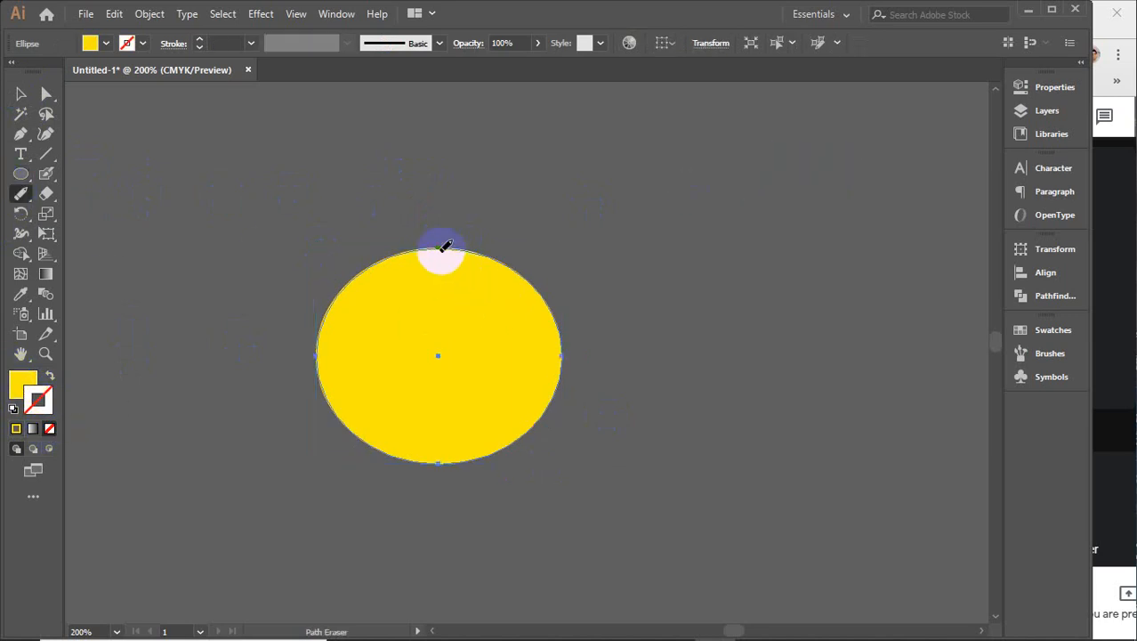
pyautogui.moveTo(440, 248); pyautogui.dragTo(316, 351)
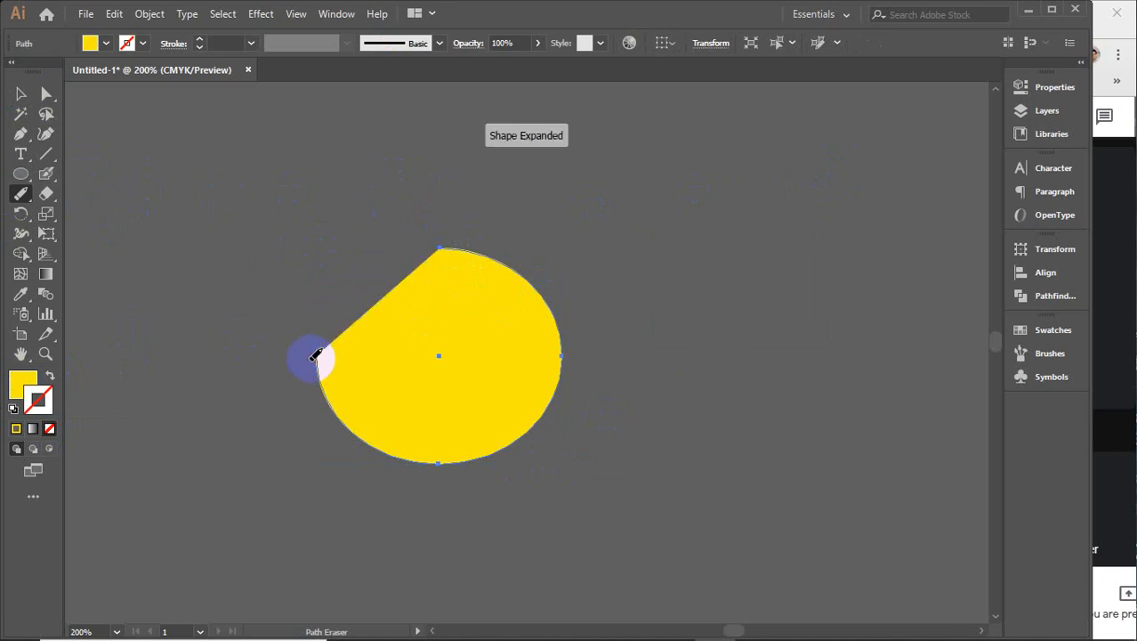
pyautogui.moveTo(439, 242)
pyautogui.mouseDown()
pyautogui.moveTo(553, 327)
pyautogui.moveTo(564, 354)
pyautogui.mouseUp()
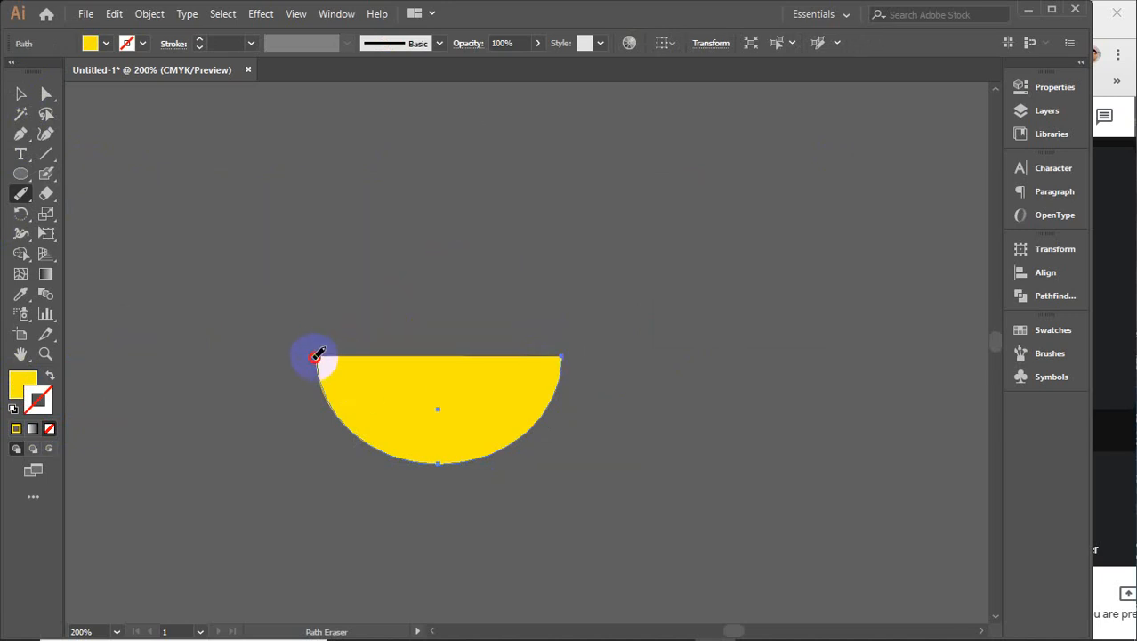
pyautogui.moveTo(313, 354); pyautogui.dragTo(434, 459)
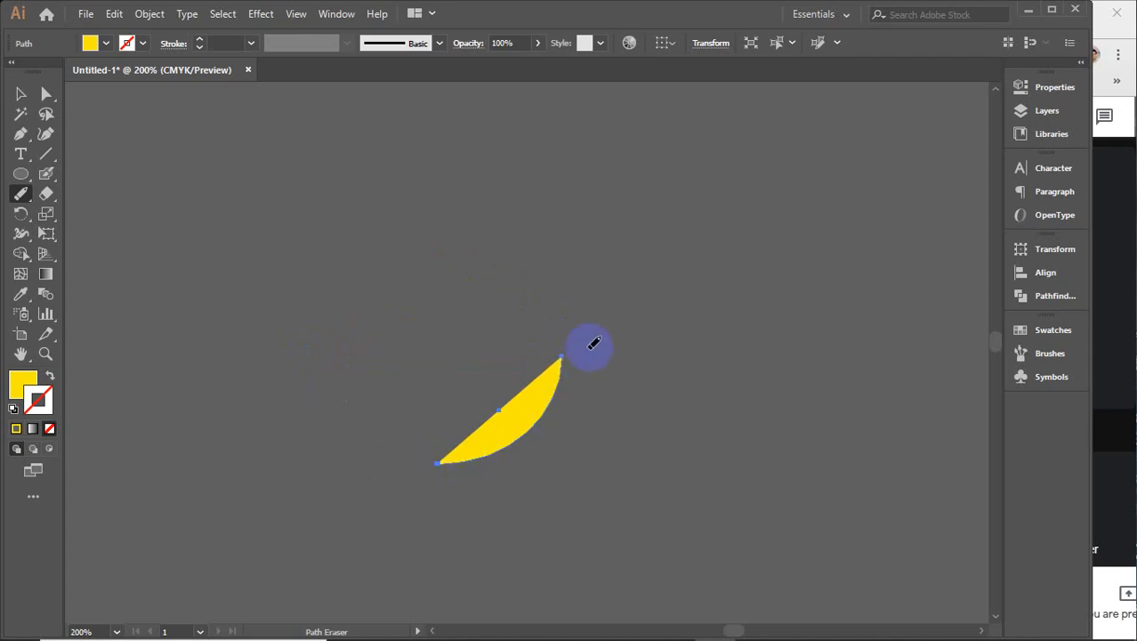
pyautogui.moveTo(562, 355)
pyautogui.mouseDown()
pyautogui.moveTo(542, 390)
pyautogui.moveTo(438, 460)
pyautogui.mouseUp()
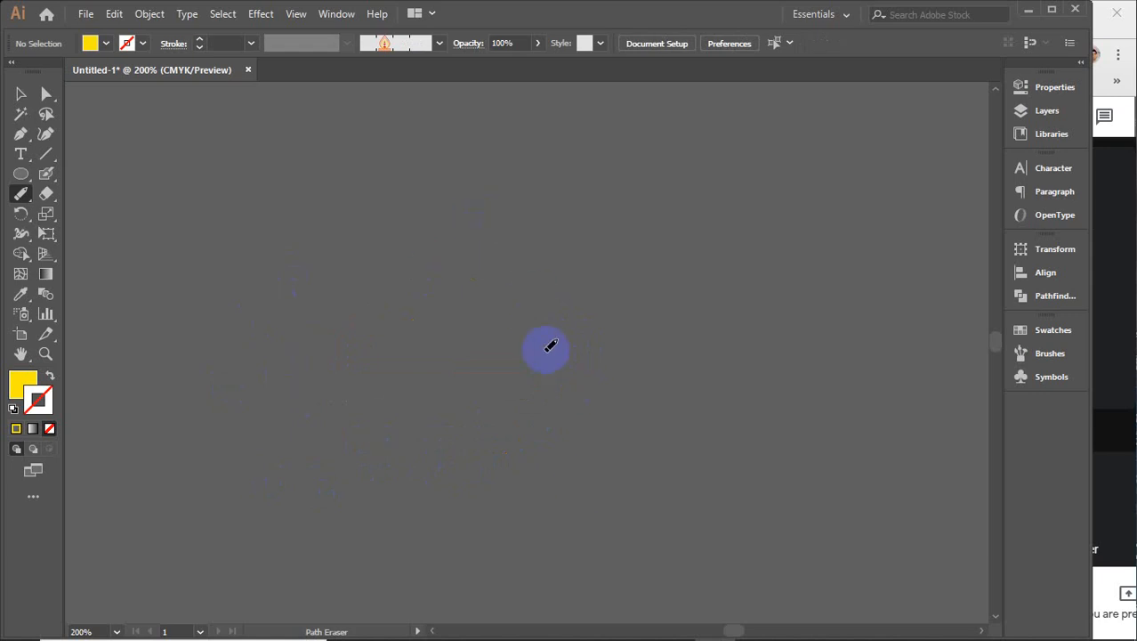
pyautogui.click(19, 93)
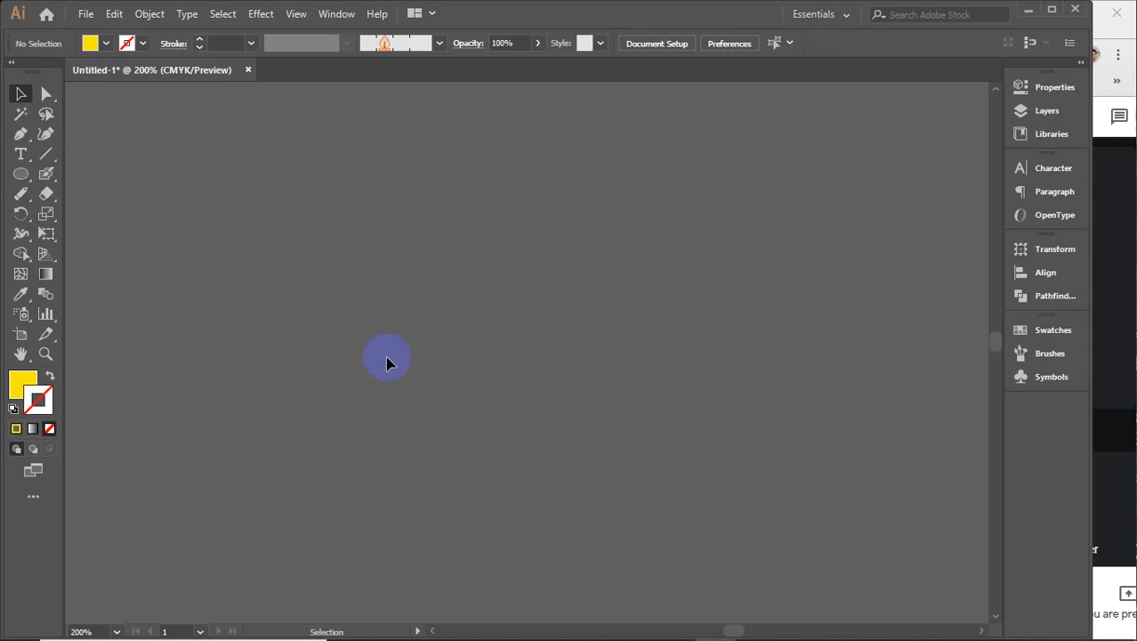
# - Draw an open rounded loop with the Pencil tool, leaving a small gap at its bottom, and give it a yellow stroke
pyautogui.click(18, 194)
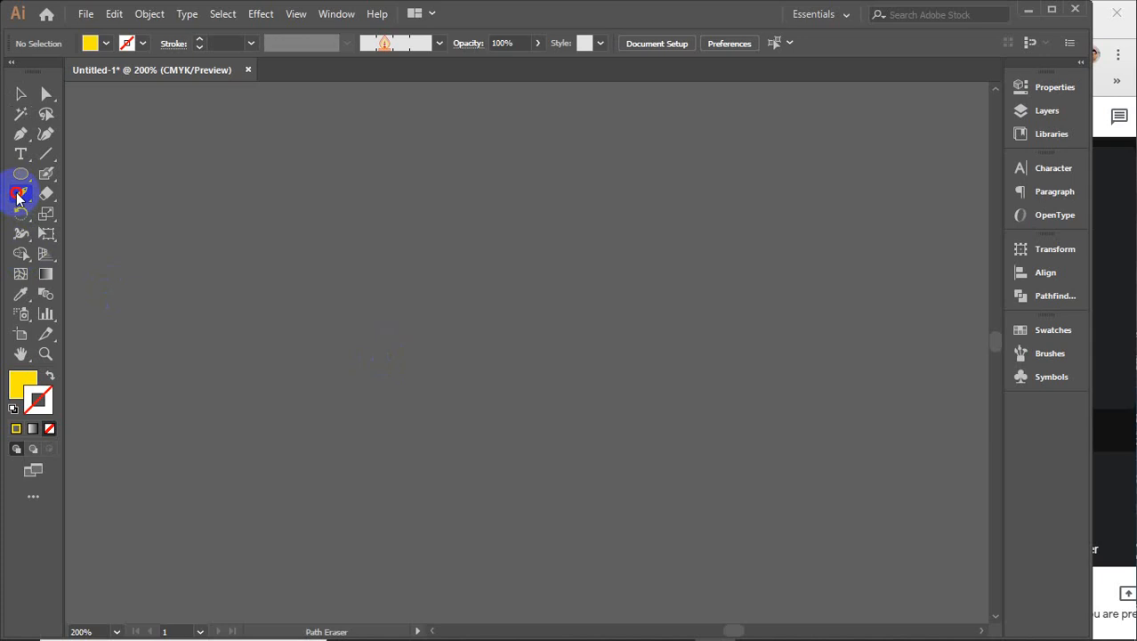
pyautogui.moveTo(17, 196)
pyautogui.mouseDown()
pyautogui.moveTo(103, 222)
pyautogui.moveTo(87, 261)
pyautogui.mouseUp()
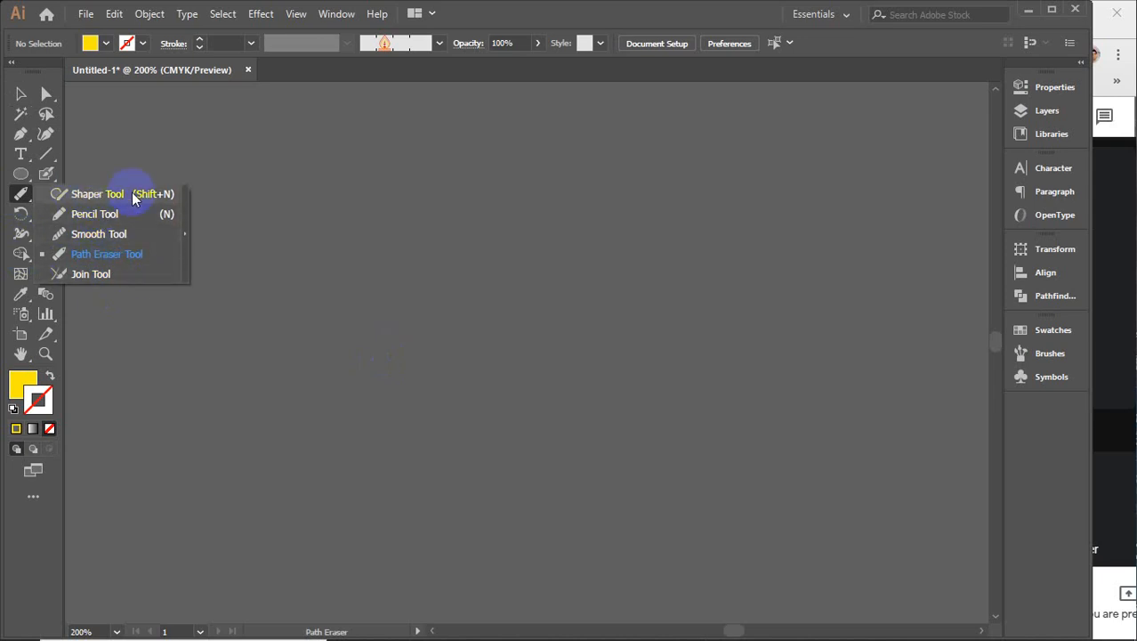
pyautogui.click(95, 217)
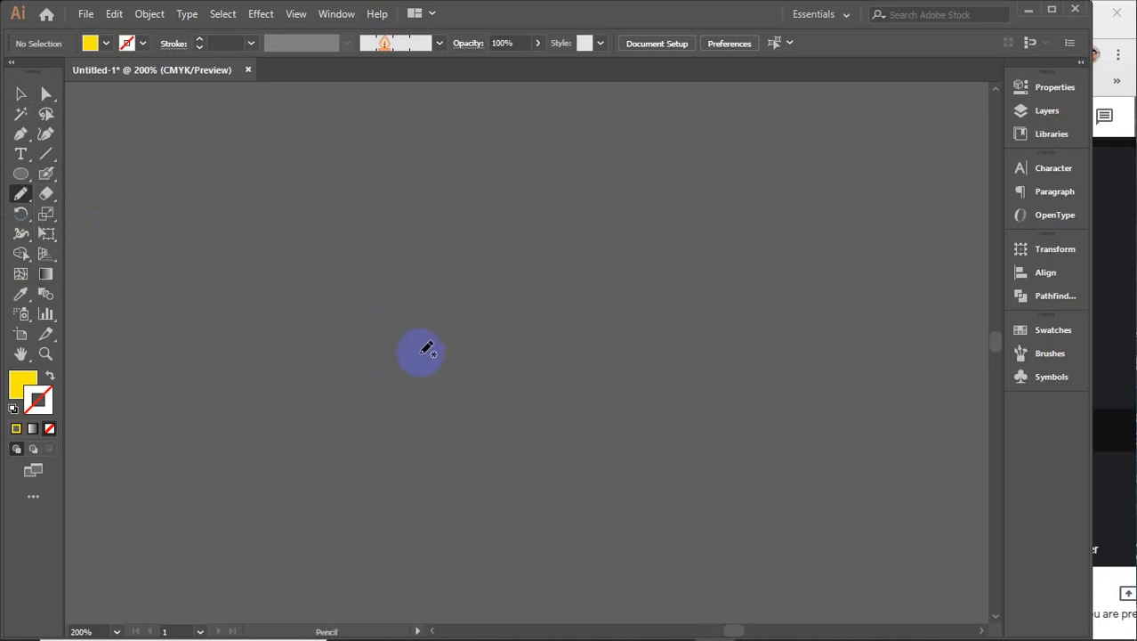
pyautogui.moveTo(435, 386)
pyautogui.mouseDown()
pyautogui.moveTo(373, 313)
pyautogui.moveTo(367, 271)
pyautogui.moveTo(434, 217)
pyautogui.moveTo(548, 211)
pyautogui.moveTo(594, 263)
pyautogui.moveTo(600, 304)
pyautogui.moveTo(551, 370)
pyautogui.moveTo(462, 388)
pyautogui.mouseUp()
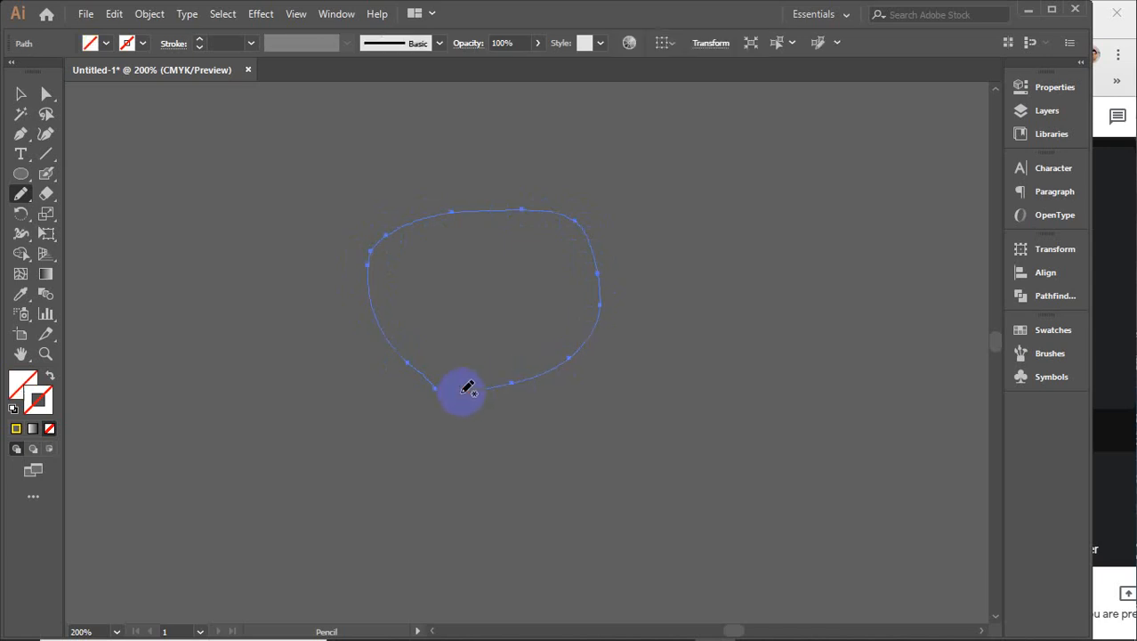
pyautogui.click(16, 430)
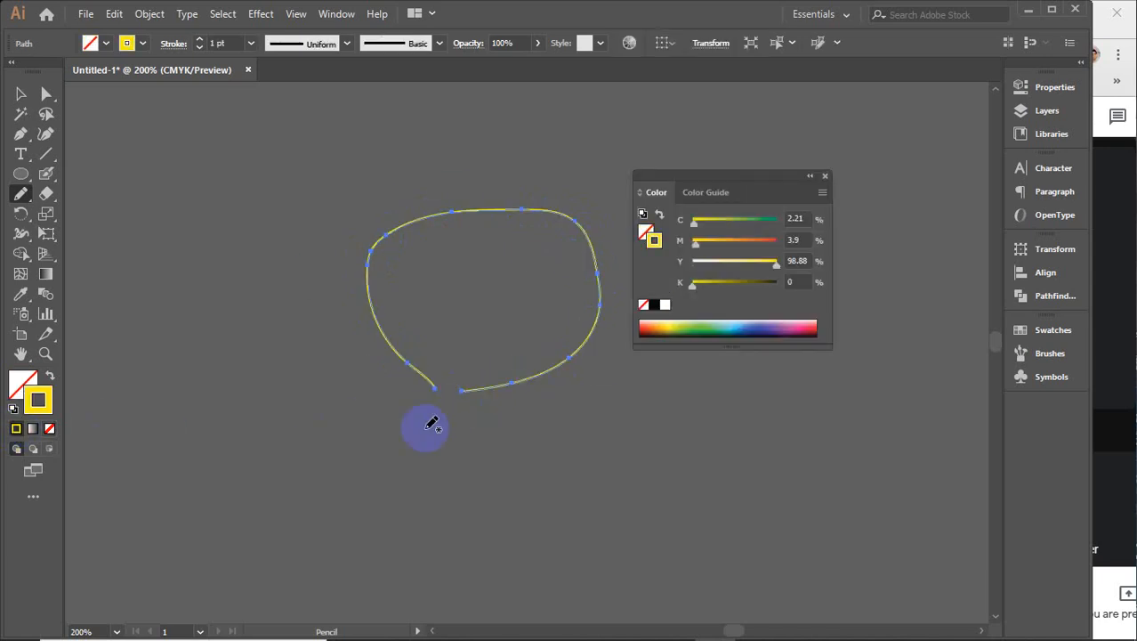
# - Close the small gap at the bottom of the yellow loop by joining its two ends with the Join tool
pyautogui.click(825, 175)
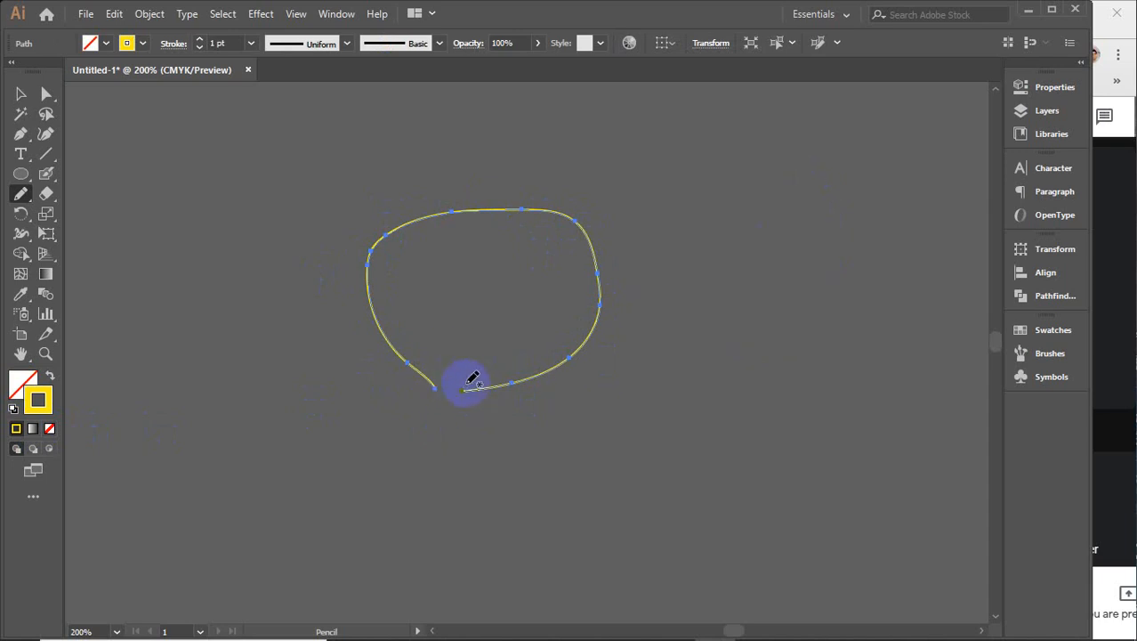
pyautogui.moveTo(21, 193); pyautogui.dragTo(87, 274)
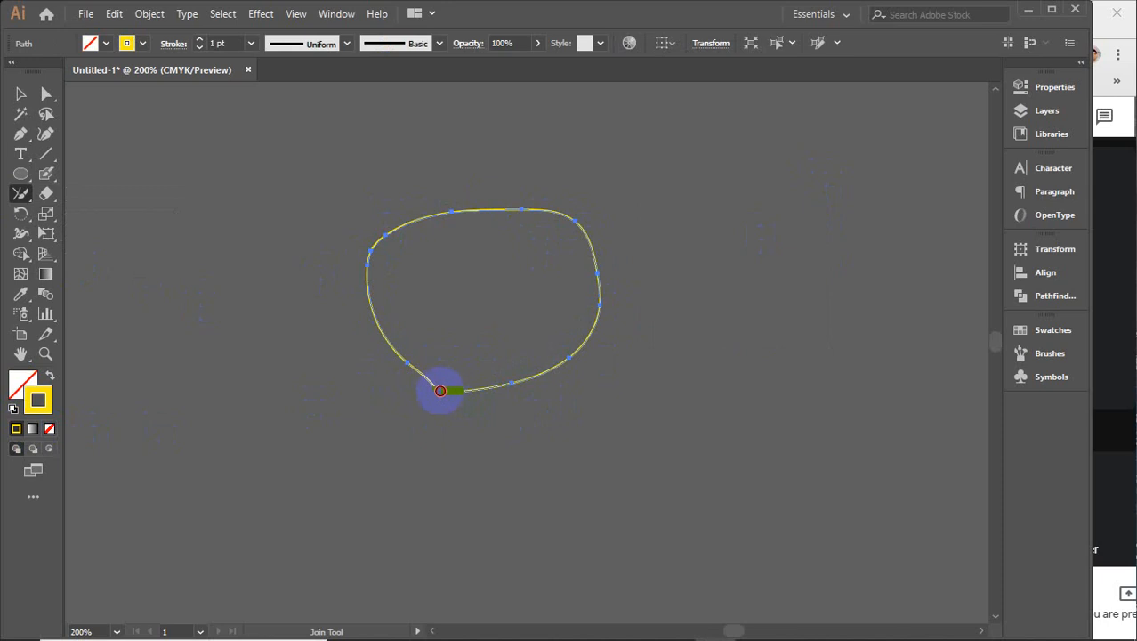
pyautogui.moveTo(433, 388); pyautogui.dragTo(251, 398)
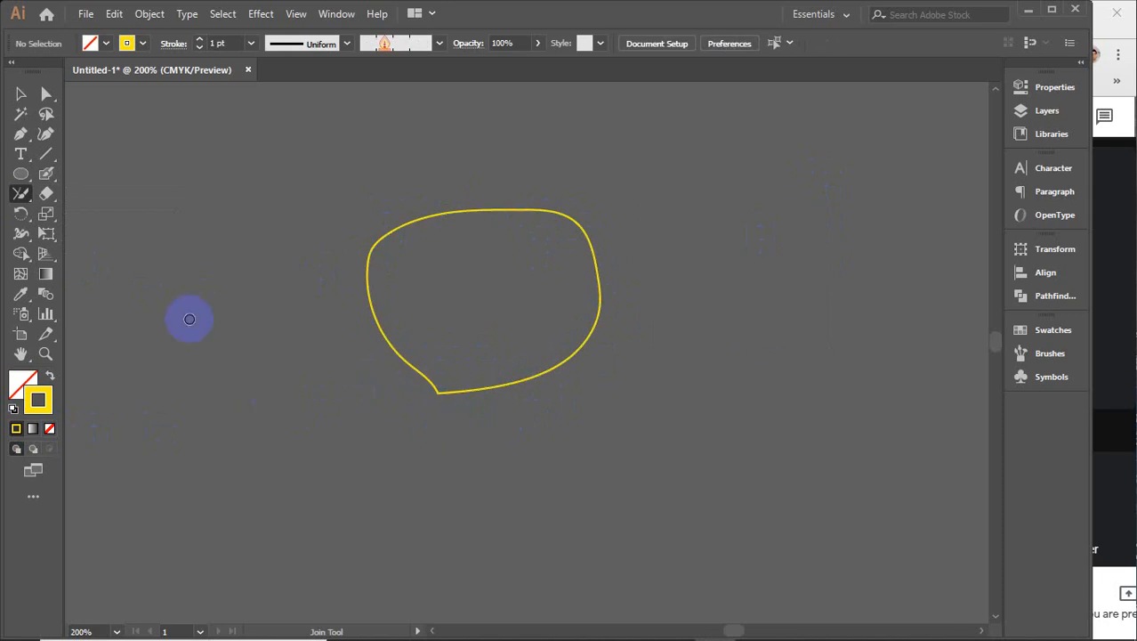
# - Draw a second Pencil loop with a wide gap at its bottom, beside the first, and try to close it with the Join tool
pyautogui.moveTo(20, 193); pyautogui.dragTo(95, 214)
pyautogui.moveTo(691, 408)
pyautogui.mouseDown()
pyautogui.moveTo(649, 300)
pyautogui.moveTo(783, 214)
pyautogui.moveTo(893, 259)
pyautogui.moveTo(907, 339)
pyautogui.moveTo(886, 382)
pyautogui.mouseUp()
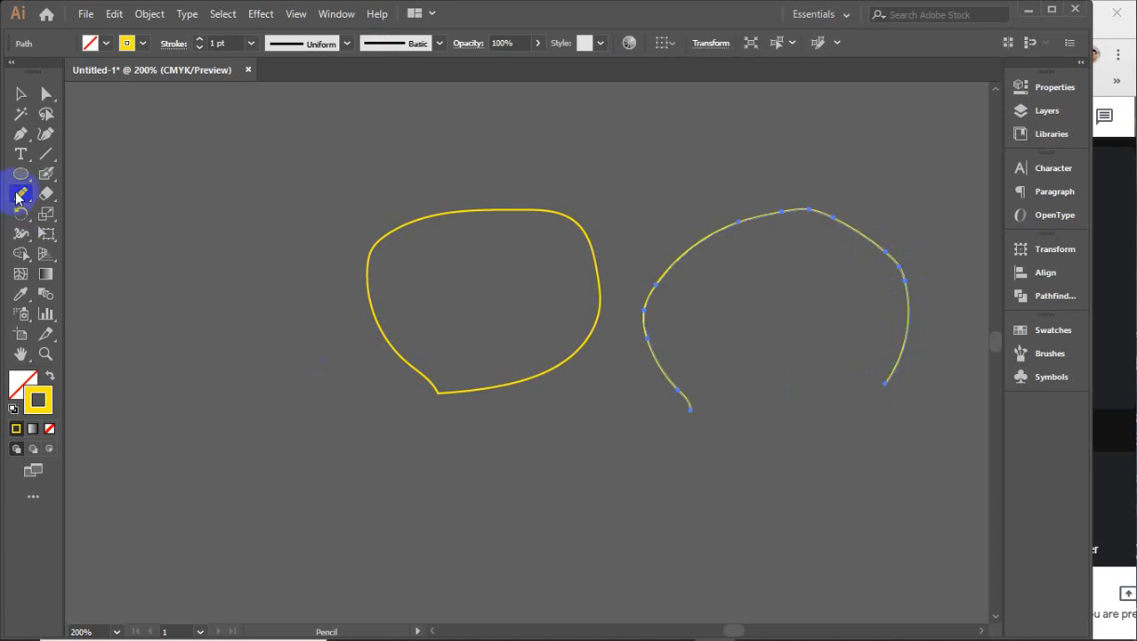
pyautogui.moveTo(20, 192)
pyautogui.mouseDown()
pyautogui.moveTo(155, 269)
pyautogui.moveTo(108, 278)
pyautogui.mouseUp()
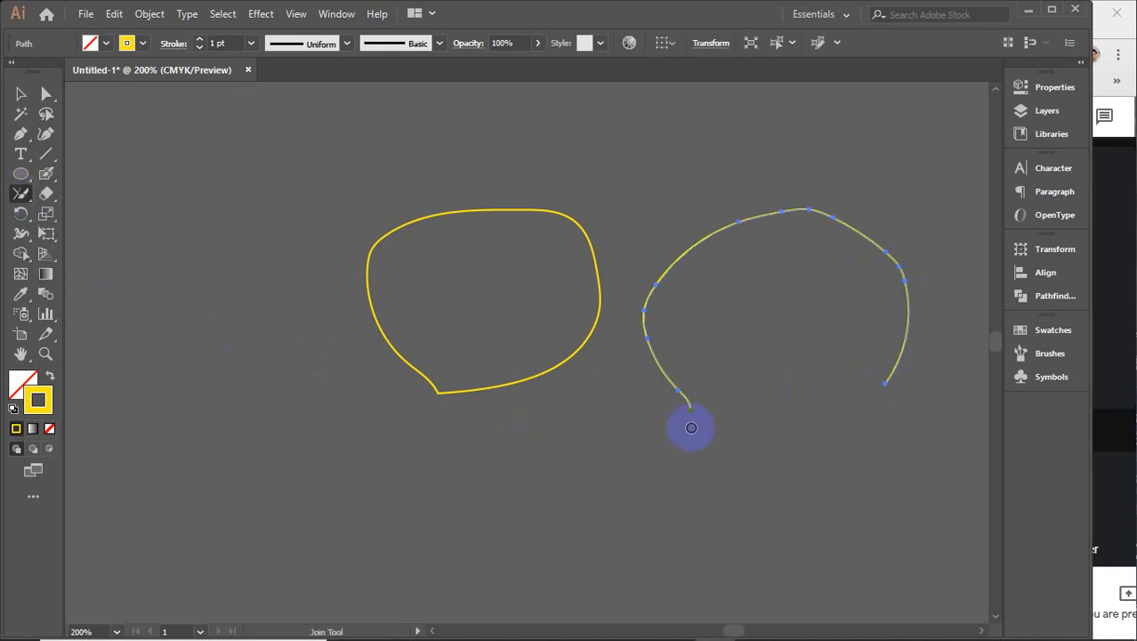
pyautogui.moveTo(693, 409)
pyautogui.mouseDown()
pyautogui.moveTo(815, 417)
pyautogui.moveTo(896, 378)
pyautogui.moveTo(741, 426)
pyautogui.moveTo(685, 411)
pyautogui.mouseUp()
pyautogui.moveTo(893, 376)
pyautogui.mouseDown()
pyautogui.moveTo(720, 414)
pyautogui.moveTo(678, 410)
pyautogui.mouseUp()
# - Bring the second loop's two end anchor points closer together with Direct Selection, leaving only a narrow gap at the bottom
pyautogui.click(46, 94)
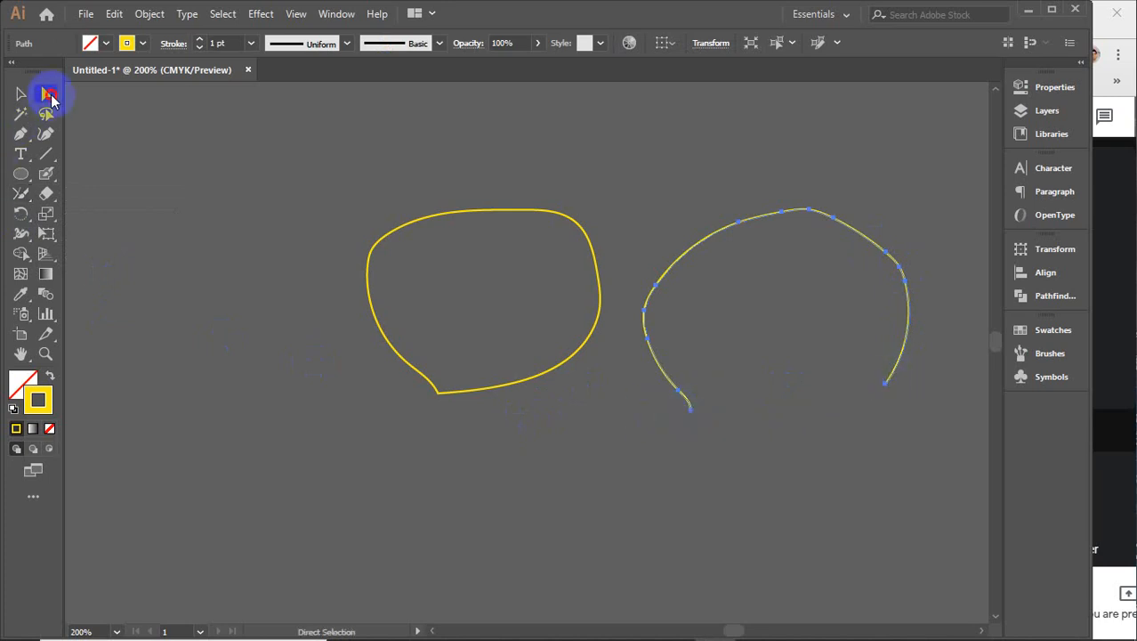
pyautogui.moveTo(886, 390); pyautogui.dragTo(852, 438)
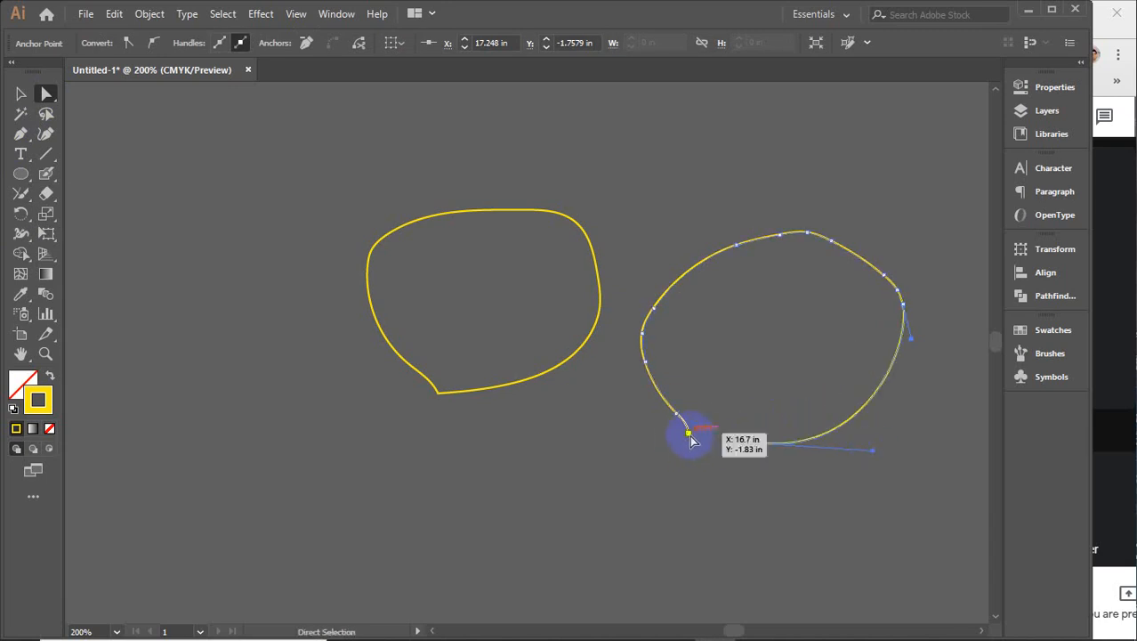
pyautogui.moveTo(690, 434); pyautogui.dragTo(732, 456)
# - Connect the second loop's two nearby ends with the Join tool
pyautogui.click(19, 193)
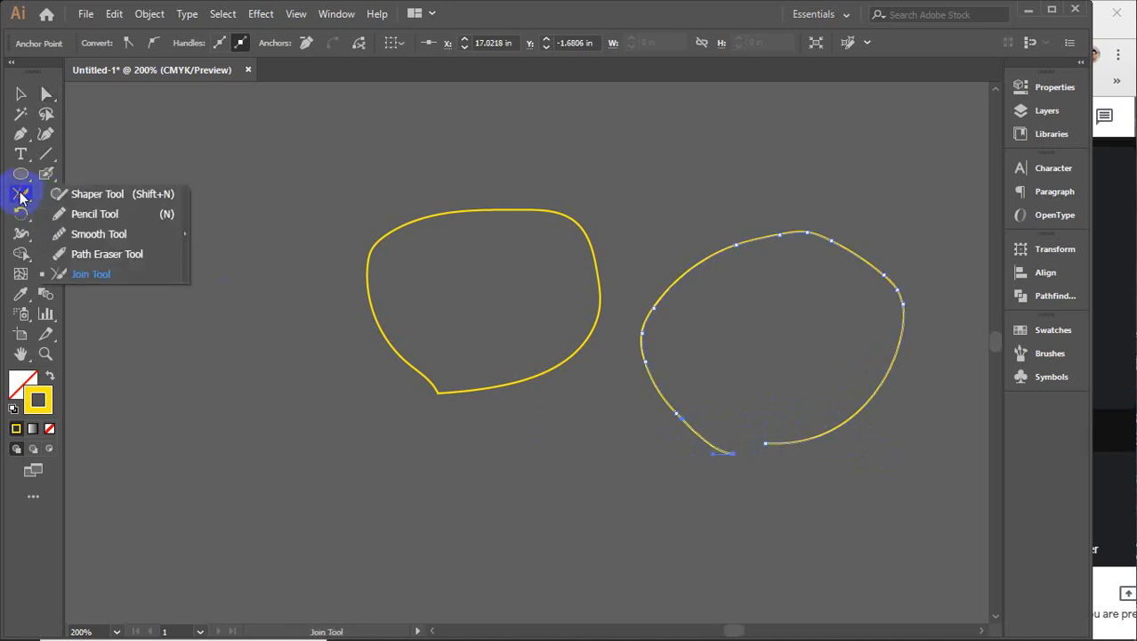
pyautogui.click(91, 273)
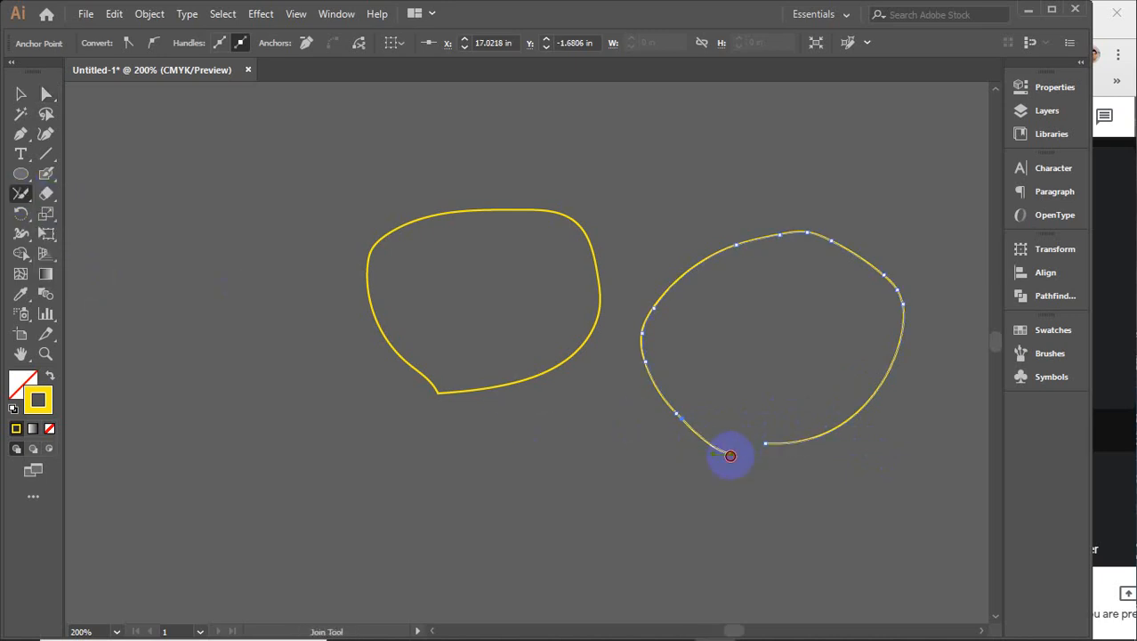
pyautogui.moveTo(764, 447); pyautogui.dragTo(762, 444)
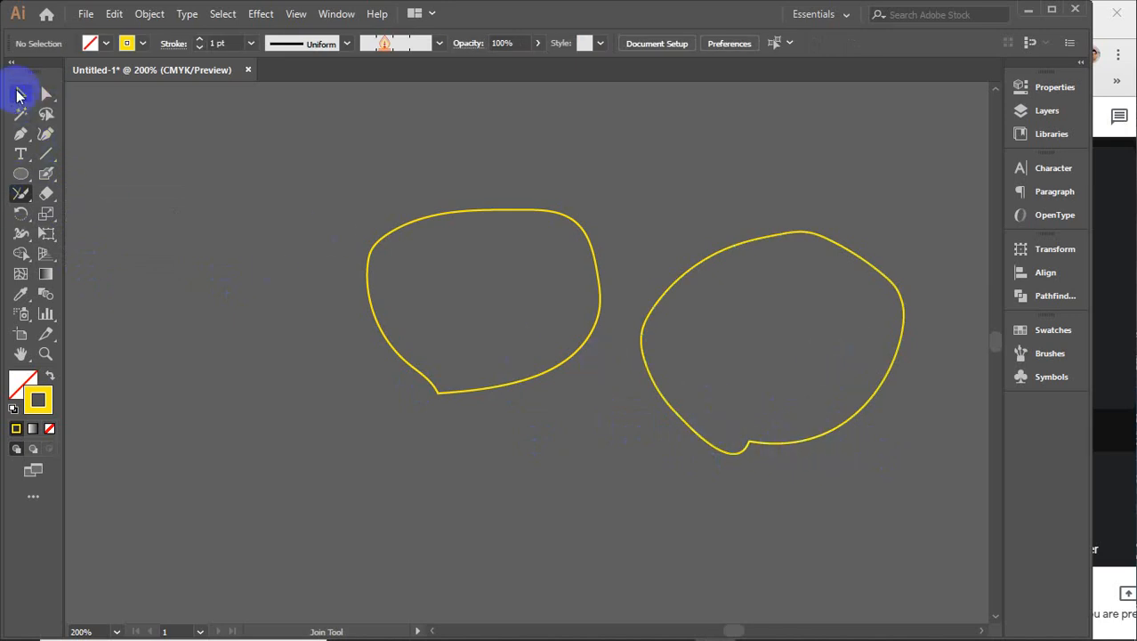
# - Select both yellow loops and delete them
pyautogui.click(22, 94)
pyautogui.moveTo(396, 173); pyautogui.dragTo(899, 445)
pyautogui.press('Delete')
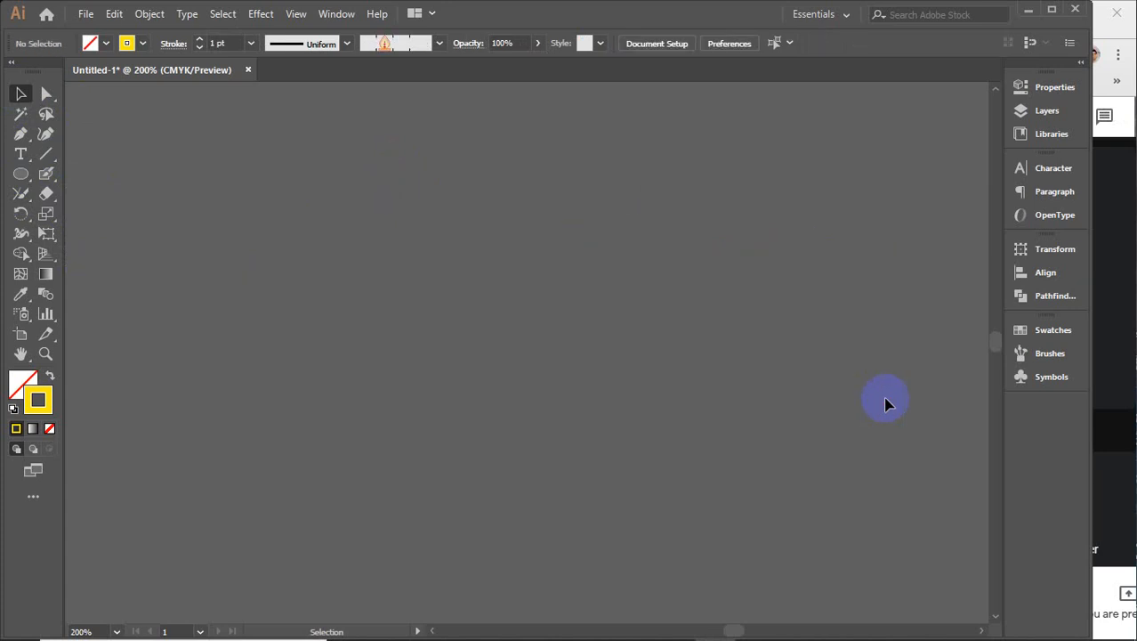
# - Draw four separate straight lines at different angles with the Shaper tool
pyautogui.moveTo(21, 193); pyautogui.dragTo(113, 201)
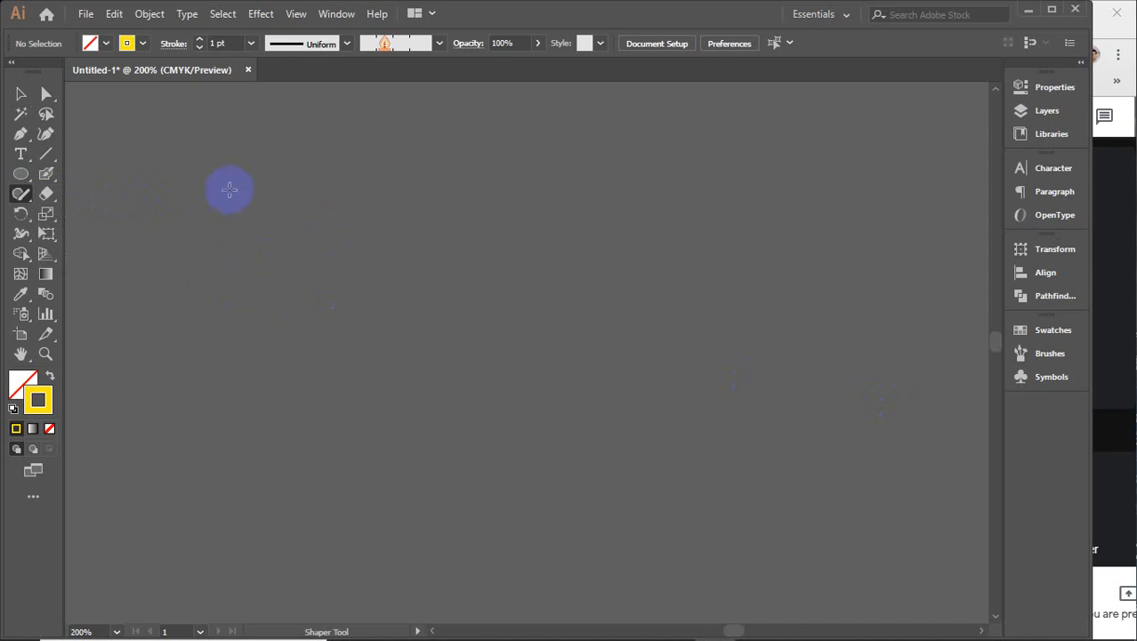
pyautogui.moveTo(229, 208); pyautogui.dragTo(288, 462)
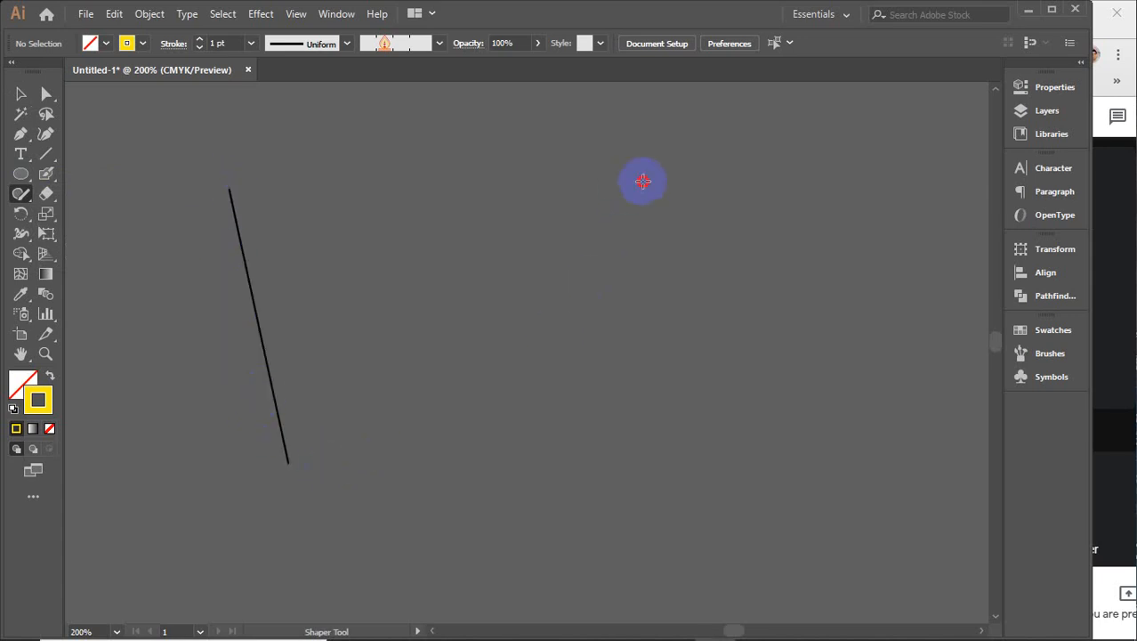
pyautogui.moveTo(643, 181)
pyautogui.mouseDown()
pyautogui.moveTo(518, 287)
pyautogui.moveTo(435, 412)
pyautogui.mouseUp()
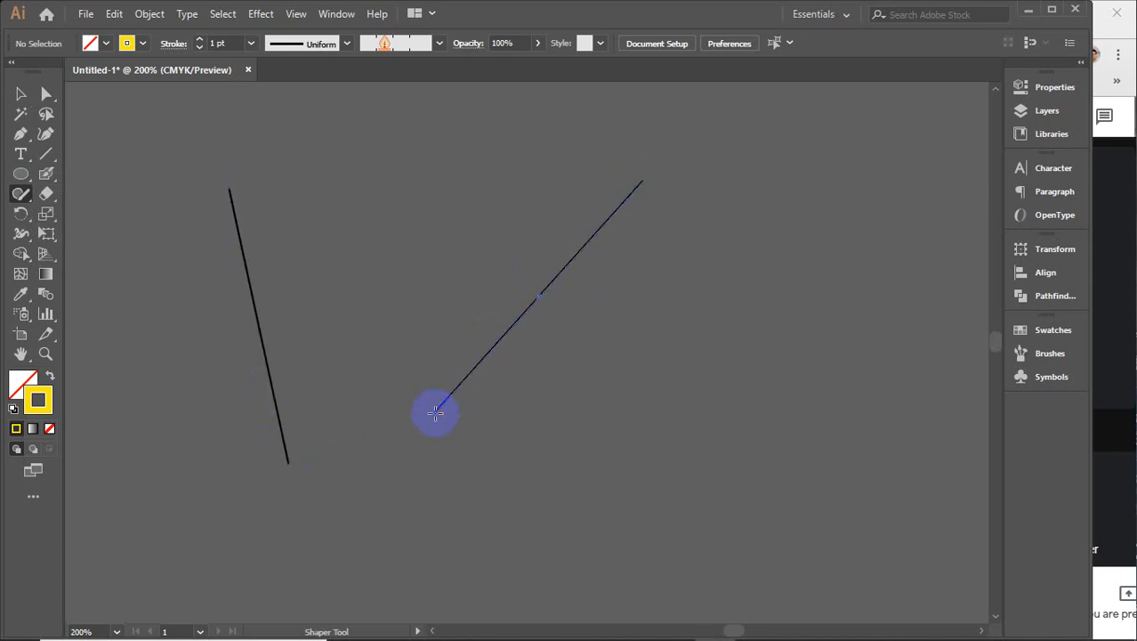
pyautogui.moveTo(345, 196)
pyautogui.mouseDown()
pyautogui.moveTo(492, 143)
pyautogui.moveTo(682, 106)
pyautogui.mouseUp()
pyautogui.moveTo(502, 229); pyautogui.dragTo(607, 172)
pyautogui.moveTo(441, 264)
pyautogui.mouseDown()
pyautogui.moveTo(464, 235)
pyautogui.moveTo(547, 219)
pyautogui.moveTo(599, 183)
pyautogui.mouseUp()
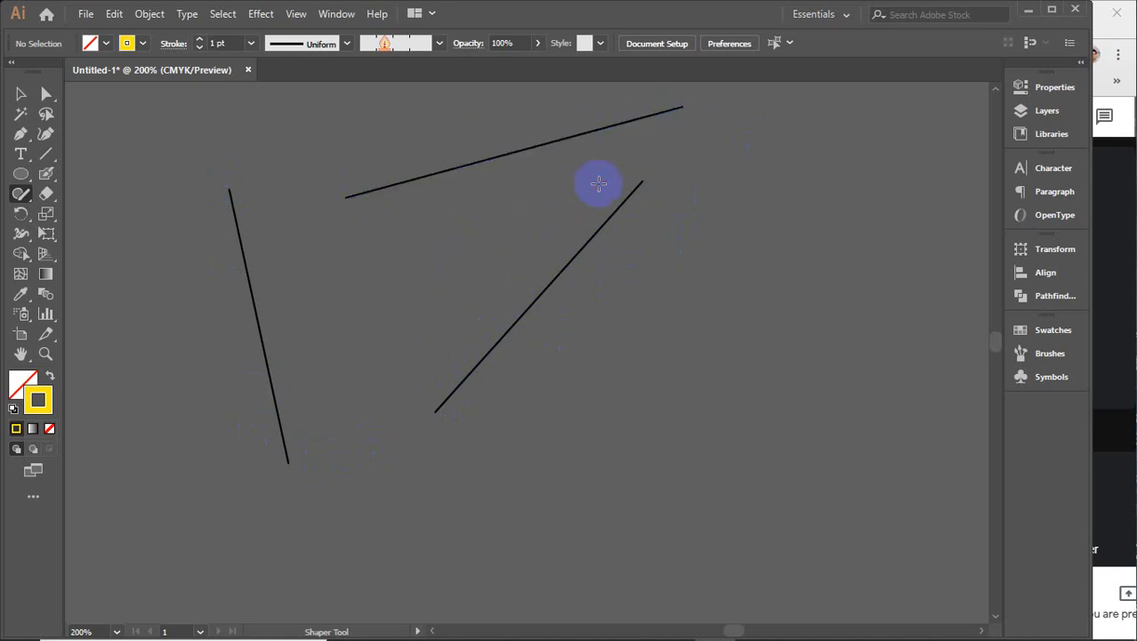
pyautogui.moveTo(400, 267)
pyautogui.mouseDown()
pyautogui.moveTo(558, 194)
pyautogui.moveTo(610, 153)
pyautogui.mouseUp()
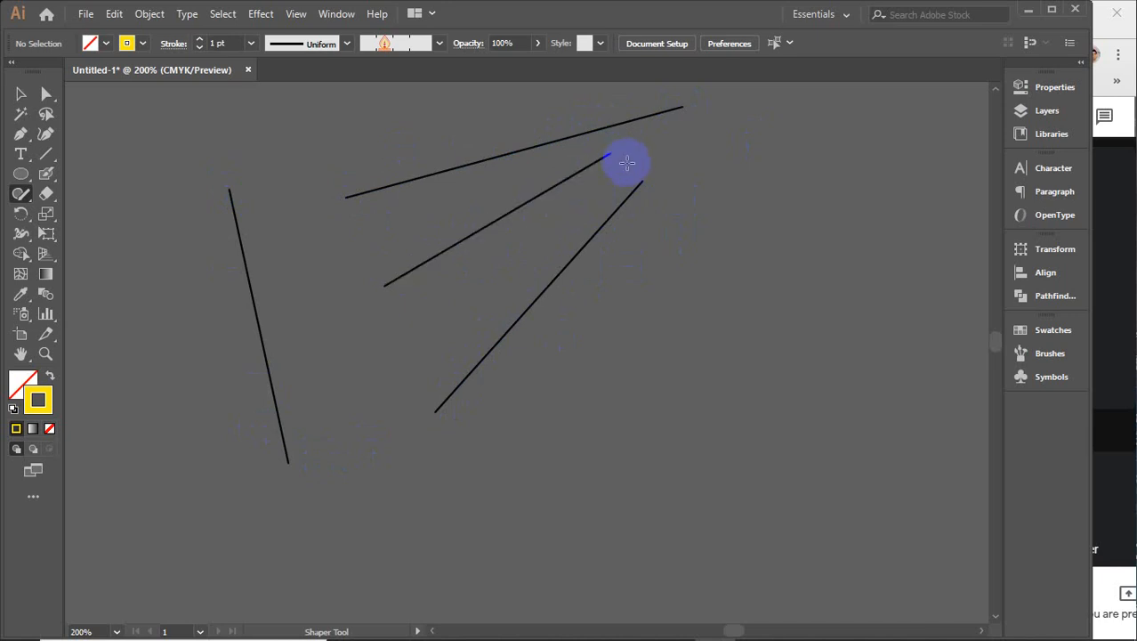
# - Draw a large circle, a smaller circle, a wide rectangle and a small square with the Shaper tool
pyautogui.moveTo(737, 285)
pyautogui.mouseDown()
pyautogui.moveTo(665, 282)
pyautogui.moveTo(624, 322)
pyautogui.moveTo(621, 372)
pyautogui.moveTo(648, 448)
pyautogui.moveTo(695, 459)
pyautogui.moveTo(746, 444)
pyautogui.moveTo(777, 401)
pyautogui.moveTo(781, 340)
pyautogui.moveTo(731, 285)
pyautogui.mouseUp()
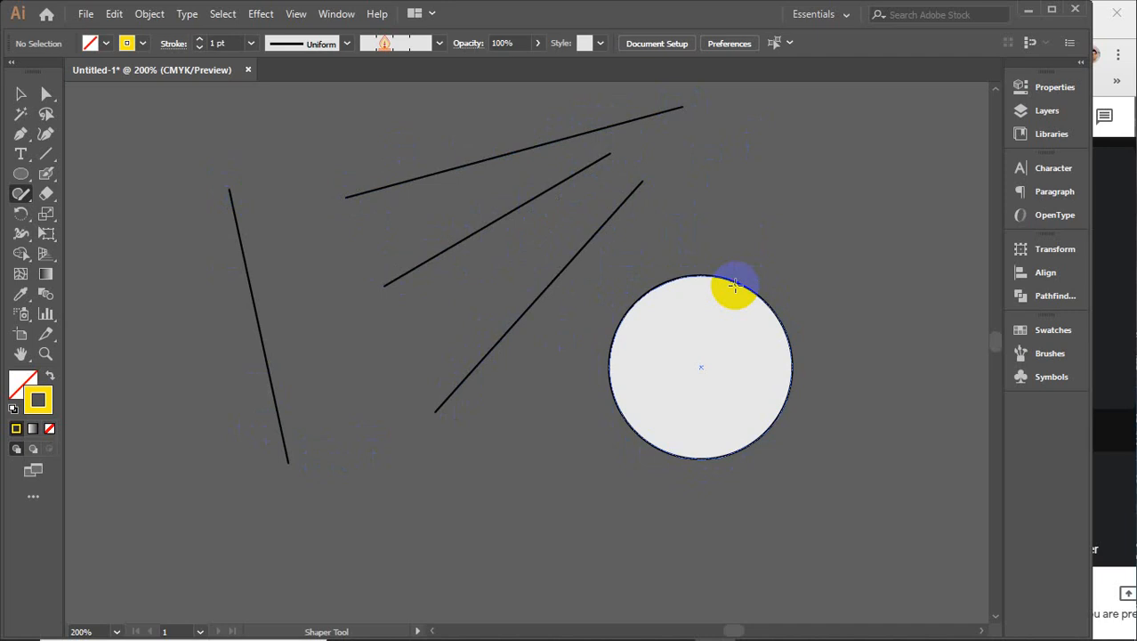
pyautogui.moveTo(541, 443)
pyautogui.mouseDown()
pyautogui.moveTo(500, 456)
pyautogui.moveTo(503, 530)
pyautogui.moveTo(548, 554)
pyautogui.moveTo(584, 498)
pyautogui.moveTo(569, 456)
pyautogui.moveTo(532, 438)
pyautogui.mouseUp()
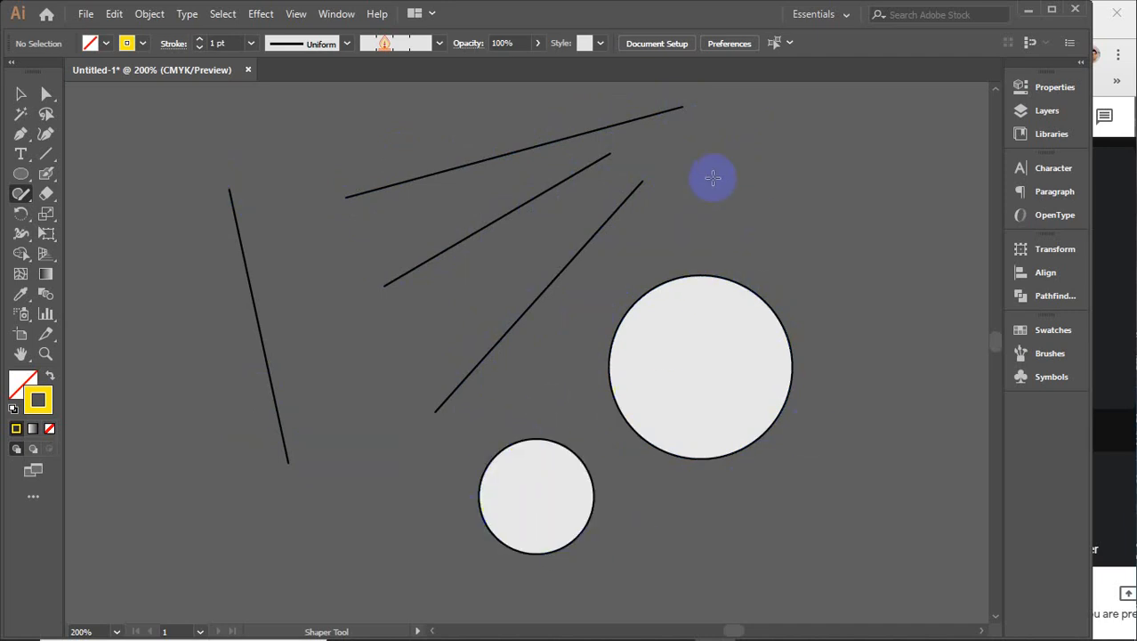
pyautogui.moveTo(701, 160)
pyautogui.mouseDown()
pyautogui.moveTo(903, 148)
pyautogui.moveTo(923, 246)
pyautogui.moveTo(750, 283)
pyautogui.moveTo(728, 264)
pyautogui.moveTo(701, 158)
pyautogui.mouseUp()
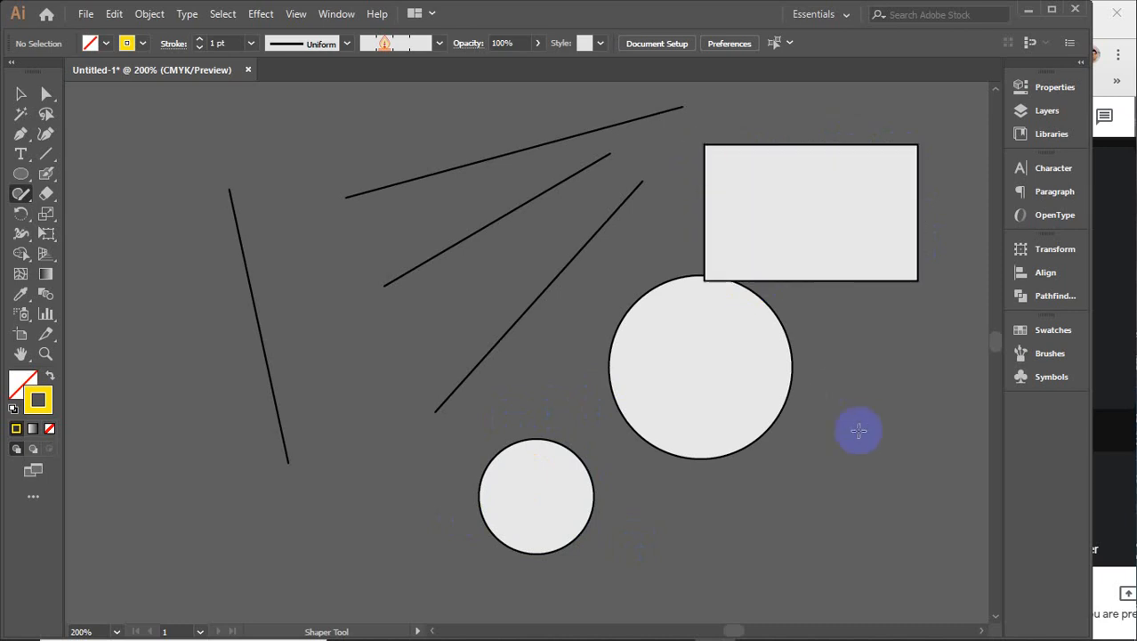
pyautogui.moveTo(851, 411)
pyautogui.mouseDown()
pyautogui.moveTo(894, 403)
pyautogui.moveTo(883, 445)
pyautogui.moveTo(857, 450)
pyautogui.moveTo(850, 410)
pyautogui.mouseUp()
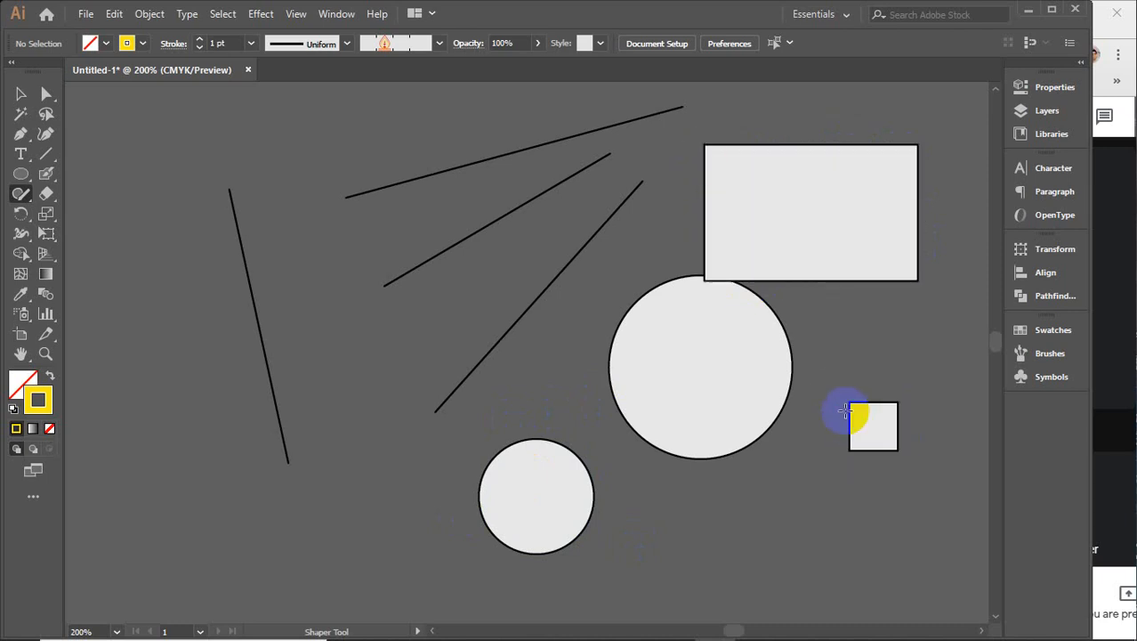
# - Draw a small, a medium and a large triangle with the Shaper tool in the free areas around the other shapes
pyautogui.moveTo(740, 524)
pyautogui.mouseDown()
pyautogui.moveTo(783, 533)
pyautogui.moveTo(773, 565)
pyautogui.moveTo(744, 528)
pyautogui.mouseUp()
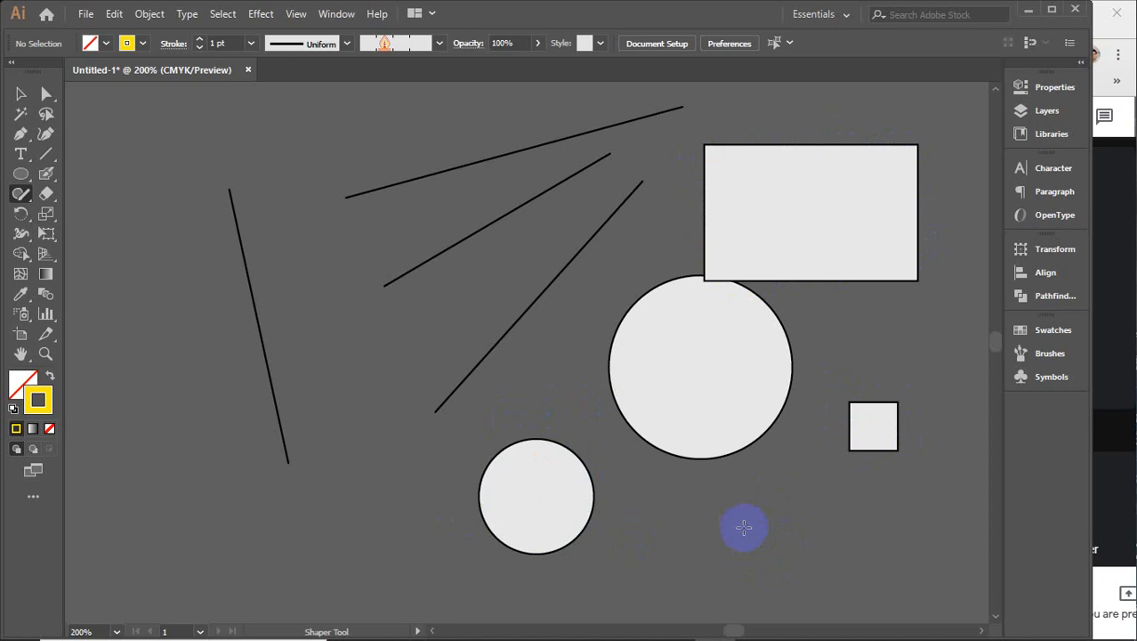
pyautogui.moveTo(787, 481)
pyautogui.mouseDown()
pyautogui.moveTo(728, 548)
pyautogui.moveTo(858, 540)
pyautogui.moveTo(783, 484)
pyautogui.mouseUp()
pyautogui.moveTo(351, 338)
pyautogui.mouseDown()
pyautogui.moveTo(308, 458)
pyautogui.moveTo(358, 505)
pyautogui.moveTo(381, 417)
pyautogui.moveTo(349, 334)
pyautogui.mouseUp()
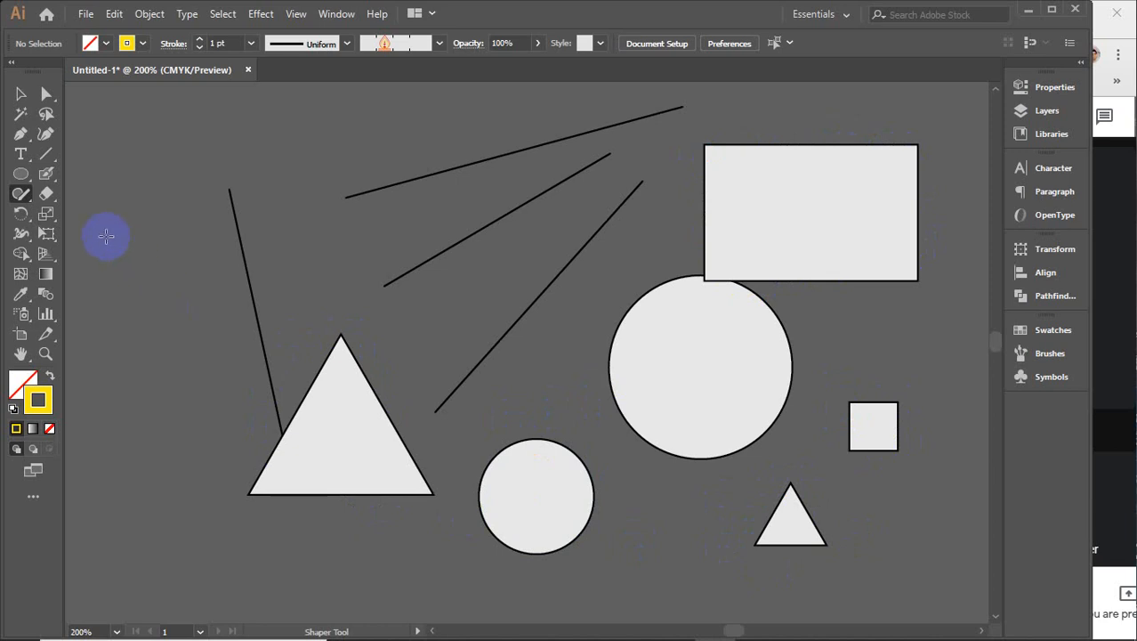
pyautogui.moveTo(106, 235)
pyautogui.mouseDown()
pyautogui.moveTo(205, 233)
pyautogui.moveTo(171, 297)
pyautogui.moveTo(72, 310)
pyautogui.moveTo(137, 292)
pyautogui.moveTo(222, 232)
pyautogui.mouseUp()
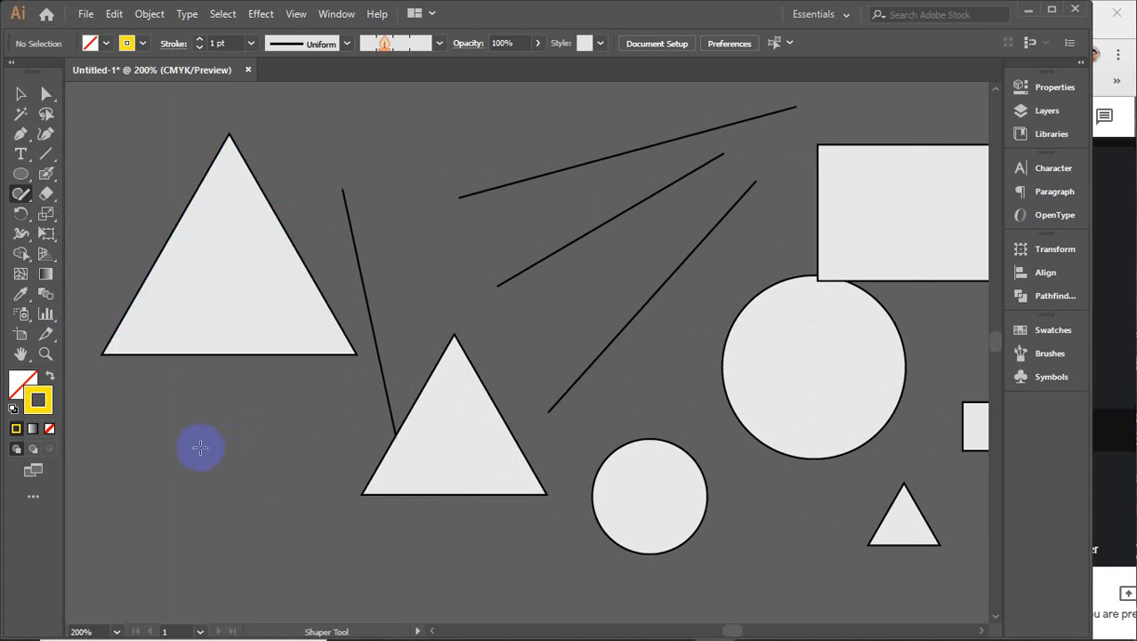
pyautogui.moveTo(178, 467)
pyautogui.mouseDown()
pyautogui.moveTo(200, 414)
pyautogui.moveTo(214, 459)
pyautogui.moveTo(290, 434)
pyautogui.moveTo(246, 502)
pyautogui.moveTo(284, 552)
pyautogui.moveTo(211, 544)
pyautogui.moveTo(165, 585)
pyautogui.moveTo(184, 515)
pyautogui.moveTo(106, 481)
pyautogui.moveTo(174, 463)
pyautogui.mouseUp()
pyautogui.click(863, 236)
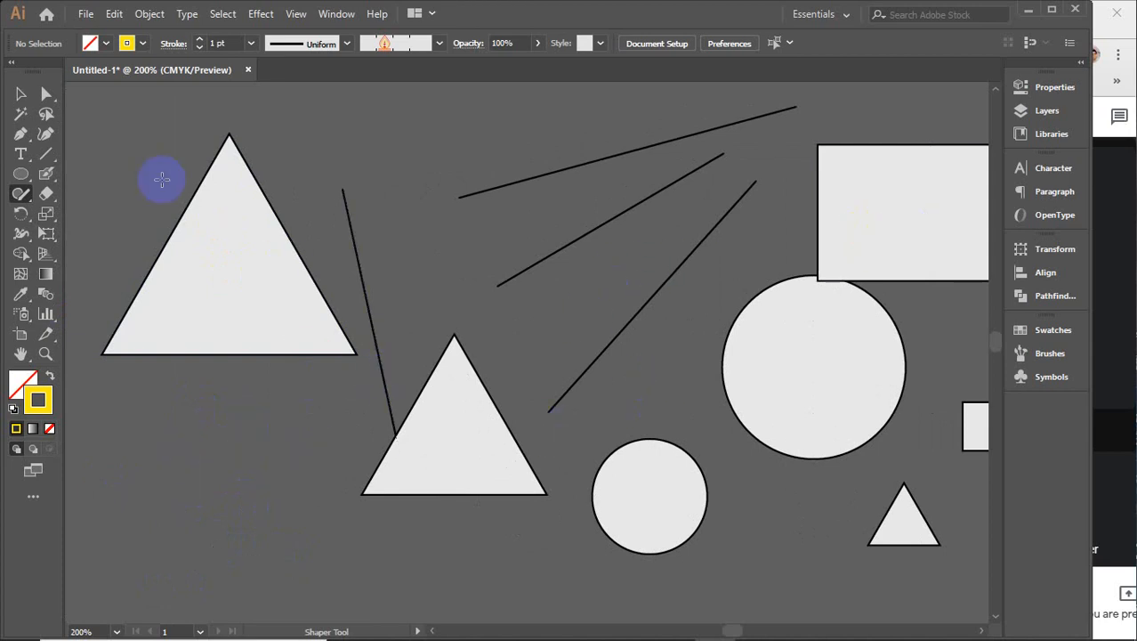
# - Select all the Shaper lines and shapes and delete them
pyautogui.click(20, 94)
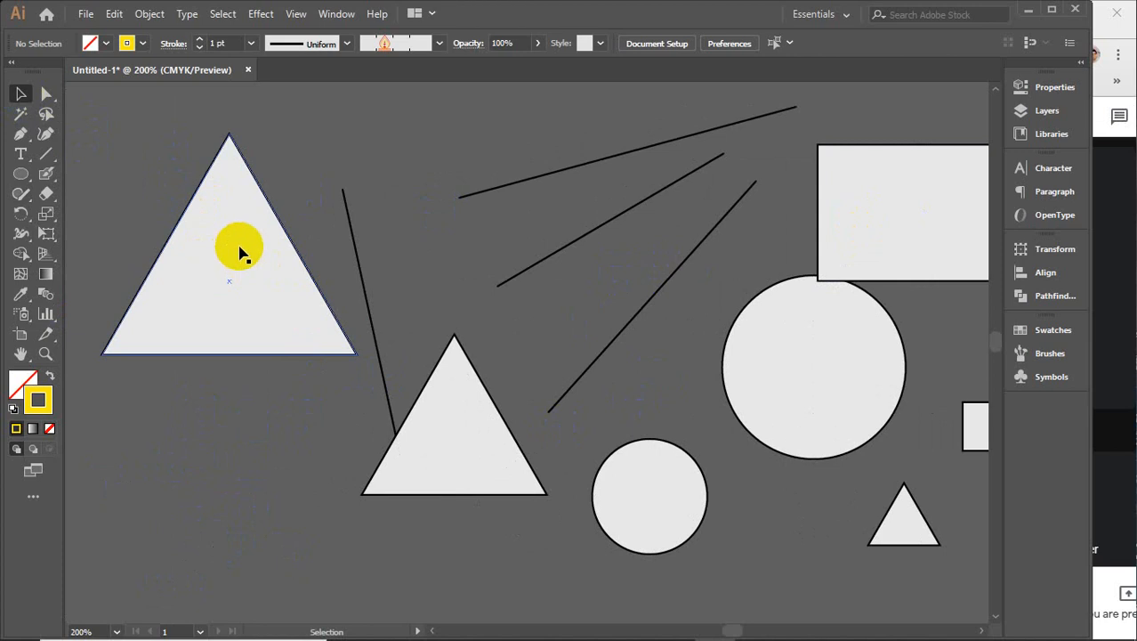
pyautogui.scroll(-1, 240, 248)
pyautogui.moveTo(120, 146); pyautogui.dragTo(841, 577)
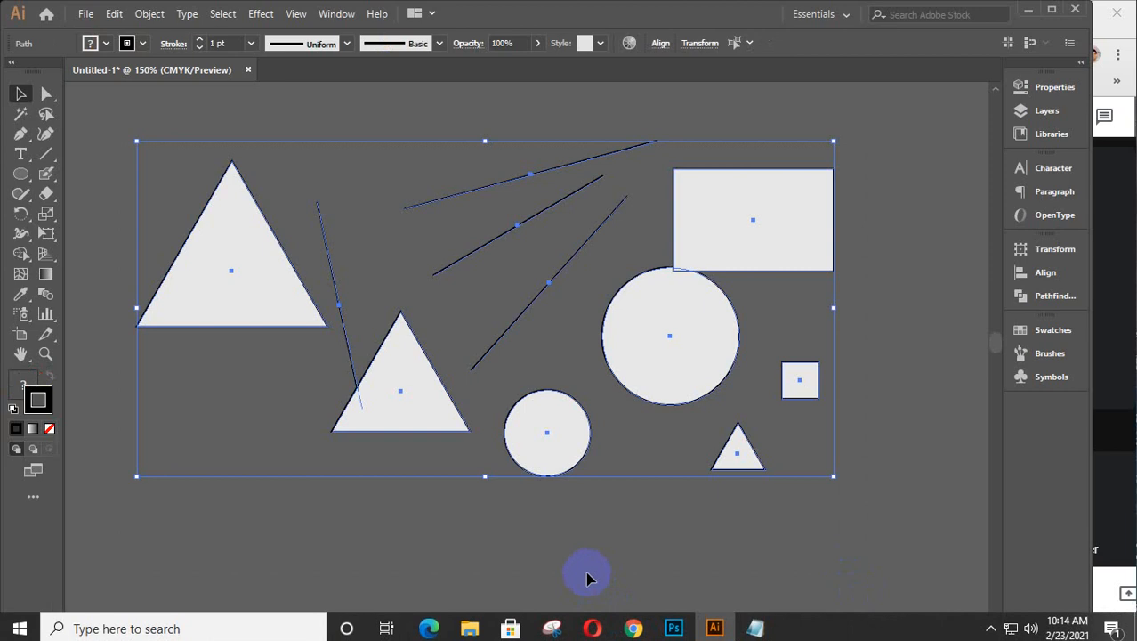
pyautogui.press('Delete')
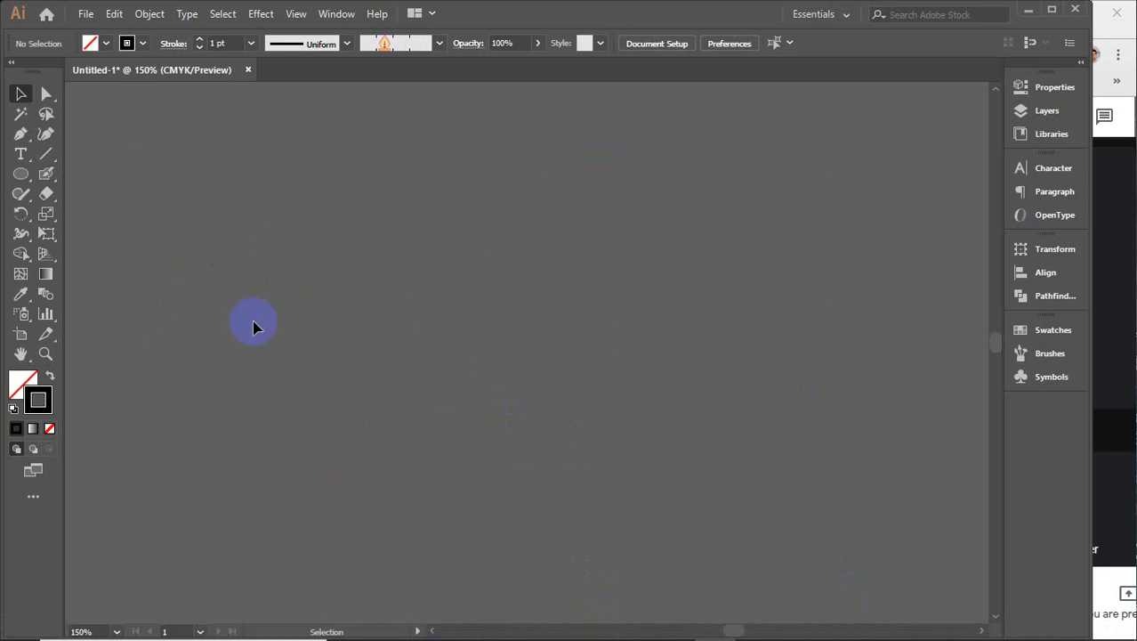
pyautogui.click(18, 194)
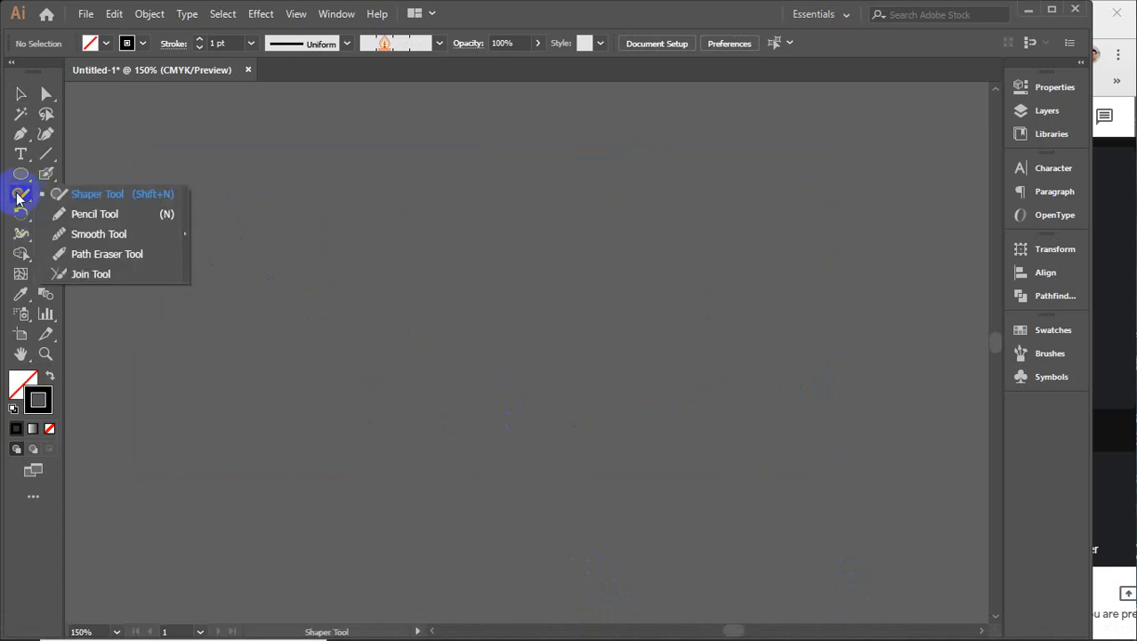
pyautogui.click(21, 93)
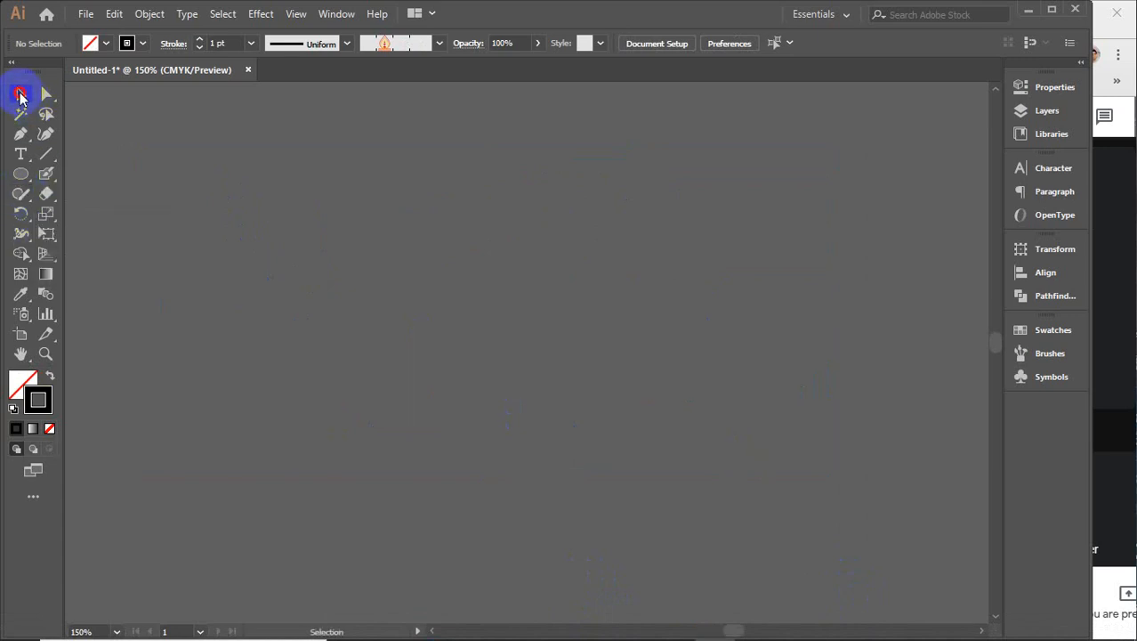
# - Draw a wide rectangle in the middle of the empty canvas with the Rectangle tool
pyautogui.click(22, 176)
pyautogui.moveTo(21, 175); pyautogui.dragTo(98, 170)
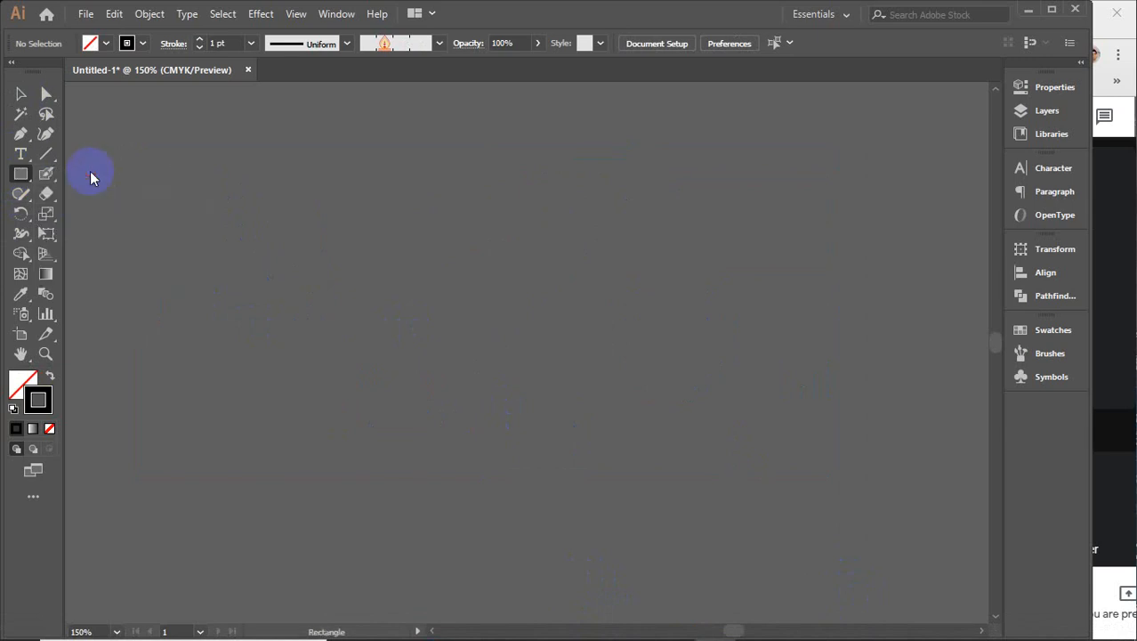
pyautogui.moveTo(387, 197); pyautogui.dragTo(790, 431)
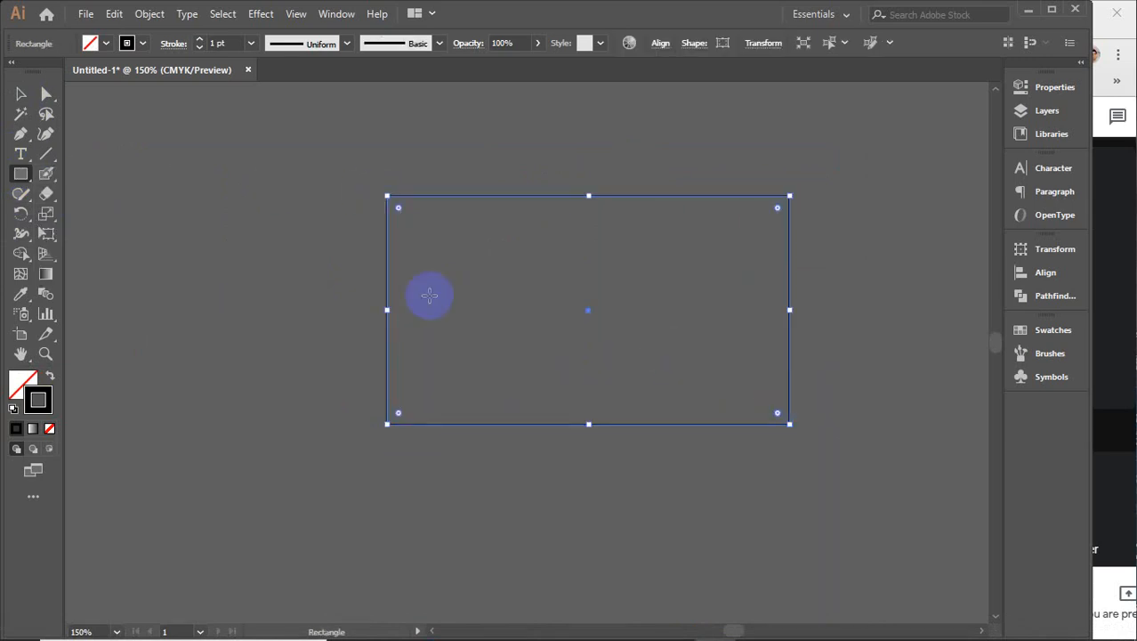
# - Remove the rectangle's stroke and give it a solid orange fill of C 9.41, M 34.51, Y 100, K 0
pyautogui.click(49, 428)
pyautogui.click(20, 381)
pyautogui.click(19, 381)
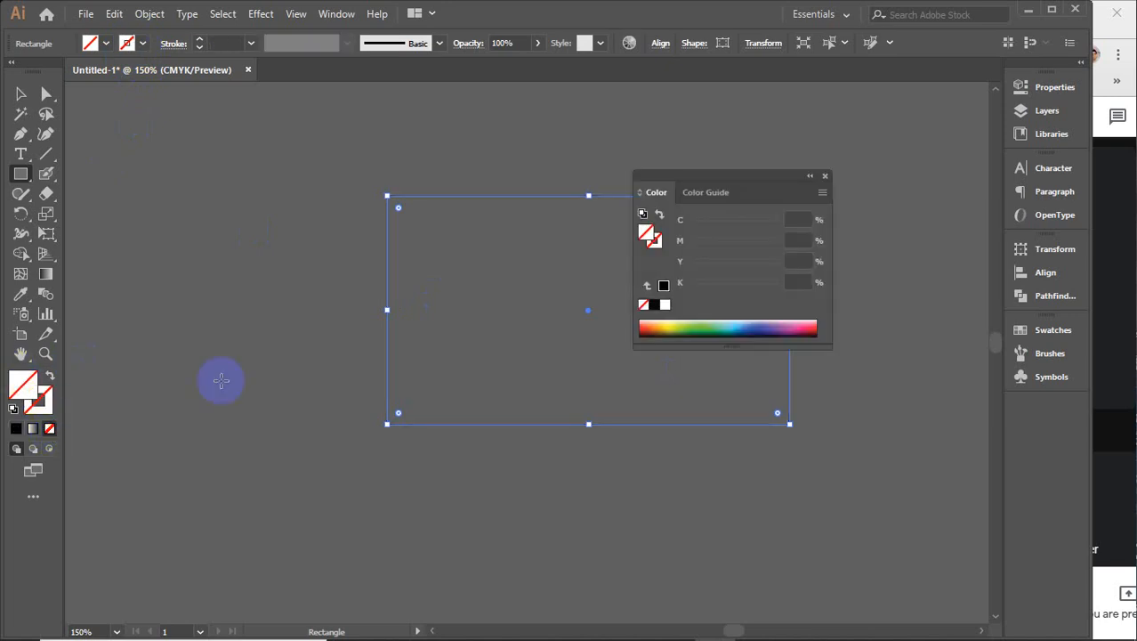
pyautogui.click(663, 322)
pyautogui.click(659, 324)
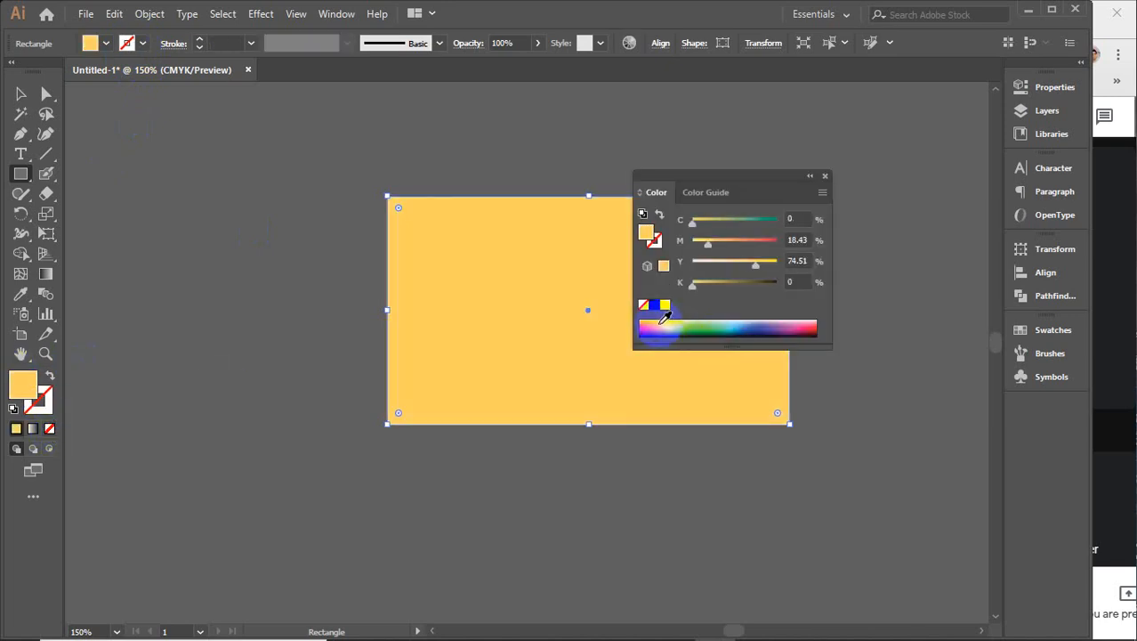
pyautogui.click(660, 326)
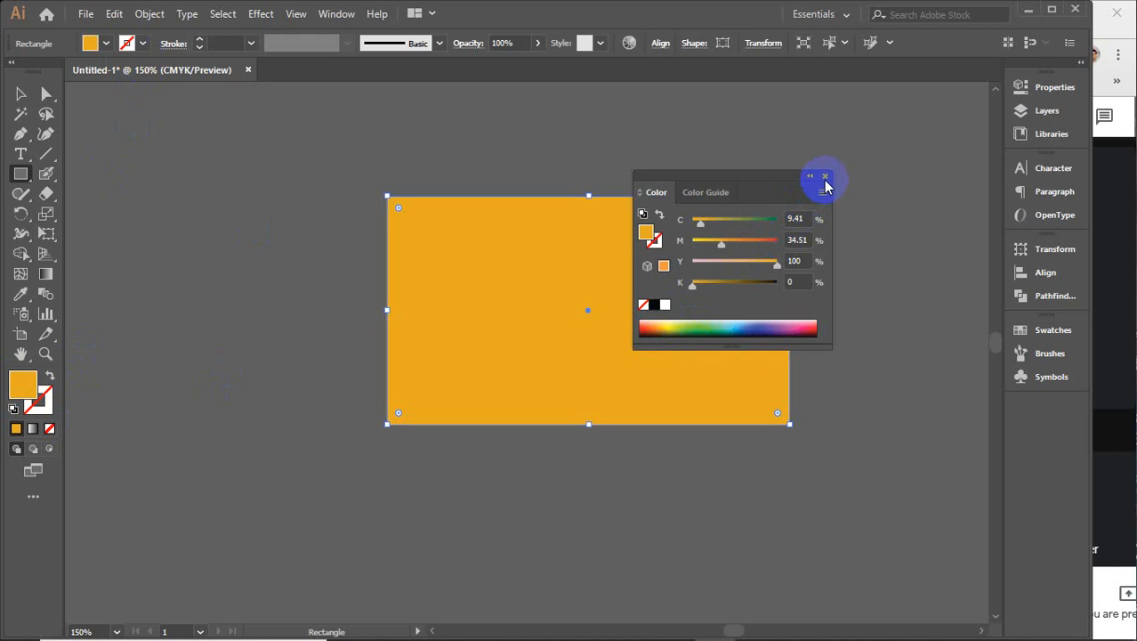
pyautogui.click(825, 176)
pyautogui.press('v')
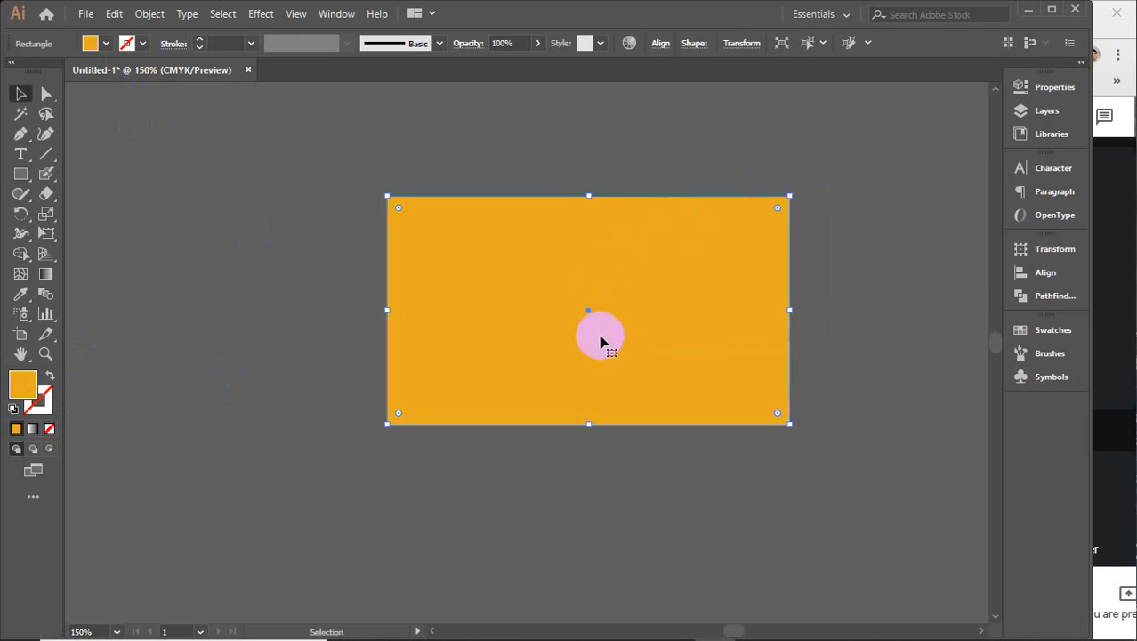
# - Make the orange rectangle narrower by moving only its right edge inward, keeping its height
pyautogui.scroll(2, 597, 355)
pyautogui.hscroll(2, 596, 355)
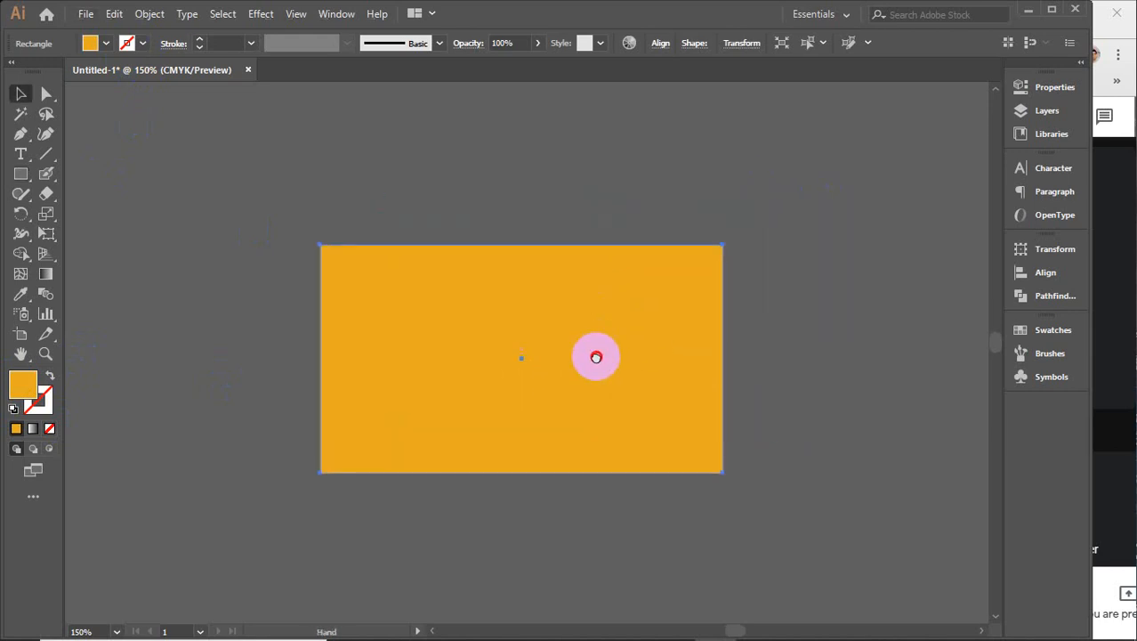
pyautogui.scroll(1, 595, 361)
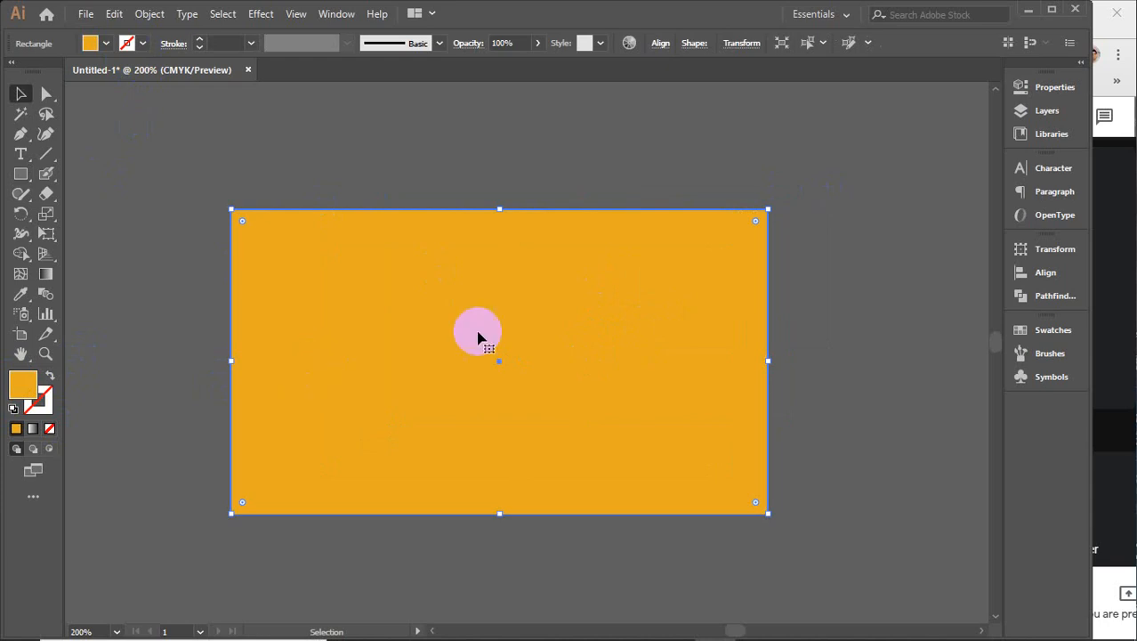
pyautogui.click(496, 209)
pyautogui.moveTo(766, 359); pyautogui.dragTo(702, 376)
pyautogui.press('a')
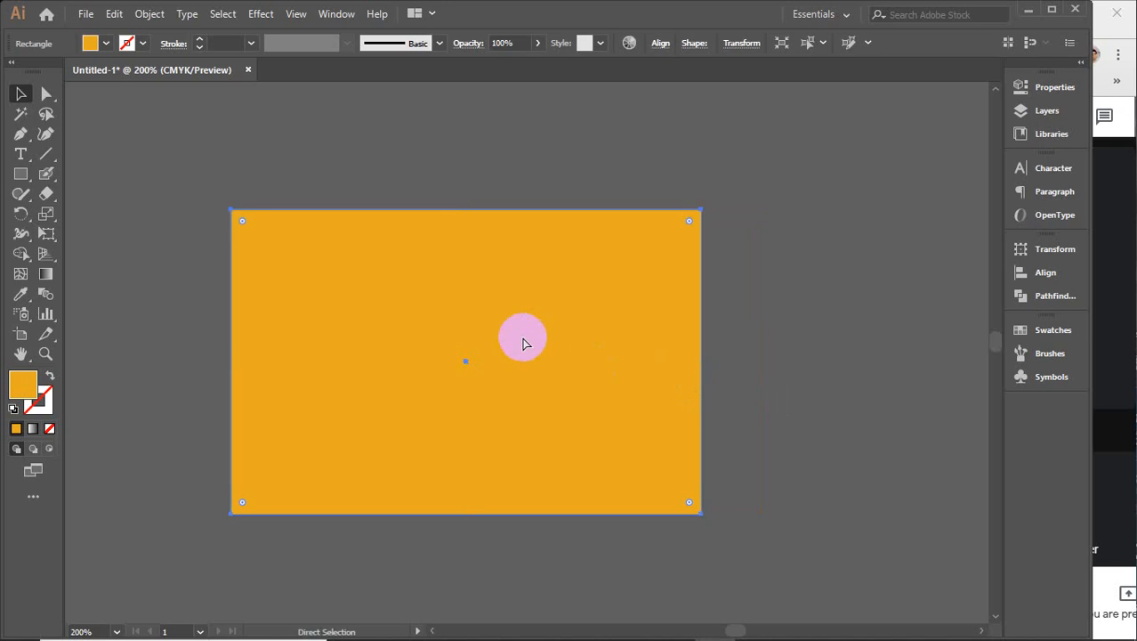
pyautogui.press('v')
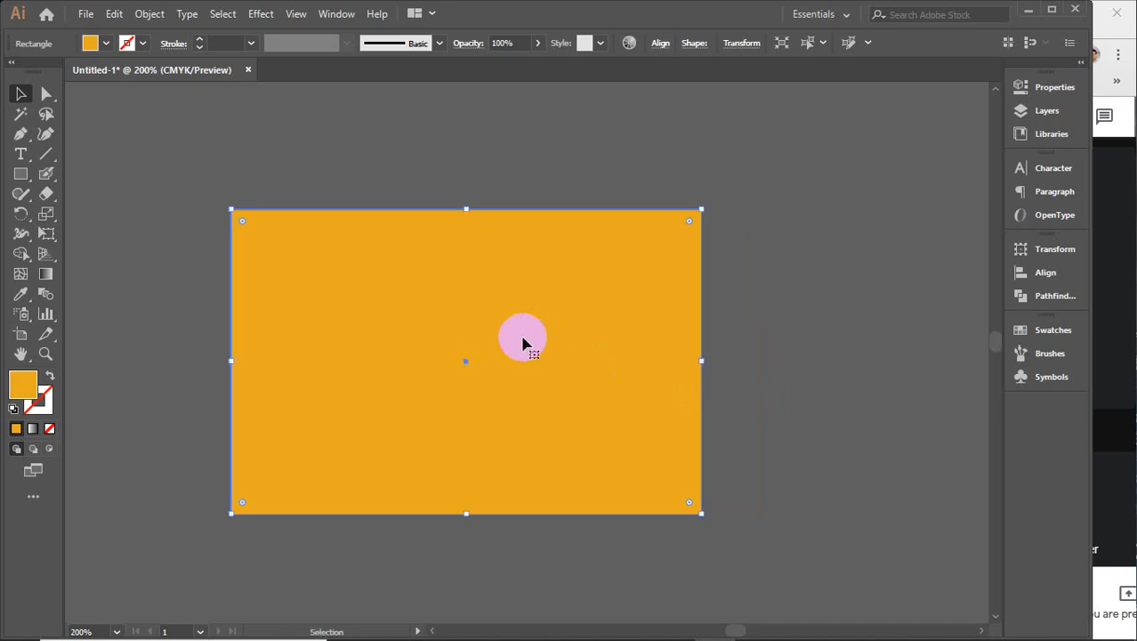
# - Change the rectangle's fill to a solid blue swatch
pyautogui.click(106, 43)
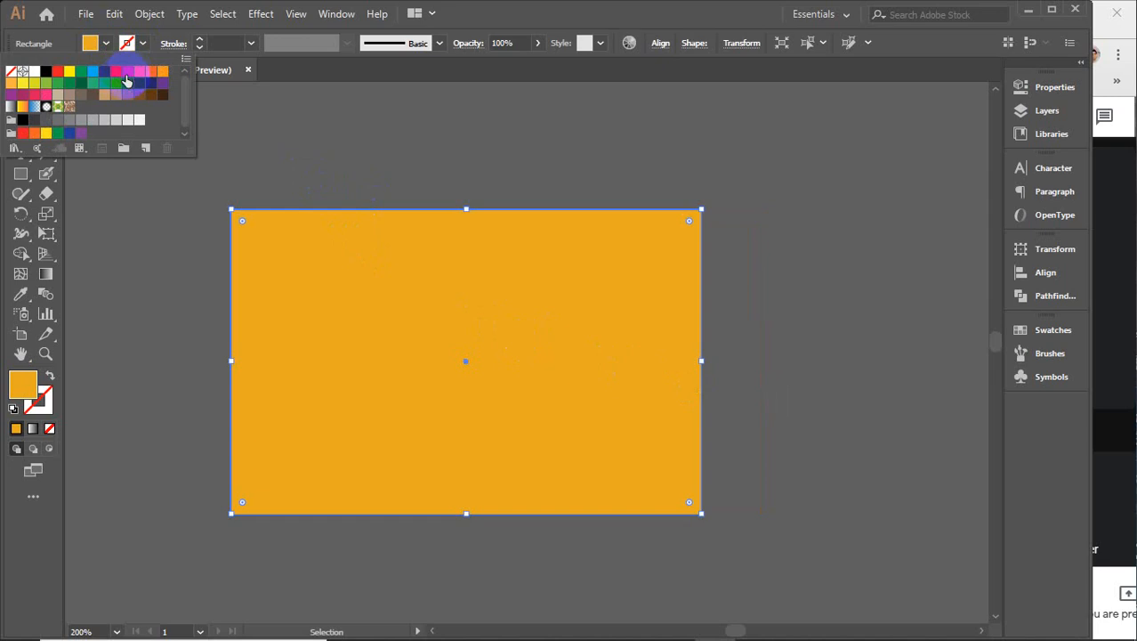
pyautogui.click(127, 81)
pyautogui.click(106, 43)
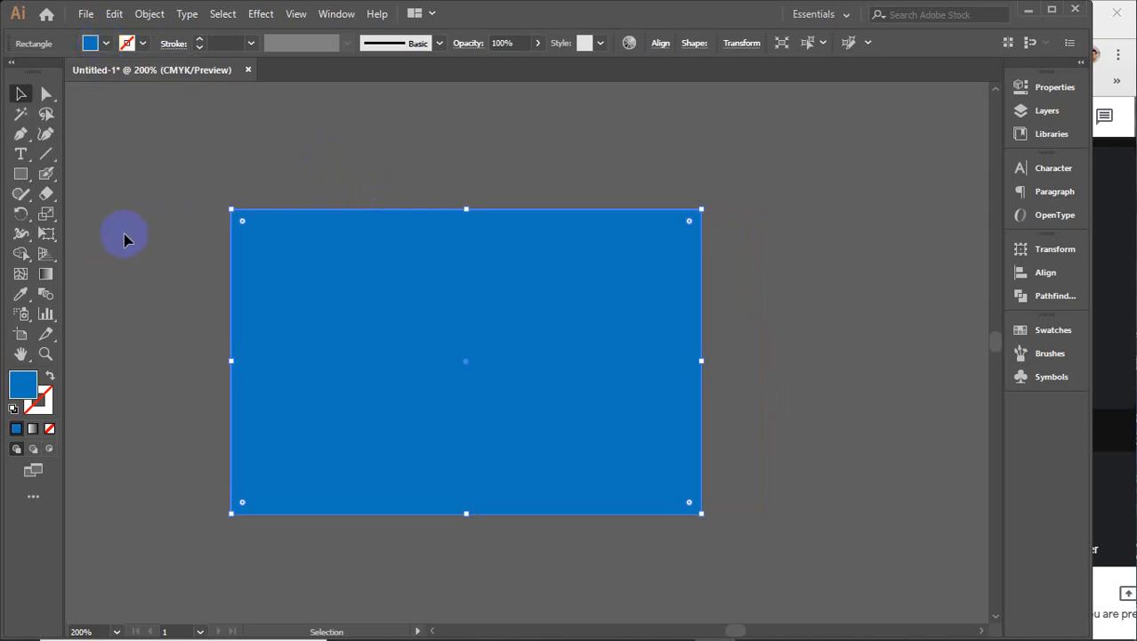
# - Activate the Eraser tool from the group with Scissors and Knife
pyautogui.click(44, 195)
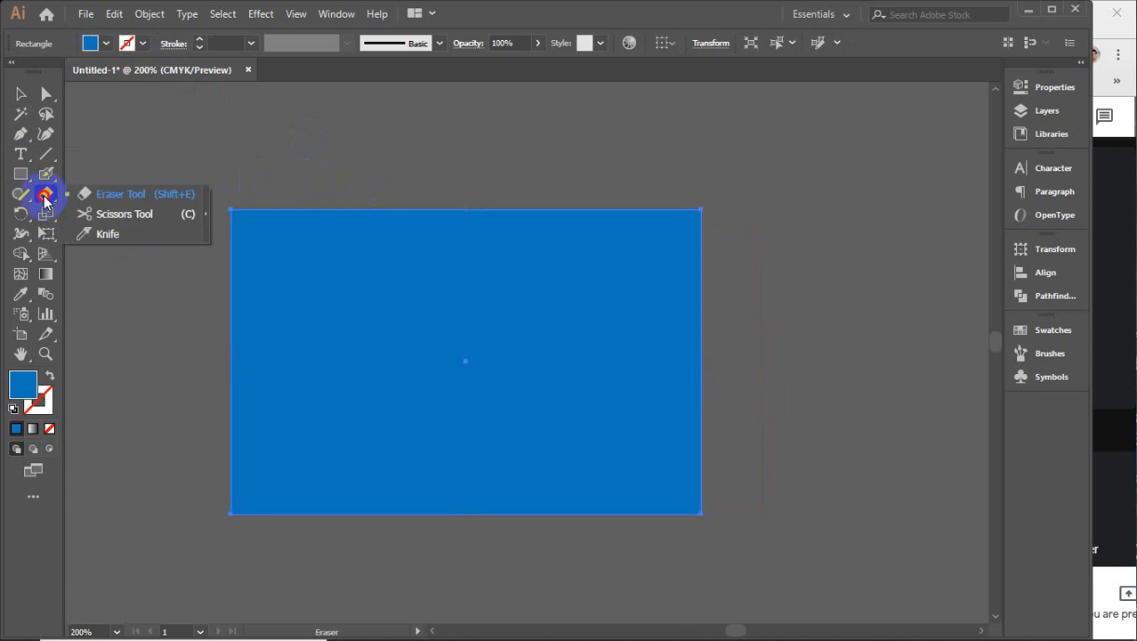
pyautogui.moveTo(45, 199); pyautogui.dragTo(98, 202)
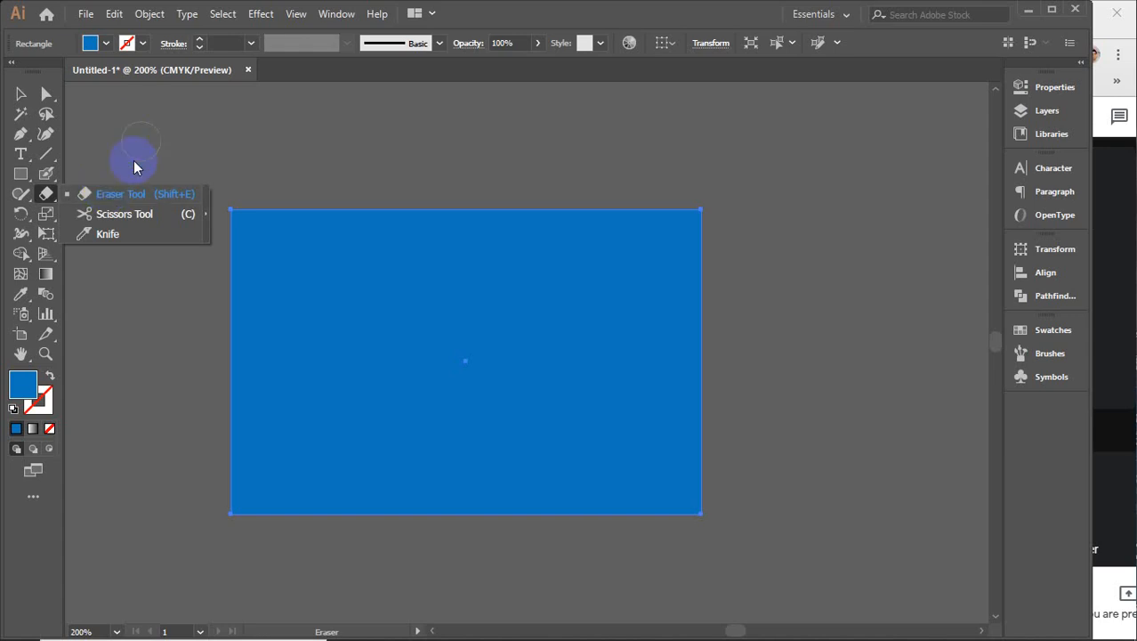
pyautogui.click(163, 197)
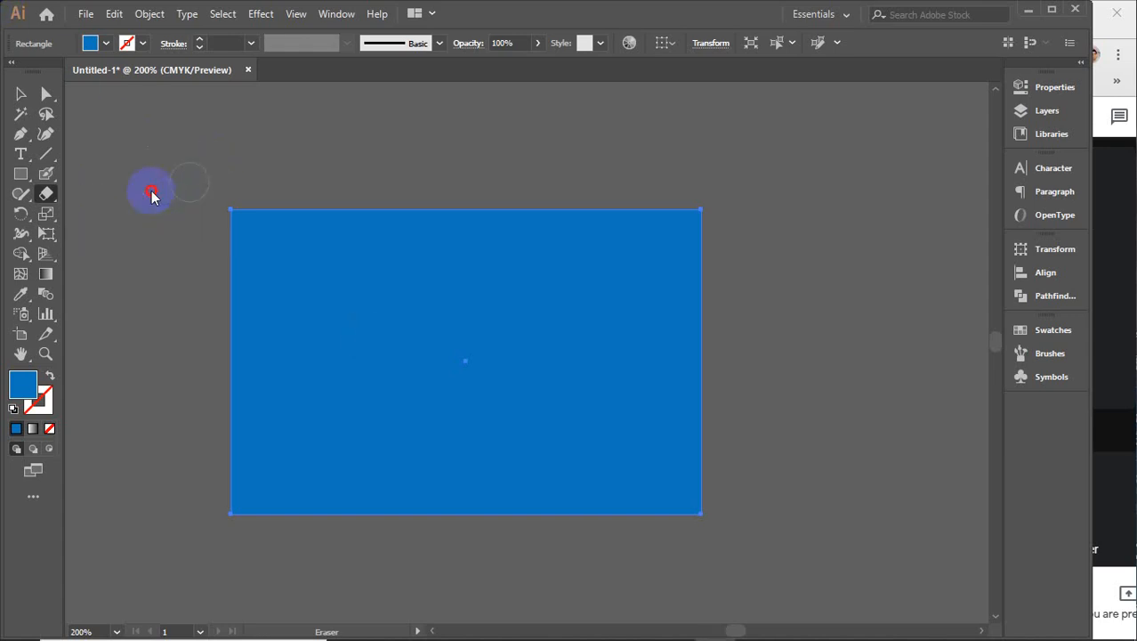
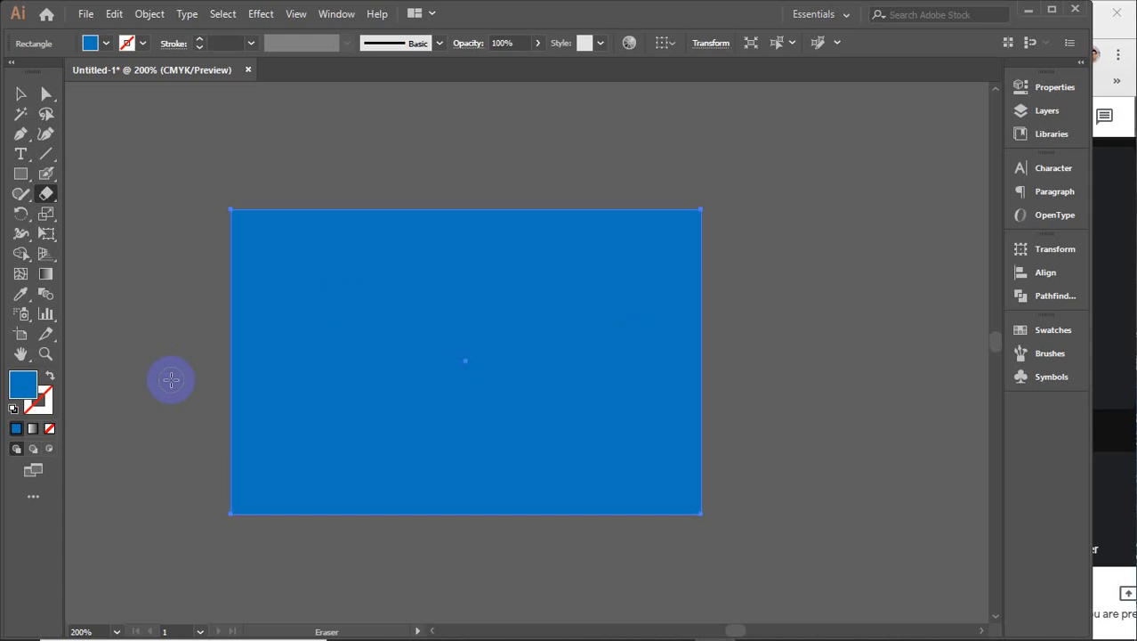
# - Switch to the Google Meet window and look through the participant list for everyone's microphone status, closing the list at the end
pyautogui.click(1113, 407)
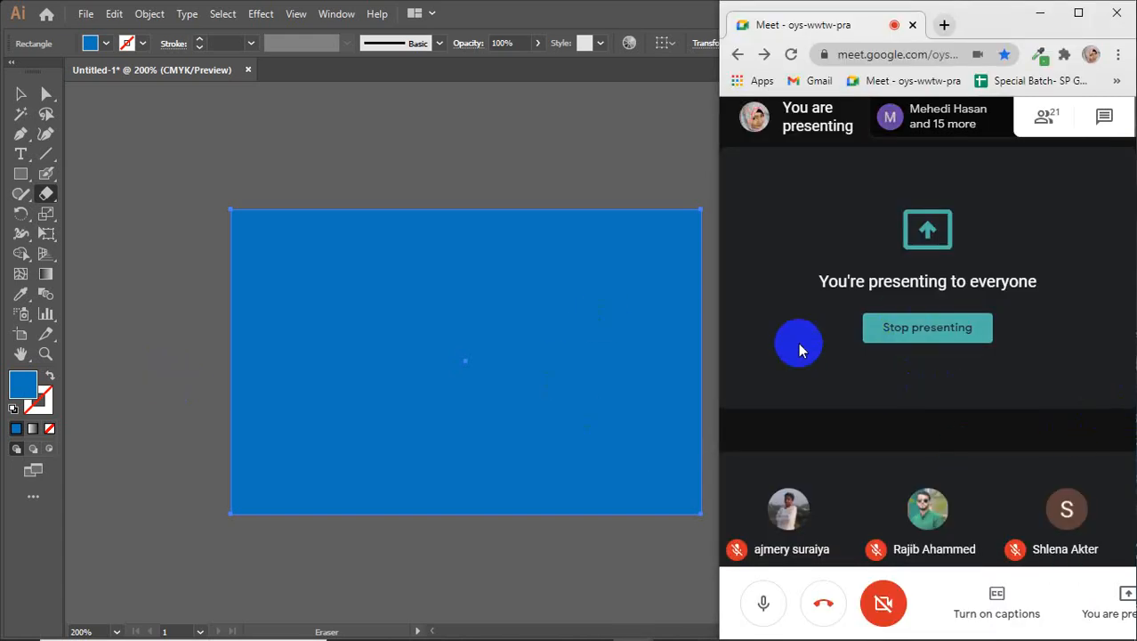
pyautogui.click(1044, 117)
pyautogui.scroll(-1, 1050, 383)
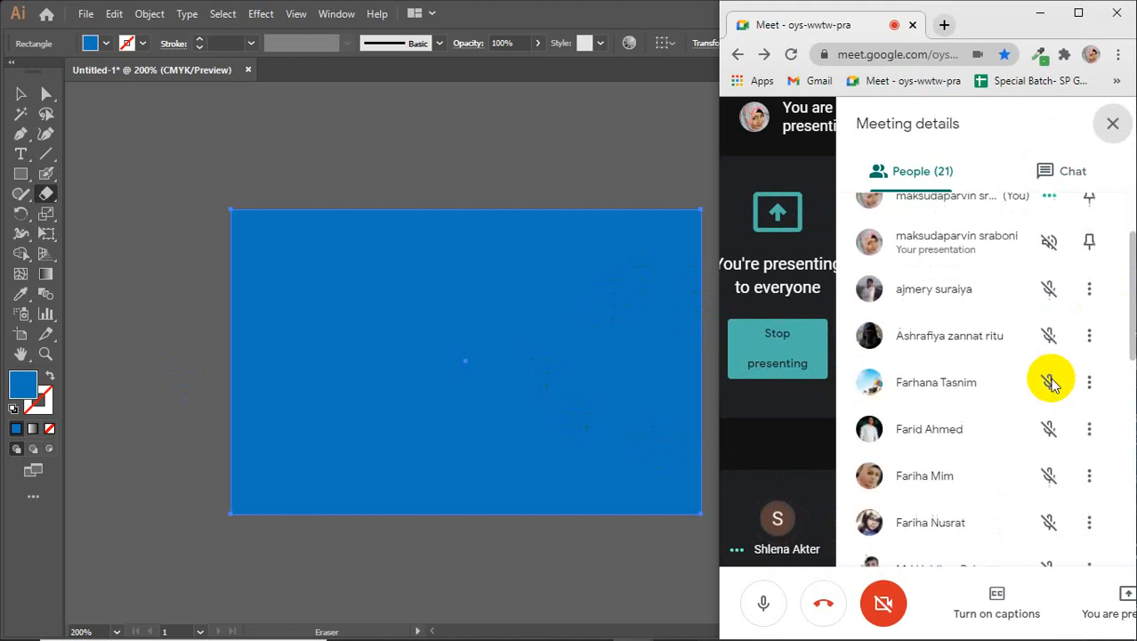
pyautogui.scroll(-1, 1053, 384)
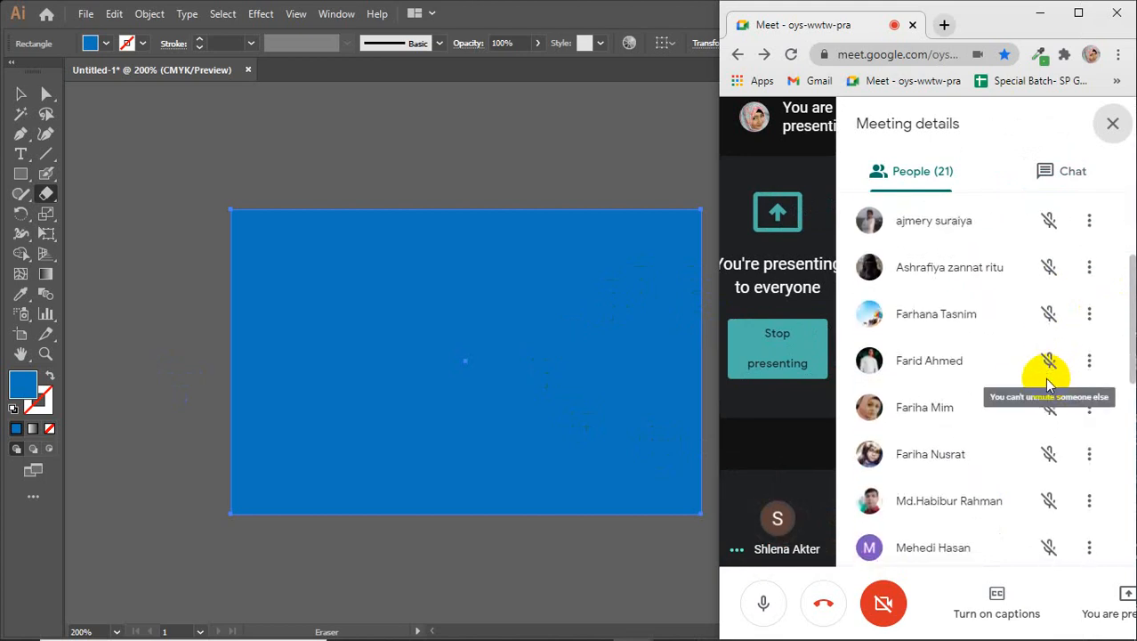
pyautogui.scroll(-1, 1053, 382)
pyautogui.scroll(-1, 1053, 383)
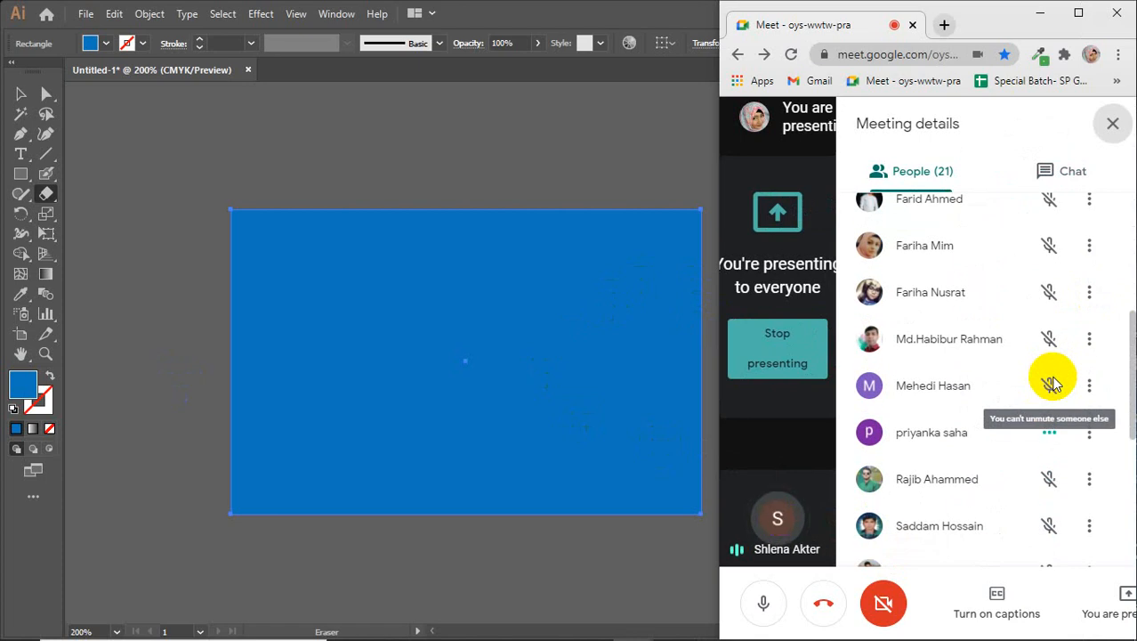
pyautogui.scroll(-2, 1053, 383)
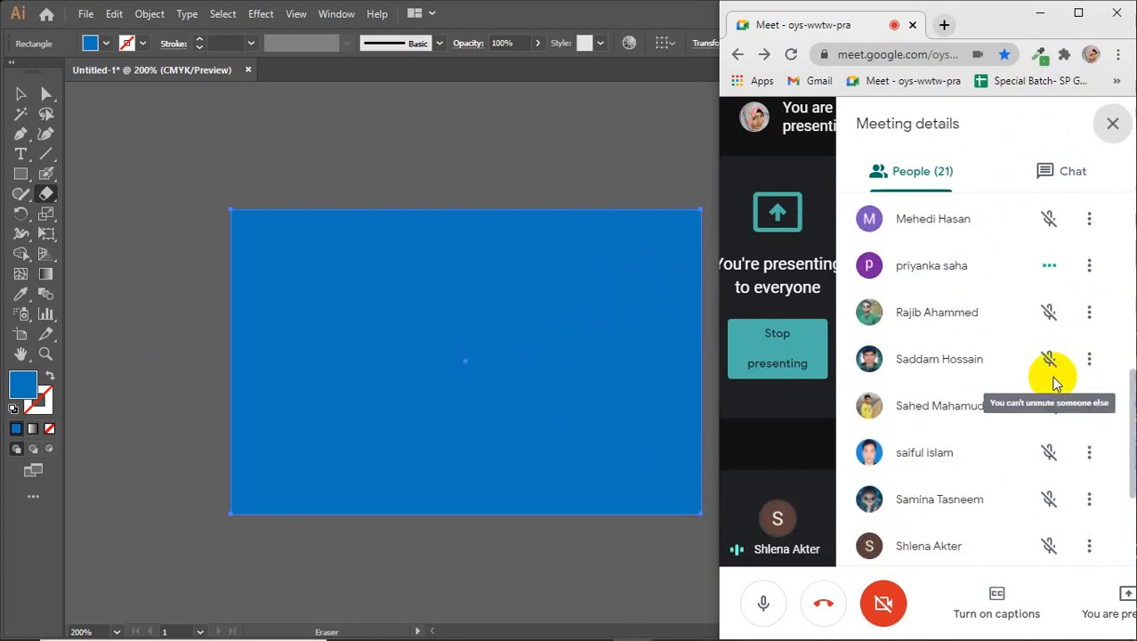
pyautogui.scroll(-2, 1056, 382)
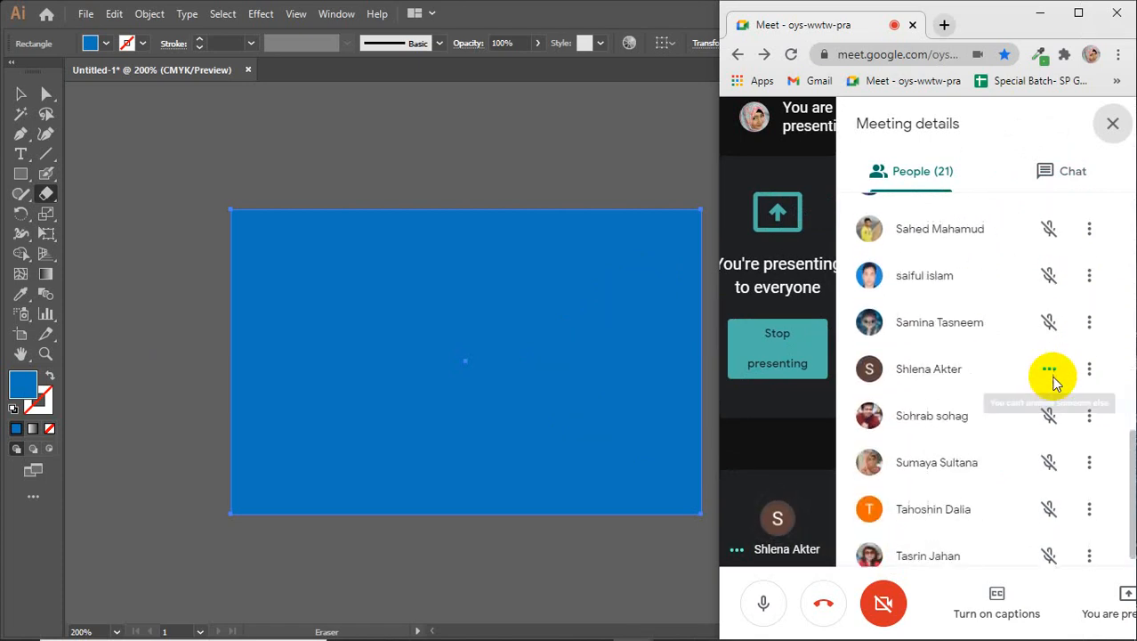
pyautogui.click(1112, 125)
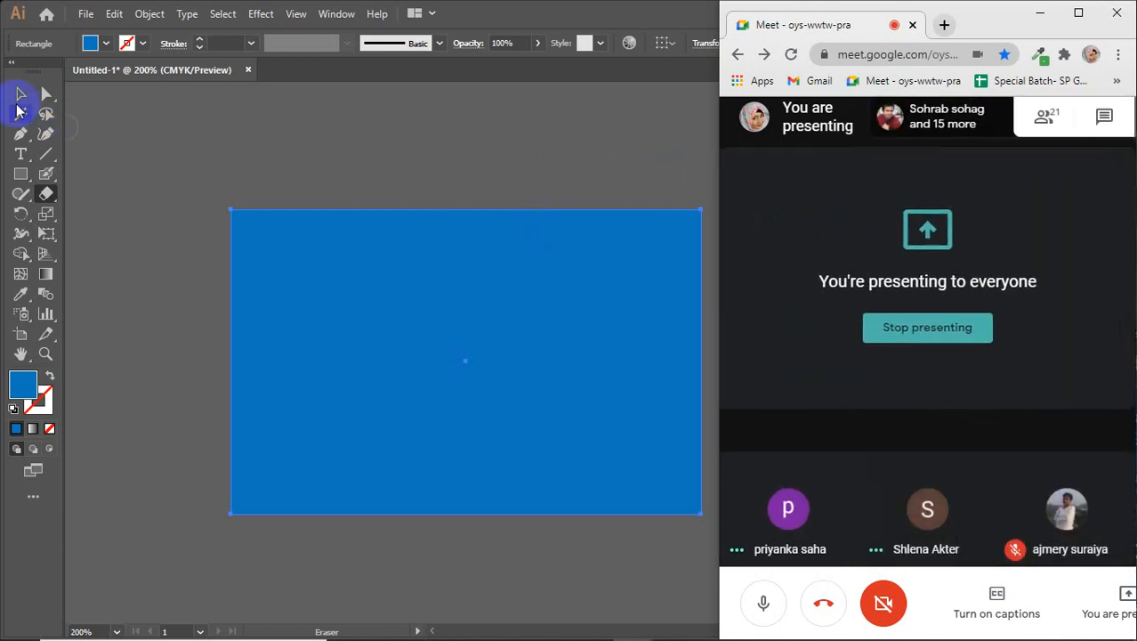
# - Erase three freehand curved bands through the blue rectangle: one across, one downward, and one from the right edge up to the top
pyautogui.click(46, 187)
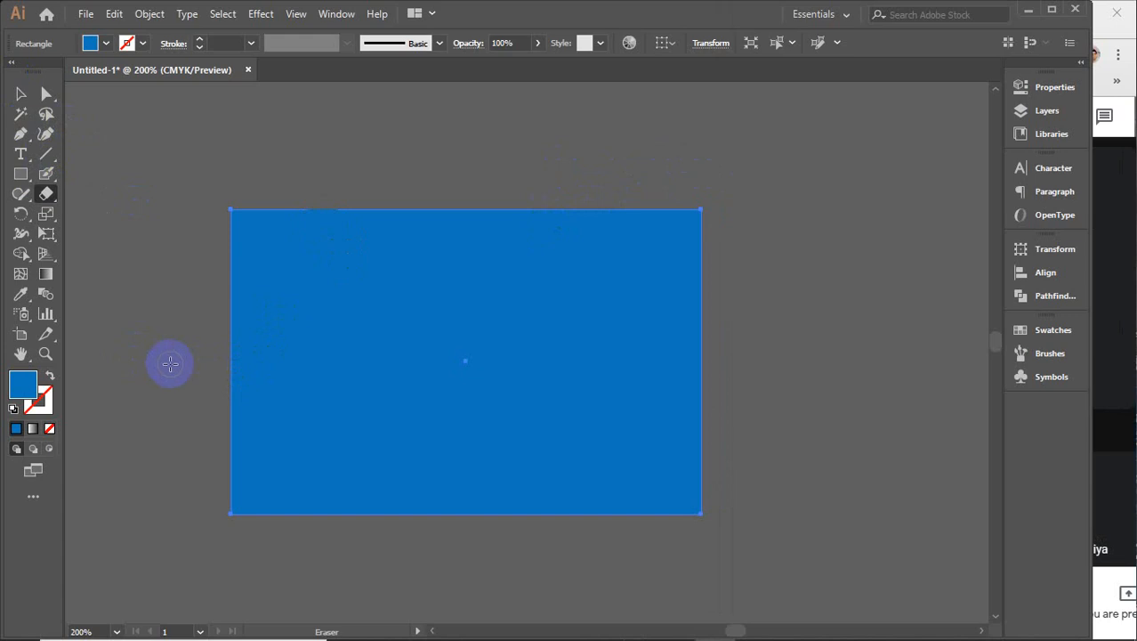
pyautogui.moveTo(173, 383)
pyautogui.mouseDown()
pyautogui.moveTo(225, 356)
pyautogui.moveTo(460, 345)
pyautogui.moveTo(689, 288)
pyautogui.moveTo(817, 276)
pyautogui.mouseUp()
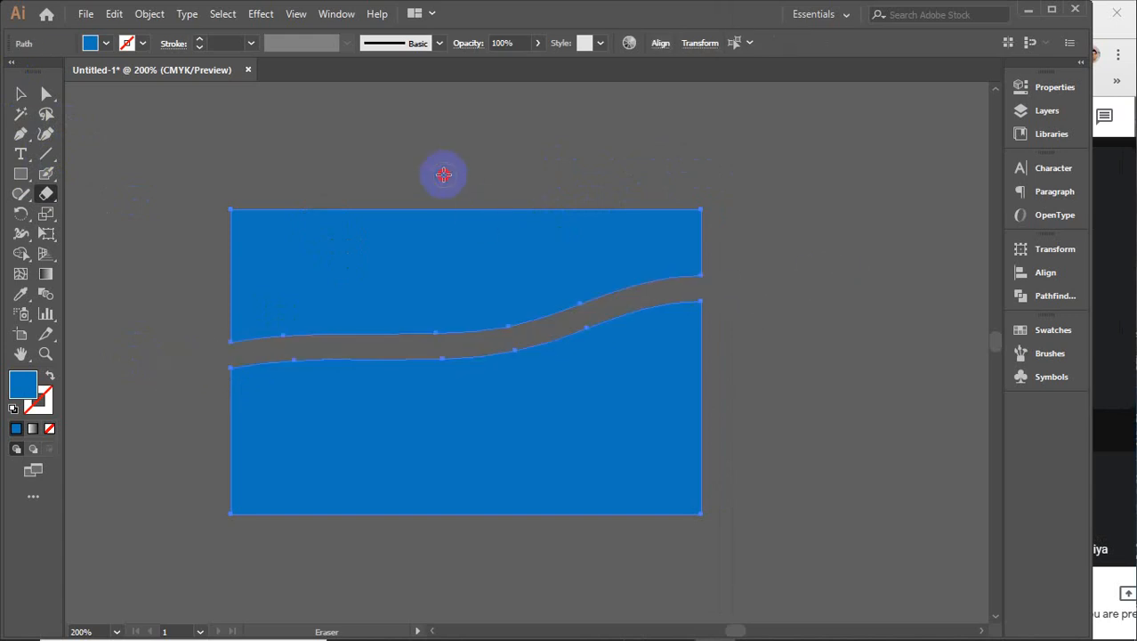
pyautogui.moveTo(441, 174)
pyautogui.mouseDown()
pyautogui.moveTo(431, 458)
pyautogui.moveTo(452, 529)
pyautogui.mouseUp()
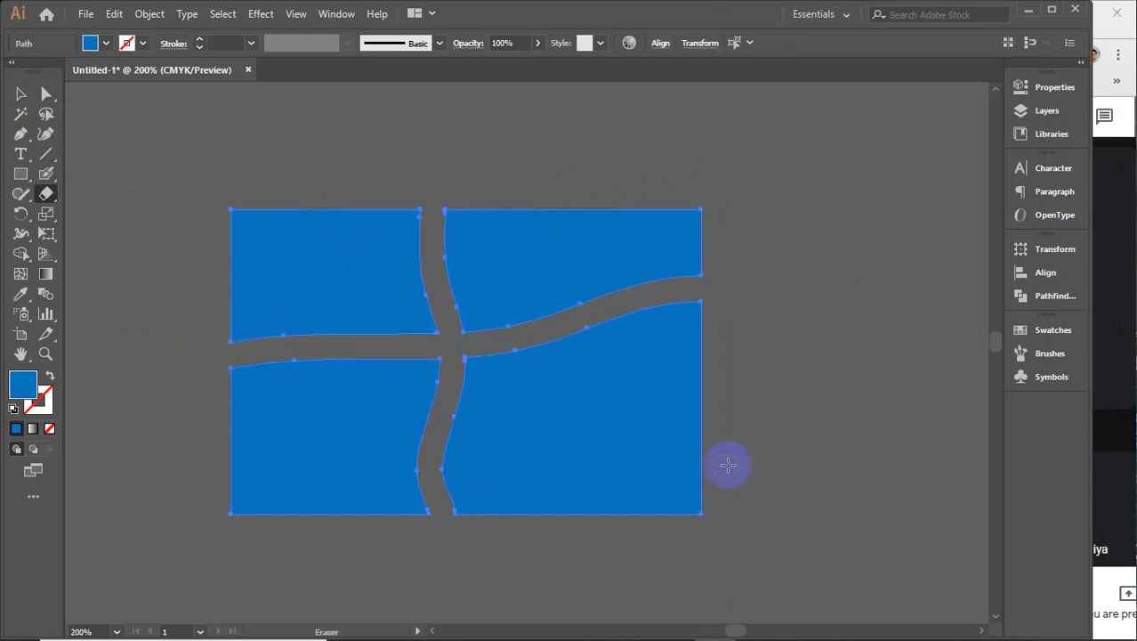
pyautogui.moveTo(743, 435)
pyautogui.mouseDown()
pyautogui.moveTo(665, 415)
pyautogui.moveTo(597, 417)
pyautogui.moveTo(571, 349)
pyautogui.moveTo(601, 185)
pyautogui.moveTo(583, 150)
pyautogui.mouseUp()
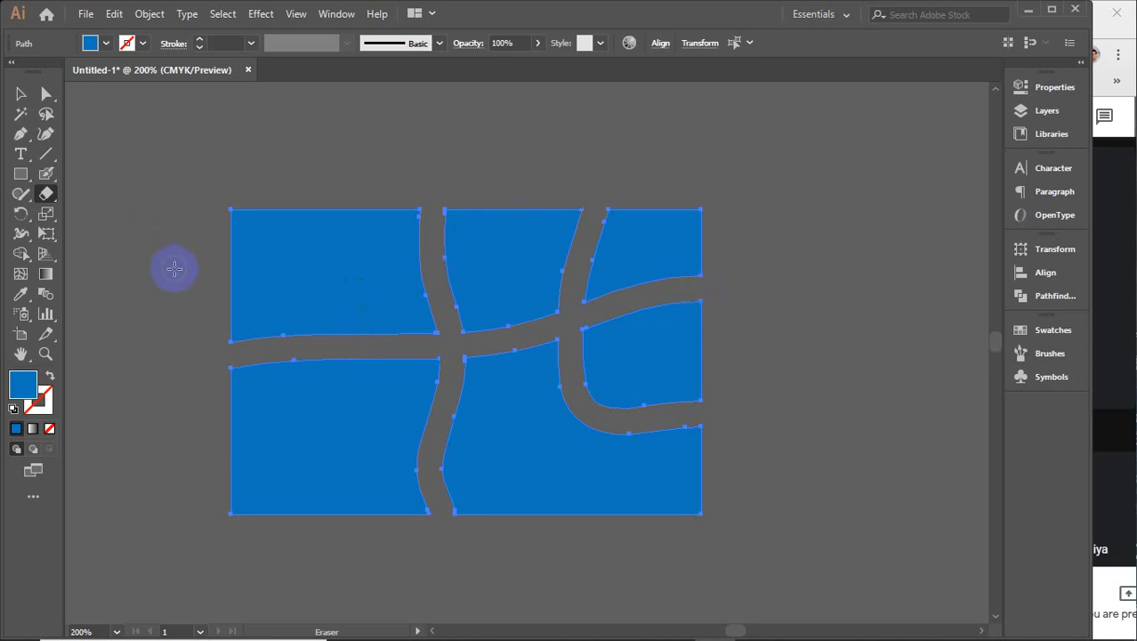
# - Erase a straight horizontal band across the upper part and a straight vertical band through the left part of the blue shape
pyautogui.moveTo(172, 270); pyautogui.dragTo(486, 267)
pyautogui.moveTo(721, 264); pyautogui.dragTo(714, 267)
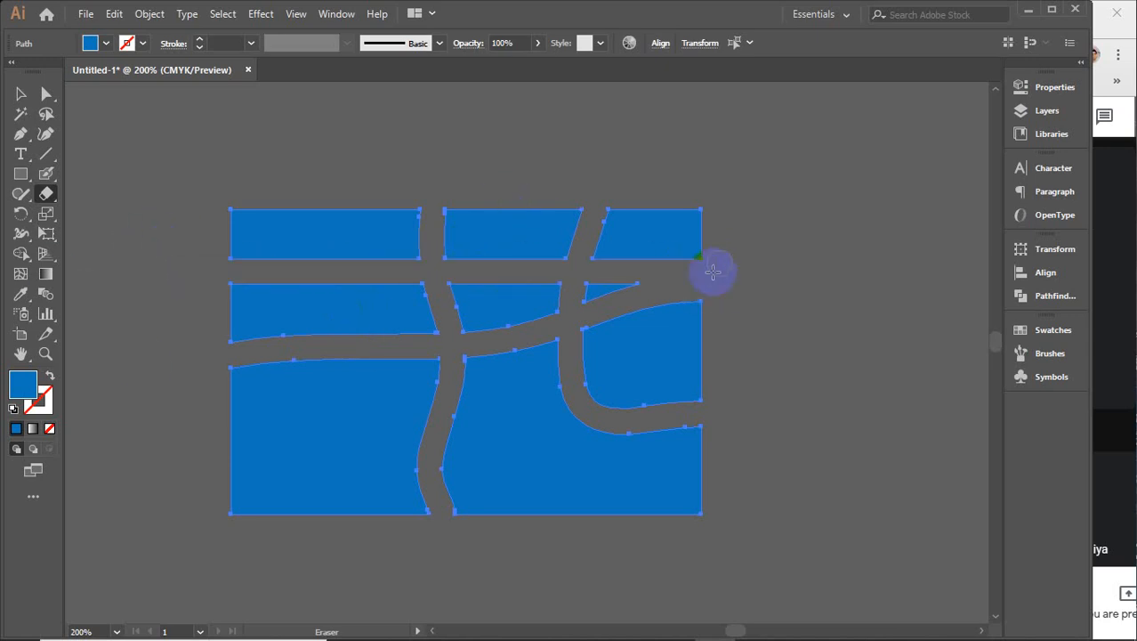
pyautogui.moveTo(320, 147)
pyautogui.mouseDown()
pyautogui.moveTo(319, 518)
pyautogui.moveTo(307, 570)
pyautogui.mouseUp()
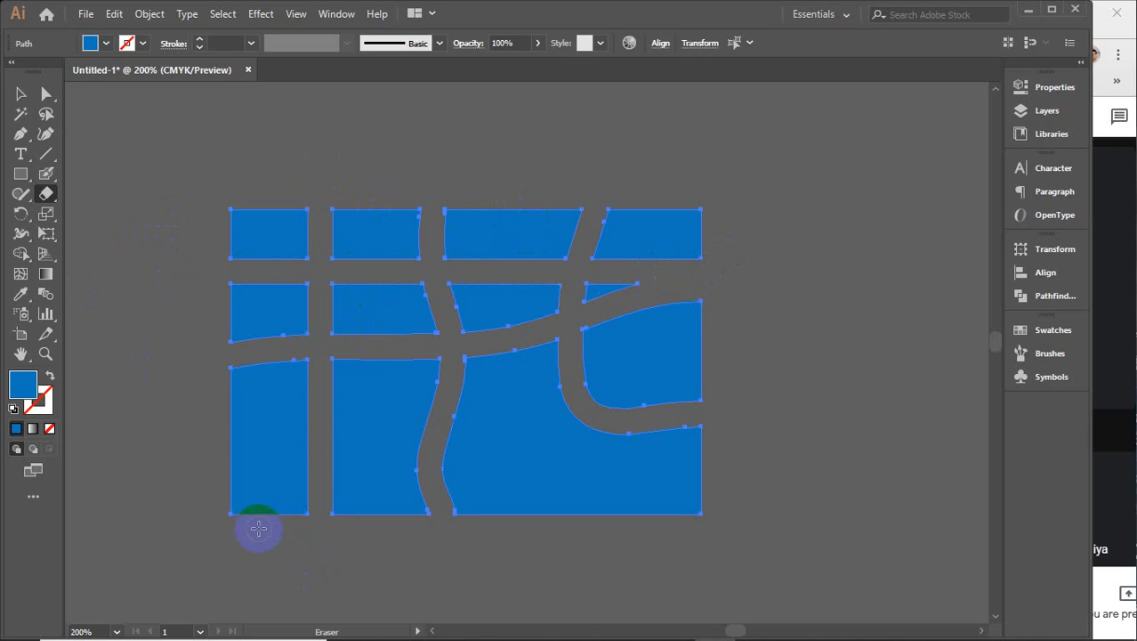
# - Move seven of the cut blue pieces apart with the Selection tool, shifting those in the left column and upper rows outward
pyautogui.click(21, 93)
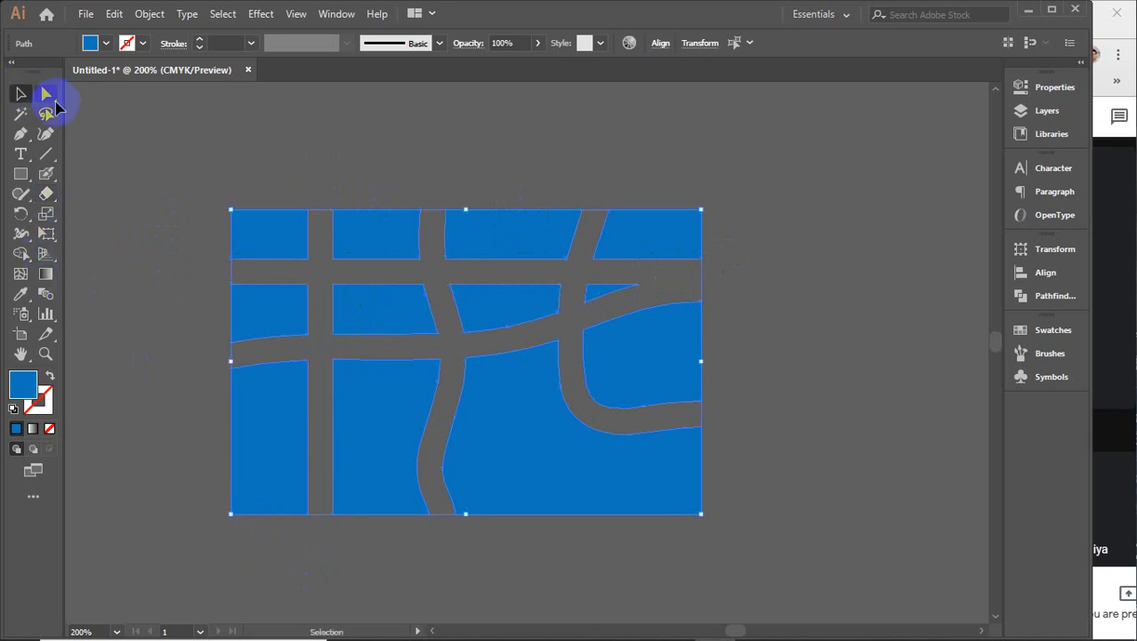
pyautogui.click(308, 140)
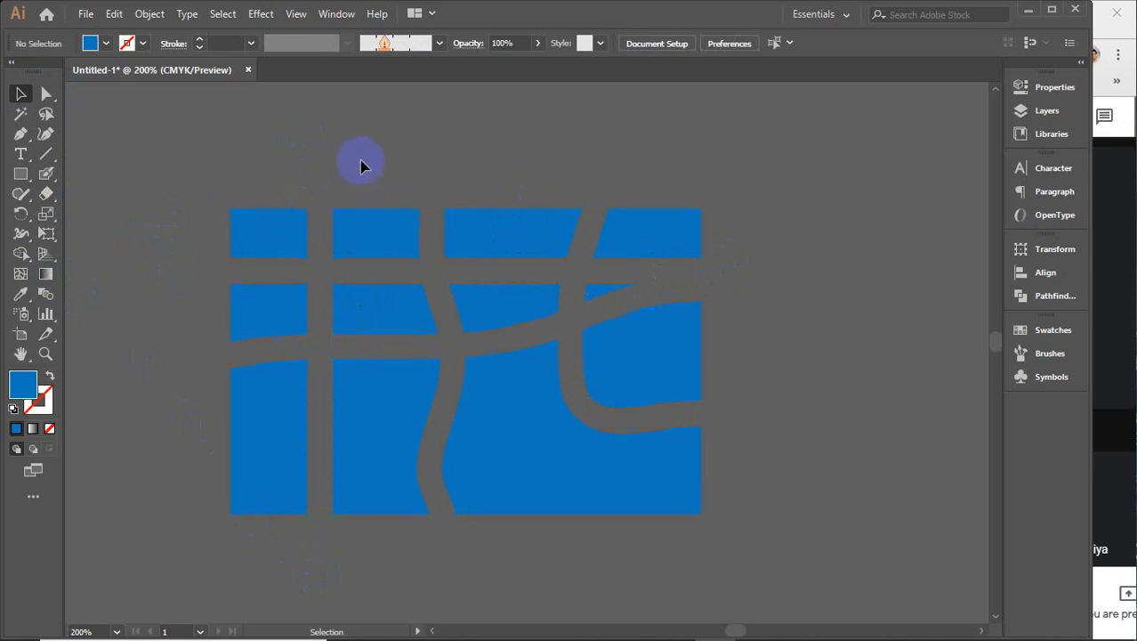
pyautogui.click(260, 456)
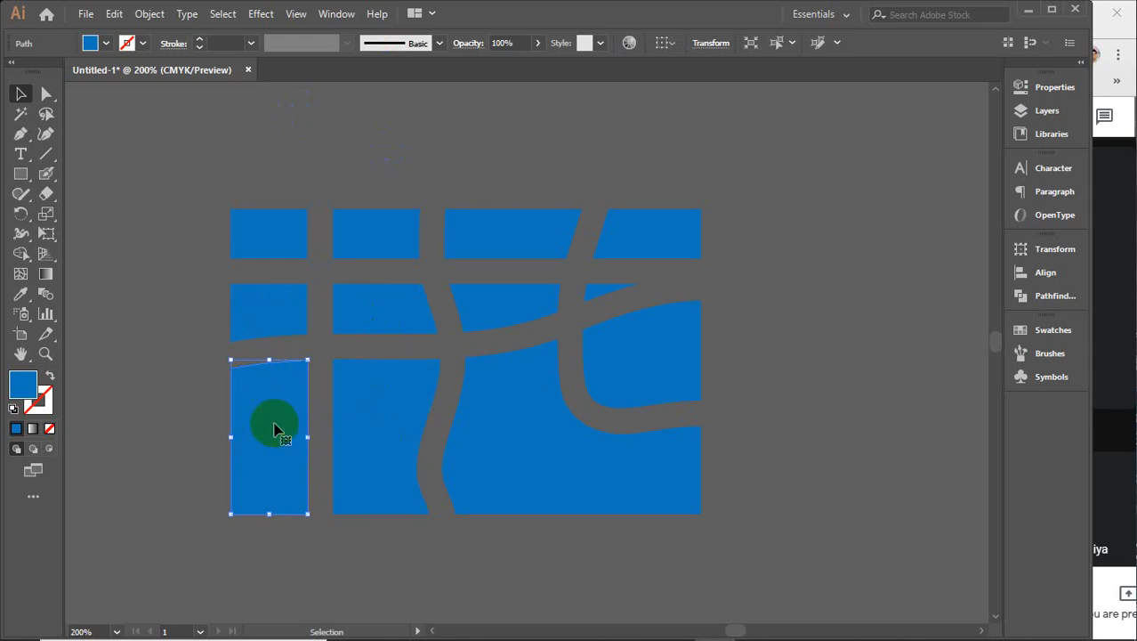
pyautogui.moveTo(271, 424); pyautogui.dragTo(211, 427)
pyautogui.moveTo(254, 307); pyautogui.dragTo(236, 284)
pyautogui.moveTo(267, 238); pyautogui.dragTo(273, 156)
pyautogui.moveTo(392, 244); pyautogui.dragTo(407, 182)
pyautogui.moveTo(527, 242); pyautogui.dragTo(556, 167)
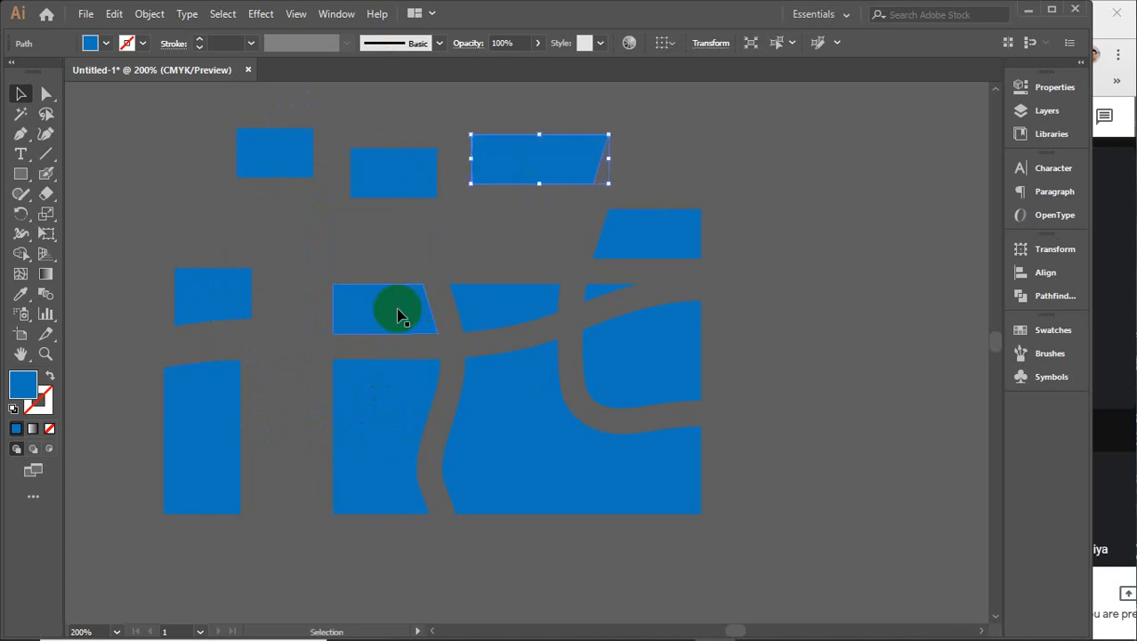
pyautogui.moveTo(399, 309); pyautogui.dragTo(400, 279)
pyautogui.moveTo(503, 310); pyautogui.dragTo(514, 285)
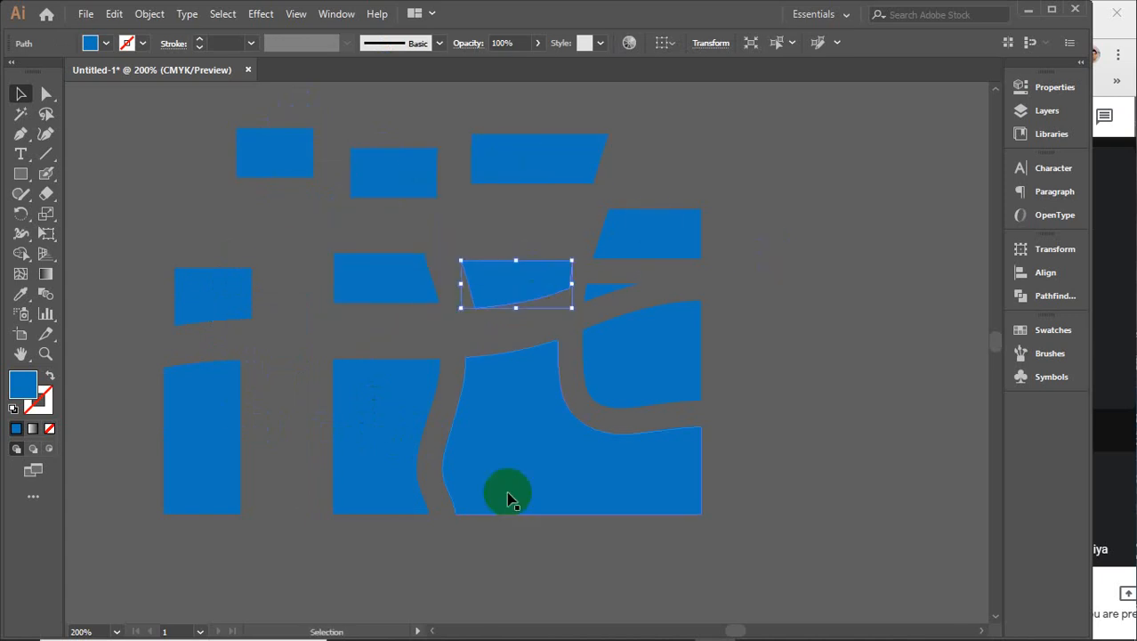
# - Discard the separated blue pieces and restore the whole orange rectangle
pyautogui.moveTo(116, 123); pyautogui.dragTo(792, 534)
pyautogui.press('Delete')
pyautogui.hotkey('ctrl', 'v')
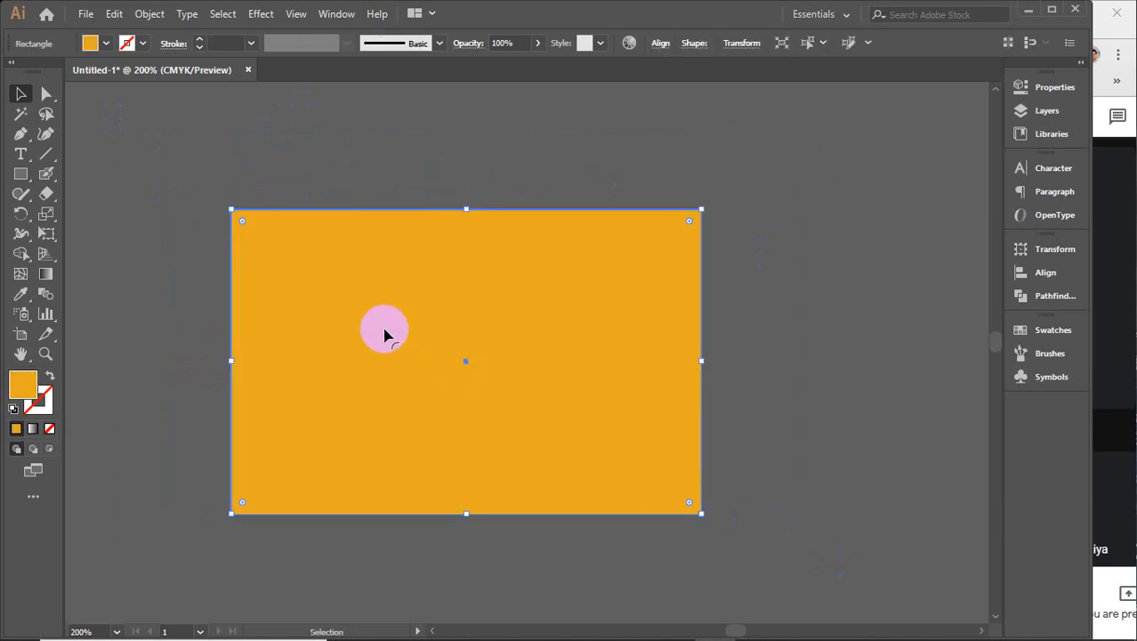
# - Erase a wider freehand horizontal band across the orange rectangle with the enlarged Eraser and undo it
pyautogui.click(45, 192)
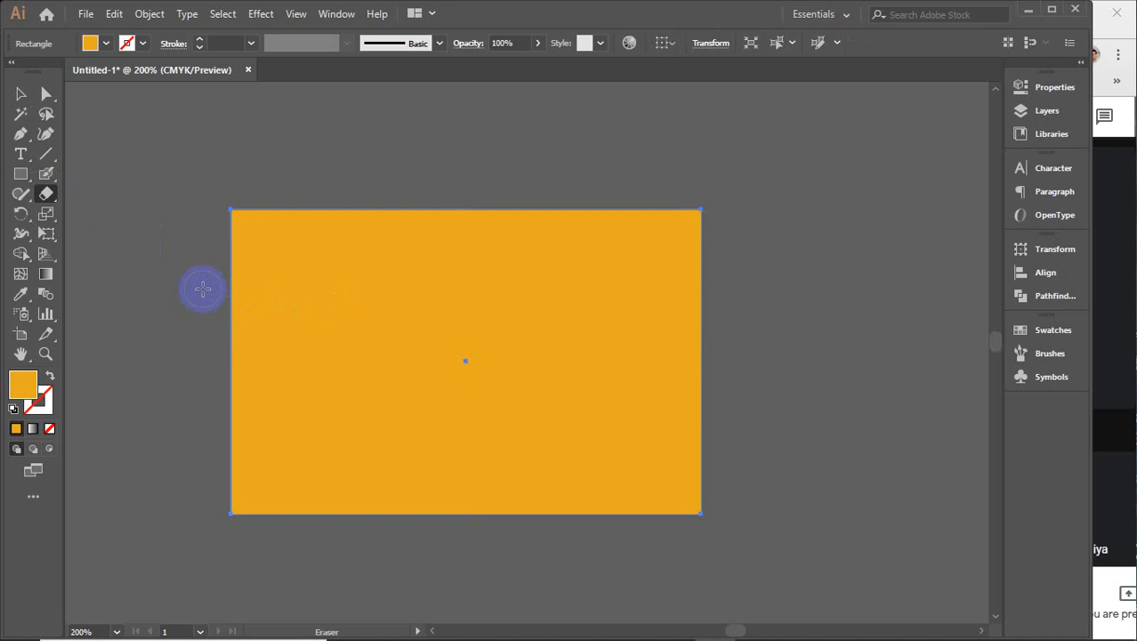
pyautogui.moveTo(166, 310); pyautogui.dragTo(842, 333)
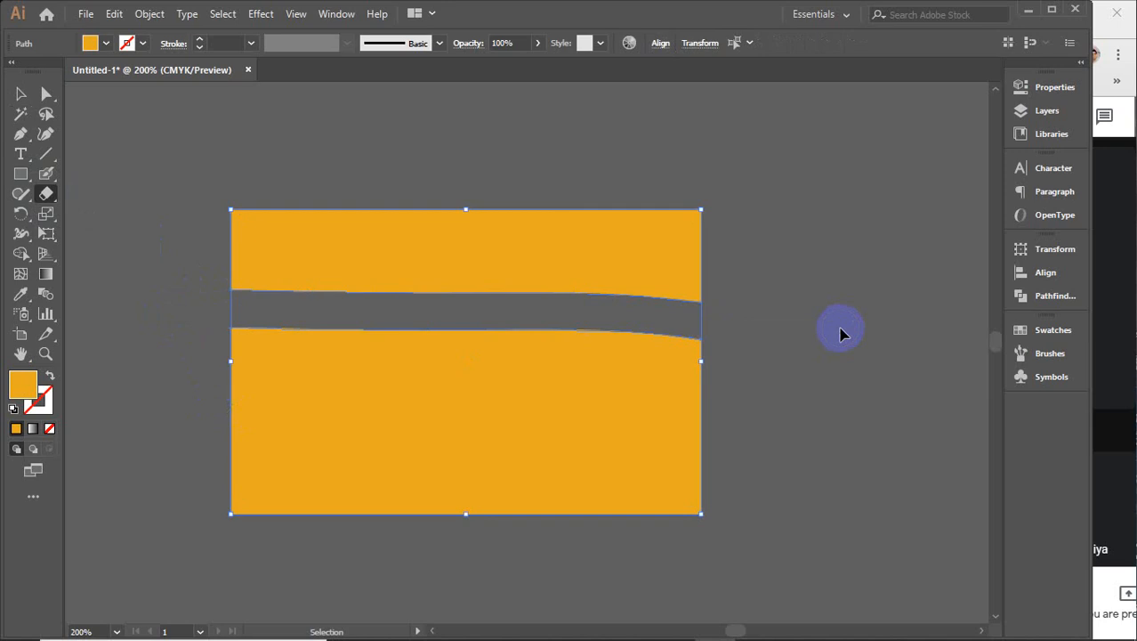
pyautogui.hotkey('ctrl', 'z')
# - Erase a straight horizontal and a straight vertical band through the orange rectangle, and undo them to restore the whole shape
pyautogui.moveTo(181, 322); pyautogui.dragTo(921, 320)
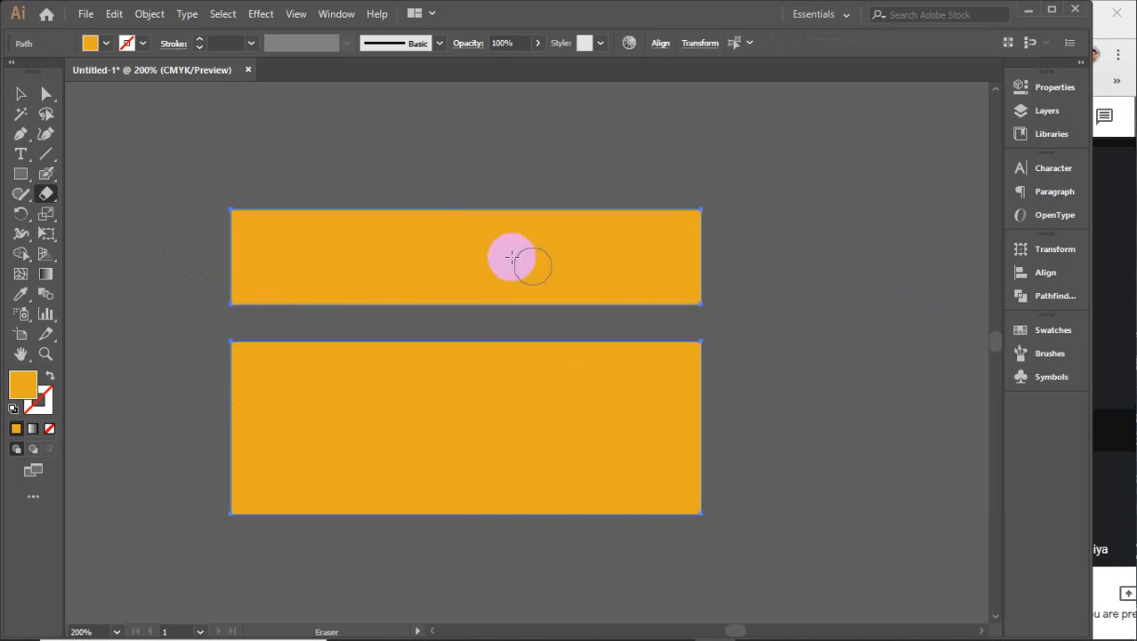
pyautogui.moveTo(390, 166); pyautogui.dragTo(364, 192)
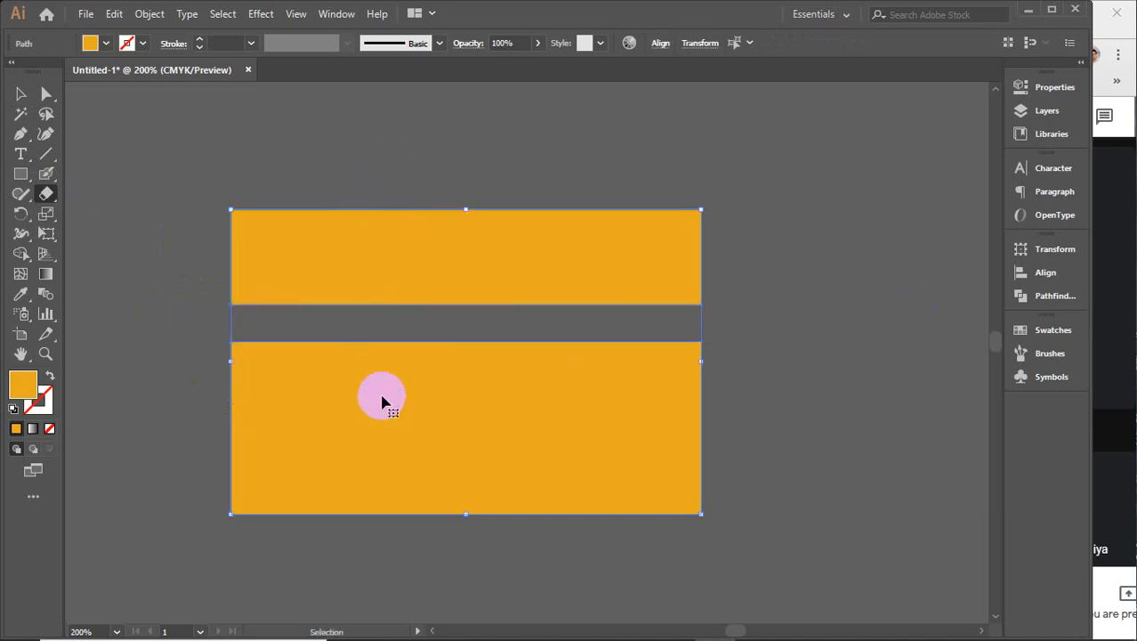
pyautogui.moveTo(433, 174)
pyautogui.mouseDown()
pyautogui.moveTo(385, 157)
pyautogui.moveTo(386, 587)
pyautogui.mouseUp()
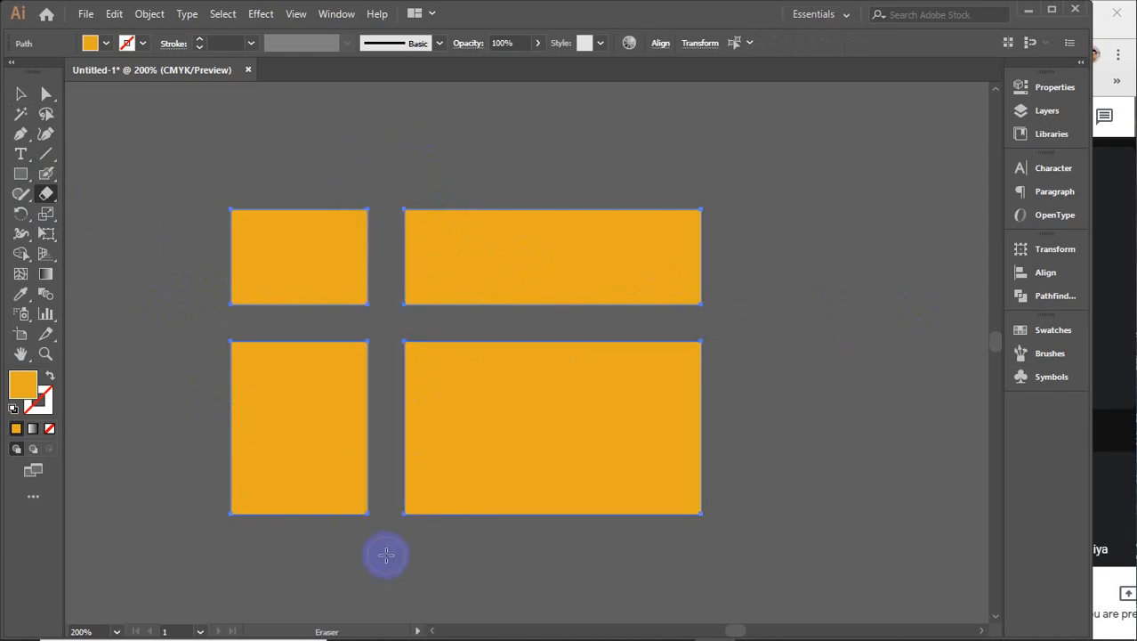
pyautogui.hotkey('ctrl', 'z')
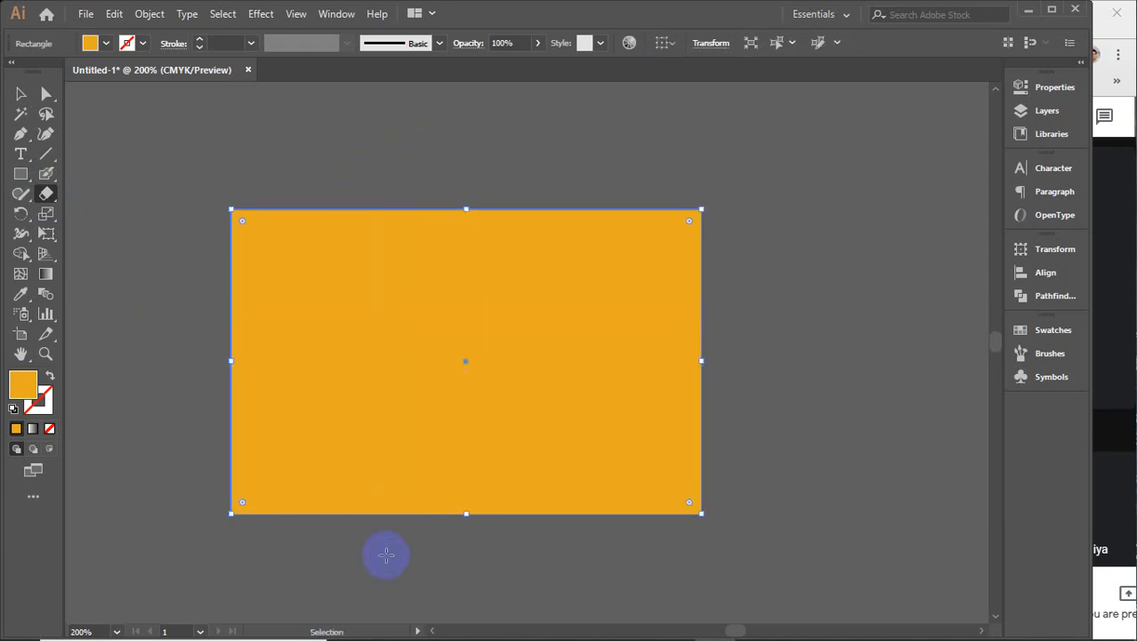
# - Fill the rectangle copy behind the four erased orange pieces with dark blue, trying CMYK Cyan and a medium blue first
pyautogui.click(106, 43)
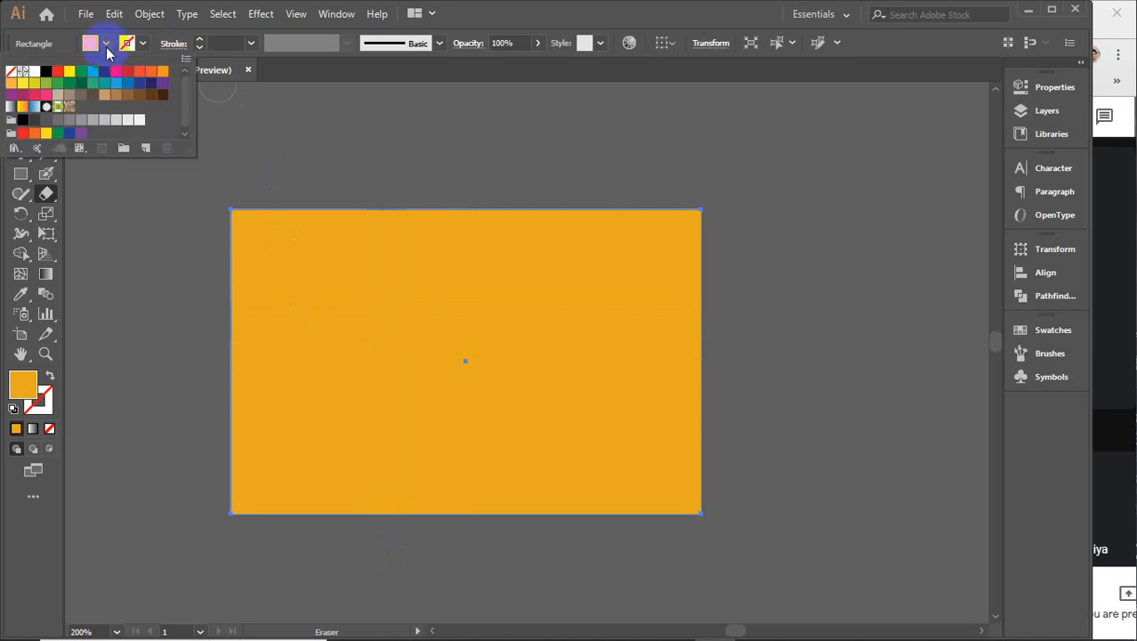
pyautogui.click(92, 72)
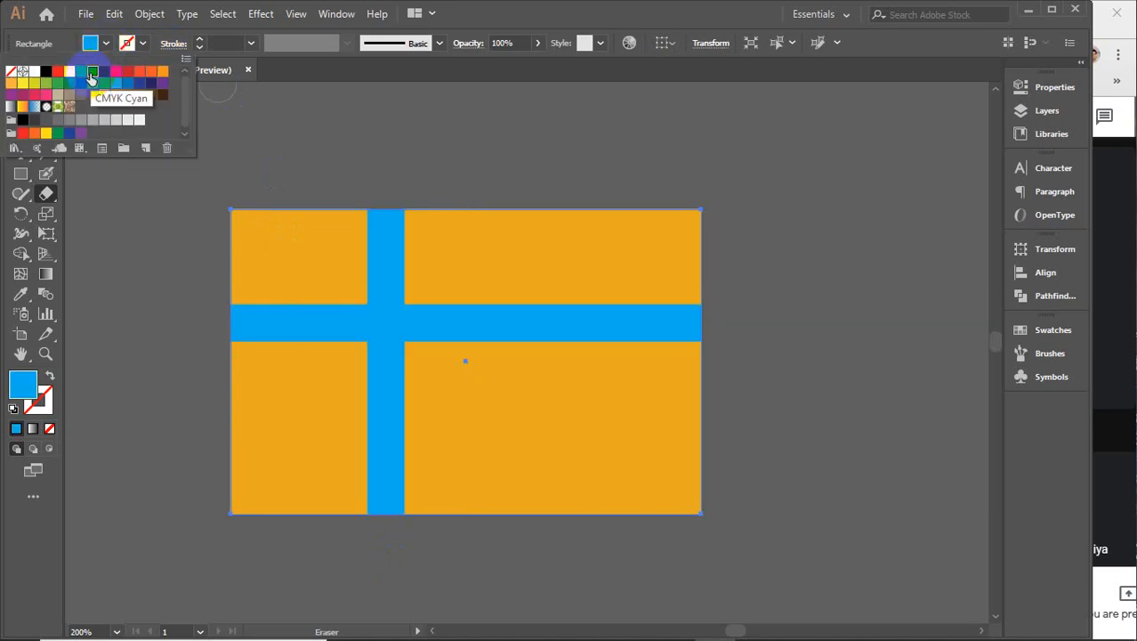
pyautogui.click(125, 83)
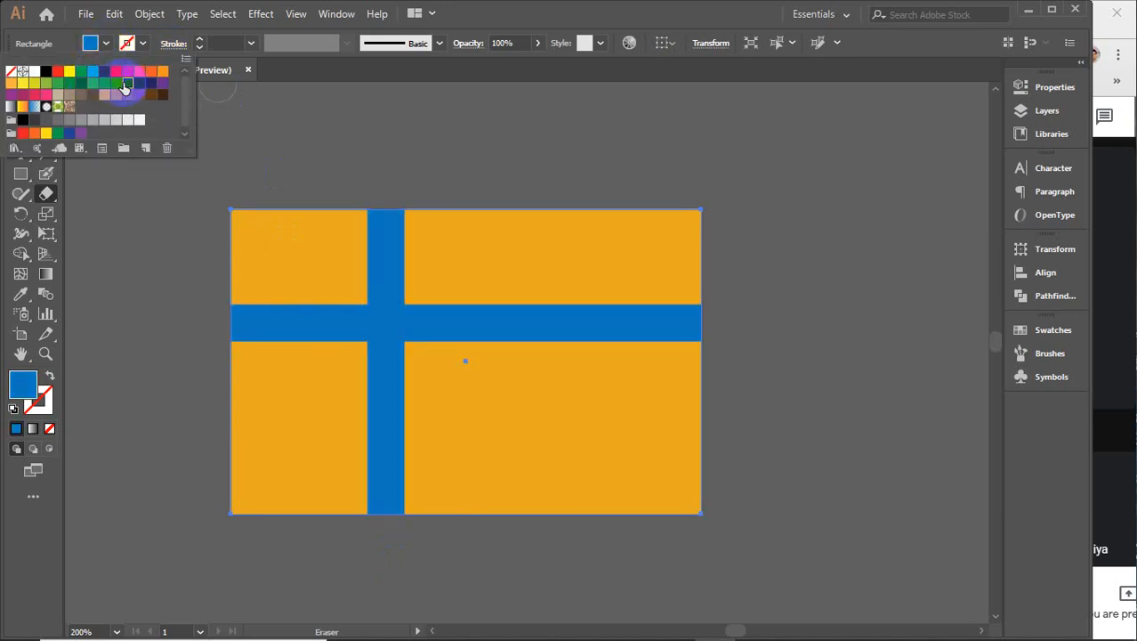
pyautogui.click(139, 83)
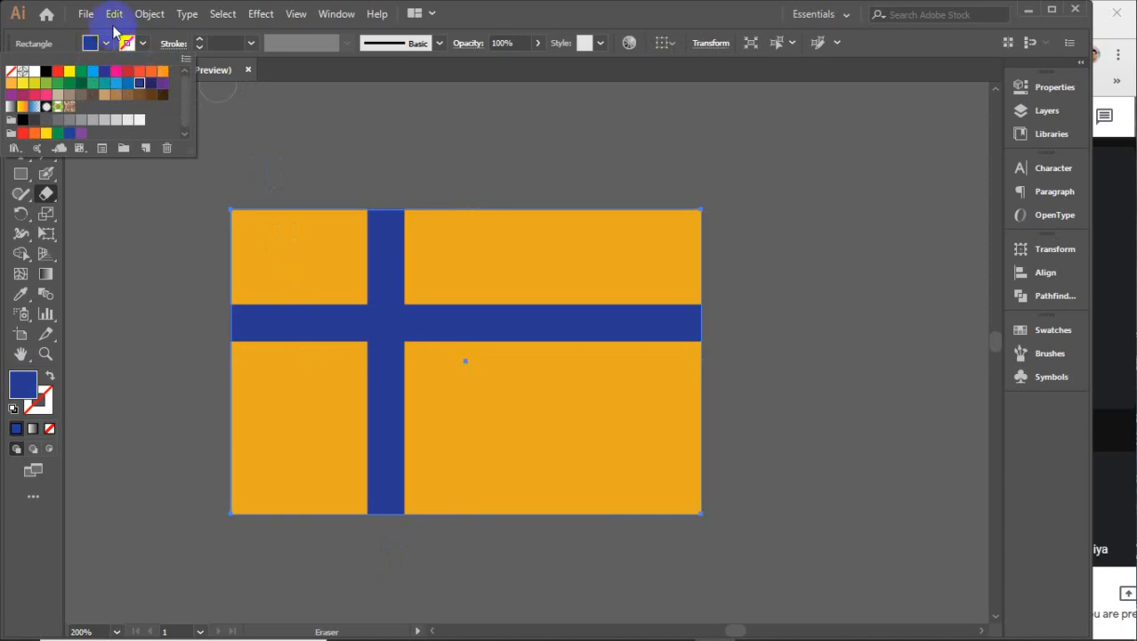
pyautogui.click(20, 92)
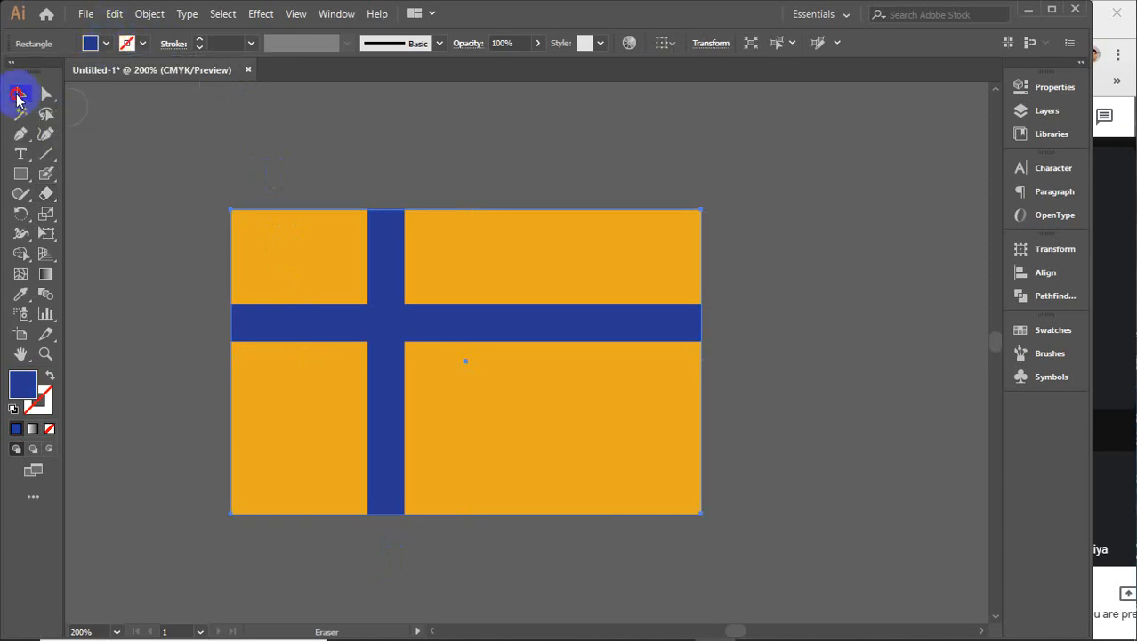
pyautogui.click(367, 158)
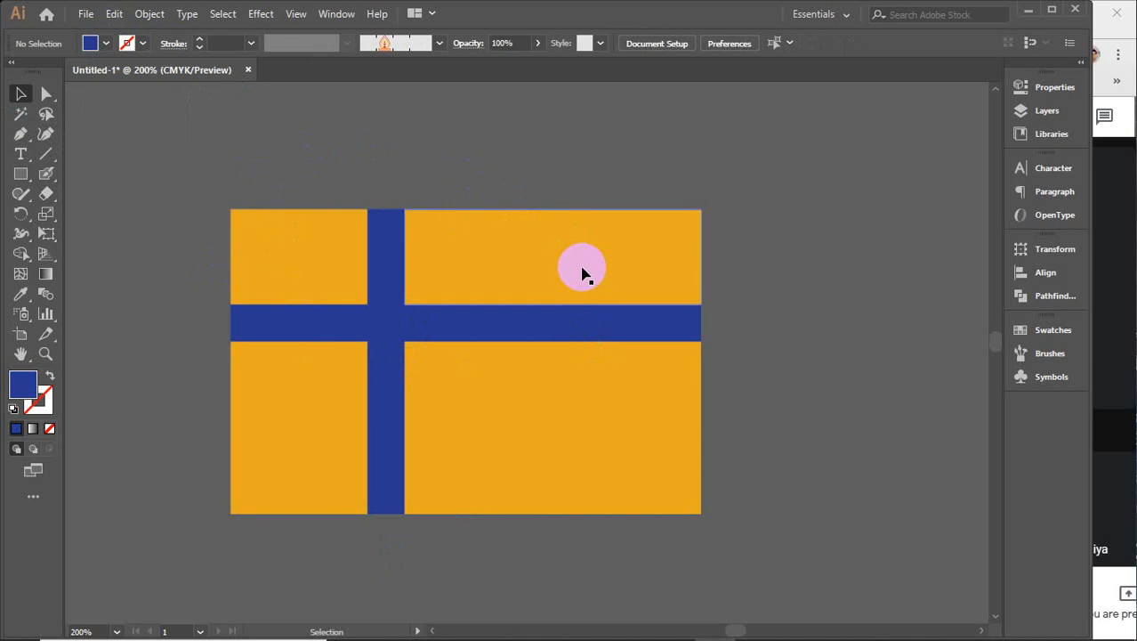
# - Select the four orange pieces of the flag together and group them
pyautogui.click(335, 240)
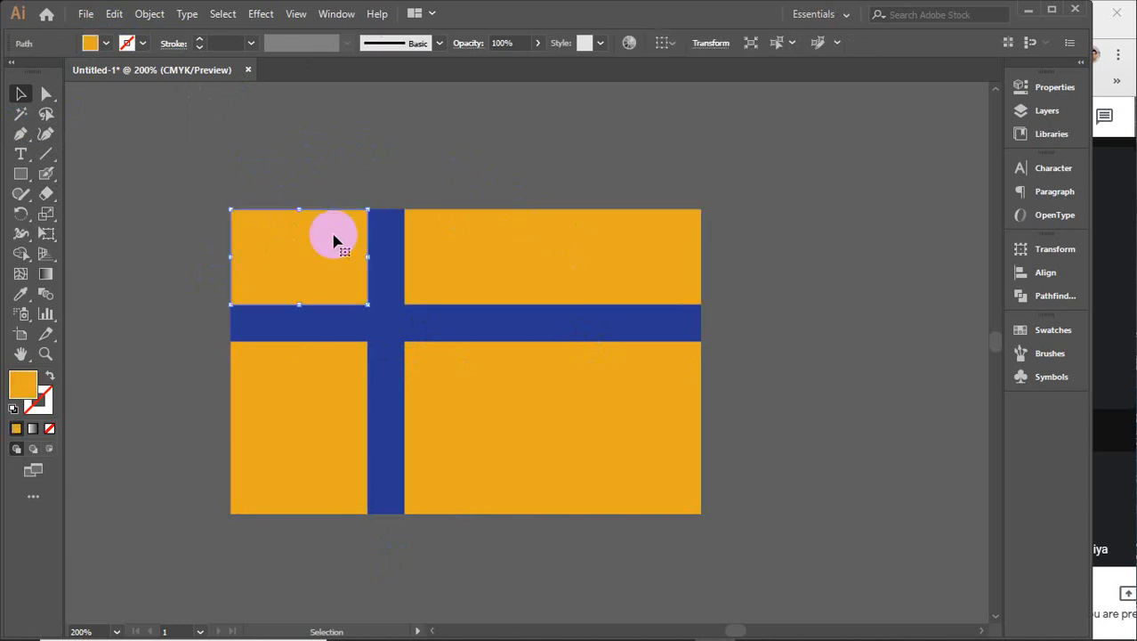
pyautogui.keyDown('shift'); pyautogui.click(529, 269); pyautogui.keyUp('shift')
pyautogui.keyDown('shift'); pyautogui.click(510, 409); pyautogui.keyUp('shift')
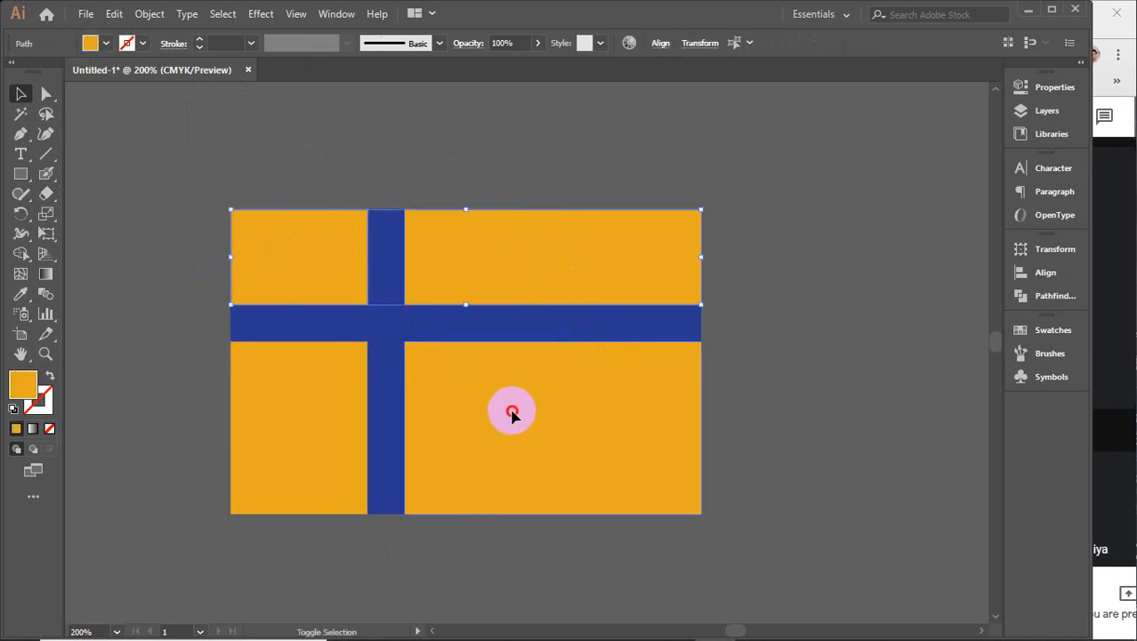
pyautogui.keyDown('shift'); pyautogui.click(280, 409); pyautogui.keyUp('shift')
pyautogui.hotkey('ctrl', 'g')
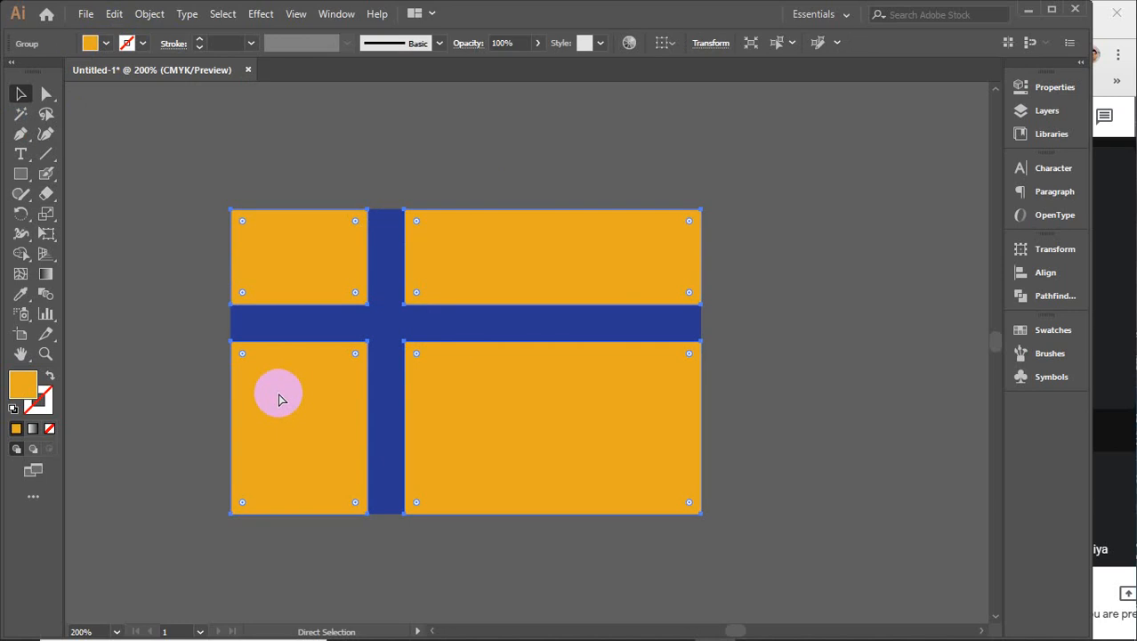
# - Move the orange group away from the blue rectangle to show the two layers, and undo the move
pyautogui.moveTo(279, 395); pyautogui.dragTo(723, 415)
pyautogui.click(388, 324)
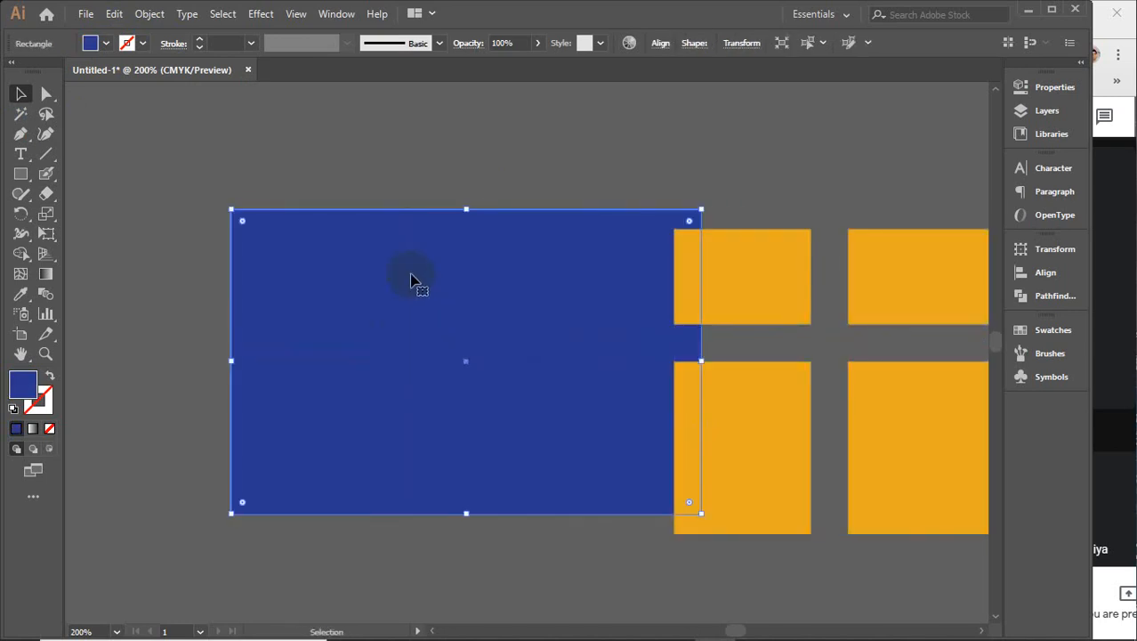
pyautogui.hotkey('ctrl', 'z')
# - Delete the whole blue-and-orange flag and paste the plain orange rectangle back onto the canvas
pyautogui.moveTo(301, 158); pyautogui.dragTo(519, 412)
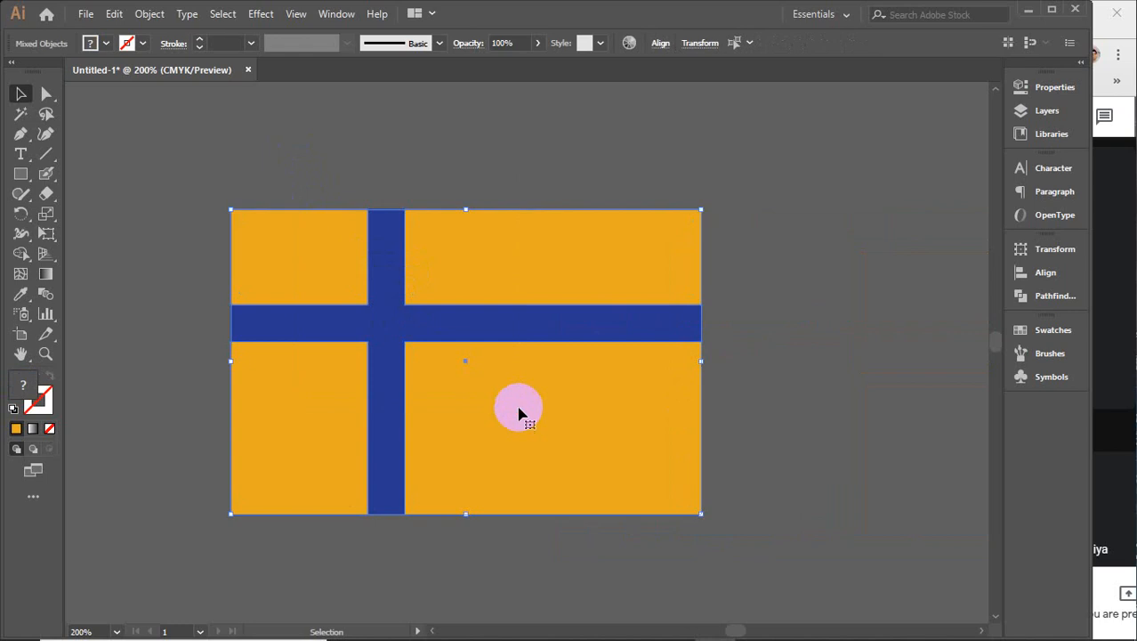
pyautogui.scroll(-1, 526, 483)
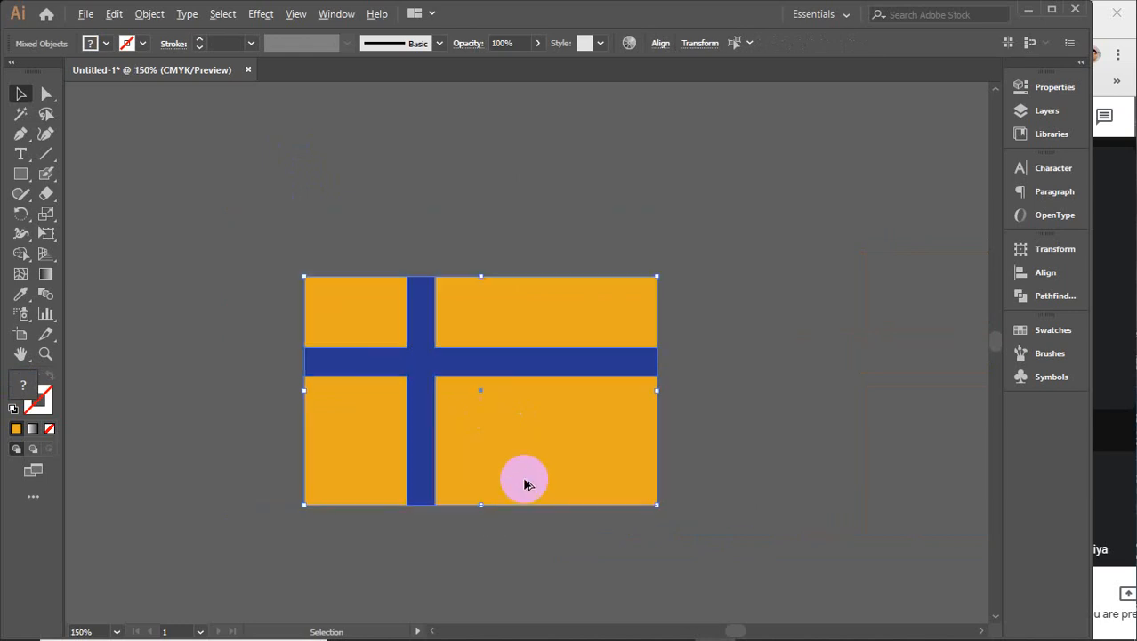
pyautogui.moveTo(563, 475); pyautogui.dragTo(707, 240)
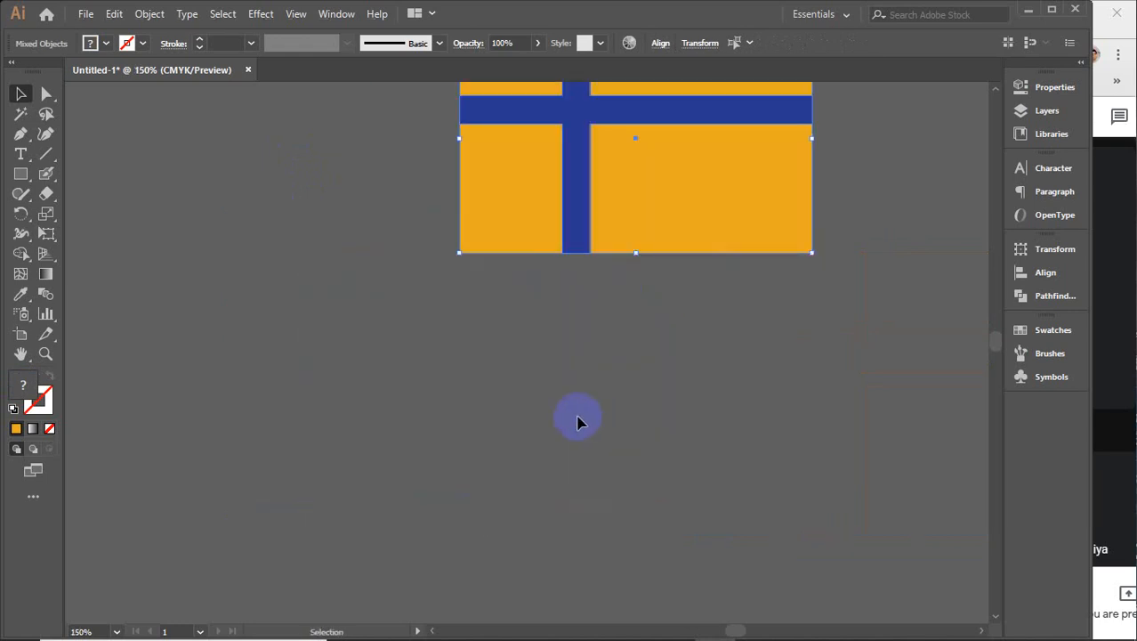
pyautogui.press('Delete')
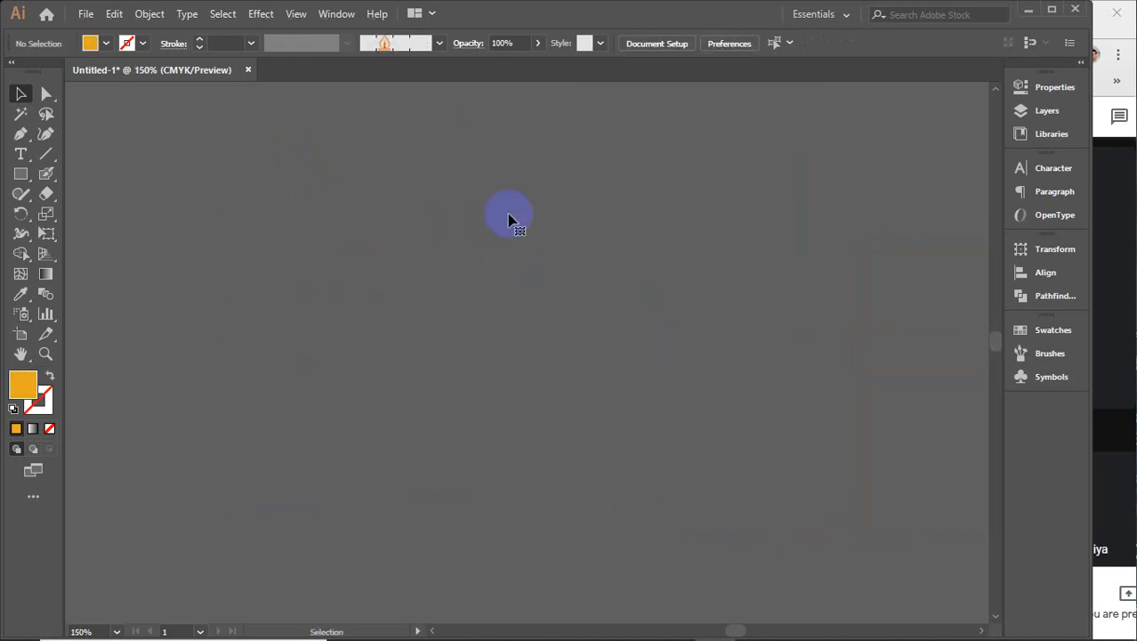
pyautogui.hotkey('ctrl', 'v')
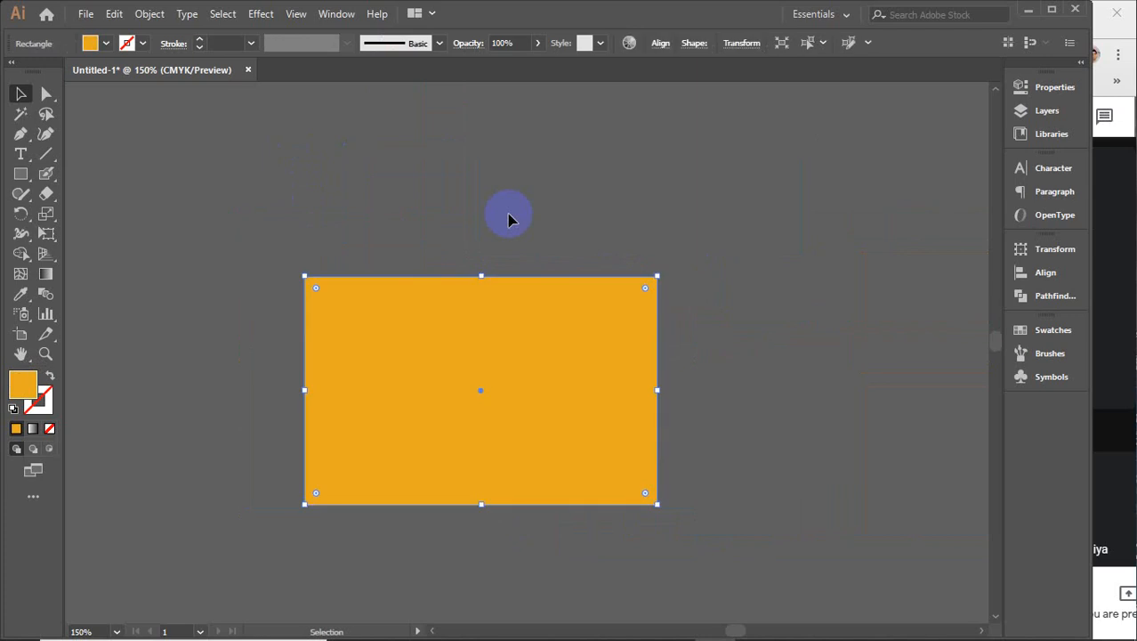
pyautogui.click(457, 299)
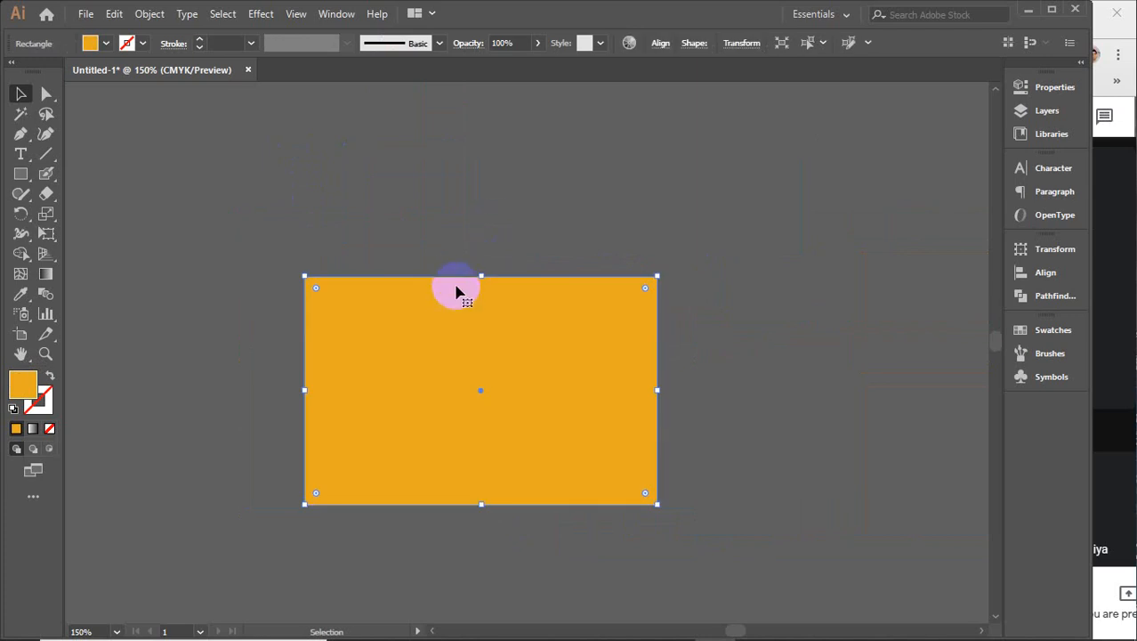
pyautogui.scroll(1, 444, 360)
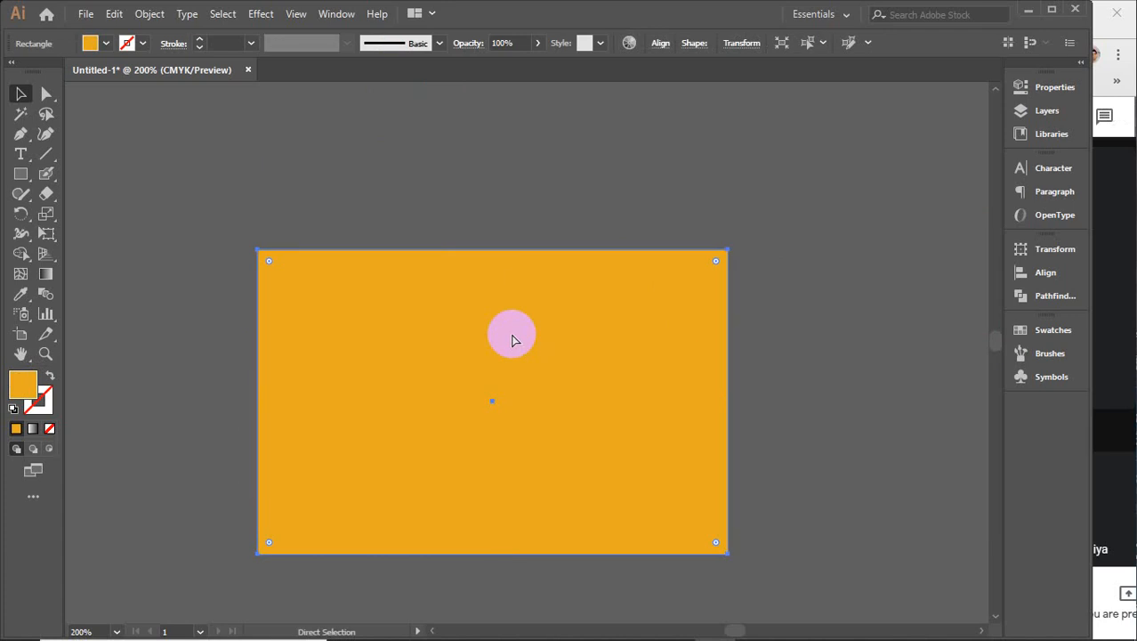
pyautogui.scroll(-2, 510, 345)
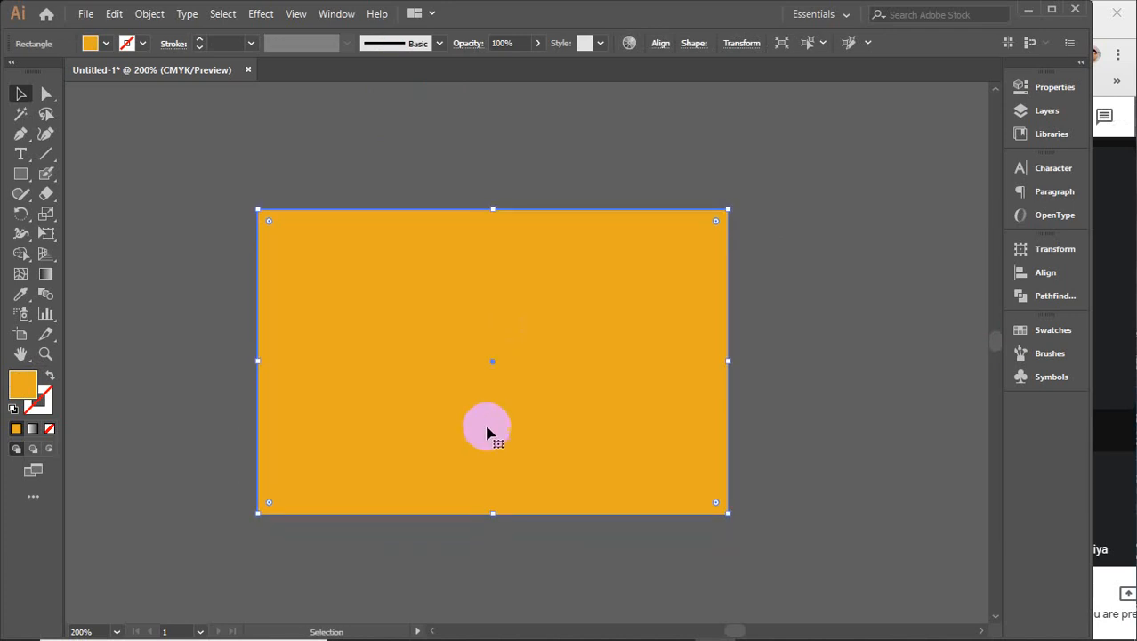
# - Erase a straight horizontal band and a straight vertical band through the orange rectangle, splitting it into four pieces
pyautogui.click(46, 195)
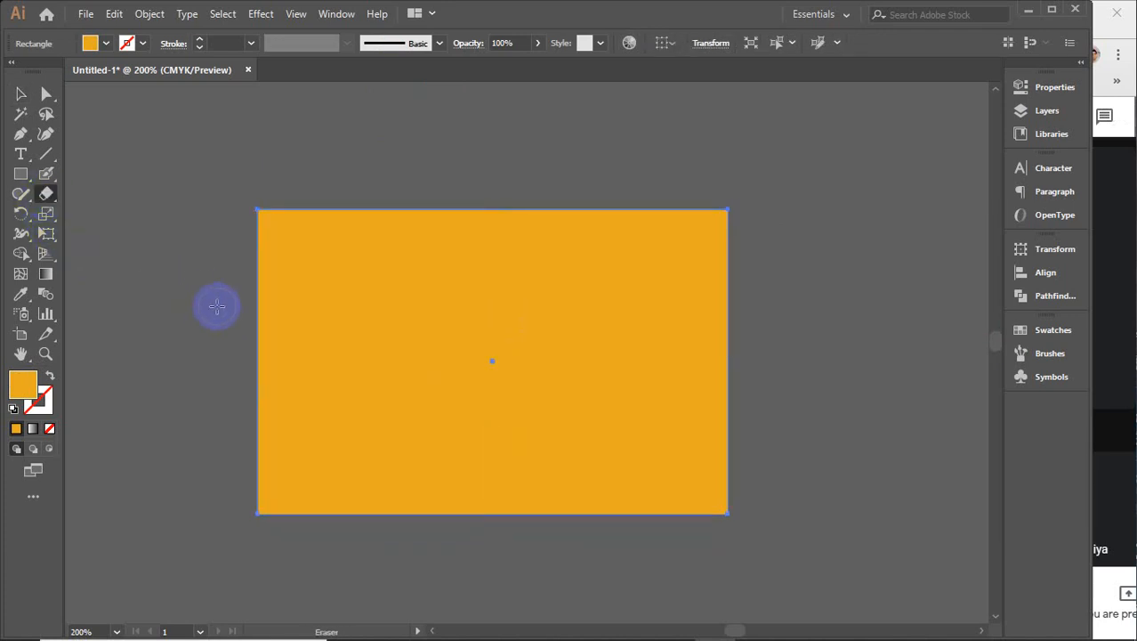
pyautogui.moveTo(225, 340); pyautogui.dragTo(979, 339)
pyautogui.moveTo(414, 169); pyautogui.dragTo(406, 562)
pyautogui.press('v')
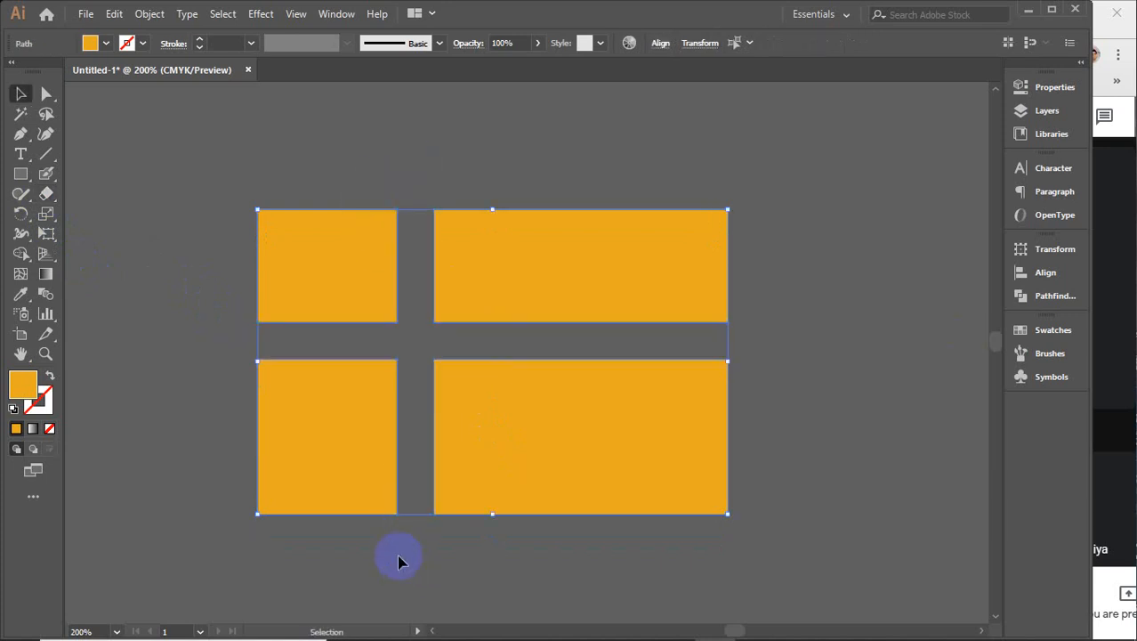
# - Select all four erased orange pieces and group them into one object
pyautogui.moveTo(187, 180); pyautogui.dragTo(646, 456)
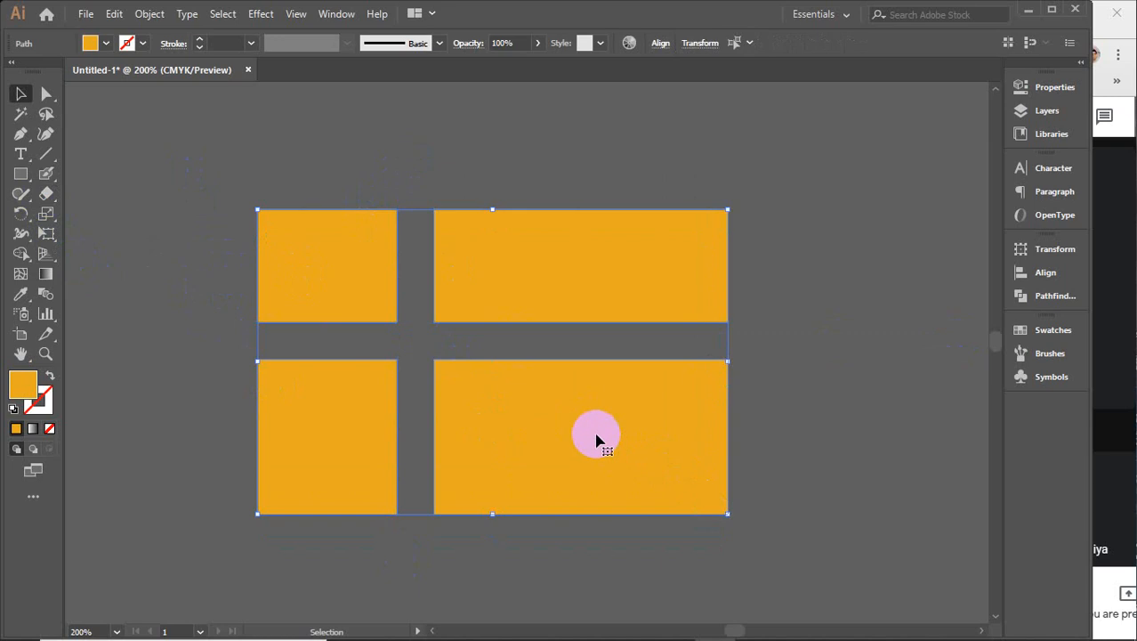
pyautogui.rightClick(599, 438)
pyautogui.click(634, 190)
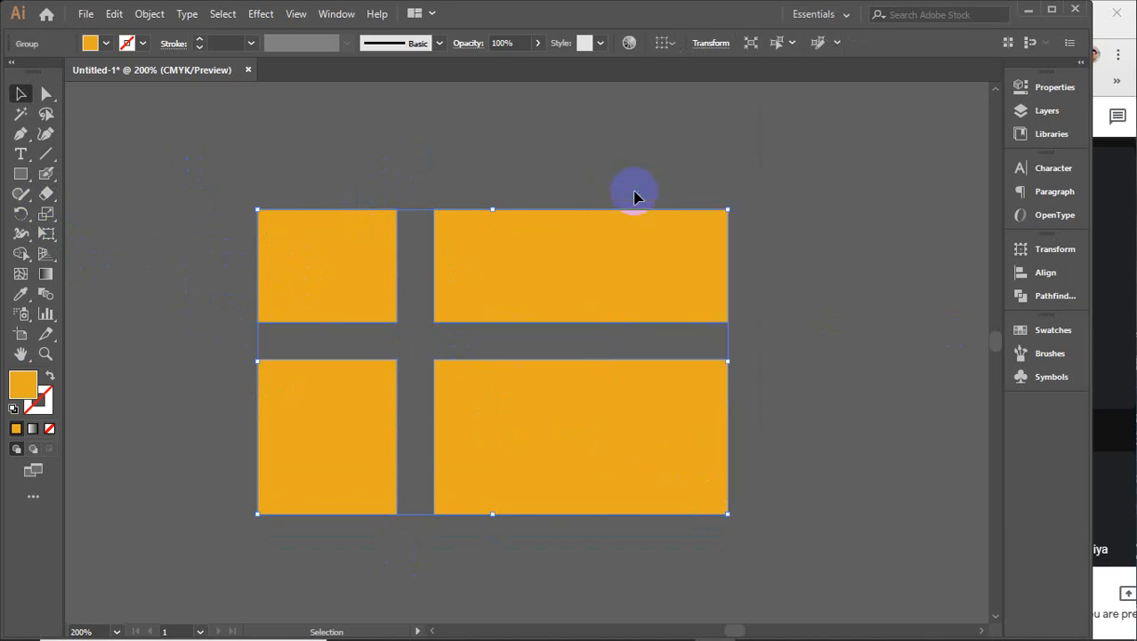
pyautogui.click(397, 163)
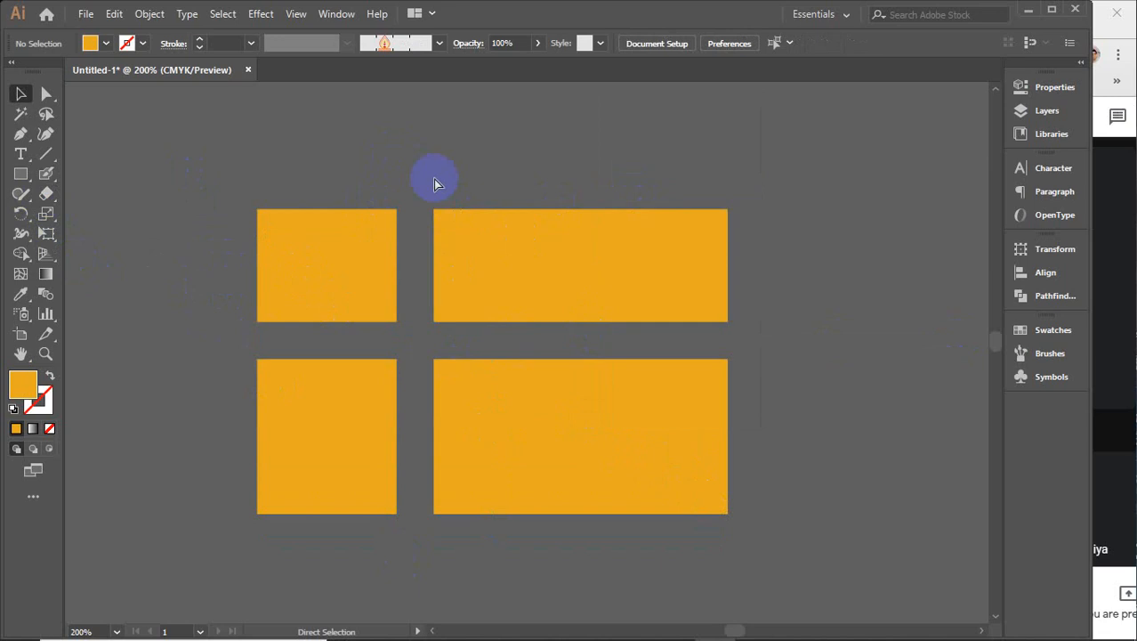
# - Paste a full rectangle copy in place behind the orange group and fill it with dark blue
pyautogui.hotkey('ctrl', 'z')
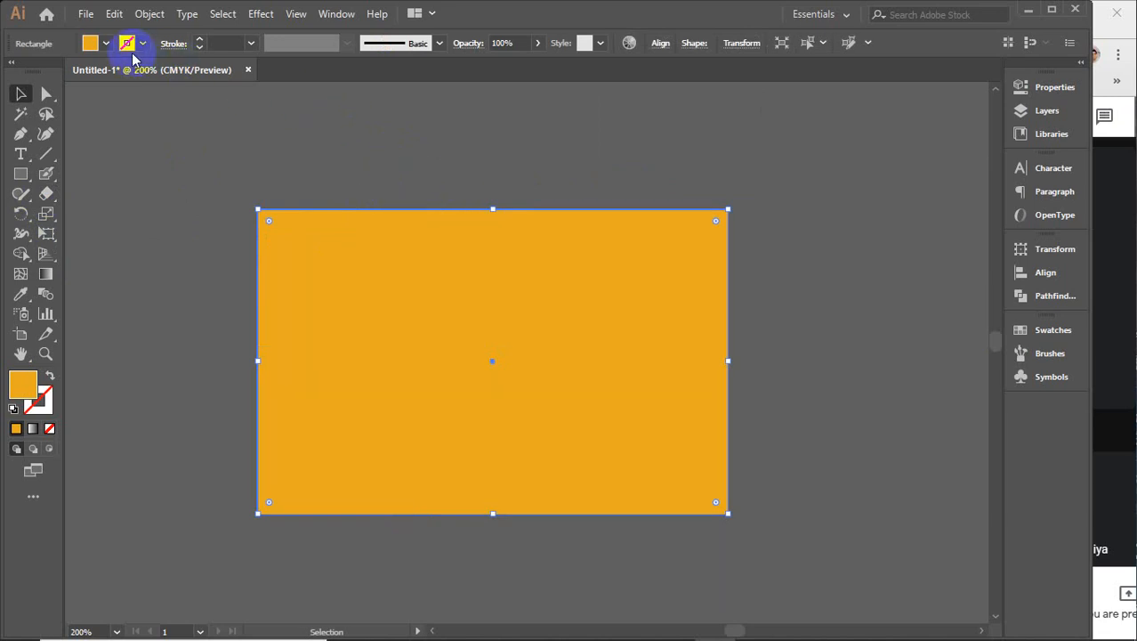
pyautogui.click(106, 43)
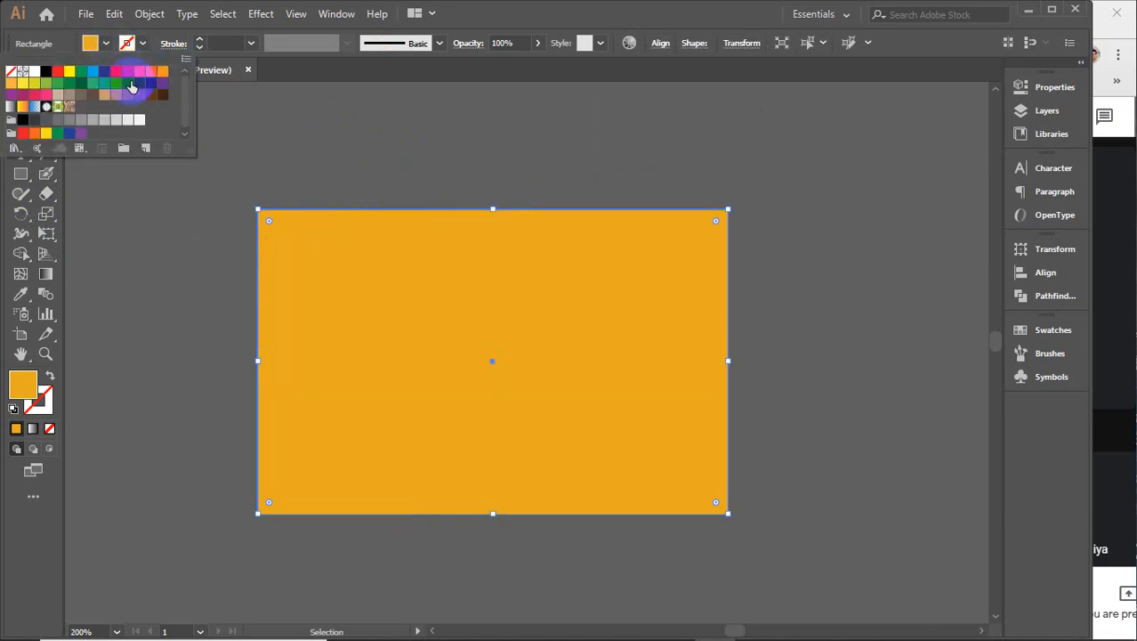
pyautogui.click(138, 87)
pyautogui.click(379, 145)
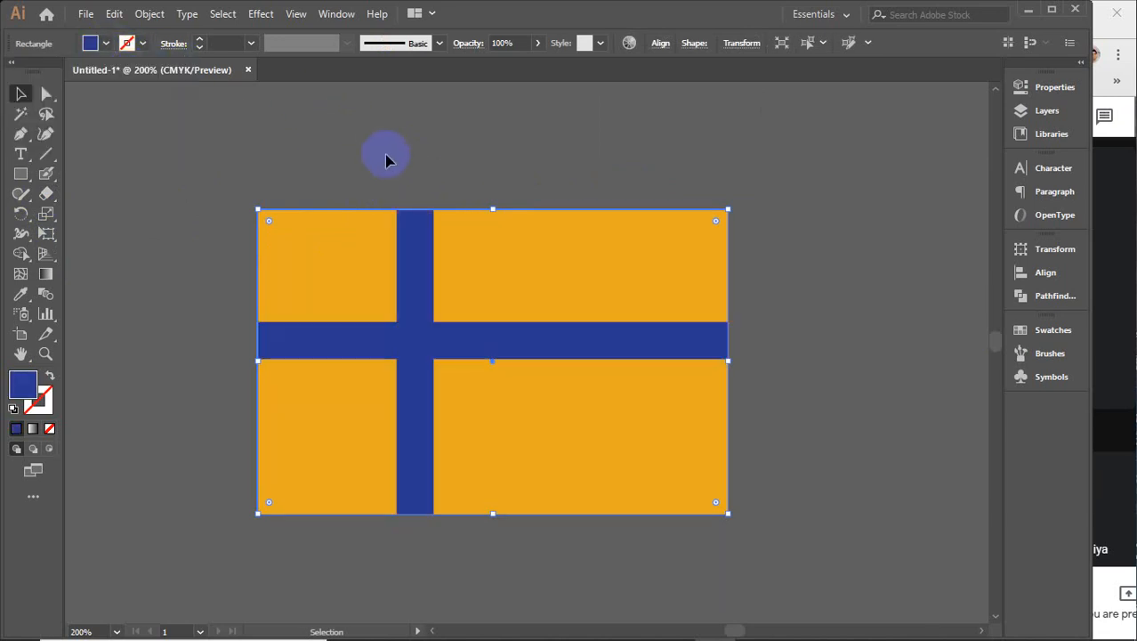
pyautogui.click(871, 324)
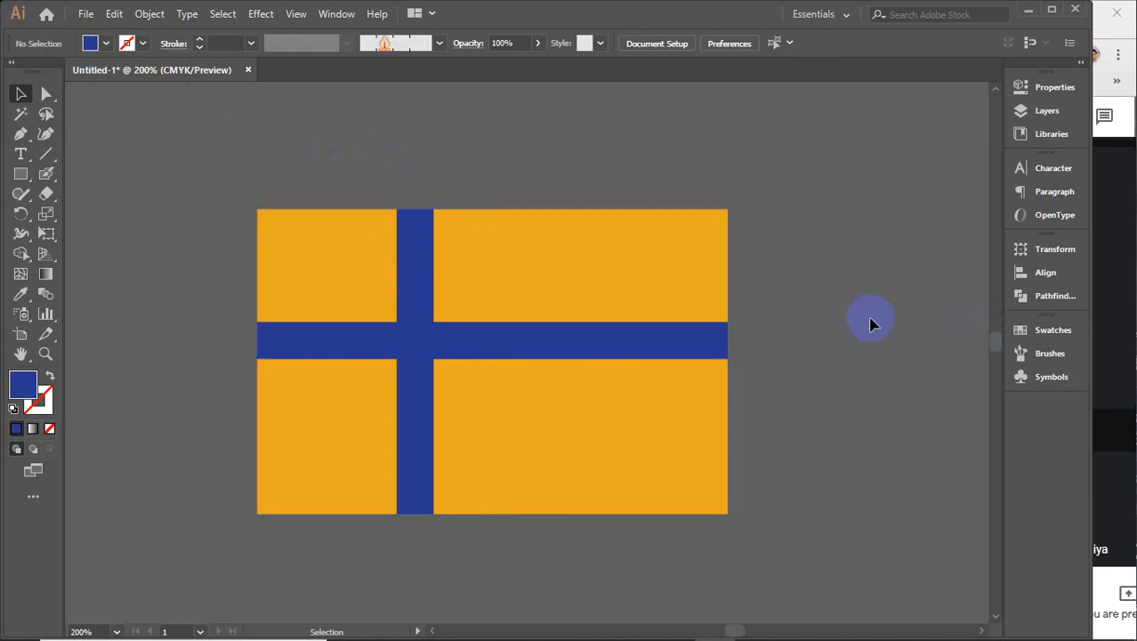
# - Shift the orange group diagonally off the blue rectangle to show both layers, and undo the shift
pyautogui.moveTo(690, 267); pyautogui.dragTo(767, 356)
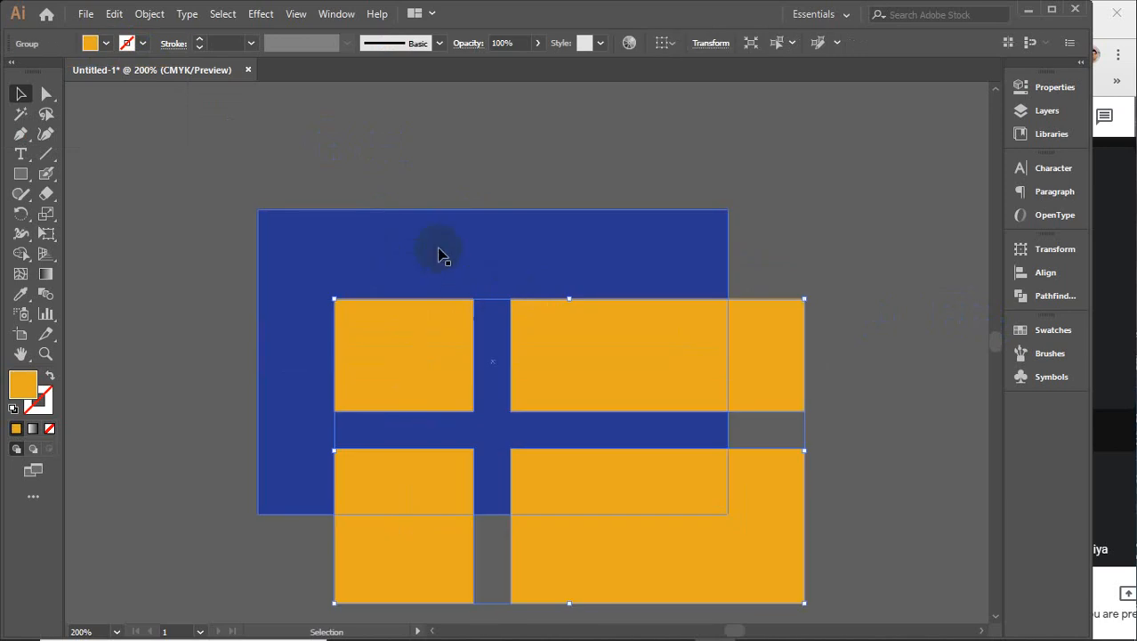
pyautogui.hotkey('ctrl', 'z')
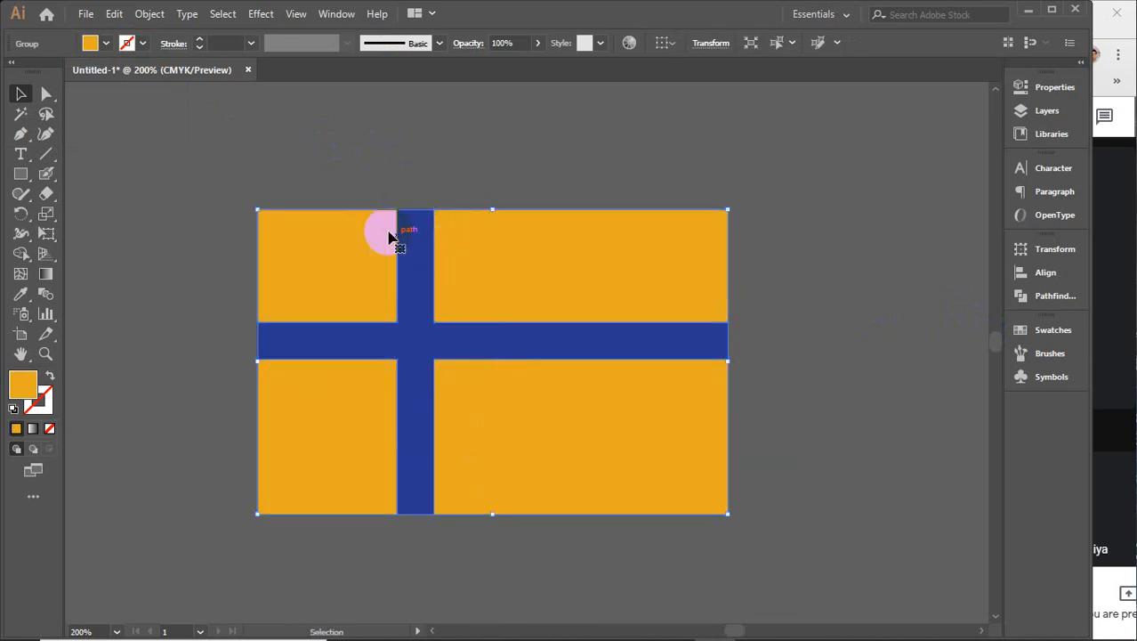
# - Delete both the orange group and the blue rectangle, and bring back the plain orange rectangle
pyautogui.moveTo(393, 233); pyautogui.dragTo(450, 349)
pyautogui.press('Delete')
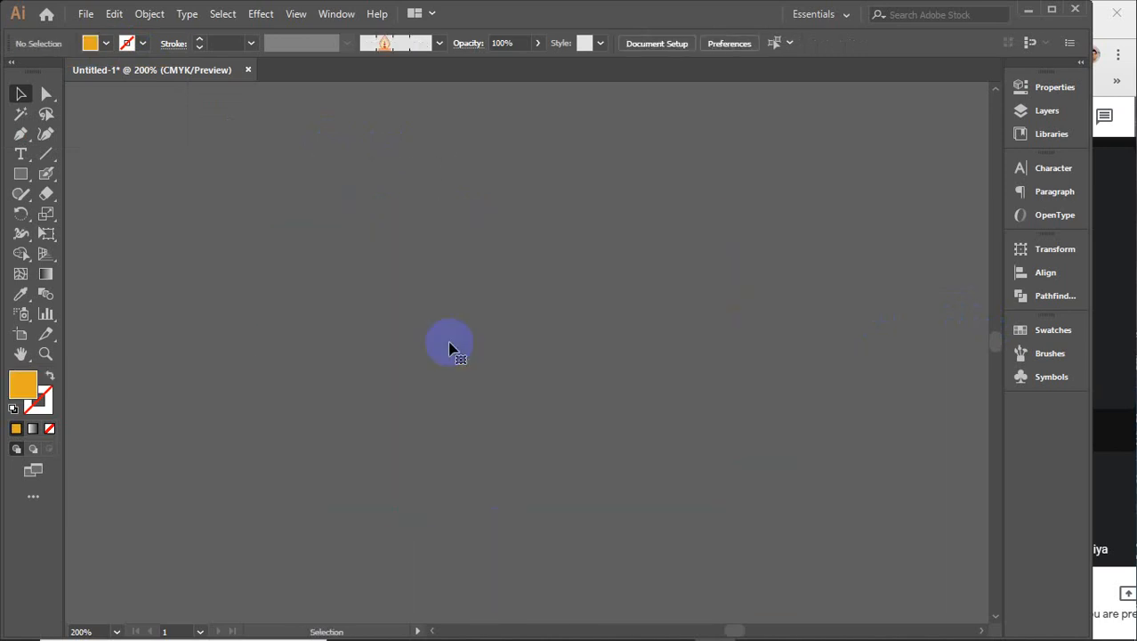
pyautogui.press('a')
pyautogui.hotkey('ctrl', 'z')
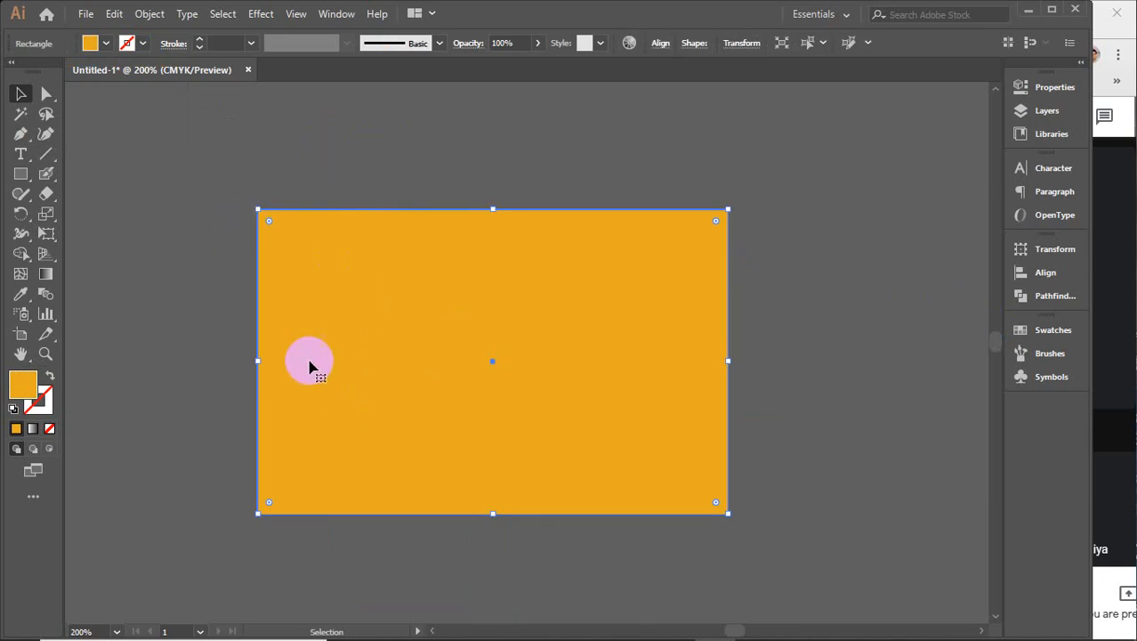
# - Cut the orange rectangle's path with the Scissors tool at its upper-left and lower-right corner points, and switch to the Selection tool
pyautogui.click(46, 194)
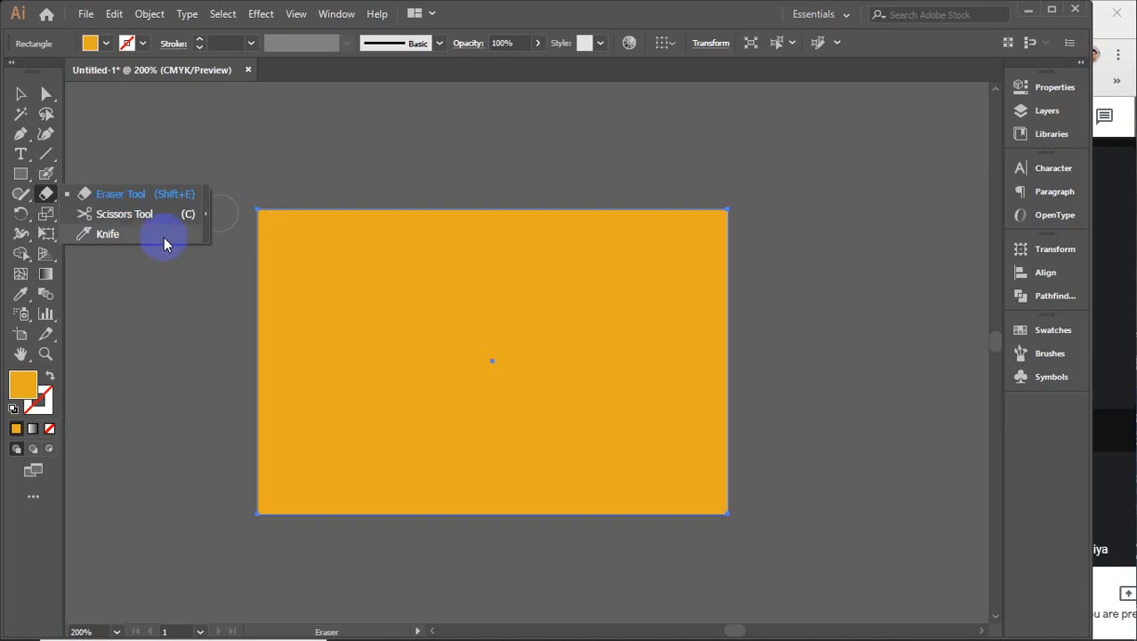
pyautogui.click(122, 215)
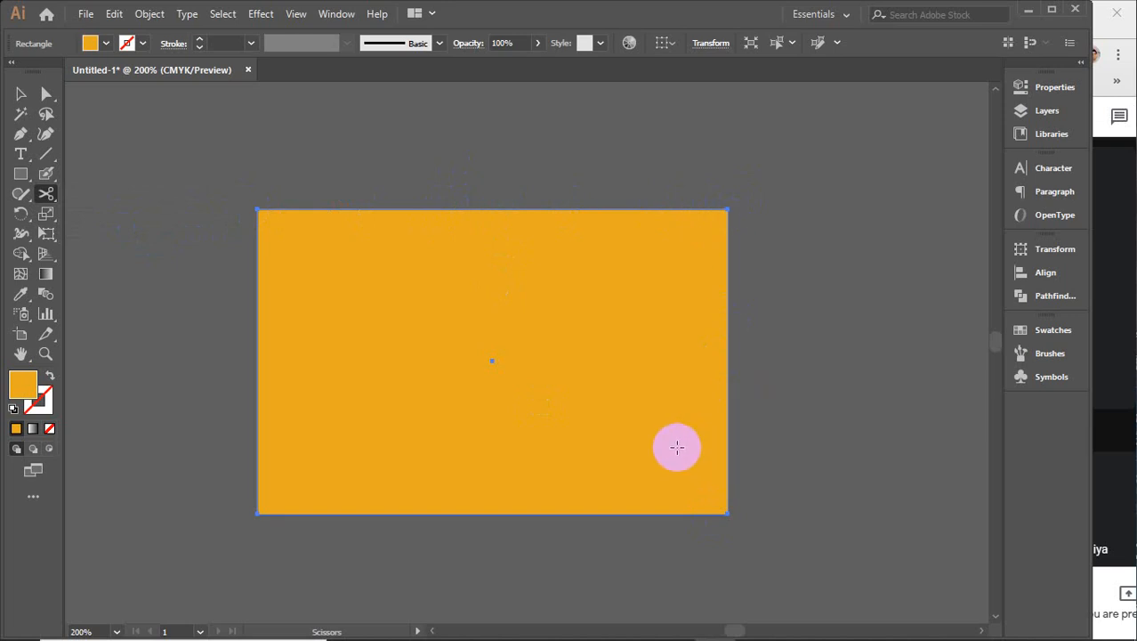
pyautogui.click(257, 207)
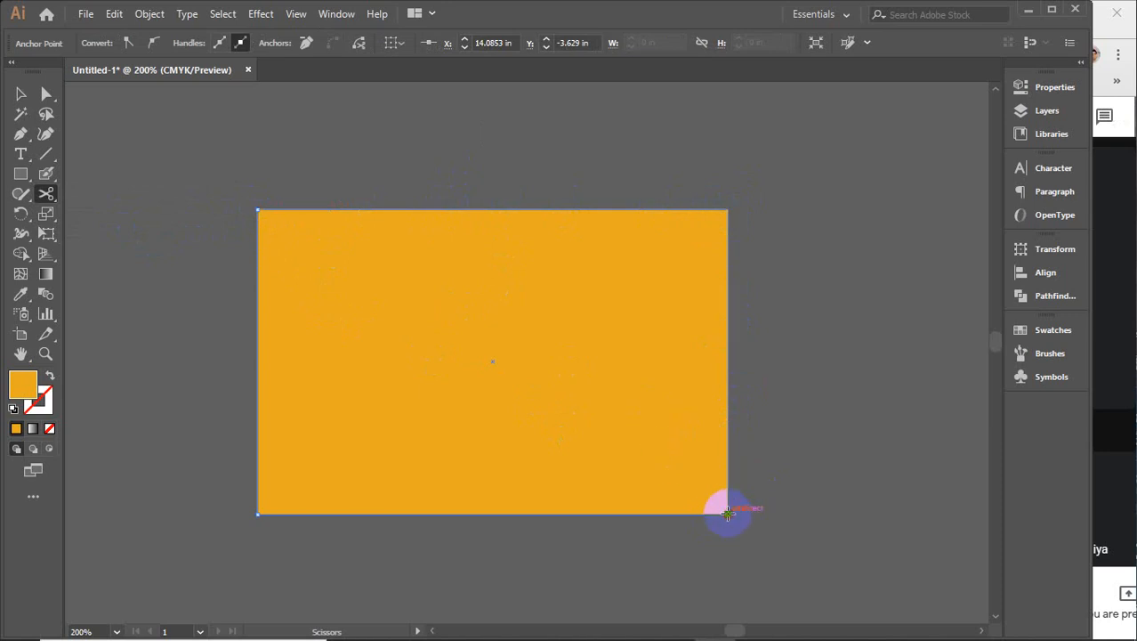
pyautogui.click(18, 95)
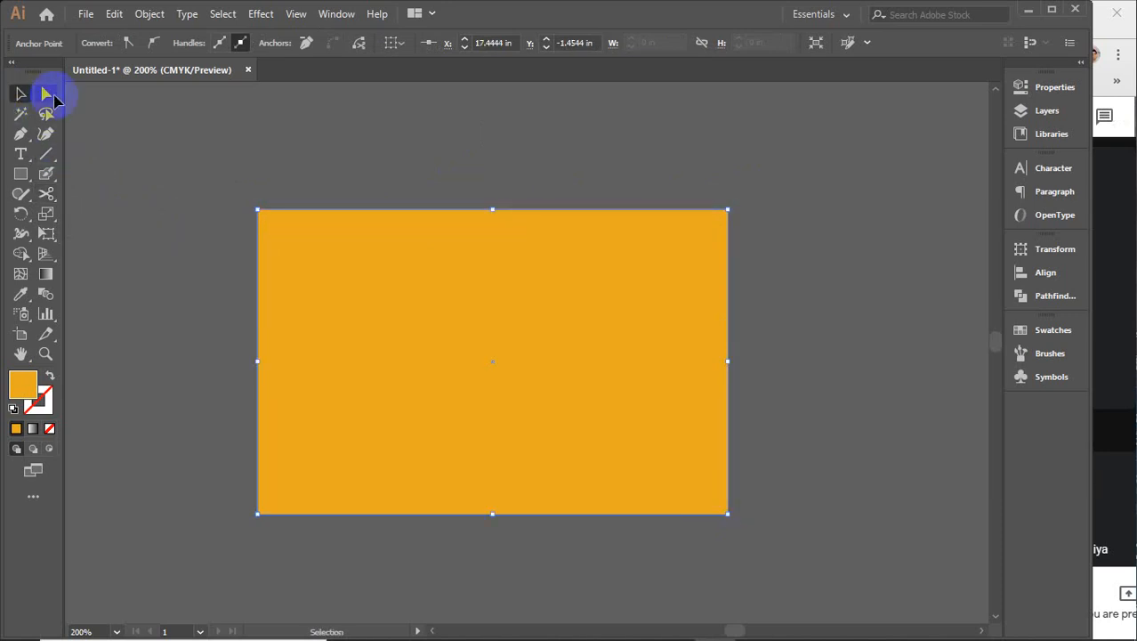
# - Move the upper-right half of the cut rectangle up and away from the lower-left half
pyautogui.click(393, 164)
pyautogui.moveTo(543, 286); pyautogui.dragTo(588, 269)
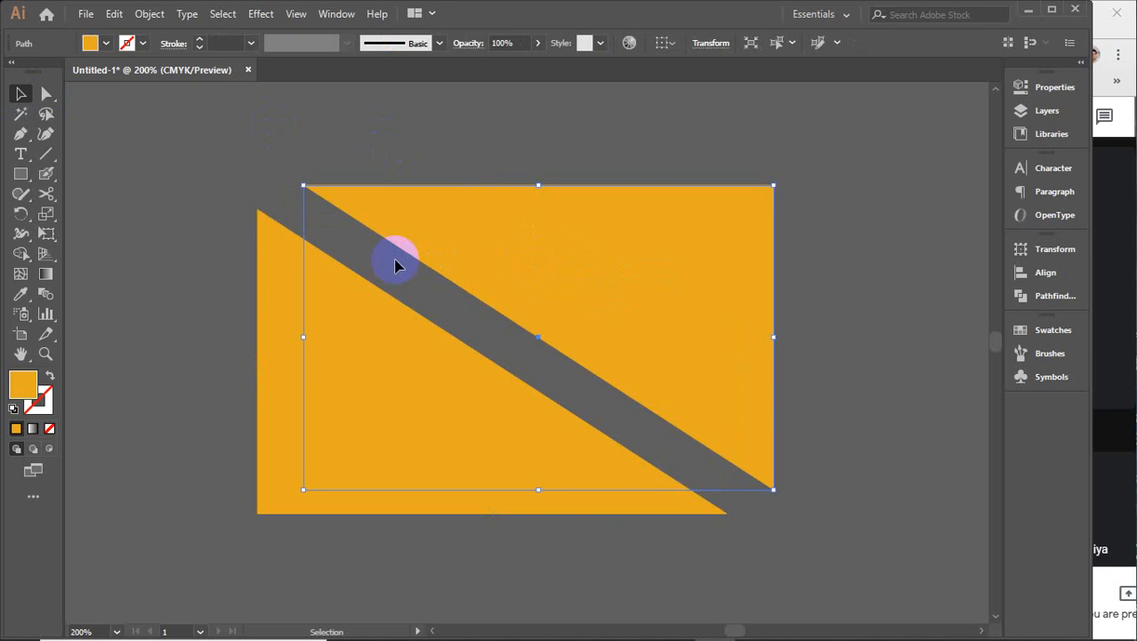
pyautogui.click(222, 180)
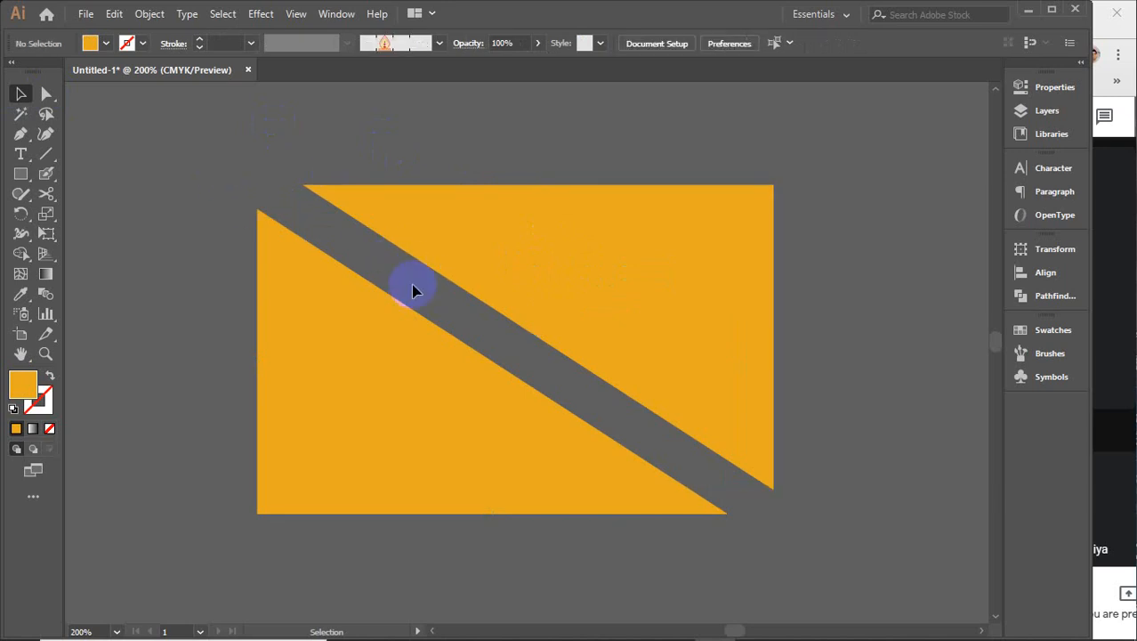
pyautogui.moveTo(195, 171); pyautogui.dragTo(385, 307)
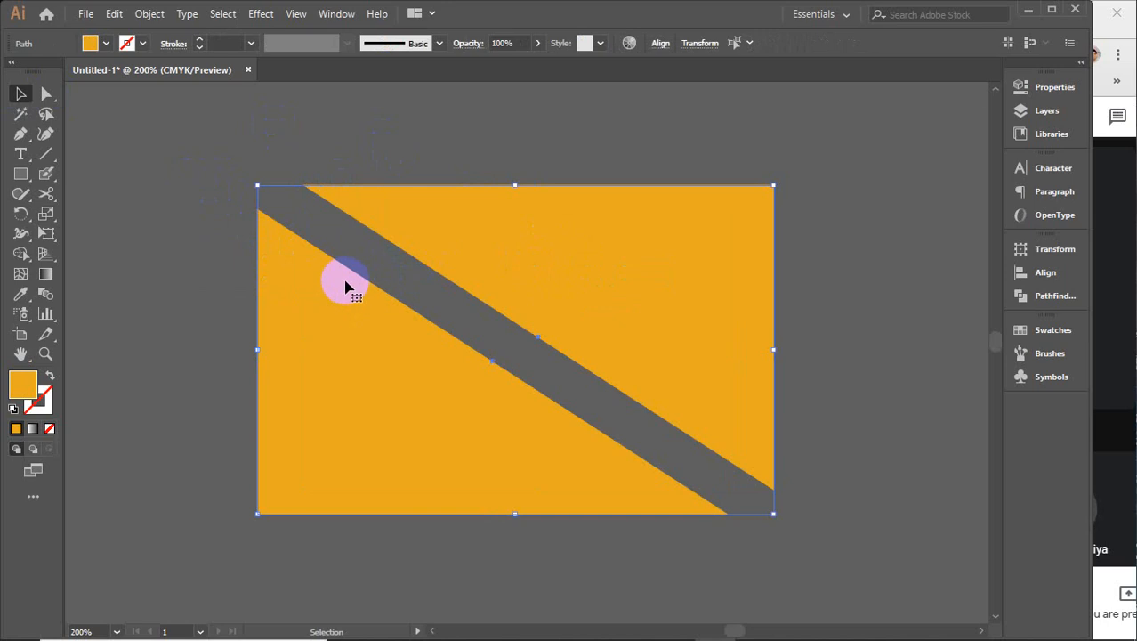
pyautogui.click(894, 300)
pyautogui.moveTo(575, 300); pyautogui.dragTo(619, 255)
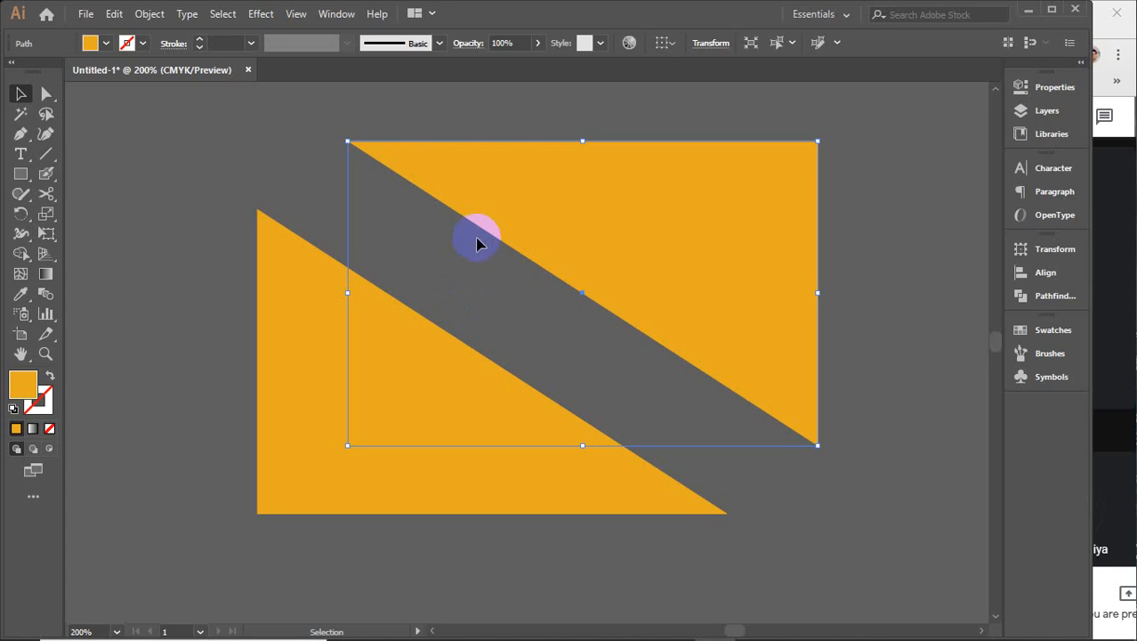
# - Select both orange triangles and cut the lower-left one partway down its vertical edge with the Scissors tool
pyautogui.moveTo(246, 133); pyautogui.dragTo(545, 381)
pyautogui.click(41, 199)
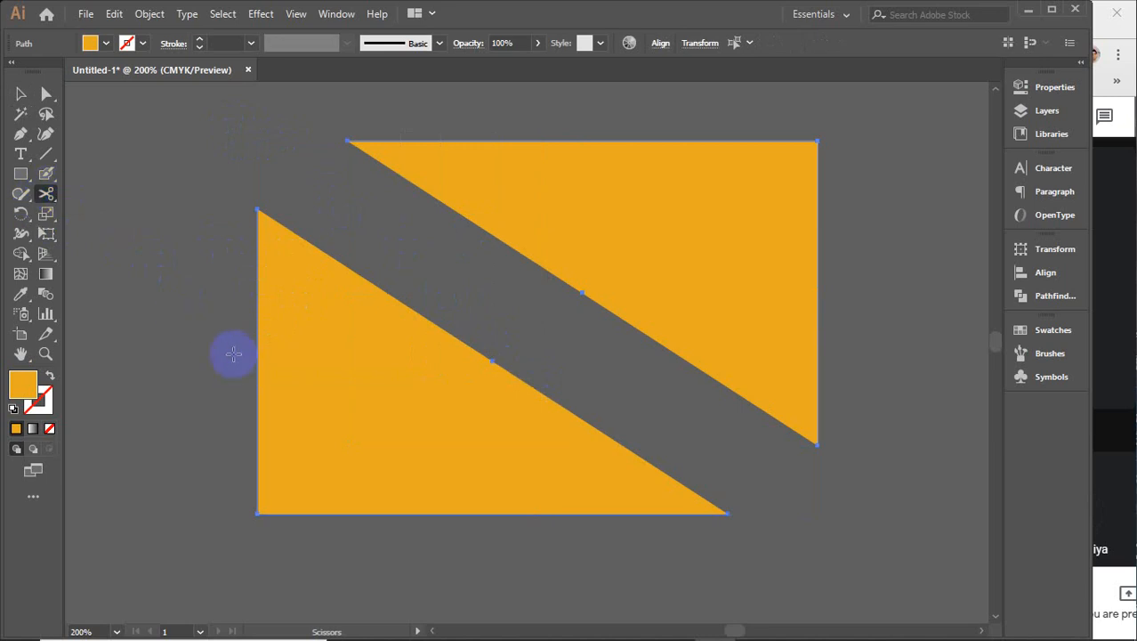
pyautogui.click(259, 384)
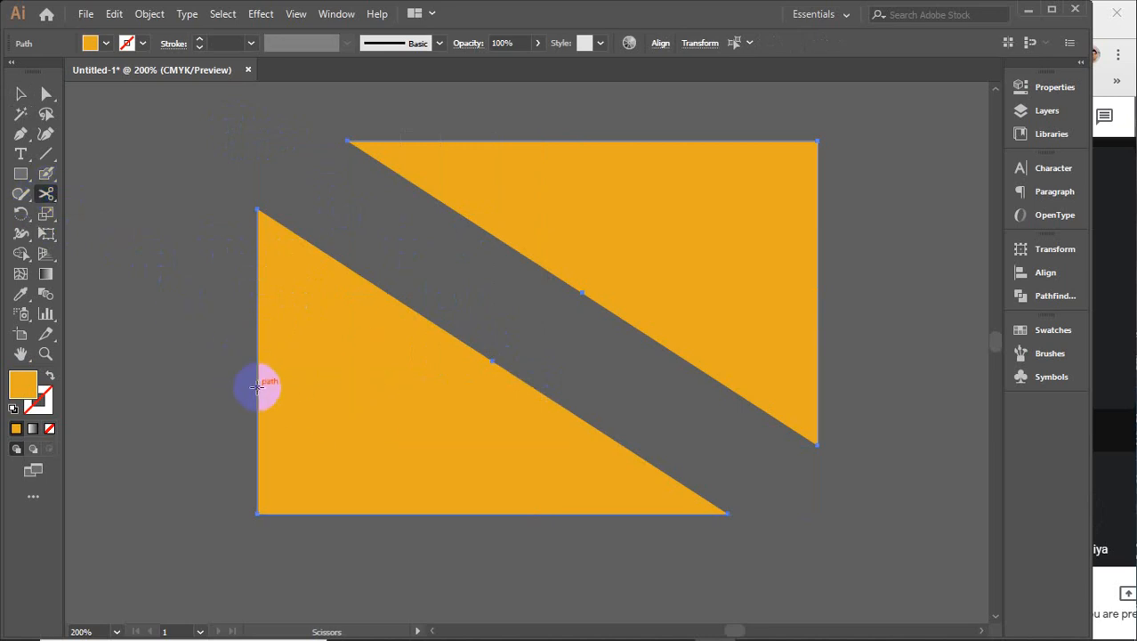
pyautogui.click(257, 387)
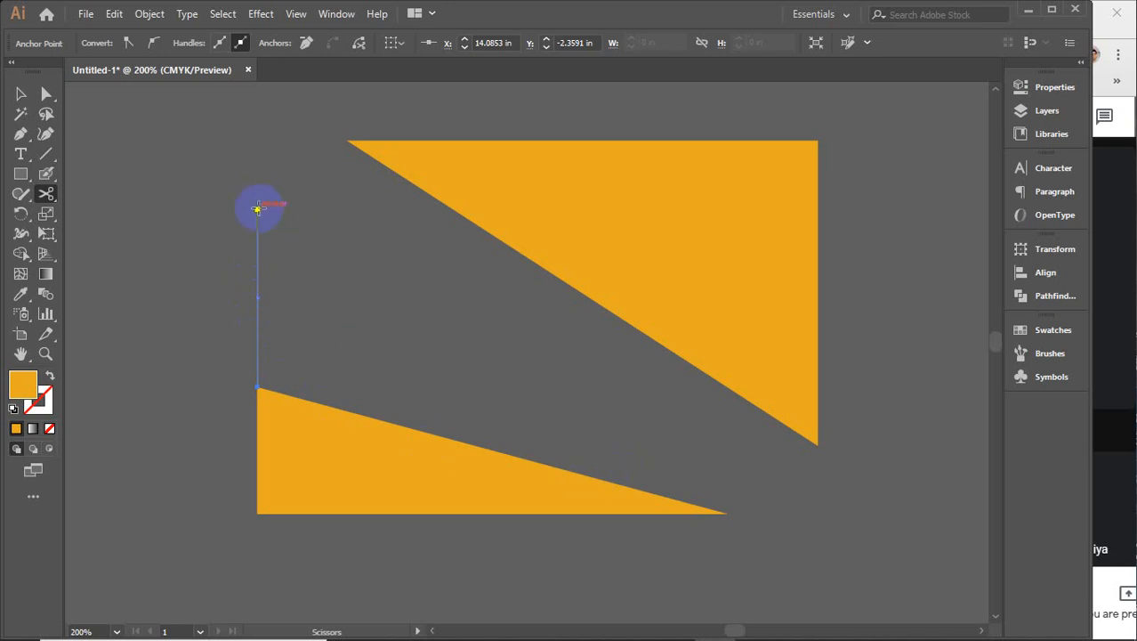
pyautogui.click(257, 388)
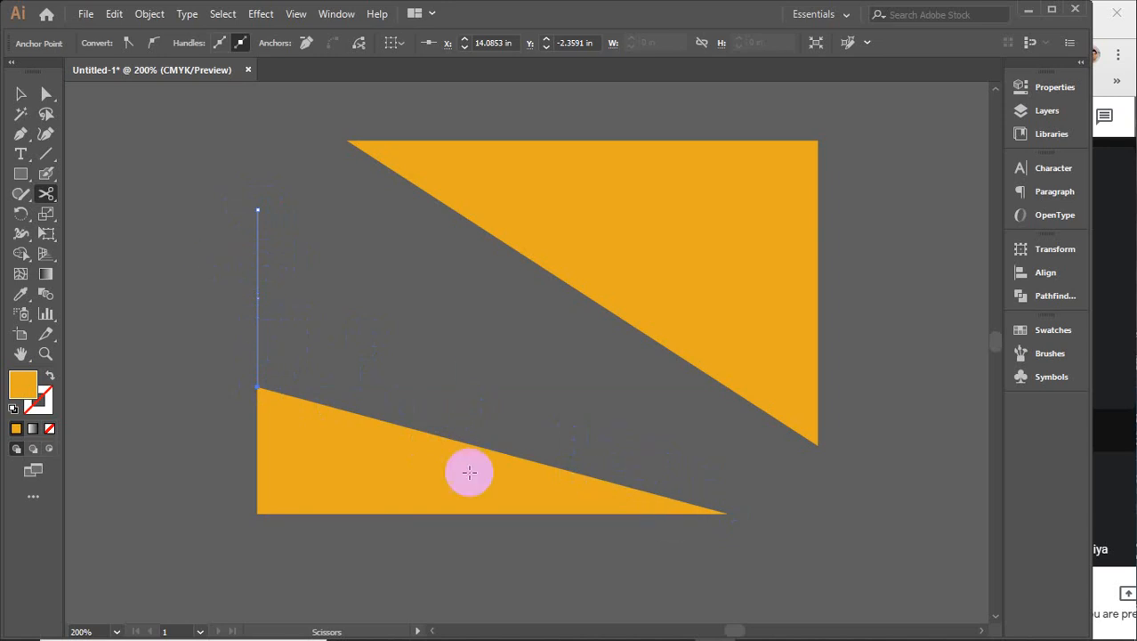
# - Cut the lower-left piece twice along its bottom edge and once more on its vertical edge, leaving a small corner triangle
pyautogui.click(444, 514)
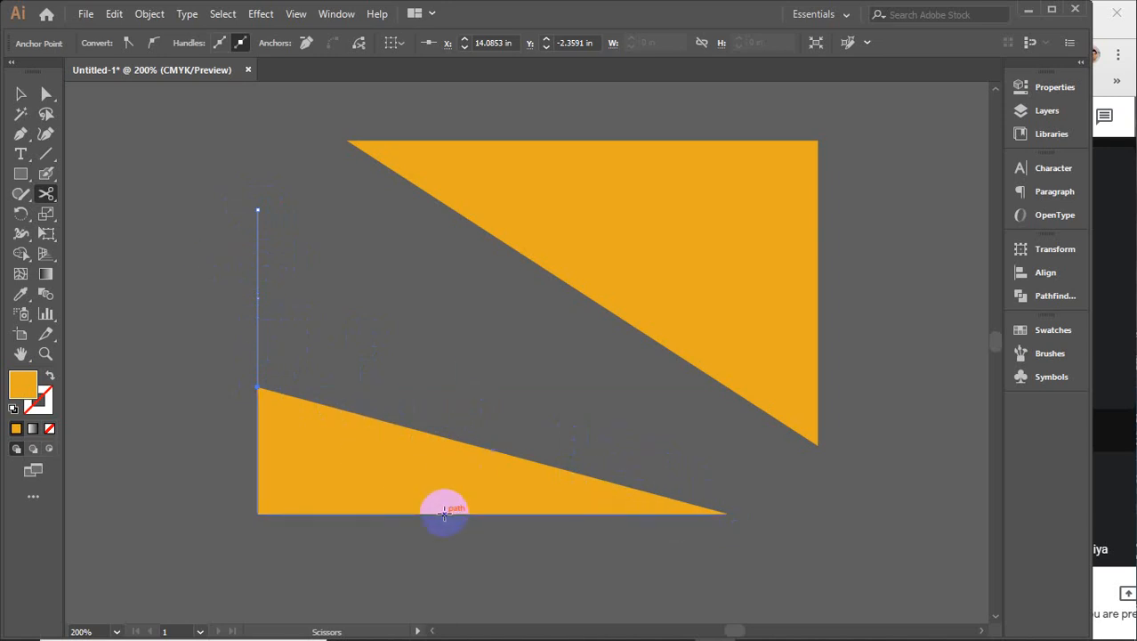
pyautogui.click(444, 512)
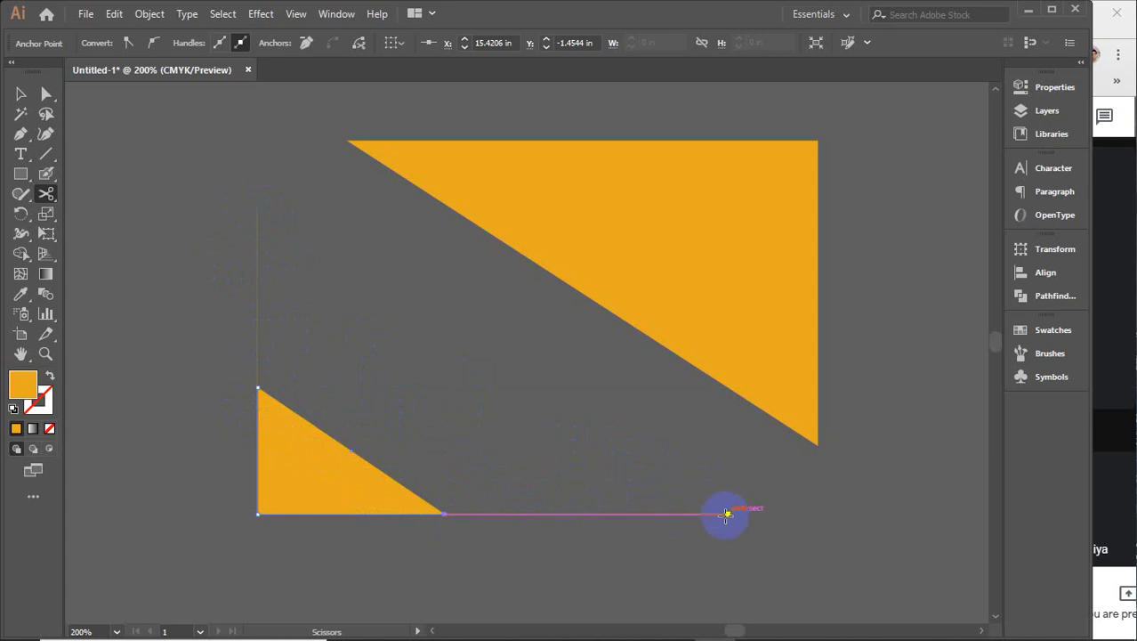
pyautogui.click(303, 512)
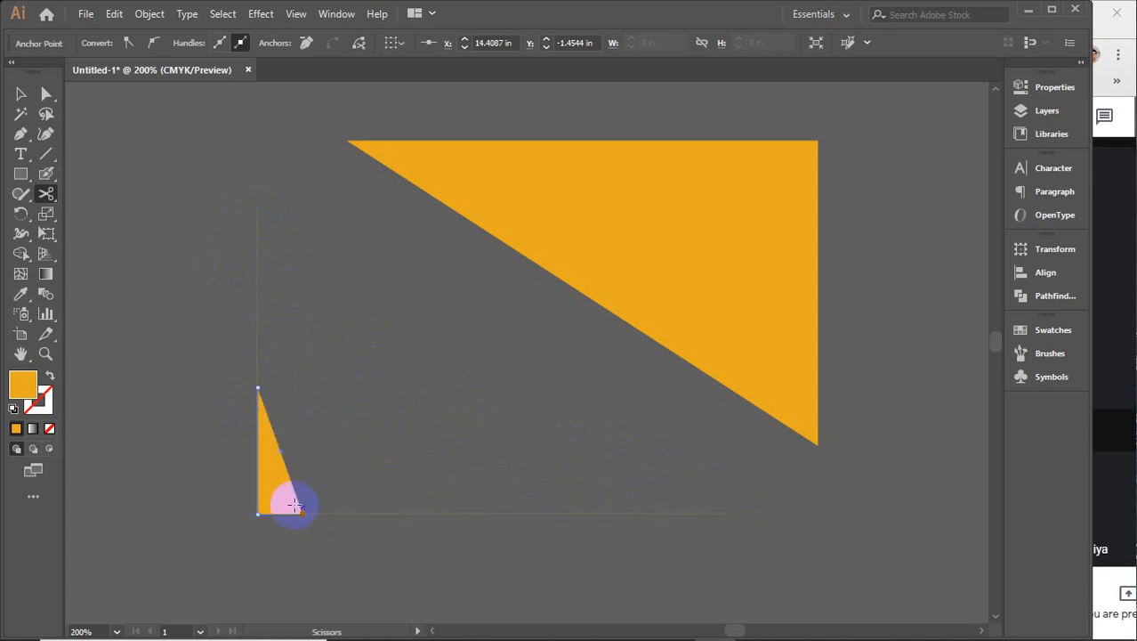
pyautogui.click(256, 480)
# - Try to cut the upper-right triangle on its open diagonal side and at its upper-left endpoint with the Scissors tool
pyautogui.click(559, 278)
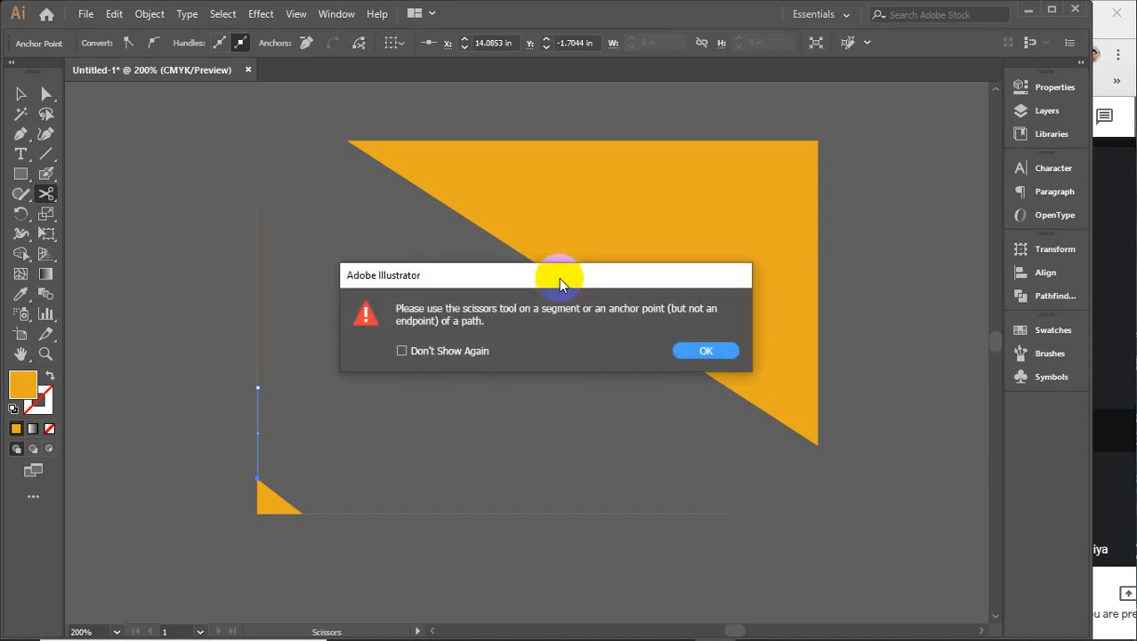
pyautogui.click(699, 352)
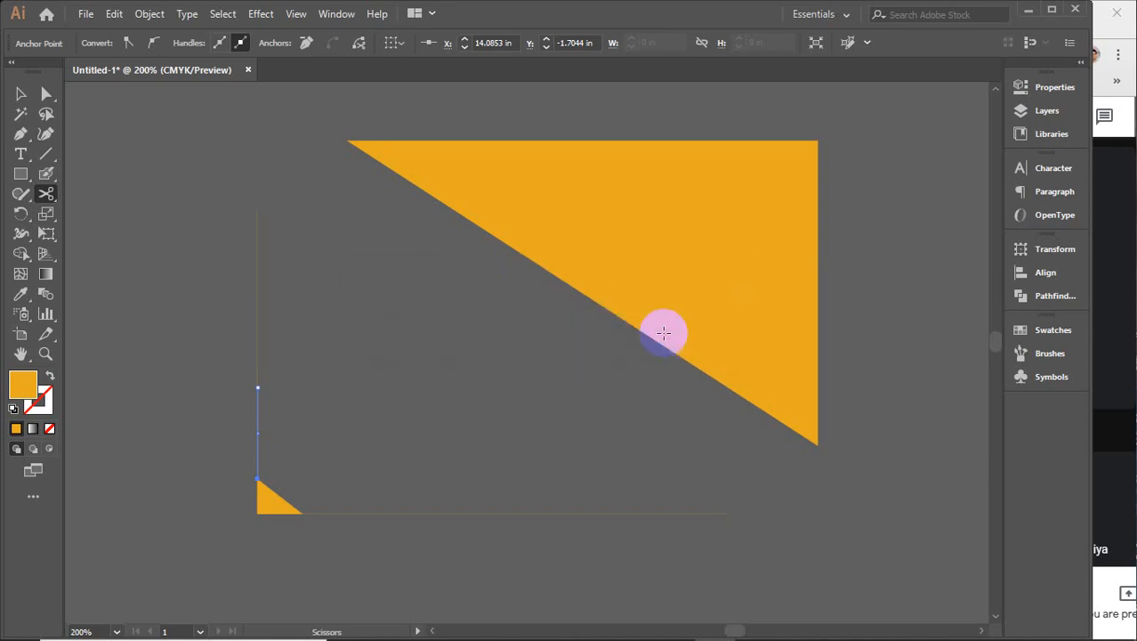
pyautogui.click(348, 142)
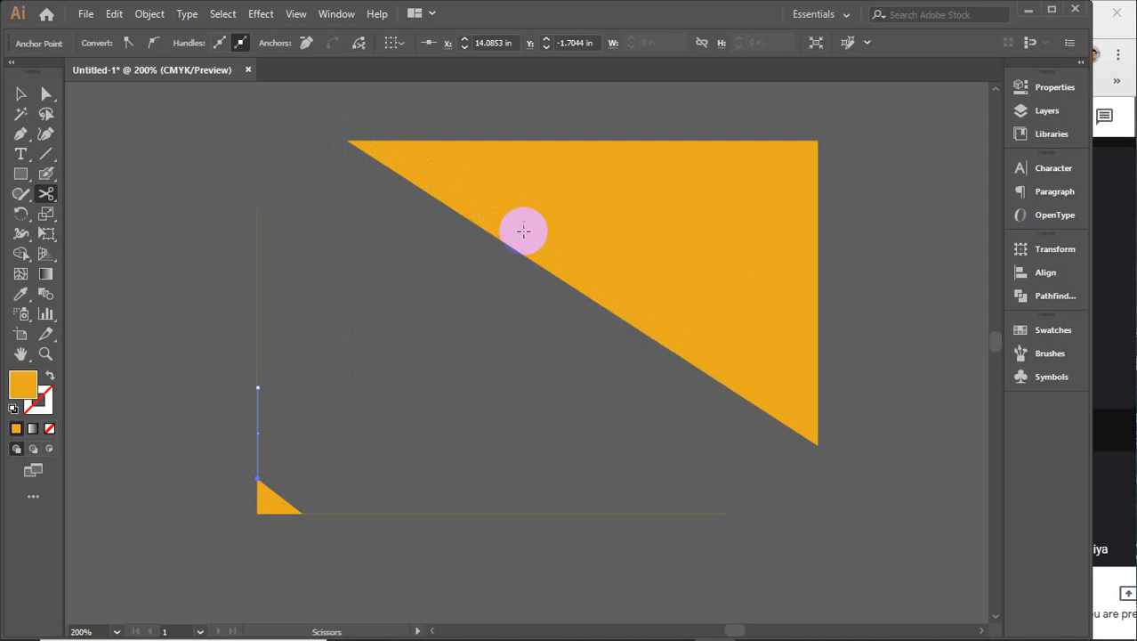
# - Remove the upper-right triangle's fill and give its path an orange stroke to show its open side
pyautogui.click(18, 94)
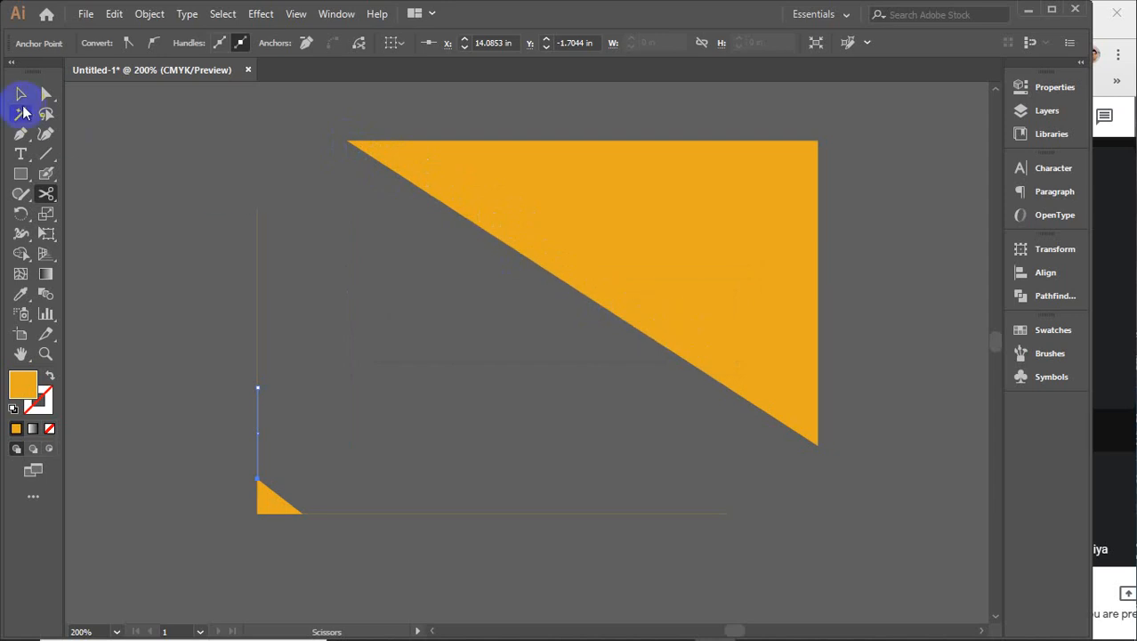
pyautogui.click(526, 178)
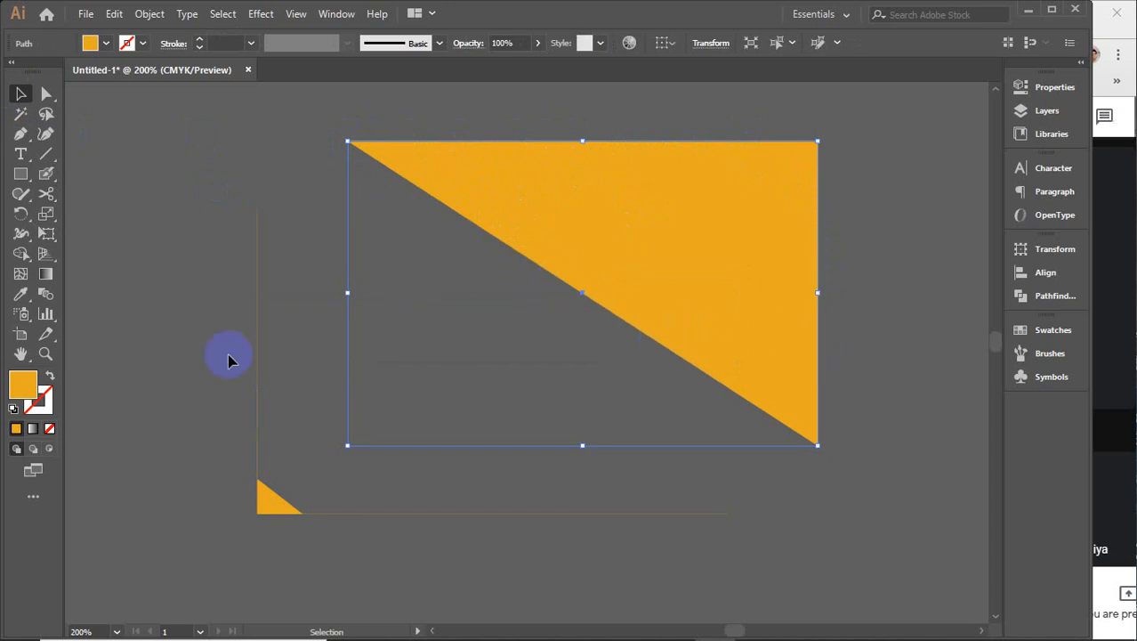
pyautogui.click(23, 384)
pyautogui.click(49, 428)
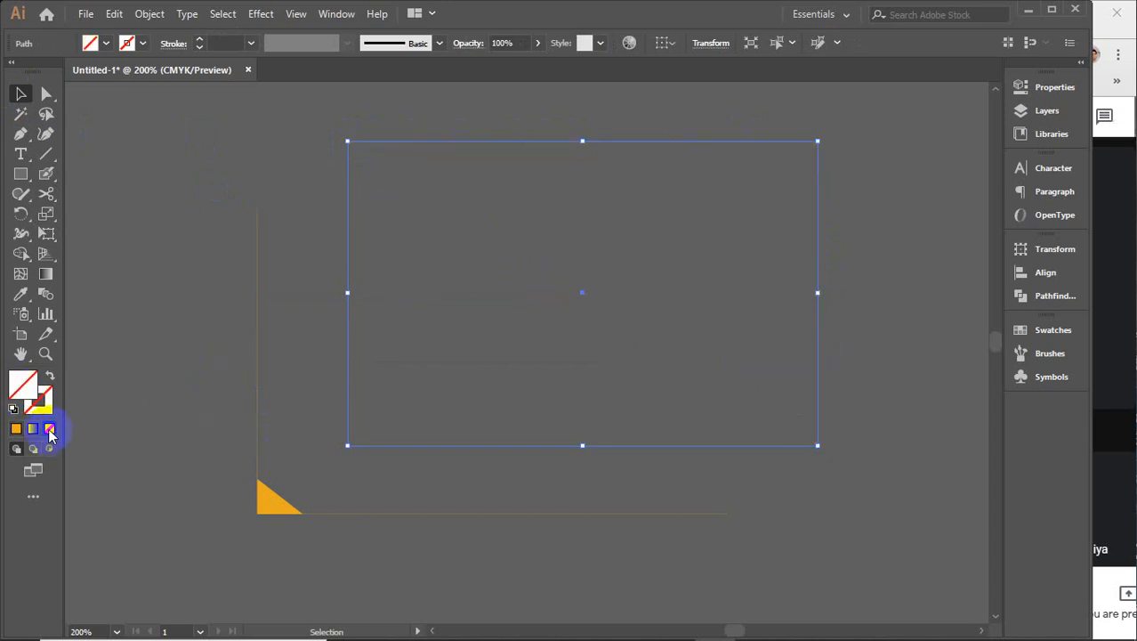
pyautogui.click(45, 403)
pyautogui.click(16, 428)
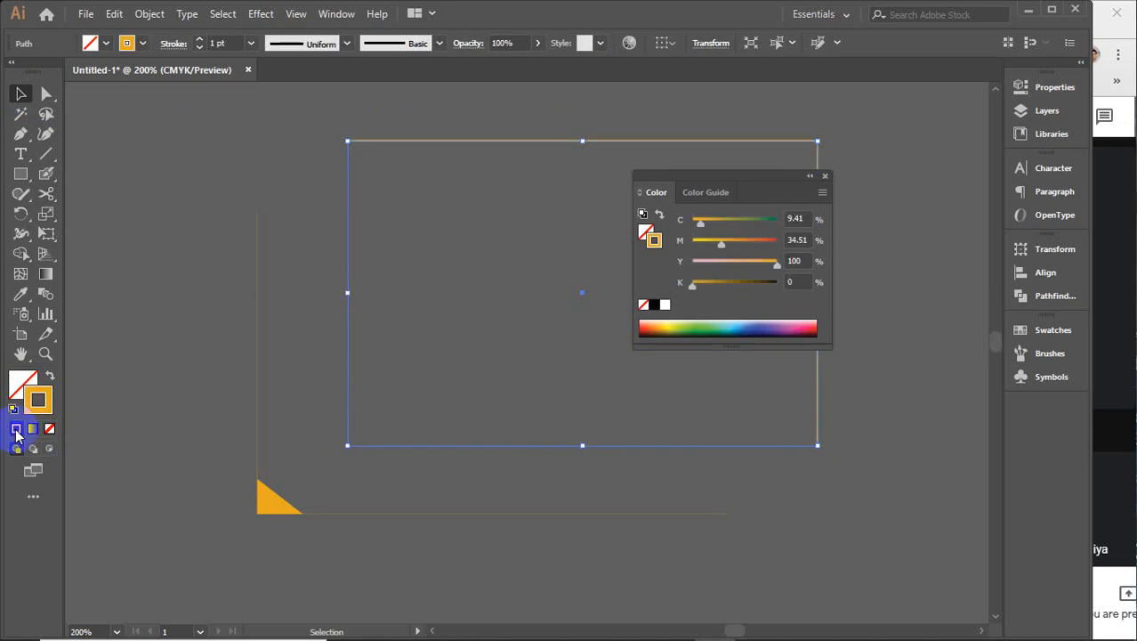
pyautogui.click(825, 176)
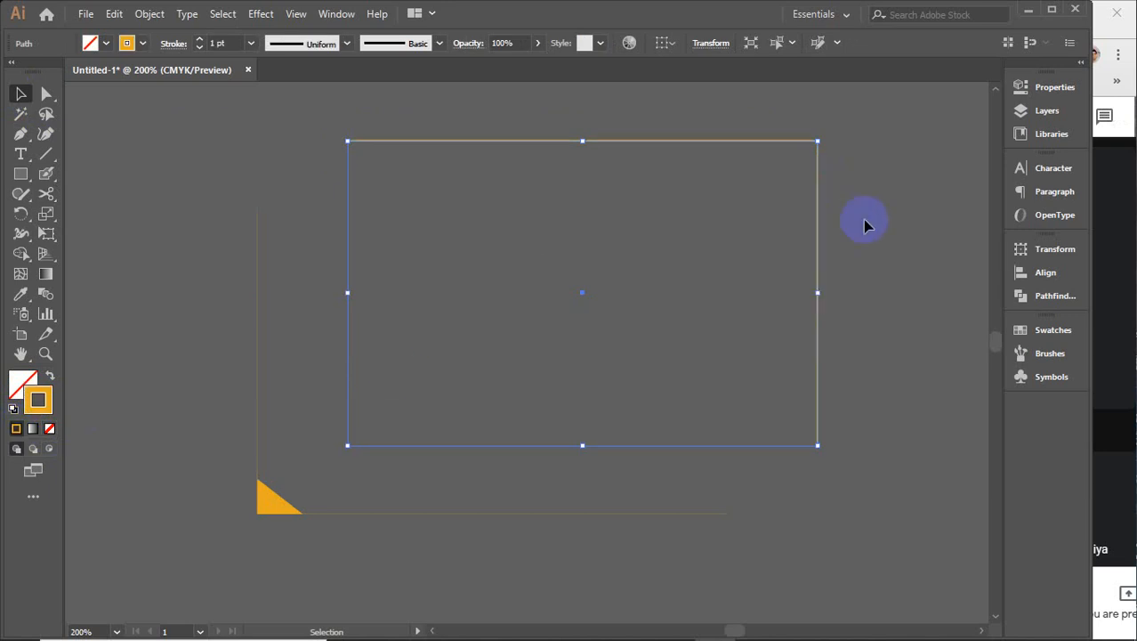
pyautogui.click(871, 228)
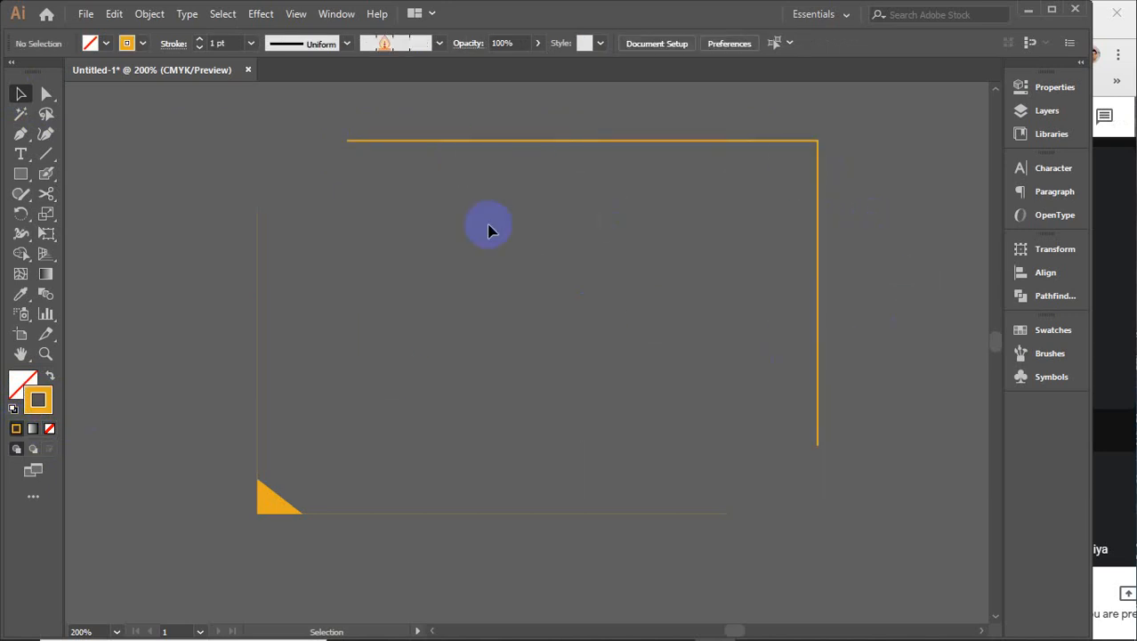
# - Remove the stroke from the open upper-right path and restore its orange fill
pyautogui.click(565, 140)
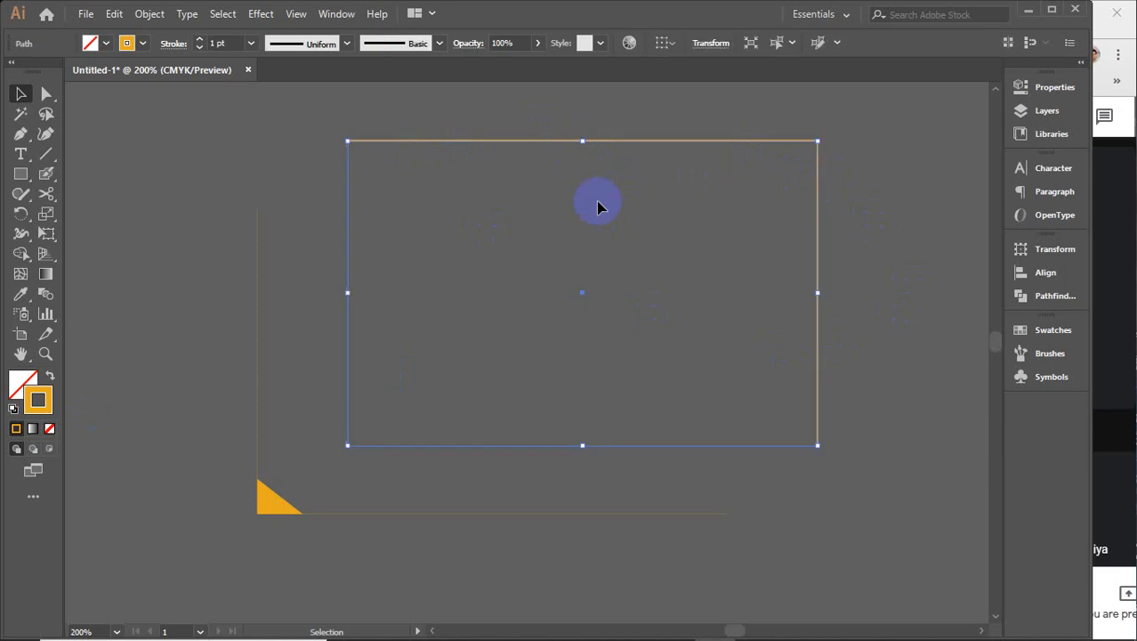
pyautogui.click(50, 428)
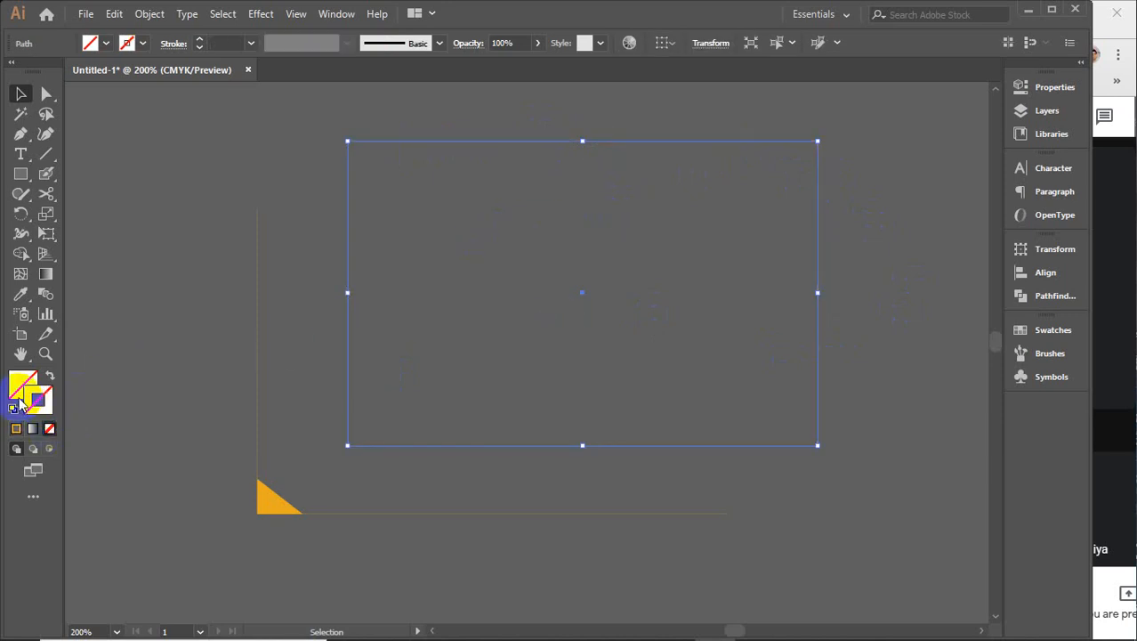
pyautogui.click(20, 389)
pyautogui.click(16, 428)
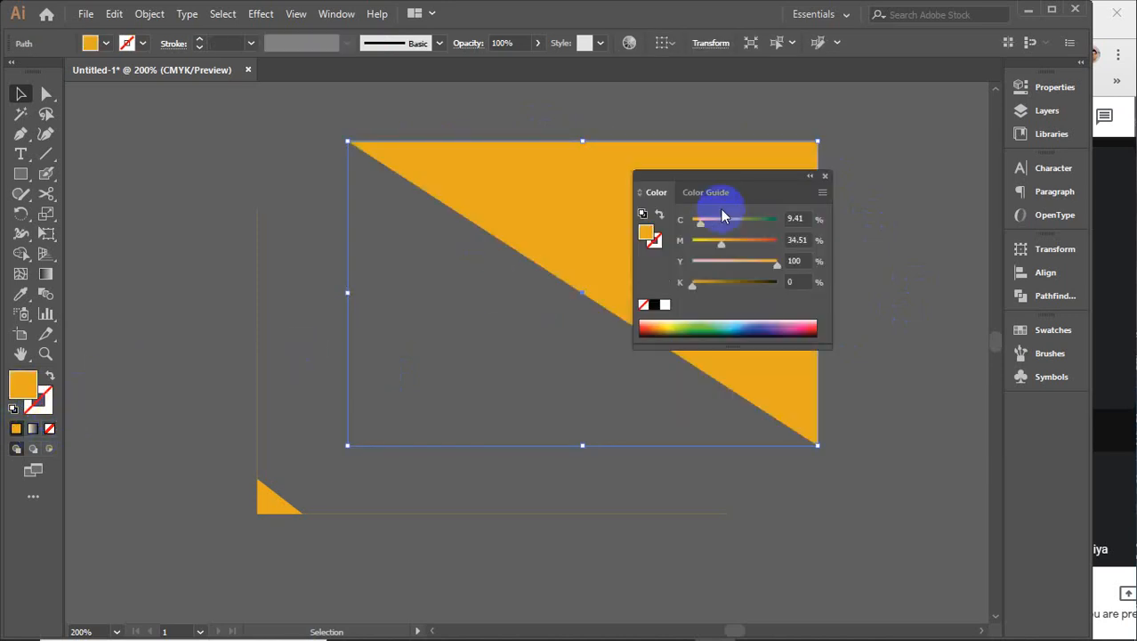
pyautogui.click(825, 178)
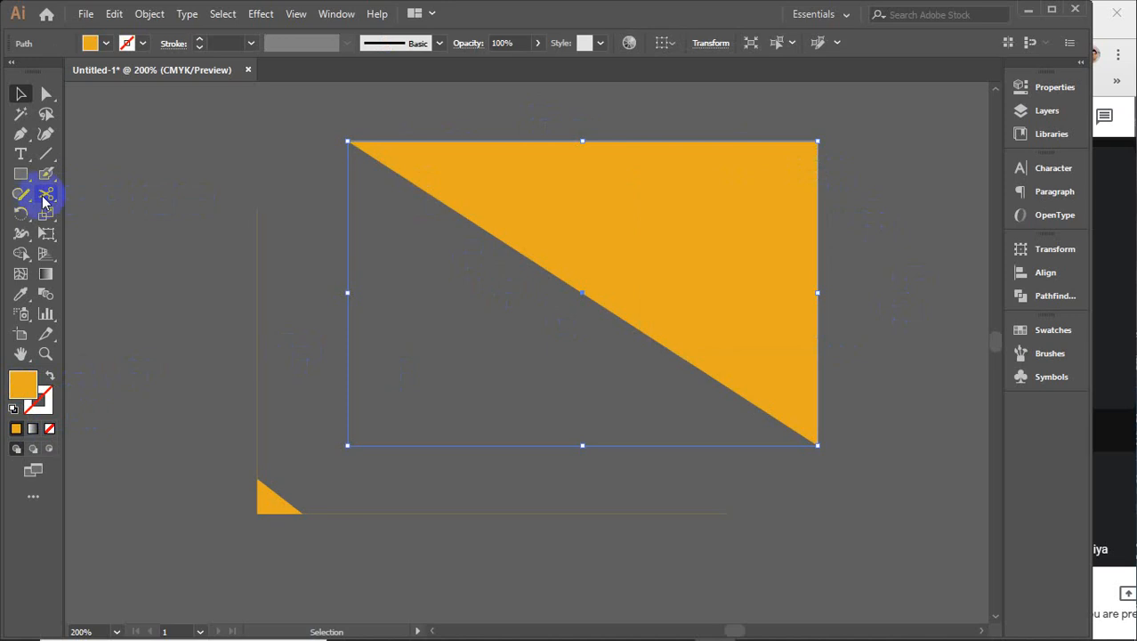
# - Try another Scissors cut on the upper part of the large triangle's open diagonal, and dismiss the warning
pyautogui.click(46, 193)
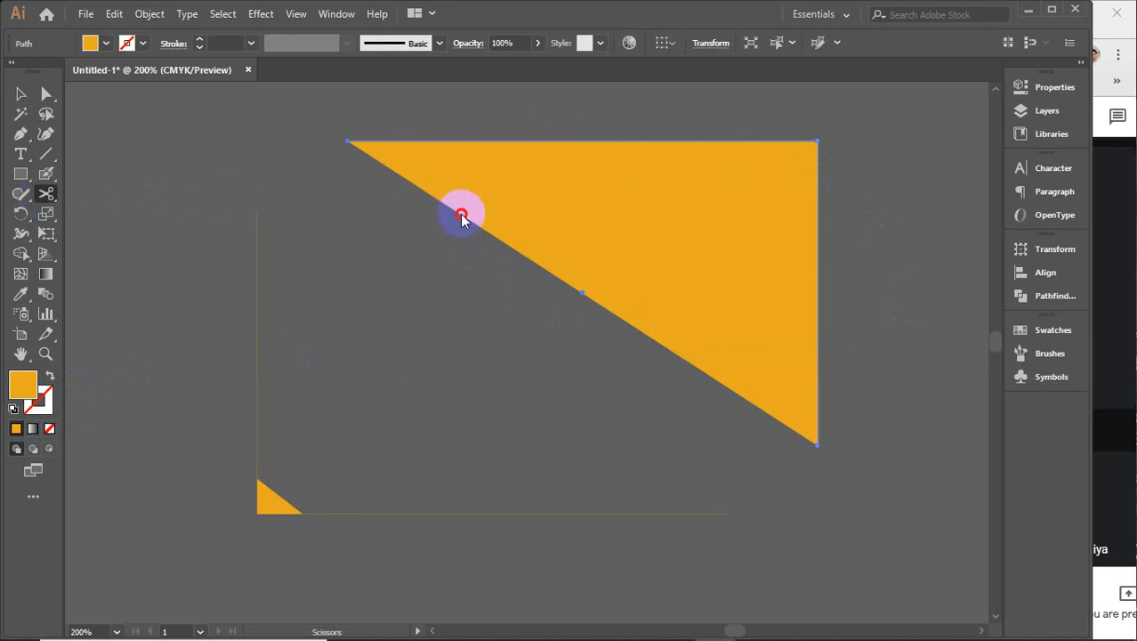
pyautogui.click(461, 219)
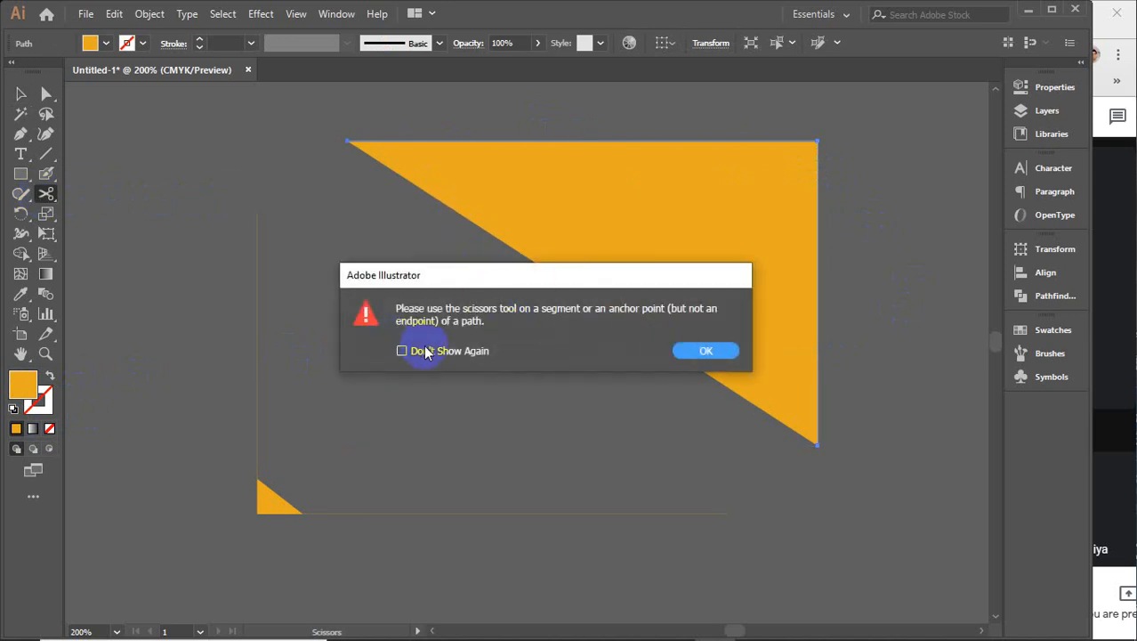
pyautogui.click(426, 352)
pyautogui.click(694, 350)
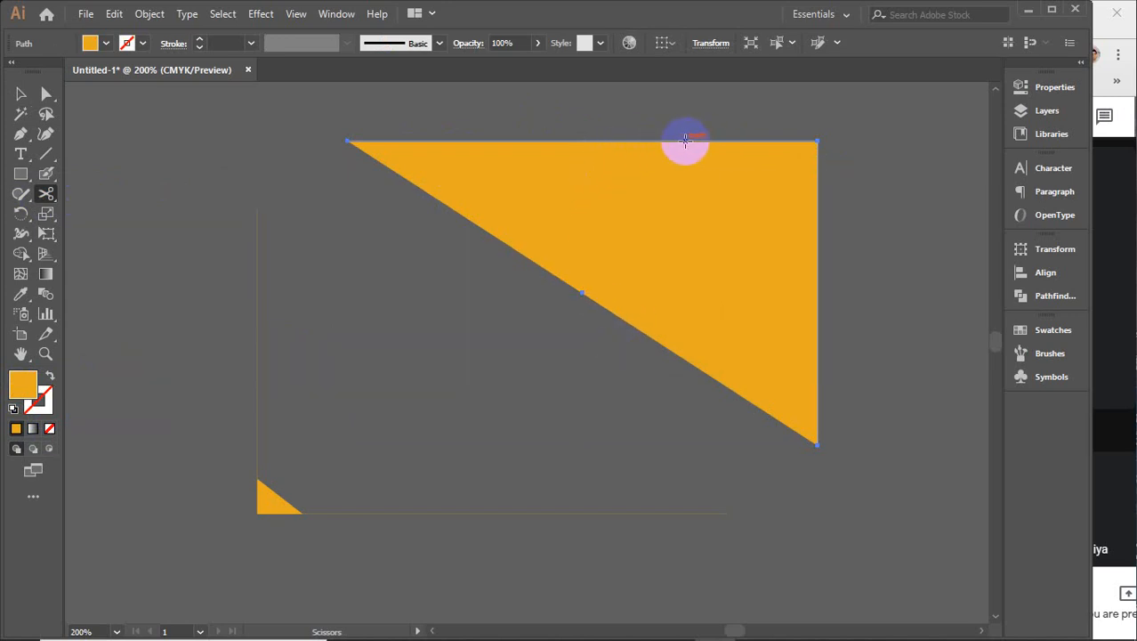
# - Cut the large triangle at its upper-right corner, then midway along its top edge, undoing each cut
pyautogui.click(817, 139)
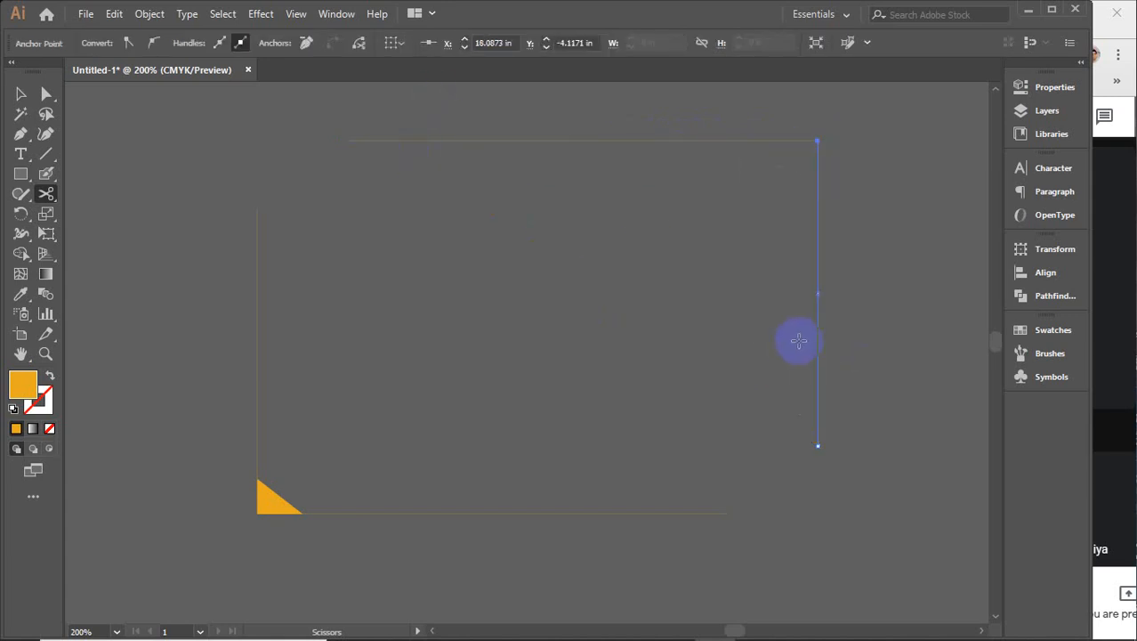
pyautogui.hotkey('ctrl', 'z')
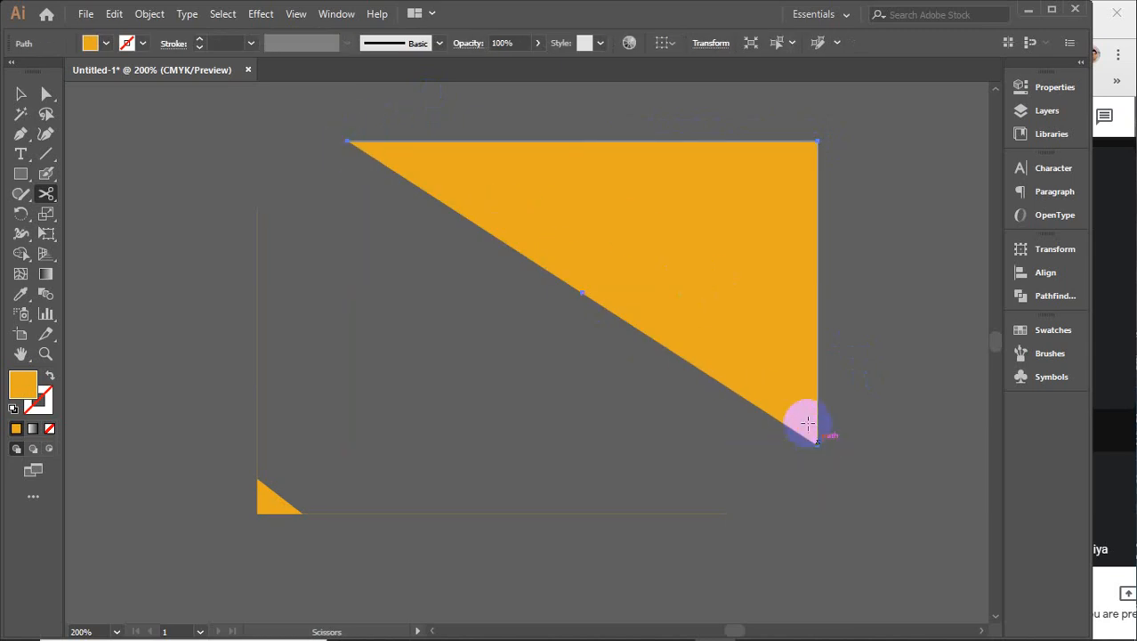
pyautogui.click(557, 141)
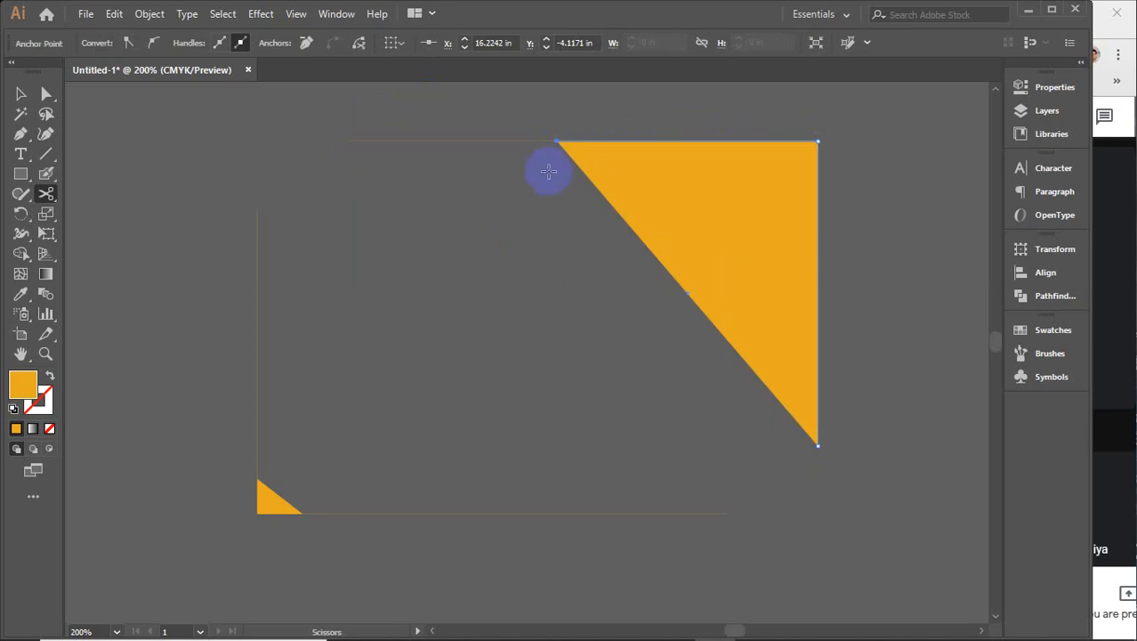
pyautogui.hotkey('ctrl', 'z')
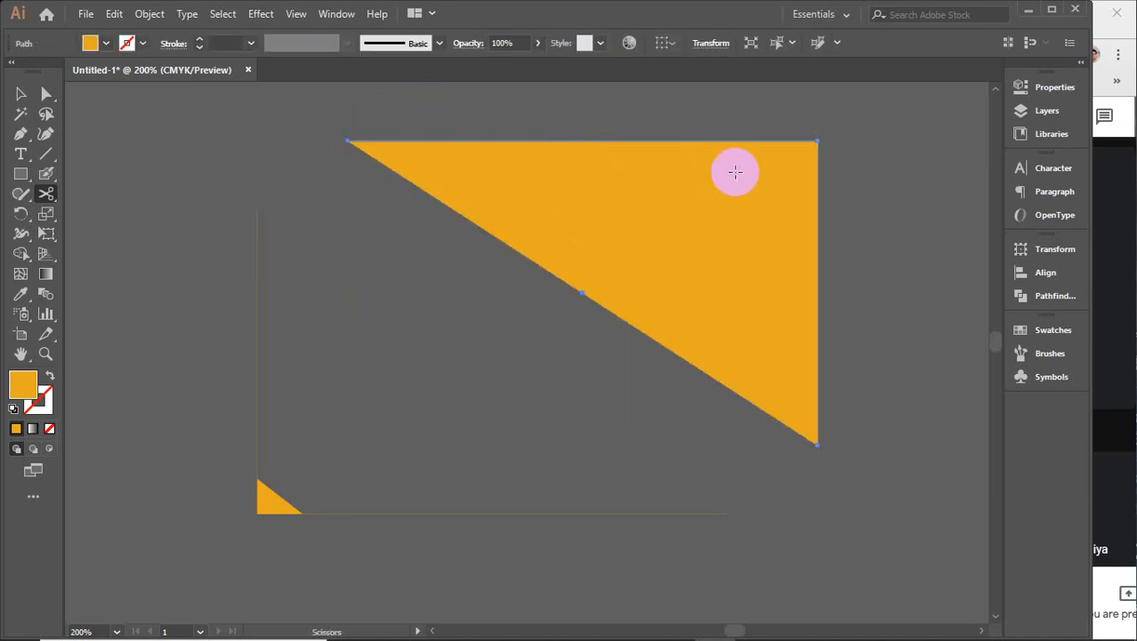
# - Cut the large triangle at its upper-right corner and move the resulting vertical and horizontal segments apart
pyautogui.click(818, 141)
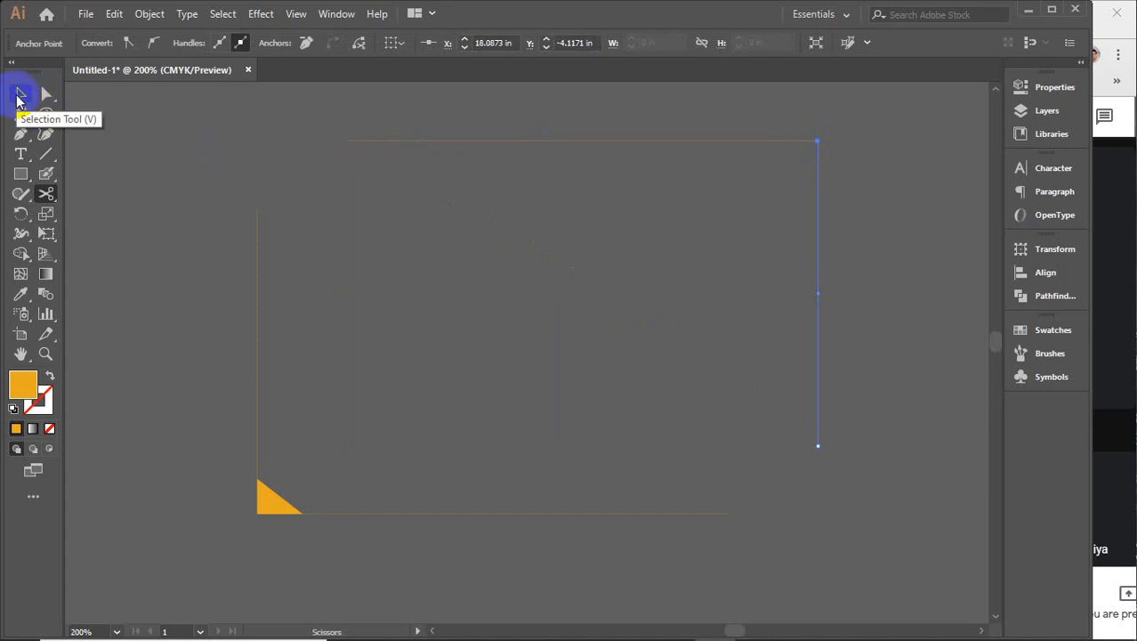
pyautogui.click(19, 94)
pyautogui.click(621, 333)
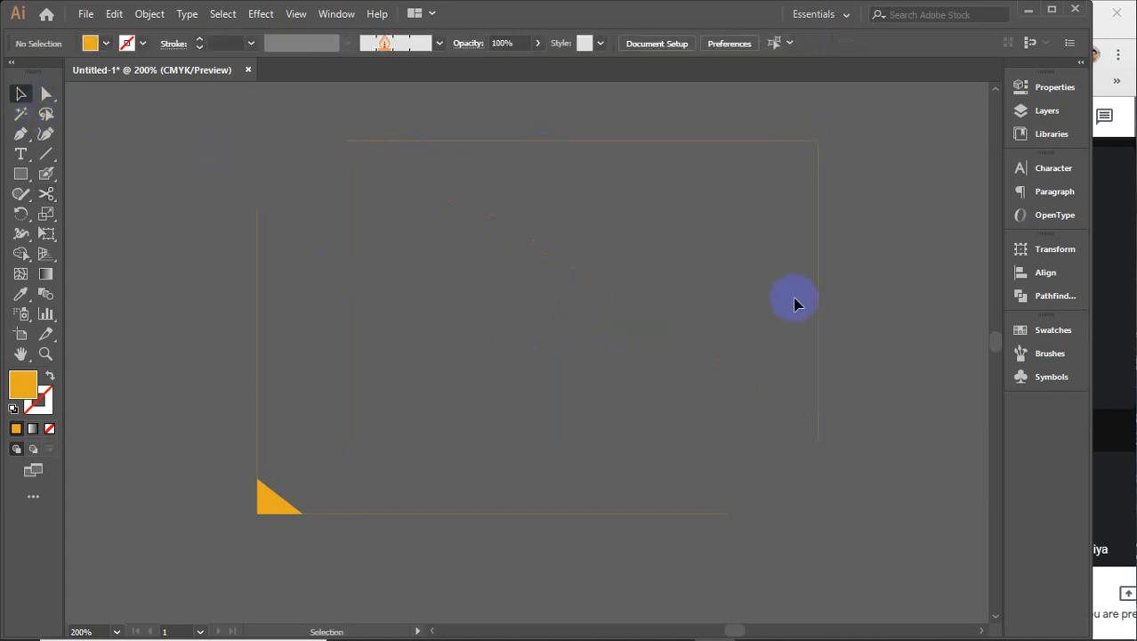
pyautogui.moveTo(820, 298); pyautogui.dragTo(854, 340)
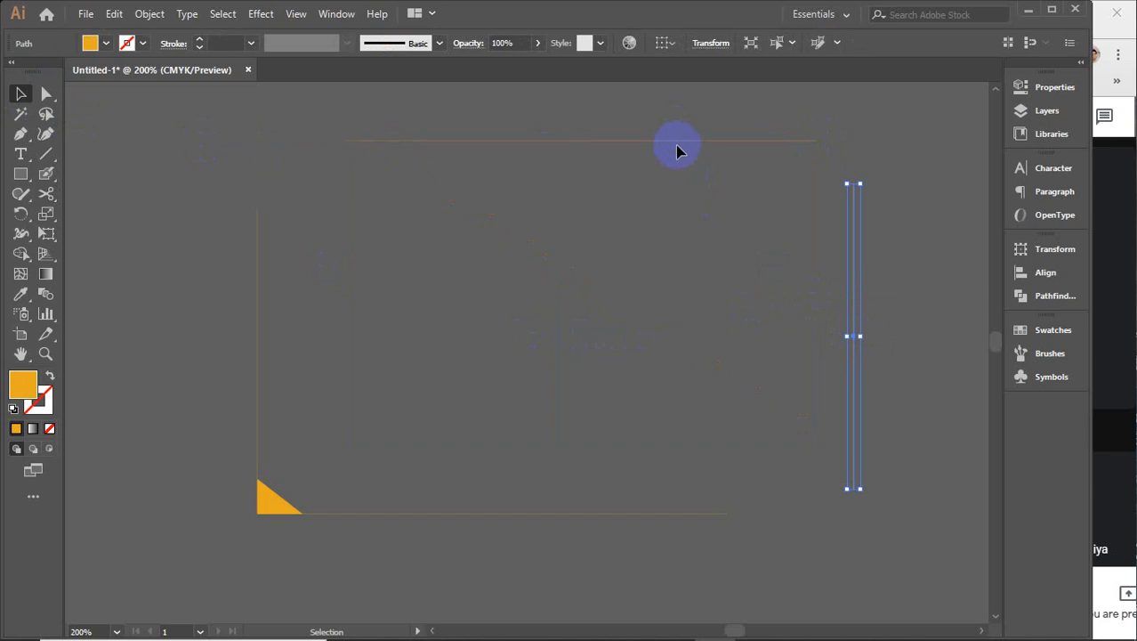
pyautogui.moveTo(676, 142); pyautogui.dragTo(654, 210)
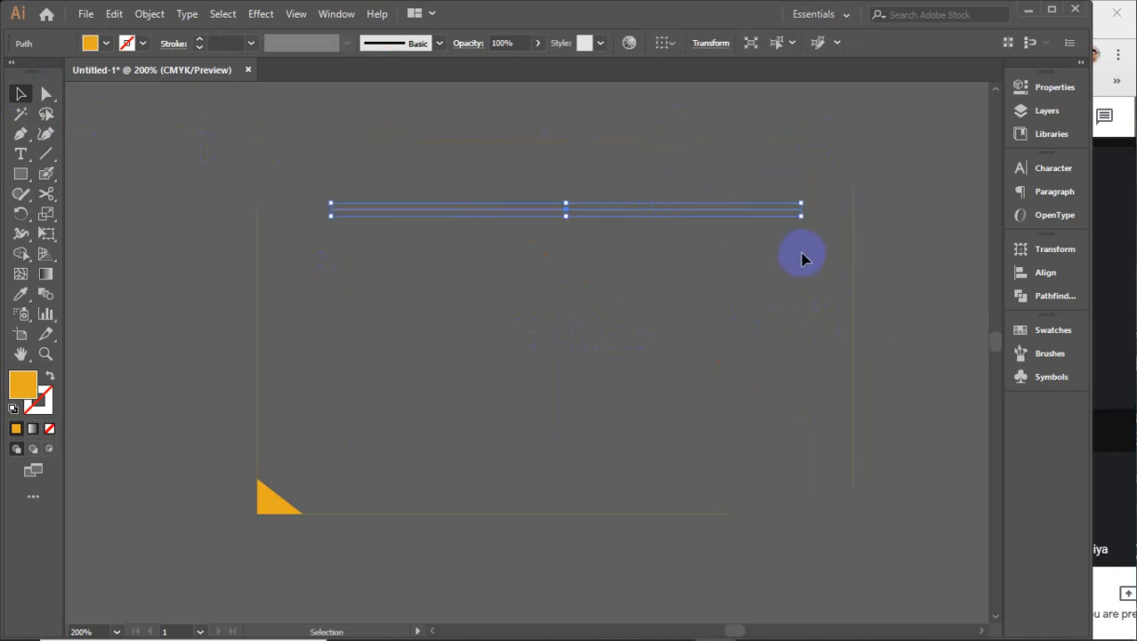
# - Move the two bottom segments and the two left segments of the cut-up rectangle outward, away from the small triangle
pyautogui.click(853, 258)
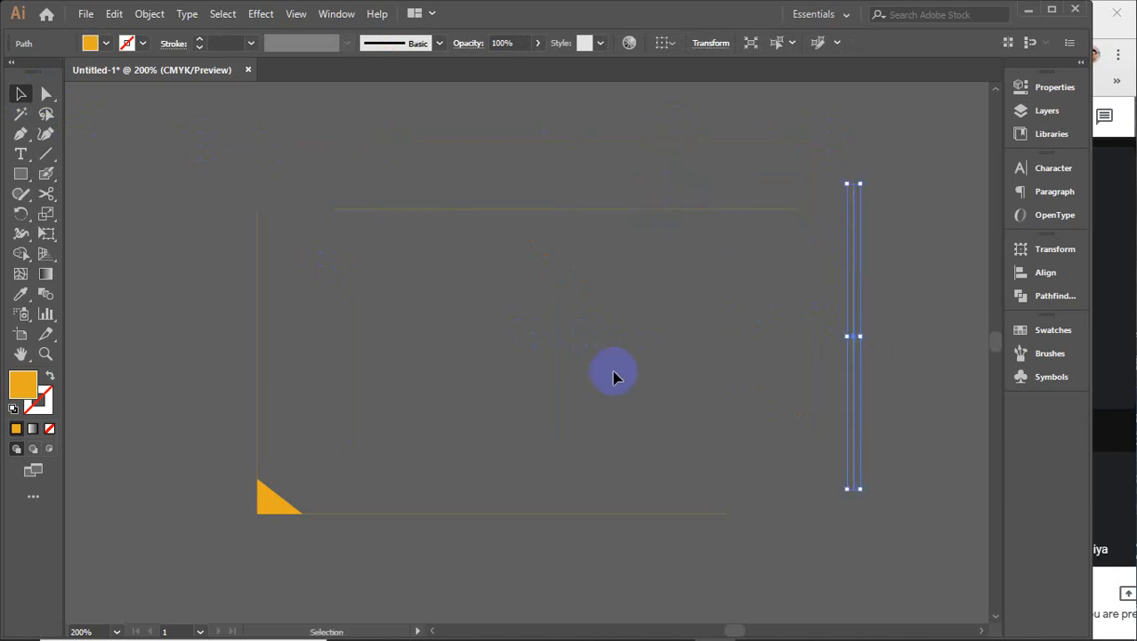
pyautogui.click(523, 520)
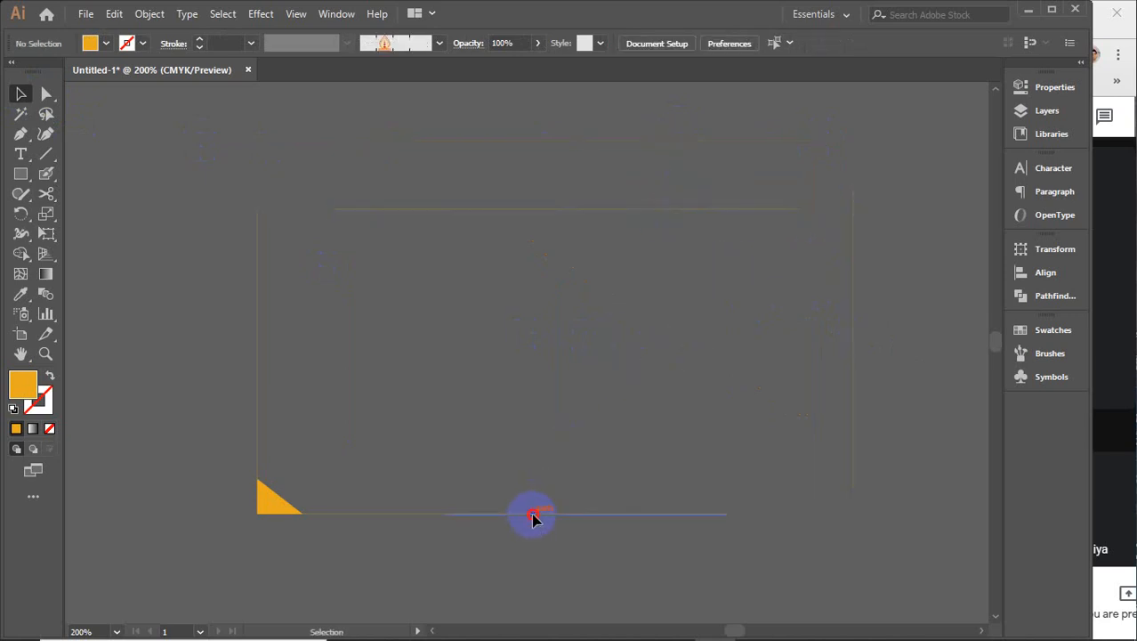
pyautogui.moveTo(533, 518); pyautogui.dragTo(565, 494)
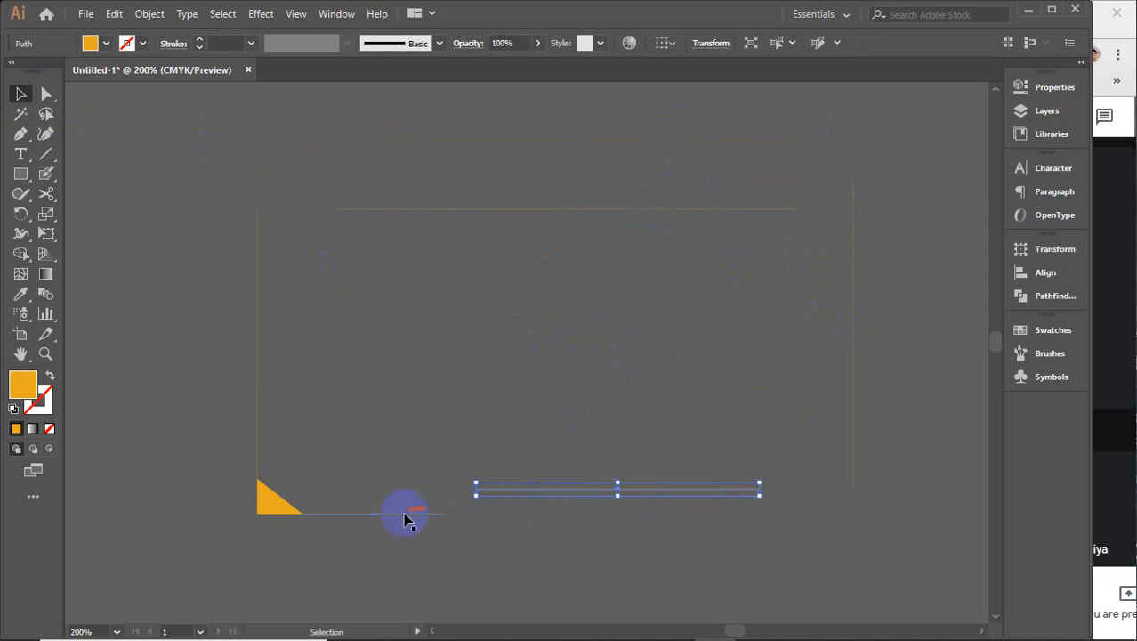
pyautogui.moveTo(405, 520); pyautogui.dragTo(462, 564)
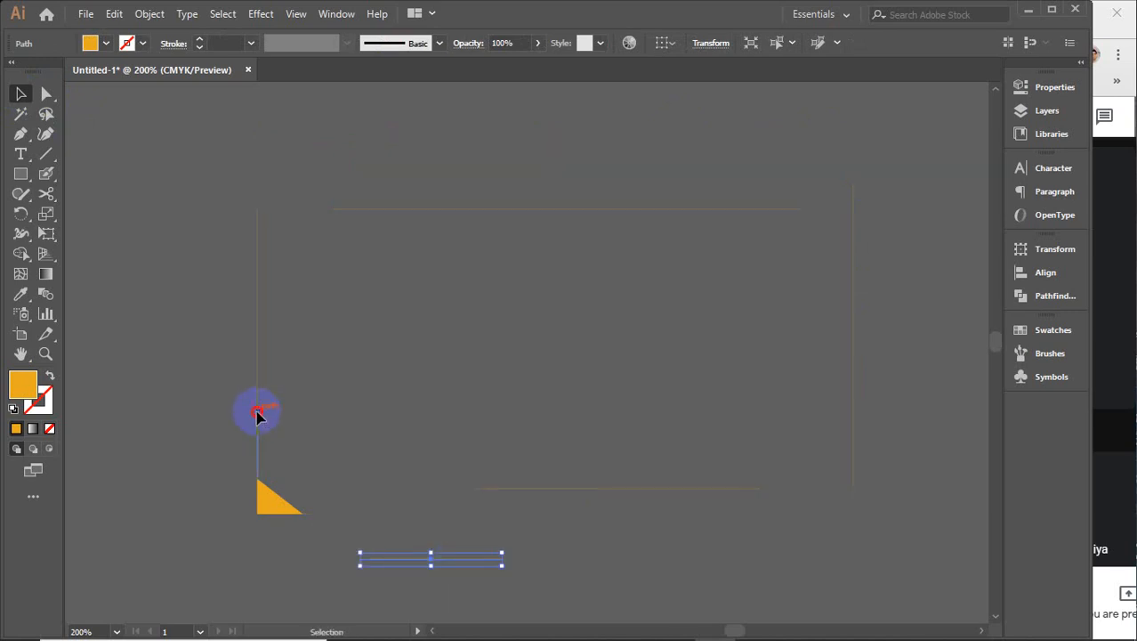
pyautogui.moveTo(256, 415); pyautogui.dragTo(223, 330)
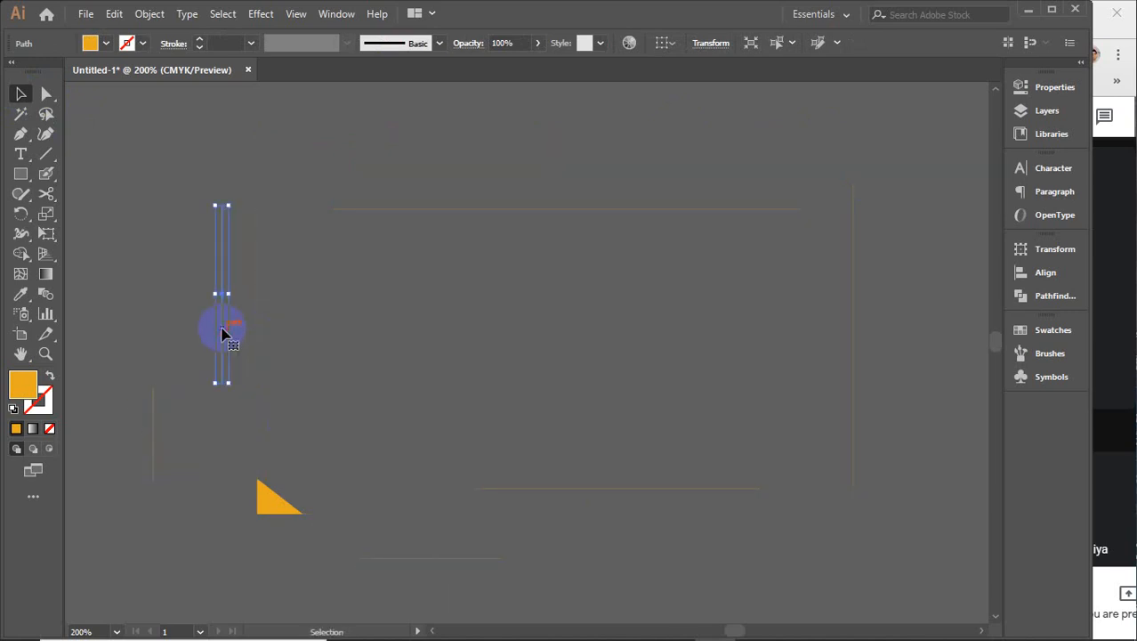
pyautogui.click(265, 505)
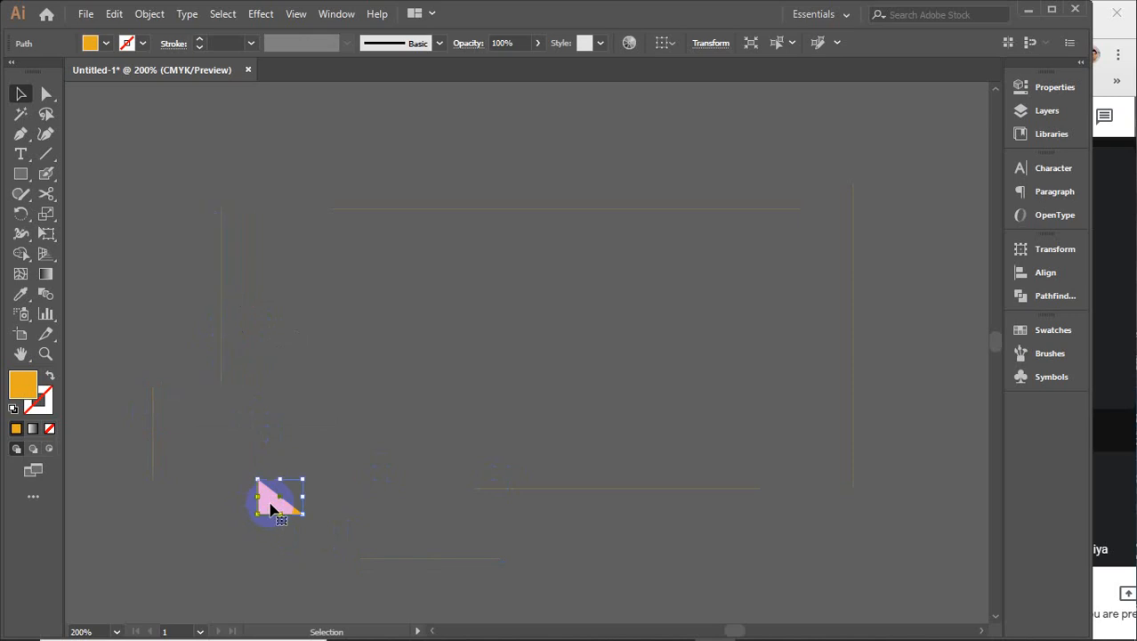
pyautogui.click(388, 325)
# - Select all the separated line segments and the small triangle, and delete them
pyautogui.moveTo(99, 174); pyautogui.dragTo(878, 572)
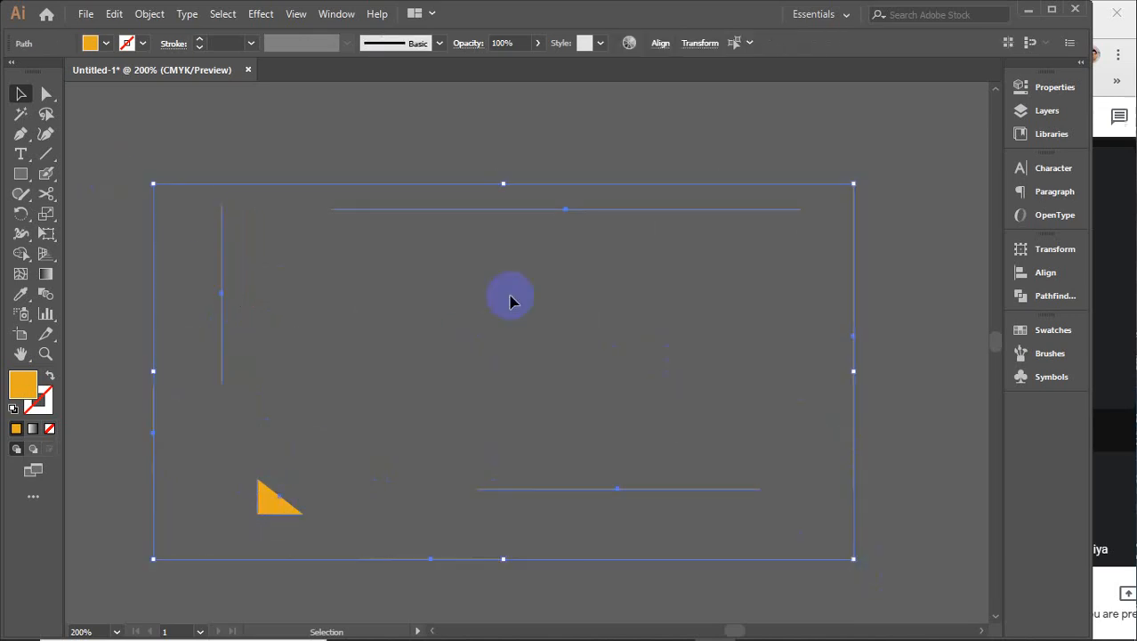
pyautogui.click(299, 129)
pyautogui.moveTo(95, 141); pyautogui.dragTo(876, 561)
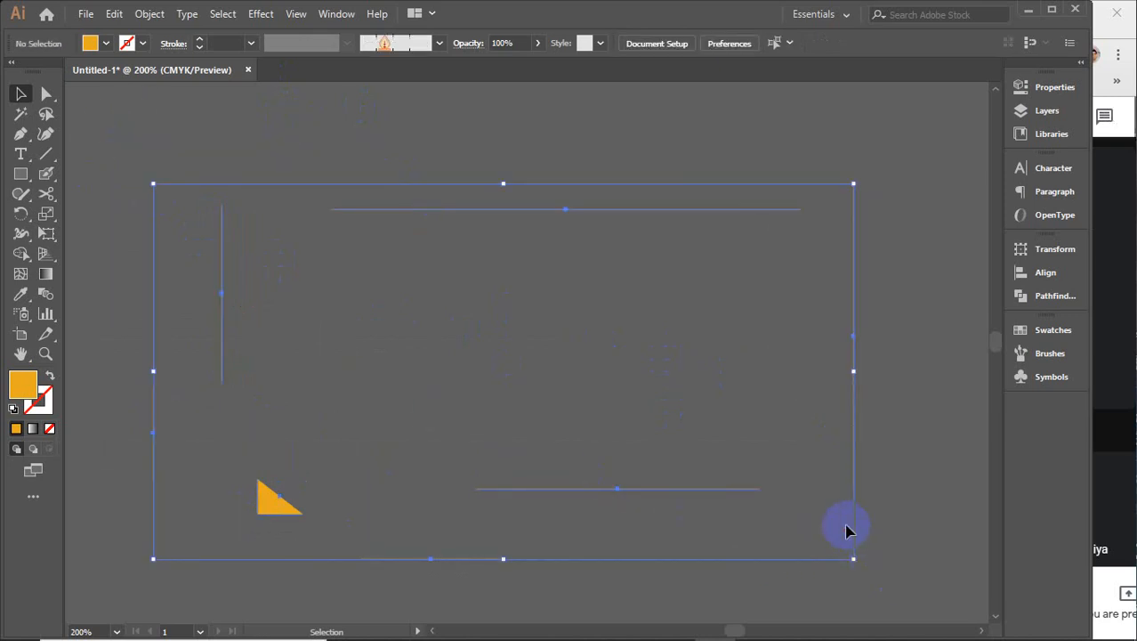
pyautogui.press('Delete')
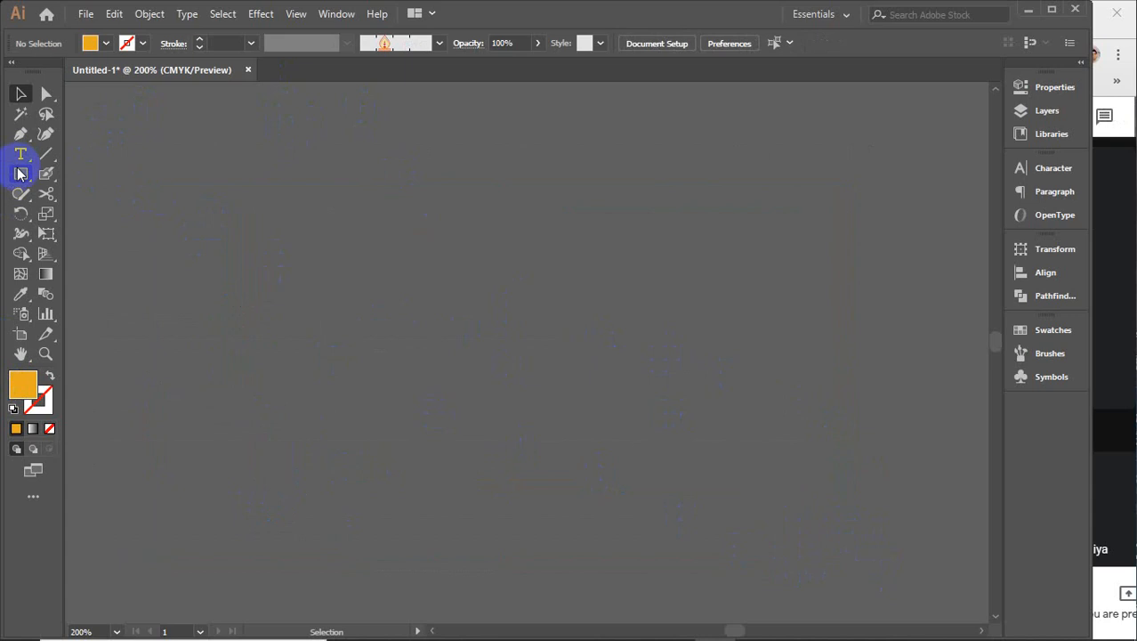
# - Draw an orange circle about 2.76 in across with the Ellipse tool in the middle of the canvas
pyautogui.moveTo(19, 174); pyautogui.dragTo(79, 214)
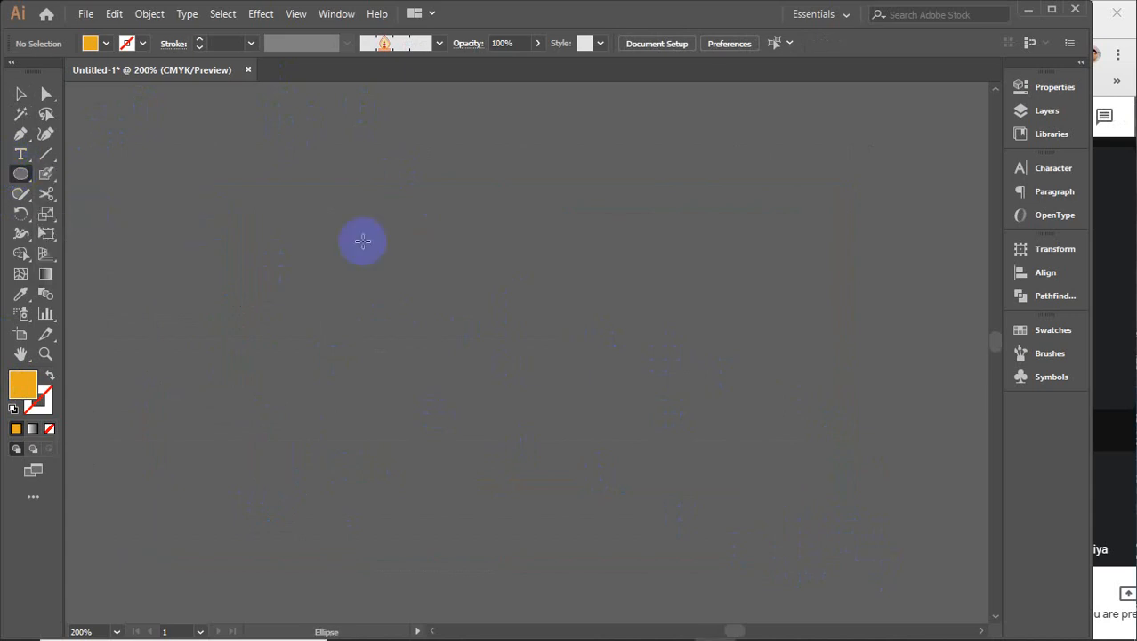
pyautogui.moveTo(256, 225); pyautogui.dragTo(647, 459)
pyautogui.press('v')
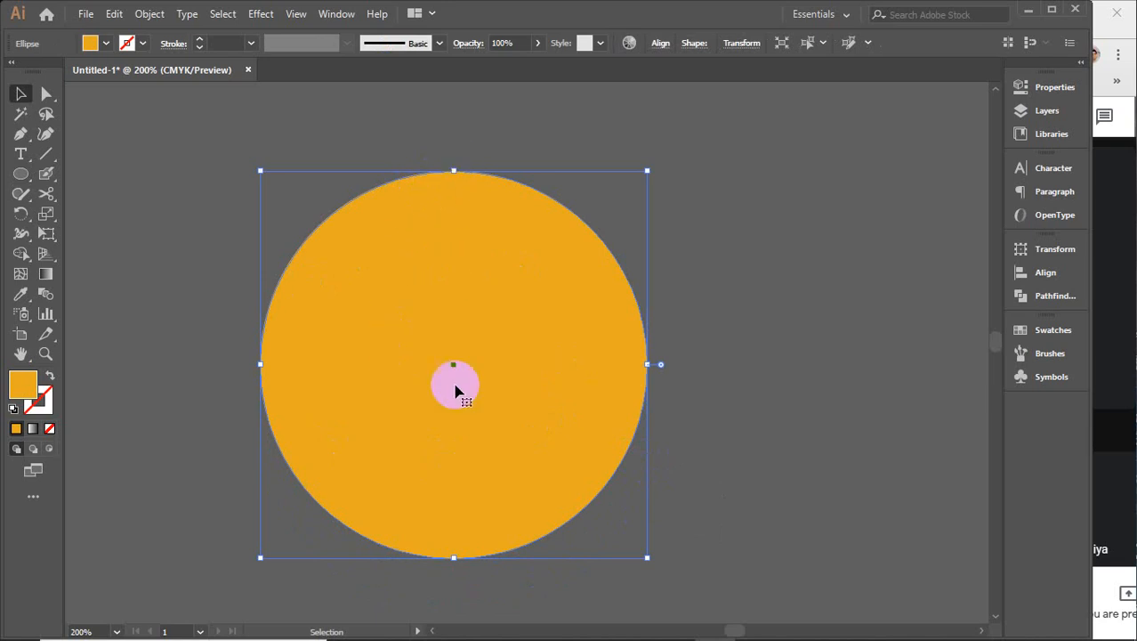
# - Cut the circle at its top and bottom anchor points with the Scissors tool and move the left half away from the right
pyautogui.click(47, 195)
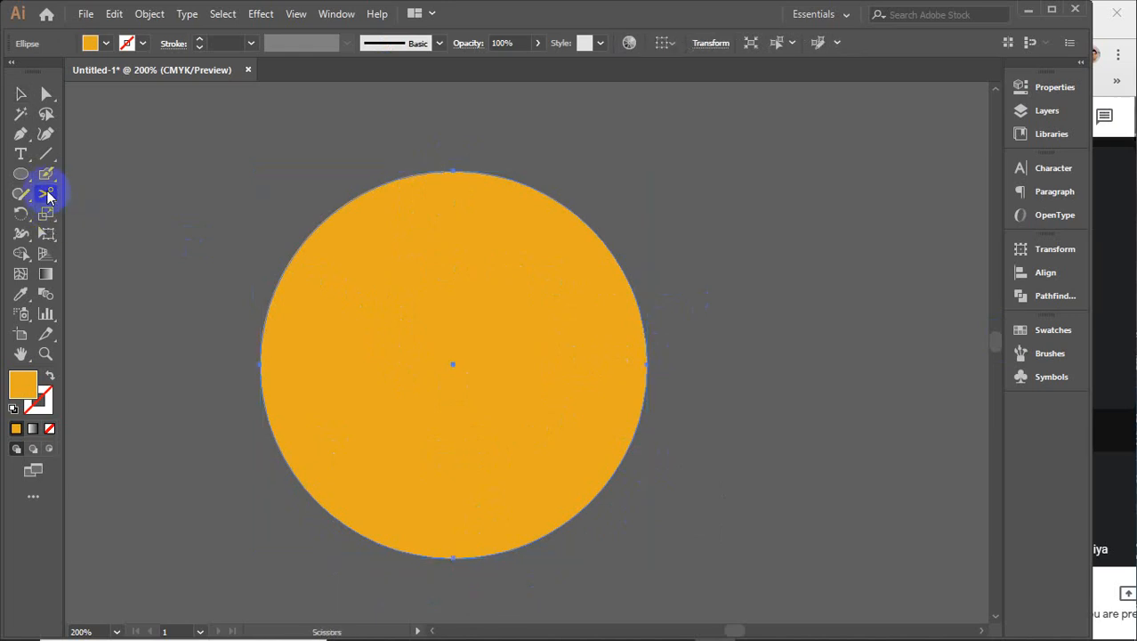
pyautogui.click(454, 175)
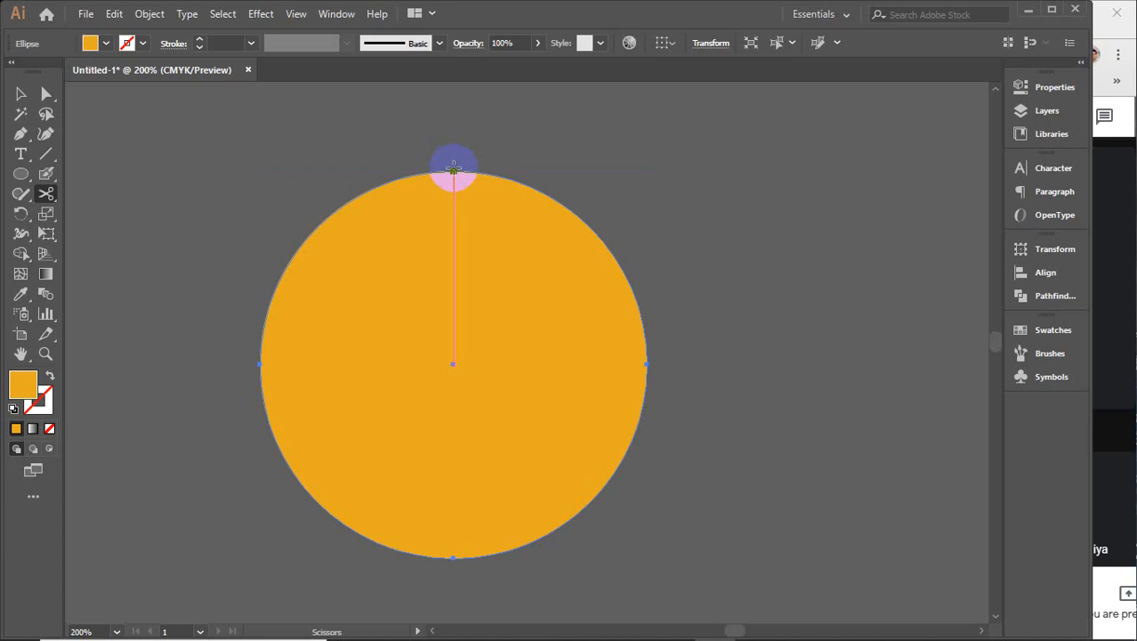
pyautogui.click(454, 168)
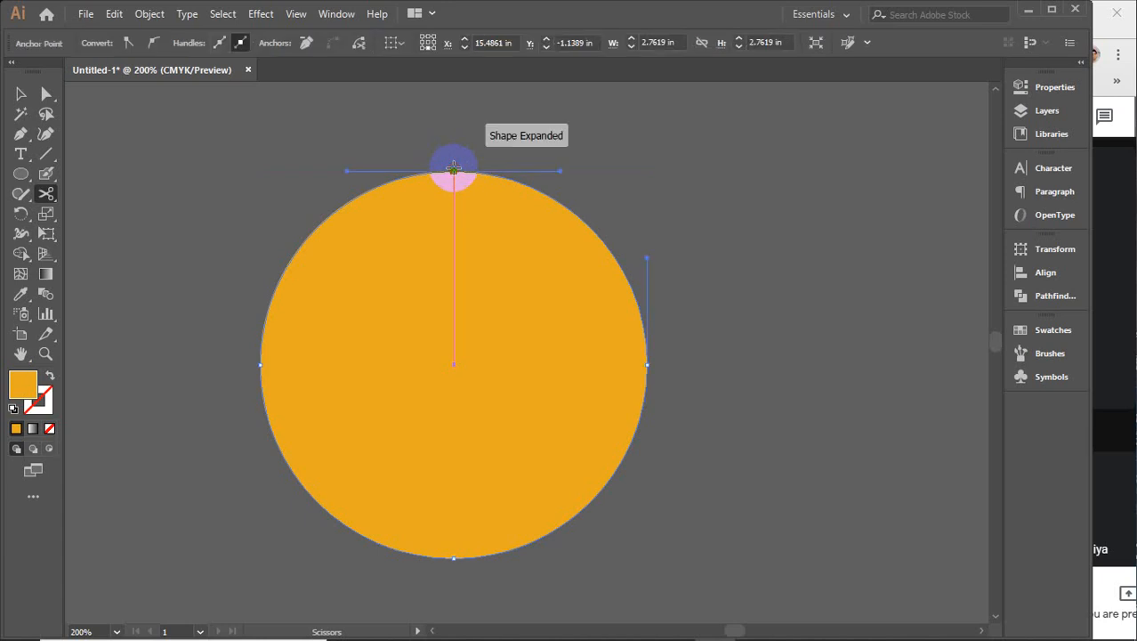
pyautogui.click(449, 558)
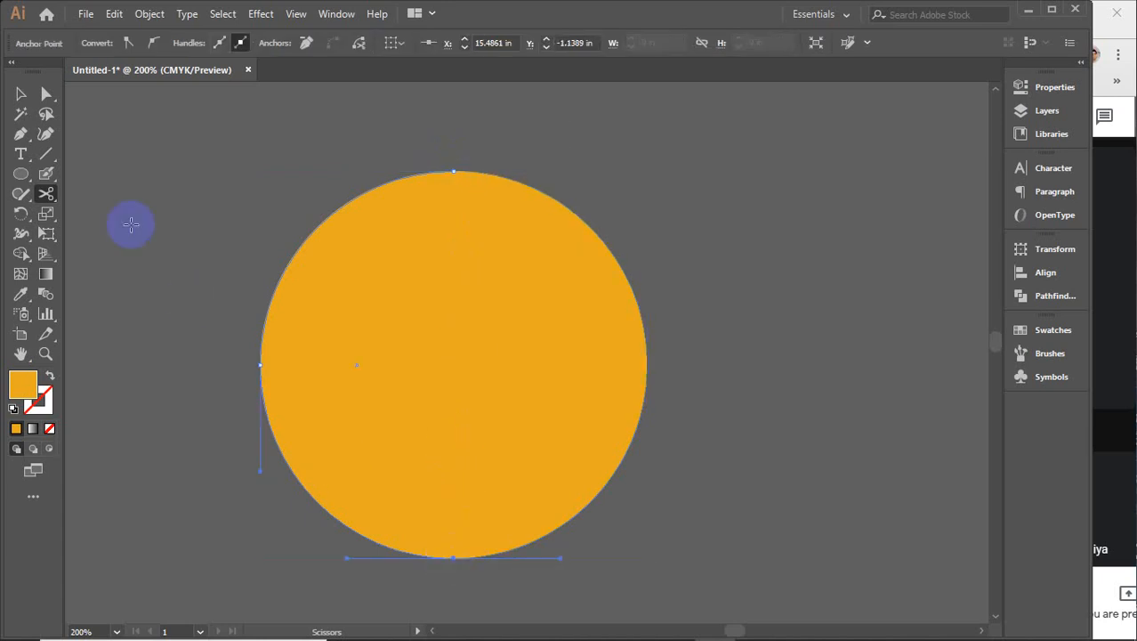
pyautogui.click(21, 94)
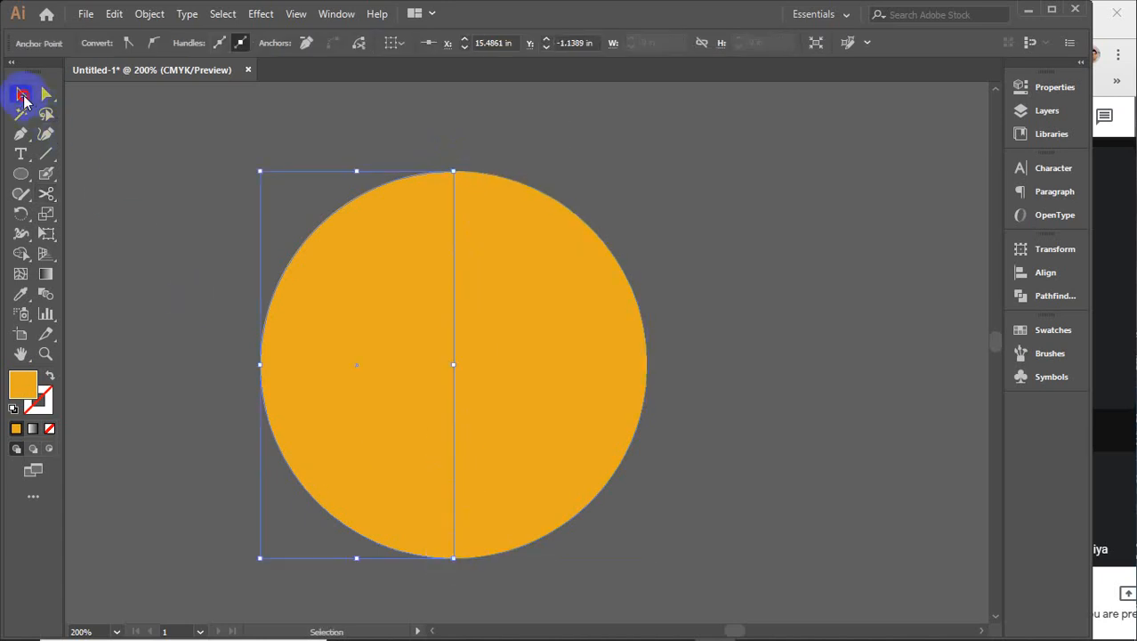
pyautogui.click(214, 131)
pyautogui.moveTo(335, 330); pyautogui.dragTo(269, 332)
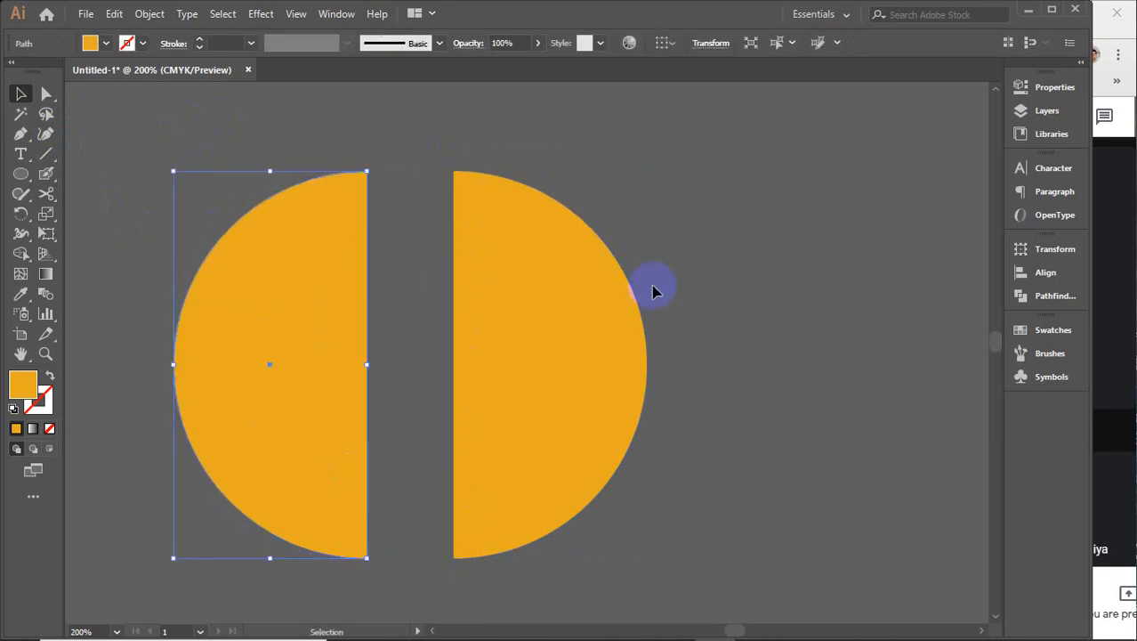
pyautogui.click(744, 284)
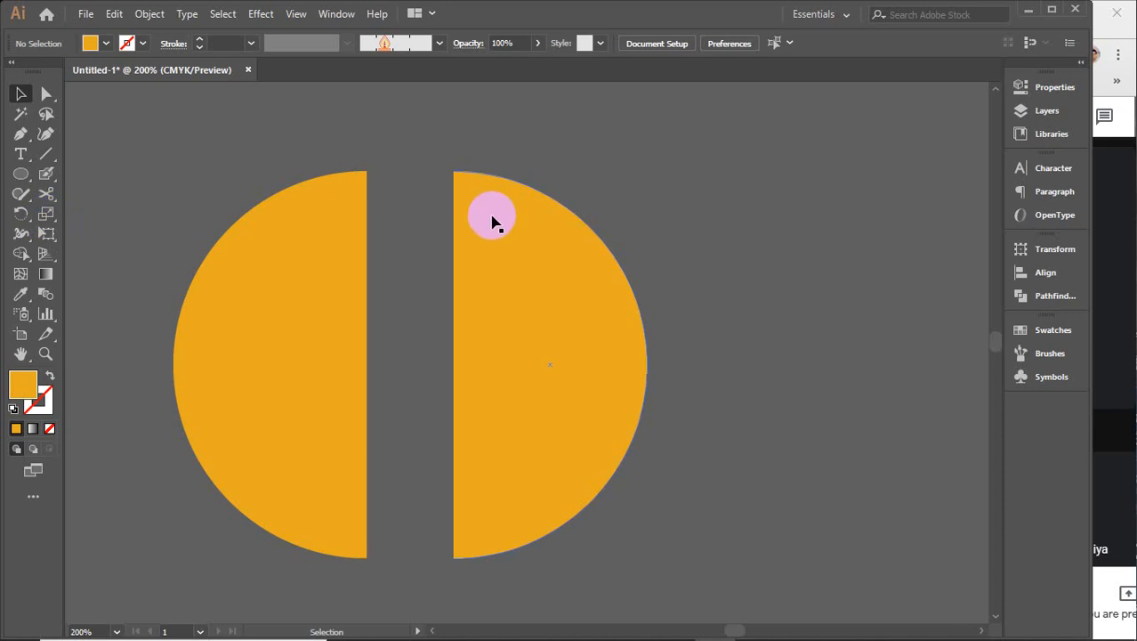
# - Delete both half circles and paste the orange rectangle back in their place
pyautogui.moveTo(228, 175); pyautogui.dragTo(648, 386)
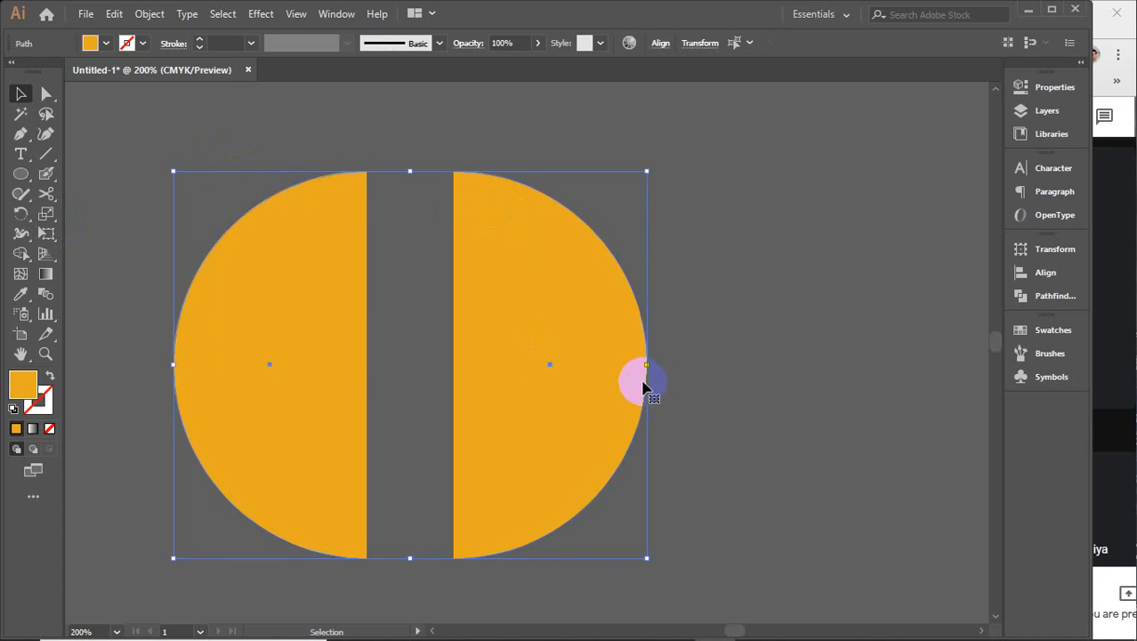
pyautogui.press('Delete')
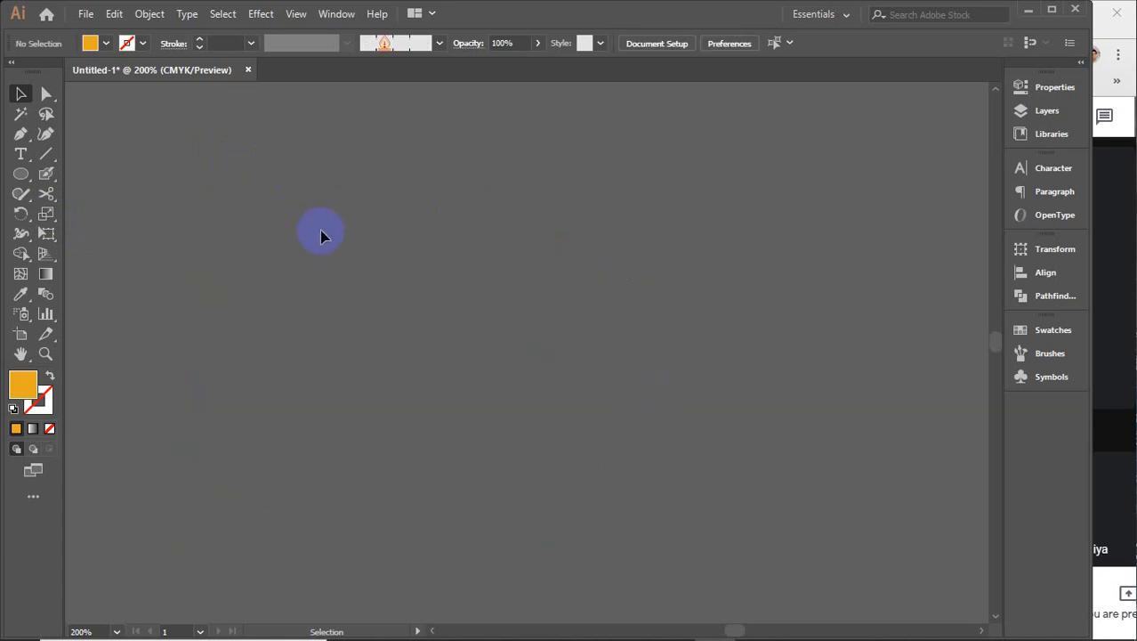
pyautogui.press('a')
pyautogui.hotkey('ctrl', 'z')
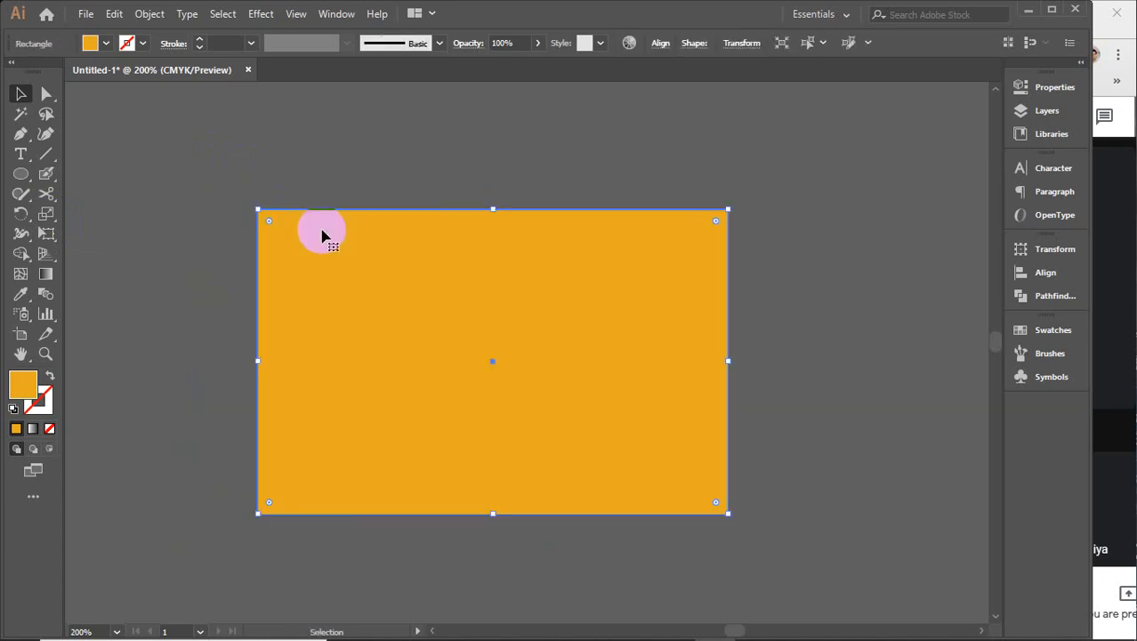
# - Slice the rectangle with the Knife tool using two freehand horizontal cuts and one vertical cut across its full extent
pyautogui.click(41, 192)
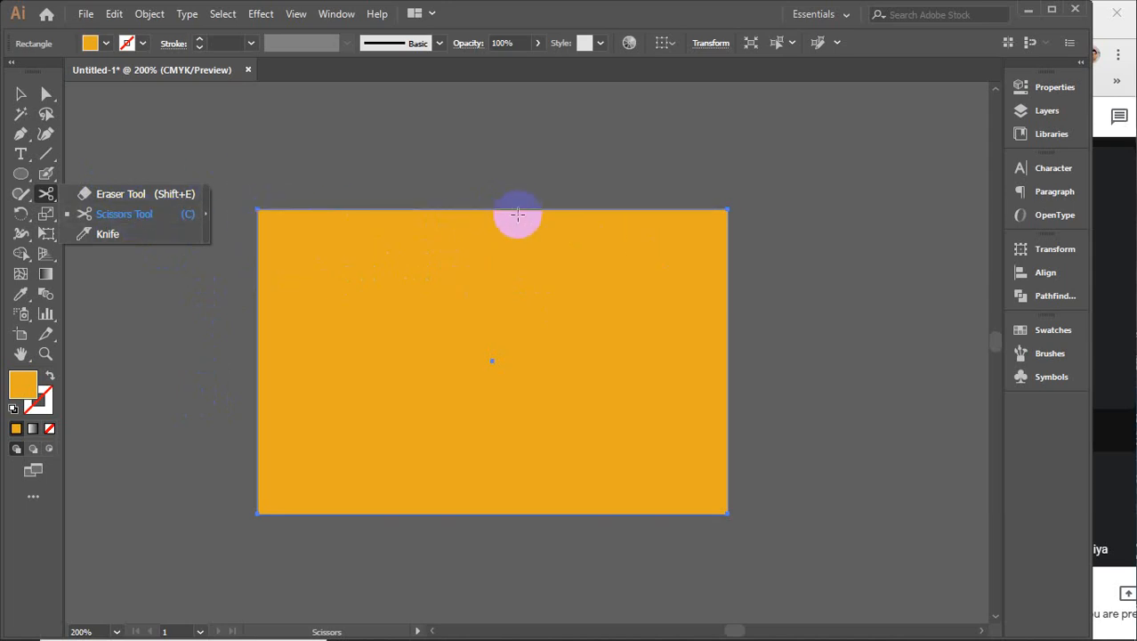
pyautogui.click(107, 234)
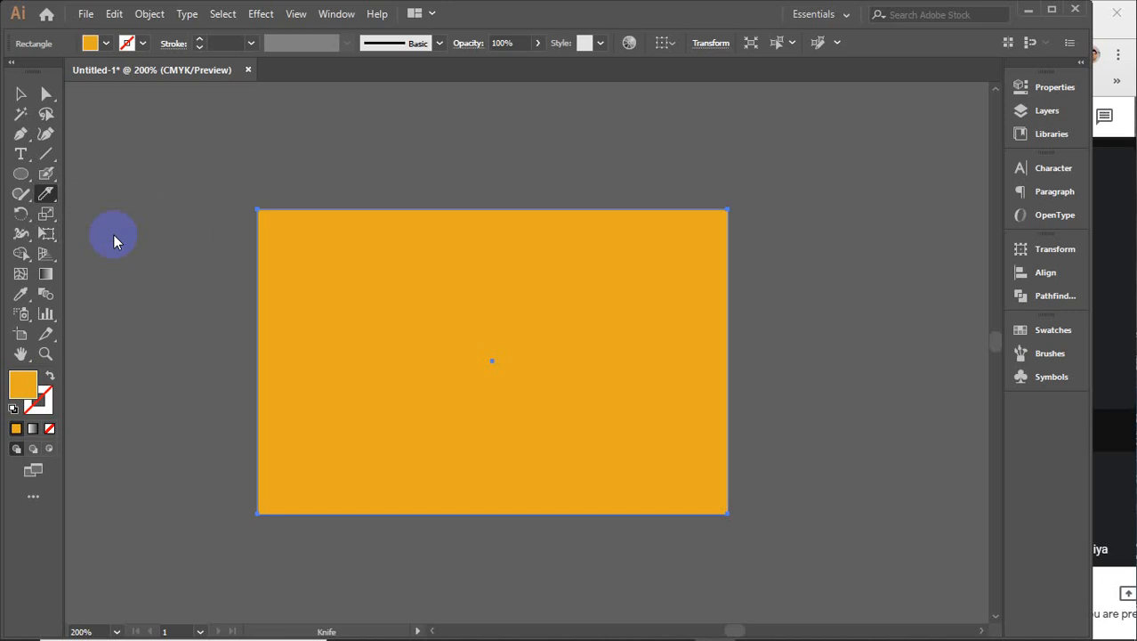
pyautogui.moveTo(187, 295); pyautogui.dragTo(739, 308)
pyautogui.moveTo(465, 155); pyautogui.dragTo(482, 583)
pyautogui.moveTo(792, 372)
pyautogui.mouseDown()
pyautogui.moveTo(259, 427)
pyautogui.moveTo(175, 394)
pyautogui.mouseUp()
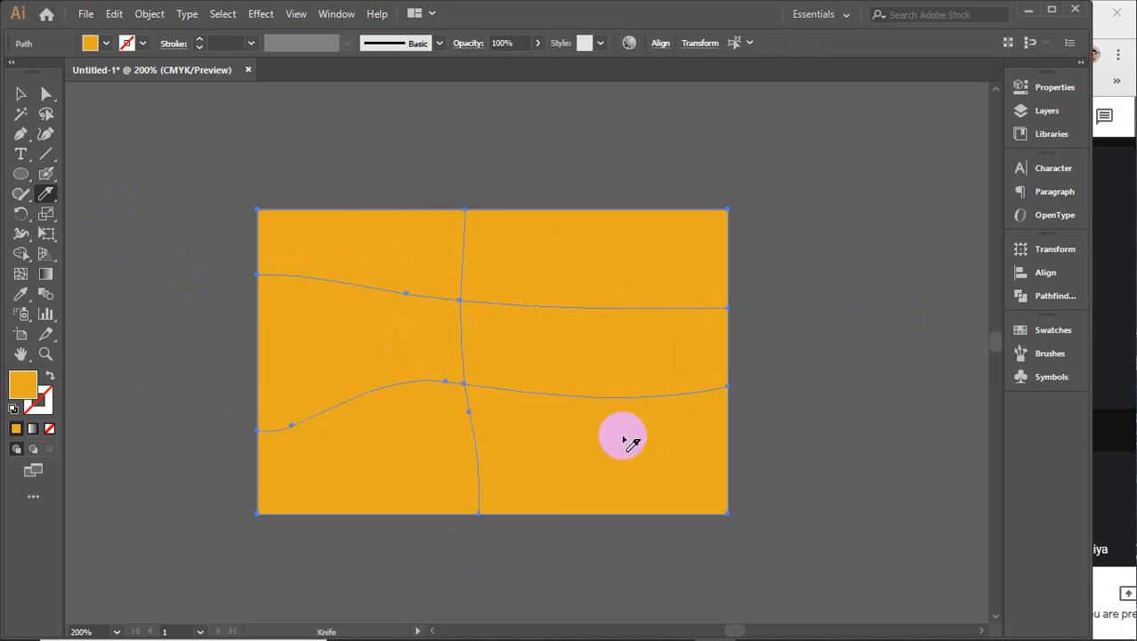
pyautogui.press('v')
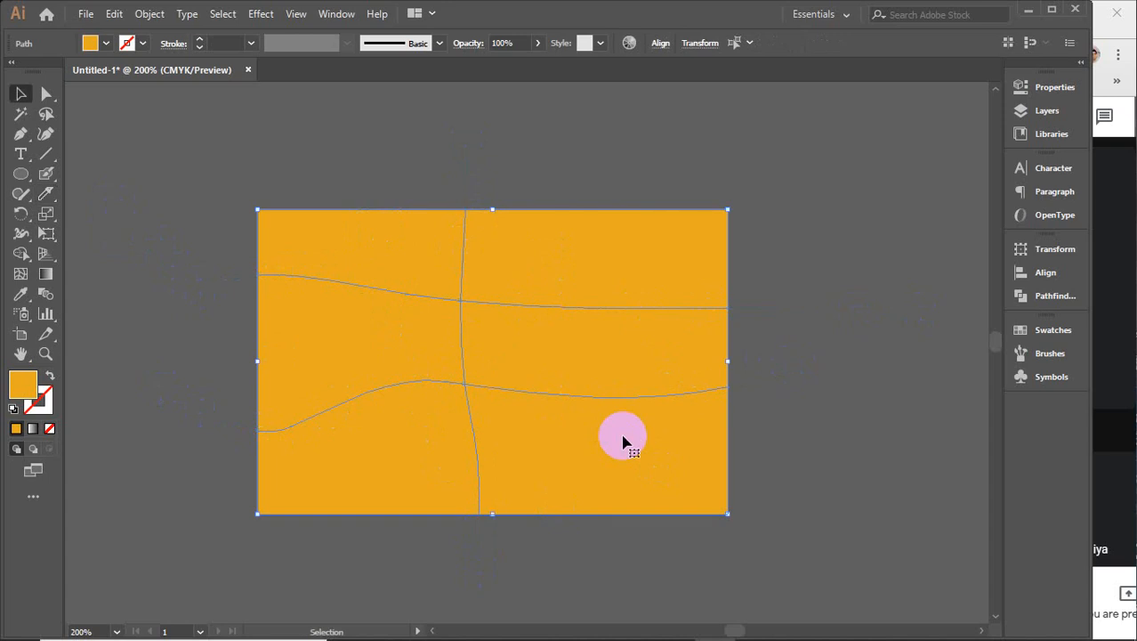
# - Move the six sliced pieces of the rectangle apart so that gaps separate them
pyautogui.moveTo(694, 238); pyautogui.dragTo(670, 188)
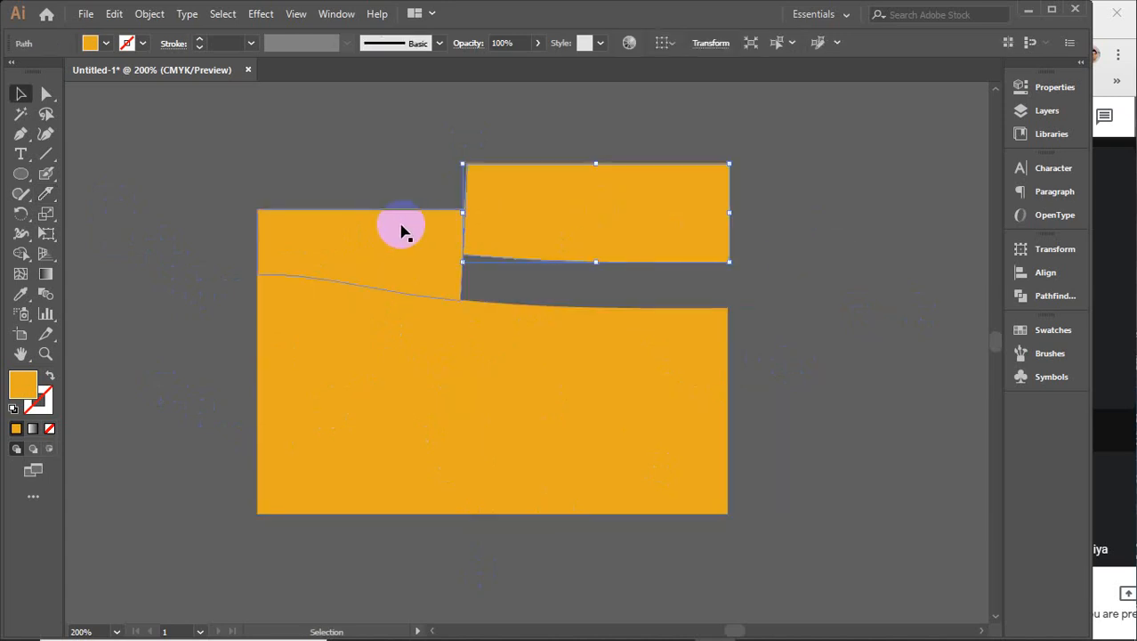
pyautogui.moveTo(401, 232); pyautogui.dragTo(365, 179)
pyautogui.moveTo(347, 313); pyautogui.dragTo(235, 313)
pyautogui.moveTo(542, 365); pyautogui.dragTo(566, 352)
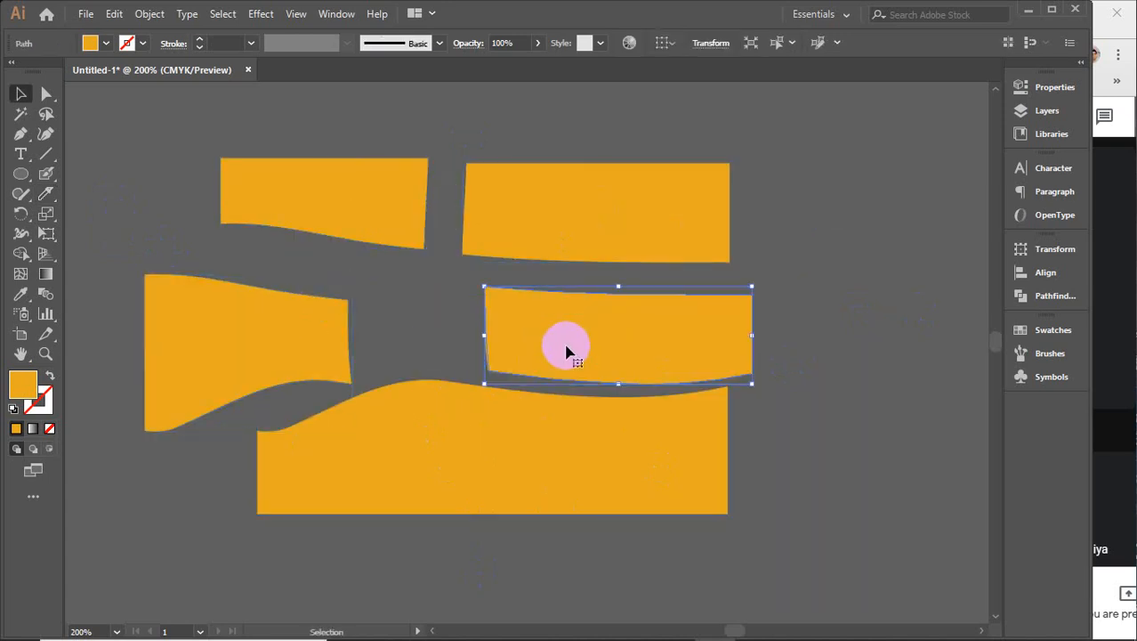
pyautogui.moveTo(551, 447); pyautogui.dragTo(628, 494)
pyautogui.moveTo(419, 424); pyautogui.dragTo(397, 480)
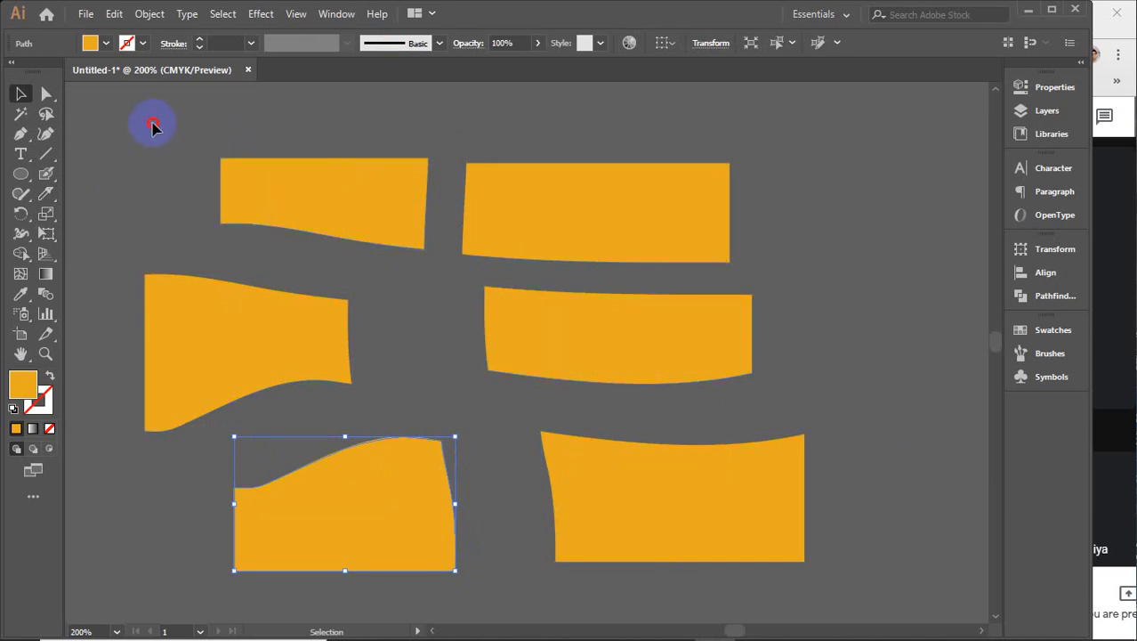
# - Delete all six sliced pieces and paste a fresh orange rectangle
pyautogui.moveTo(152, 128); pyautogui.dragTo(669, 463)
pyautogui.press('Delete')
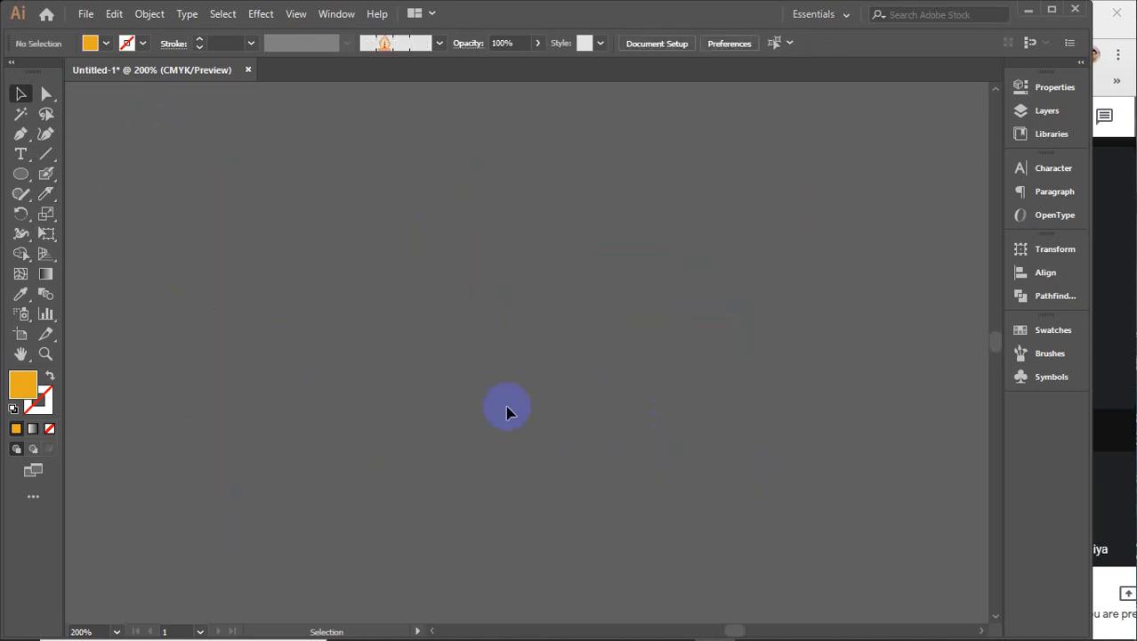
pyautogui.hotkey('ctrl', 'v')
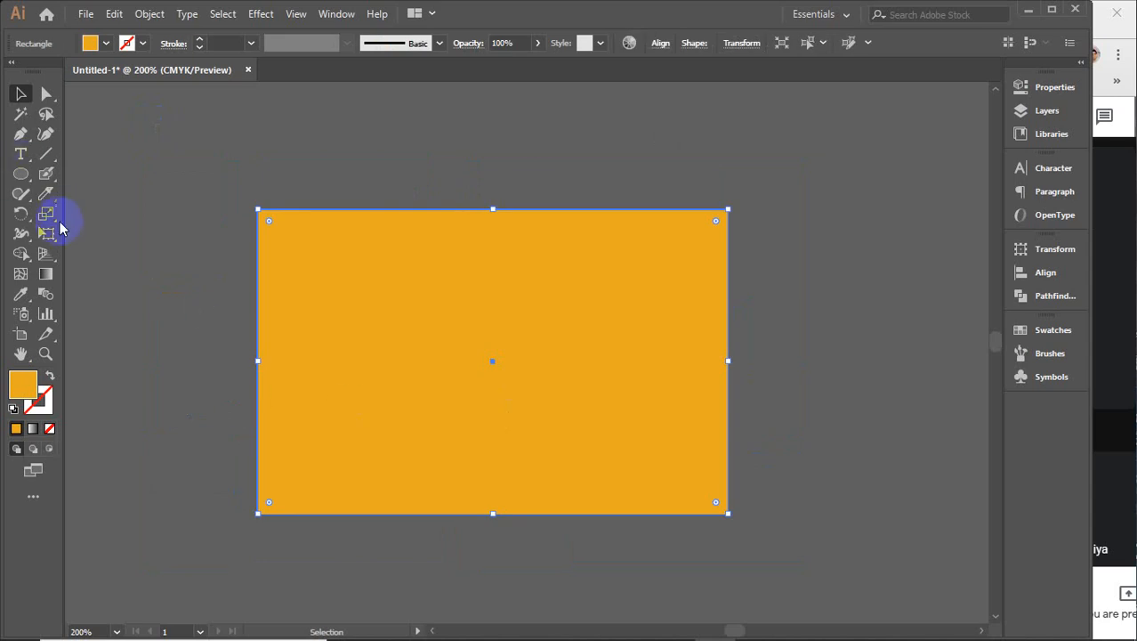
# - Cut a closed, roughly circular freehand loop inside the upper-right part of the rectangle with the Knife tool
pyautogui.click(44, 201)
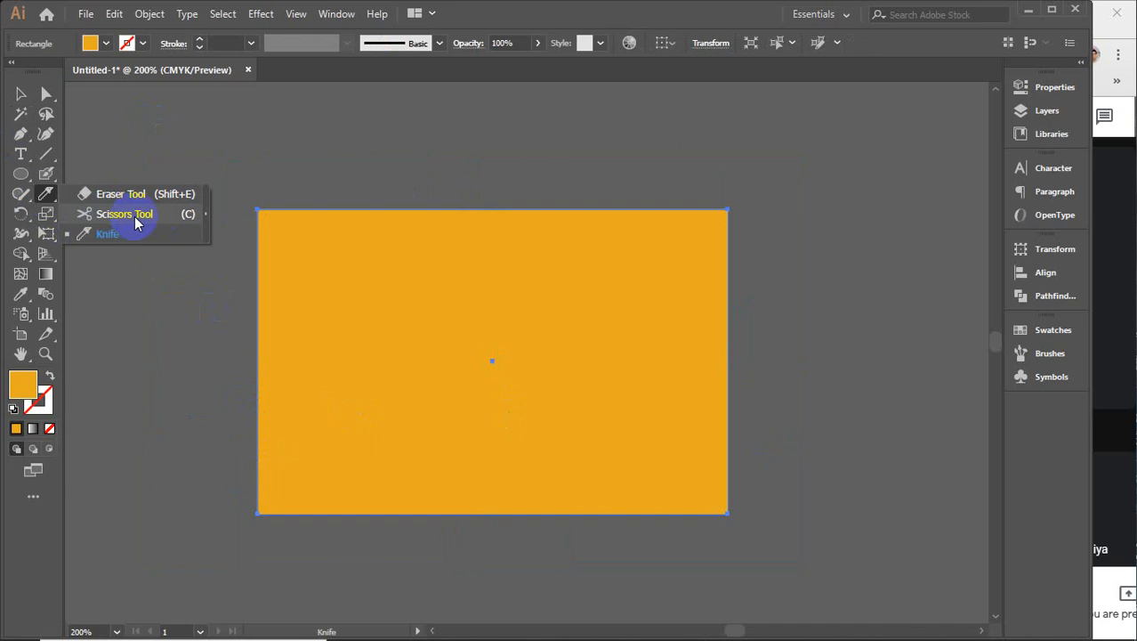
pyautogui.click(119, 235)
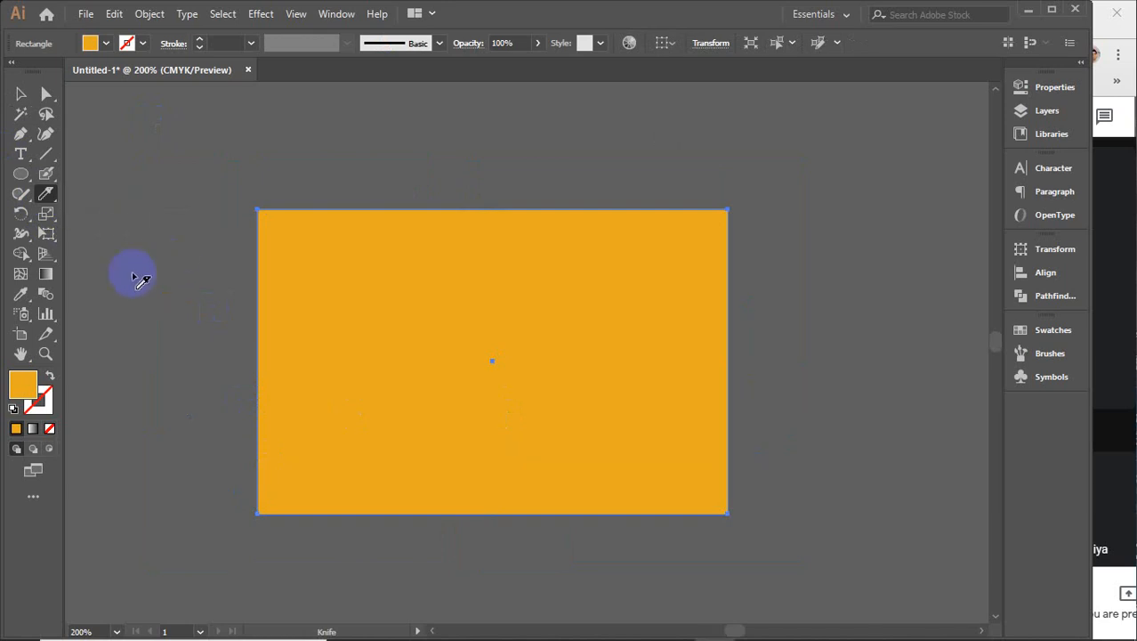
pyautogui.scroll(1, 411, 305)
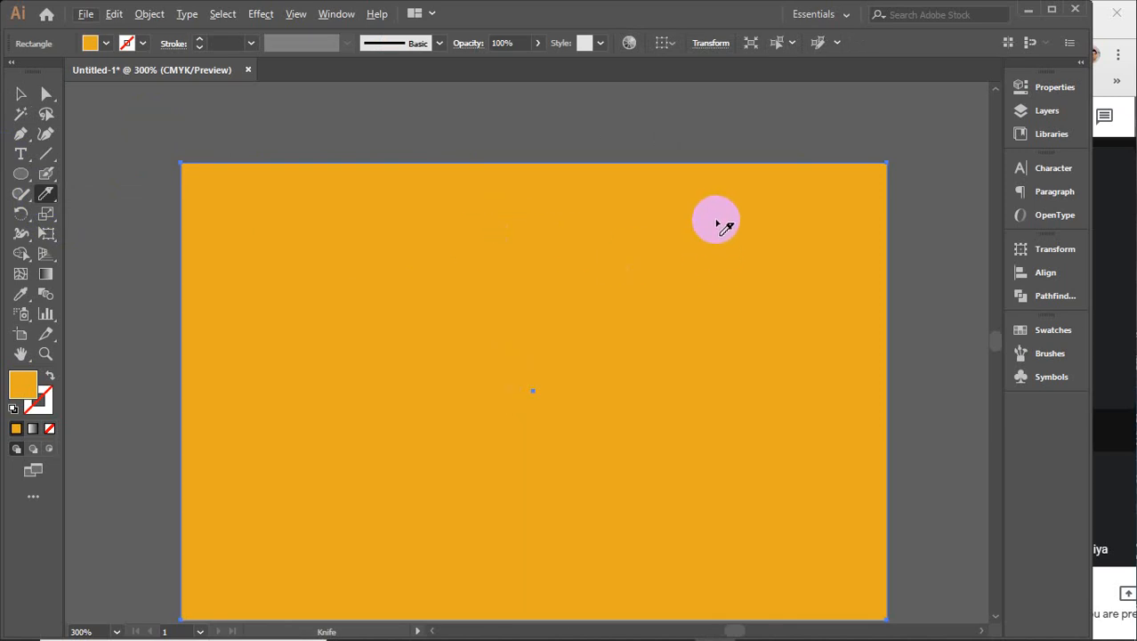
pyautogui.moveTo(718, 219)
pyautogui.mouseDown()
pyautogui.moveTo(666, 216)
pyautogui.moveTo(607, 241)
pyautogui.moveTo(584, 292)
pyautogui.moveTo(583, 350)
pyautogui.moveTo(623, 398)
pyautogui.moveTo(685, 431)
pyautogui.moveTo(766, 412)
pyautogui.moveTo(796, 384)
pyautogui.moveTo(817, 310)
pyautogui.moveTo(776, 255)
pyautogui.moveTo(724, 226)
pyautogui.mouseUp()
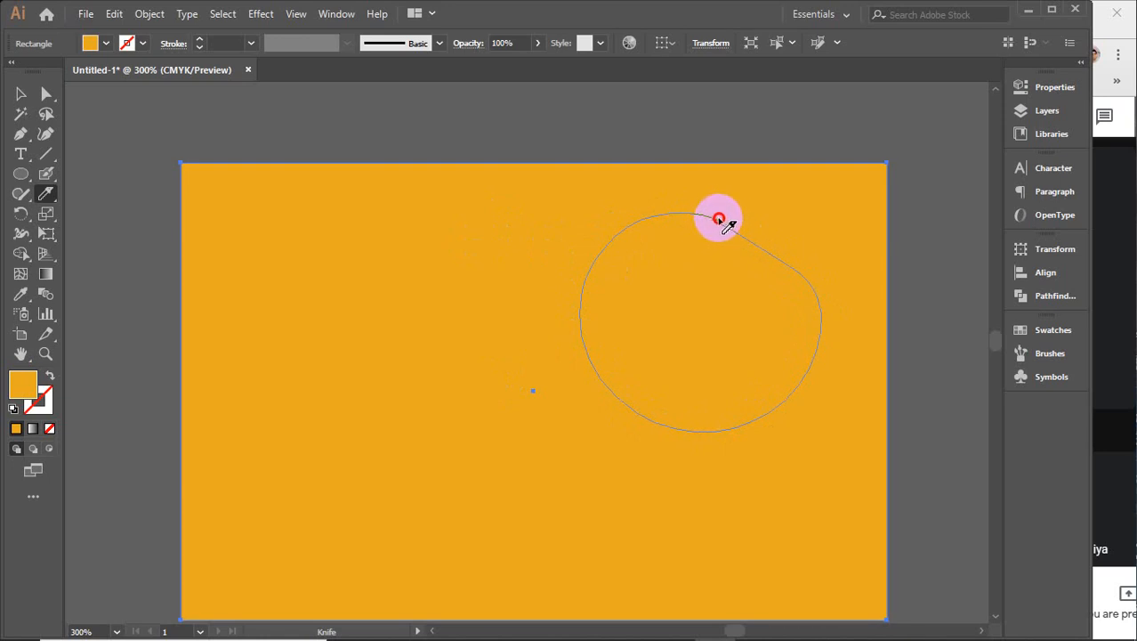
pyautogui.moveTo(728, 226); pyautogui.dragTo(723, 223)
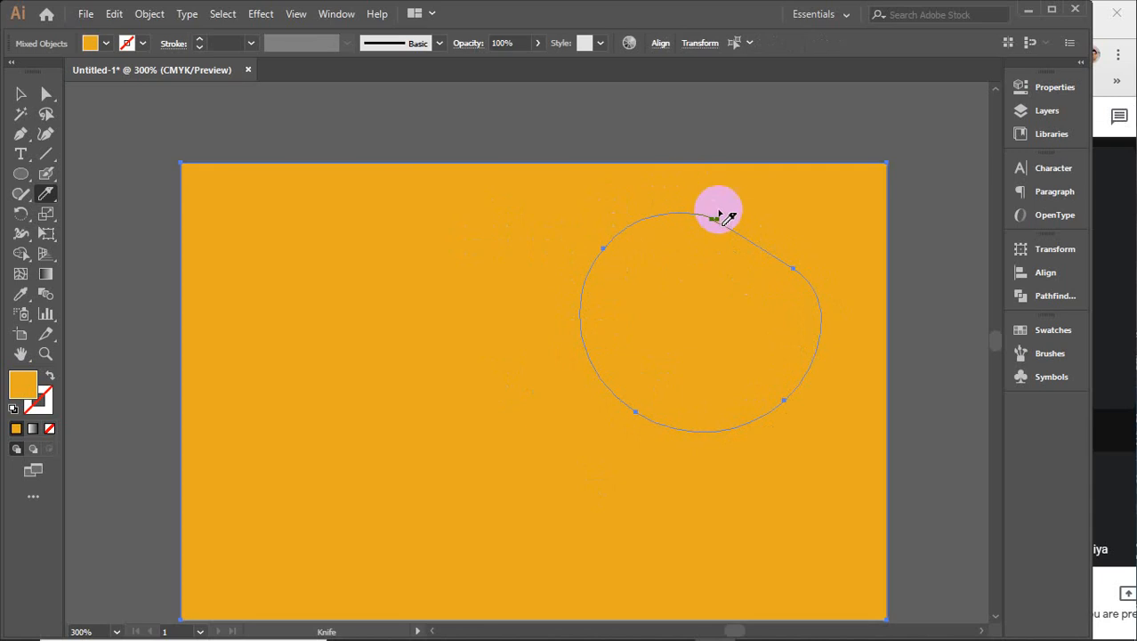
# - Cut a second roughly circular loop in the rectangle's lower-left area with the Knife tool and move the upper-right cut piece outside the rectangle
pyautogui.moveTo(368, 330)
pyautogui.mouseDown()
pyautogui.moveTo(328, 338)
pyautogui.moveTo(299, 374)
pyautogui.moveTo(295, 440)
pyautogui.moveTo(309, 475)
pyautogui.moveTo(350, 511)
pyautogui.moveTo(399, 530)
pyautogui.moveTo(456, 516)
pyautogui.moveTo(487, 475)
pyautogui.moveTo(494, 406)
pyautogui.moveTo(460, 356)
pyautogui.moveTo(375, 334)
pyautogui.mouseUp()
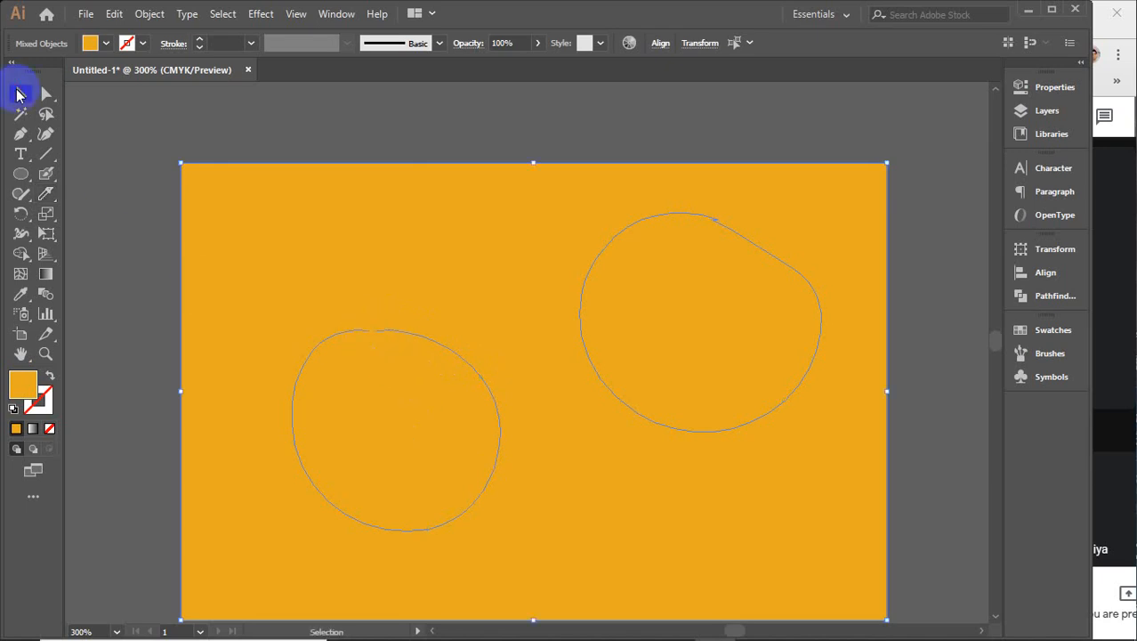
pyautogui.click(378, 191)
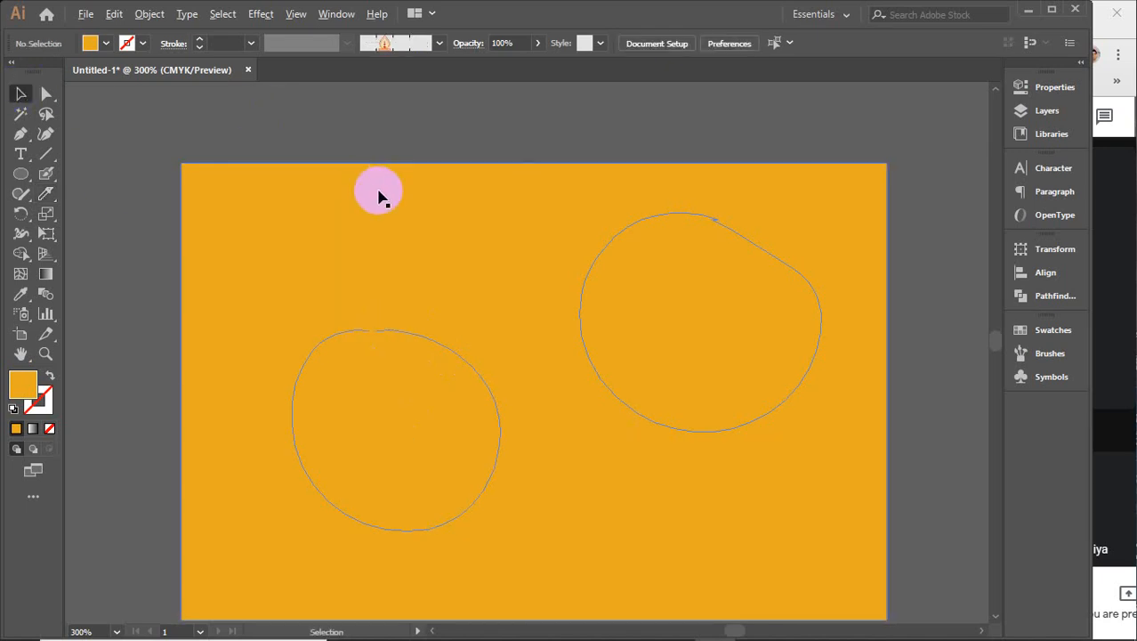
pyautogui.scroll(-1, 379, 194)
pyautogui.moveTo(558, 282); pyautogui.dragTo(886, 274)
pyautogui.click(818, 262)
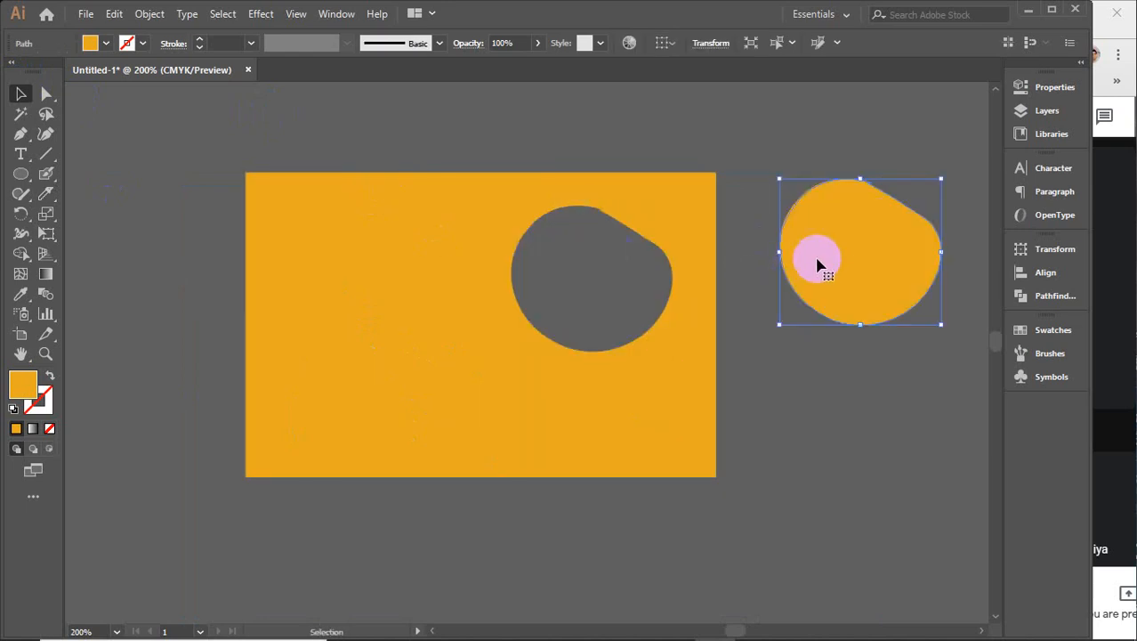
# - Try to pull out the lower-left loop and cut across the open gap at the top of its outline with the Knife tool
pyautogui.click(432, 331)
pyautogui.moveTo(397, 337); pyautogui.dragTo(370, 283)
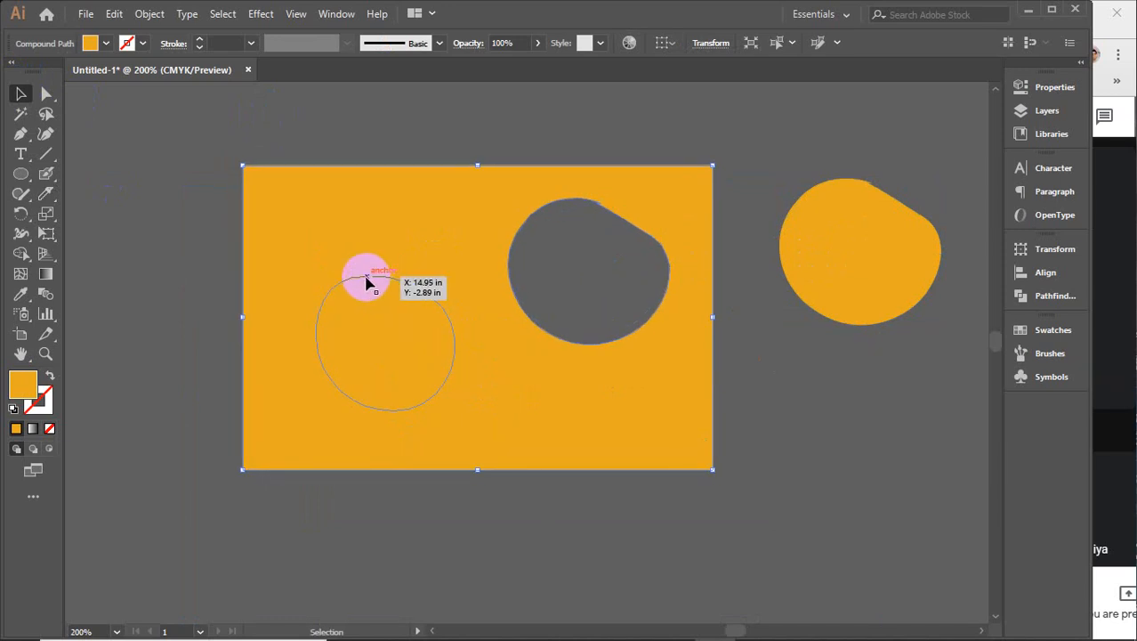
pyautogui.scroll(5, 370, 282)
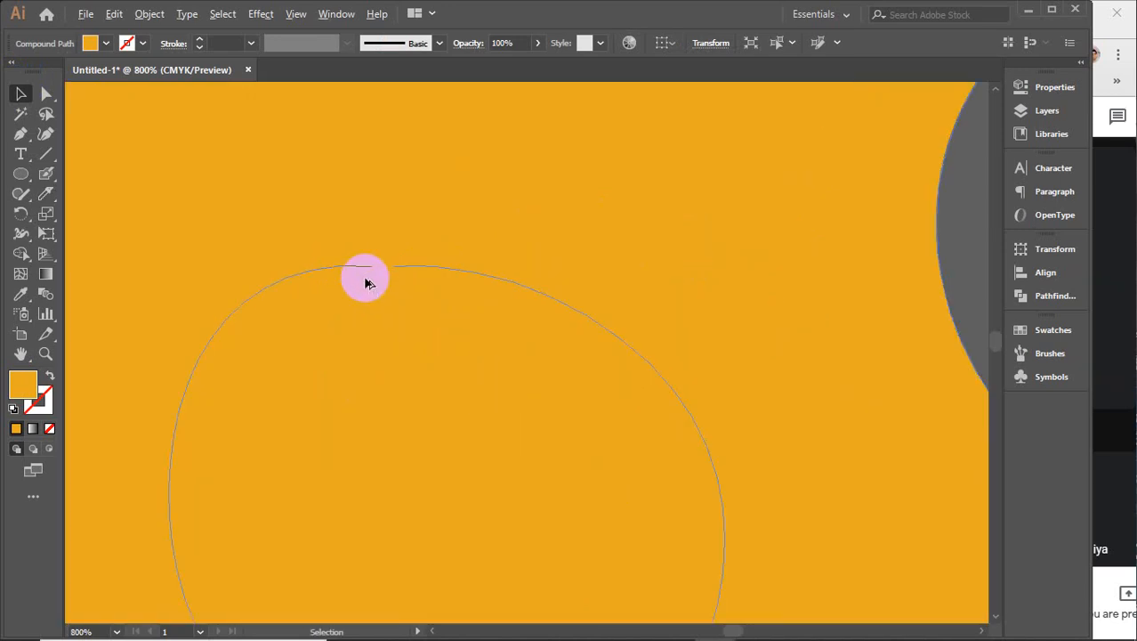
pyautogui.click(46, 193)
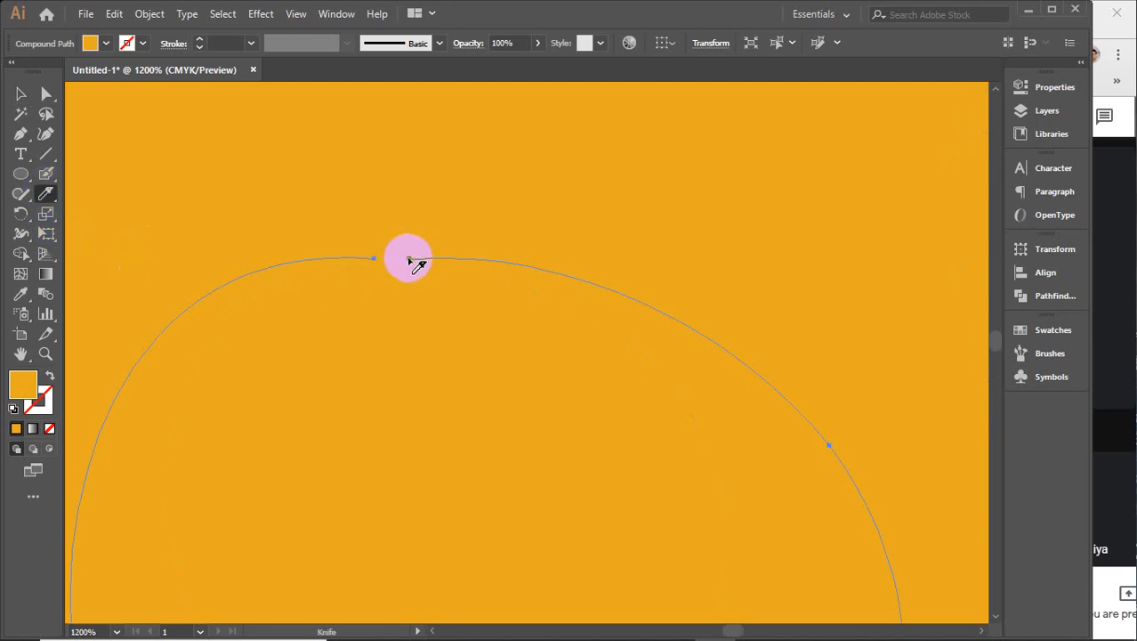
pyautogui.moveTo(409, 259); pyautogui.dragTo(372, 258)
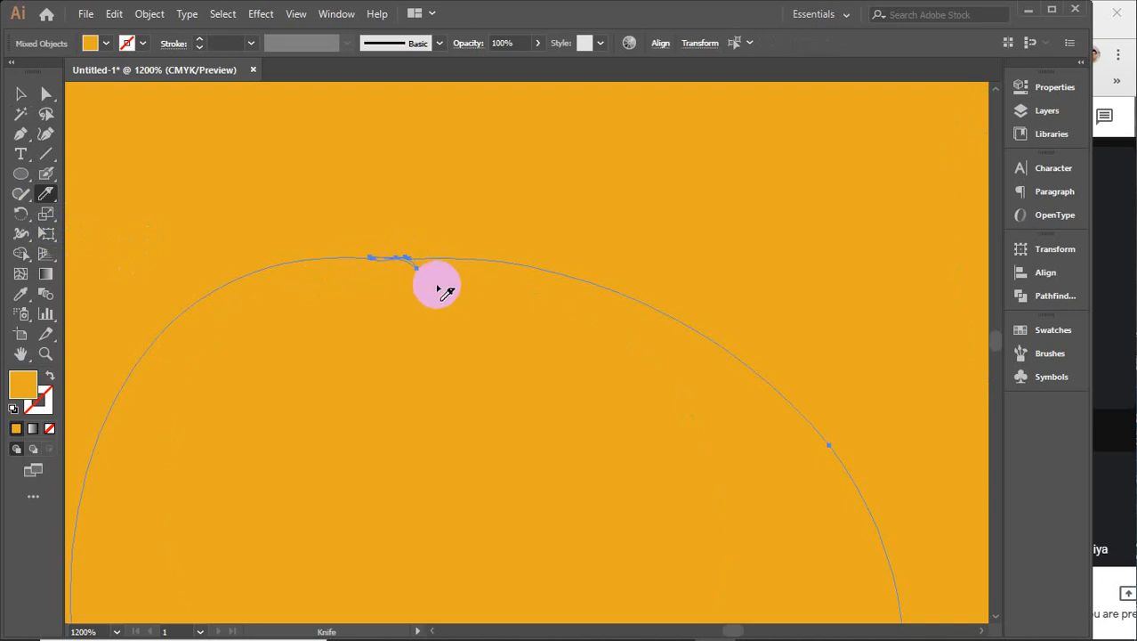
pyautogui.scroll(-3, 396, 289)
pyautogui.scroll(-2, 396, 294)
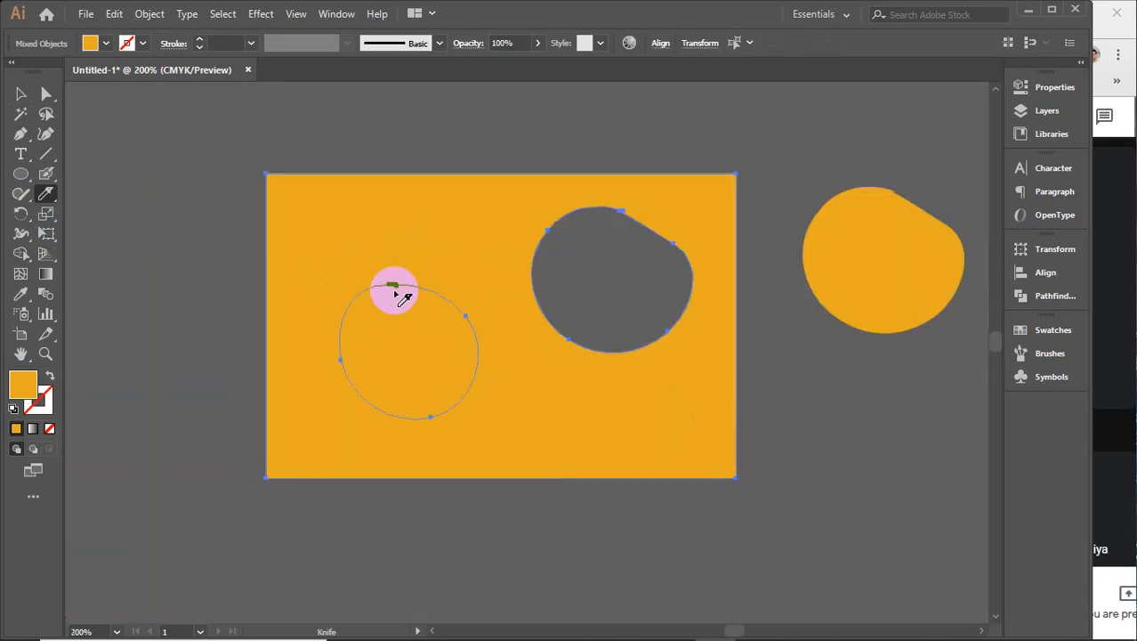
# - Try again to drag the area inside the lower-left loop out of the rectangle, and deselect everything
pyautogui.press('v')
pyautogui.click(234, 282)
pyautogui.click(401, 345)
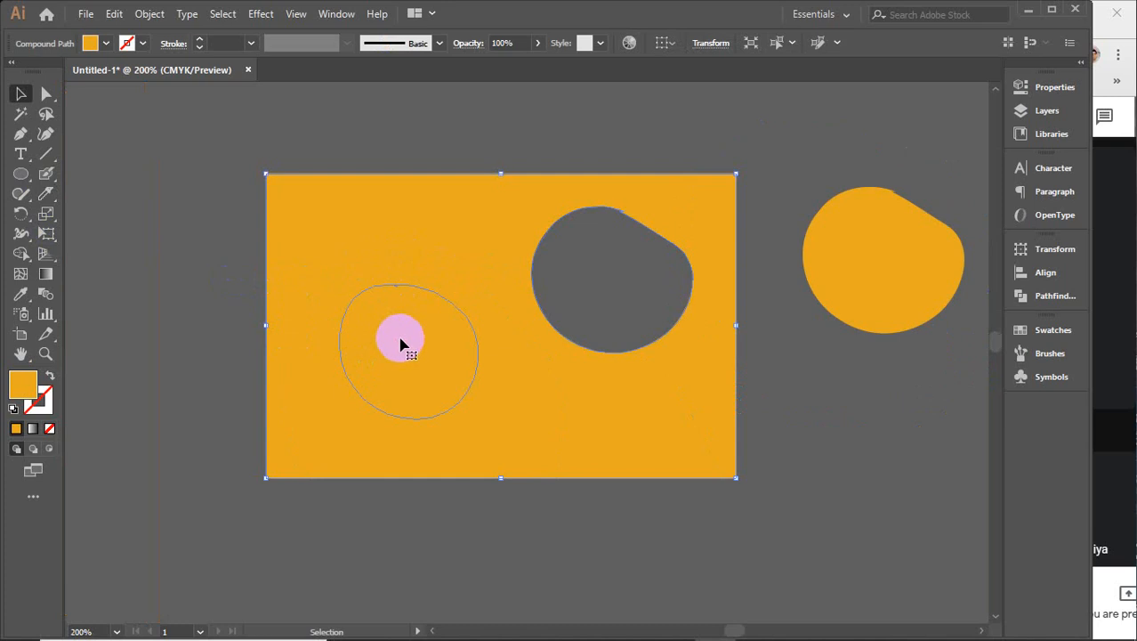
pyautogui.moveTo(403, 342); pyautogui.dragTo(356, 325)
pyautogui.rightClick(356, 325)
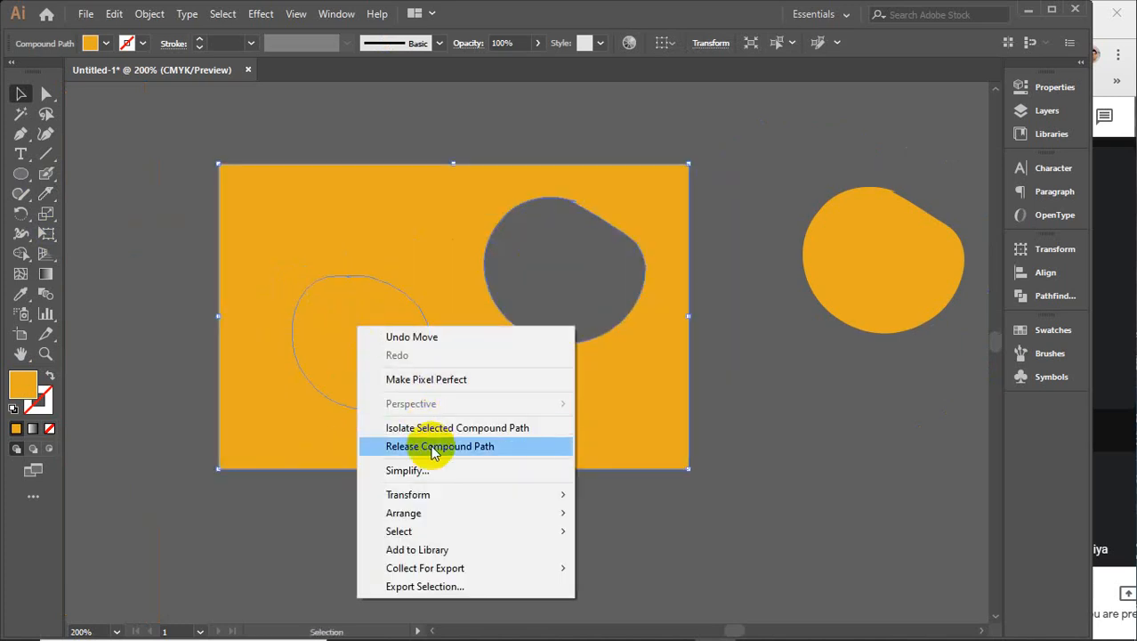
pyautogui.click(723, 406)
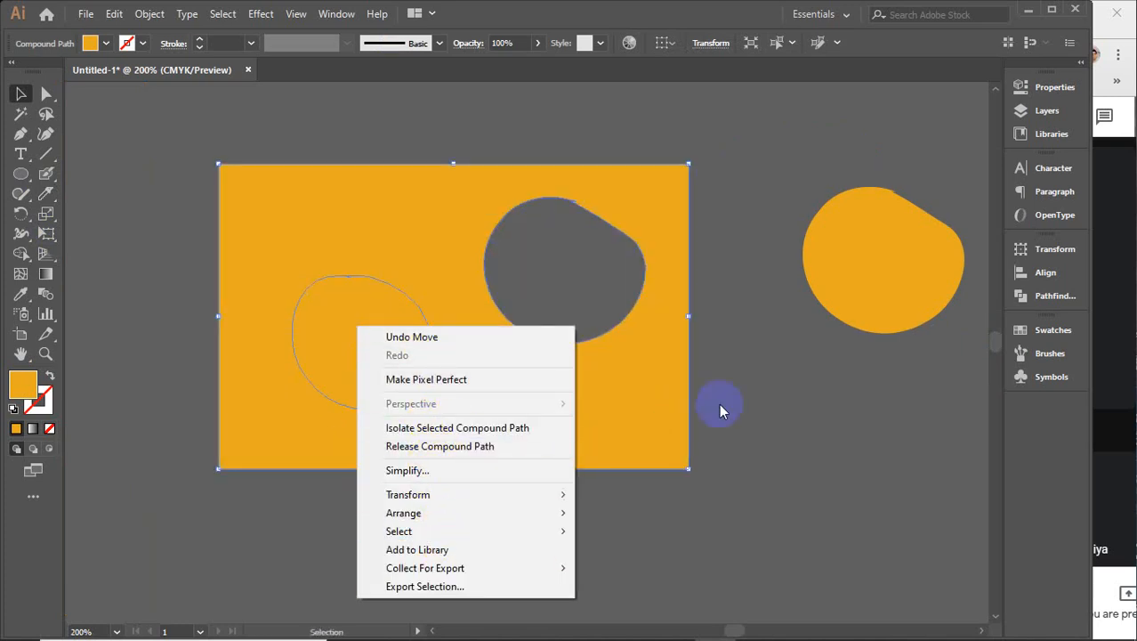
pyautogui.click(371, 331)
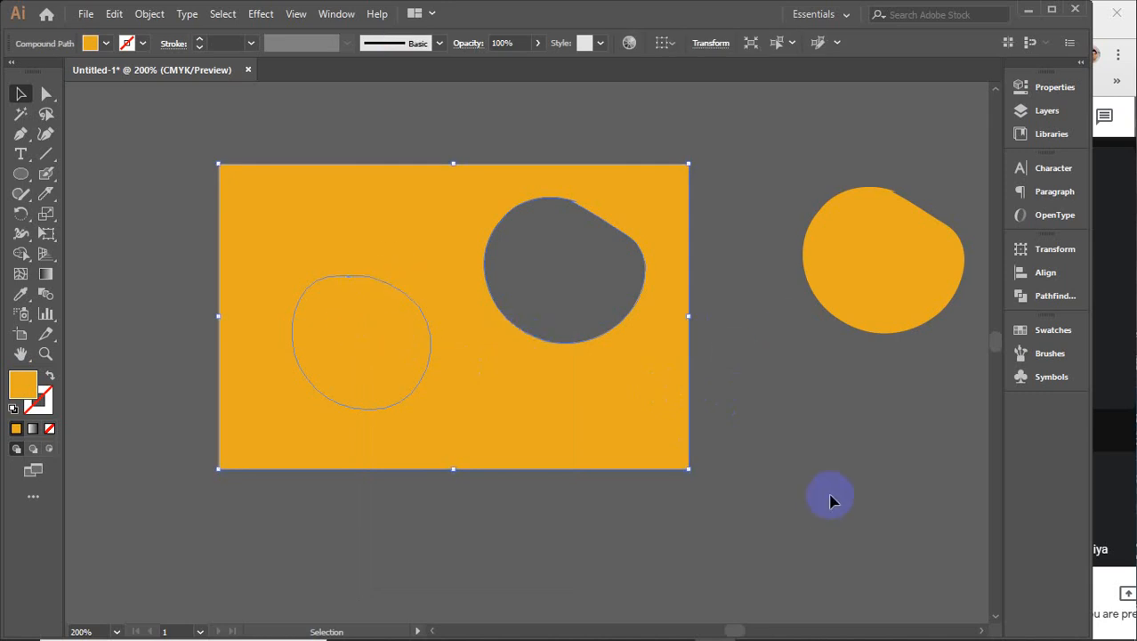
pyautogui.moveTo(391, 373); pyautogui.dragTo(532, 358)
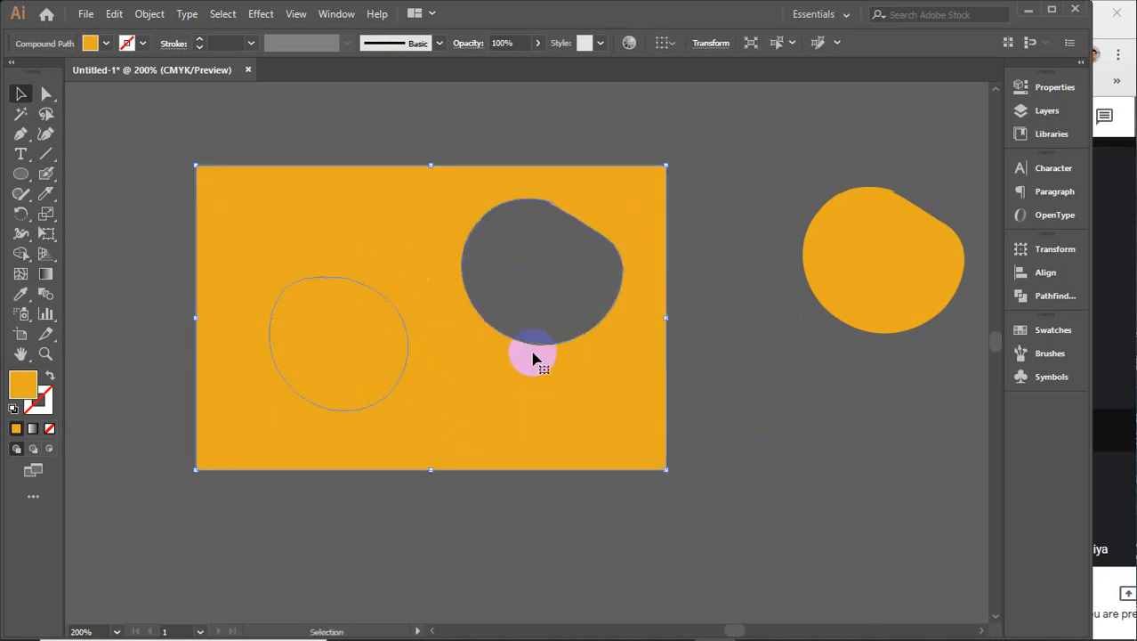
pyautogui.click(801, 409)
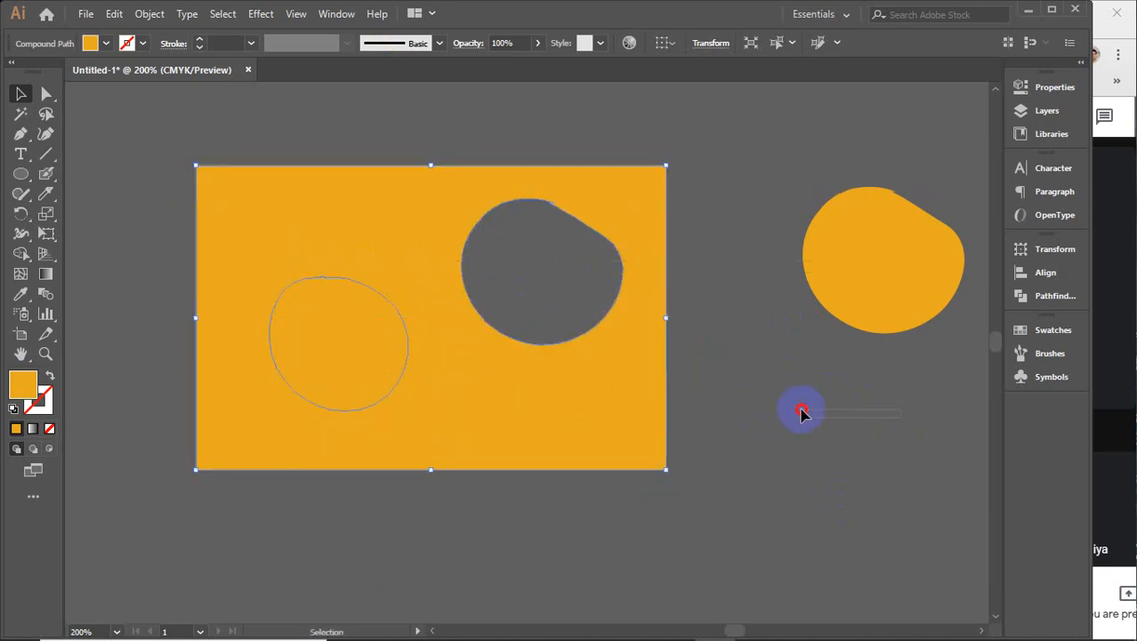
# - Cut a rounded freehand loop with overlapping ends inside the separated round piece using the Knife tool
pyautogui.click(876, 290)
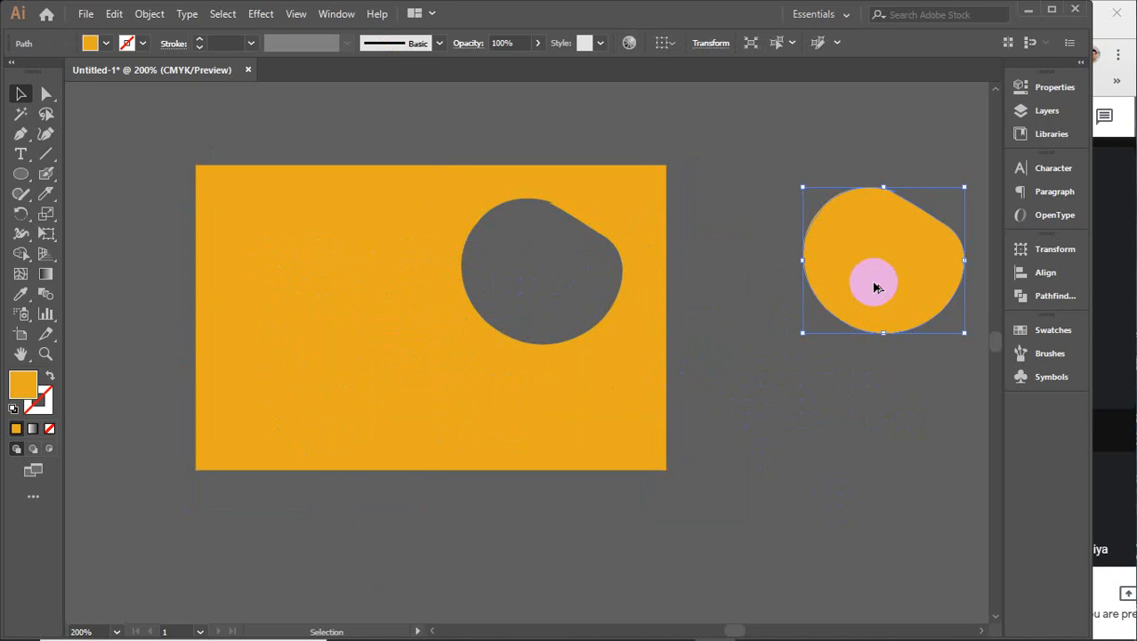
pyautogui.scroll(2, 876, 286)
pyautogui.moveTo(876, 287); pyautogui.dragTo(597, 326)
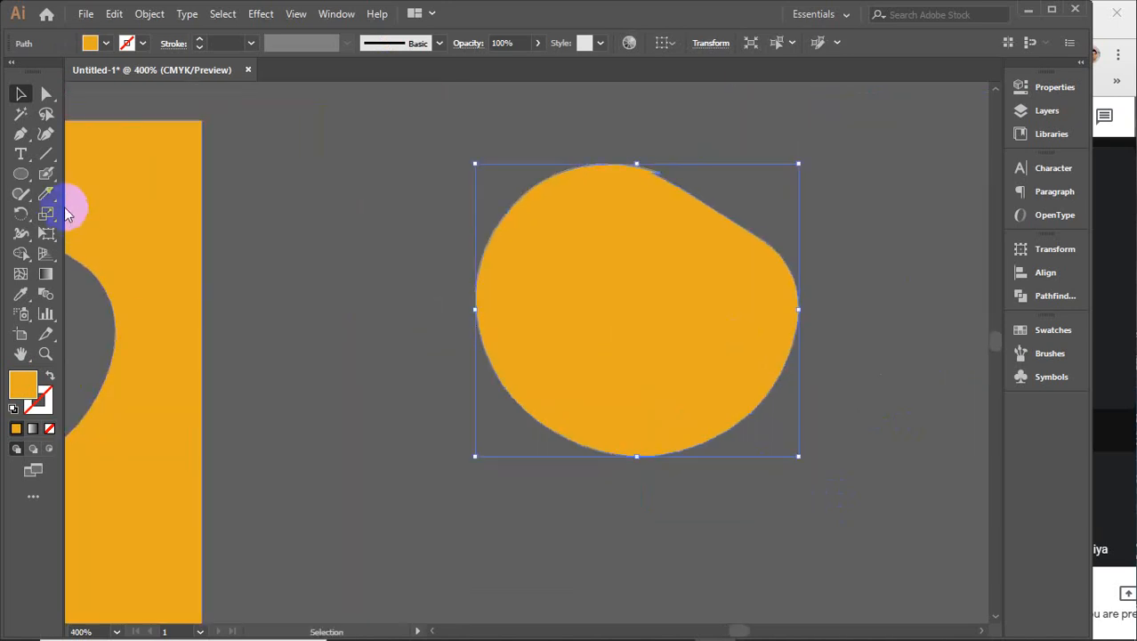
pyautogui.click(67, 213)
pyautogui.moveTo(627, 207)
pyautogui.mouseDown()
pyautogui.moveTo(597, 210)
pyautogui.moveTo(549, 234)
pyautogui.moveTo(527, 328)
pyautogui.moveTo(572, 404)
pyautogui.moveTo(640, 424)
pyautogui.moveTo(713, 393)
pyautogui.moveTo(733, 318)
pyautogui.moveTo(692, 249)
pyautogui.moveTo(616, 210)
pyautogui.mouseUp()
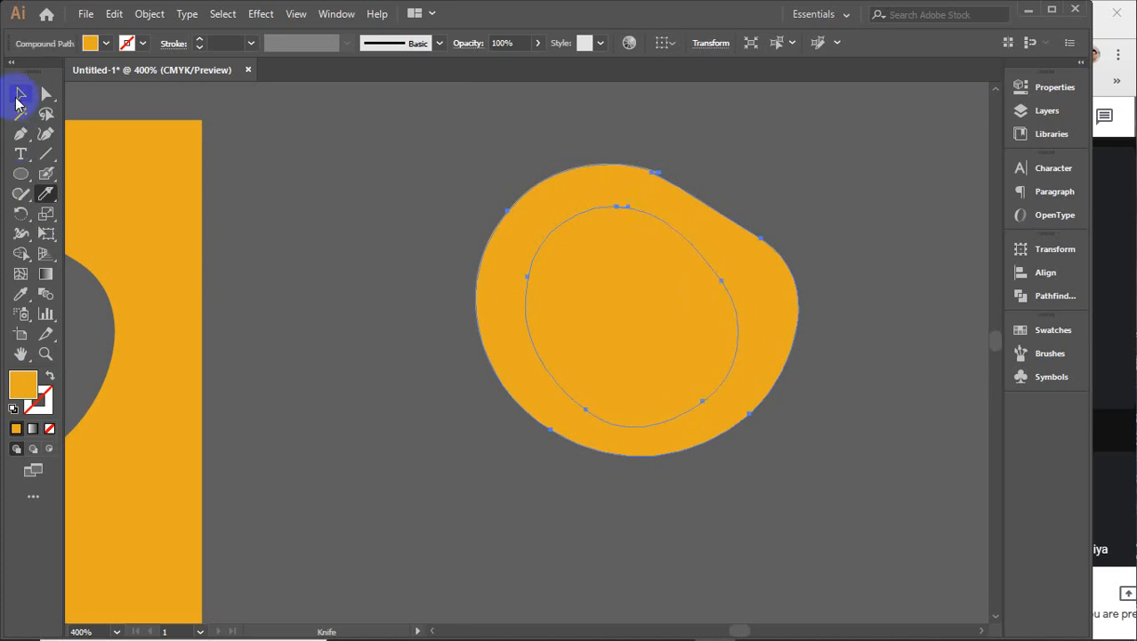
# - Try to move the area inside the new loop out of the round piece
pyautogui.click(21, 94)
pyautogui.click(883, 205)
pyautogui.click(587, 270)
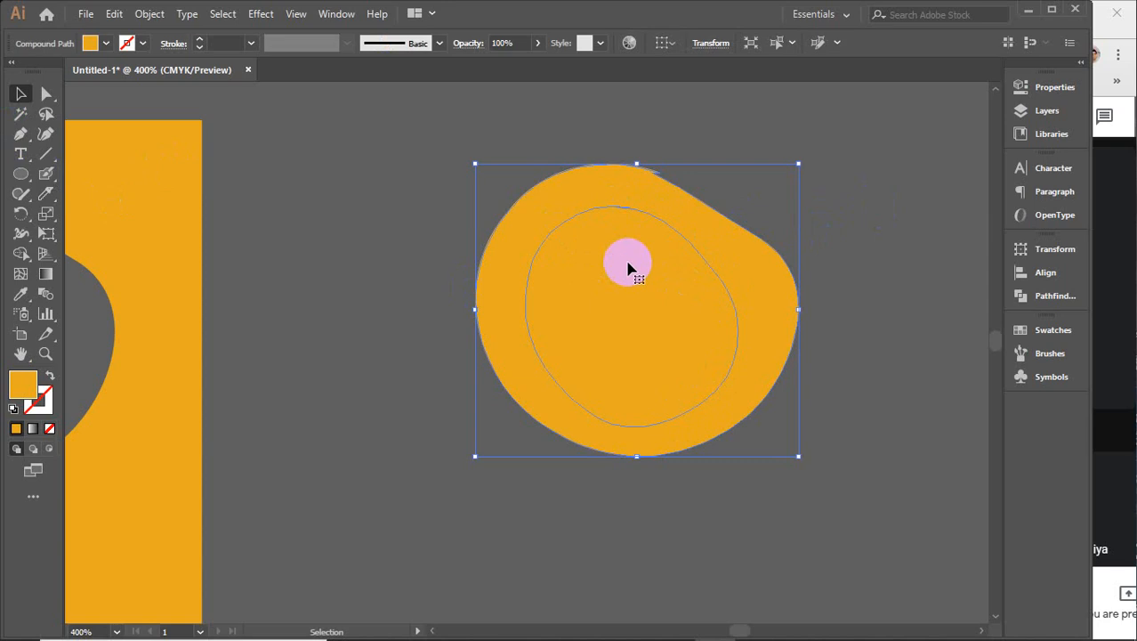
pyautogui.moveTo(627, 263); pyautogui.dragTo(640, 308)
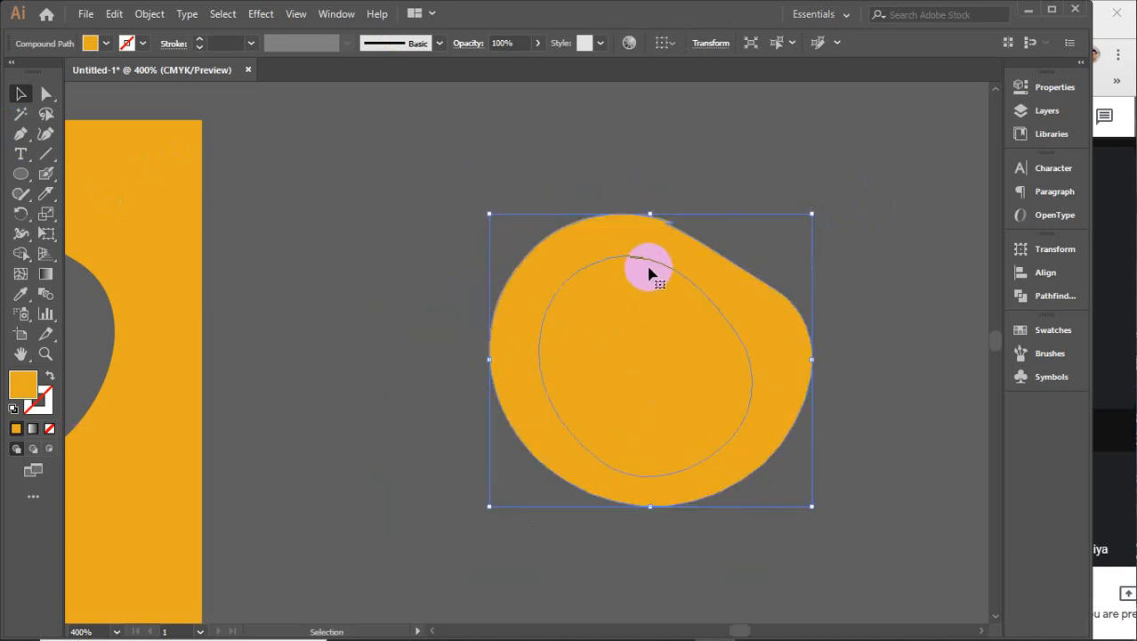
# - Try to reposition the end anchor of the inner loop where its two ends overlap
pyautogui.scroll(2, 649, 270)
pyautogui.scroll(6, 623, 220)
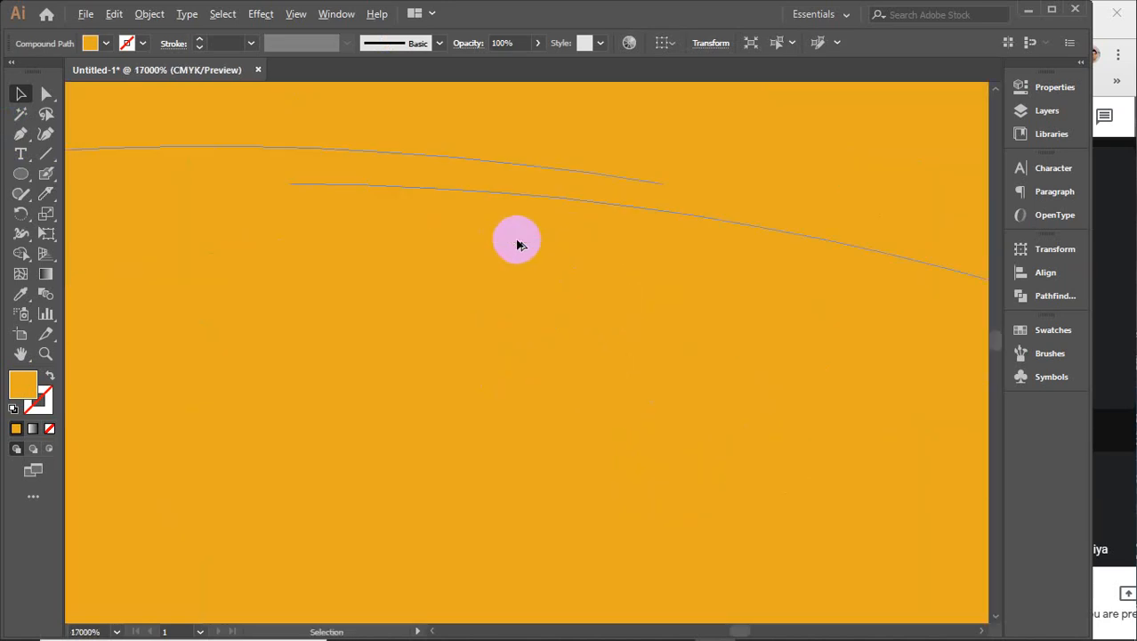
pyautogui.moveTo(404, 285); pyautogui.dragTo(625, 364)
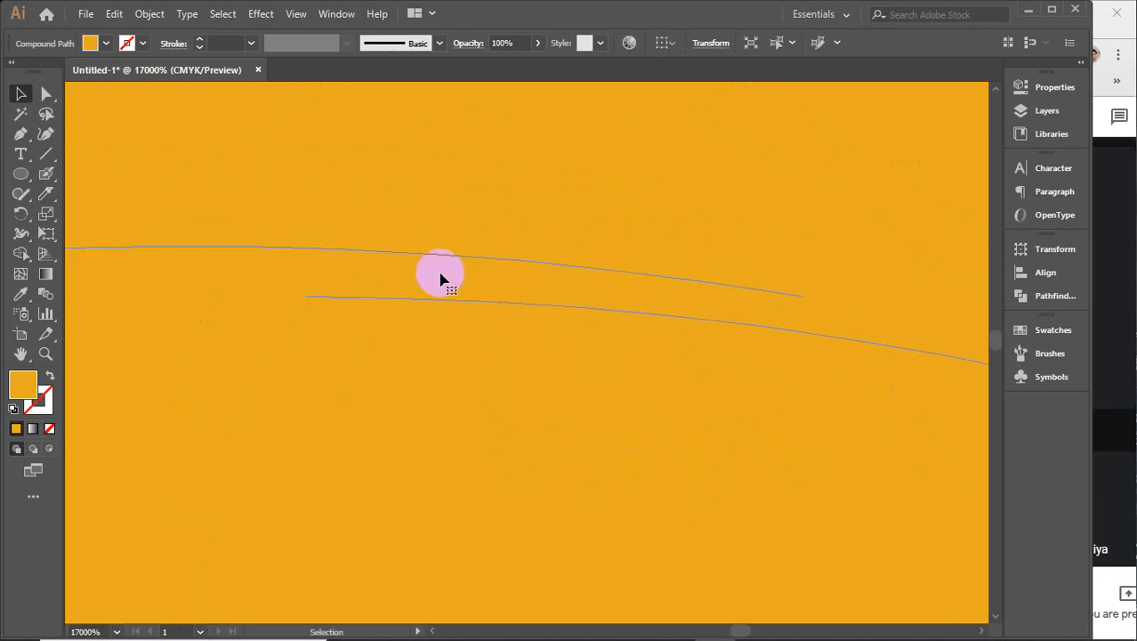
pyautogui.click(46, 93)
pyautogui.click(305, 296)
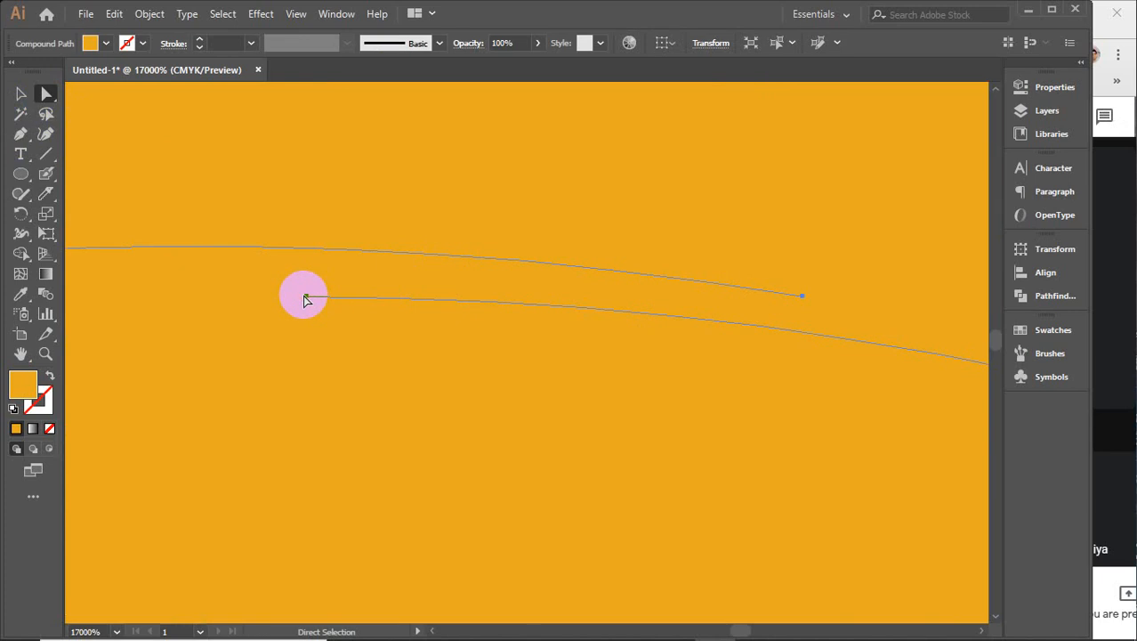
pyautogui.moveTo(305, 298); pyautogui.dragTo(457, 261)
pyautogui.scroll(-6, 339, 308)
# - Cut a smaller closed oval loop within the inner loop of the round piece using the Knife tool
pyautogui.click(44, 199)
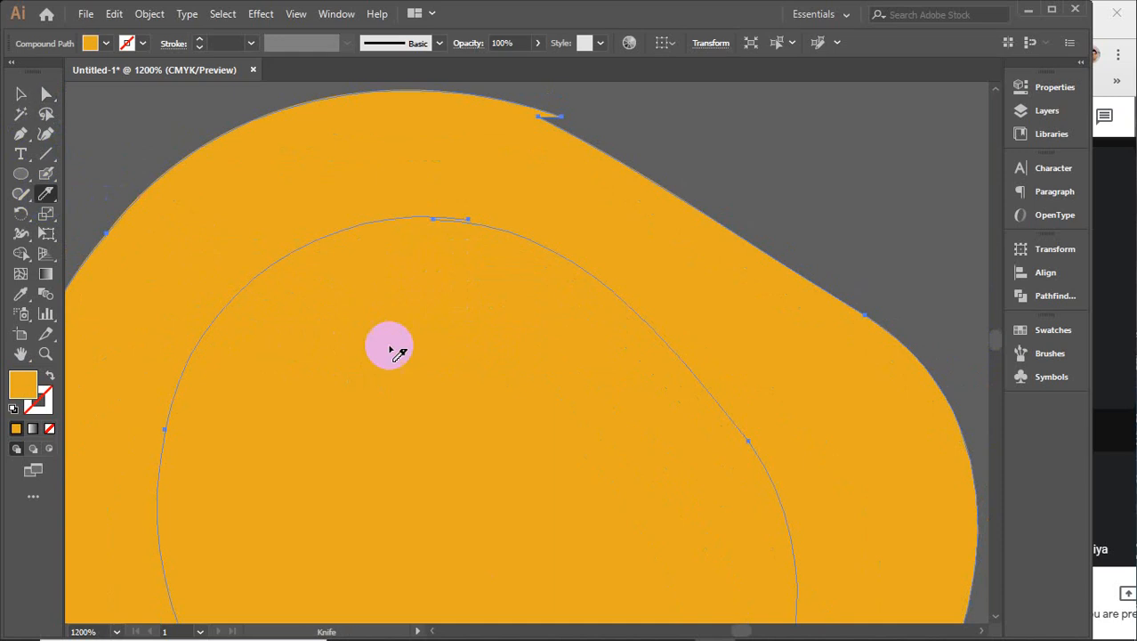
pyautogui.moveTo(491, 389)
pyautogui.mouseDown()
pyautogui.moveTo(491, 315)
pyautogui.moveTo(509, 274)
pyautogui.moveTo(492, 254)
pyautogui.moveTo(414, 234)
pyautogui.moveTo(340, 244)
pyautogui.moveTo(290, 307)
pyautogui.moveTo(277, 359)
pyautogui.moveTo(297, 465)
pyautogui.moveTo(343, 532)
pyautogui.moveTo(460, 600)
pyautogui.moveTo(510, 600)
pyautogui.moveTo(621, 560)
pyautogui.moveTo(658, 506)
pyautogui.moveTo(659, 423)
pyautogui.moveTo(642, 382)
pyautogui.moveTo(482, 251)
pyautogui.mouseUp()
pyautogui.hotkey('ctrl', 'z')
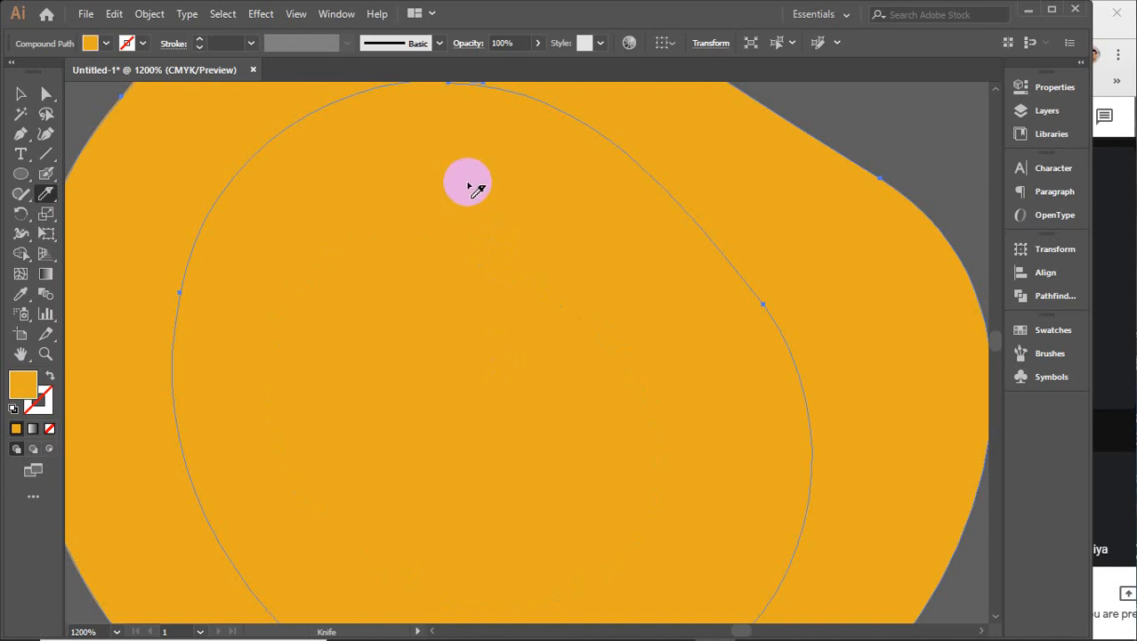
pyautogui.moveTo(464, 179)
pyautogui.mouseDown()
pyautogui.moveTo(296, 248)
pyautogui.moveTo(265, 358)
pyautogui.moveTo(317, 505)
pyautogui.mouseUp()
pyautogui.moveTo(449, 627)
pyautogui.mouseDown()
pyautogui.moveTo(482, 630)
pyautogui.moveTo(539, 569)
pyautogui.mouseUp()
pyautogui.hotkey('ctrl', '-')
pyautogui.hotkey('ctrl', '-')
pyautogui.hotkey('ctrl', '-')
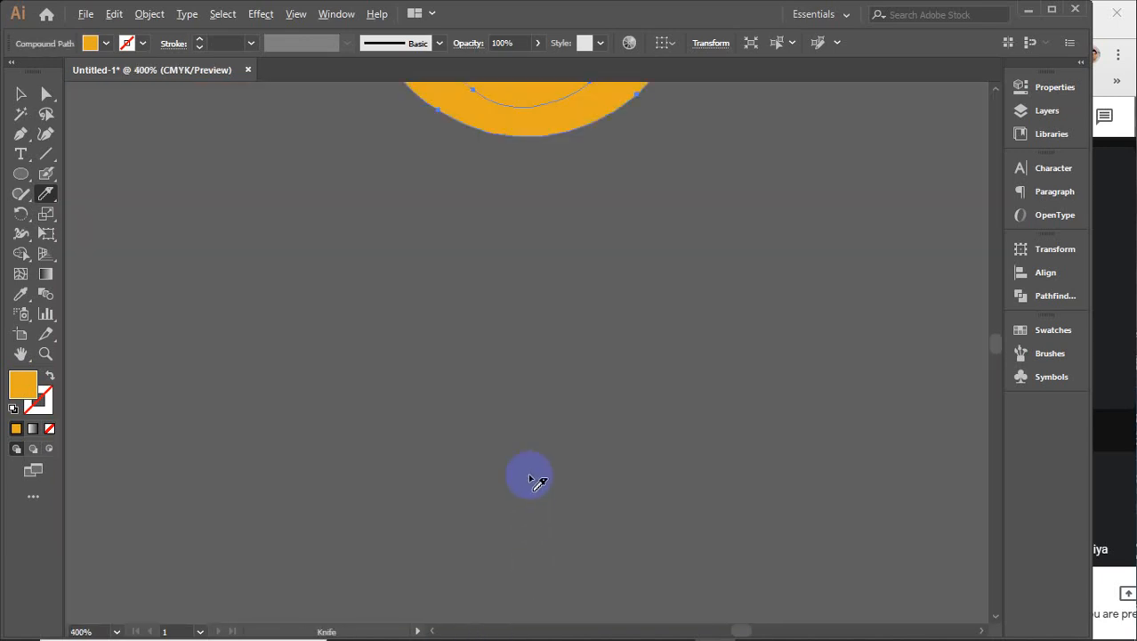
pyautogui.moveTo(519, 223); pyautogui.dragTo(514, 492)
pyautogui.hotkey('ctrl', '+')
pyautogui.hotkey('ctrl', '+')
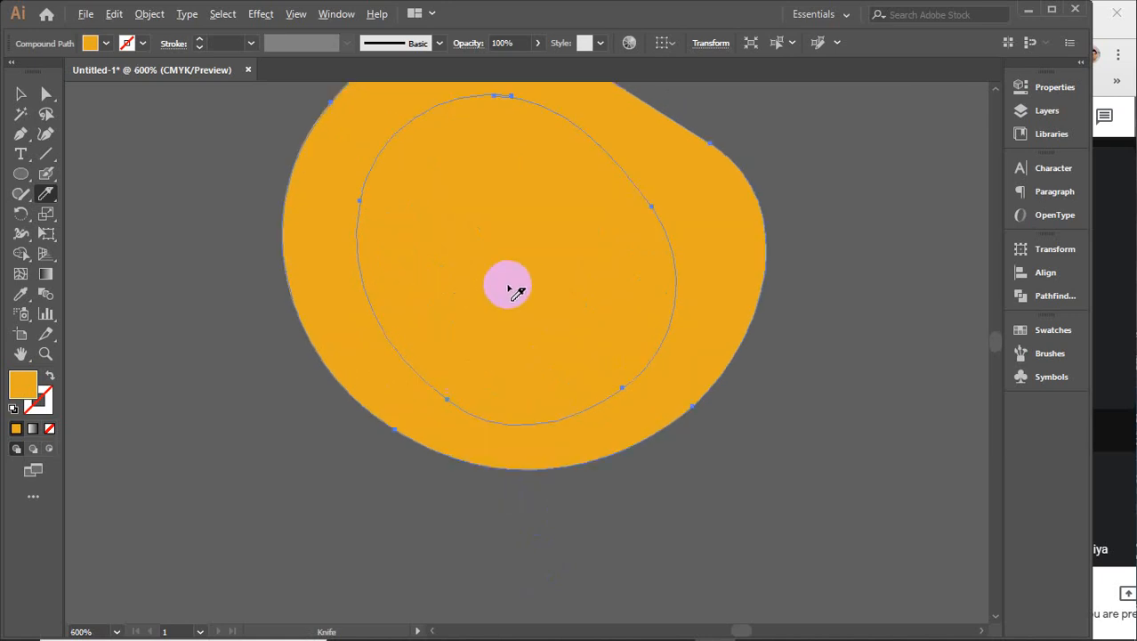
pyautogui.hotkey('ctrl', '+')
pyautogui.moveTo(533, 241); pyautogui.dragTo(545, 334)
pyautogui.moveTo(517, 105)
pyautogui.mouseDown()
pyautogui.moveTo(439, 108)
pyautogui.moveTo(392, 134)
pyautogui.moveTo(338, 199)
pyautogui.moveTo(317, 276)
pyautogui.moveTo(344, 401)
pyautogui.moveTo(407, 490)
pyautogui.moveTo(475, 548)
pyautogui.moveTo(536, 579)
pyautogui.moveTo(617, 588)
pyautogui.moveTo(669, 558)
pyautogui.moveTo(736, 468)
pyautogui.moveTo(753, 380)
pyautogui.moveTo(722, 255)
pyautogui.moveTo(682, 199)
pyautogui.moveTo(576, 119)
pyautogui.moveTo(521, 110)
pyautogui.mouseUp()
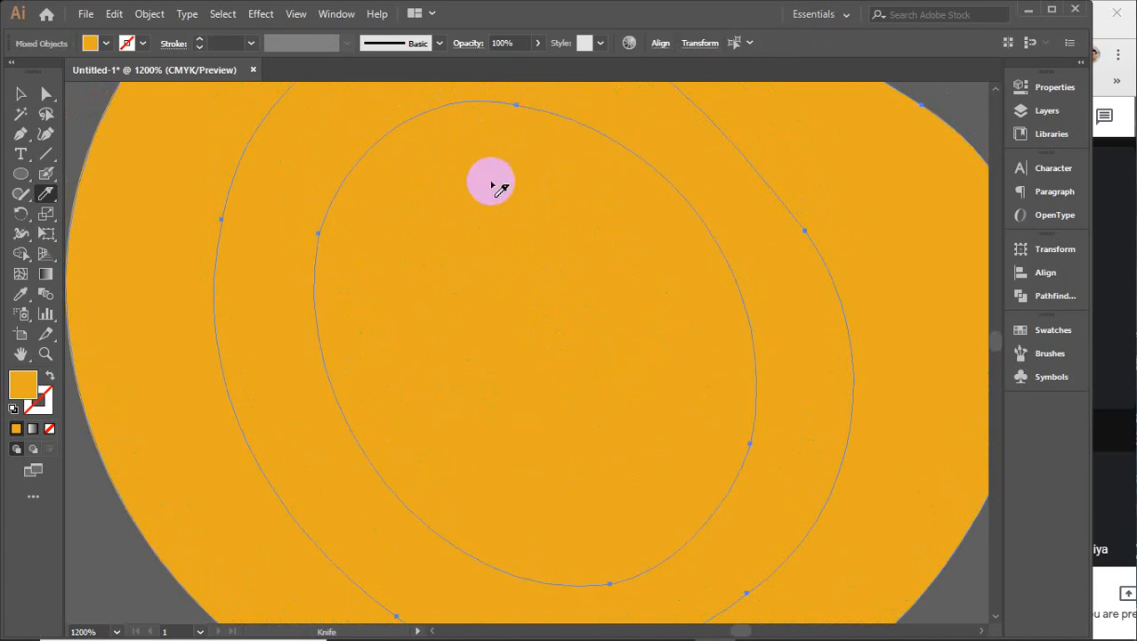
# - Move the innermost oval piece out of the round shape, down to its lower left, and clear the selection
pyautogui.click(20, 93)
pyautogui.hotkey('ctrl', '-')
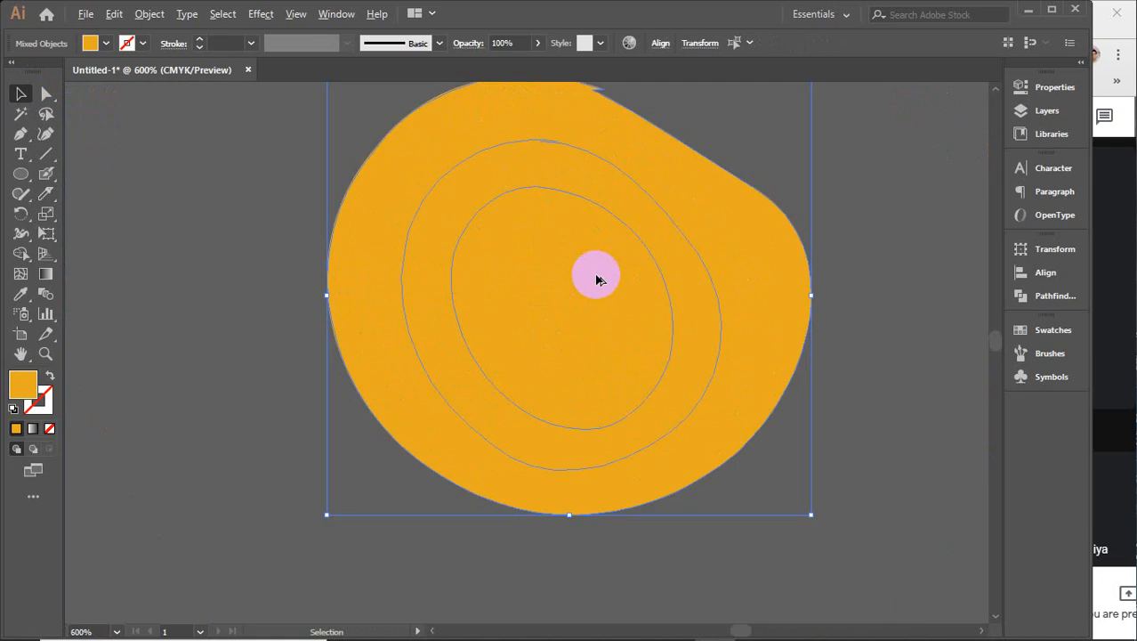
pyautogui.click(860, 292)
pyautogui.click(583, 308)
pyautogui.moveTo(583, 307); pyautogui.dragTo(194, 477)
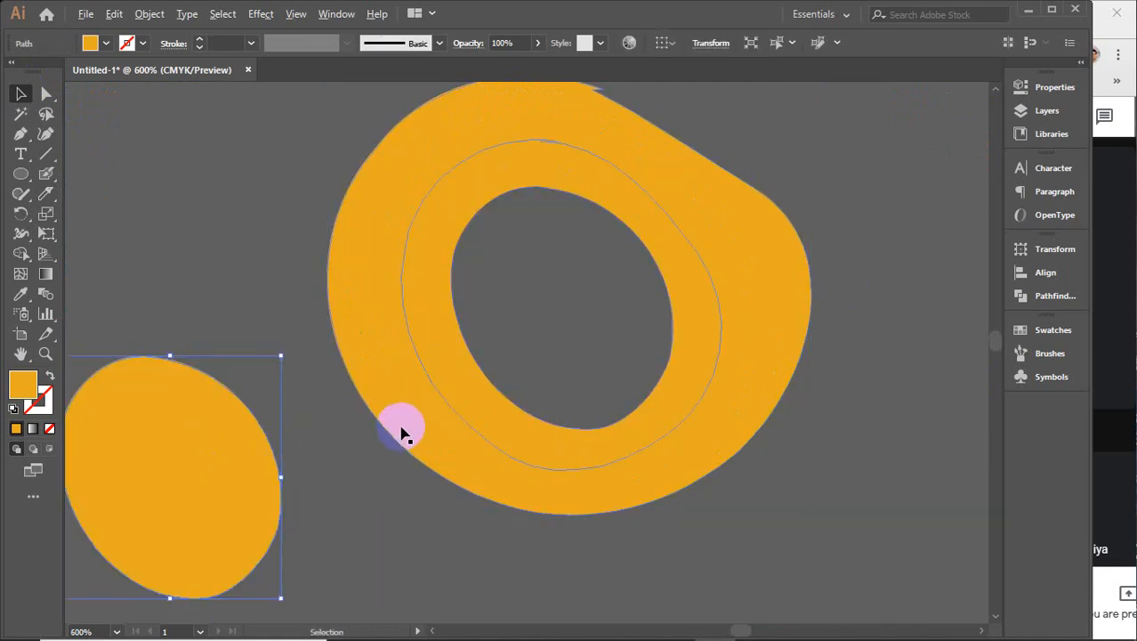
pyautogui.scroll(-1, 401, 429)
pyautogui.moveTo(417, 425); pyautogui.dragTo(505, 376)
pyautogui.click(326, 225)
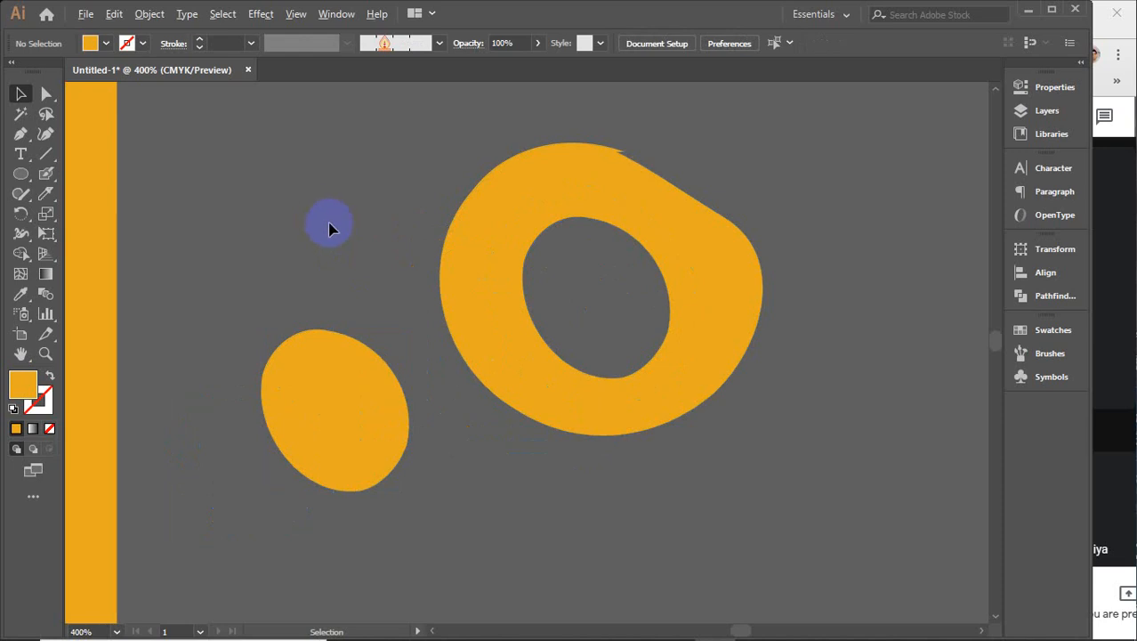
# - Select the rectangle and all the cut pieces and delete them
pyautogui.scroll(-5, 329, 223)
pyautogui.moveTo(358, 356); pyautogui.dragTo(512, 415)
pyautogui.moveTo(666, 418); pyautogui.dragTo(178, 161)
pyautogui.press('Delete')
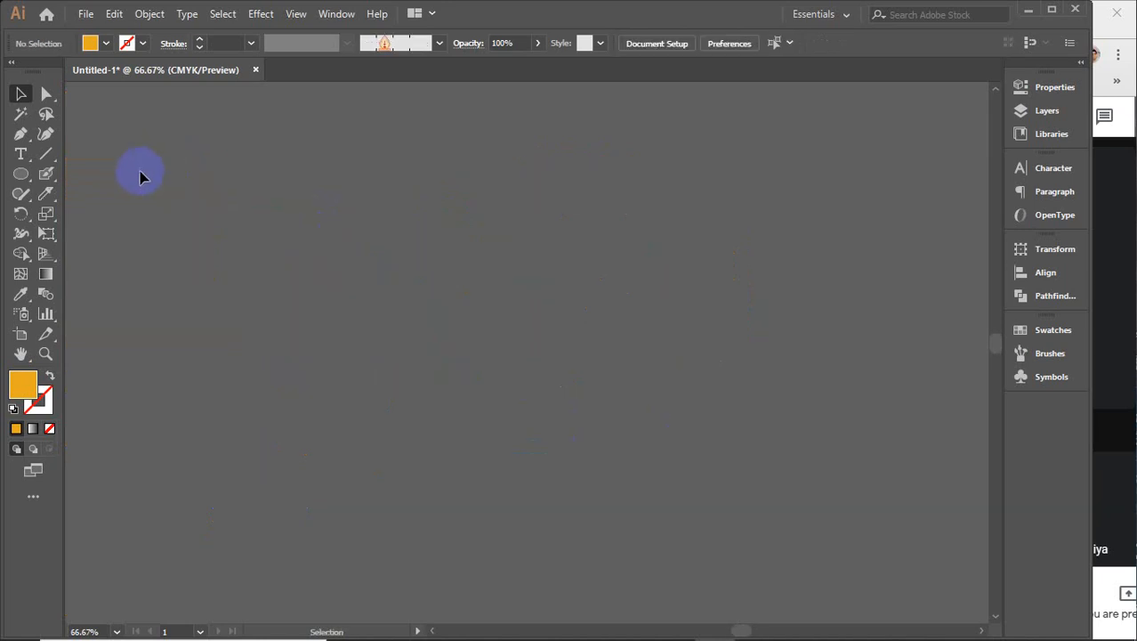
pyautogui.click(45, 157)
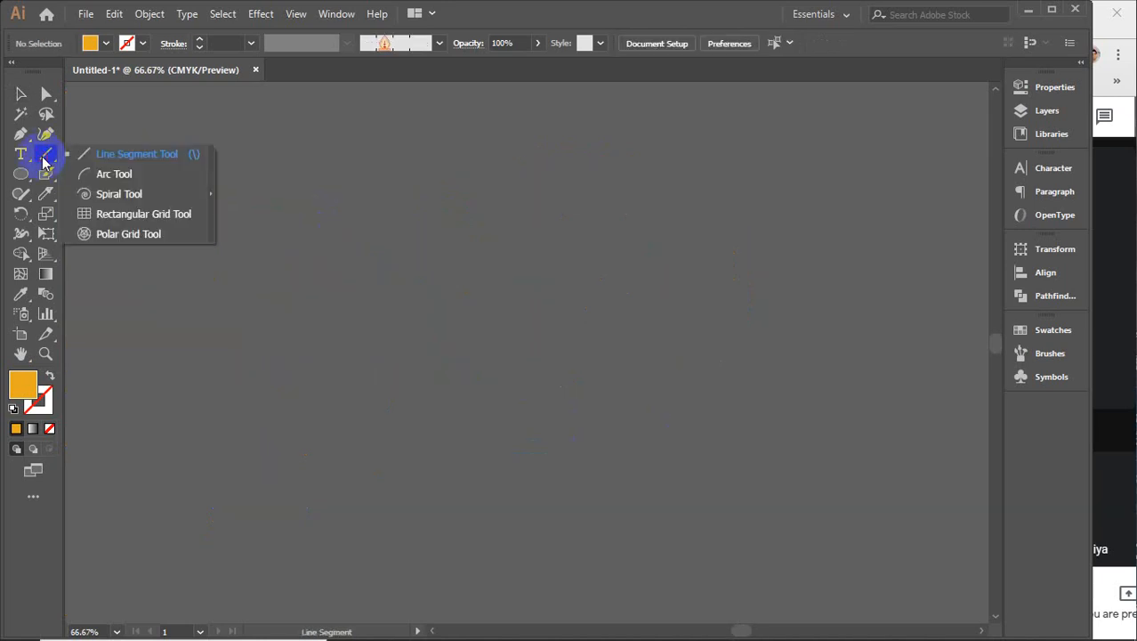
pyautogui.click(45, 173)
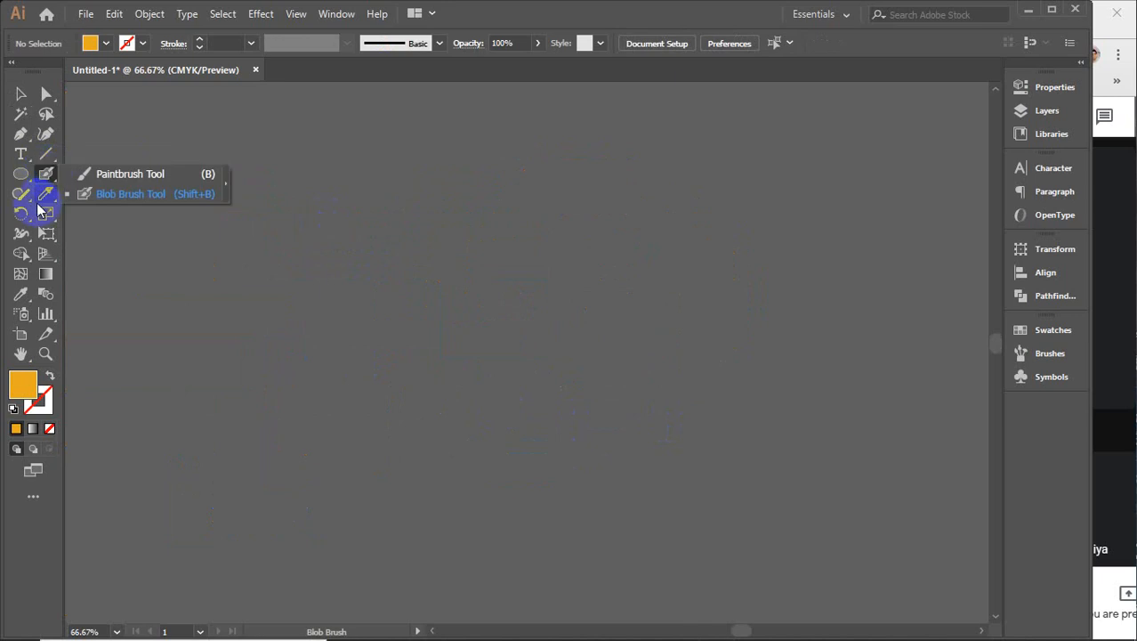
pyautogui.click(20, 194)
pyautogui.click(153, 159)
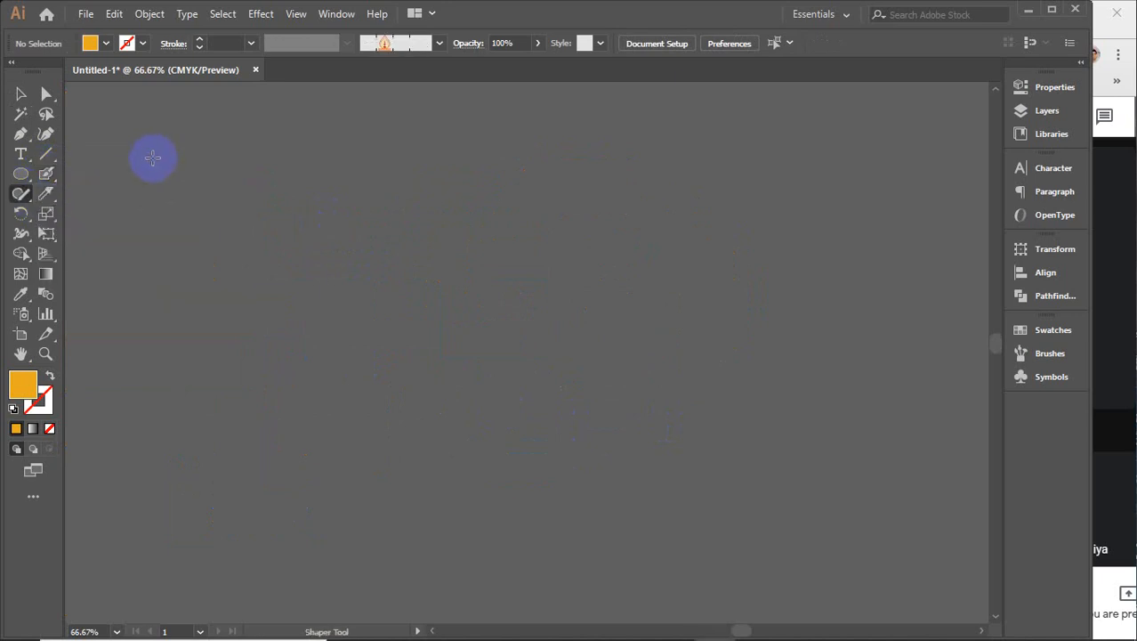
pyautogui.click(23, 94)
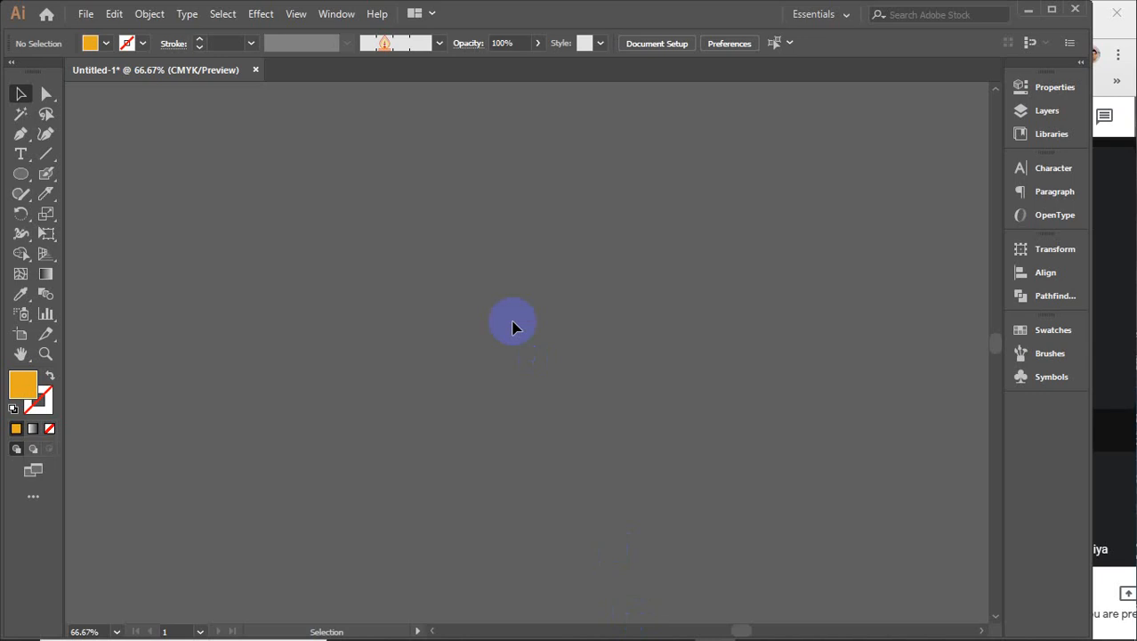
# - Switch to the Google Meet window showing the ongoing presentation
pyautogui.click(1097, 448)
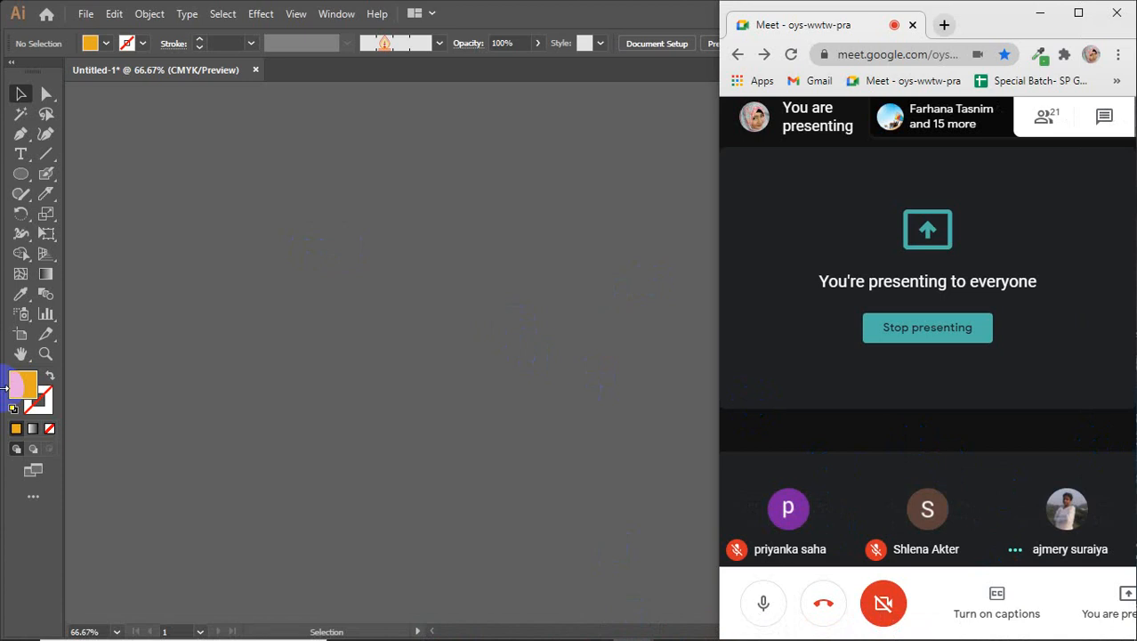
pyautogui.moveTo(1102, 630)
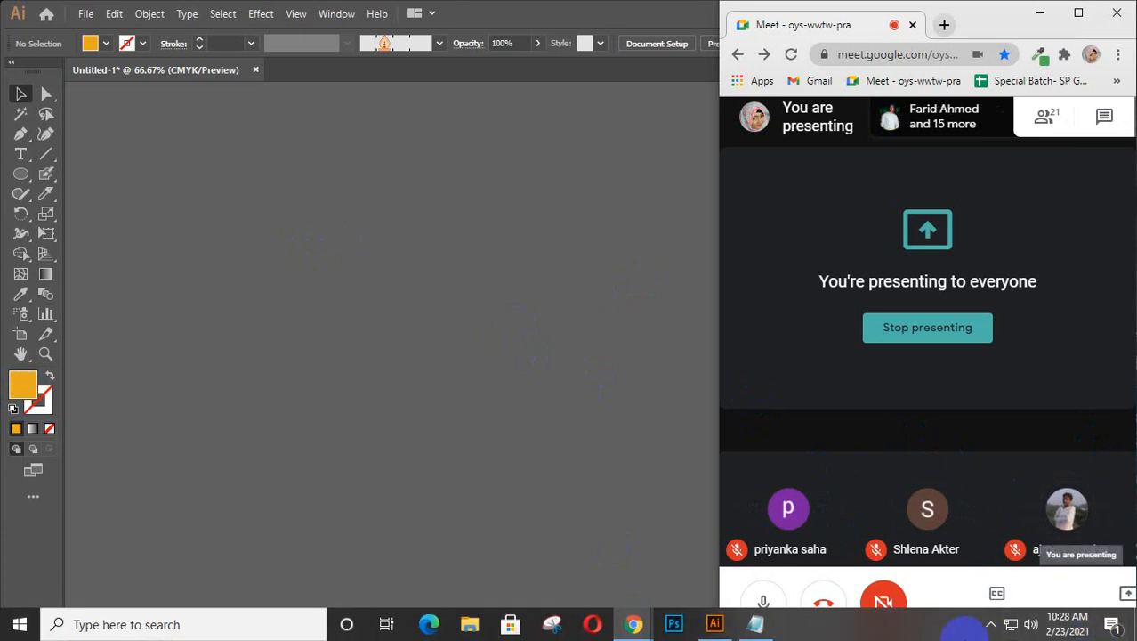